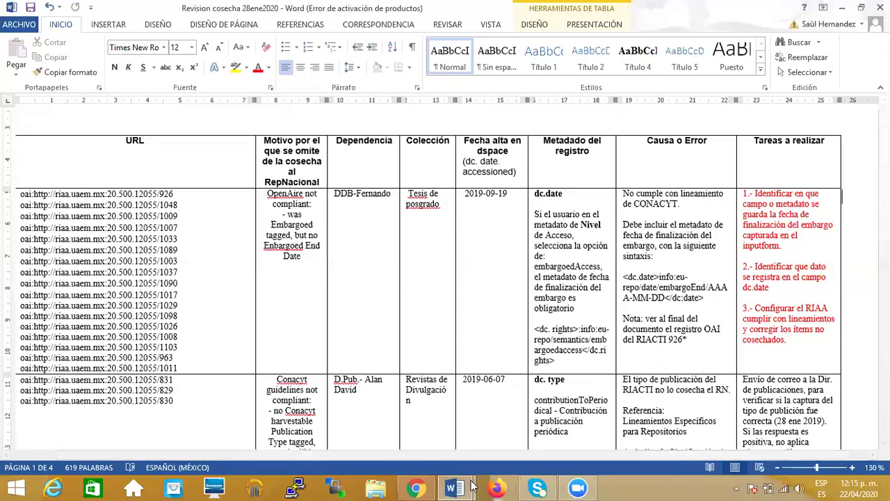
Step: Open a new Chrome tab and load the riaa.uaem.mx repository home page
{"action": "left_click", "coordinate": [427, 486]}
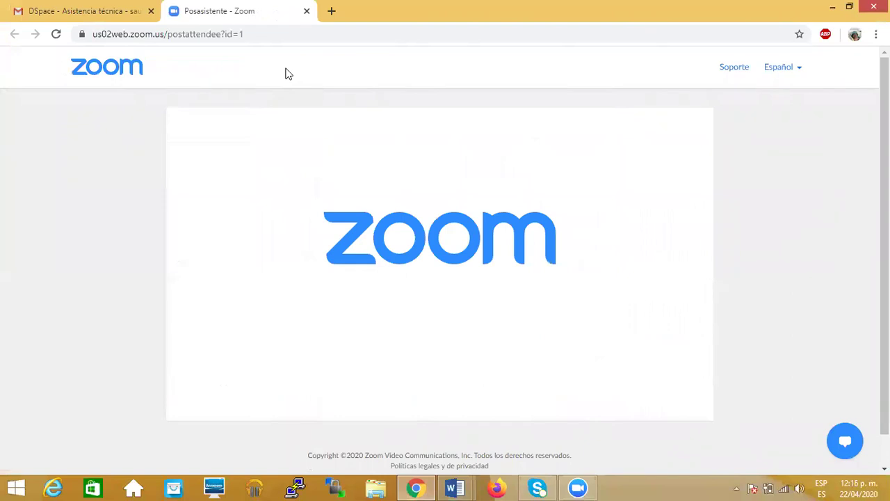
{"action": "key", "text": "ctrl+t"}
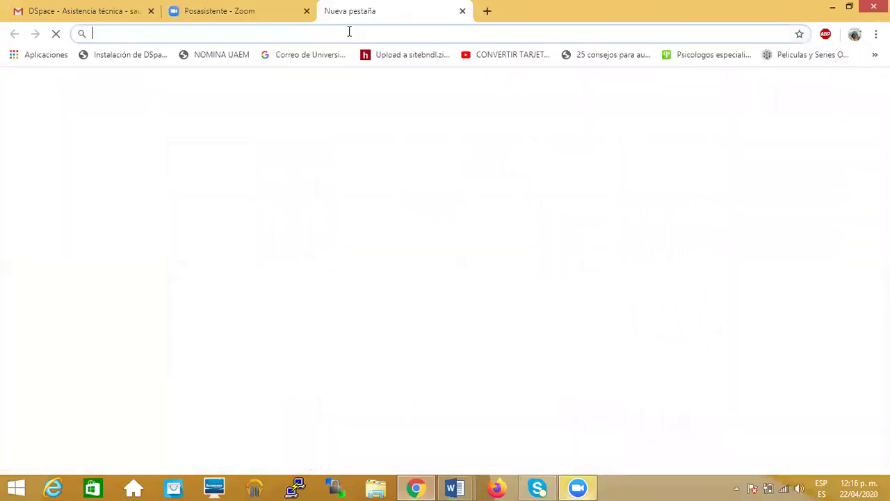
{"action": "type", "text": "RIA"}
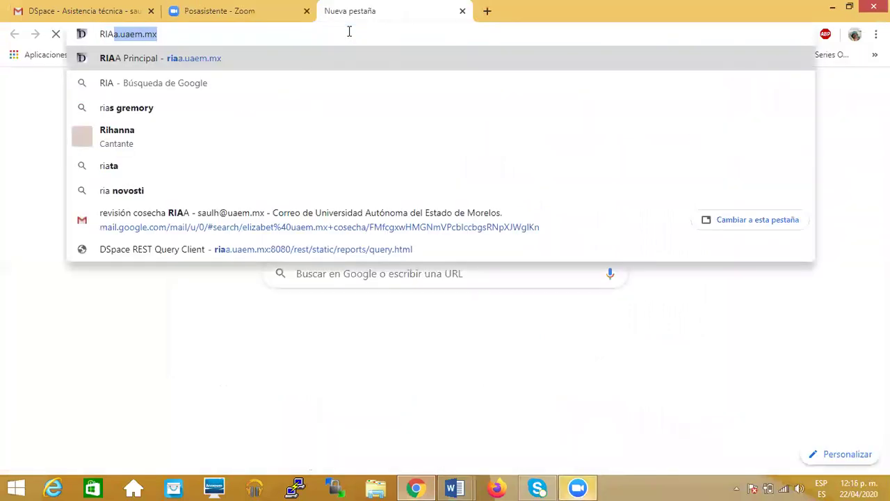
{"action": "key", "text": "Return"}
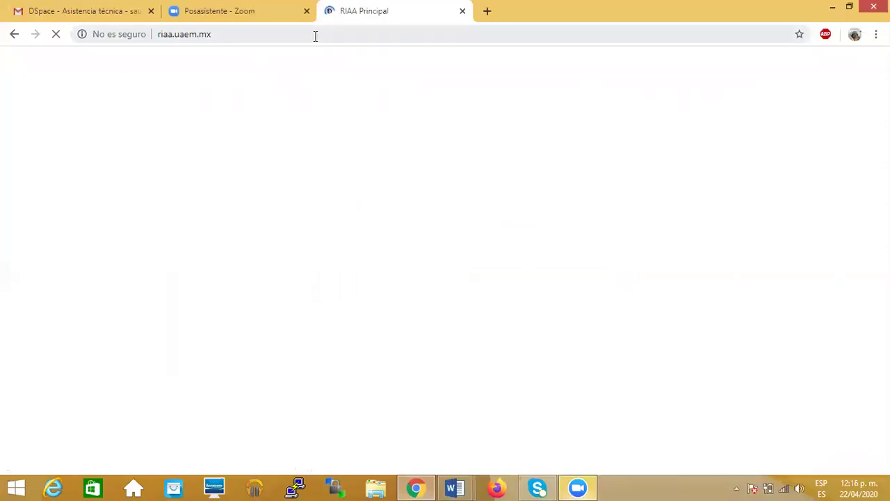
Step: Append /oai to the repository address to load its OAI-PMH data provider page
{"action": "left_click", "coordinate": [315, 34]}
{"action": "left_click", "coordinate": [315, 34]}
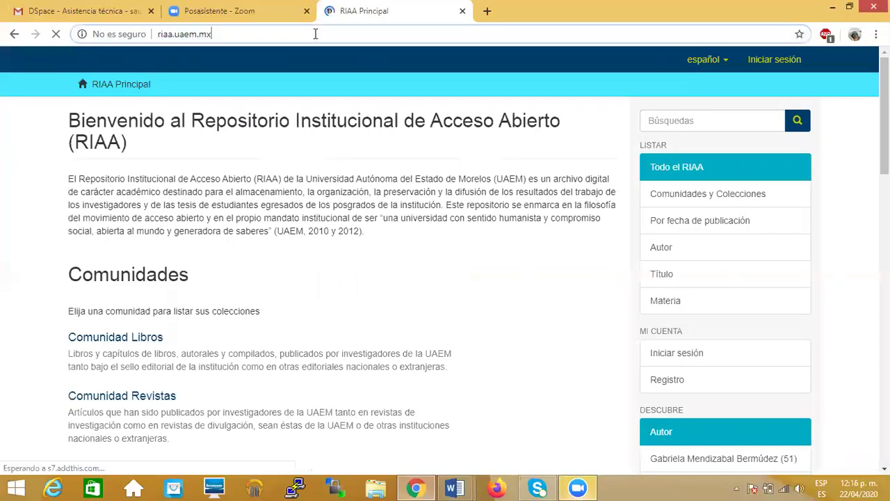
{"action": "type", "text": "/a"}
{"action": "key", "text": "BackSpace"}
{"action": "type", "text": "a"}
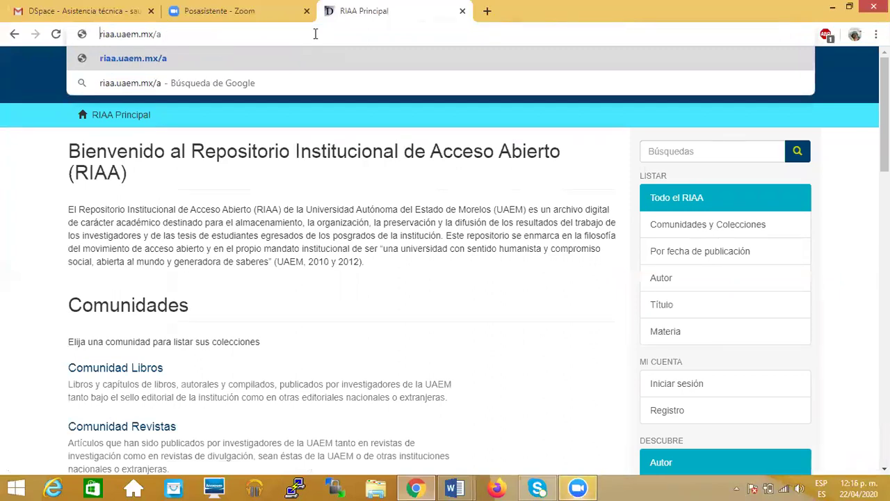
{"action": "key", "text": "Right"}
{"action": "key", "text": "Right"}
{"action": "key", "text": "Right"}
{"action": "key", "text": "Right"}
{"action": "key", "text": "Right"}
{"action": "key", "text": "Right"}
{"action": "key", "text": "Right"}
{"action": "key", "text": "Right"}
{"action": "key", "text": "Right"}
{"action": "key", "text": "BackSpace"}
{"action": "type", "text": "oai"}
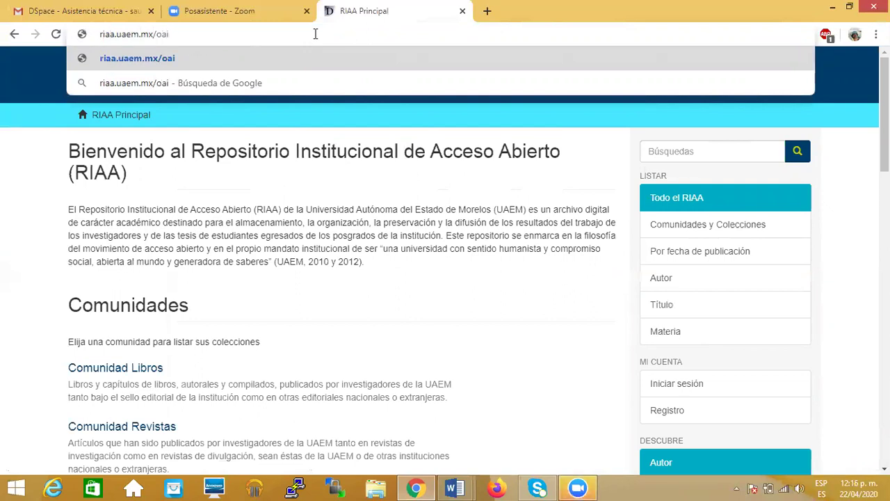
{"action": "key", "text": "Return"}
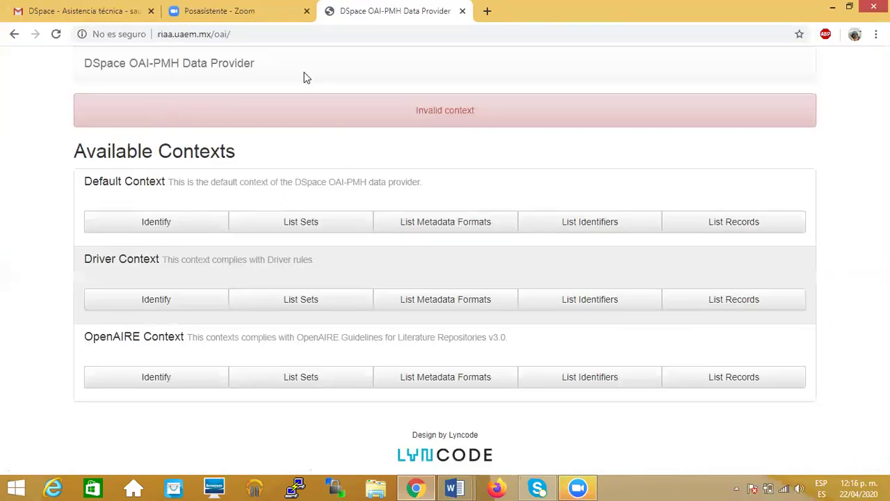
Step: List the provider's sets and open the records of Colección Tesis Posgrado
{"action": "left_click", "coordinate": [315, 233]}
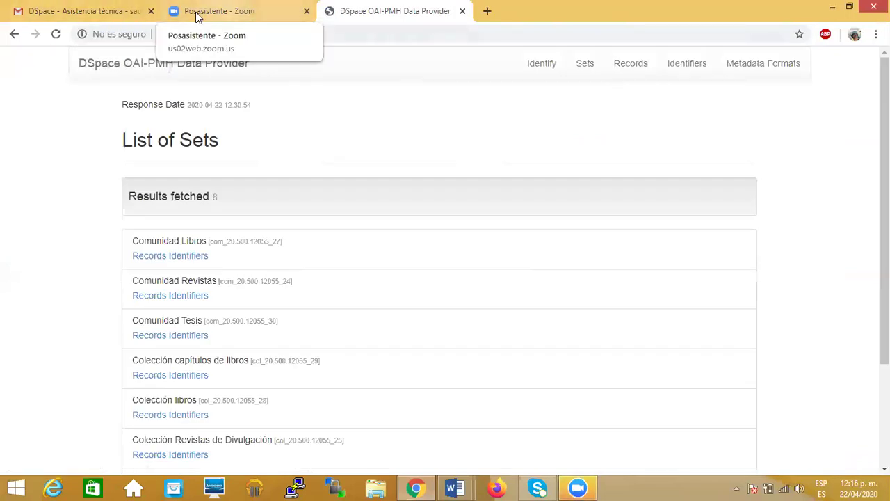
{"action": "mouse_move", "coordinate": [455, 486]}
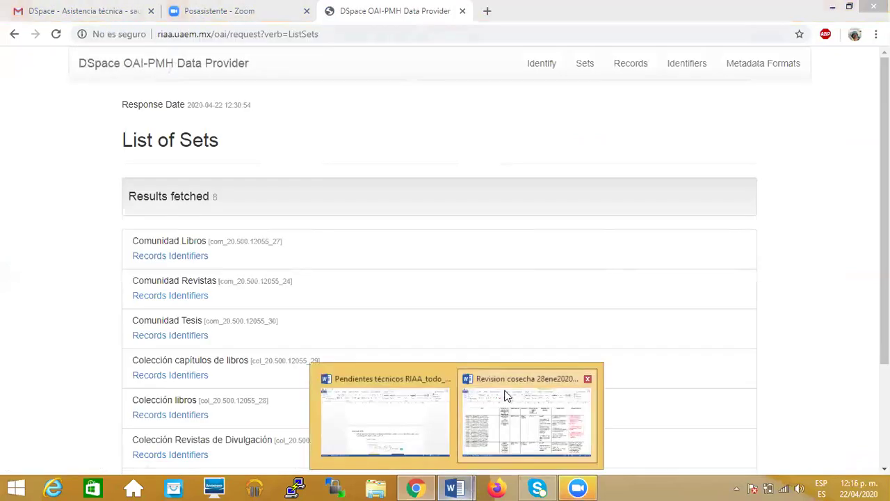
{"action": "key", "text": "alt+Tab"}
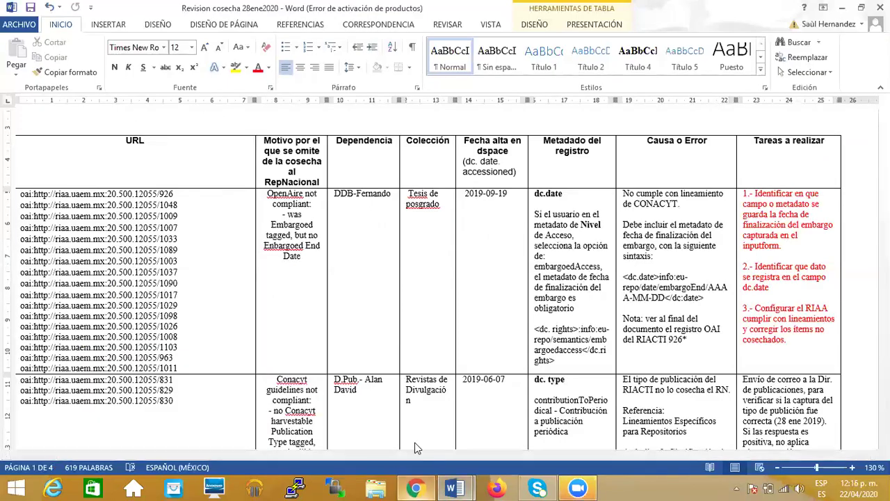
{"action": "left_click", "coordinate": [415, 487]}
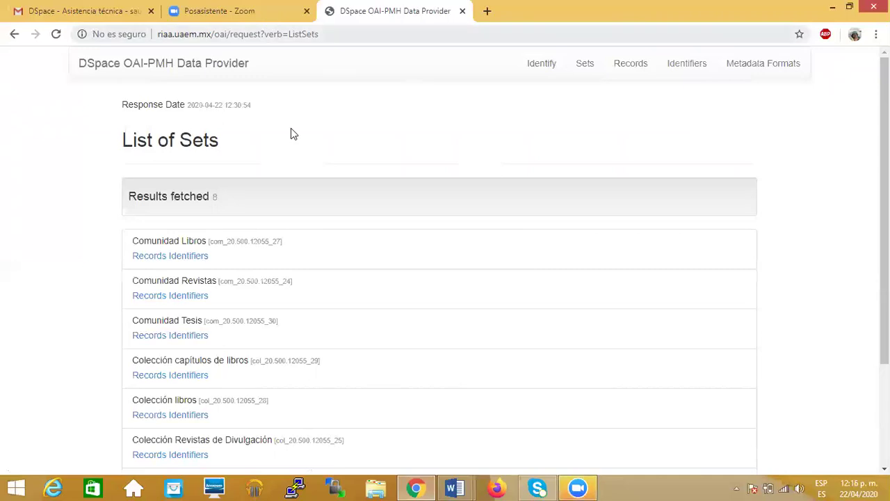
{"action": "scroll", "coordinate": [313, 322], "scroll_direction": "down", "scroll_amount": 1}
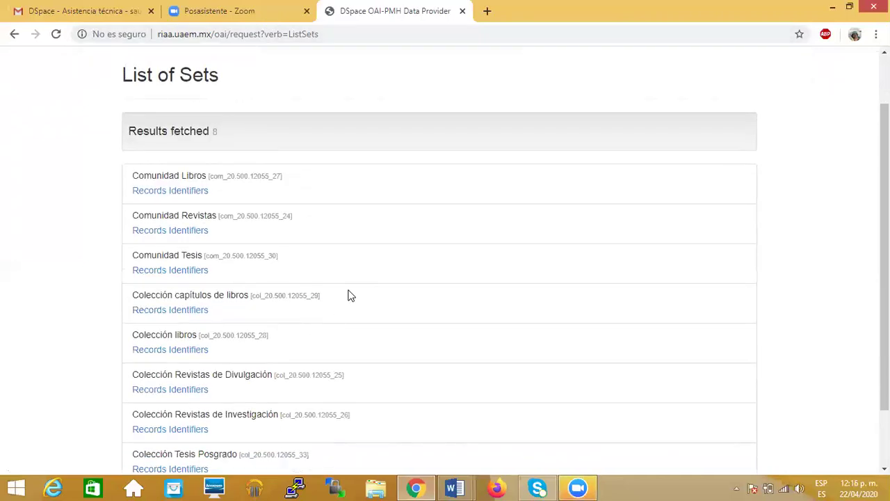
{"action": "scroll", "coordinate": [342, 295], "scroll_direction": "down", "scroll_amount": 1}
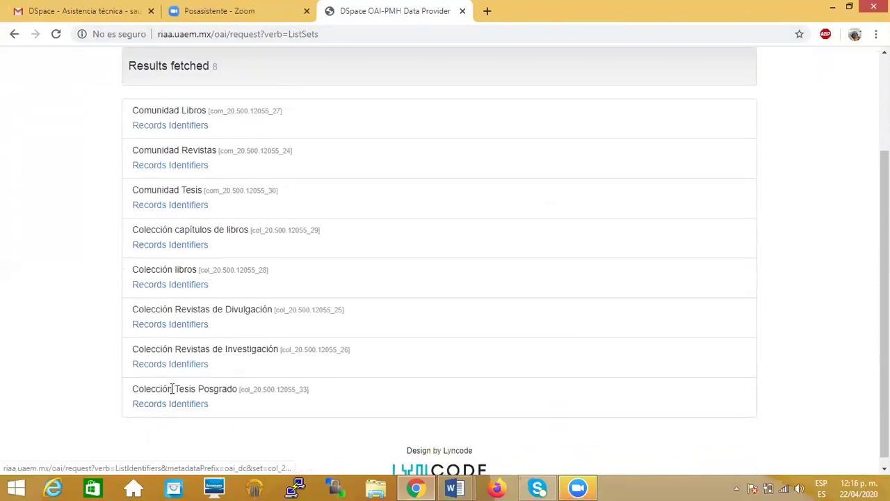
{"action": "left_click", "coordinate": [156, 404]}
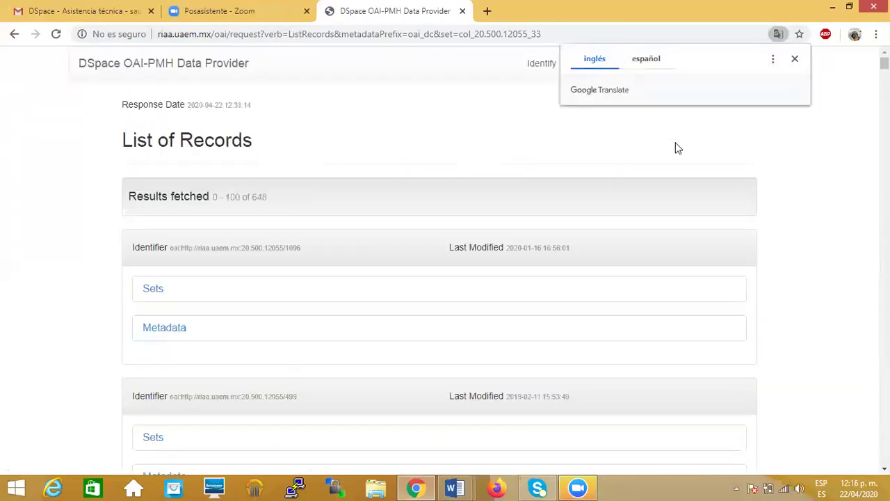
Step: Dismiss the translate offer, find record 926 on the page and expand its metadata
{"action": "left_click", "coordinate": [795, 60]}
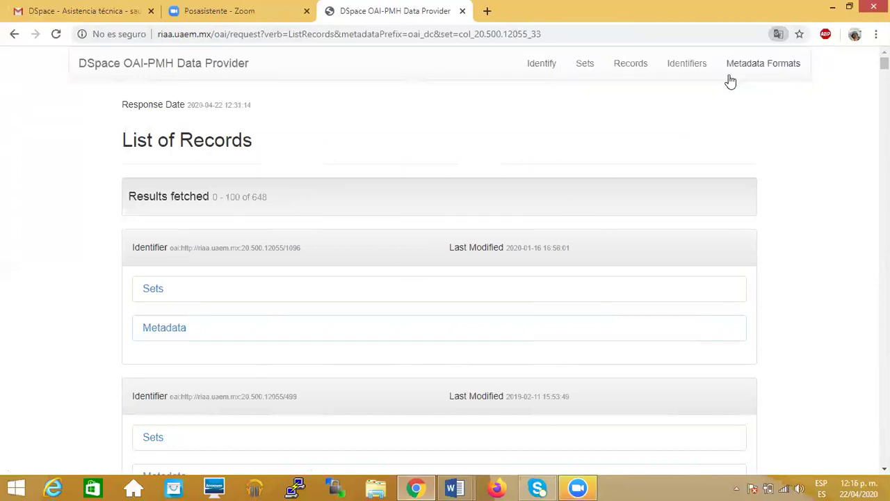
{"action": "key", "text": "ctrl+f"}
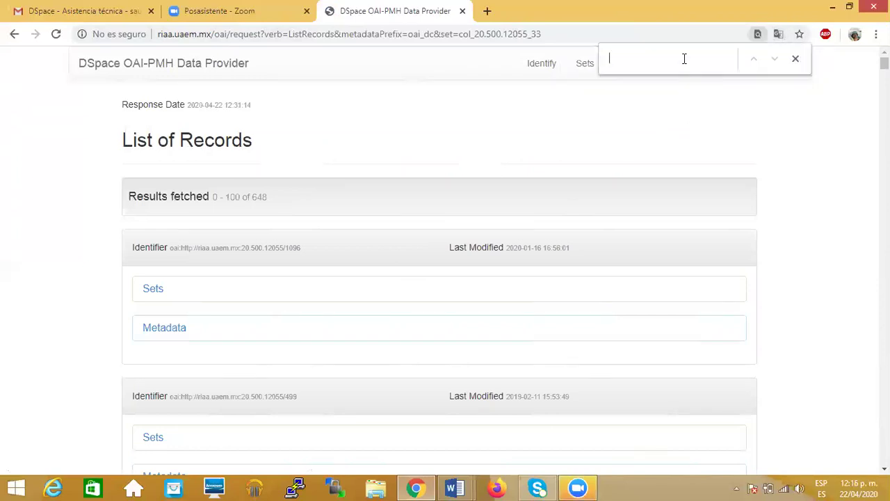
{"action": "type", "text": "926"}
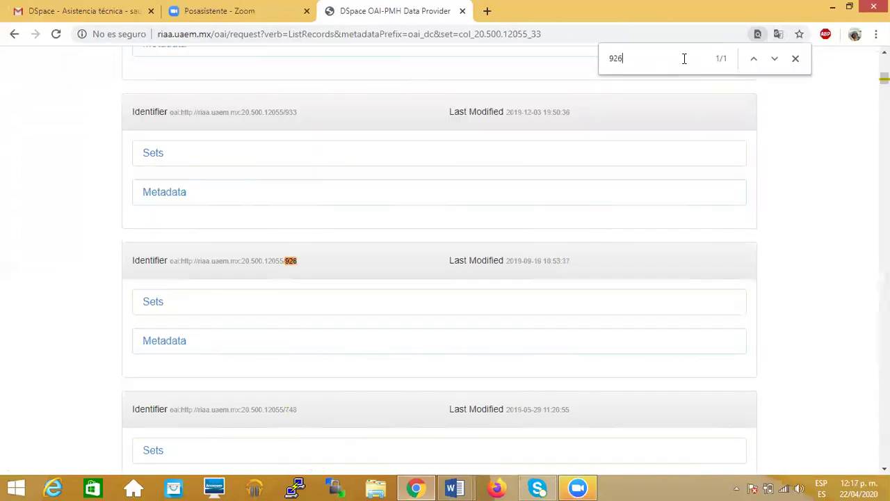
{"action": "left_click", "coordinate": [416, 334]}
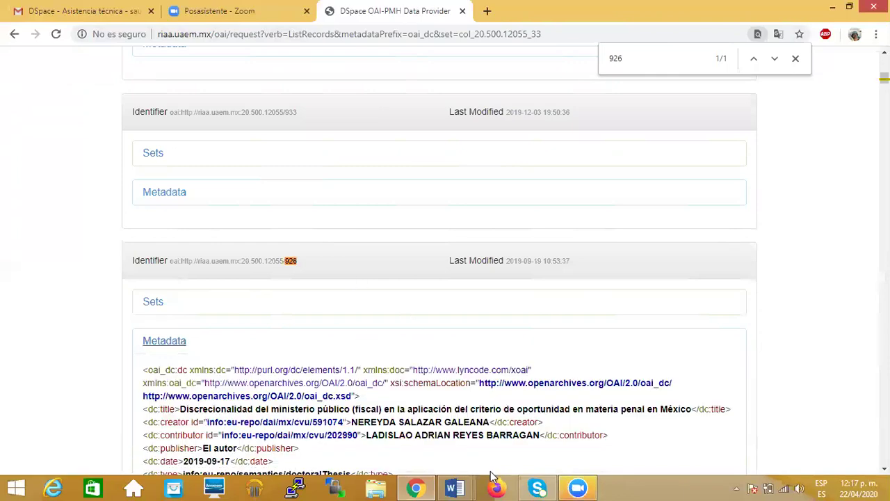
Step: Select record number 926 in the Word review document, then return to Chrome
{"action": "mouse_move", "coordinate": [455, 487]}
{"action": "left_click", "coordinate": [532, 421]}
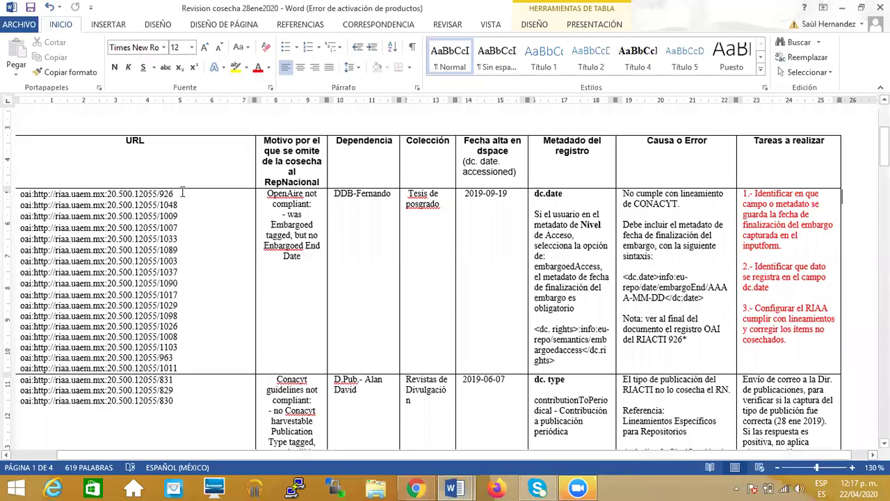
{"action": "double_click", "coordinate": [165, 194]}
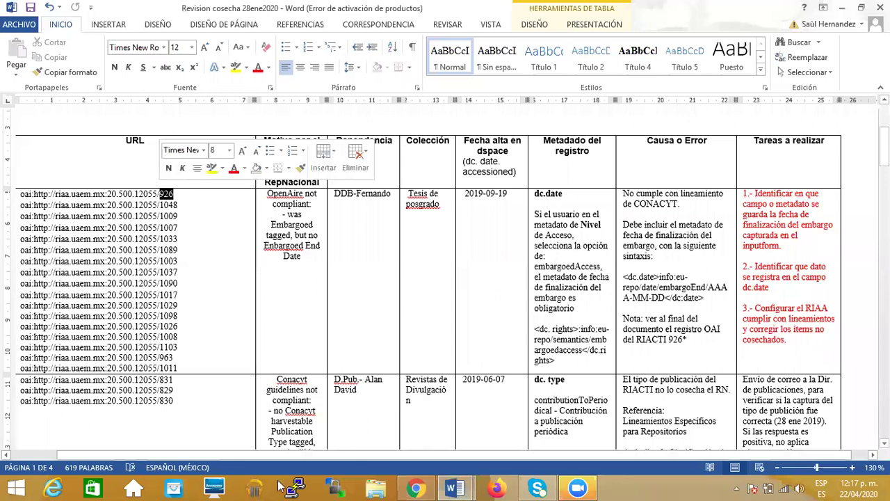
{"action": "left_click", "coordinate": [416, 488]}
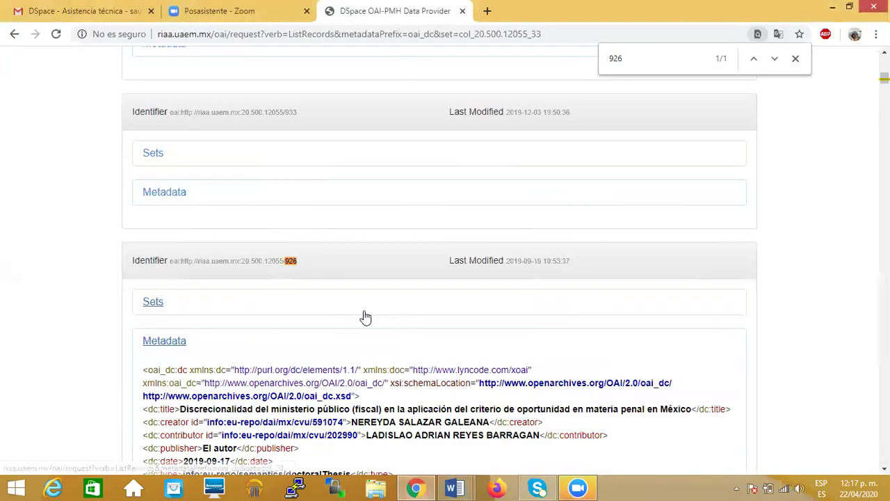
Step: Scroll to record 926's dc:date and highlight its value 2019-09-17
{"action": "scroll", "coordinate": [375, 316], "scroll_direction": "down", "scroll_amount": 3}
{"action": "scroll", "coordinate": [459, 330], "scroll_direction": "down", "scroll_amount": 1}
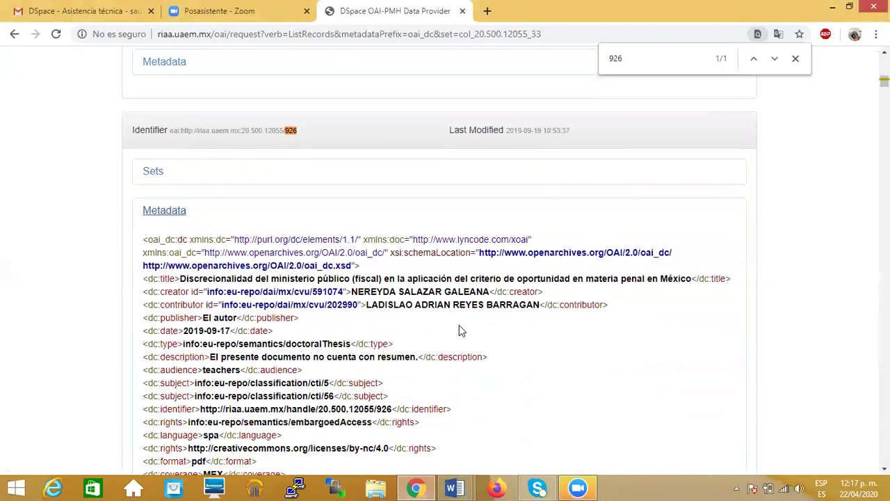
{"action": "scroll", "coordinate": [459, 331], "scroll_direction": "down", "scroll_amount": 2}
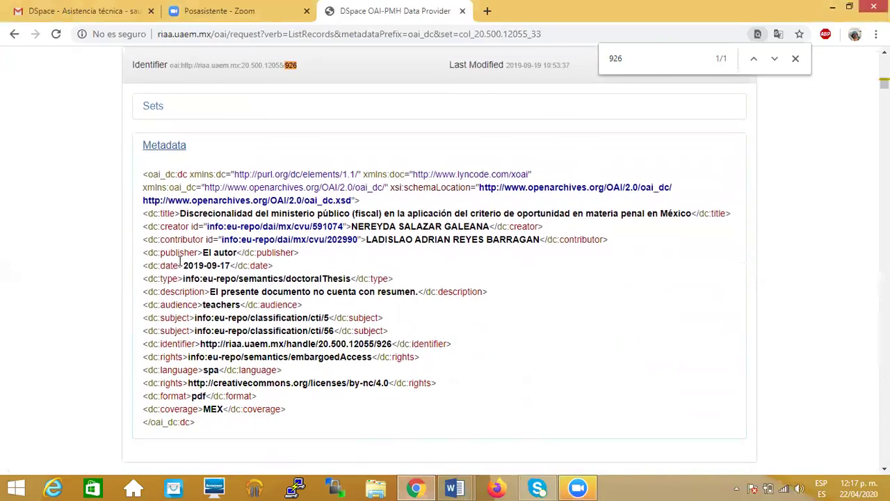
{"action": "left_click_drag", "start_coordinate": [179, 262], "coordinate": [249, 265]}
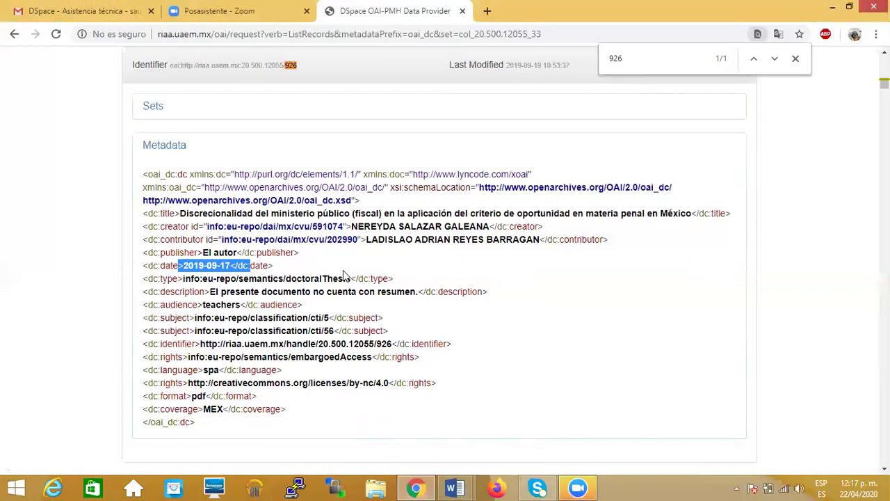
{"action": "key", "text": "XF86AudioRaiseVolume"}
{"action": "left_click", "coordinate": [242, 265]}
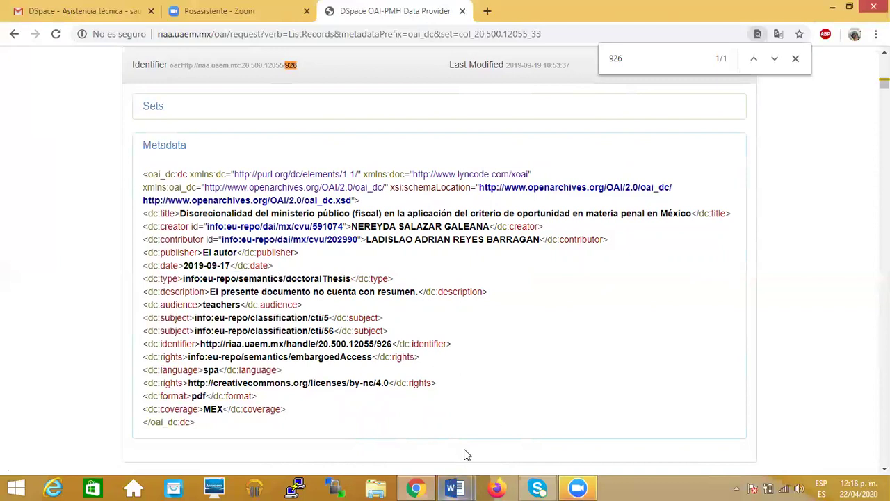
{"action": "left_click", "coordinate": [455, 487]}
{"action": "left_click", "coordinate": [527, 417]}
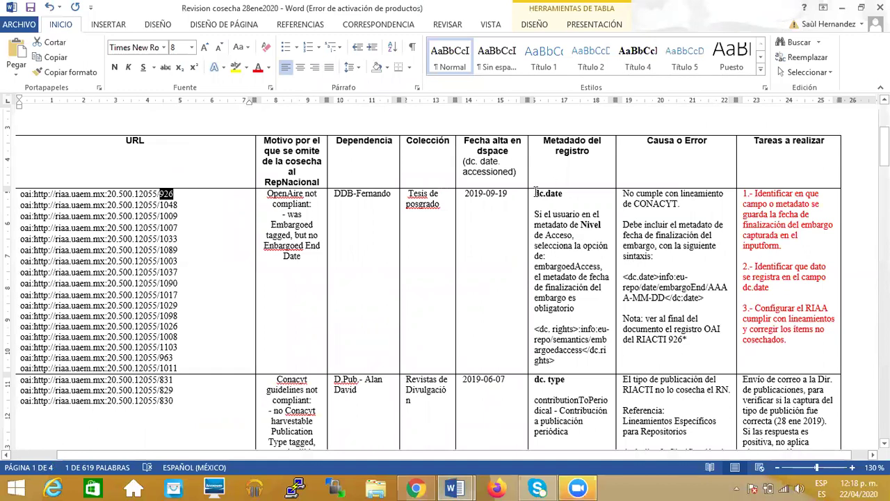
{"action": "left_click_drag", "start_coordinate": [535, 193], "coordinate": [566, 194]}
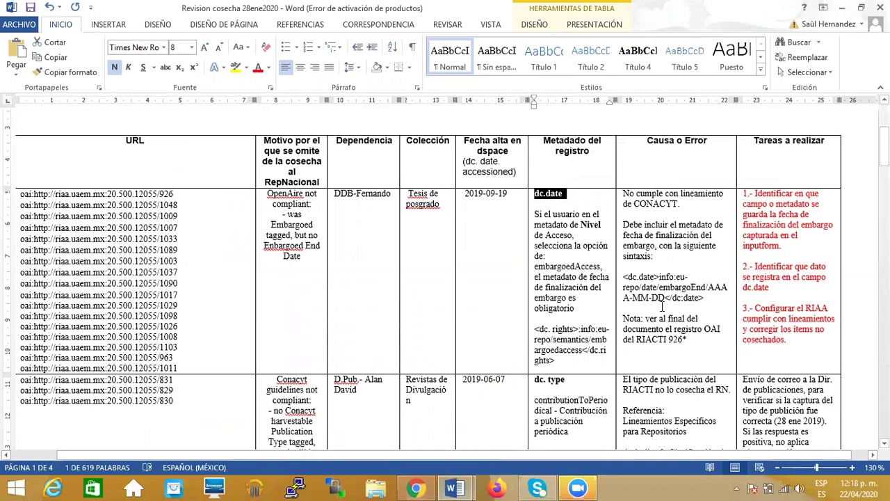
{"action": "left_click", "coordinate": [712, 302]}
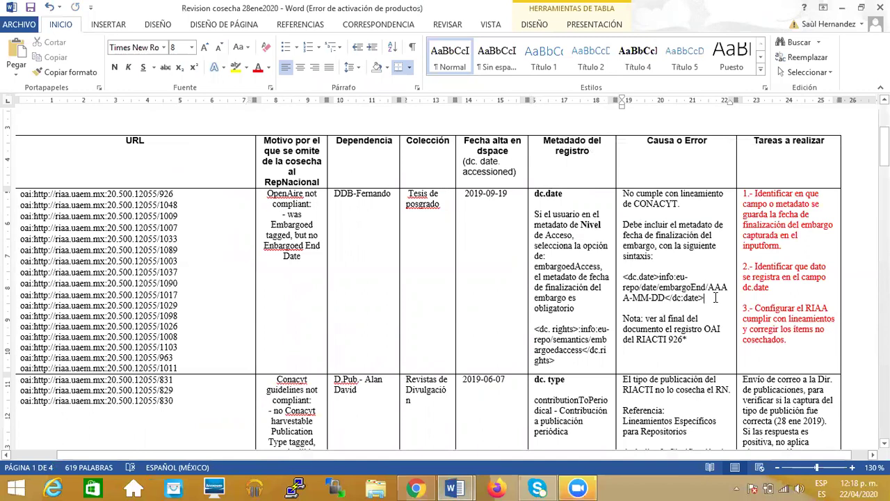
{"action": "left_click_drag", "start_coordinate": [704, 299], "coordinate": [623, 278]}
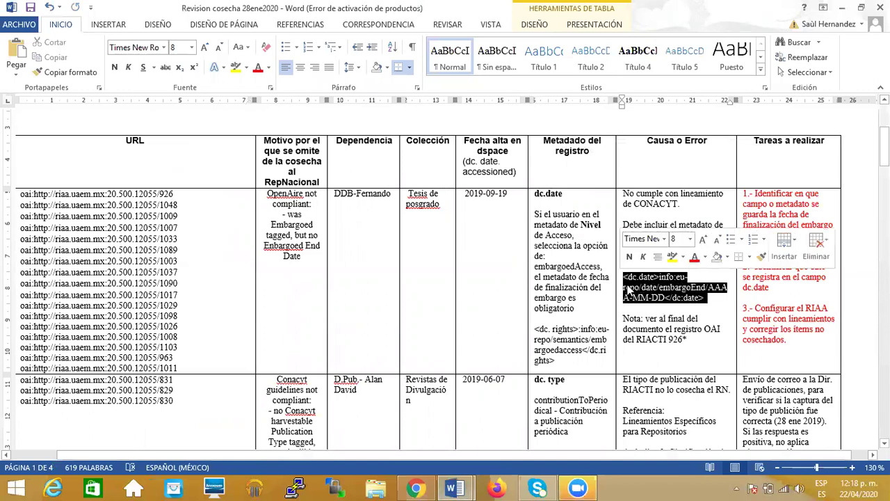
{"action": "left_click", "coordinate": [641, 287]}
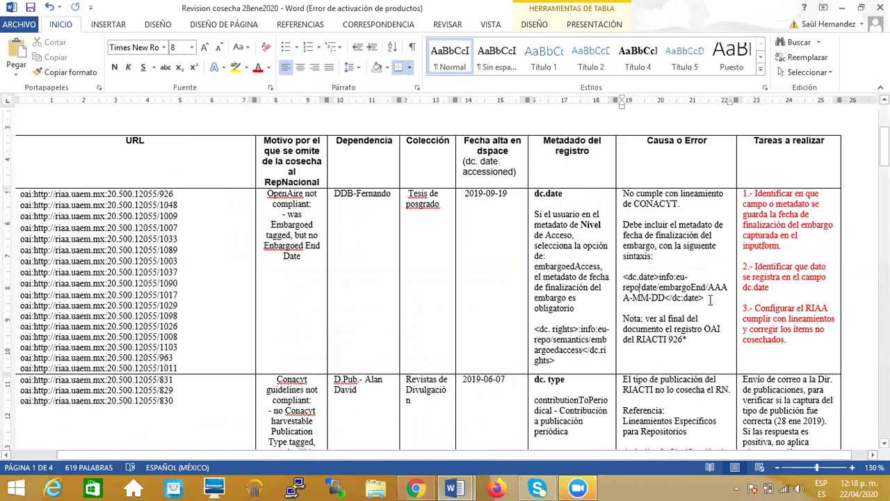
{"action": "triple_click", "coordinate": [710, 299]}
{"action": "left_click", "coordinate": [714, 293]}
{"action": "left_click_drag", "start_coordinate": [703, 298], "coordinate": [623, 277]}
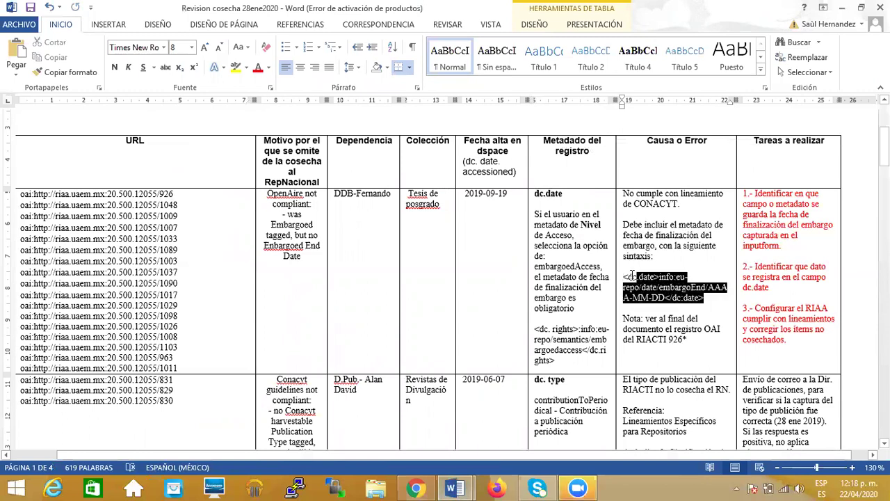
{"action": "left_click", "coordinate": [712, 298]}
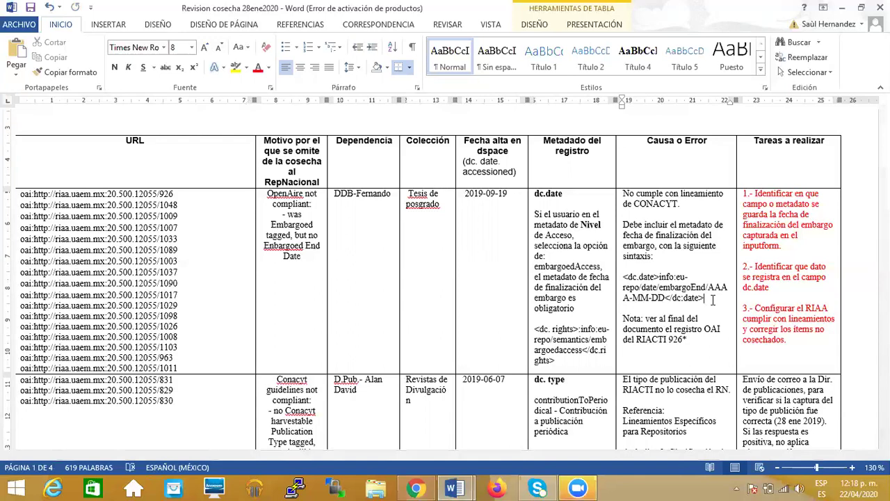
{"action": "left_click_drag", "start_coordinate": [684, 291], "coordinate": [624, 275]}
{"action": "left_click", "coordinate": [654, 285]}
{"action": "left_click", "coordinate": [708, 297]}
{"action": "left_click", "coordinate": [564, 487]}
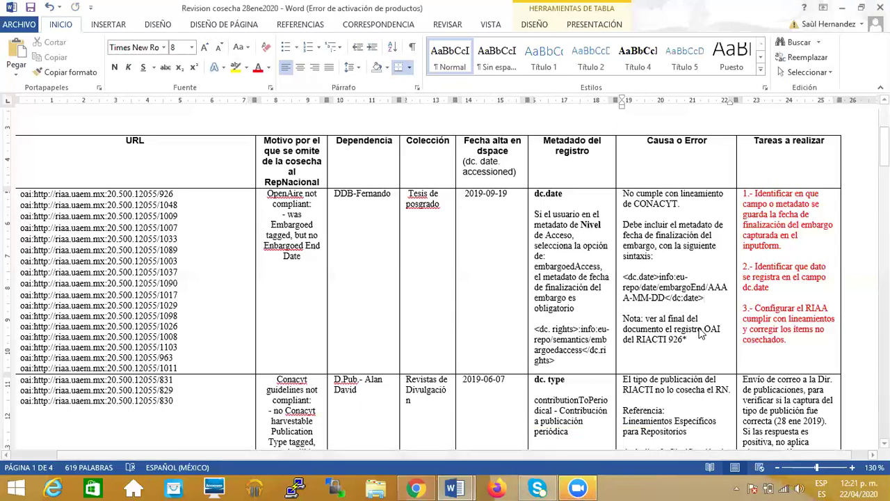
{"action": "scroll", "coordinate": [700, 335], "scroll_direction": "down", "scroll_amount": 2}
{"action": "scroll", "coordinate": [700, 334], "scroll_direction": "down", "scroll_amount": 1}
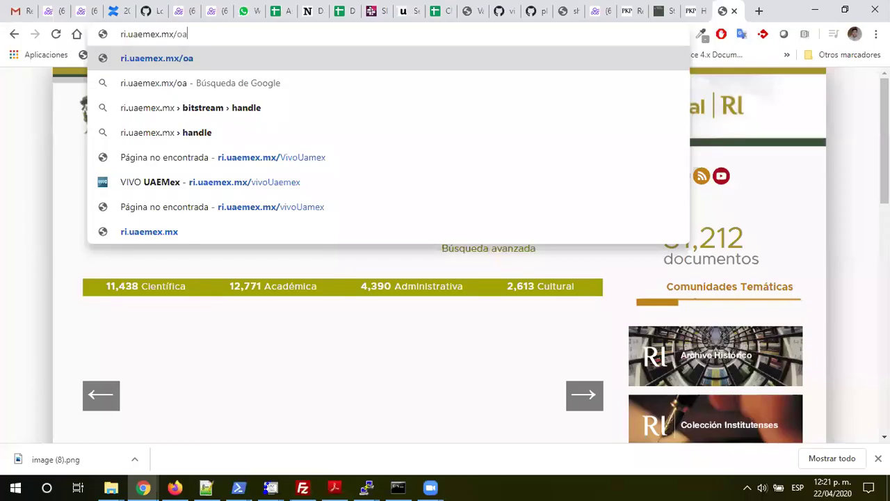
Step: Load ri.uaemex.mx/oai and list the Default Context's records (31758 in oai_dc)
{"action": "type", "text": "i"}
{"action": "key", "text": "Return"}
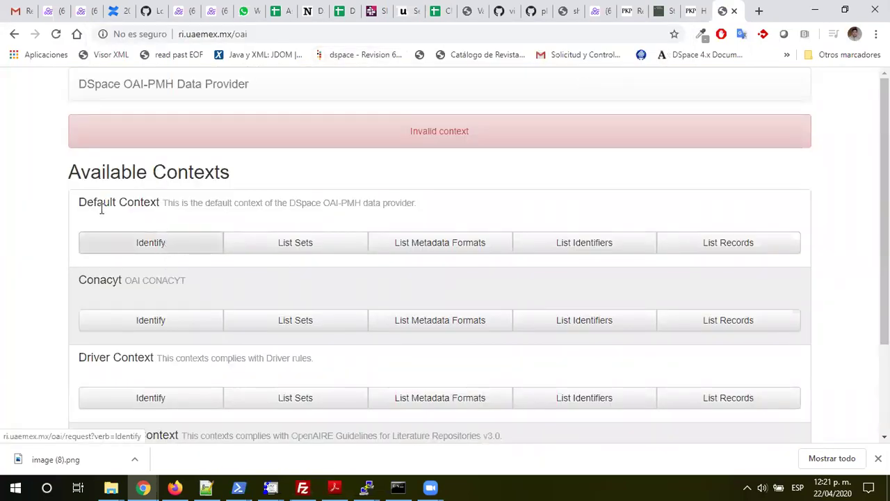
{"action": "left_click_drag", "start_coordinate": [87, 203], "coordinate": [167, 202]}
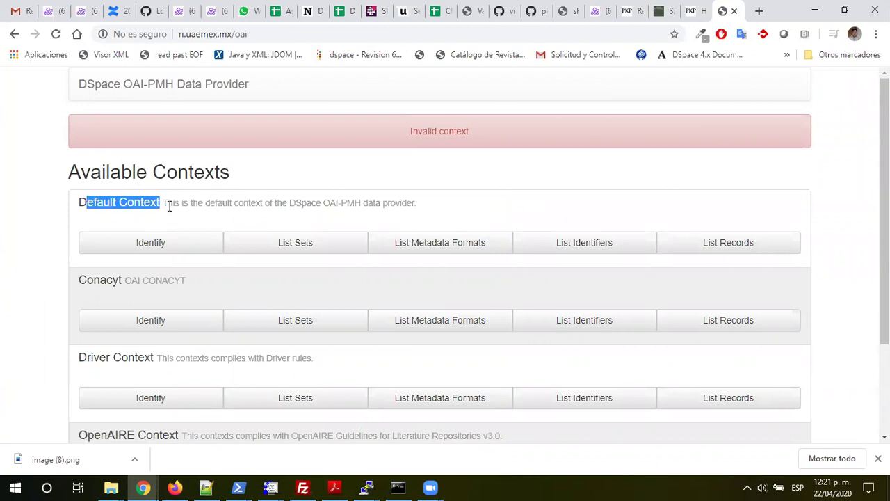
{"action": "left_click", "coordinate": [765, 252]}
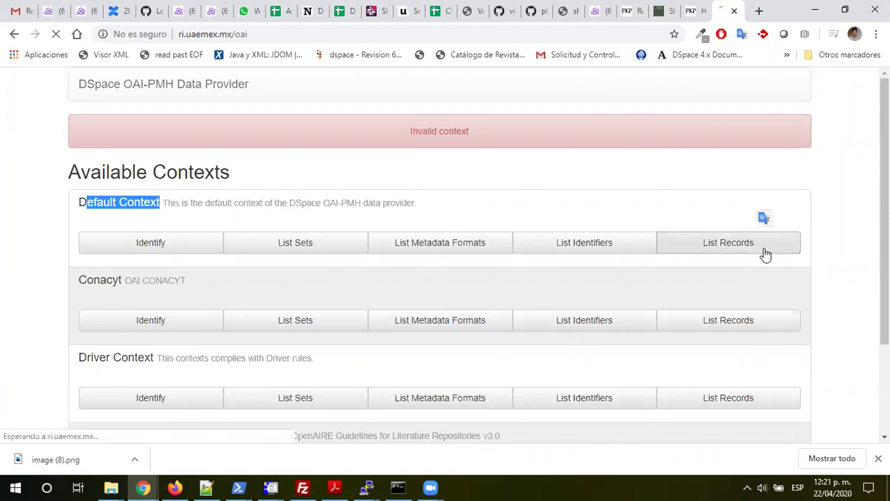
{"action": "double_click", "coordinate": [263, 34]}
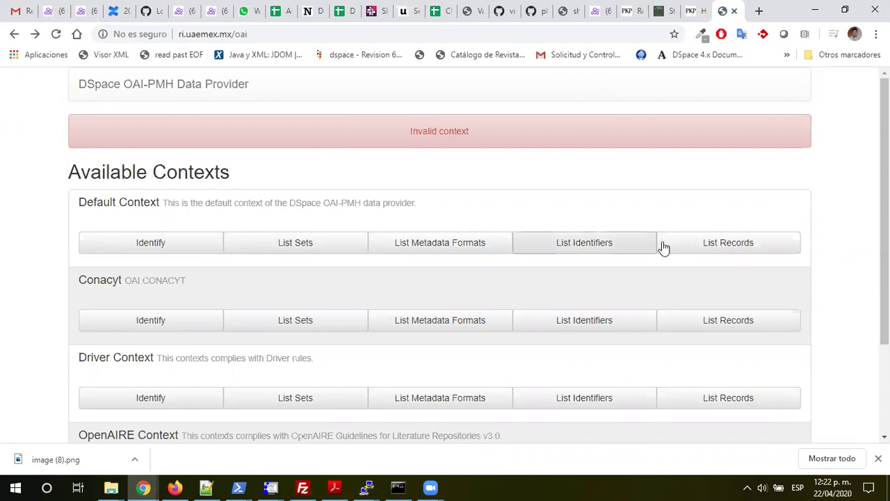
{"action": "left_click", "coordinate": [681, 243]}
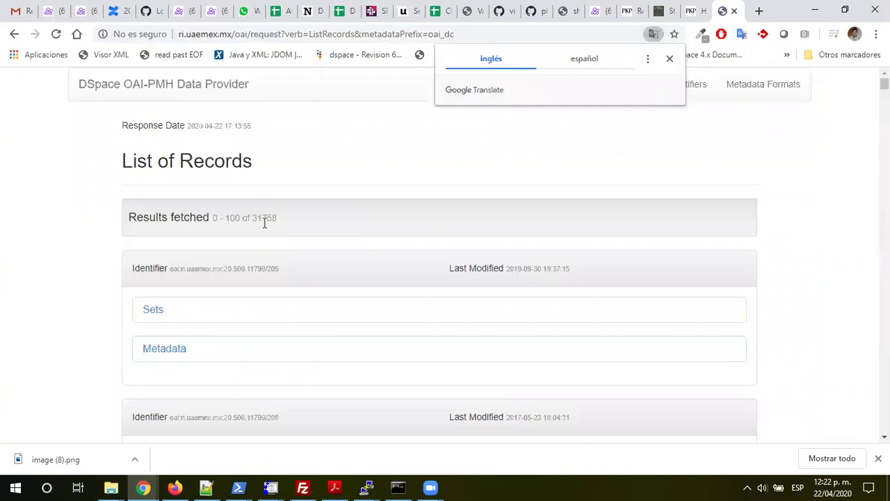
Step: Highlight the 31758 record total, then go back to the Available Contexts page
{"action": "double_click", "coordinate": [274, 219]}
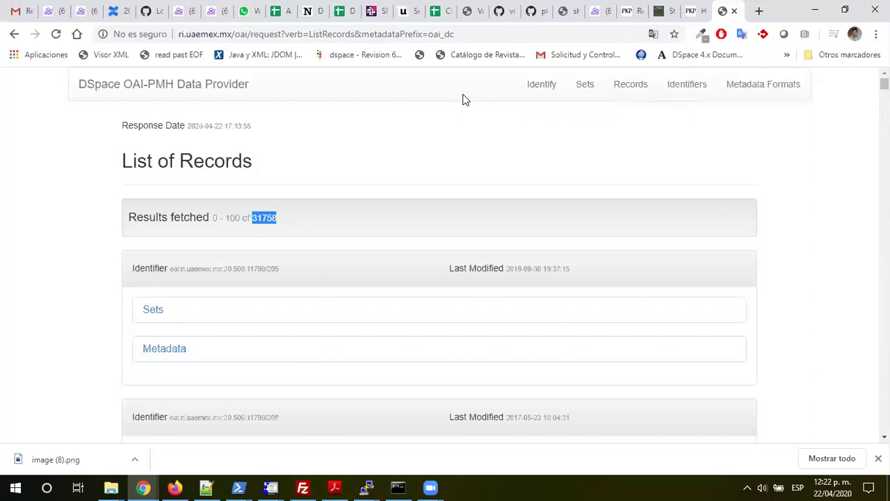
{"action": "key", "text": "alt+Left"}
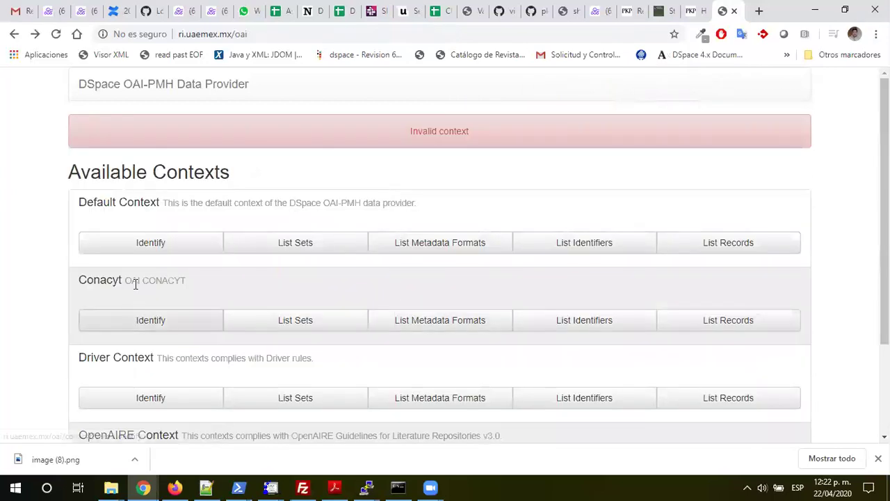
Step: List the Conacyt context's 4730 records and expand the first records' Dublin Core metadata
{"action": "left_click", "coordinate": [783, 322]}
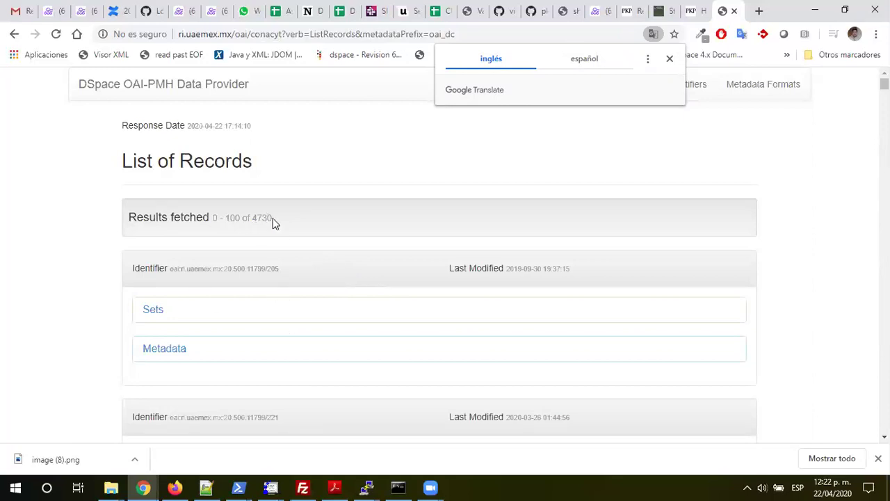
{"action": "left_click_drag", "start_coordinate": [271, 218], "coordinate": [254, 219]}
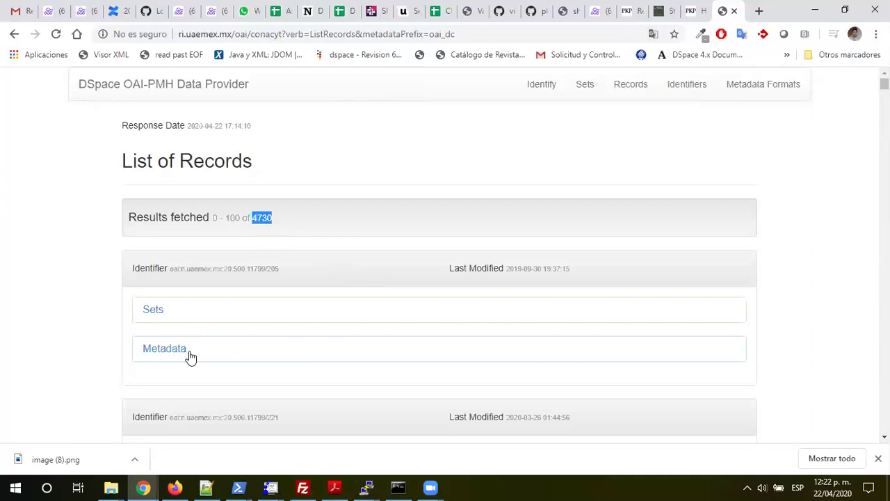
{"action": "left_click", "coordinate": [335, 321]}
{"action": "scroll", "coordinate": [335, 316], "scroll_direction": "down", "scroll_amount": 6}
{"action": "scroll", "coordinate": [166, 169], "scroll_direction": "down", "scroll_amount": 6}
{"action": "left_click", "coordinate": [173, 153]}
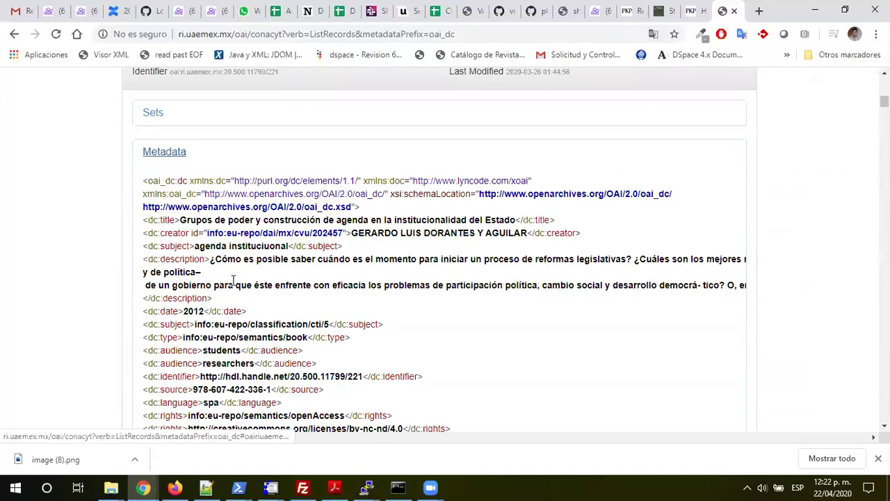
Step: Return to the top of the list and select 'conacyt' in the page address
{"action": "scroll", "coordinate": [234, 292], "scroll_direction": "down", "scroll_amount": 4}
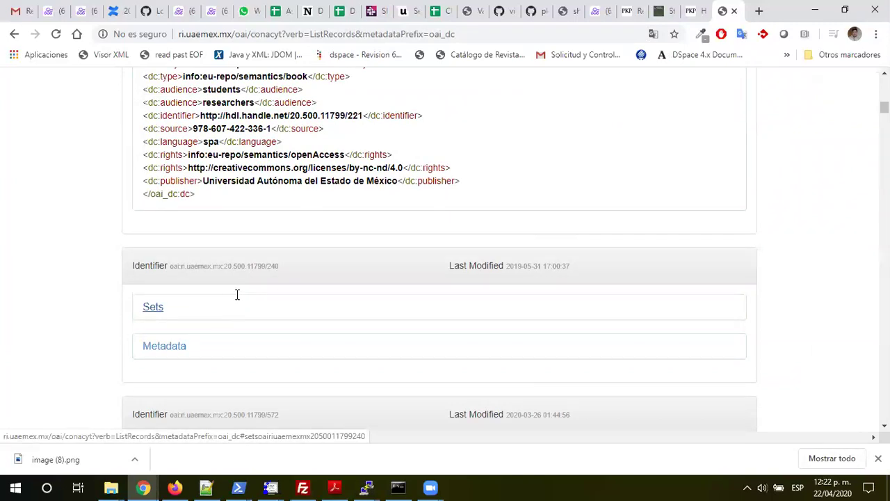
{"action": "key", "text": "Home"}
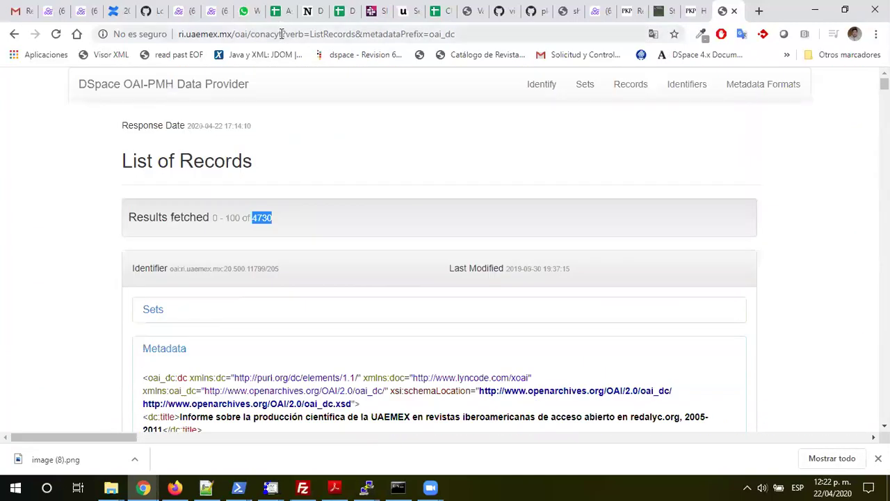
{"action": "double_click", "coordinate": [281, 34]}
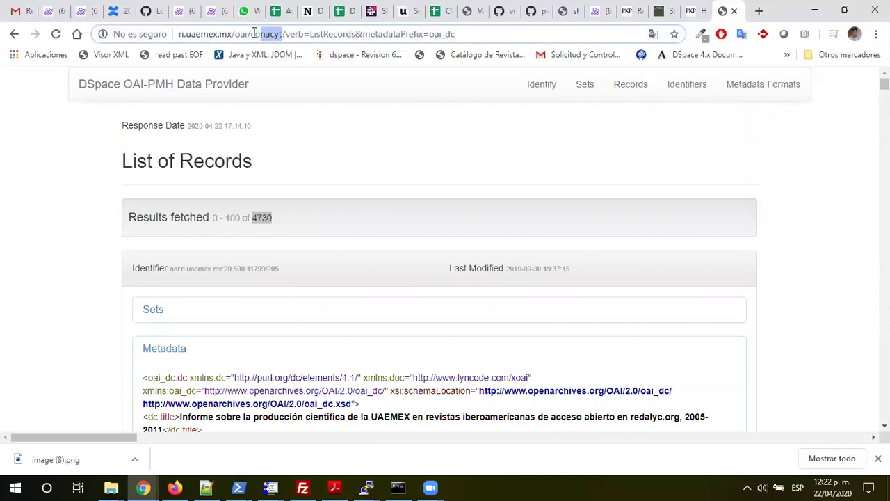
{"action": "left_click", "coordinate": [371, 187]}
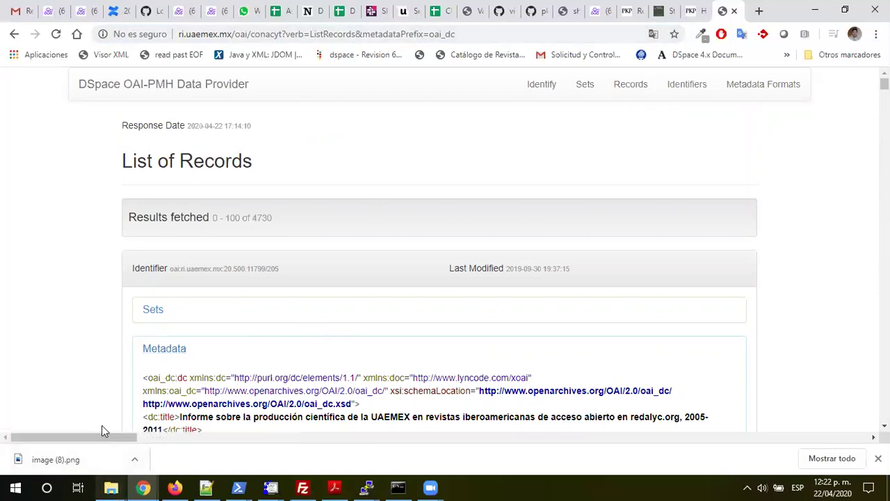
{"action": "left_click", "coordinate": [115, 487]}
Step: Browse to the dspace7beta1\dspace\config\crosswalks\oai folder in File Explorer
{"action": "left_click", "coordinate": [58, 427]}
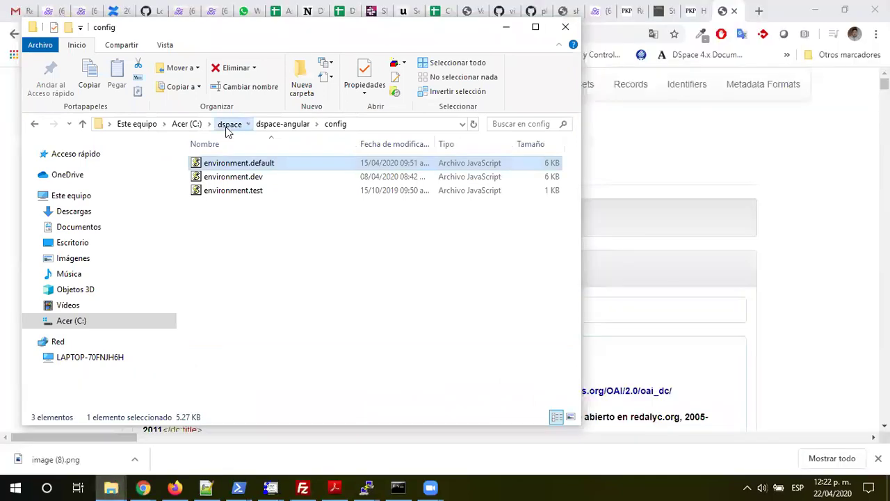
{"action": "key", "text": "BackSpace"}
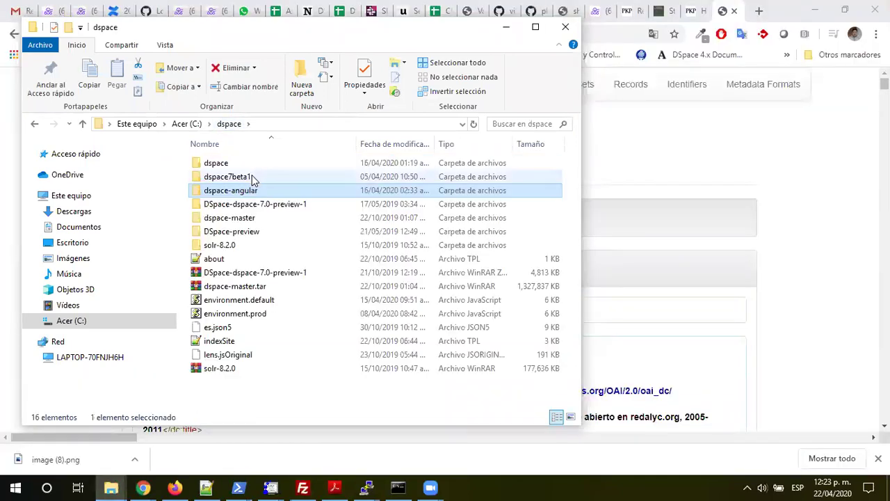
{"action": "left_click", "coordinate": [252, 177]}
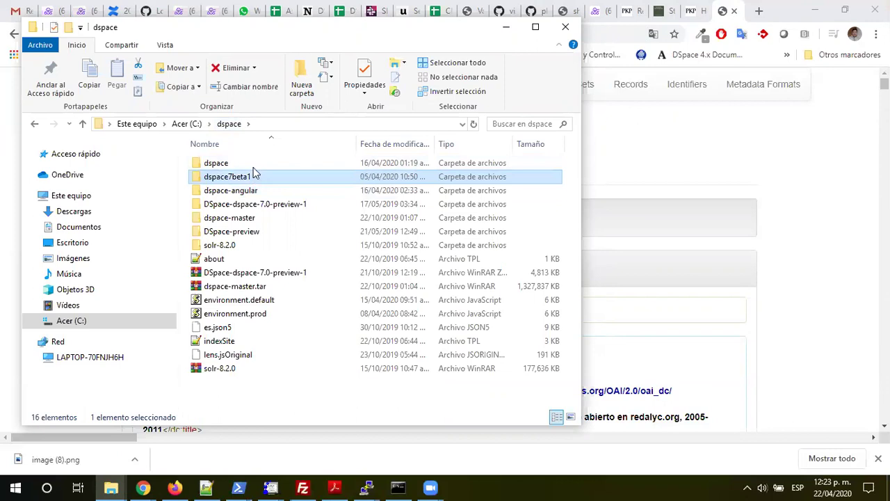
{"action": "key", "text": "Return"}
{"action": "left_click", "coordinate": [253, 166]}
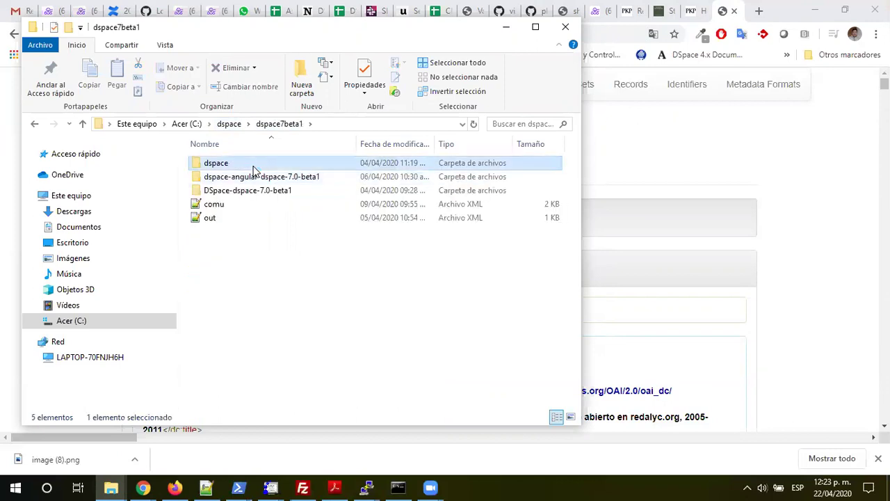
{"action": "key", "text": "Return"}
{"action": "left_click", "coordinate": [252, 190]}
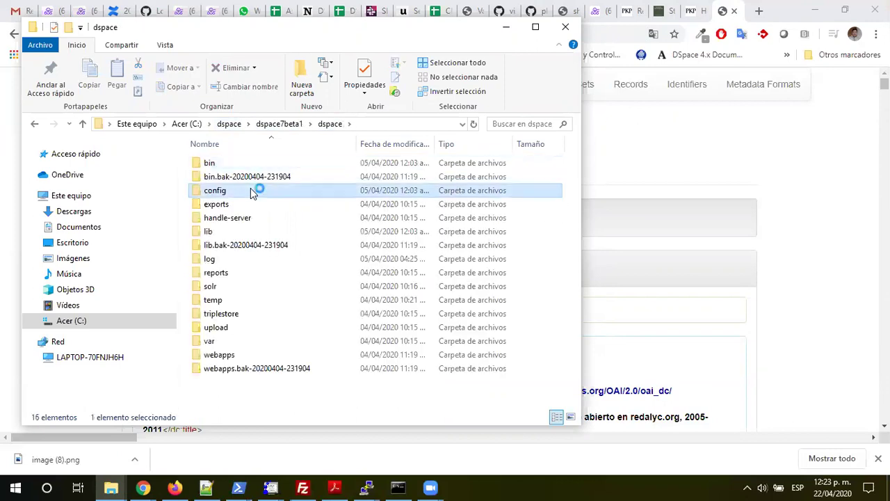
{"action": "key", "text": "Return"}
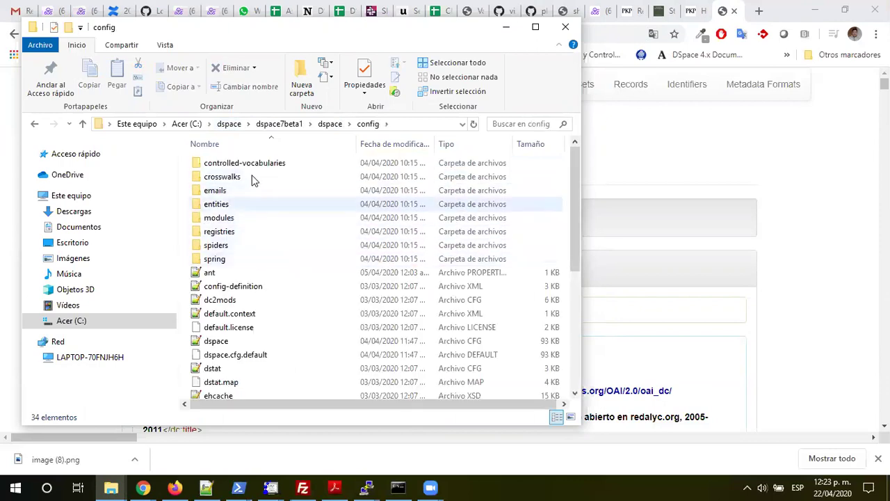
{"action": "left_click", "coordinate": [253, 179]}
{"action": "double_click", "coordinate": [253, 179]}
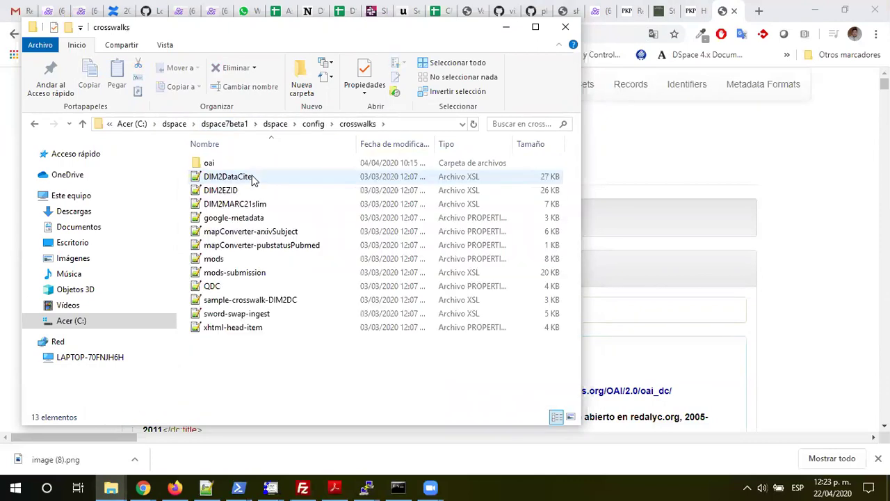
{"action": "double_click", "coordinate": [267, 167]}
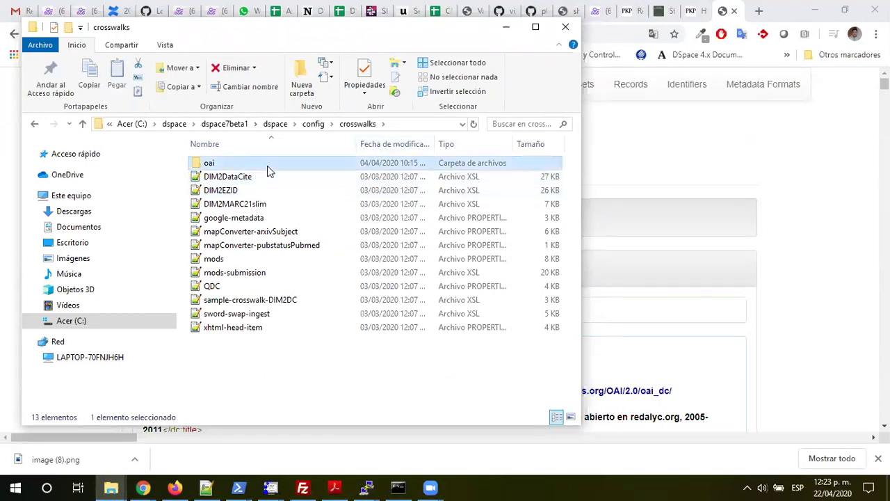
Step: Check the oai folder path, then open xoai with Edit with Notepad++
{"action": "left_click", "coordinate": [387, 124]}
{"action": "left_click", "coordinate": [253, 125]}
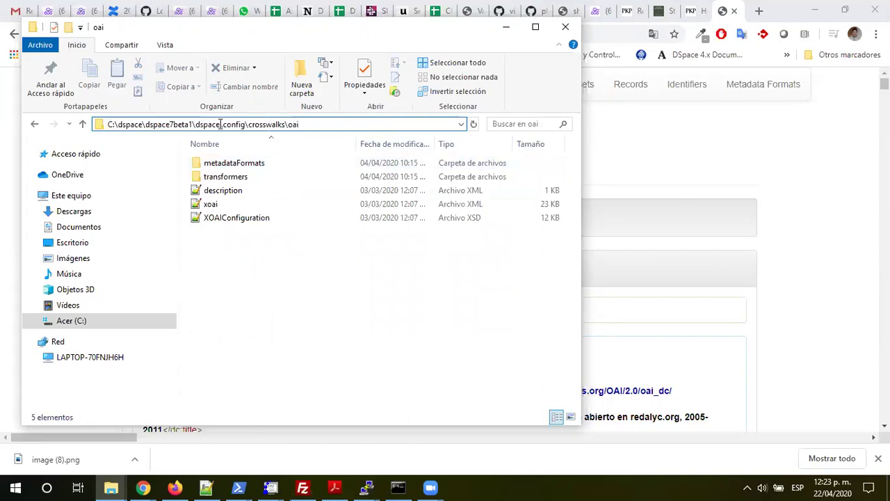
{"action": "left_click_drag", "start_coordinate": [212, 124], "coordinate": [235, 205]}
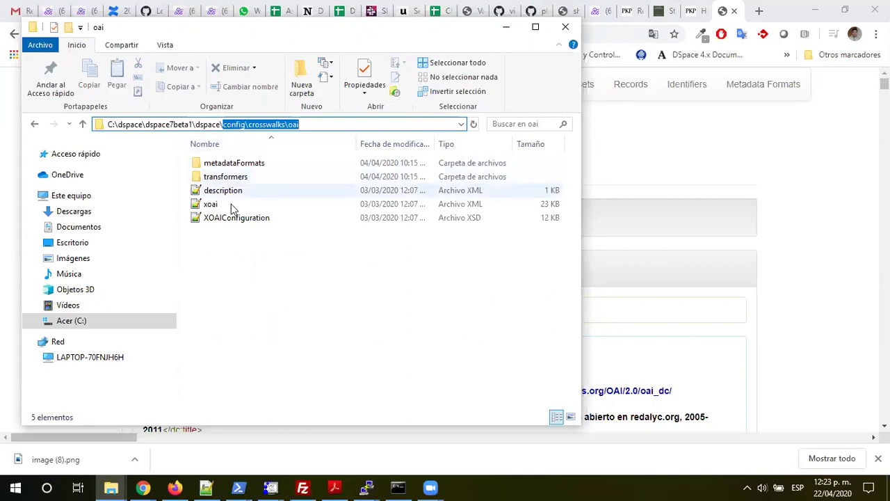
{"action": "left_click", "coordinate": [234, 206]}
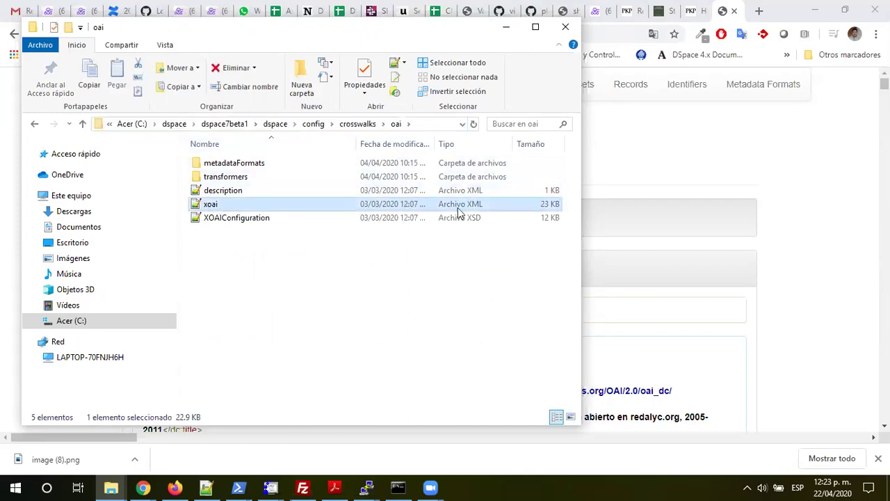
{"action": "right_click", "coordinate": [250, 209]}
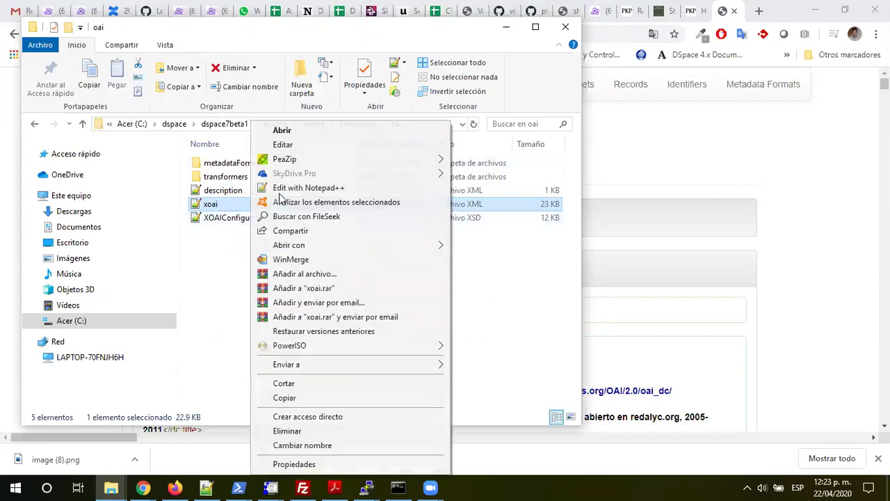
{"action": "left_click", "coordinate": [304, 189]}
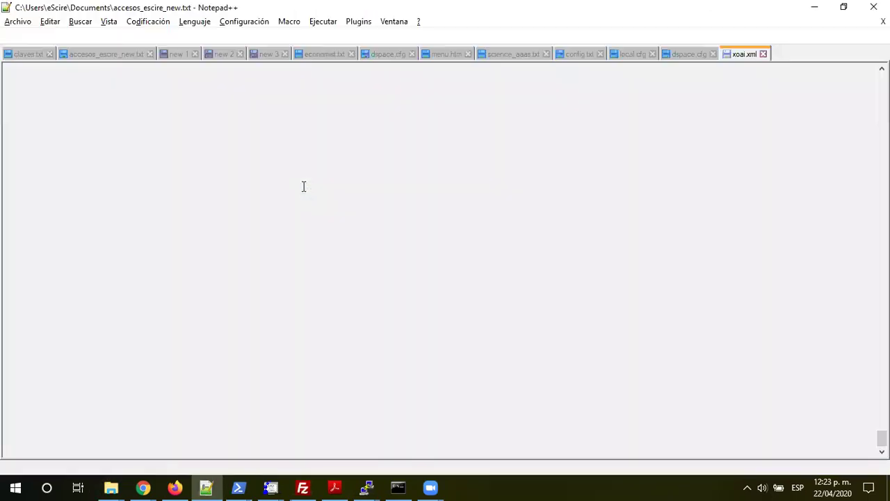
Step: Collapse the Default and Driver Context blocks in xoai.xml
{"action": "scroll", "coordinate": [341, 242], "scroll_direction": "down", "scroll_amount": 3}
{"action": "scroll", "coordinate": [250, 229], "scroll_direction": "up", "scroll_amount": 3}
{"action": "left_click", "coordinate": [174, 178]}
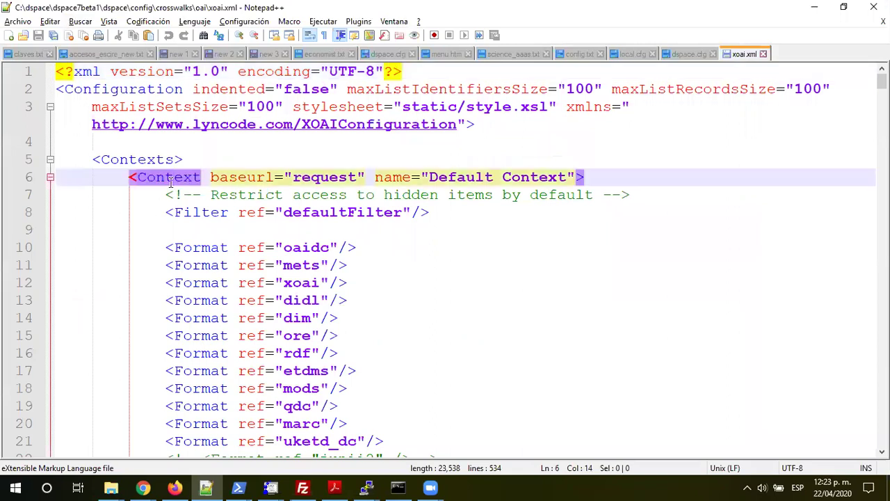
{"action": "left_click", "coordinate": [50, 177]}
{"action": "left_click", "coordinate": [50, 300]}
Step: Collapse the OpenAIRE and OpenAIRE 4 Context blocks at lines 58 and 82
{"action": "scroll", "coordinate": [174, 296], "scroll_direction": "down", "scroll_amount": 4}
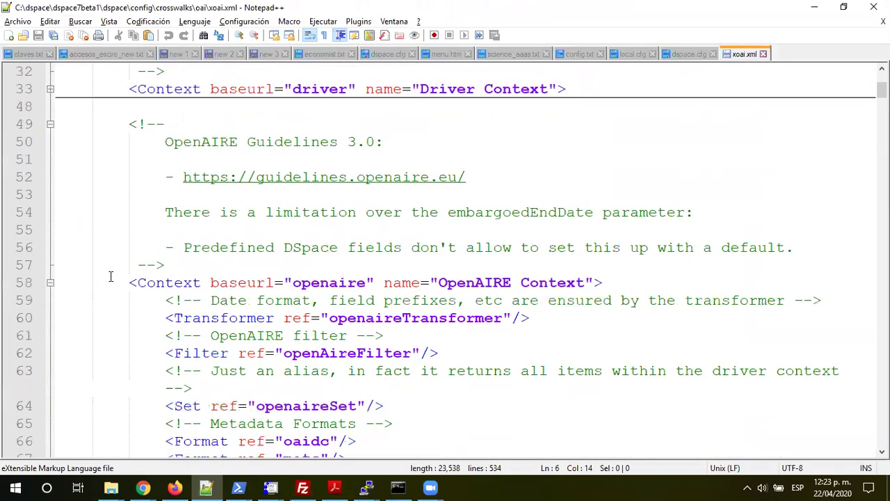
{"action": "left_click", "coordinate": [50, 282]}
{"action": "left_click", "coordinate": [192, 283]}
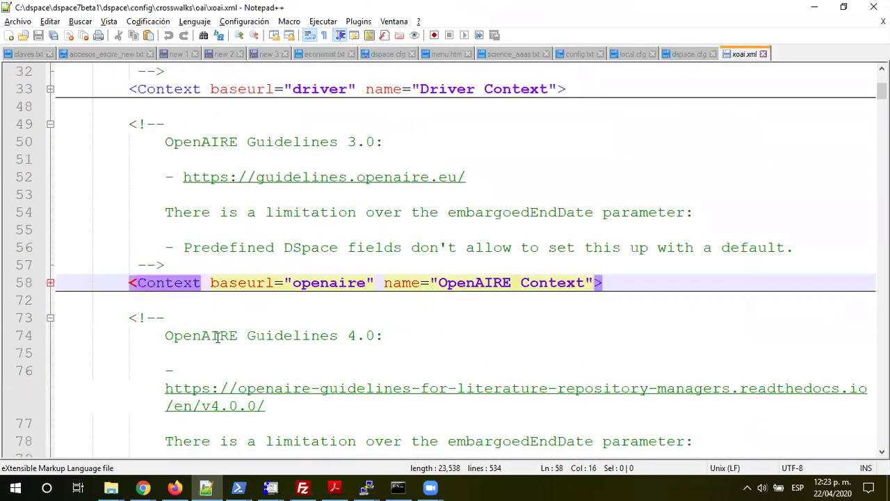
{"action": "scroll", "coordinate": [217, 327], "scroll_direction": "down", "scroll_amount": 4}
{"action": "left_click", "coordinate": [173, 300]}
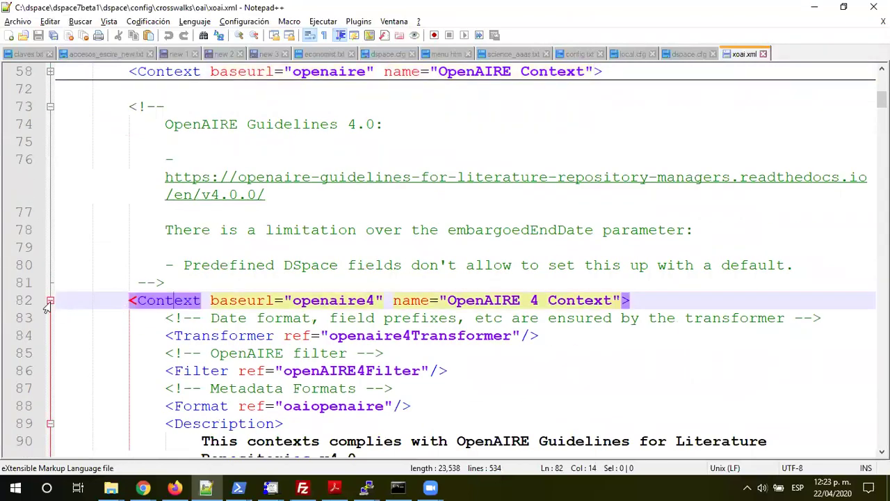
{"action": "left_click", "coordinate": [50, 299]}
{"action": "key", "text": "Right"}
{"action": "key", "text": "Right"}
{"action": "key", "text": "Right"}
{"action": "key", "text": "Right"}
{"action": "key", "text": "Right"}
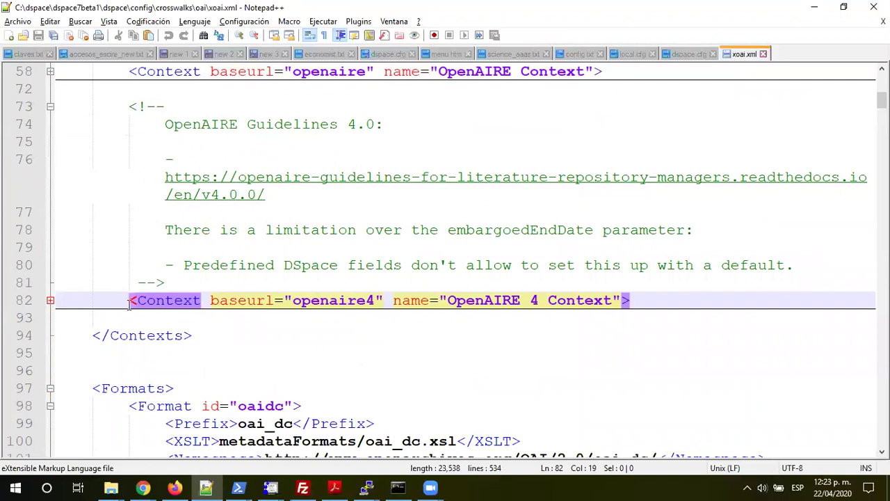
{"action": "scroll", "coordinate": [201, 300], "scroll_direction": "up", "scroll_amount": 8}
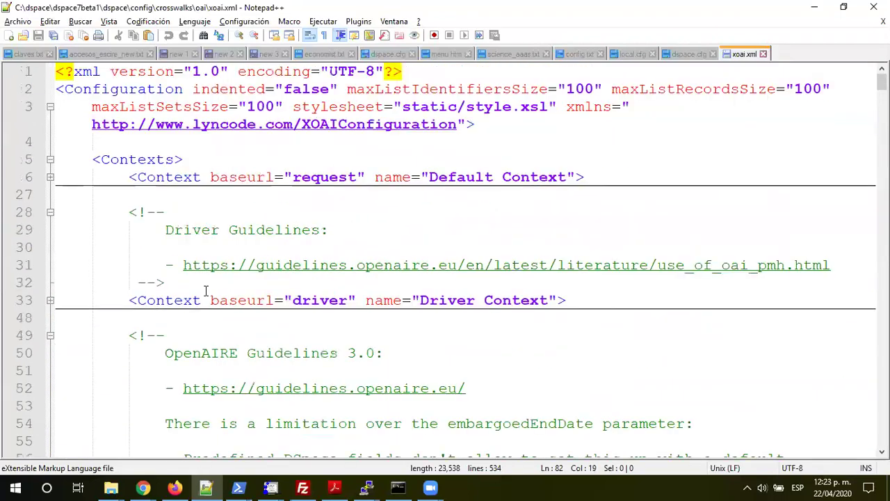
{"action": "scroll", "coordinate": [204, 305], "scroll_direction": "down", "scroll_amount": 3}
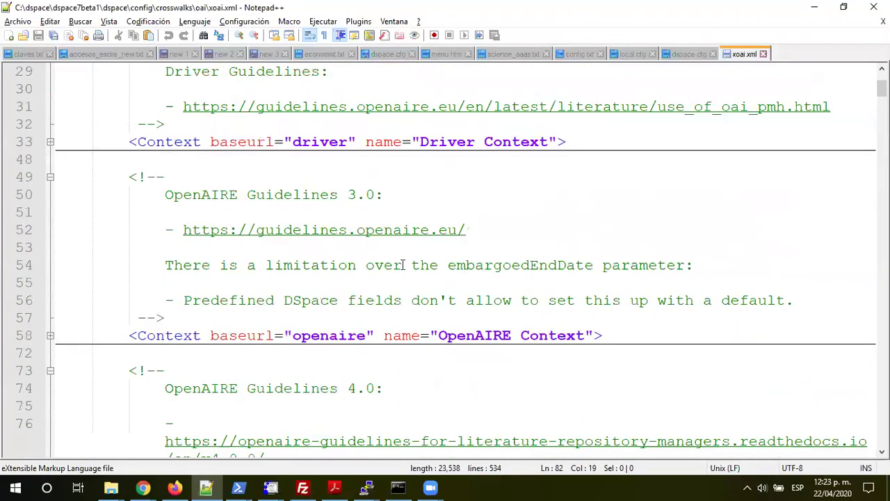
{"action": "scroll", "coordinate": [408, 223], "scroll_direction": "up", "scroll_amount": 2}
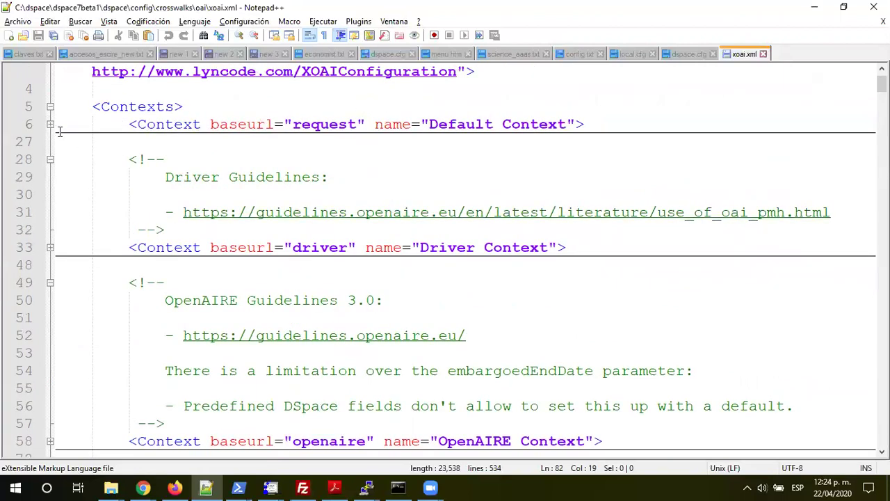
{"action": "left_click", "coordinate": [50, 125]}
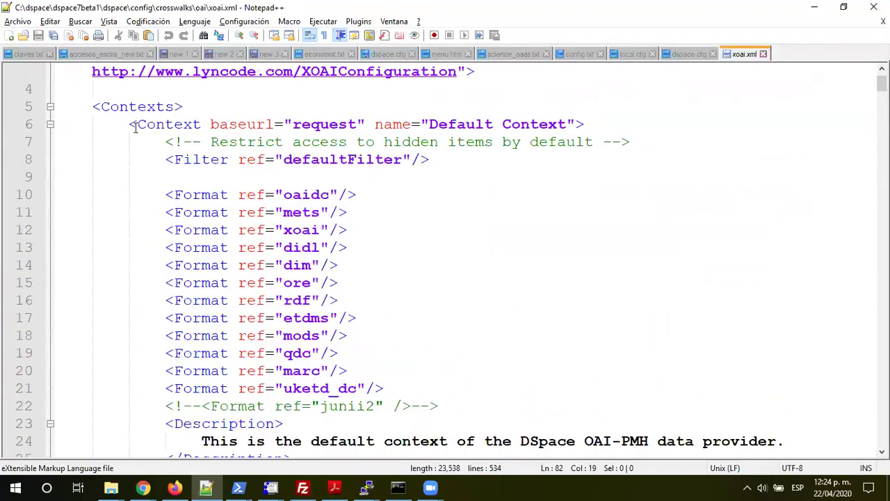
{"action": "left_click", "coordinate": [142, 124]}
{"action": "scroll", "coordinate": [153, 170], "scroll_direction": "down", "scroll_amount": 3}
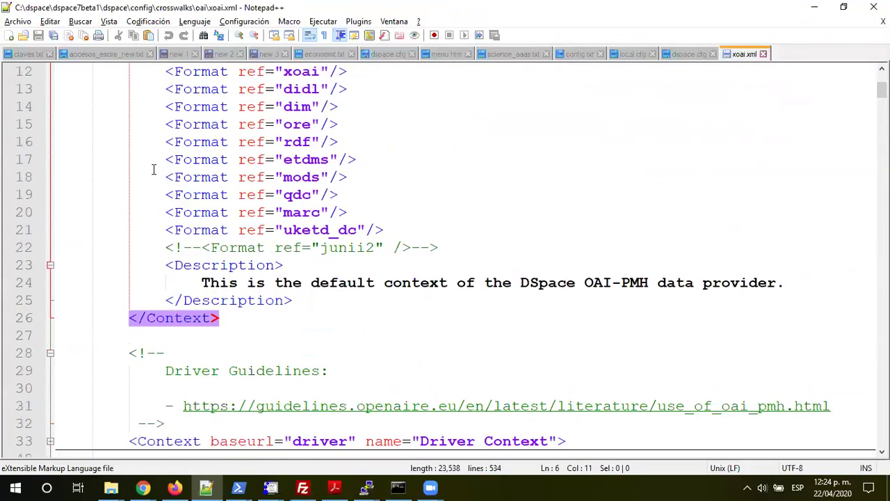
{"action": "scroll", "coordinate": [154, 169], "scroll_direction": "down", "scroll_amount": 5}
{"action": "scroll", "coordinate": [203, 196], "scroll_direction": "up", "scroll_amount": 8}
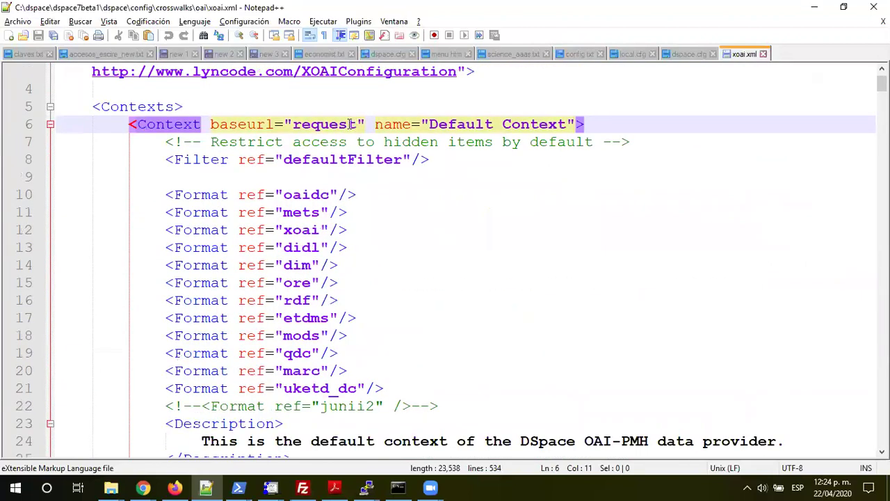
{"action": "double_click", "coordinate": [352, 124]}
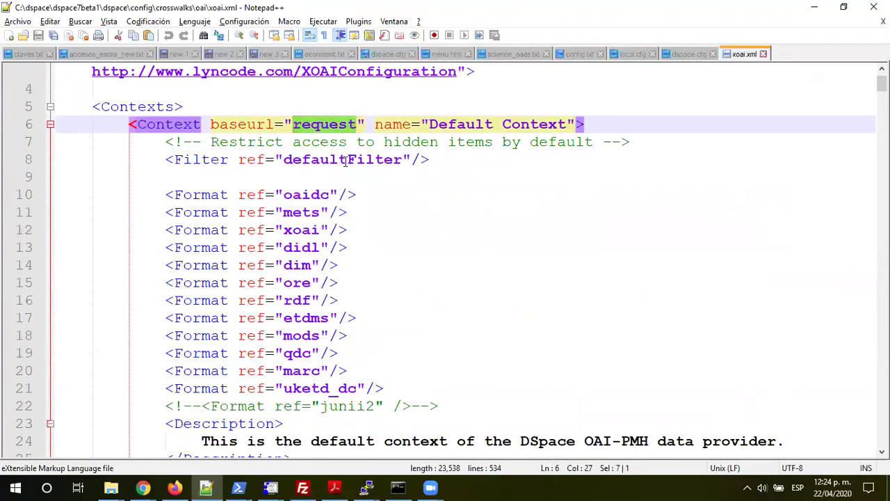
{"action": "left_click", "coordinate": [429, 123]}
{"action": "left_click_drag", "start_coordinate": [429, 124], "coordinate": [566, 123]}
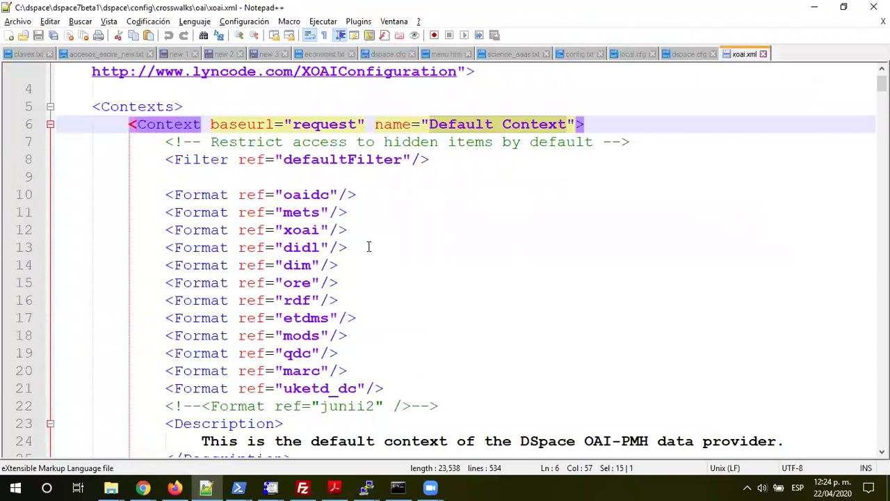
{"action": "scroll", "coordinate": [285, 219], "scroll_direction": "down", "scroll_amount": 1}
{"action": "scroll", "coordinate": [278, 139], "scroll_direction": "down", "scroll_amount": 1}
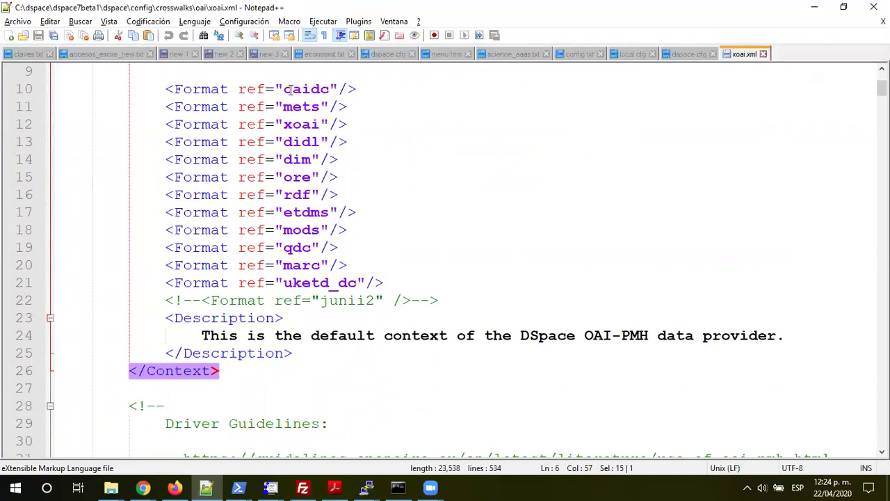
{"action": "left_click_drag", "start_coordinate": [288, 89], "coordinate": [322, 94]}
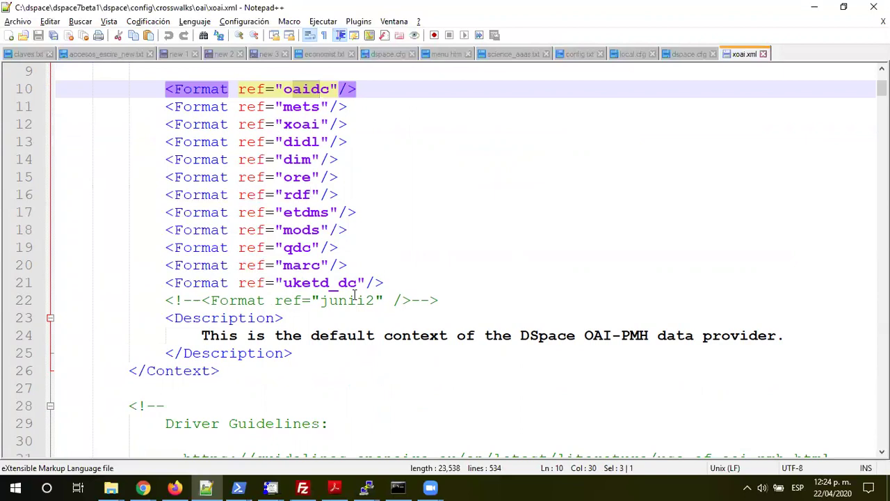
{"action": "scroll", "coordinate": [277, 316], "scroll_direction": "down", "scroll_amount": 3}
{"action": "scroll", "coordinate": [125, 254], "scroll_direction": "up", "scroll_amount": 3}
{"action": "scroll", "coordinate": [323, 278], "scroll_direction": "up", "scroll_amount": 3}
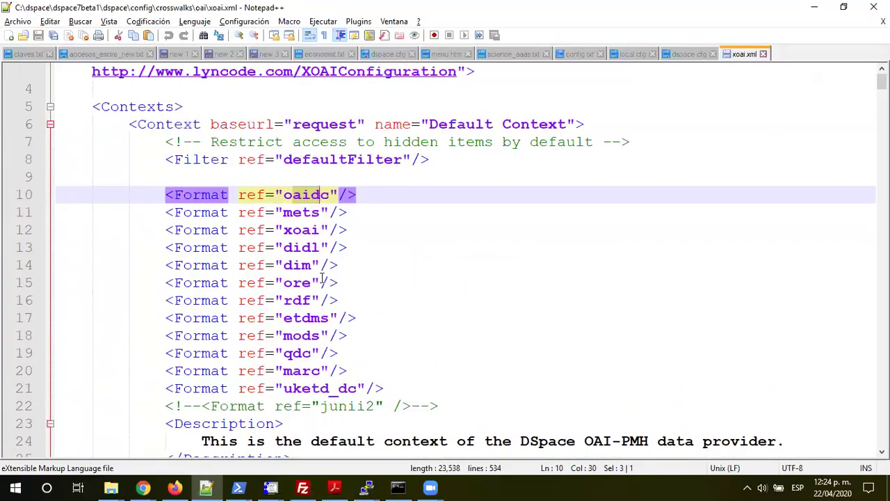
{"action": "left_click", "coordinate": [280, 214]}
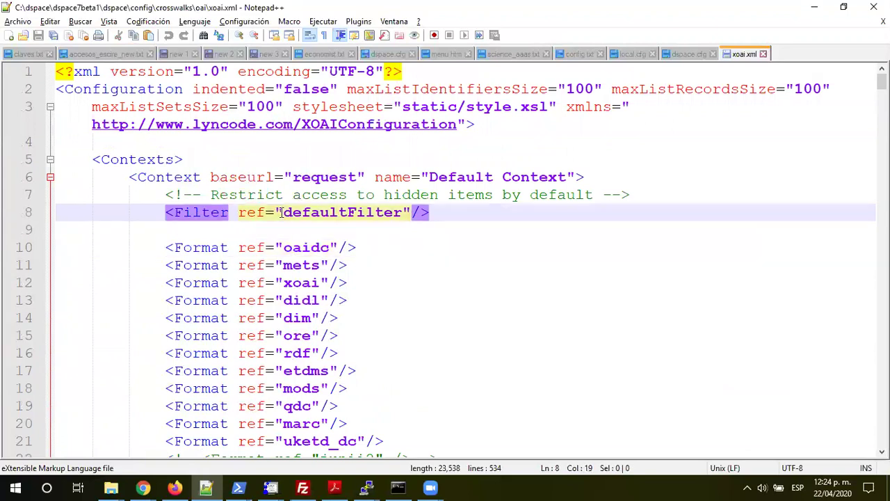
{"action": "left_click_drag", "start_coordinate": [284, 213], "coordinate": [403, 214]}
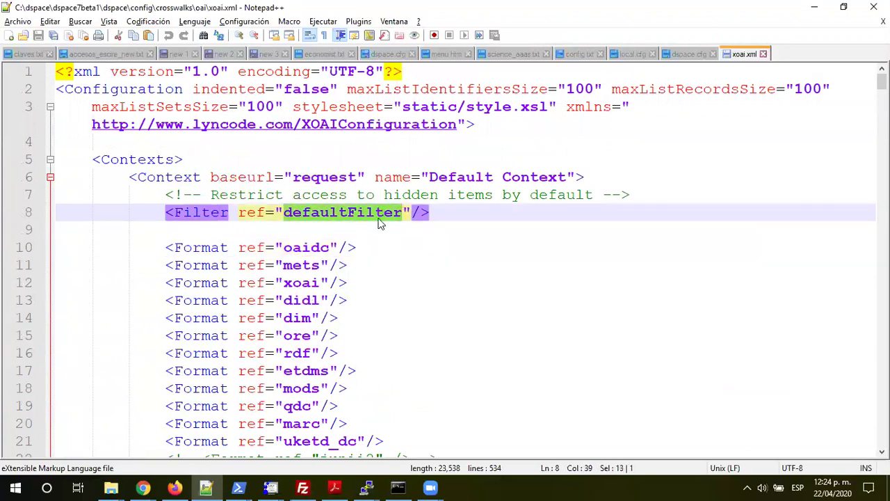
{"action": "scroll", "coordinate": [287, 242], "scroll_direction": "down", "scroll_amount": 12}
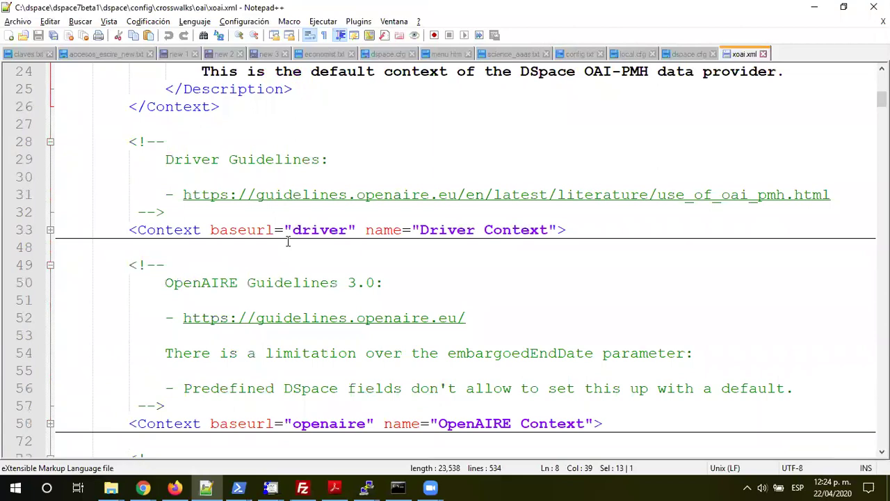
{"action": "scroll", "coordinate": [287, 241], "scroll_direction": "down", "scroll_amount": 9}
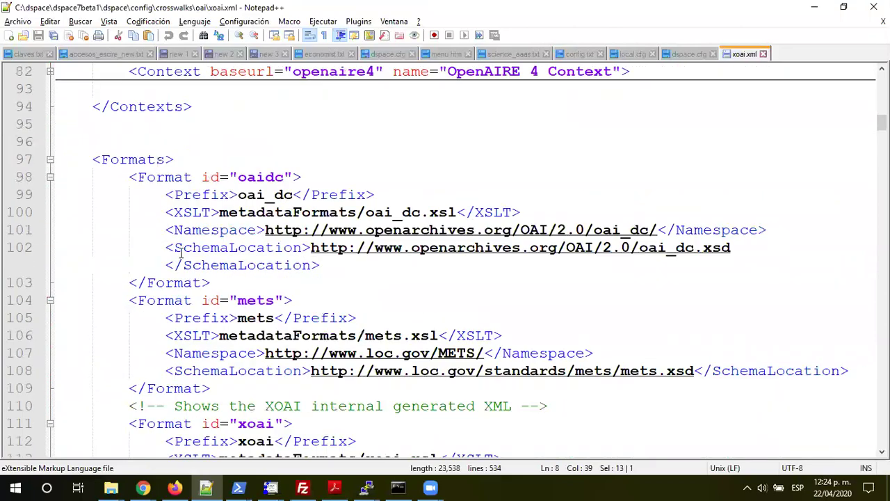
{"action": "scroll", "coordinate": [180, 254], "scroll_direction": "down", "scroll_amount": 15}
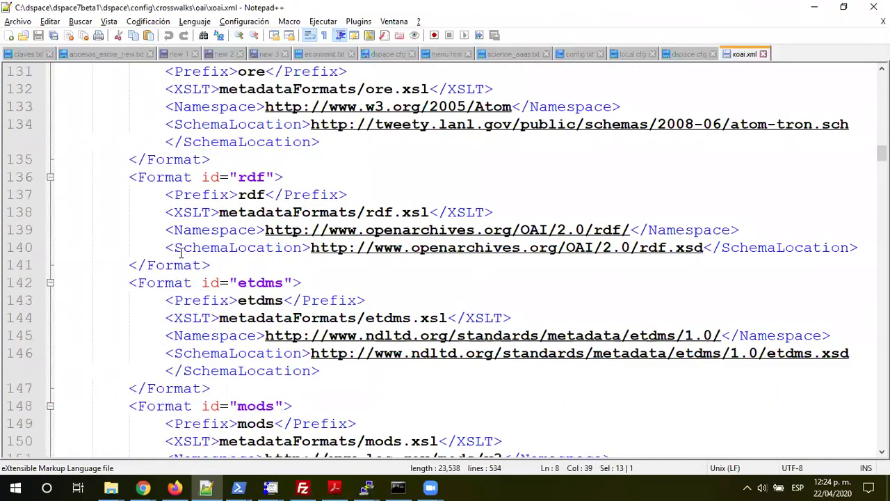
{"action": "scroll", "coordinate": [181, 254], "scroll_direction": "down", "scroll_amount": 6}
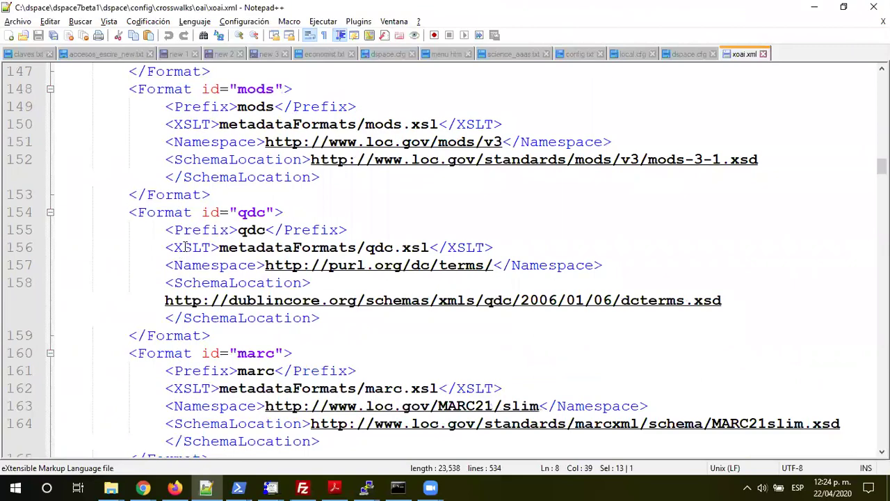
{"action": "scroll", "coordinate": [187, 244], "scroll_direction": "down", "scroll_amount": 8}
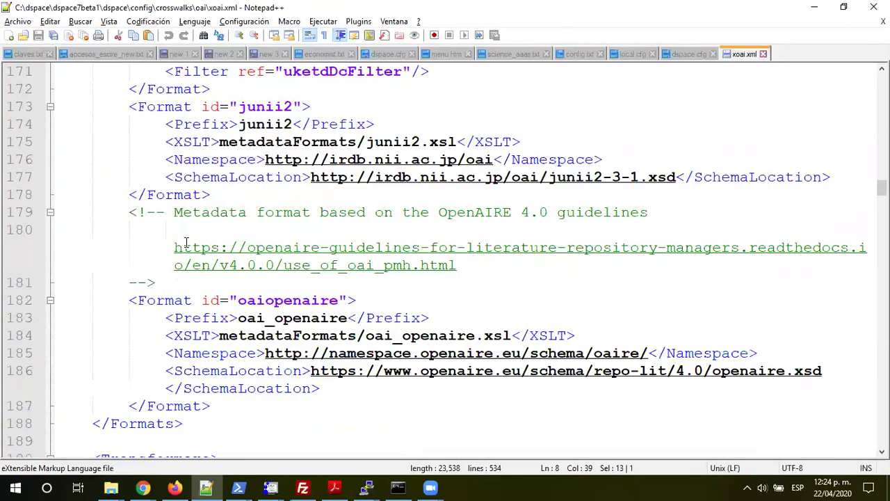
{"action": "scroll", "coordinate": [186, 245], "scroll_direction": "down", "scroll_amount": 3}
{"action": "scroll", "coordinate": [387, 256], "scroll_direction": "up", "scroll_amount": 15}
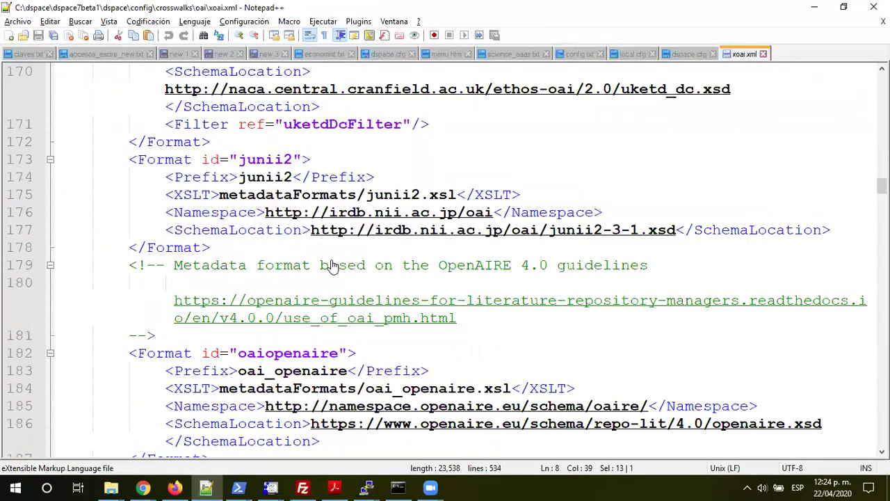
{"action": "scroll", "coordinate": [329, 260], "scroll_direction": "up", "scroll_amount": 20}
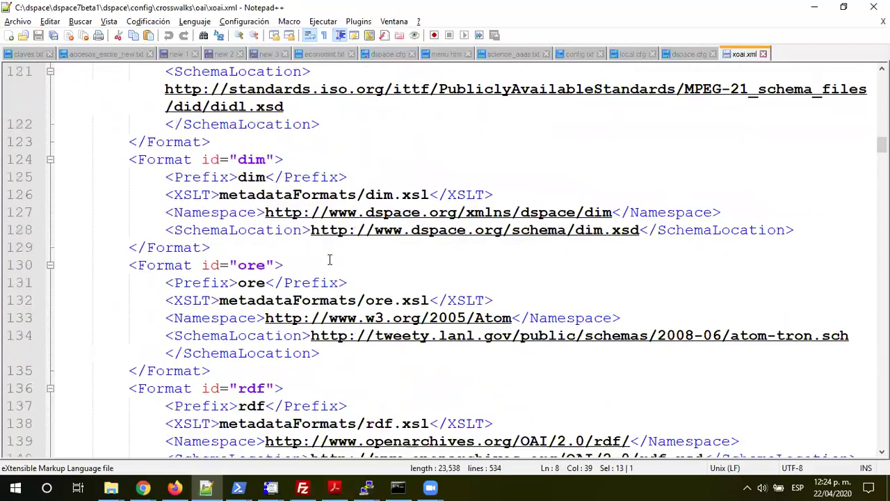
{"action": "scroll", "coordinate": [317, 169], "scroll_direction": "up", "scroll_amount": 5}
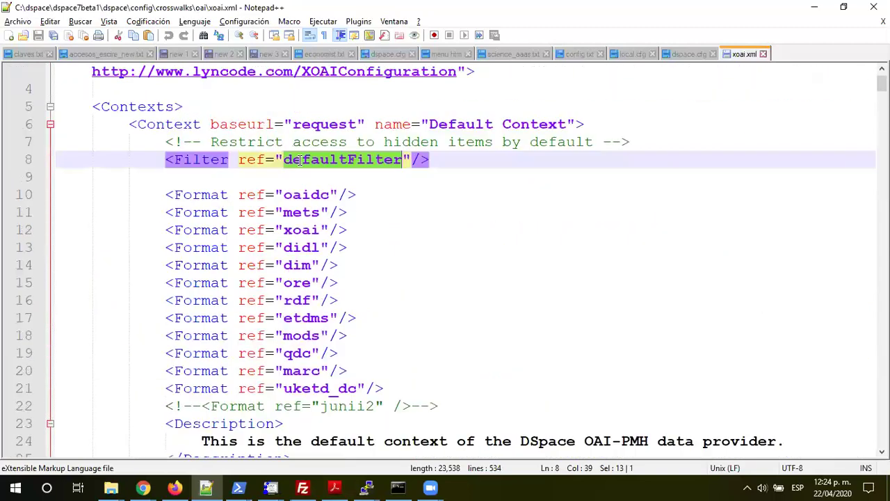
{"action": "left_click", "coordinate": [229, 195]}
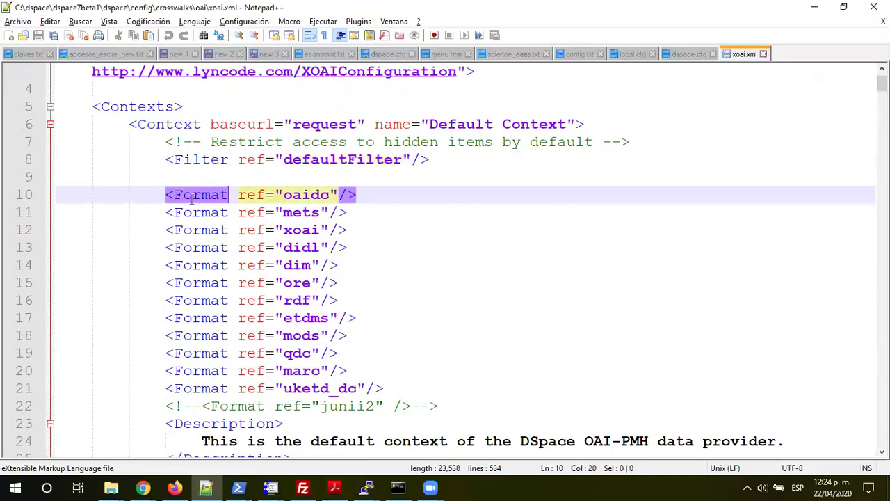
{"action": "key", "text": "Down"}
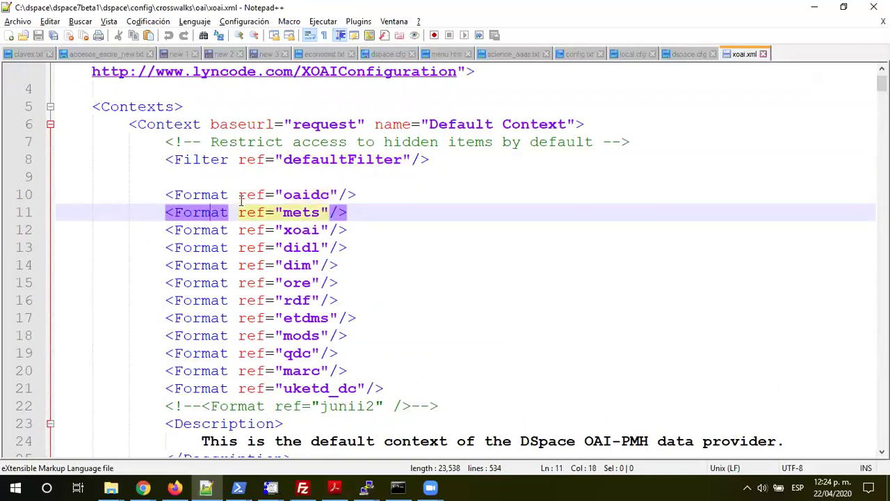
{"action": "left_click_drag", "start_coordinate": [285, 195], "coordinate": [329, 195]}
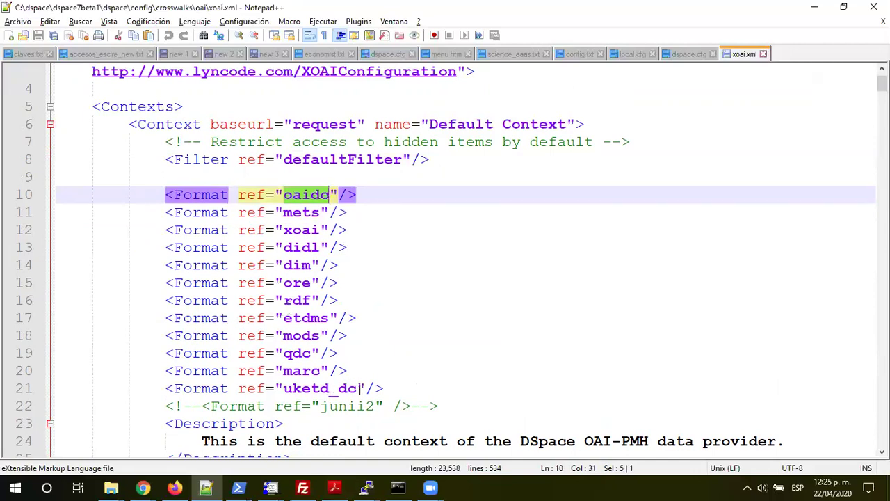
{"action": "left_click_drag", "start_coordinate": [356, 390], "coordinate": [284, 389]}
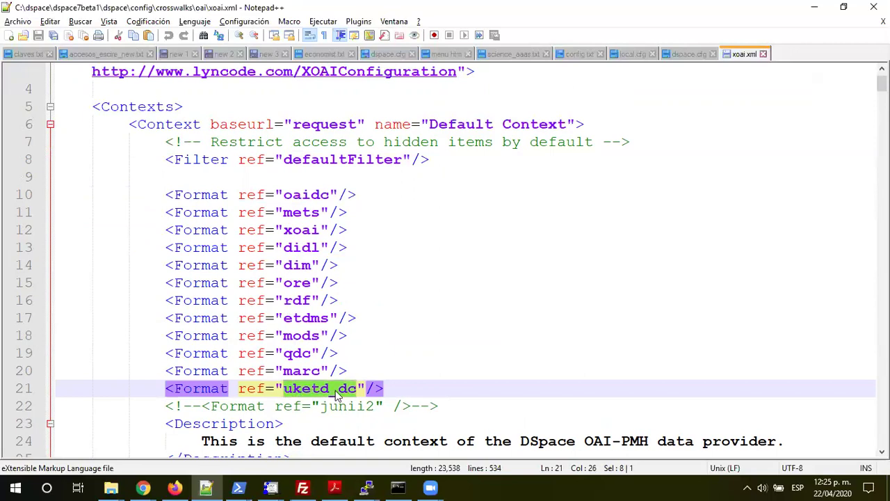
{"action": "scroll", "coordinate": [270, 324], "scroll_direction": "down", "scroll_amount": 3}
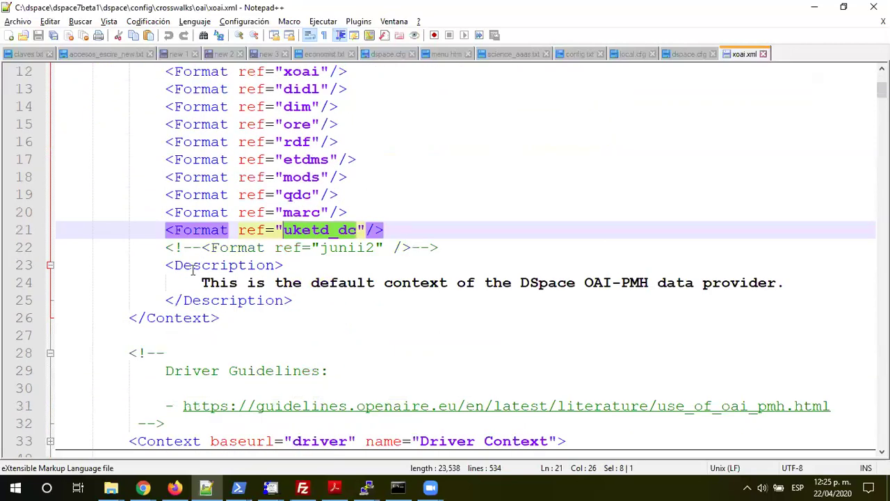
{"action": "scroll", "coordinate": [192, 270], "scroll_direction": "up", "scroll_amount": 4}
{"action": "left_click", "coordinate": [50, 177]}
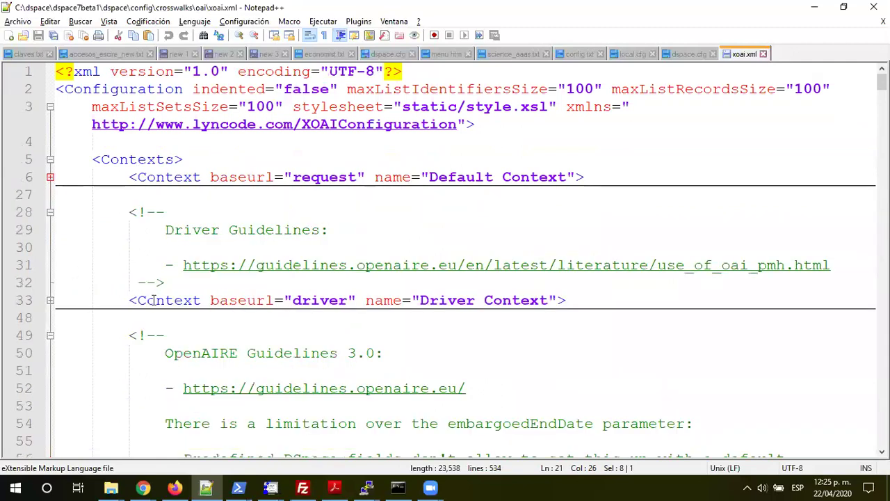
Step: Select the oaidc Format block and its id value oaidc to review them
{"action": "scroll", "coordinate": [153, 300], "scroll_direction": "down", "scroll_amount": 3}
{"action": "scroll", "coordinate": [153, 295], "scroll_direction": "down", "scroll_amount": 9}
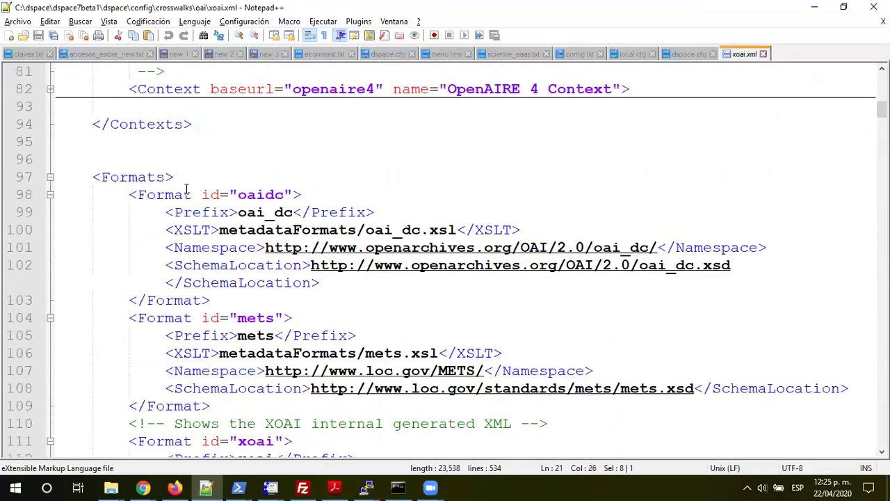
{"action": "left_click", "coordinate": [186, 192]}
{"action": "left_click", "coordinate": [211, 299]}
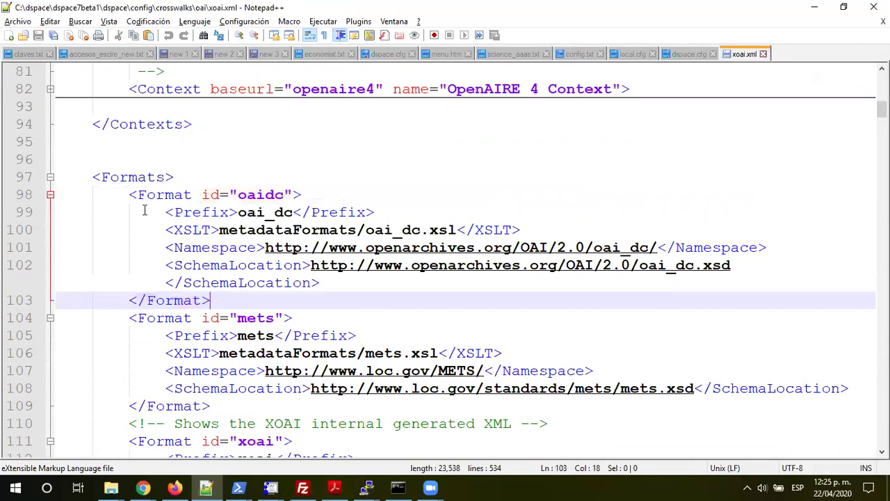
{"action": "left_click_drag", "start_coordinate": [211, 300], "coordinate": [130, 195]}
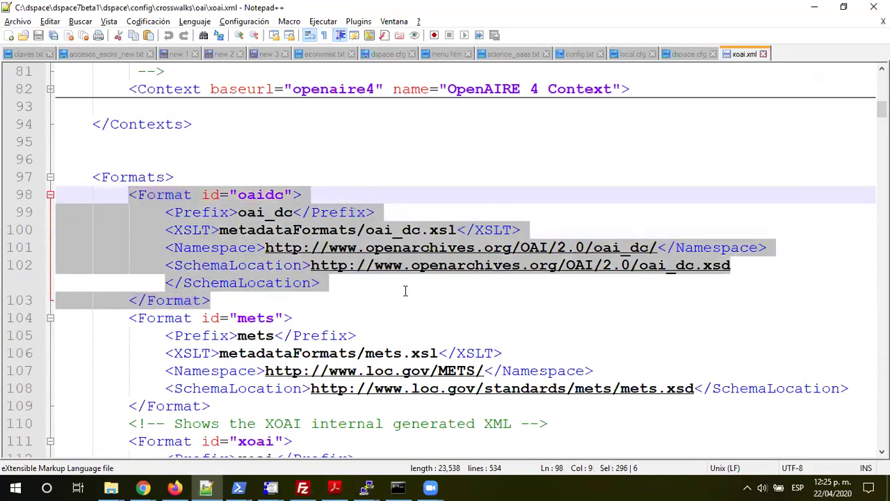
{"action": "key", "text": "Right"}
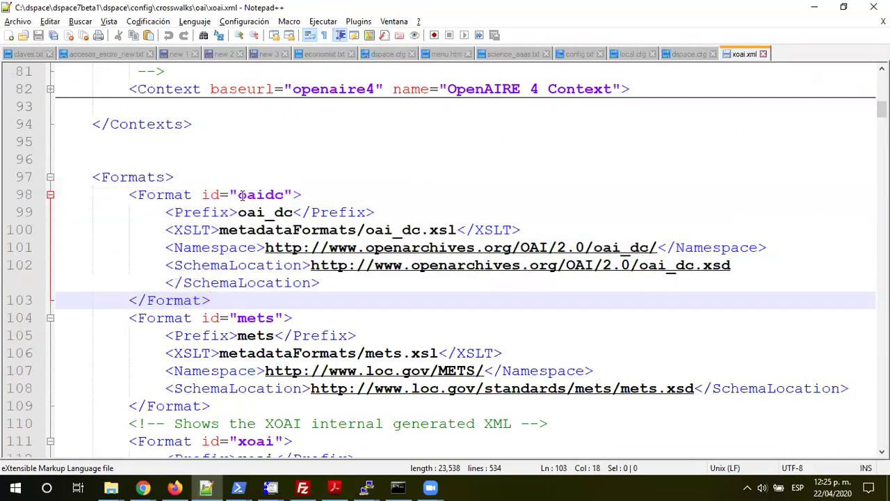
{"action": "left_click", "coordinate": [239, 195]}
{"action": "double_click", "coordinate": [271, 194]}
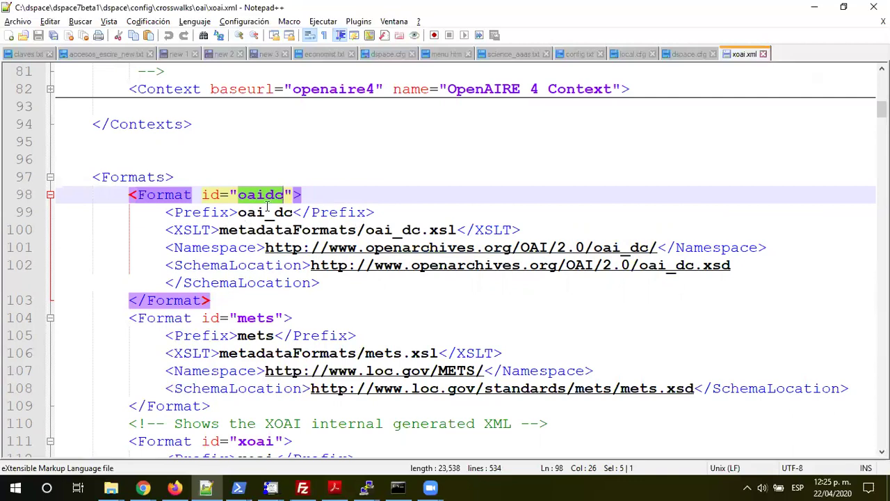
{"action": "left_click", "coordinate": [246, 195]}
{"action": "left_click_drag", "start_coordinate": [238, 195], "coordinate": [274, 194]}
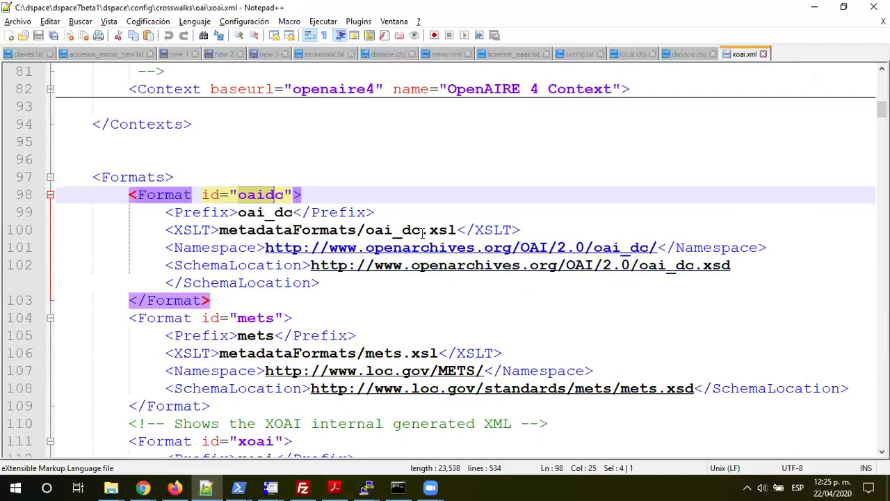
Step: Inspect the oai_dc prefix, schema location and XSLT path, then fold the Formats section
{"action": "left_click", "coordinate": [358, 232]}
{"action": "key", "text": "shift+Right"}
{"action": "key", "text": "shift+Right"}
{"action": "key", "text": "shift+Right"}
{"action": "key", "text": "shift+Right"}
{"action": "key", "text": "shift+Right"}
{"action": "key", "text": "shift+Right"}
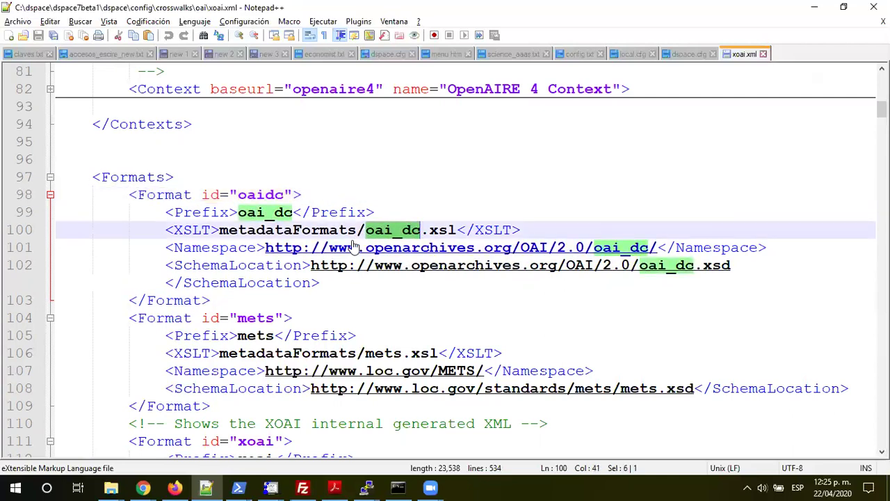
{"action": "left_click", "coordinate": [274, 212]}
{"action": "left_click", "coordinate": [272, 278]}
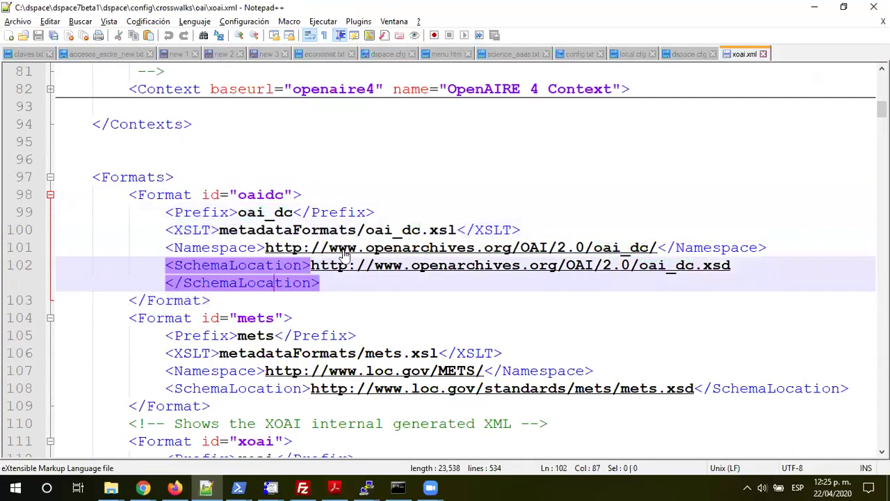
{"action": "left_click", "coordinate": [371, 278]}
{"action": "key", "text": "Up"}
{"action": "key", "text": "Up"}
{"action": "key", "text": "Up"}
{"action": "scroll", "coordinate": [369, 274], "scroll_direction": "down", "scroll_amount": 8}
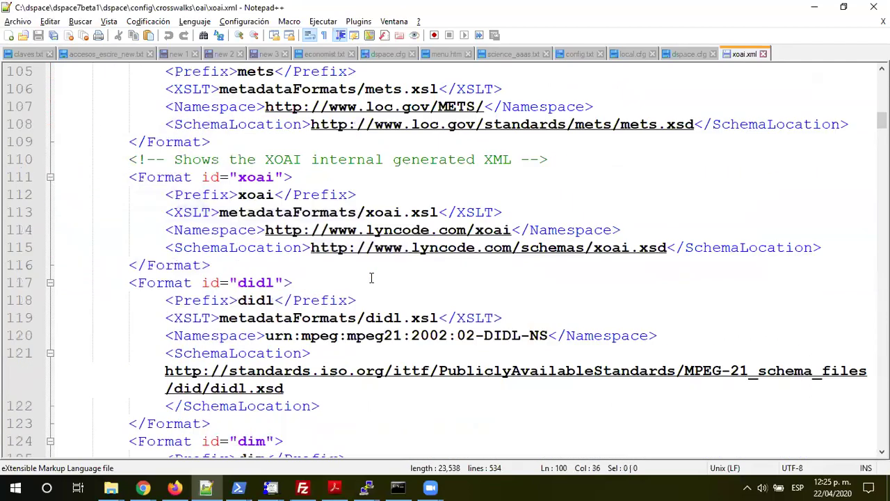
{"action": "scroll", "coordinate": [367, 274], "scroll_direction": "down", "scroll_amount": 5}
{"action": "scroll", "coordinate": [334, 275], "scroll_direction": "up", "scroll_amount": 5}
{"action": "scroll", "coordinate": [280, 258], "scroll_direction": "up", "scroll_amount": 8}
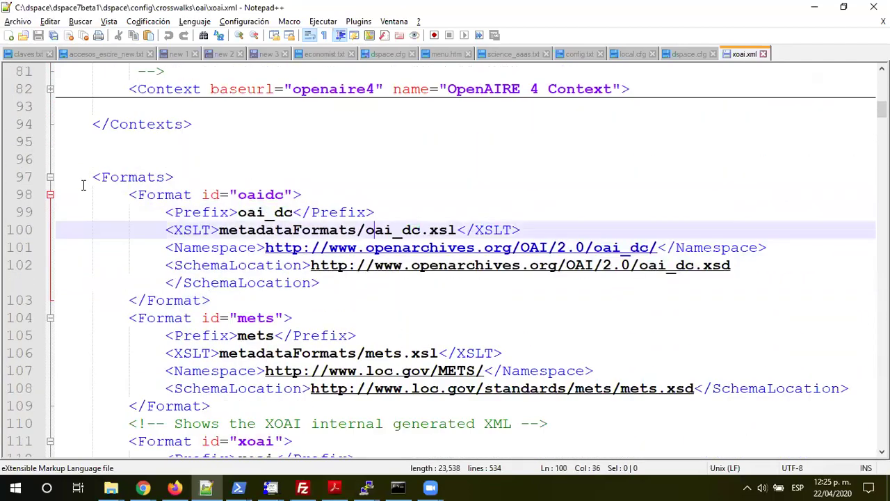
{"action": "left_click", "coordinate": [50, 180]}
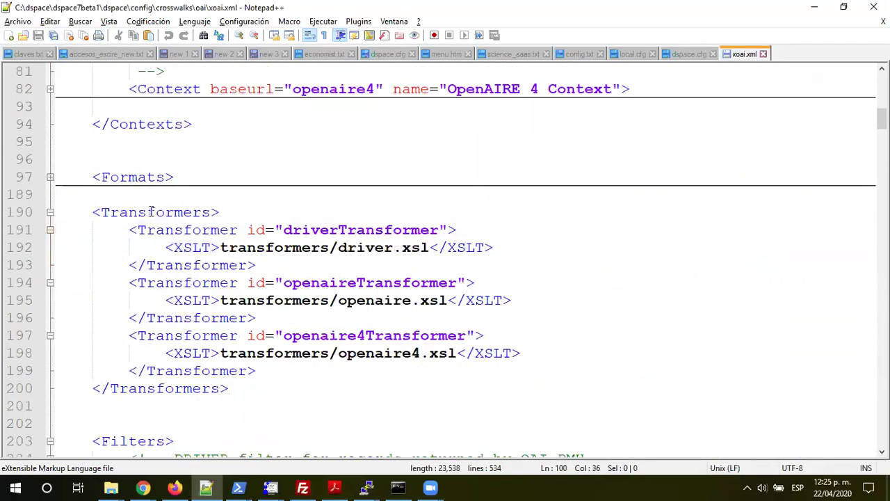
Step: Scroll into the Filters section, checking the driverFilter and openAireFilter definitions
{"action": "scroll", "coordinate": [187, 234], "scroll_direction": "down", "scroll_amount": 3}
{"action": "scroll", "coordinate": [187, 234], "scroll_direction": "down", "scroll_amount": 2}
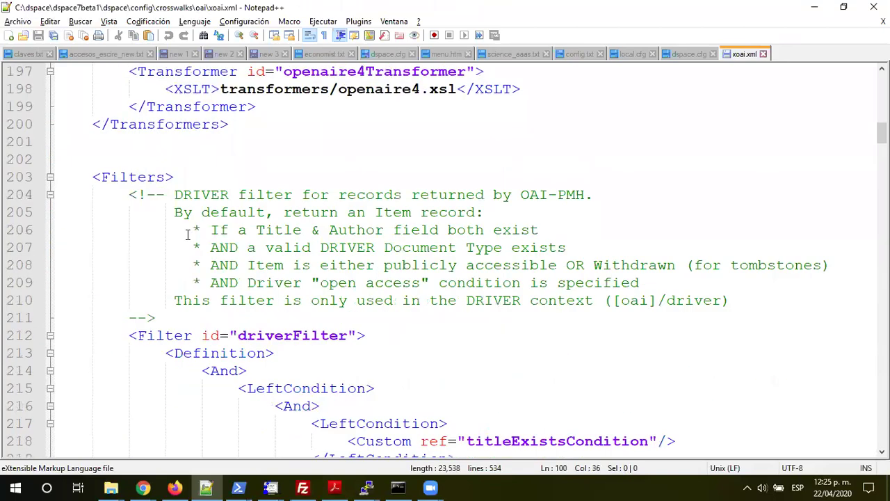
{"action": "left_click", "coordinate": [102, 177]}
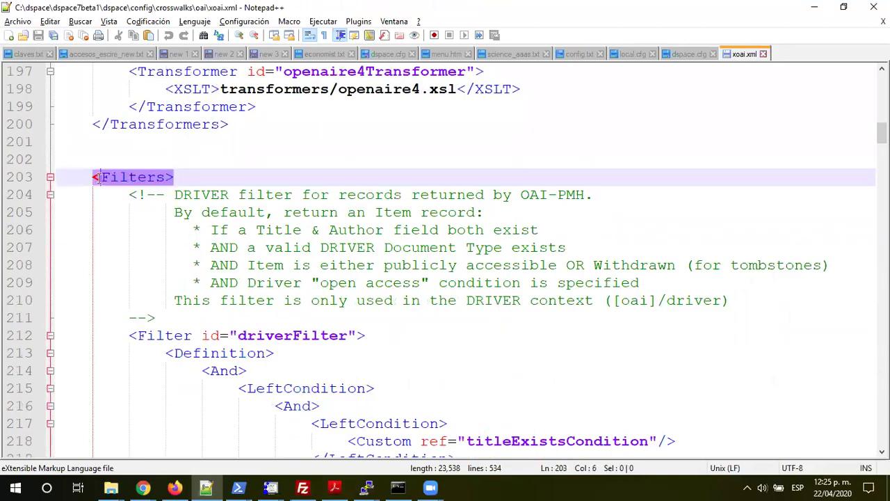
{"action": "scroll", "coordinate": [139, 190], "scroll_direction": "down", "scroll_amount": 3}
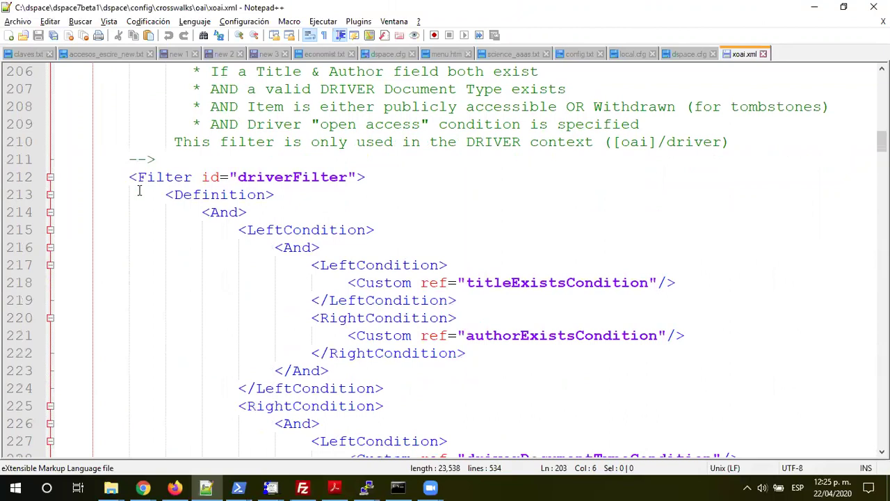
{"action": "left_click", "coordinate": [171, 178]}
{"action": "scroll", "coordinate": [293, 212], "scroll_direction": "down", "scroll_amount": 4}
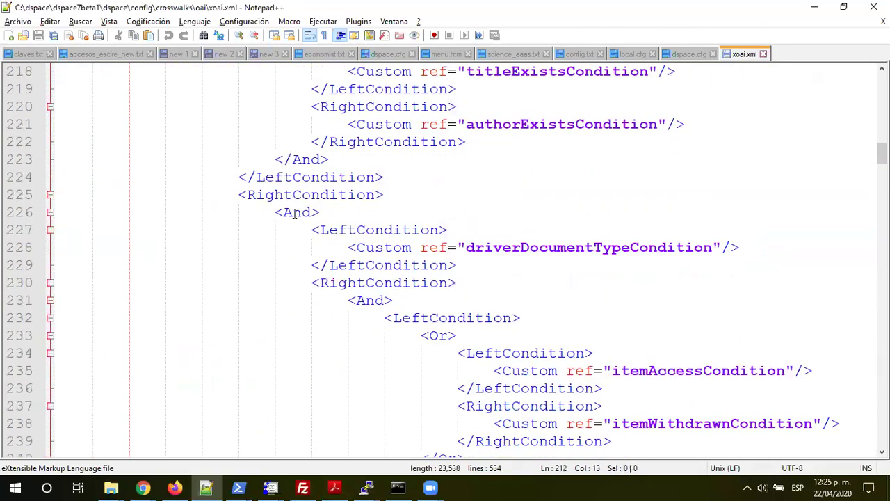
{"action": "scroll", "coordinate": [293, 213], "scroll_direction": "down", "scroll_amount": 12}
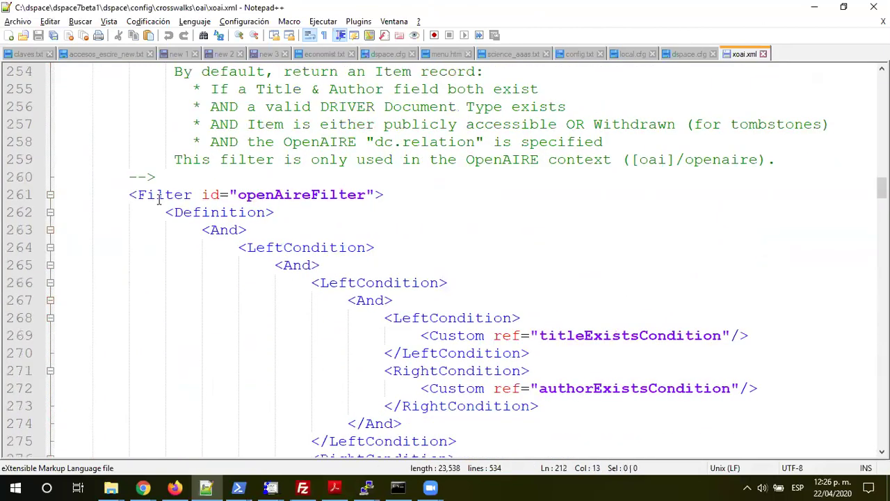
{"action": "left_click", "coordinate": [174, 196]}
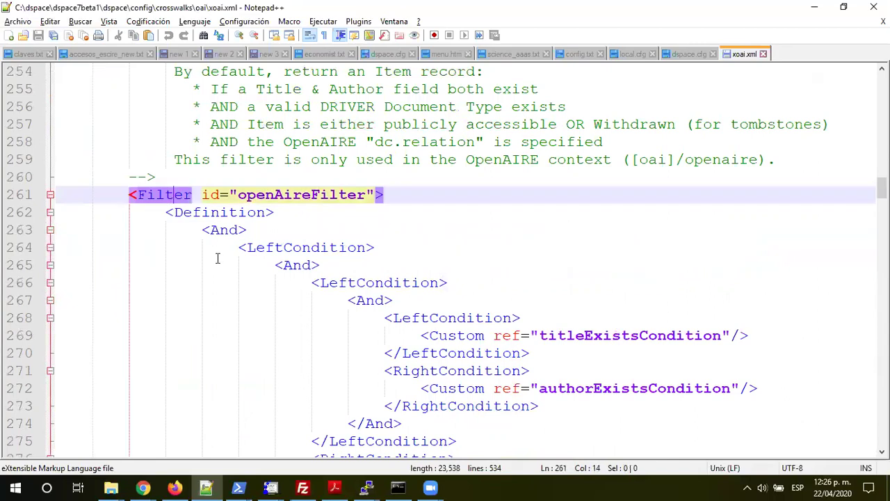
Step: Review uketdDcFilter and openAIRE4Filter, then select the defaultFilter id at line 371
{"action": "scroll", "coordinate": [217, 258], "scroll_direction": "down", "scroll_amount": 17}
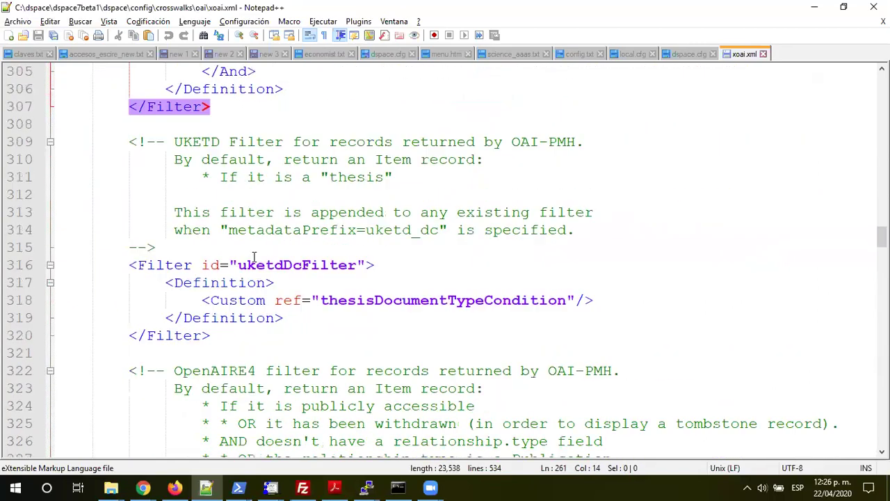
{"action": "left_click", "coordinate": [174, 265]}
{"action": "scroll", "coordinate": [197, 311], "scroll_direction": "down", "scroll_amount": 5}
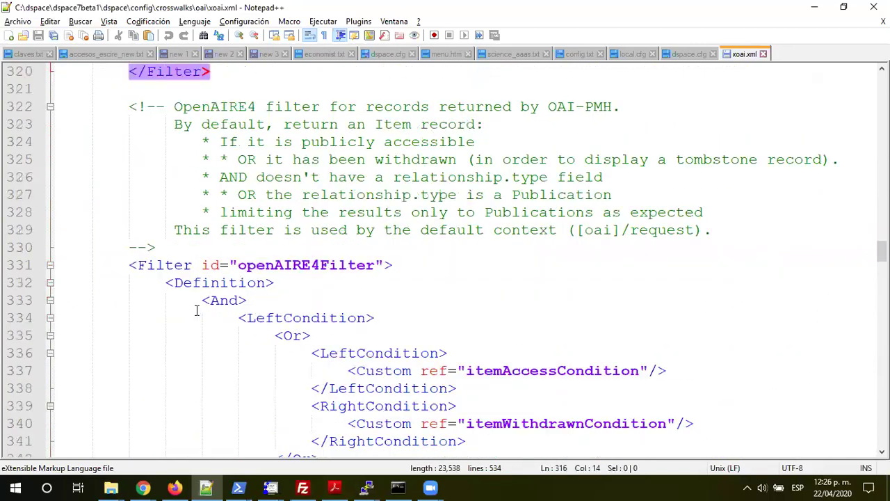
{"action": "scroll", "coordinate": [193, 294], "scroll_direction": "down", "scroll_amount": 2}
{"action": "left_click", "coordinate": [171, 159]}
{"action": "scroll", "coordinate": [224, 272], "scroll_direction": "down", "scroll_amount": 11}
{"action": "scroll", "coordinate": [224, 271], "scroll_direction": "down", "scroll_amount": 4}
{"action": "scroll", "coordinate": [265, 157], "scroll_direction": "up", "scroll_amount": 1}
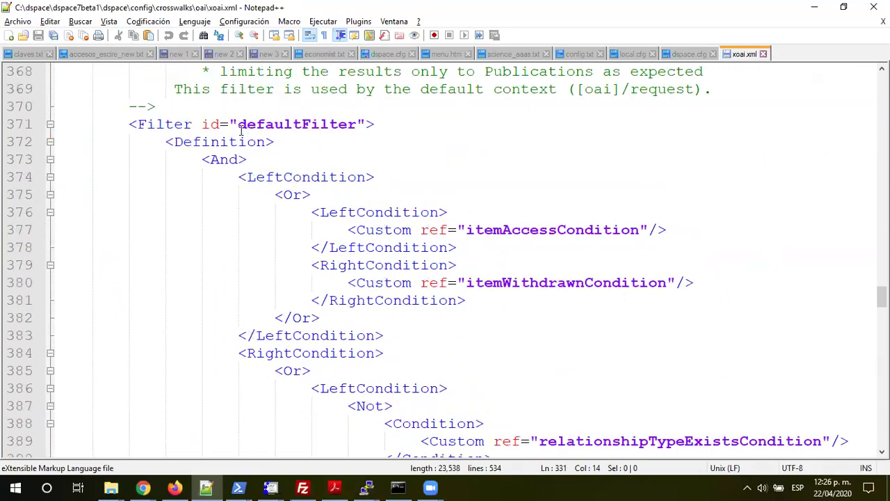
{"action": "left_click_drag", "start_coordinate": [238, 131], "coordinate": [359, 130]}
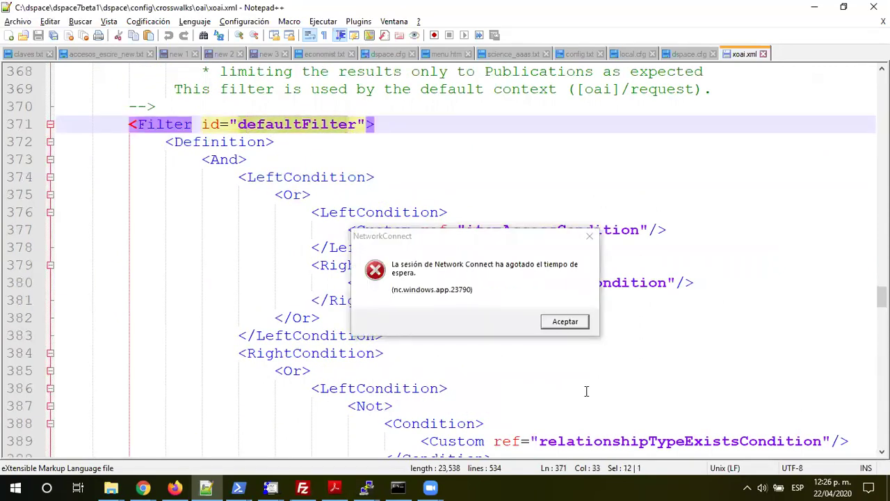
{"action": "left_click", "coordinate": [565, 322]}
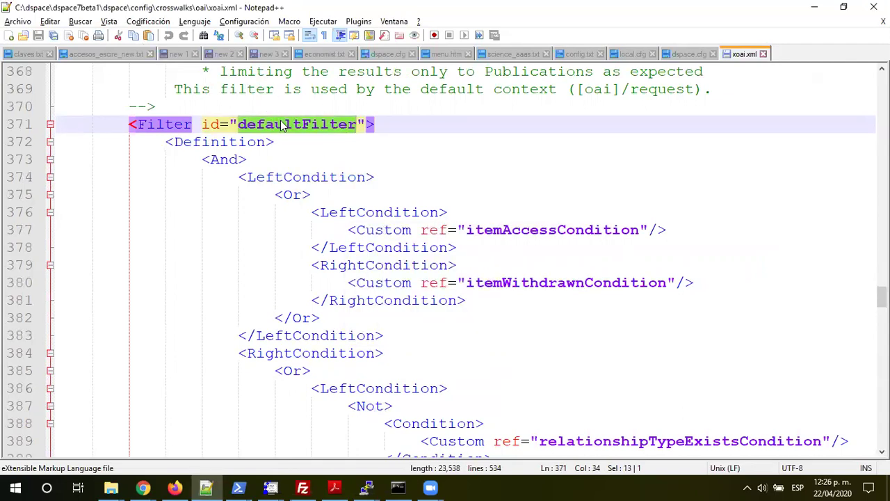
{"action": "left_click", "coordinate": [356, 129]}
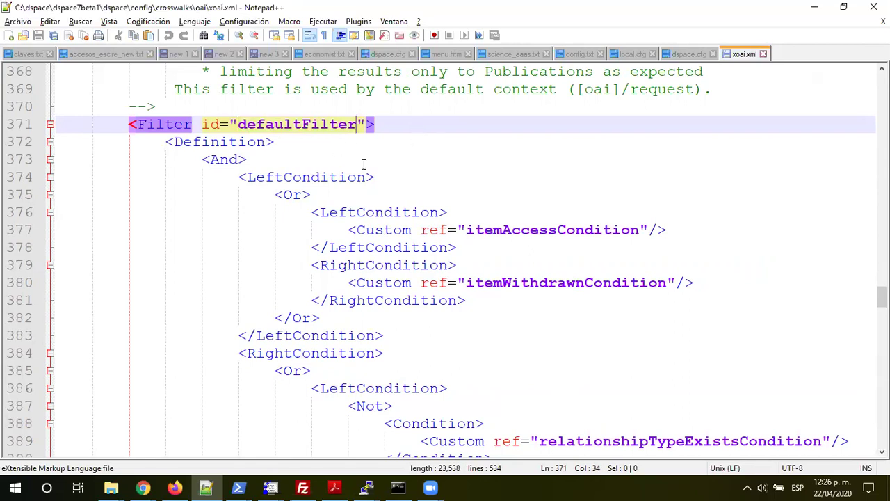
{"action": "scroll", "coordinate": [288, 250], "scroll_direction": "down", "scroll_amount": 2}
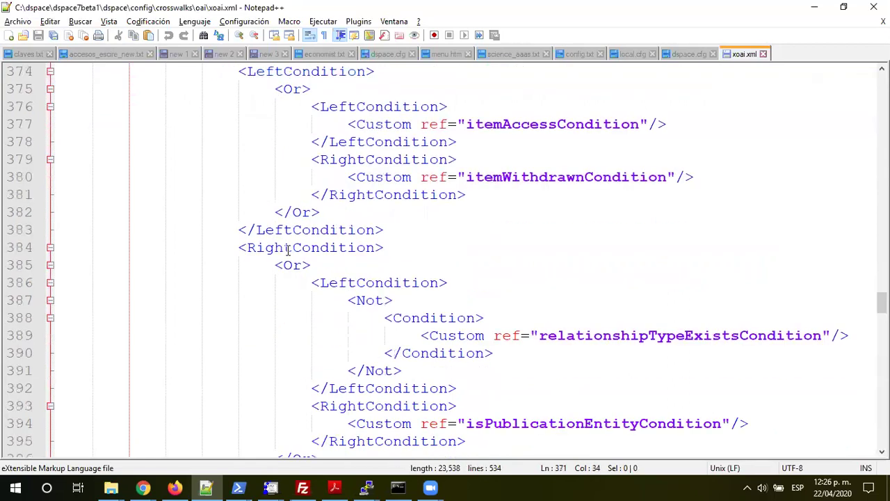
{"action": "scroll", "coordinate": [288, 250], "scroll_direction": "down", "scroll_amount": 1}
{"action": "scroll", "coordinate": [288, 251], "scroll_direction": "down", "scroll_amount": 2}
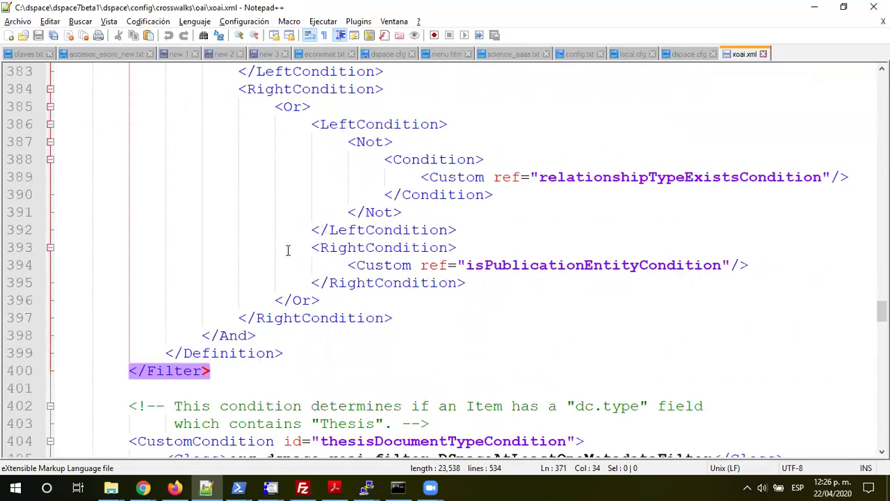
{"action": "scroll", "coordinate": [288, 251], "scroll_direction": "down", "scroll_amount": 4}
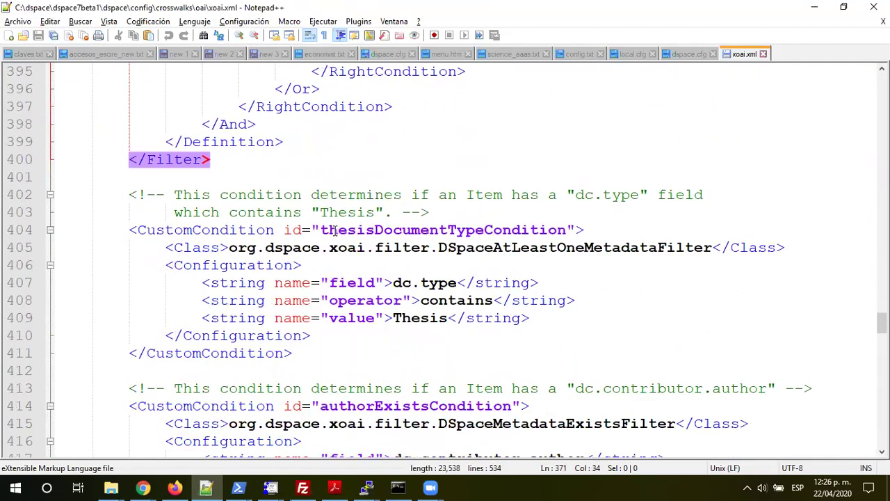
{"action": "left_click_drag", "start_coordinate": [320, 229], "coordinate": [566, 230]}
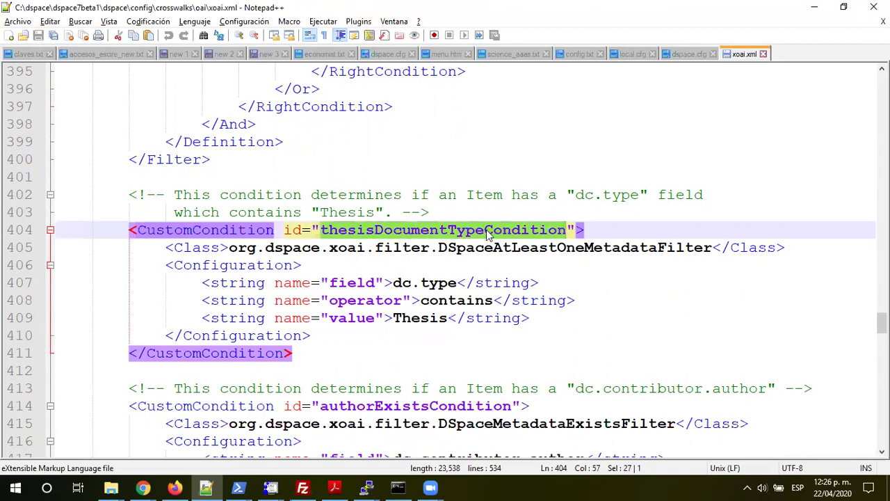
{"action": "scroll", "coordinate": [541, 256], "scroll_direction": "up", "scroll_amount": 3}
{"action": "scroll", "coordinate": [541, 256], "scroll_direction": "up", "scroll_amount": 6}
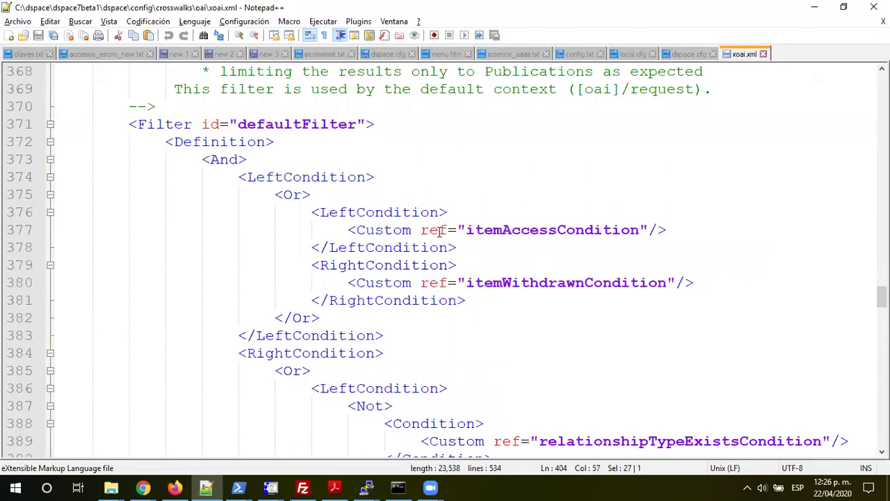
{"action": "scroll", "coordinate": [441, 231], "scroll_direction": "up", "scroll_amount": 5}
{"action": "scroll", "coordinate": [441, 231], "scroll_direction": "up", "scroll_amount": 4}
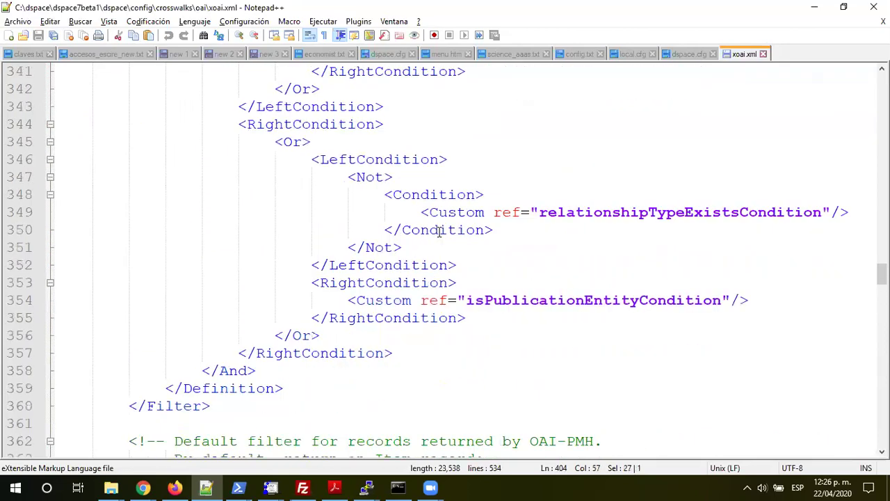
Step: Locate the thesisDocumentTypeCondition block and put the caret before Thesis on line 409
{"action": "scroll", "coordinate": [441, 230], "scroll_direction": "down", "scroll_amount": 5}
{"action": "scroll", "coordinate": [441, 231], "scroll_direction": "down", "scroll_amount": 14}
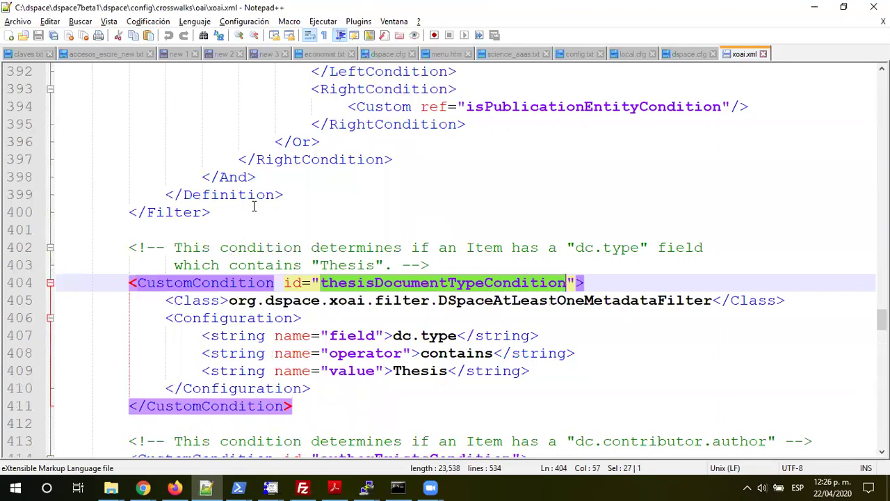
{"action": "left_click", "coordinate": [295, 300]}
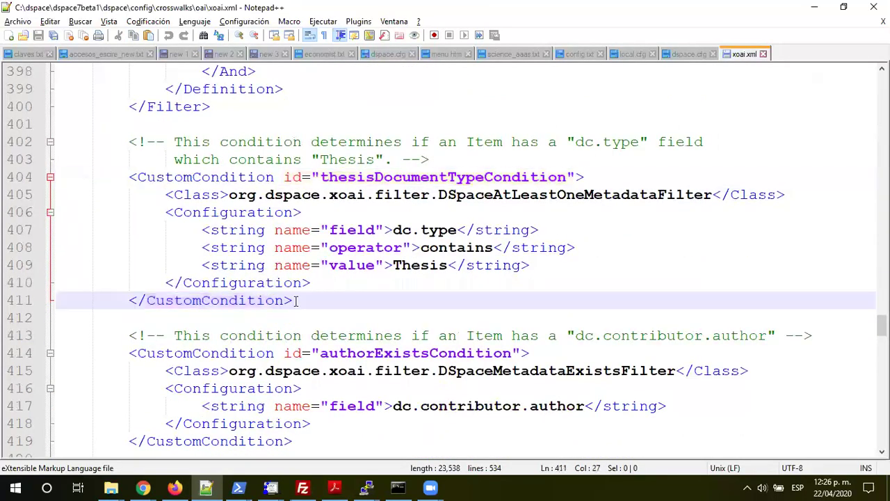
{"action": "left_click_drag", "start_coordinate": [293, 299], "coordinate": [111, 179]}
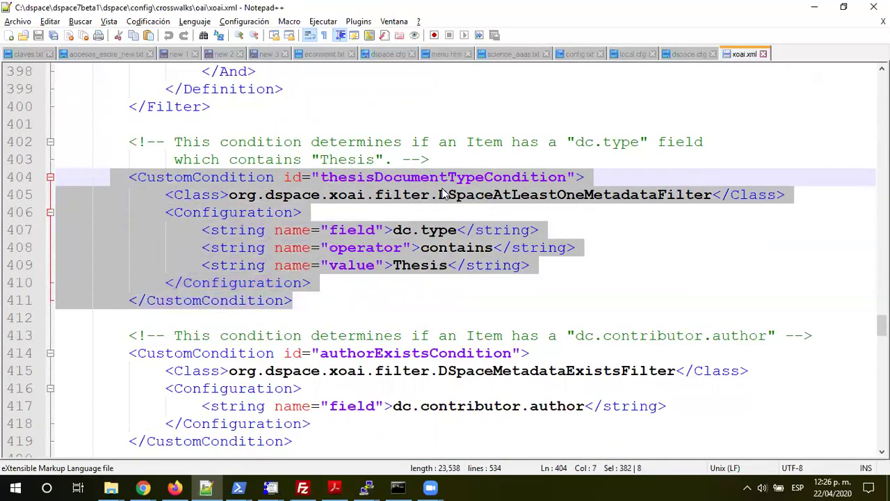
{"action": "left_click", "coordinate": [366, 178]}
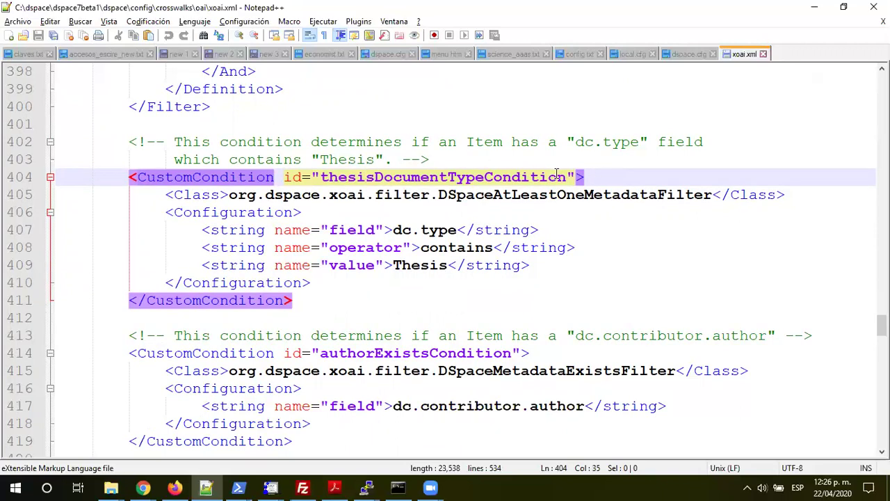
{"action": "left_click", "coordinate": [564, 177]}
{"action": "left_click_drag", "start_coordinate": [394, 230], "coordinate": [494, 245]}
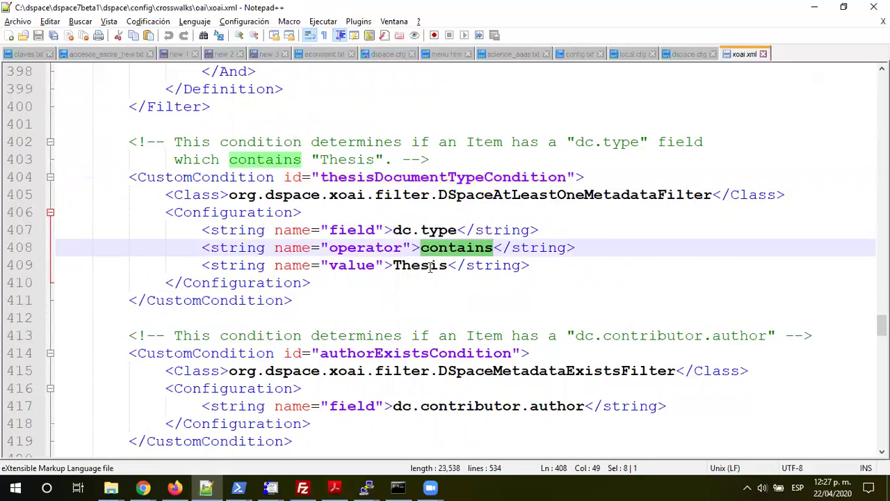
{"action": "left_click", "coordinate": [394, 266]}
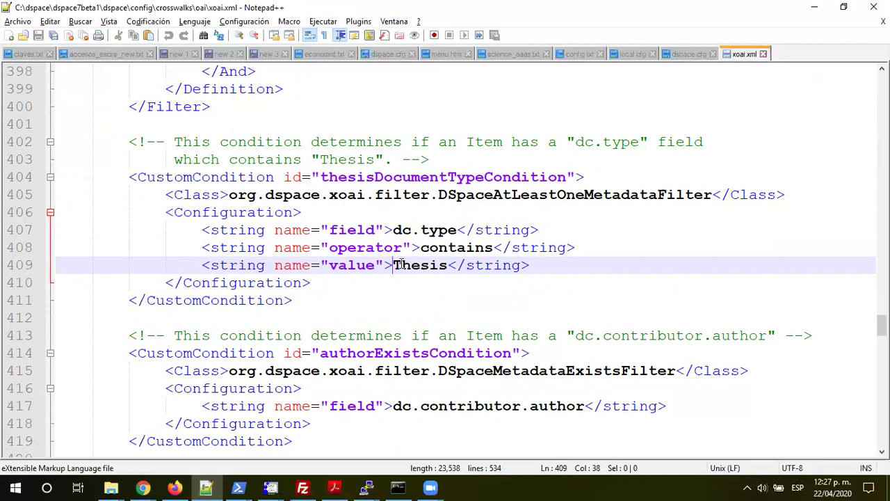
{"action": "scroll", "coordinate": [402, 263], "scroll_direction": "down", "scroll_amount": 4}
{"action": "scroll", "coordinate": [402, 263], "scroll_direction": "down", "scroll_amount": 1}
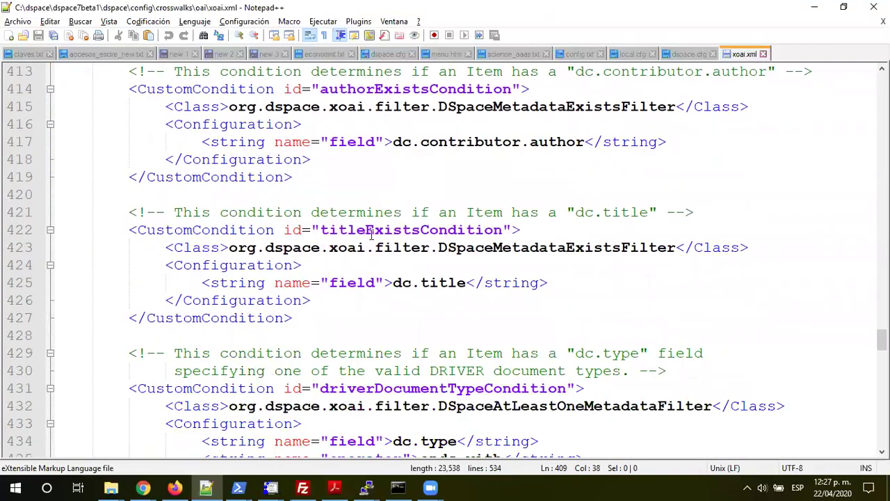
{"action": "scroll", "coordinate": [309, 268], "scroll_direction": "down", "scroll_amount": 3}
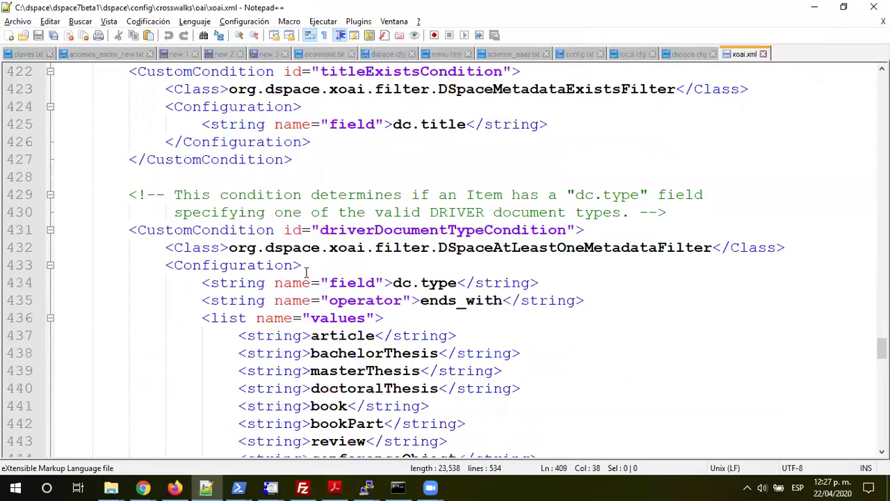
{"action": "scroll", "coordinate": [310, 256], "scroll_direction": "down", "scroll_amount": 2}
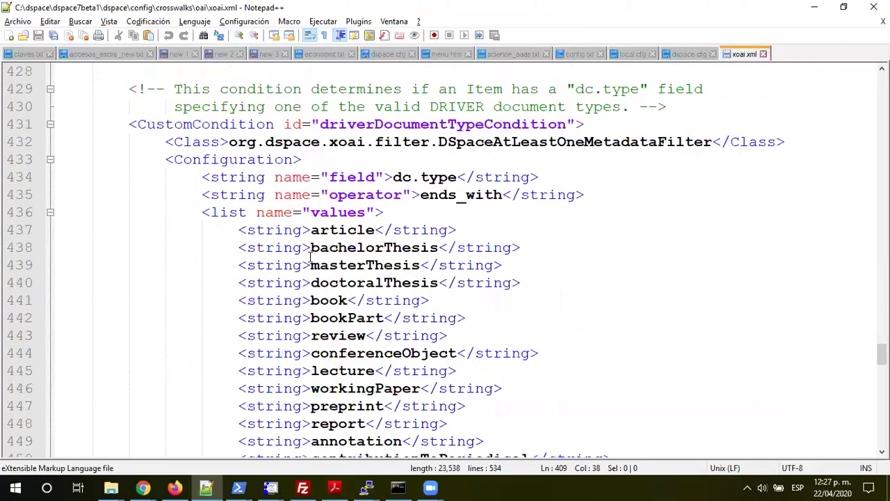
{"action": "scroll", "coordinate": [310, 258], "scroll_direction": "down", "scroll_amount": 1}
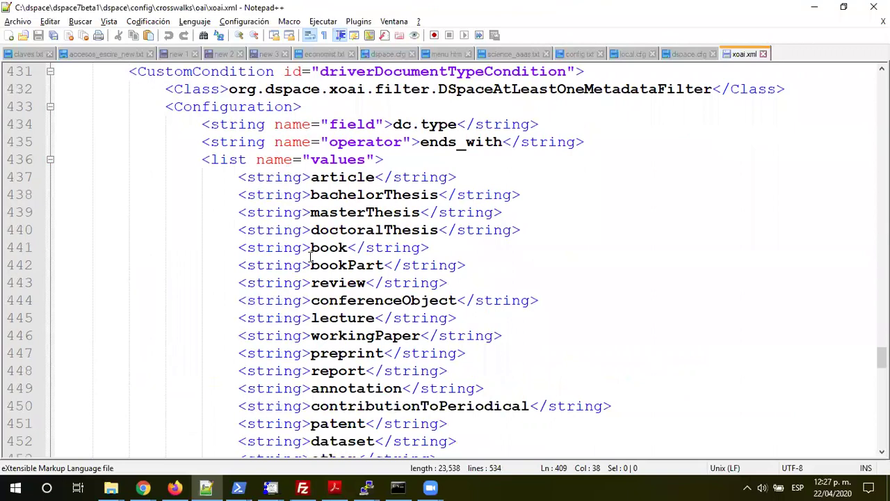
{"action": "scroll", "coordinate": [310, 257], "scroll_direction": "down", "scroll_amount": 2}
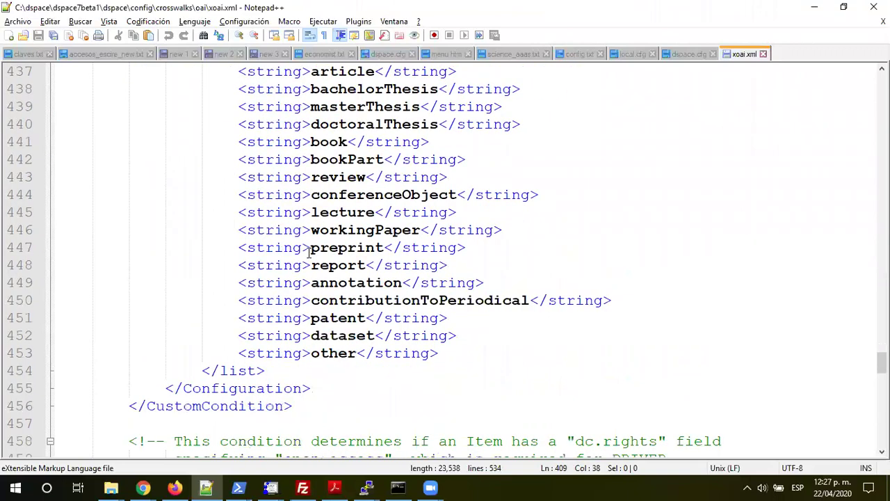
{"action": "scroll", "coordinate": [311, 253], "scroll_direction": "down", "scroll_amount": 6}
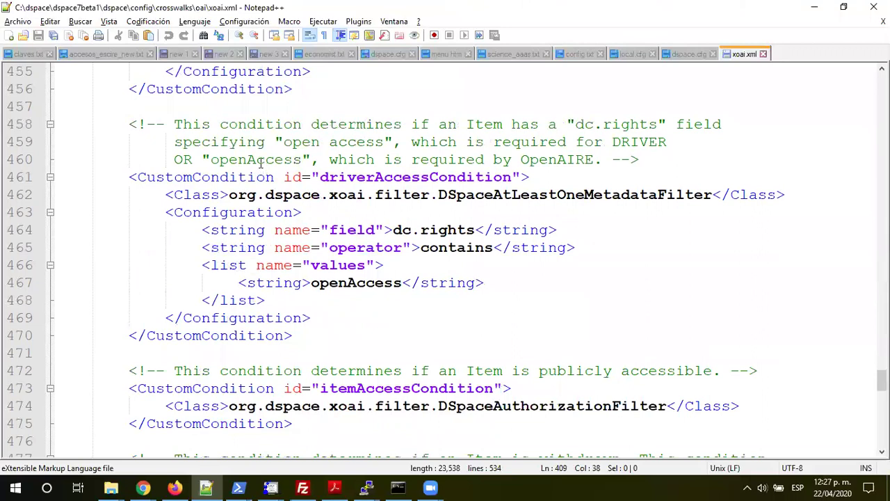
Step: Scroll down through xoai.xml before switching to the metadataFormats folder
{"action": "scroll", "coordinate": [261, 163], "scroll_direction": "down", "scroll_amount": 1}
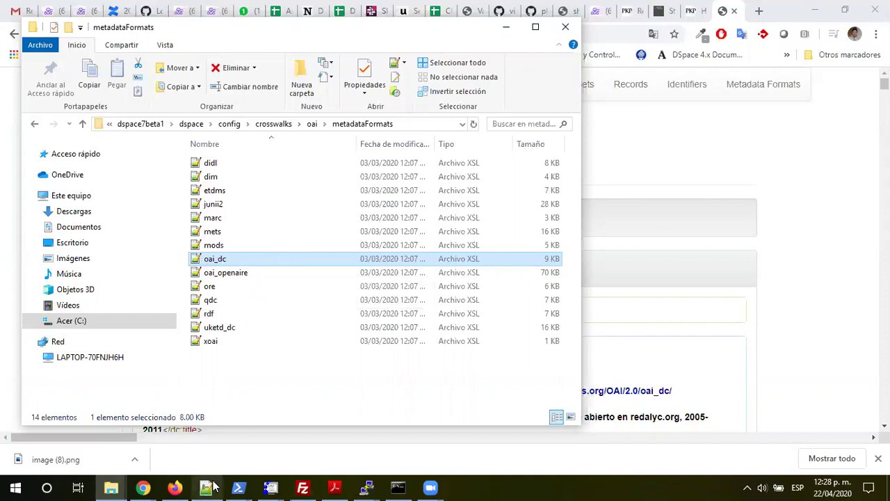
Step: Duplicate the oai_dc stylesheet in the metadataFormats folder
{"action": "double_click", "coordinate": [282, 260]}
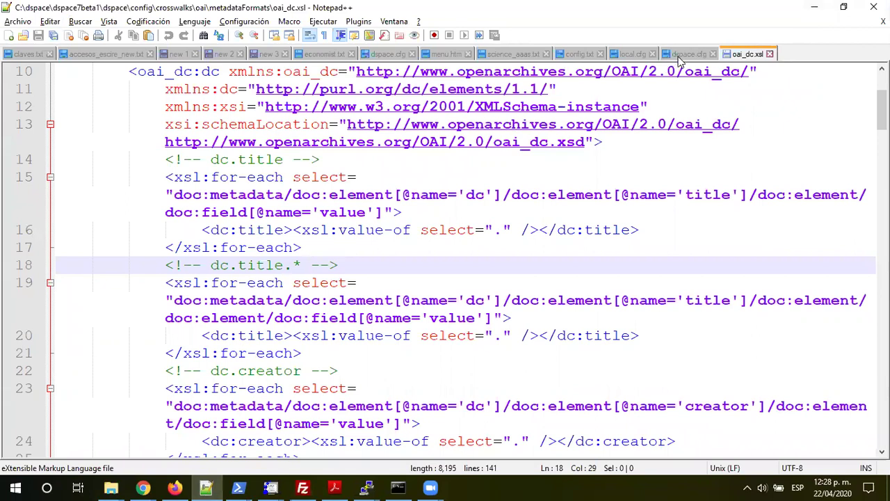
{"action": "left_click", "coordinate": [814, 7]}
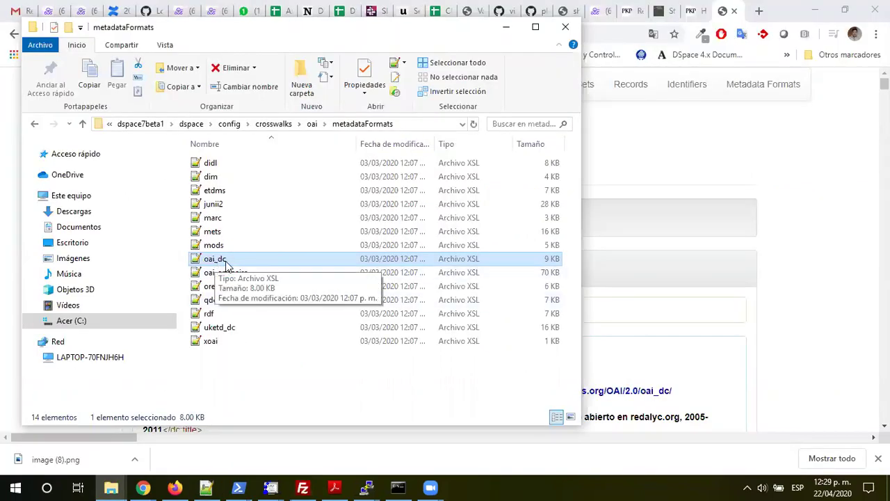
{"action": "left_click", "coordinate": [229, 272]}
{"action": "left_click", "coordinate": [229, 260]}
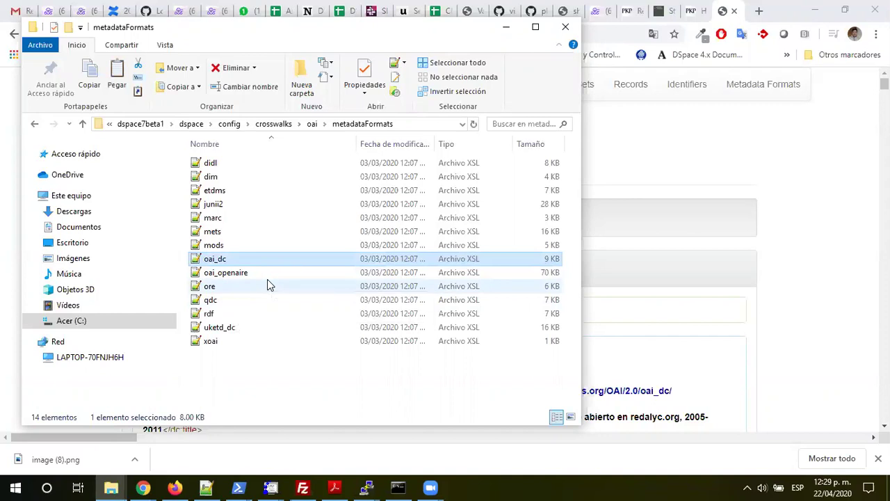
{"action": "key", "text": "ctrl+v"}
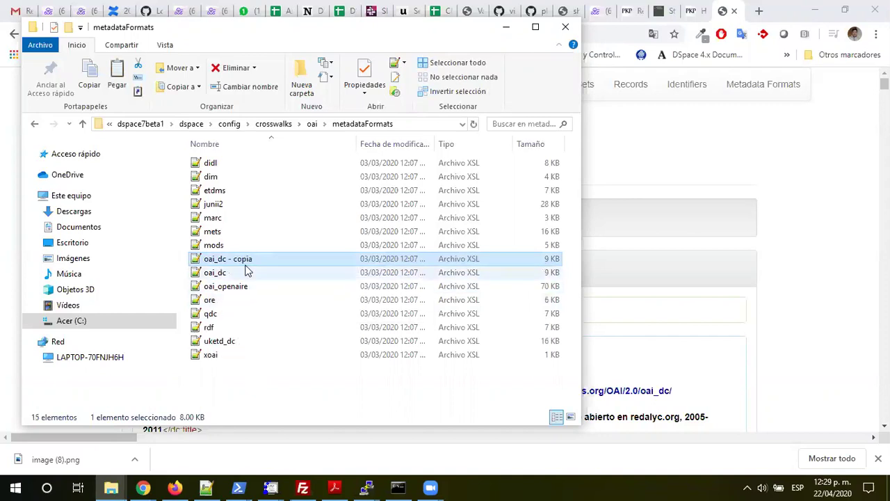
Step: Rename the oai_dc copy to oai_test
{"action": "key", "text": "F2"}
{"action": "left_click", "coordinate": [262, 258]}
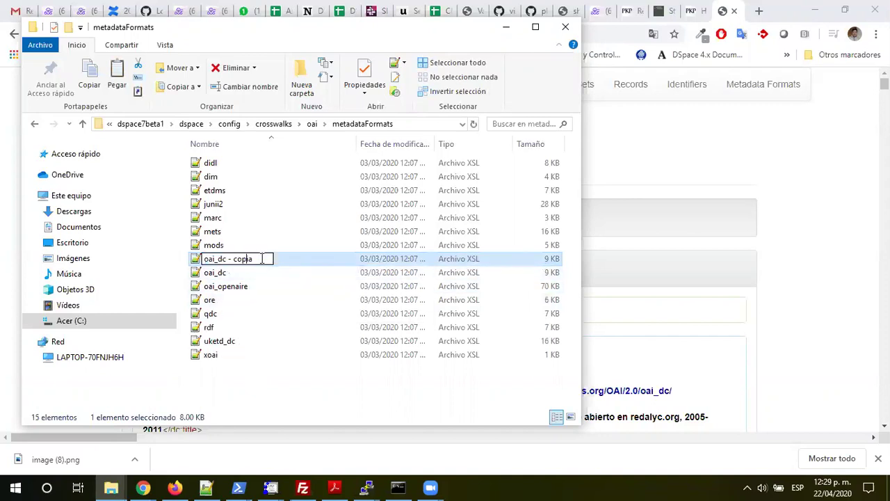
{"action": "left_click_drag", "start_coordinate": [262, 259], "coordinate": [218, 260]}
{"action": "key", "text": "BackSpace"}
{"action": "type", "text": "test"}
{"action": "key", "text": "Return"}
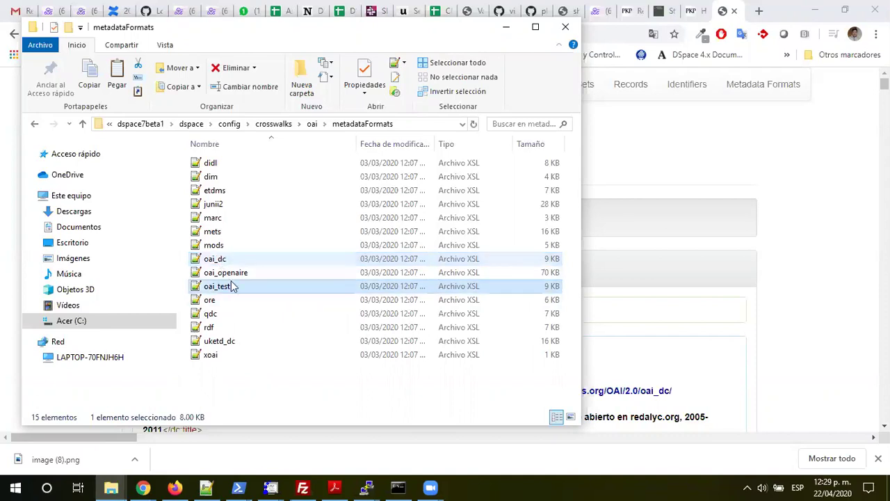
{"action": "right_click", "coordinate": [233, 287]}
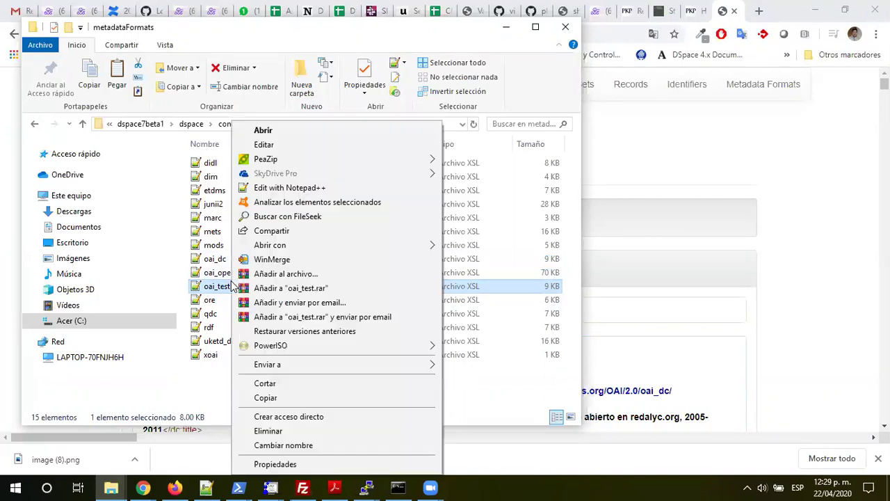
Step: Open oai_test.xsl in Notepad++ and scroll through its Dublin Core mappings
{"action": "left_click", "coordinate": [291, 187]}
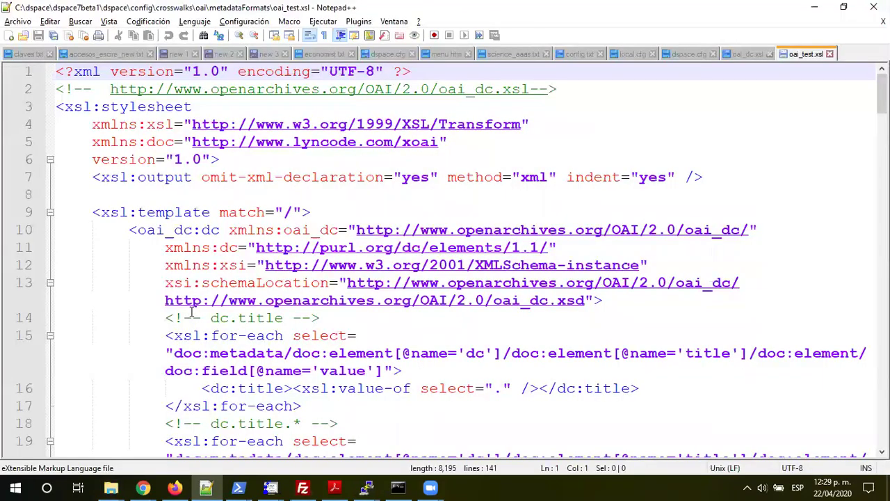
{"action": "scroll", "coordinate": [251, 279], "scroll_direction": "down", "scroll_amount": 2}
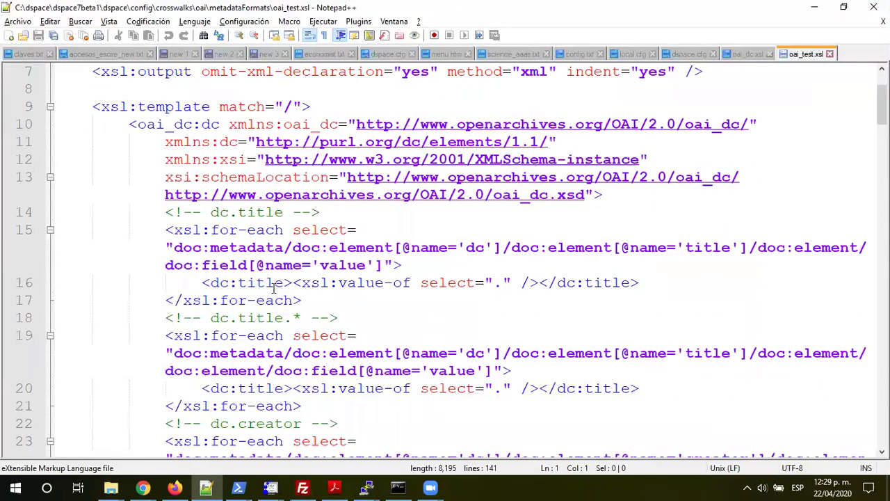
{"action": "scroll", "coordinate": [284, 285], "scroll_direction": "down", "scroll_amount": 2}
{"action": "scroll", "coordinate": [285, 285], "scroll_direction": "down", "scroll_amount": 2}
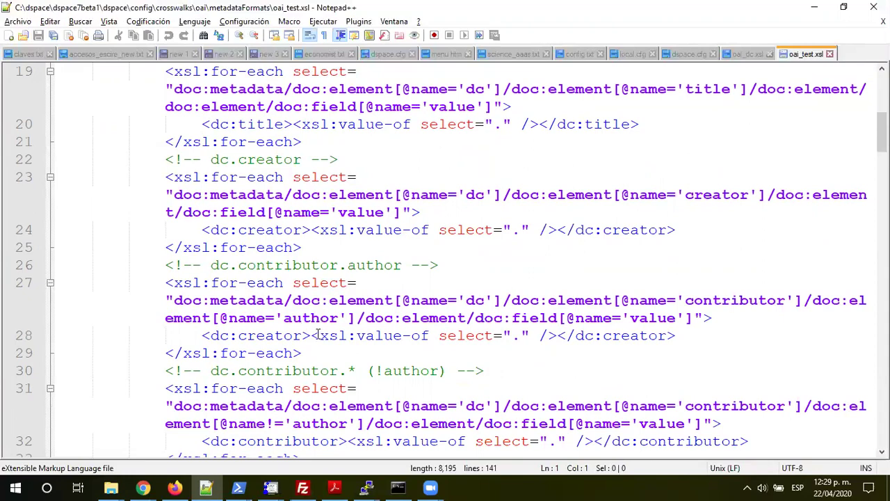
{"action": "scroll", "coordinate": [281, 358], "scroll_direction": "down", "scroll_amount": 6}
{"action": "scroll", "coordinate": [270, 356], "scroll_direction": "down", "scroll_amount": 20}
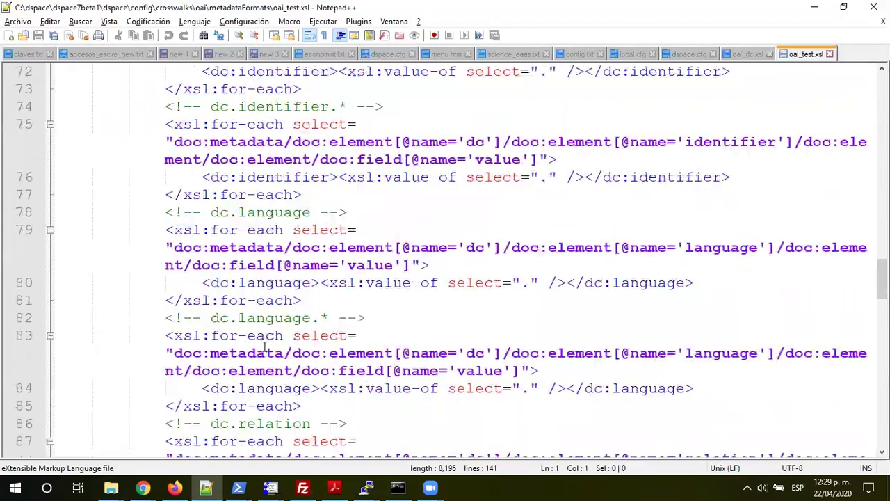
{"action": "scroll", "coordinate": [265, 345], "scroll_direction": "down", "scroll_amount": 4}
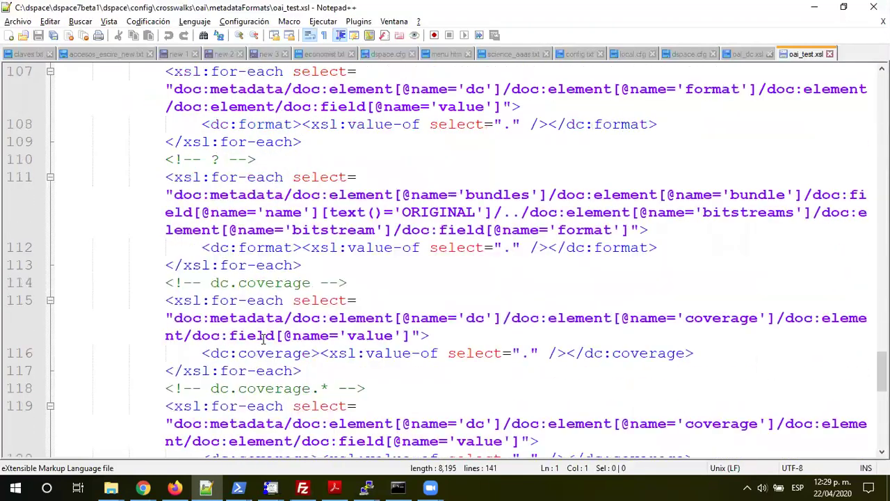
{"action": "scroll", "coordinate": [263, 338], "scroll_direction": "up", "scroll_amount": 10}
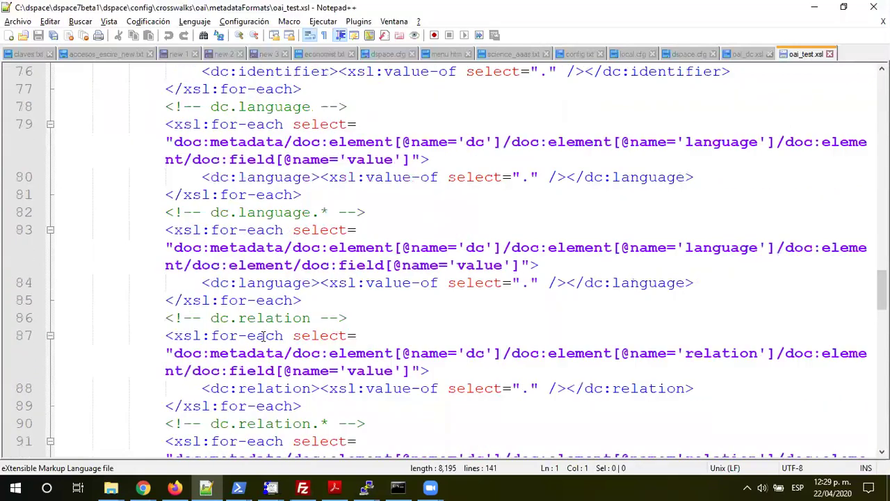
{"action": "scroll", "coordinate": [262, 337], "scroll_direction": "up", "scroll_amount": 7}
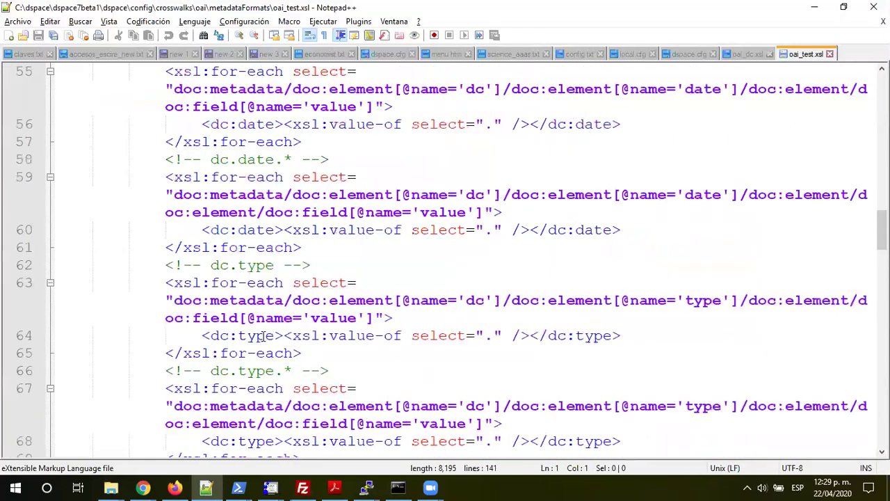
{"action": "scroll", "coordinate": [263, 336], "scroll_direction": "up", "scroll_amount": 2}
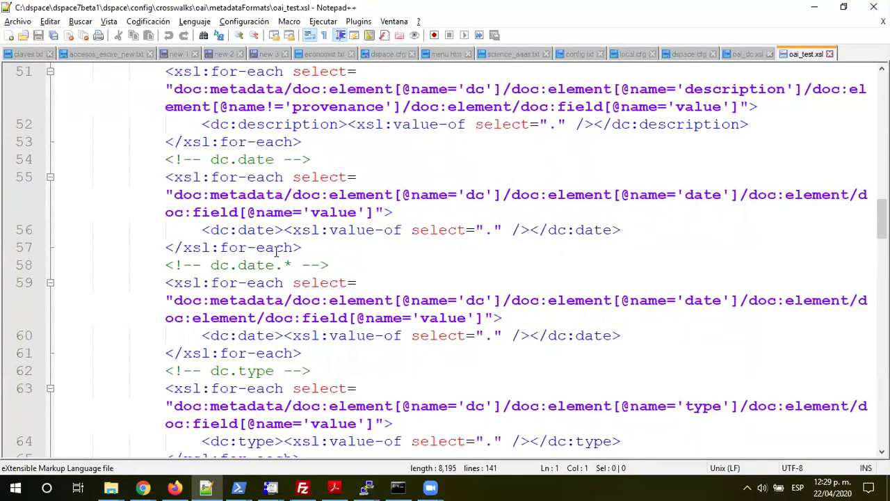
Step: Select the dc.date for-each block on lines 55–57, then review the surrounding mappings
{"action": "left_click", "coordinate": [306, 247]}
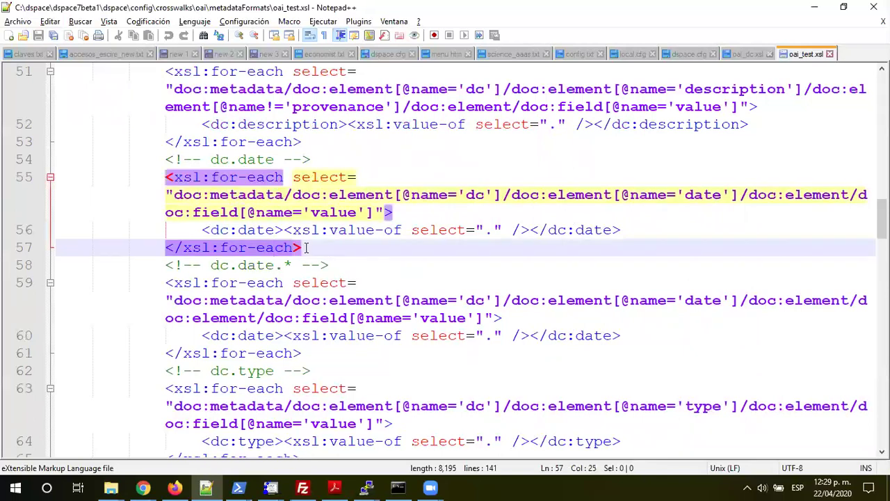
{"action": "left_click", "coordinate": [167, 176], "text": "shift"}
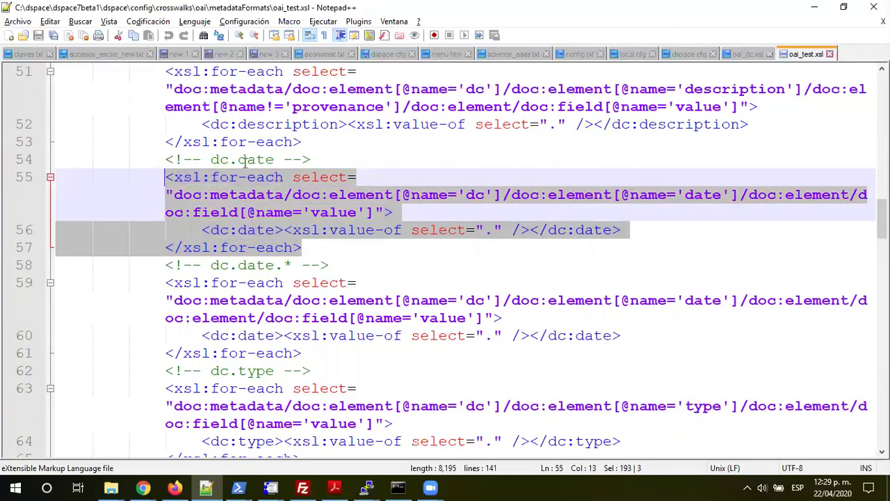
{"action": "key", "text": "Right"}
{"action": "left_click", "coordinate": [273, 160]}
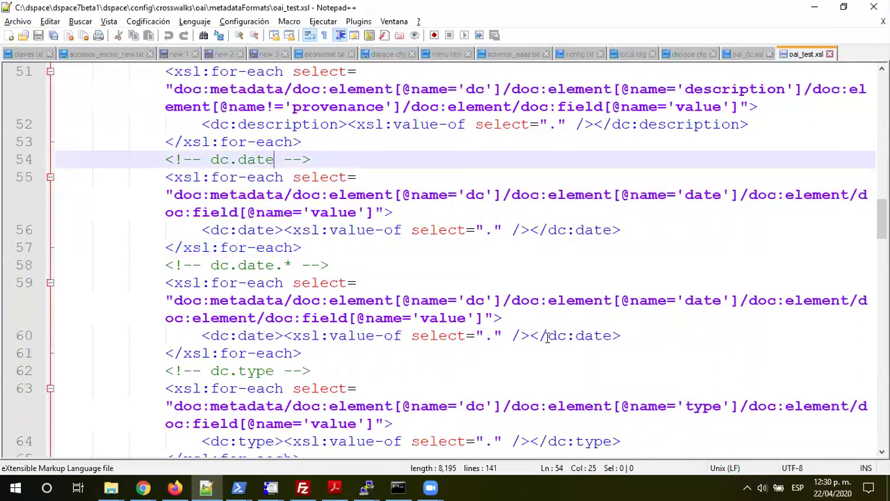
{"action": "scroll", "coordinate": [307, 357], "scroll_direction": "down", "scroll_amount": 1}
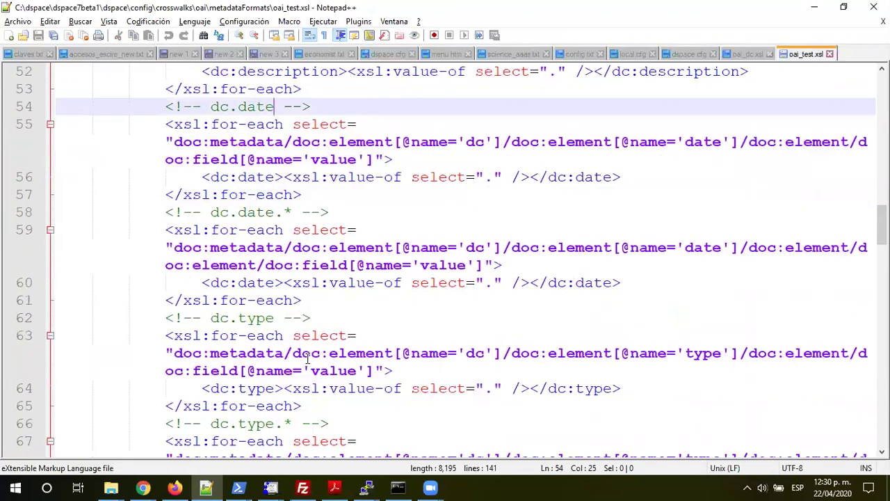
{"action": "scroll", "coordinate": [307, 357], "scroll_direction": "down", "scroll_amount": 1}
{"action": "scroll", "coordinate": [307, 357], "scroll_direction": "down", "scroll_amount": 3}
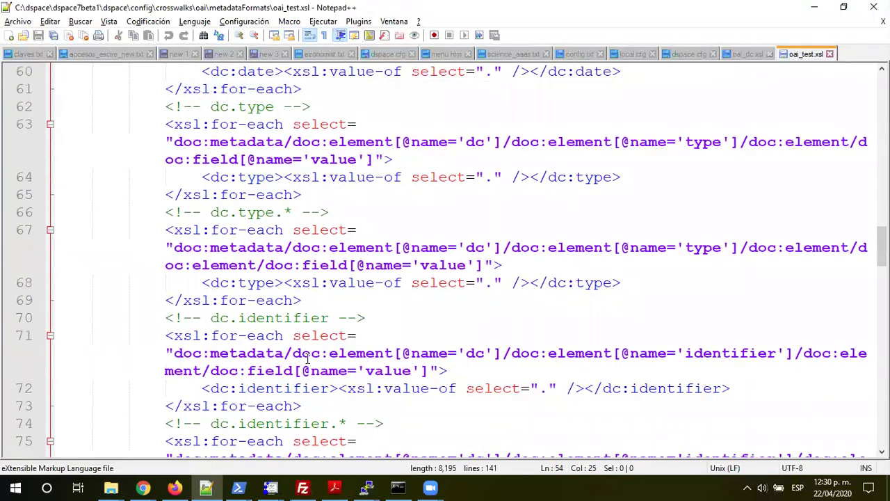
{"action": "scroll", "coordinate": [311, 357], "scroll_direction": "up", "scroll_amount": 10}
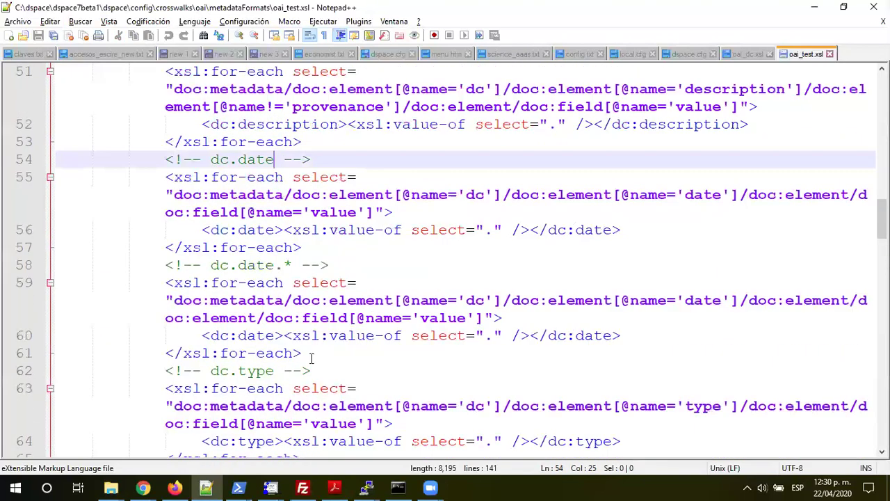
{"action": "scroll", "coordinate": [311, 357], "scroll_direction": "up", "scroll_amount": 5}
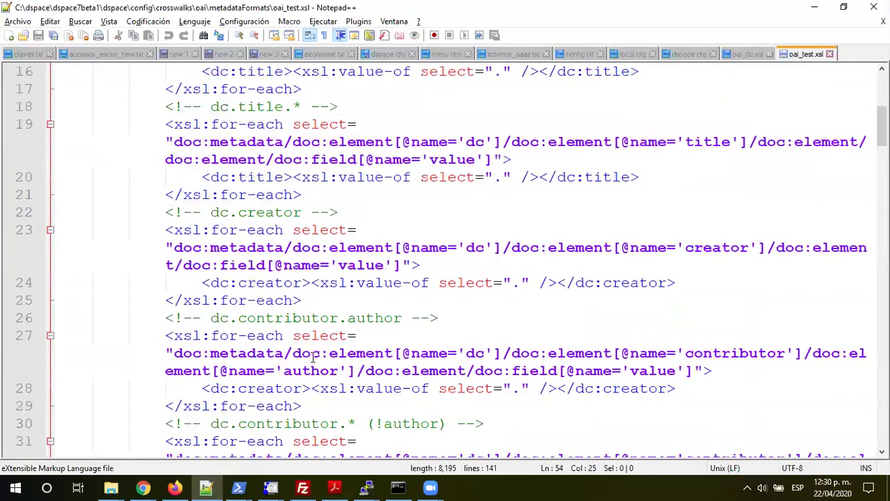
{"action": "scroll", "coordinate": [311, 356], "scroll_direction": "up", "scroll_amount": 3}
{"action": "scroll", "coordinate": [313, 358], "scroll_direction": "down", "scroll_amount": 1}
Step: Back in File Explorer, open oai\metadataFormats and reveal its full folder path
{"action": "key", "text": "alt+Tab"}
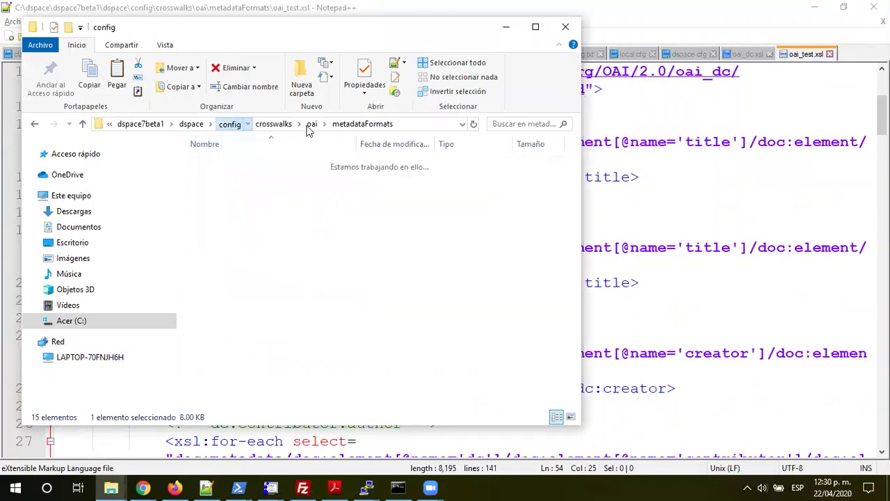
{"action": "double_click", "coordinate": [223, 176]}
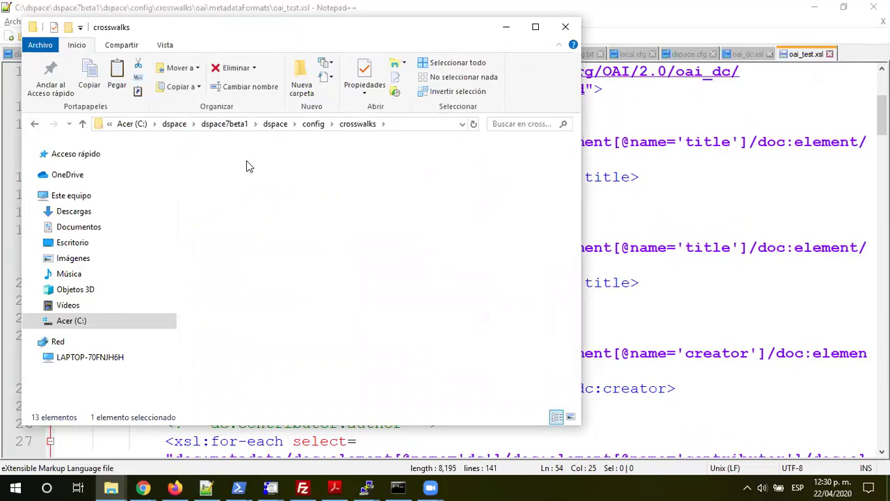
{"action": "double_click", "coordinate": [237, 165]}
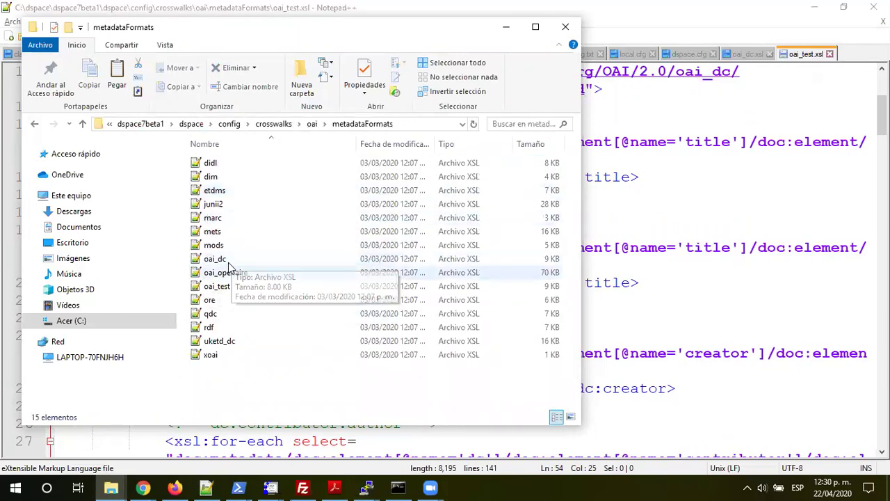
{"action": "left_click", "coordinate": [225, 260]}
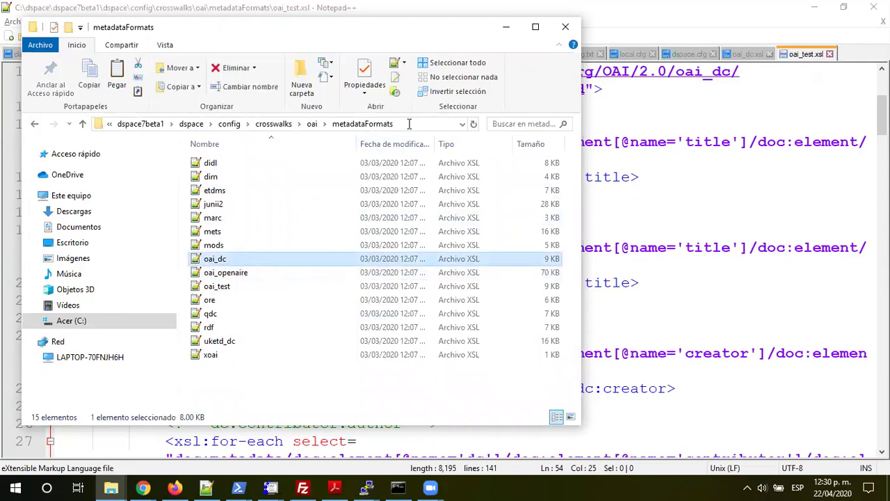
{"action": "left_click", "coordinate": [229, 125]}
{"action": "left_click", "coordinate": [228, 125]}
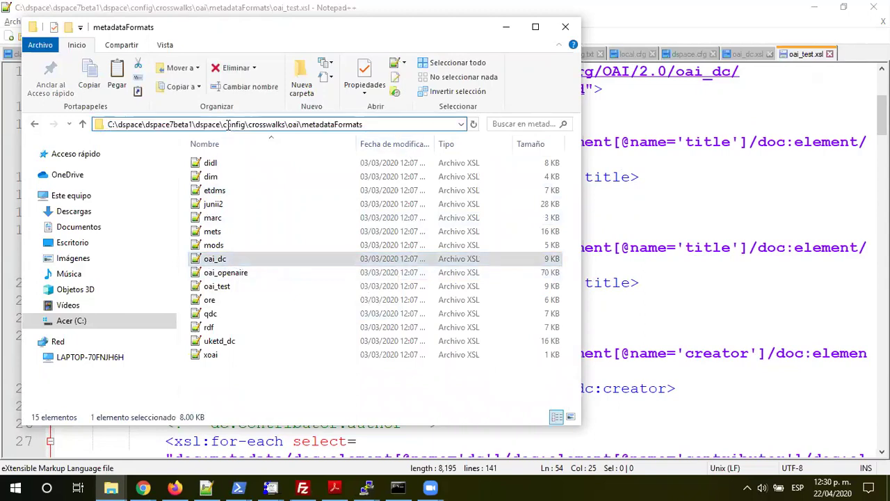
{"action": "left_click_drag", "start_coordinate": [224, 125], "coordinate": [288, 243]}
Step: Select oai_test among the 15 XSL stylesheets in the file list
{"action": "left_click", "coordinate": [258, 261]}
{"action": "left_click", "coordinate": [258, 295]}
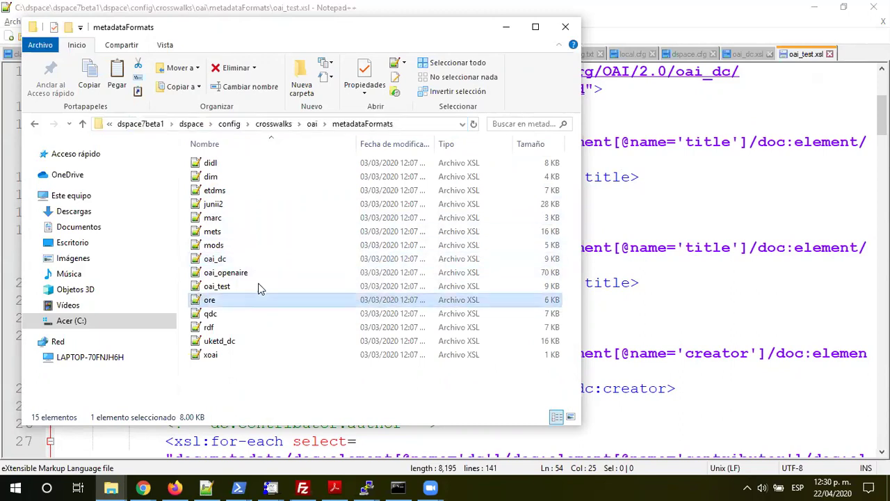
{"action": "left_click", "coordinate": [249, 289]}
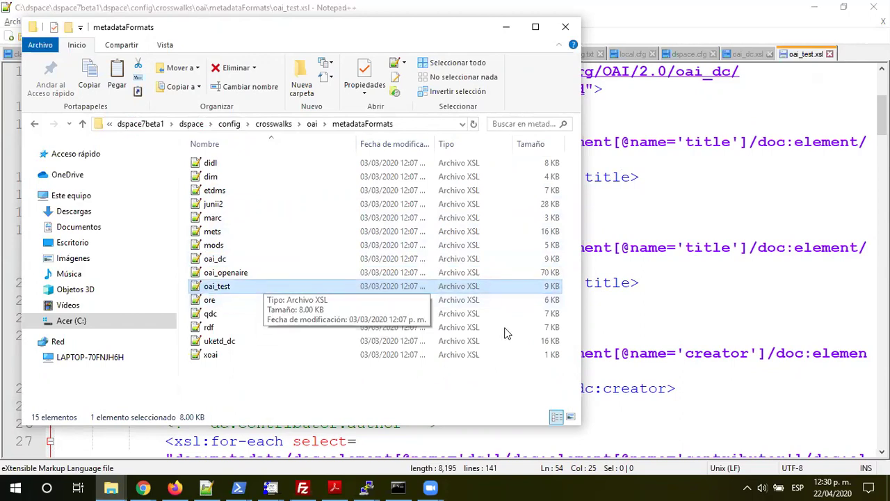
{"action": "left_click", "coordinate": [556, 486]}
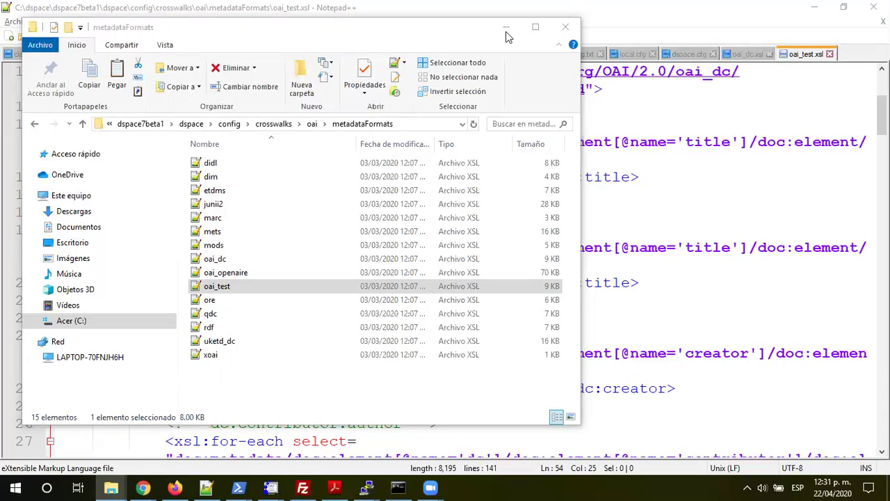
{"action": "double_click", "coordinate": [501, 280]}
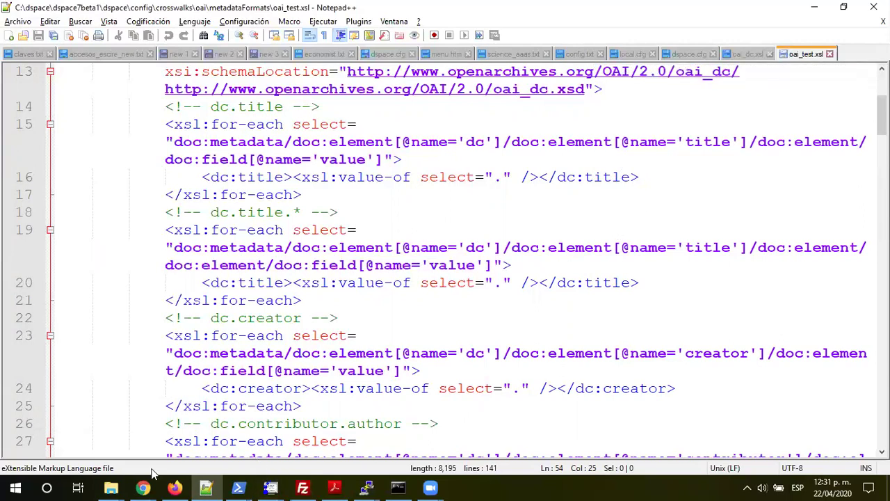
{"action": "mouse_move", "coordinate": [111, 487]}
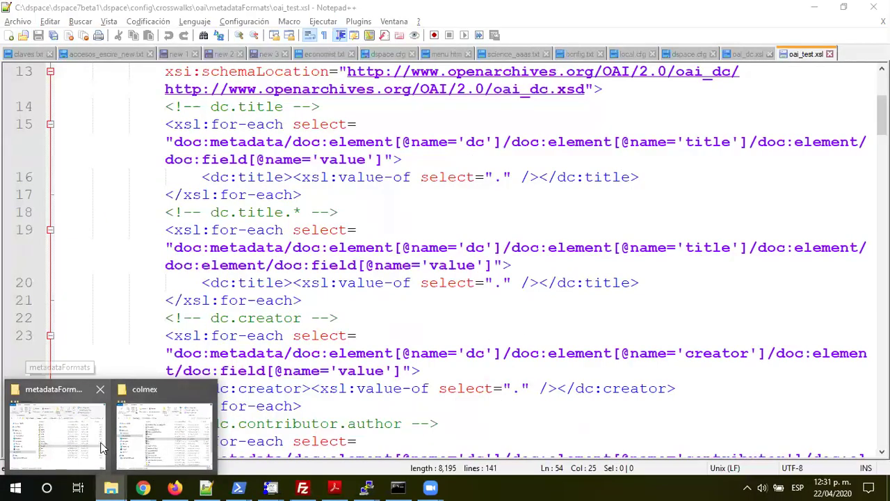
{"action": "left_click", "coordinate": [101, 446]}
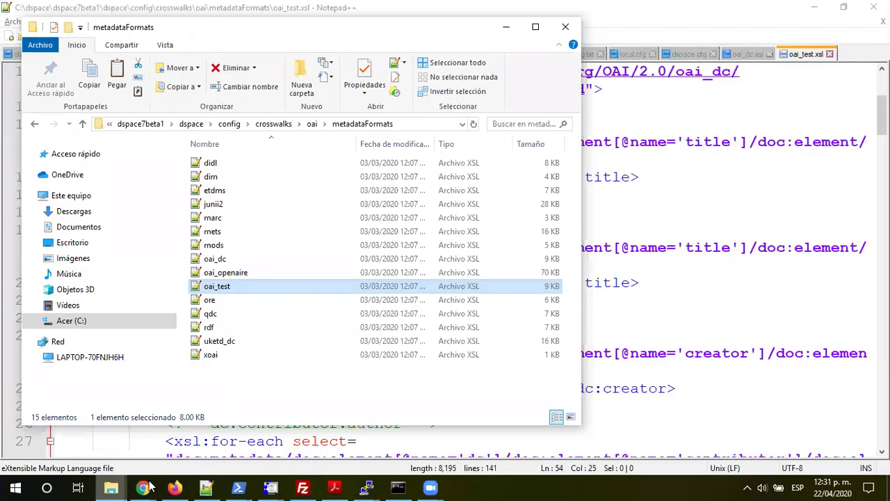
Step: Trim the address to ri.uaemex.mx/oai/ and list the Default Context's records
{"action": "mouse_move", "coordinate": [148, 487]}
{"action": "left_click", "coordinate": [101, 438]}
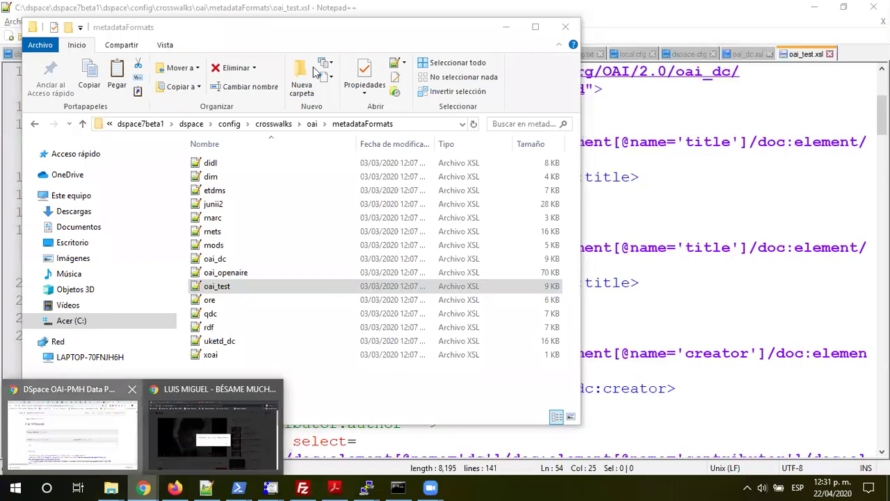
{"action": "left_click_drag", "start_coordinate": [254, 34], "coordinate": [534, 36]}
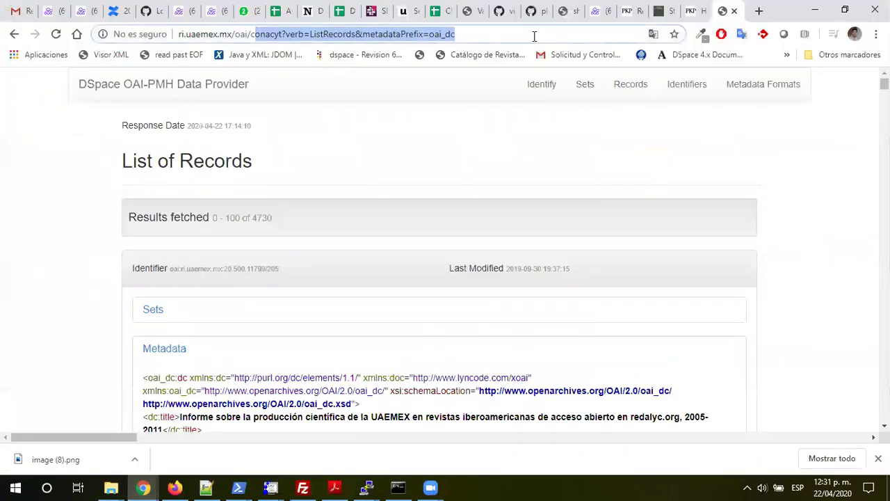
{"action": "key", "text": "BackSpace"}
{"action": "key", "text": "Return"}
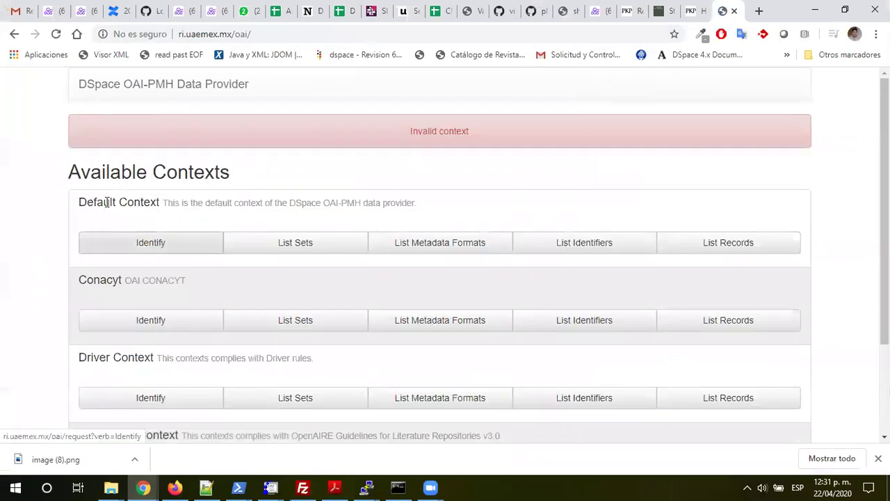
{"action": "left_click_drag", "start_coordinate": [159, 202], "coordinate": [105, 202]}
{"action": "left_click_drag", "start_coordinate": [85, 280], "coordinate": [186, 281]}
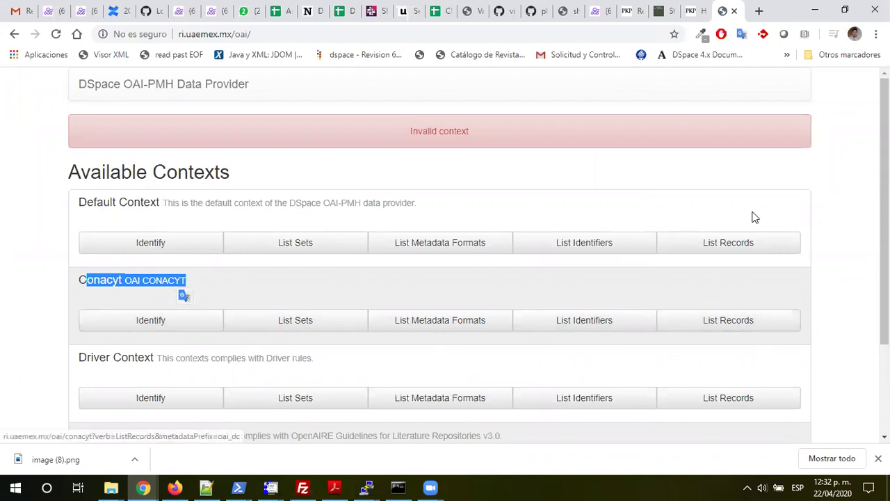
{"action": "left_click", "coordinate": [739, 247]}
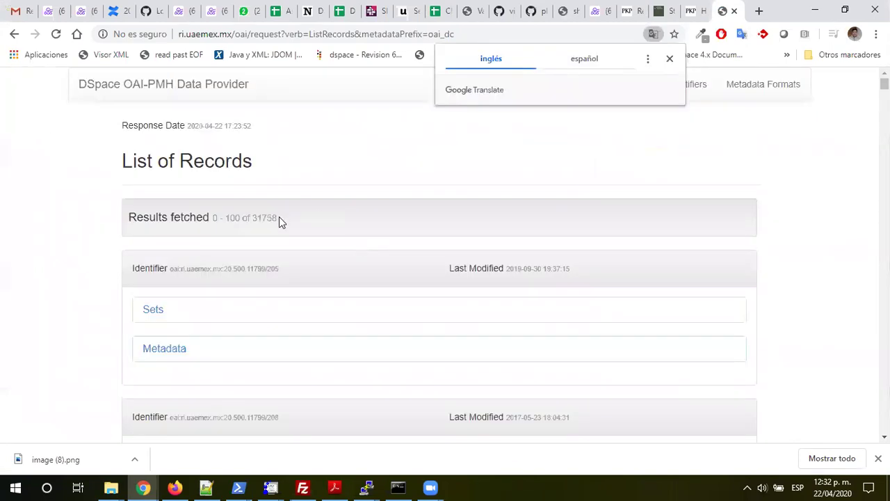
{"action": "left_click_drag", "start_coordinate": [255, 218], "coordinate": [288, 223]}
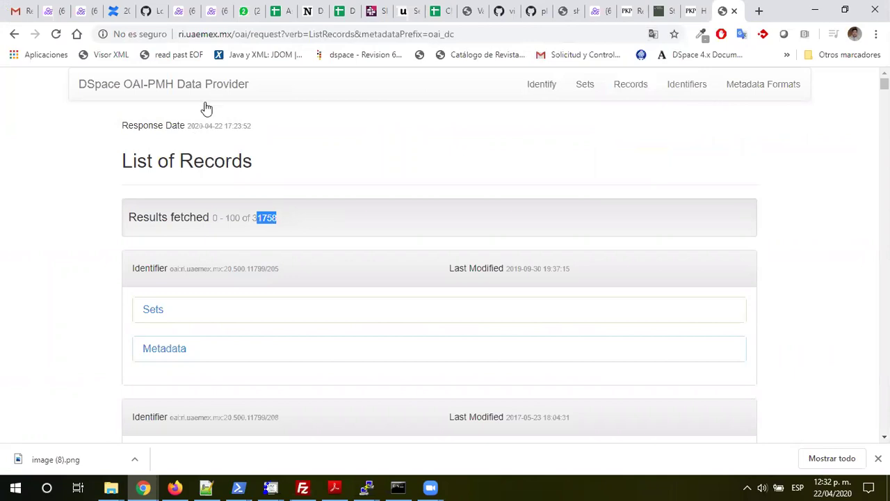
Step: Go back and list the Conacyt context's oai_dc records, totalling 4730
{"action": "left_click", "coordinate": [342, 130]}
{"action": "key", "text": "alt+Left"}
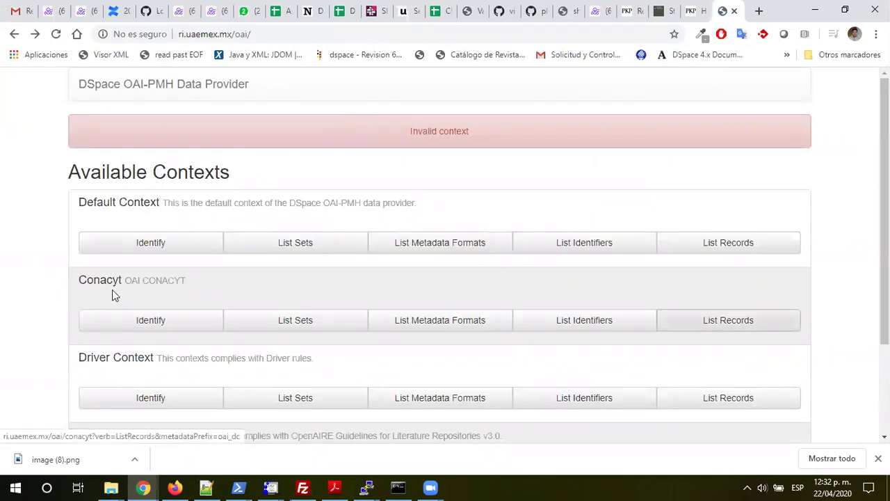
{"action": "left_click_drag", "start_coordinate": [101, 279], "coordinate": [168, 281]}
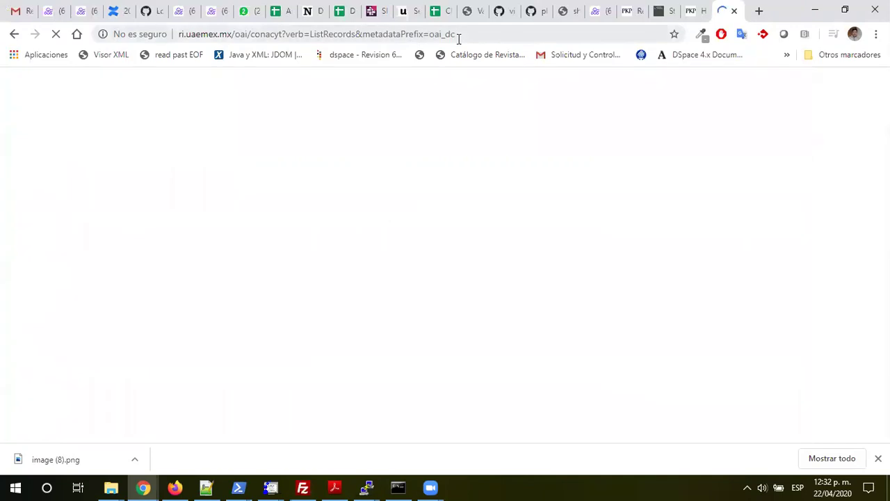
{"action": "double_click", "coordinate": [437, 36]}
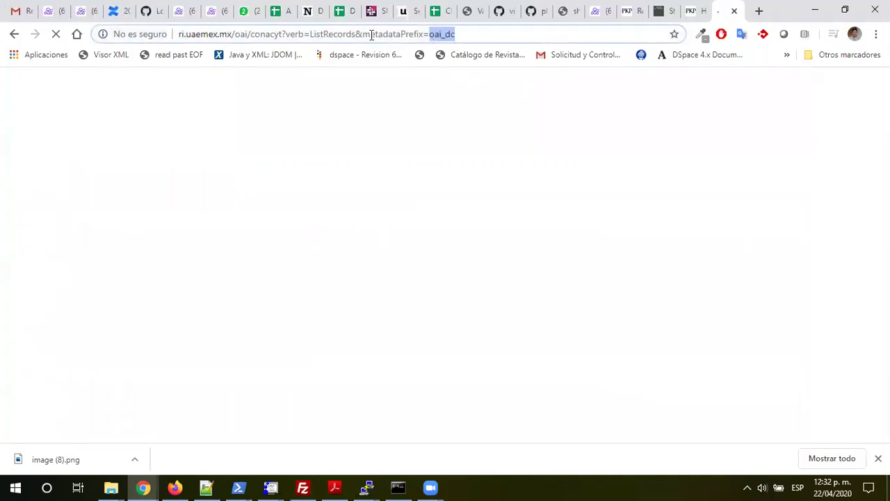
{"action": "left_click_drag", "start_coordinate": [363, 34], "coordinate": [417, 35]}
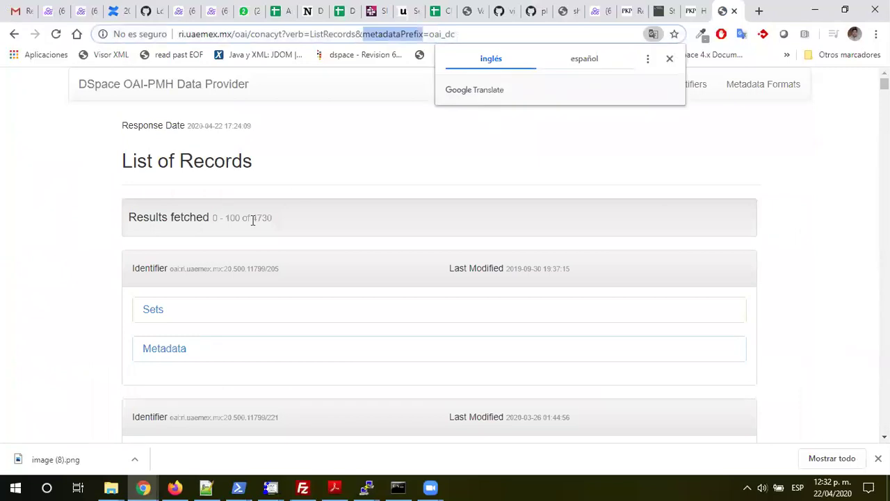
{"action": "left_click", "coordinate": [267, 218]}
{"action": "left_click_drag", "start_coordinate": [272, 217], "coordinate": [255, 218]}
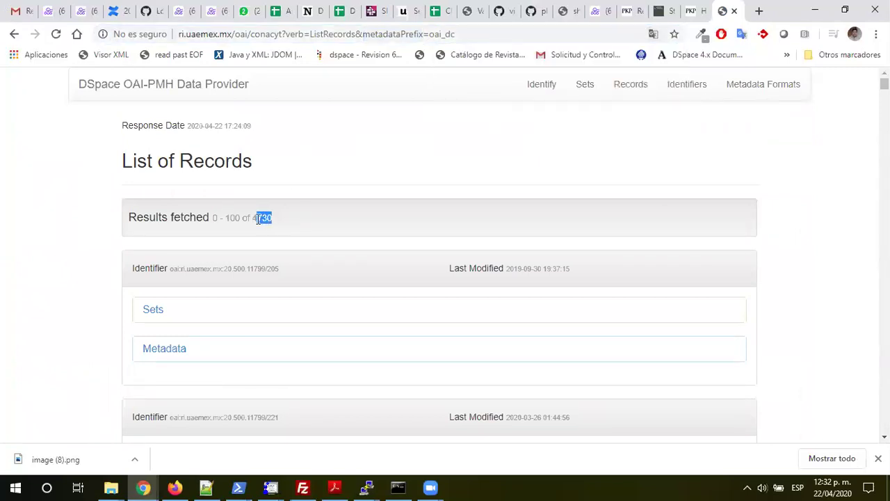
{"action": "left_click", "coordinate": [299, 223]}
Step: Go to crosswalks\oai and open xoai.xml with Edit with Notepad++
{"action": "mouse_move", "coordinate": [97, 453]}
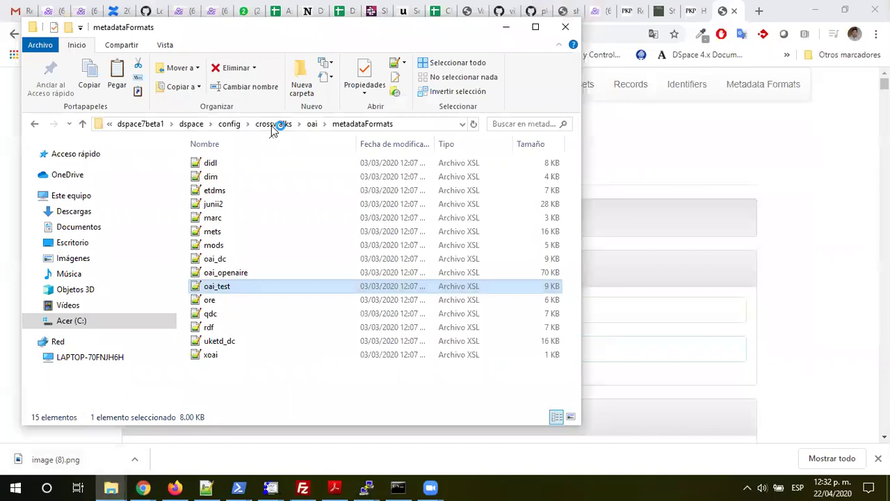
{"action": "left_click", "coordinate": [272, 124]}
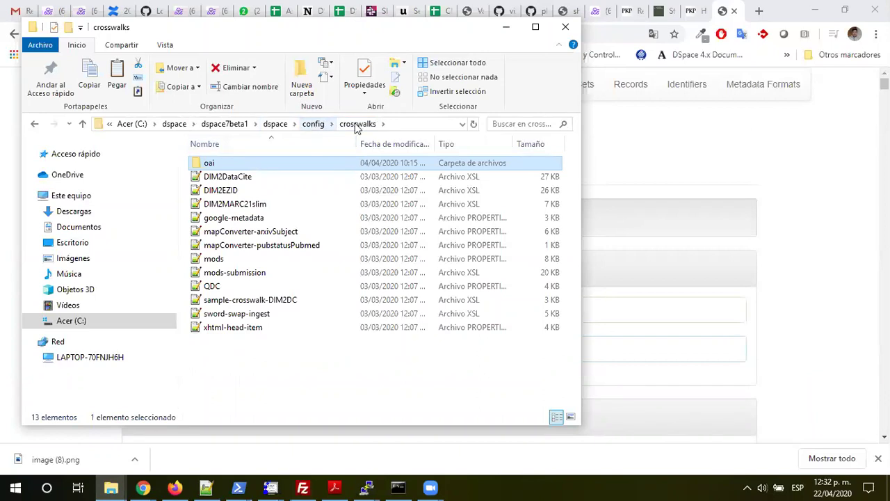
{"action": "double_click", "coordinate": [243, 169]}
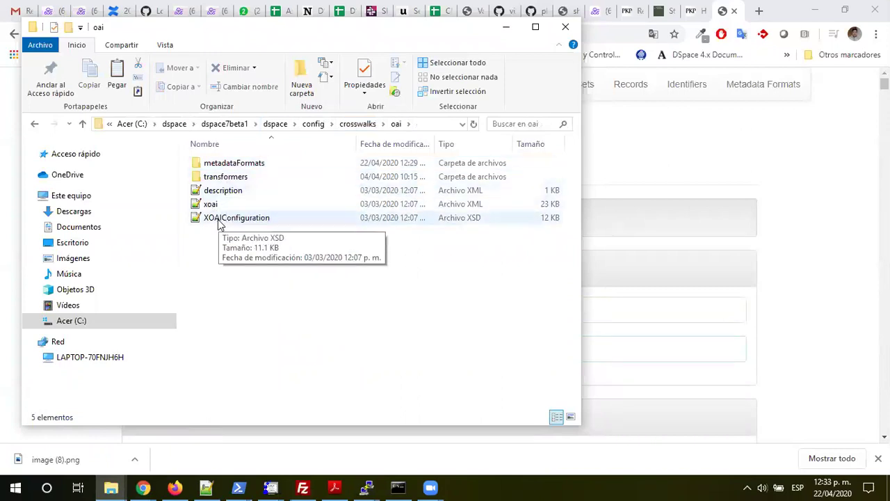
{"action": "left_click", "coordinate": [220, 206]}
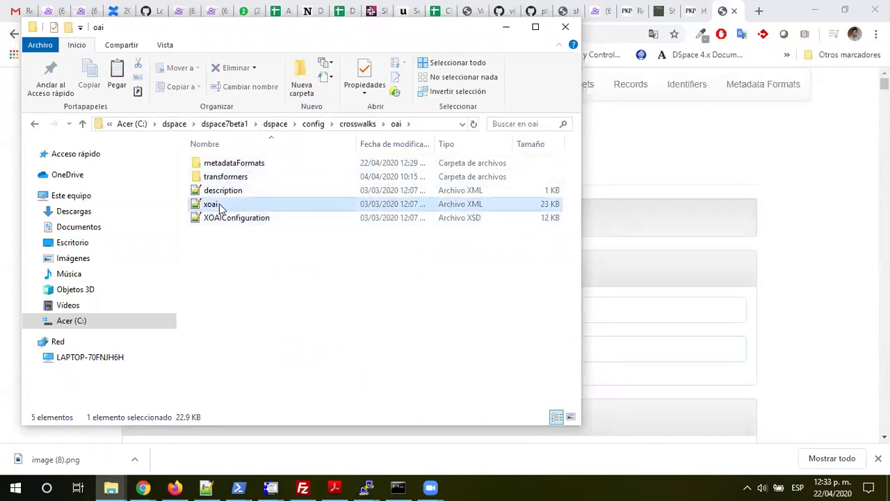
{"action": "right_click", "coordinate": [298, 195]}
{"action": "left_click", "coordinate": [298, 189]}
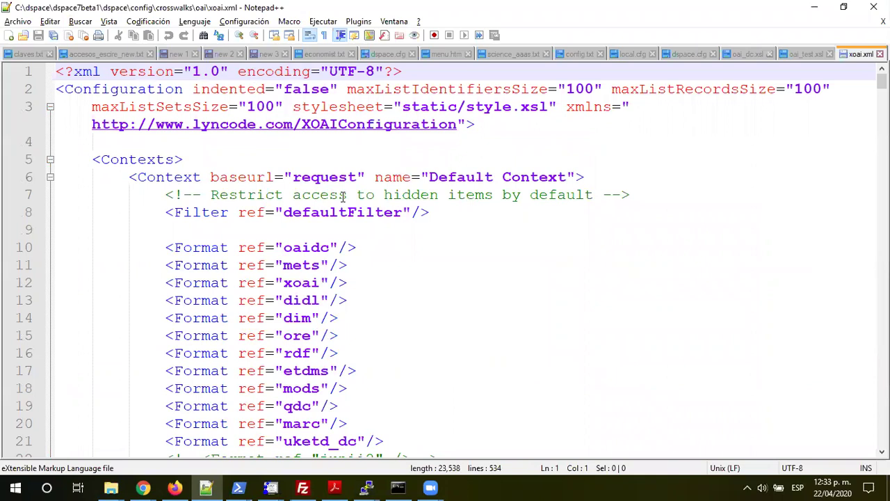
Step: Fold the Default, Driver, OpenAIRE and OpenAIRE 4 context blocks and their comments
{"action": "left_click", "coordinate": [147, 180]}
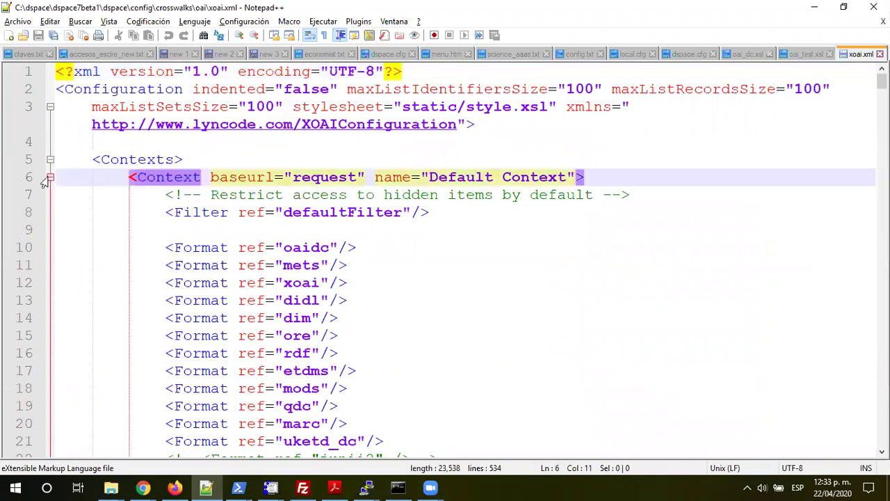
{"action": "left_click", "coordinate": [50, 178]}
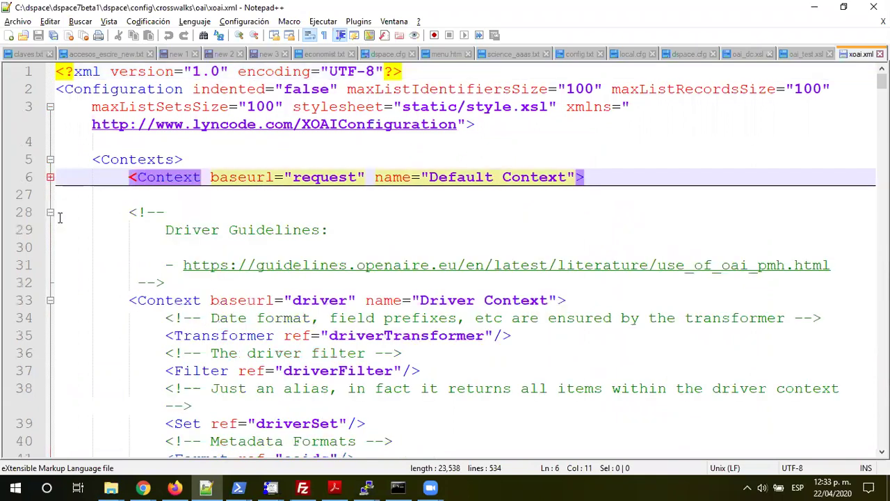
{"action": "left_click", "coordinate": [50, 299]}
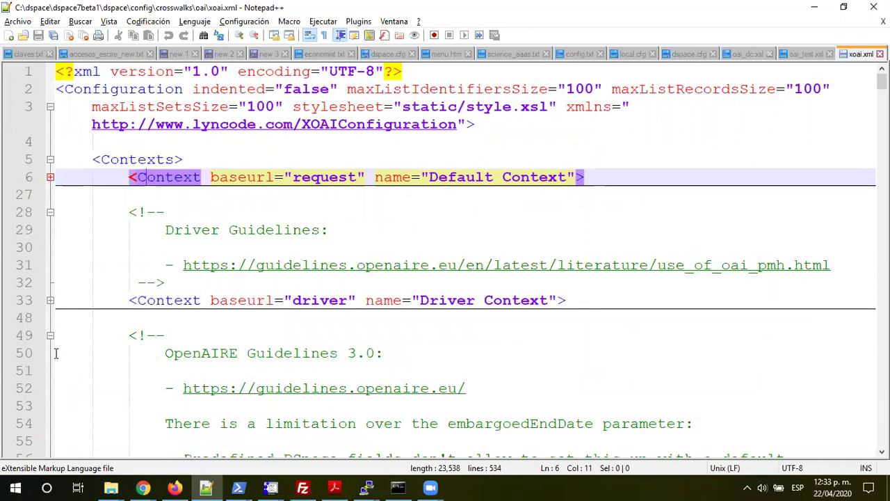
{"action": "left_click", "coordinate": [47, 355]}
{"action": "left_click", "coordinate": [50, 353]}
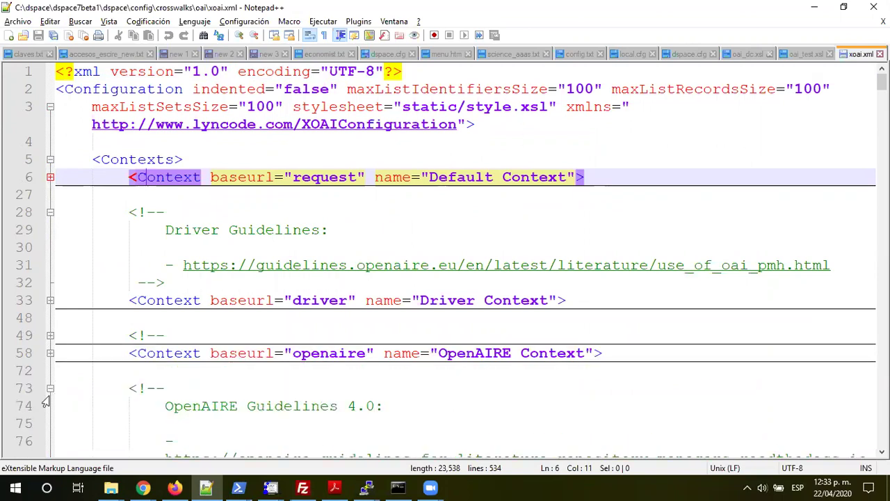
{"action": "left_click", "coordinate": [50, 388]}
{"action": "left_click", "coordinate": [50, 406]}
{"action": "scroll", "coordinate": [343, 239], "scroll_direction": "down", "scroll_amount": 1}
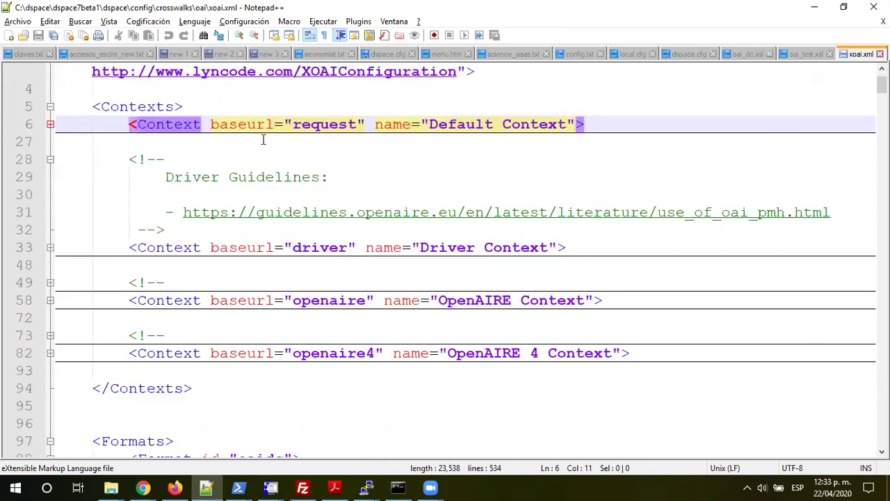
Step: Compare the folded contexts' base URLs, then unfold the Default Context block
{"action": "left_click", "coordinate": [292, 124]}
{"action": "key", "text": "shift+Right"}
{"action": "key", "text": "shift+Right"}
{"action": "key", "text": "shift+Right"}
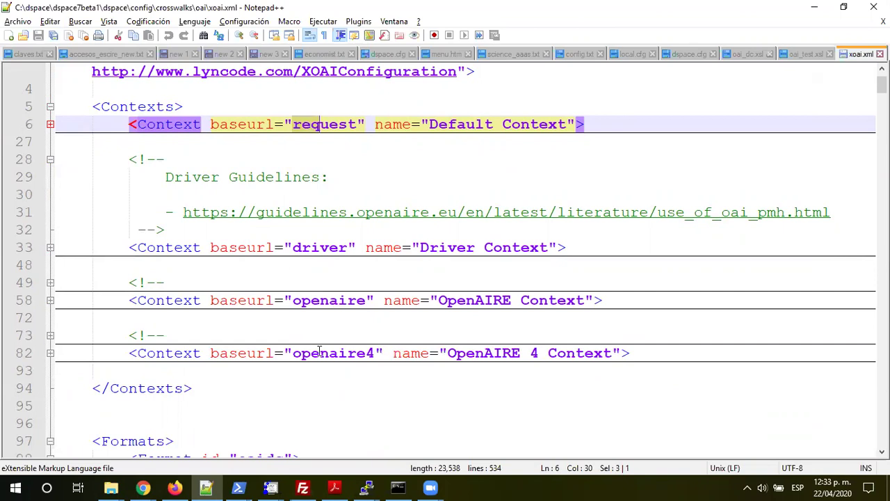
{"action": "double_click", "coordinate": [353, 353]}
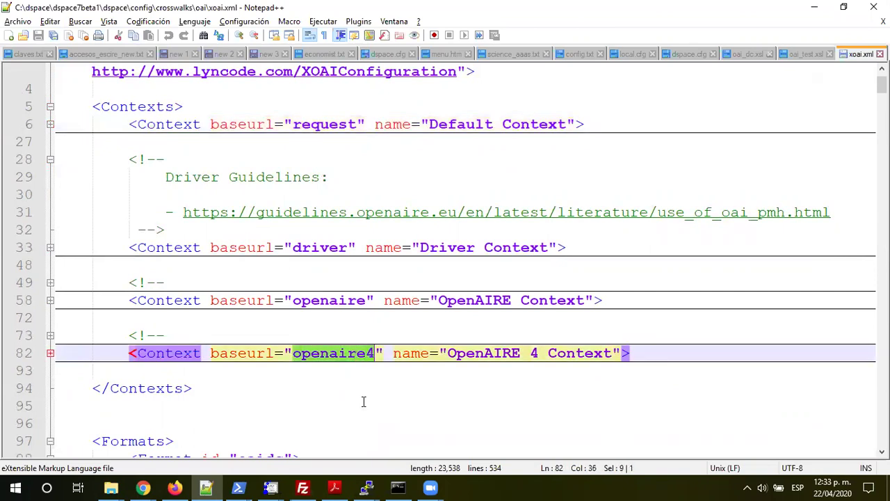
{"action": "left_click", "coordinate": [132, 124]}
{"action": "triple_click", "coordinate": [648, 127]}
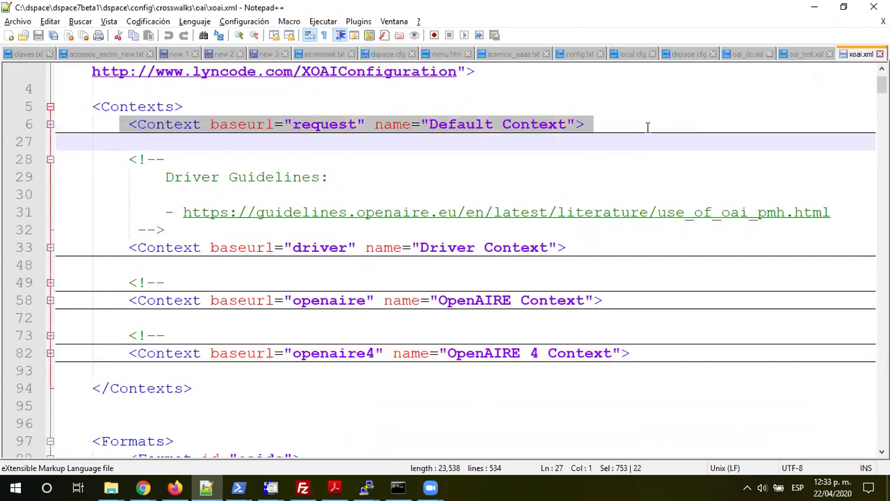
{"action": "left_click", "coordinate": [646, 127], "text": "shift"}
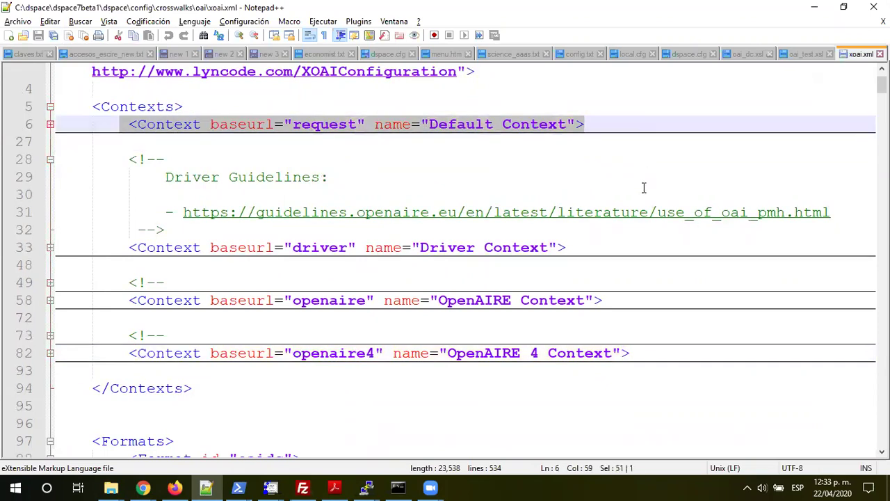
{"action": "left_click", "coordinate": [50, 125]}
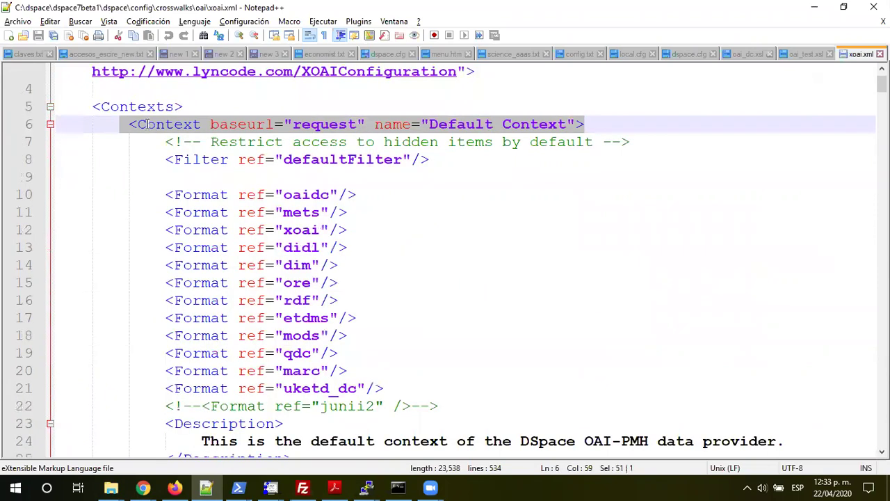
{"action": "left_click", "coordinate": [132, 124]}
{"action": "key", "text": "Right"}
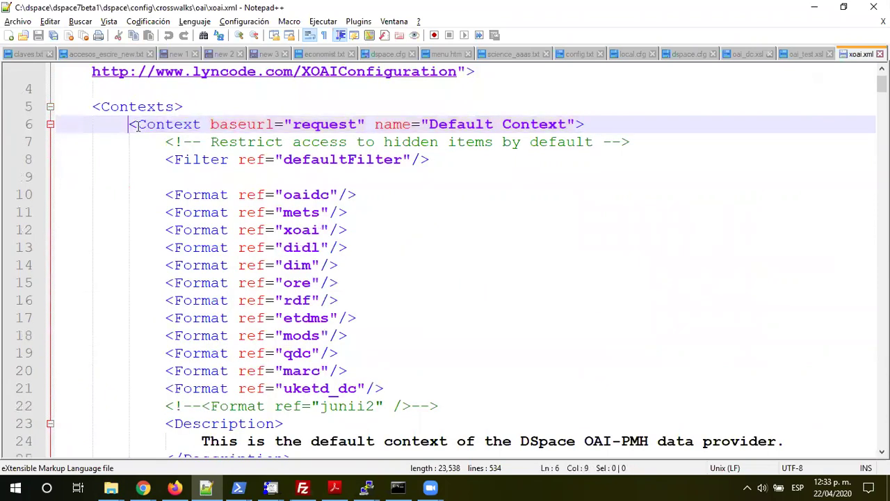
Step: Review the Default Context's defaultFilter and format list, then start selecting its lines
{"action": "scroll", "coordinate": [185, 212], "scroll_direction": "down", "scroll_amount": 5}
{"action": "scroll", "coordinate": [276, 202], "scroll_direction": "up", "scroll_amount": 1}
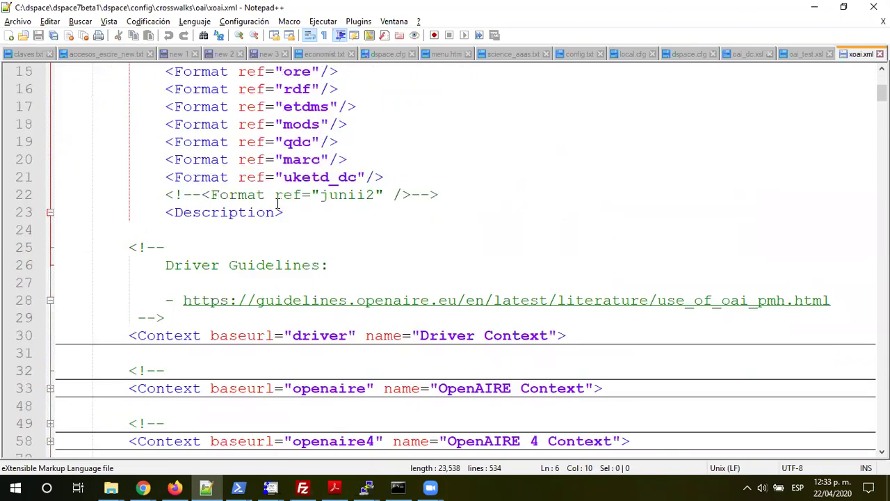
{"action": "scroll", "coordinate": [279, 200], "scroll_direction": "up", "scroll_amount": 5}
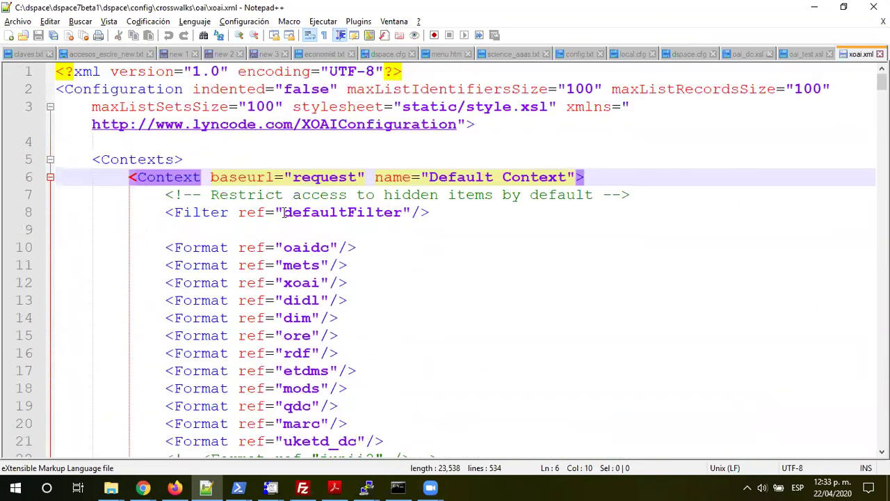
{"action": "left_click_drag", "start_coordinate": [284, 213], "coordinate": [402, 212]}
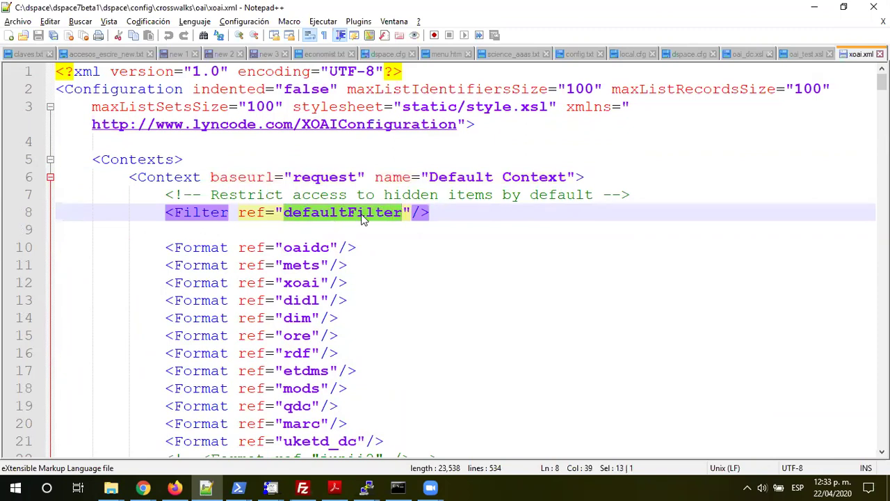
{"action": "scroll", "coordinate": [148, 203], "scroll_direction": "down", "scroll_amount": 3}
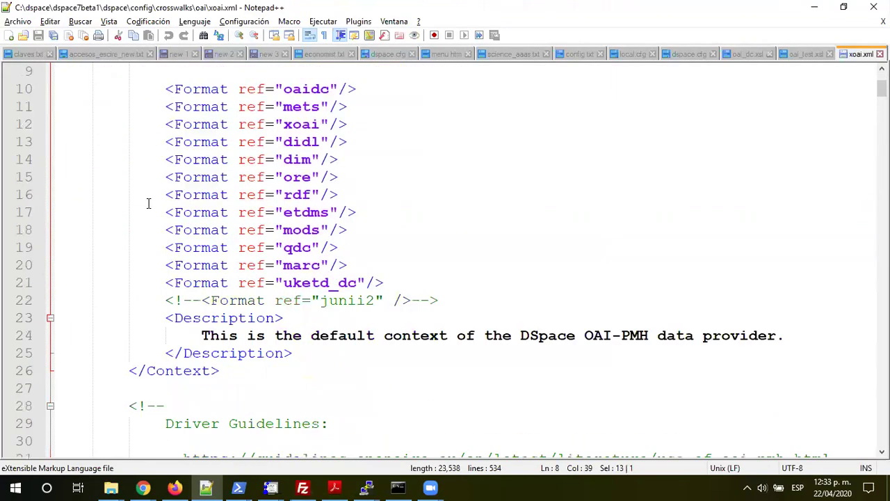
{"action": "double_click", "coordinate": [286, 214]}
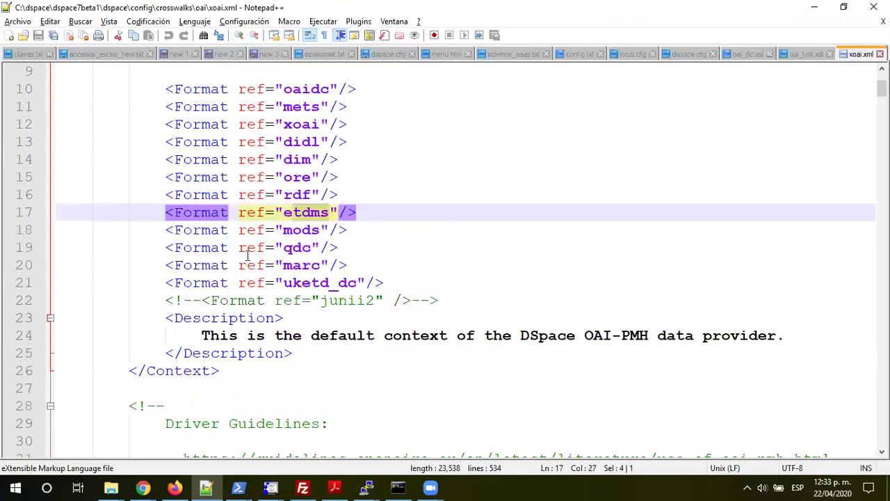
{"action": "scroll", "coordinate": [341, 248], "scroll_direction": "up", "scroll_amount": 1}
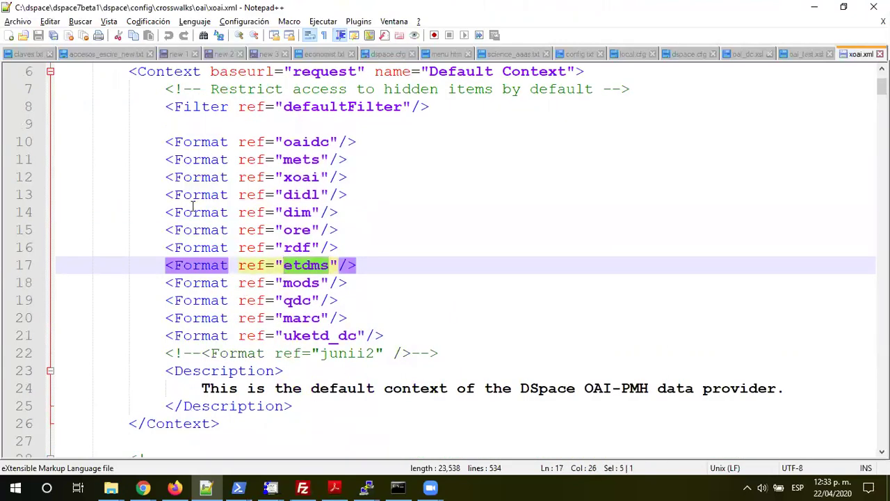
{"action": "scroll", "coordinate": [297, 215], "scroll_direction": "up", "scroll_amount": 2}
{"action": "left_click", "coordinate": [292, 212]}
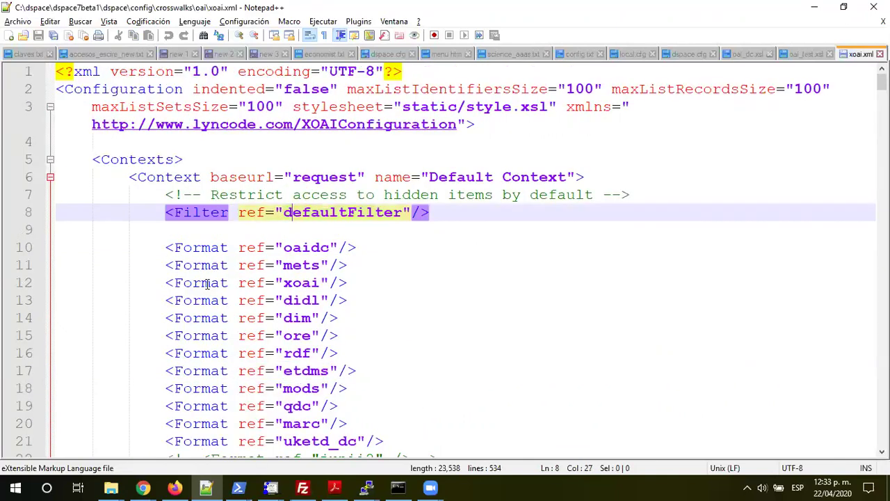
{"action": "scroll", "coordinate": [225, 273], "scroll_direction": "down", "scroll_amount": 4}
{"action": "scroll", "coordinate": [80, 159], "scroll_direction": "up", "scroll_amount": 4}
{"action": "left_click", "coordinate": [284, 178]}
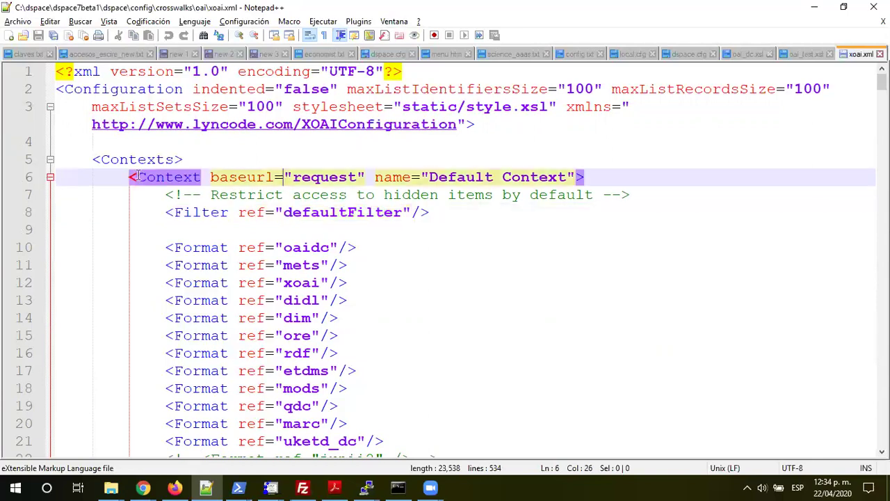
{"action": "key", "text": "shift+Down"}
{"action": "key", "text": "shift+Down"}
{"action": "key", "text": "shift+Down"}
{"action": "key", "text": "shift+Down"}
{"action": "key", "text": "shift+Down"}
{"action": "key", "text": "shift+Down"}
{"action": "key", "text": "shift+Down"}
{"action": "key", "text": "shift+Down"}
{"action": "key", "text": "shift+Down"}
{"action": "key", "text": "shift+Down"}
{"action": "key", "text": "shift+Down"}
{"action": "key", "text": "shift+Down"}
{"action": "key", "text": "shift+Down"}
{"action": "key", "text": "shift+Down"}
{"action": "key", "text": "shift+Down"}
{"action": "key", "text": "shift+Down"}
{"action": "key", "text": "shift+Down"}
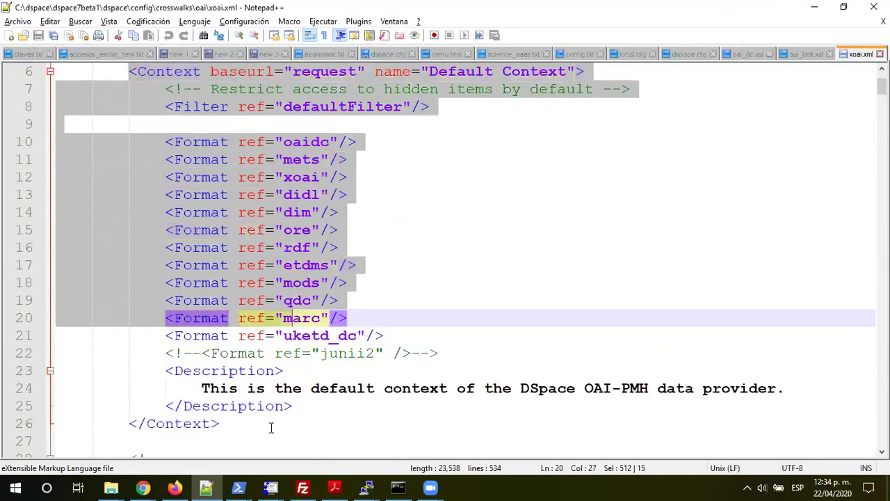
Step: Paste the copied Default Context block above the Driver Guidelines comment
{"action": "left_click_drag", "start_coordinate": [270, 420], "coordinate": [271, 418]}
{"action": "key", "text": "ctrl+c"}
{"action": "scroll", "coordinate": [238, 352], "scroll_direction": "down", "scroll_amount": 2}
{"action": "left_click", "coordinate": [233, 346]}
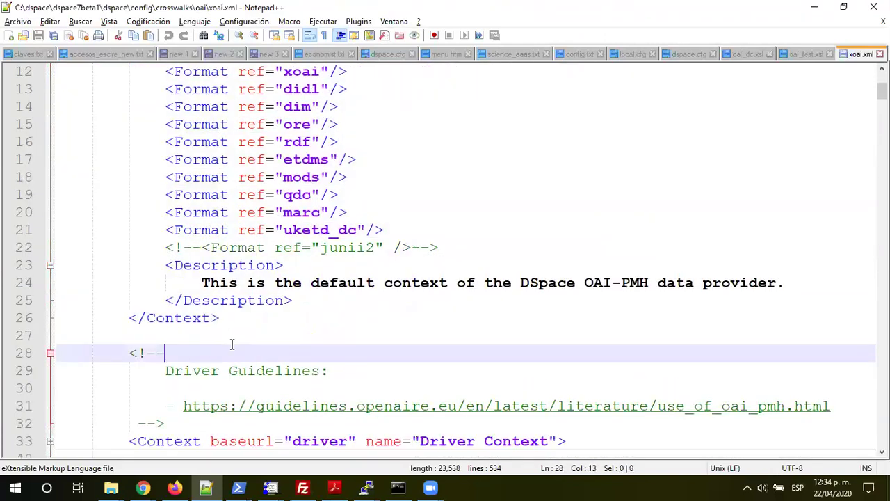
{"action": "key", "text": "Up"}
{"action": "key", "text": "Return"}
{"action": "key", "text": "Return"}
{"action": "key", "text": "Return"}
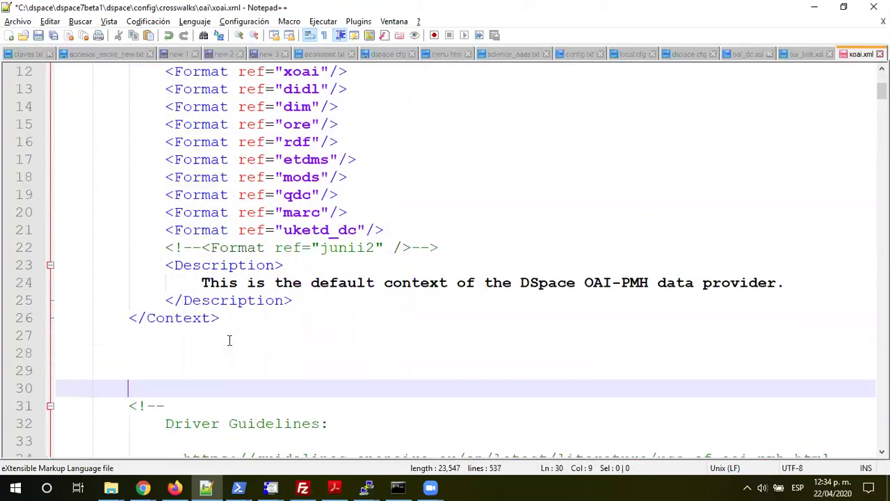
{"action": "key", "text": "ctrl+v"}
Step: Set the new context's baseurl to test and its name to 'Default Context description'
{"action": "left_click", "coordinate": [356, 88]}
{"action": "double_click", "coordinate": [296, 89]}
{"action": "type", "text": "test"}
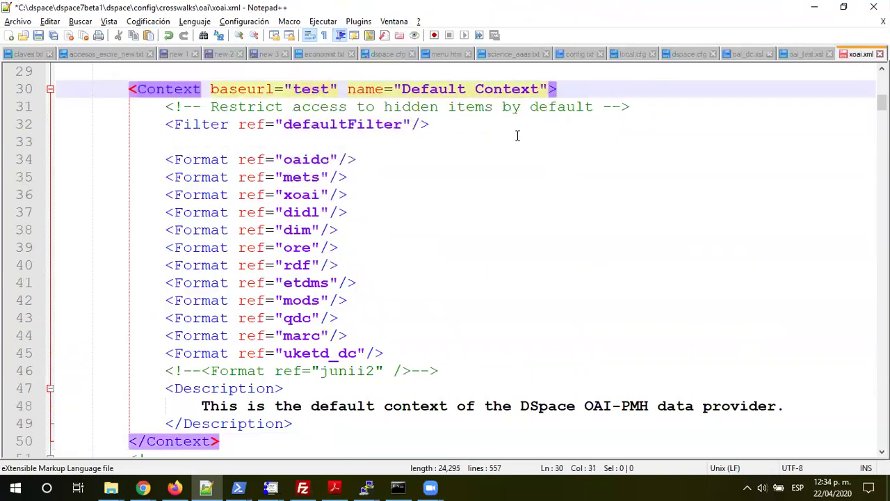
{"action": "left_click", "coordinate": [516, 139]}
{"action": "left_click", "coordinate": [540, 88]}
{"action": "type", "text": "sdasd"}
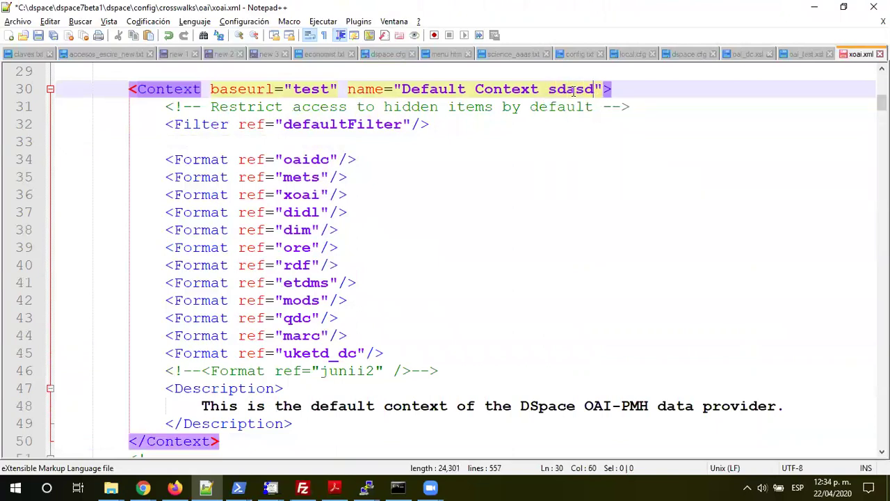
{"action": "double_click", "coordinate": [551, 89]}
{"action": "type", "text": "descrip"}
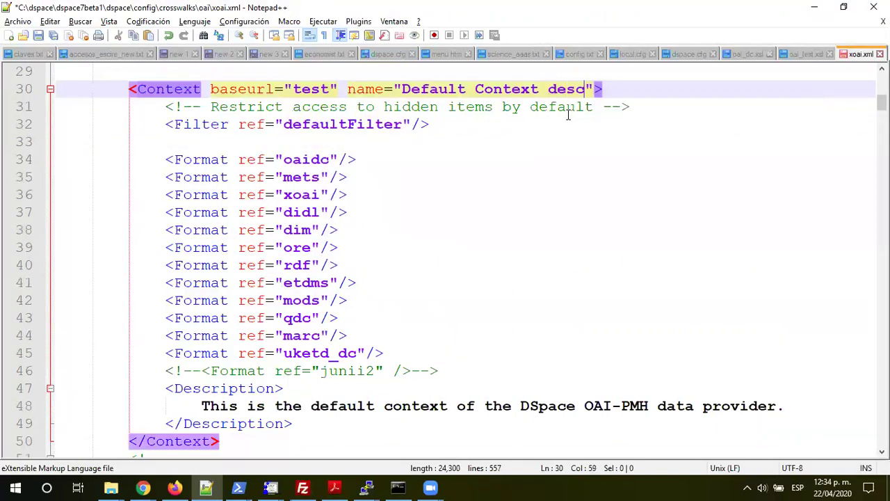
{"action": "type", "text": "tion"}
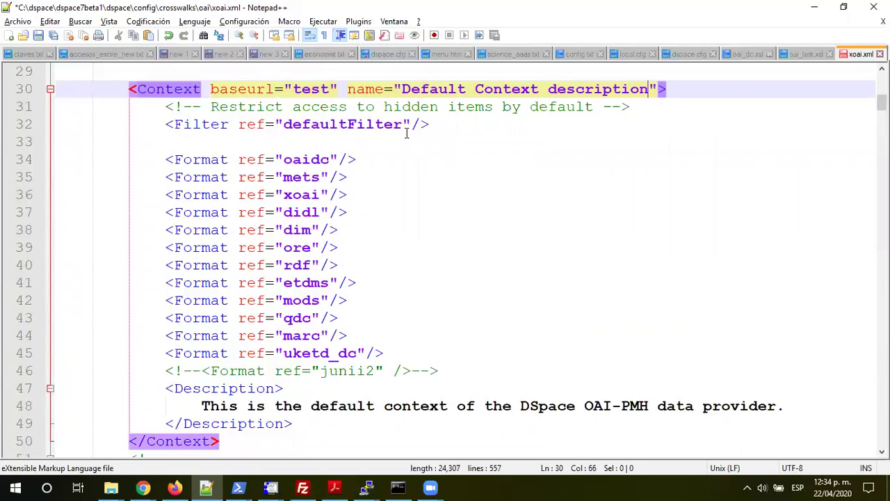
Step: Change the context's filter reference from defaultFilter to testFilter
{"action": "left_click_drag", "start_coordinate": [401, 123], "coordinate": [351, 124]}
{"action": "double_click", "coordinate": [351, 124]}
{"action": "left_click", "coordinate": [350, 124]}
{"action": "double_click", "coordinate": [348, 123]}
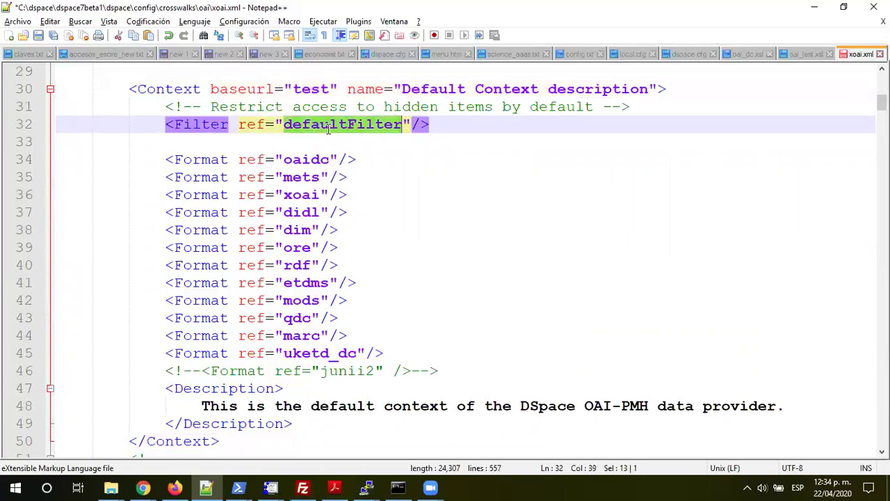
{"action": "left_click", "coordinate": [328, 125]}
{"action": "left_click_drag", "start_coordinate": [339, 125], "coordinate": [285, 127]}
{"action": "type", "text": "test"}
{"action": "left_click", "coordinate": [568, 251]}
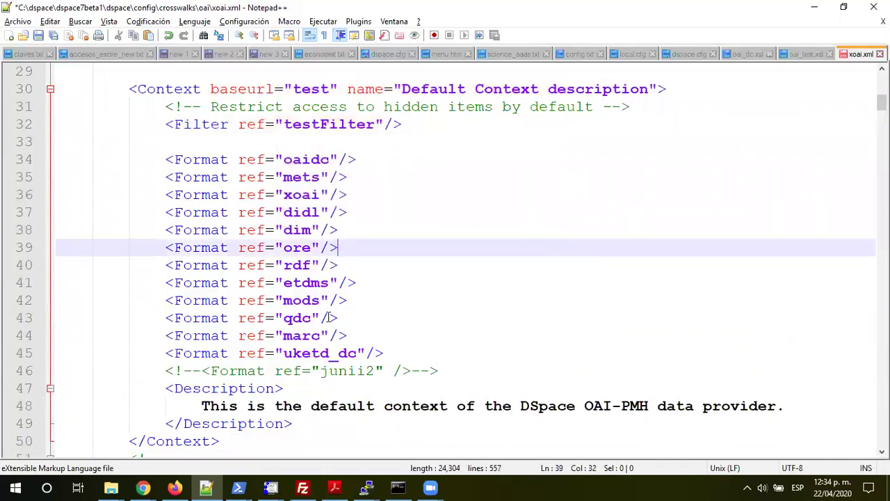
Step: Replace the context's format list with a single Format ref="test"
{"action": "left_click_drag", "start_coordinate": [388, 354], "coordinate": [405, 164]}
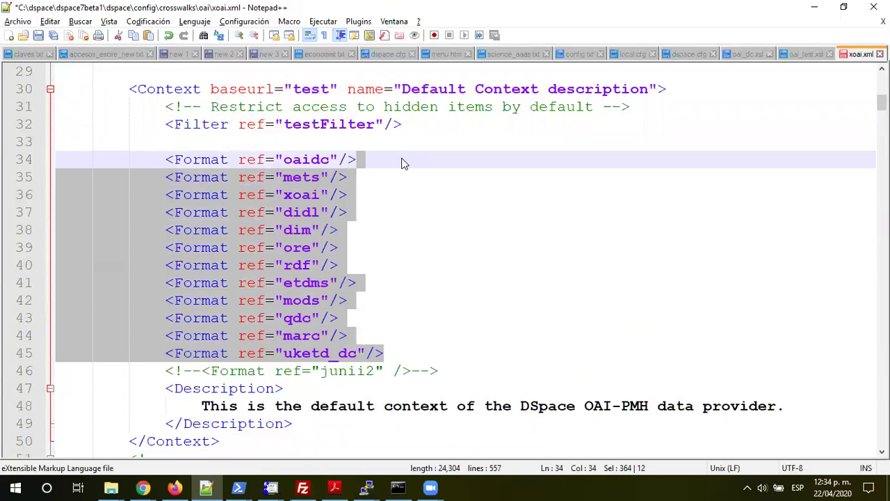
{"action": "key", "text": "Delete"}
{"action": "left_click_drag", "start_coordinate": [330, 159], "coordinate": [285, 160]}
{"action": "type", "text": "test"}
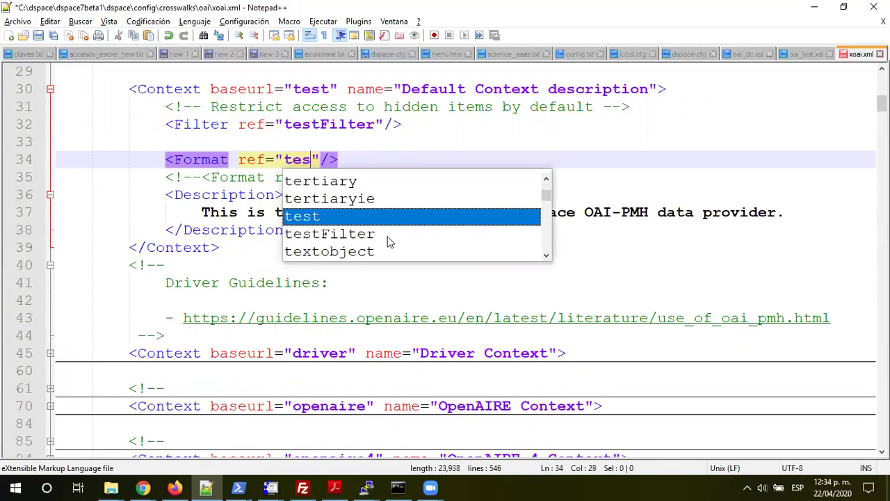
{"action": "left_click", "coordinate": [248, 252]}
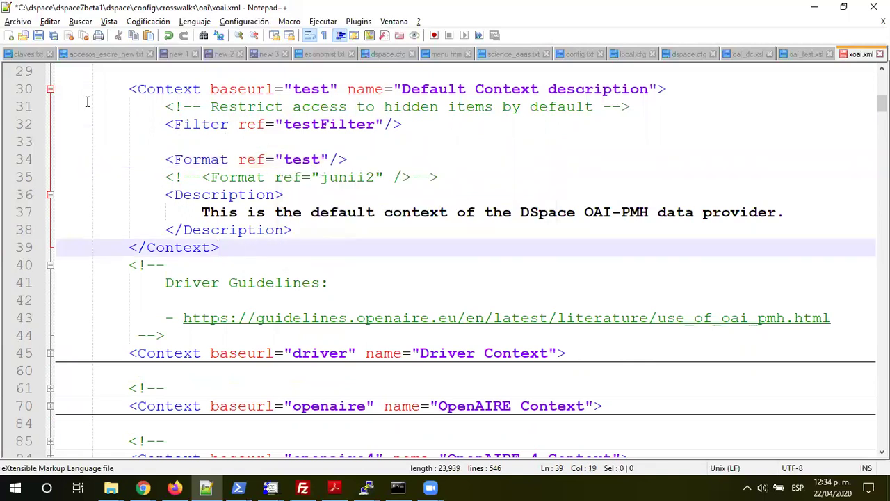
Step: Fold the Contexts section and select the oaidc Format block in Formats
{"action": "scroll", "coordinate": [139, 200], "scroll_direction": "up", "scroll_amount": 9}
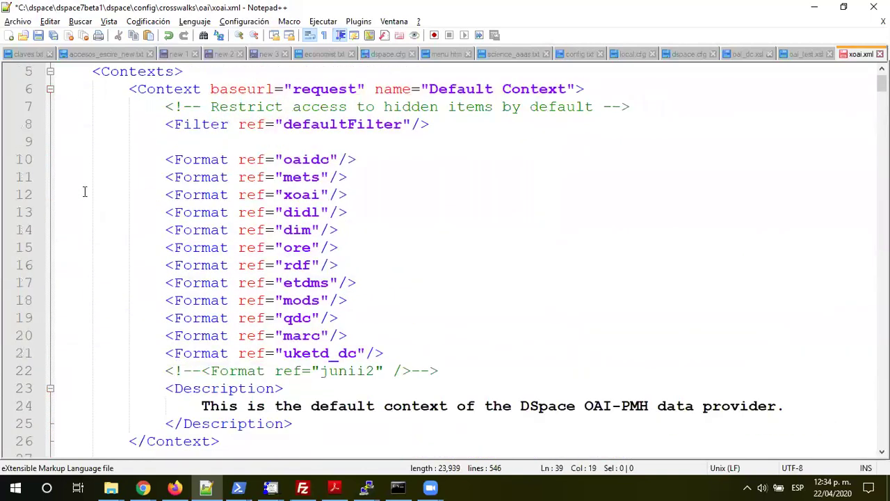
{"action": "left_click", "coordinate": [48, 160]}
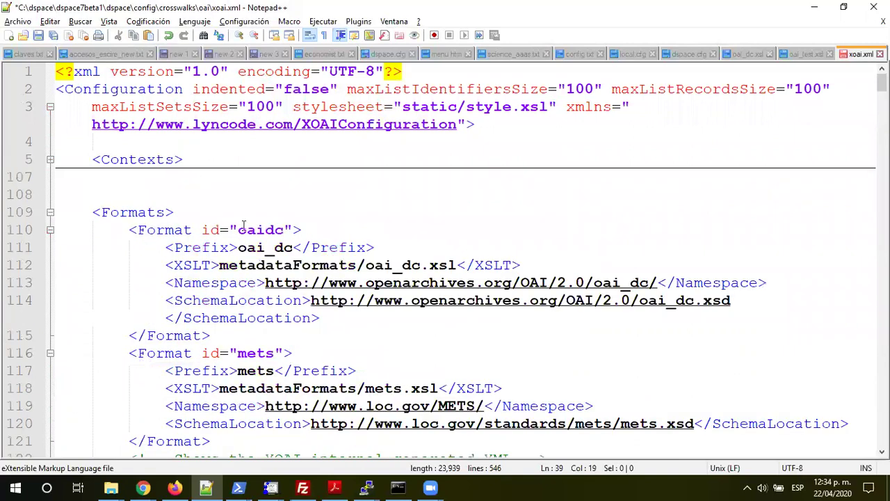
{"action": "left_click", "coordinate": [125, 212]}
{"action": "left_click_drag", "start_coordinate": [220, 335], "coordinate": [119, 229]}
{"action": "key", "text": "ctrl+c"}
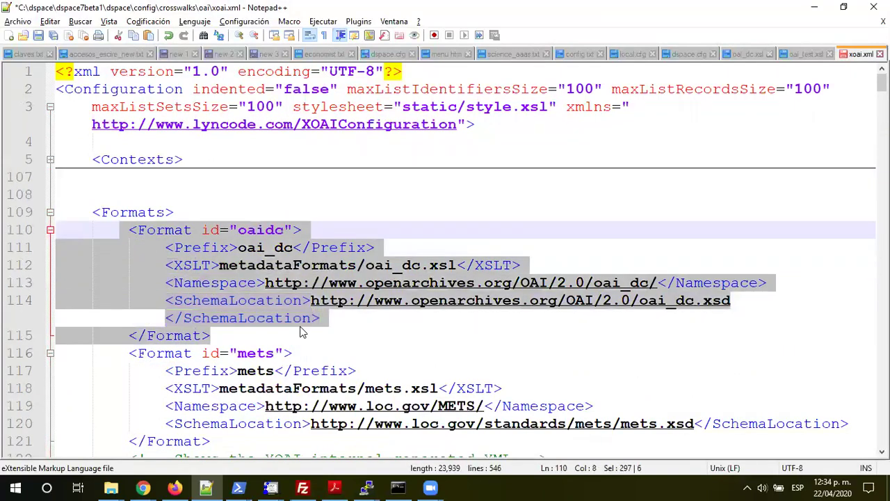
Step: Paste a copy of the oaidc Format block directly below the original
{"action": "left_click", "coordinate": [247, 338]}
{"action": "key", "text": "Return"}
{"action": "key", "text": "Return"}
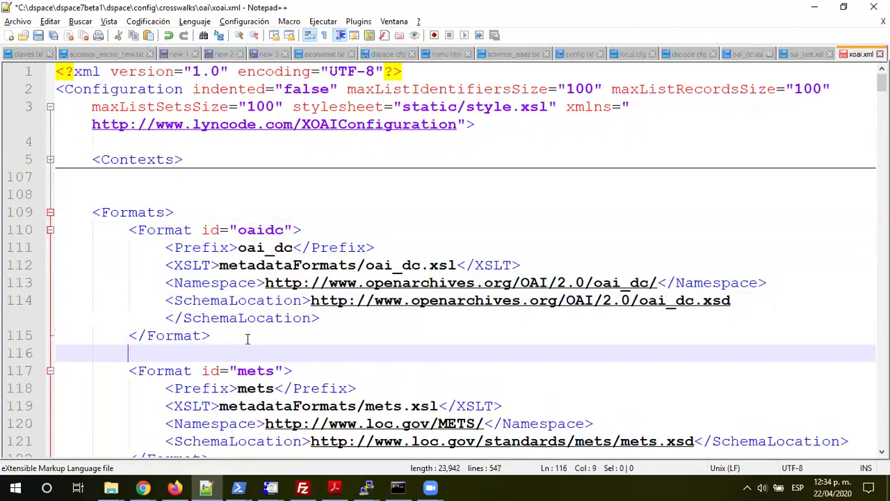
{"action": "key", "text": "ctrl+v"}
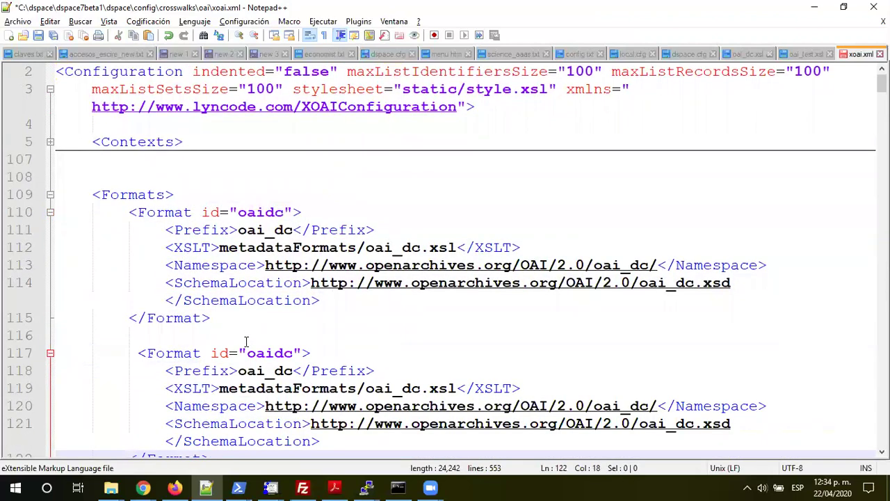
{"action": "scroll", "coordinate": [257, 379], "scroll_direction": "down", "scroll_amount": 1}
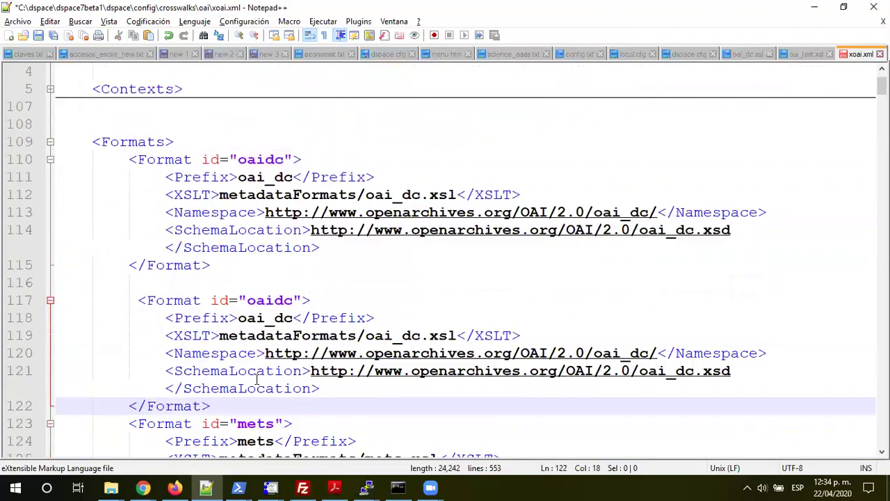
{"action": "key", "text": "Return"}
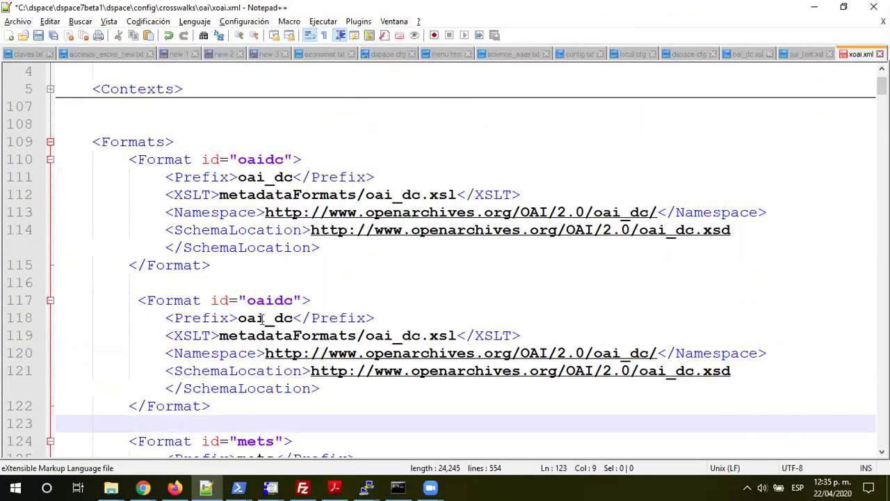
{"action": "left_click_drag", "start_coordinate": [294, 301], "coordinate": [247, 300]}
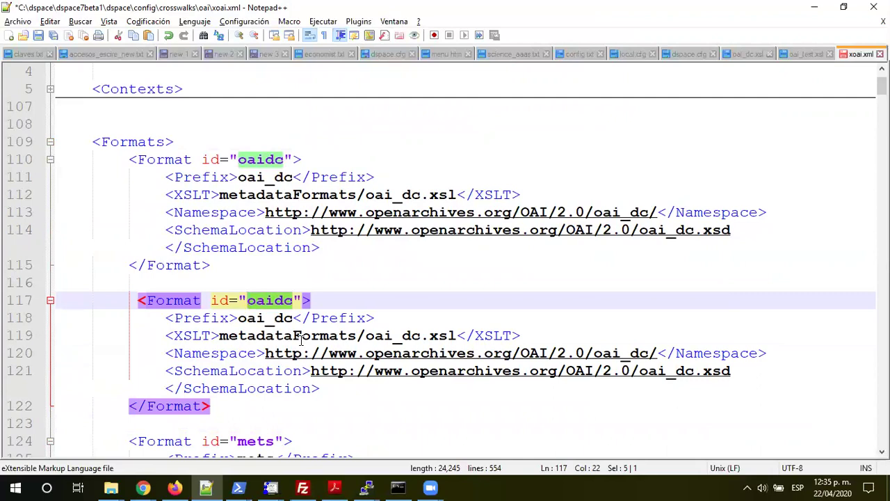
{"action": "scroll", "coordinate": [183, 252], "scroll_direction": "up", "scroll_amount": 2}
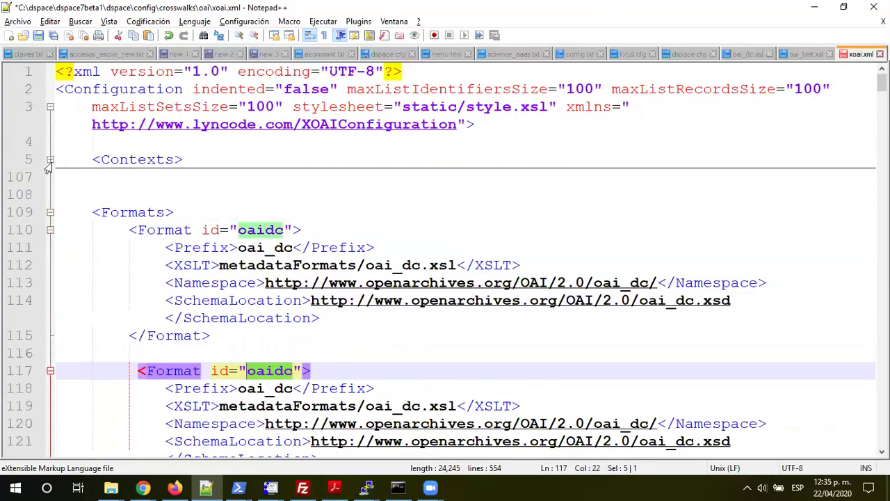
Step: Expand Contexts and rename the copied Format's id from oaidc to test
{"action": "left_click", "coordinate": [50, 159]}
{"action": "scroll", "coordinate": [319, 266], "scroll_direction": "down", "scroll_amount": 7}
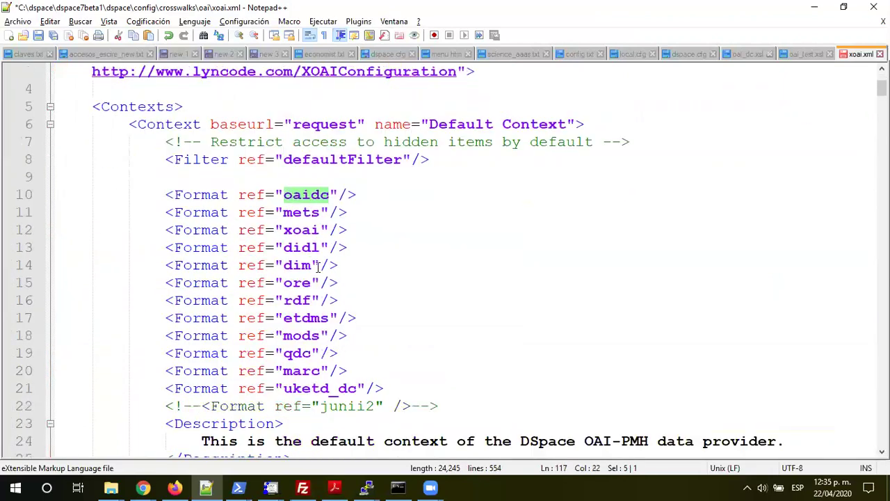
{"action": "scroll", "coordinate": [284, 203], "scroll_direction": "down", "scroll_amount": 1}
{"action": "left_click_drag", "start_coordinate": [293, 247], "coordinate": [311, 246]}
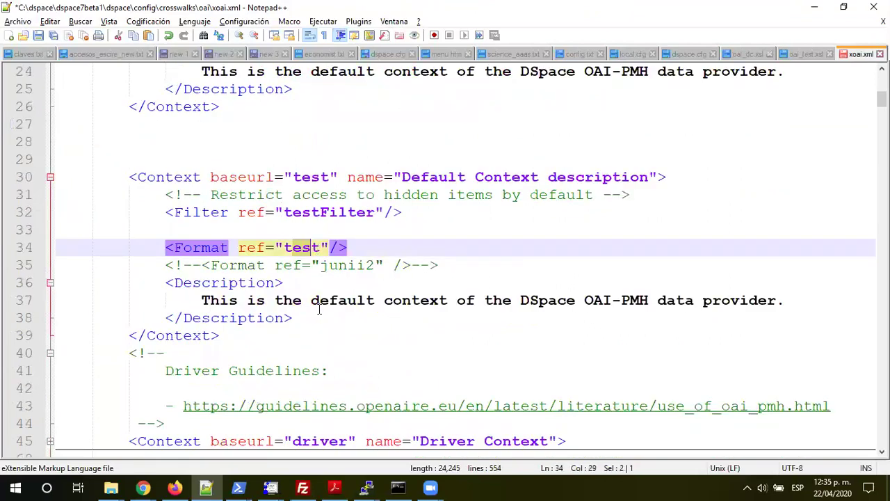
{"action": "scroll", "coordinate": [304, 312], "scroll_direction": "down", "scroll_amount": 2}
{"action": "scroll", "coordinate": [229, 362], "scroll_direction": "down", "scroll_amount": 9}
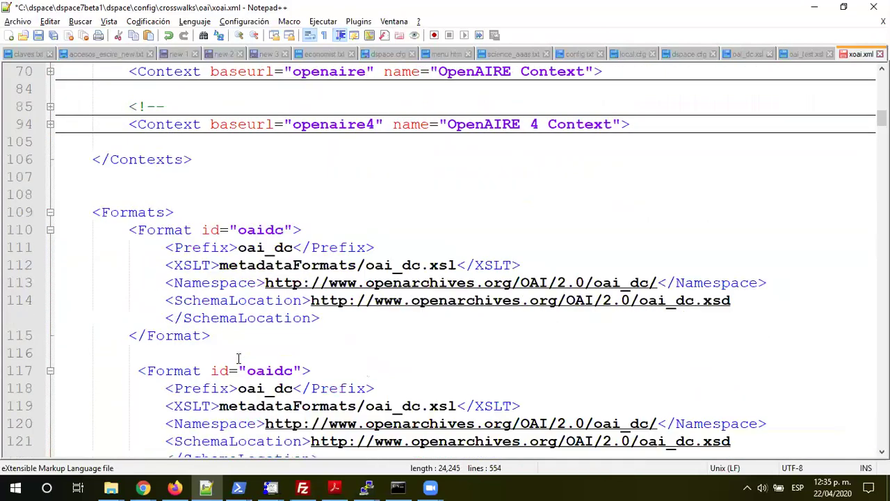
{"action": "scroll", "coordinate": [247, 265], "scroll_direction": "up", "scroll_amount": 3}
{"action": "left_click", "coordinate": [246, 230]}
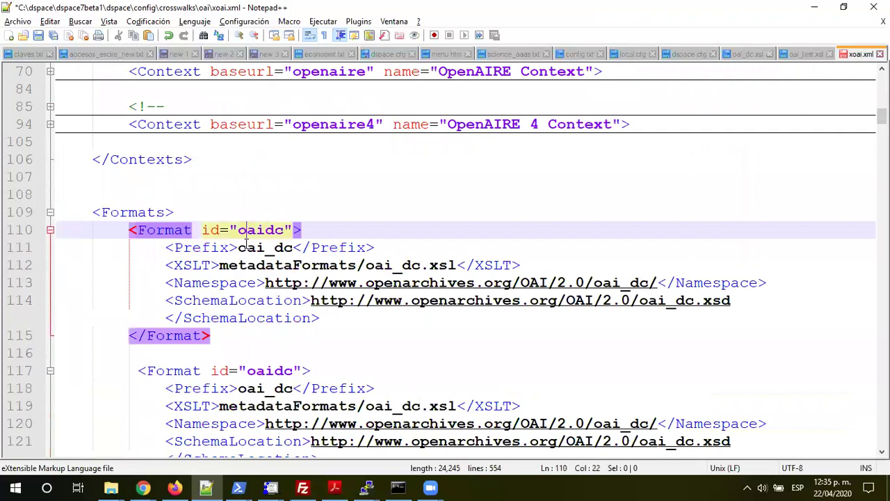
{"action": "double_click", "coordinate": [289, 369]}
{"action": "type", "text": "test"}
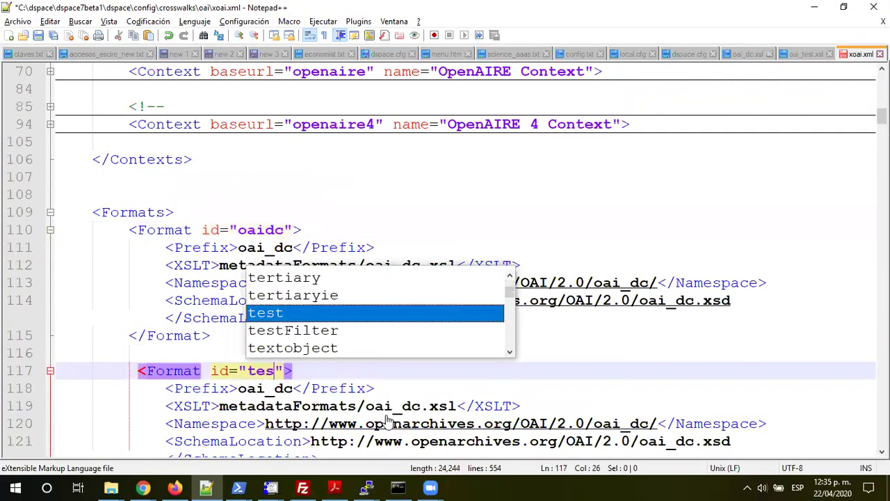
{"action": "left_click", "coordinate": [387, 384]}
Step: Change the copy's XSLT path from oai_dc.xsl to metadataFormats/oai_test.xsl
{"action": "scroll", "coordinate": [387, 384], "scroll_direction": "down", "scroll_amount": 2}
{"action": "left_click_drag", "start_coordinate": [221, 299], "coordinate": [356, 300]}
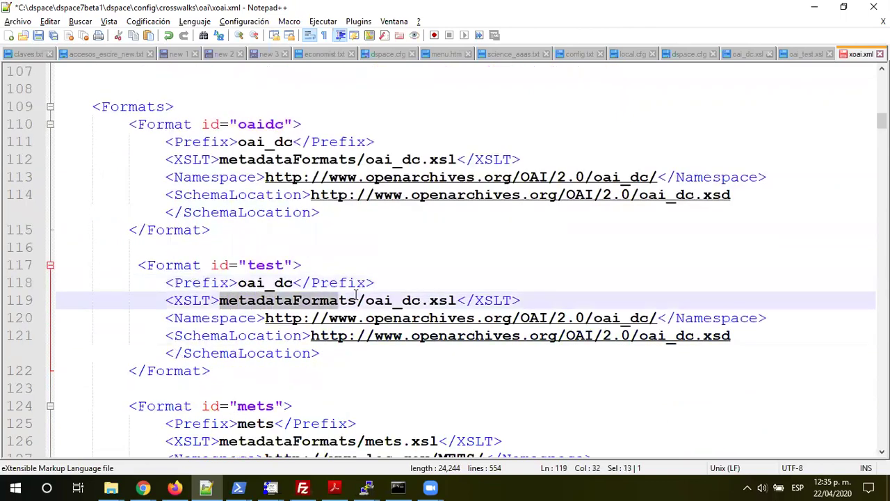
{"action": "left_click", "coordinate": [420, 299]}
{"action": "left_click_drag", "start_coordinate": [421, 300], "coordinate": [404, 300]}
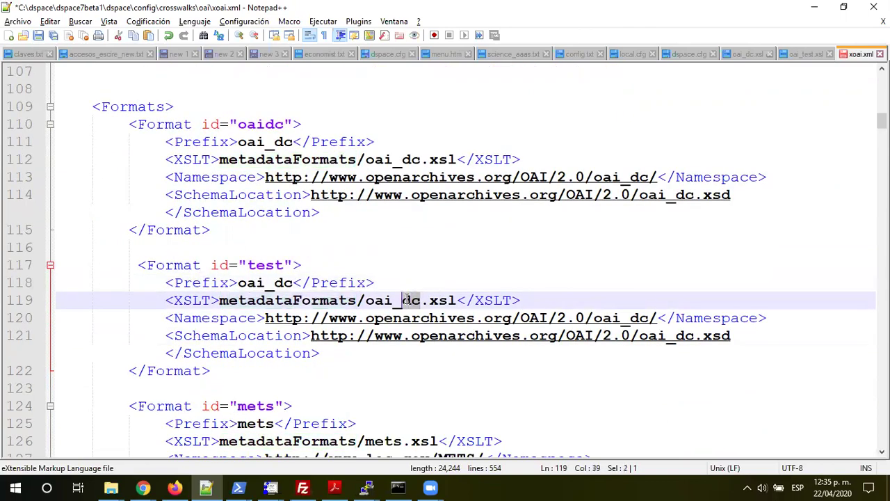
{"action": "type", "text": "test"}
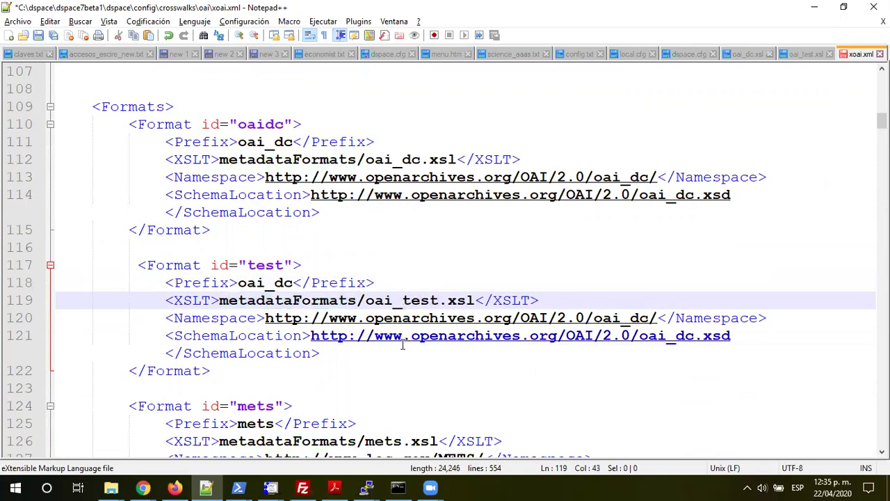
{"action": "left_click", "coordinate": [406, 384]}
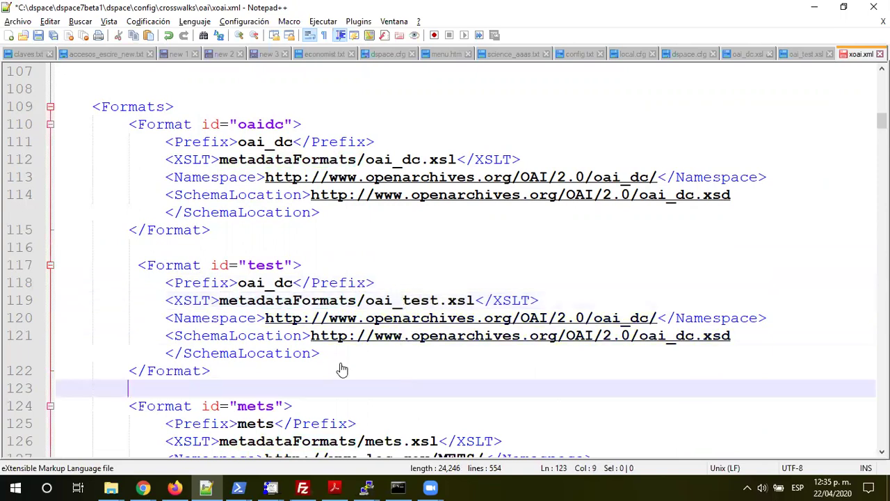
{"action": "scroll", "coordinate": [342, 369], "scroll_direction": "down", "scroll_amount": 1}
{"action": "scroll", "coordinate": [215, 194], "scroll_direction": "down", "scroll_amount": 1}
{"action": "left_click", "coordinate": [156, 159]}
Step: Collapse the Formats section
{"action": "scroll", "coordinate": [191, 233], "scroll_direction": "up", "scroll_amount": 5}
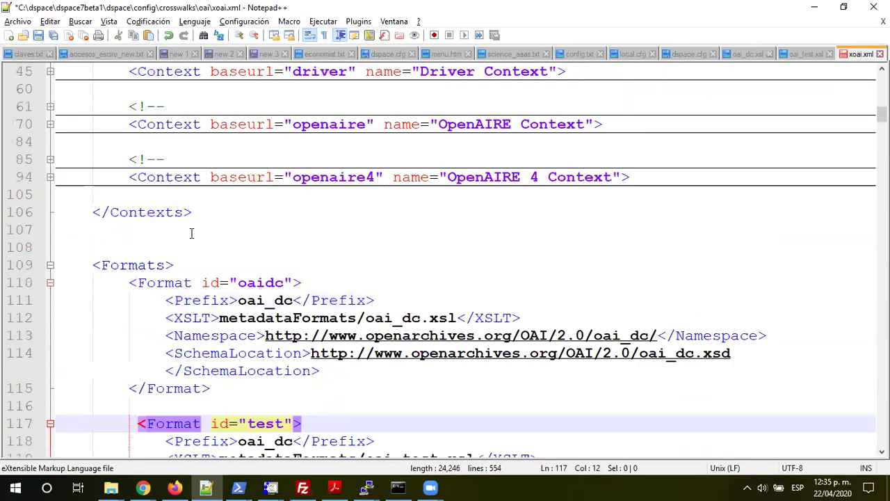
{"action": "left_click", "coordinate": [50, 265]}
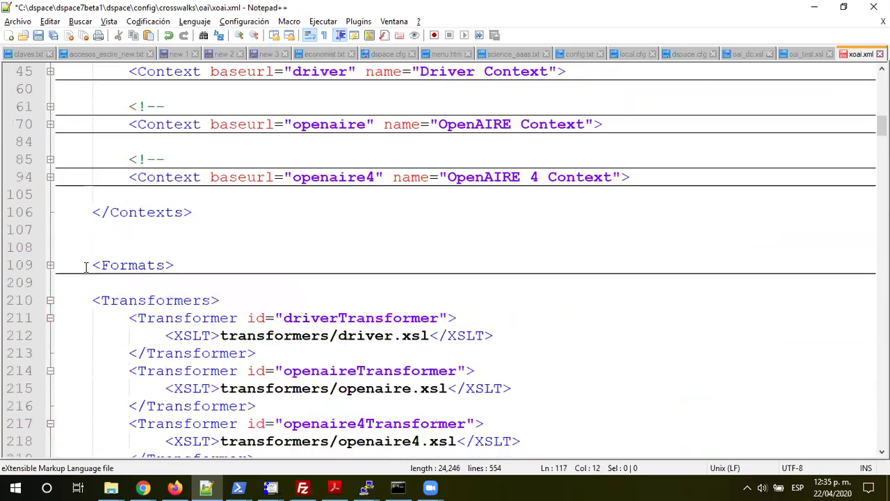
{"action": "scroll", "coordinate": [187, 286], "scroll_direction": "down", "scroll_amount": 5}
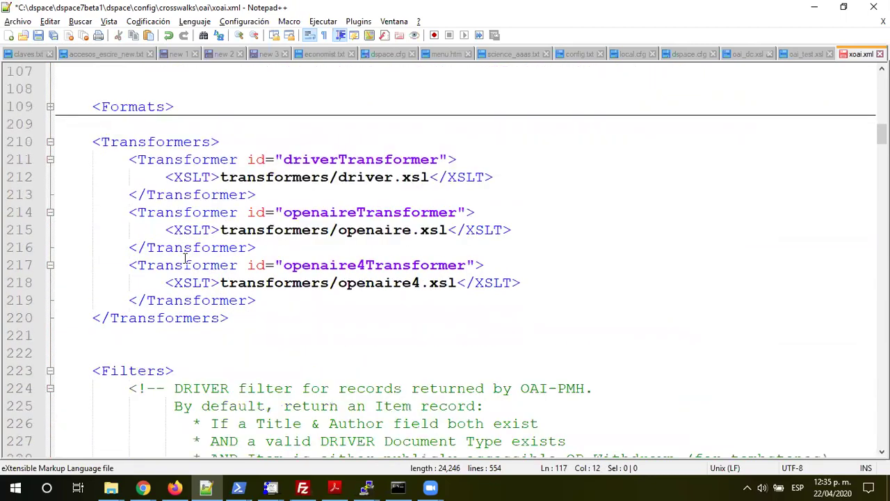
{"action": "scroll", "coordinate": [200, 278], "scroll_direction": "up", "scroll_amount": 16}
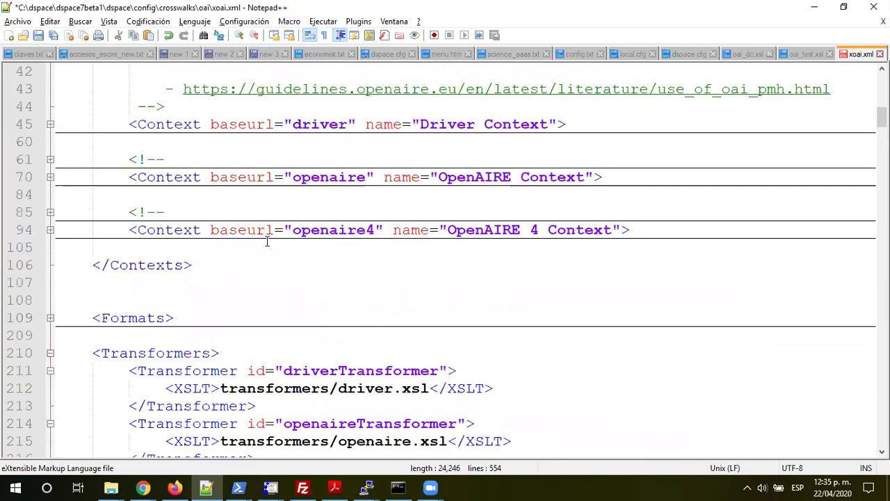
{"action": "left_click_drag", "start_coordinate": [287, 370], "coordinate": [375, 371]}
{"action": "scroll", "coordinate": [227, 379], "scroll_direction": "down", "scroll_amount": 2}
{"action": "scroll", "coordinate": [227, 378], "scroll_direction": "down", "scroll_amount": 7}
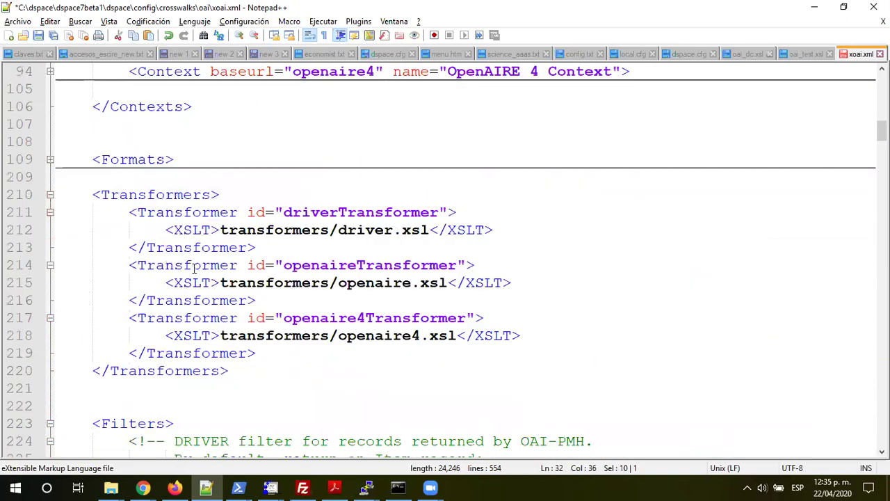
{"action": "scroll", "coordinate": [182, 296], "scroll_direction": "down", "scroll_amount": 8}
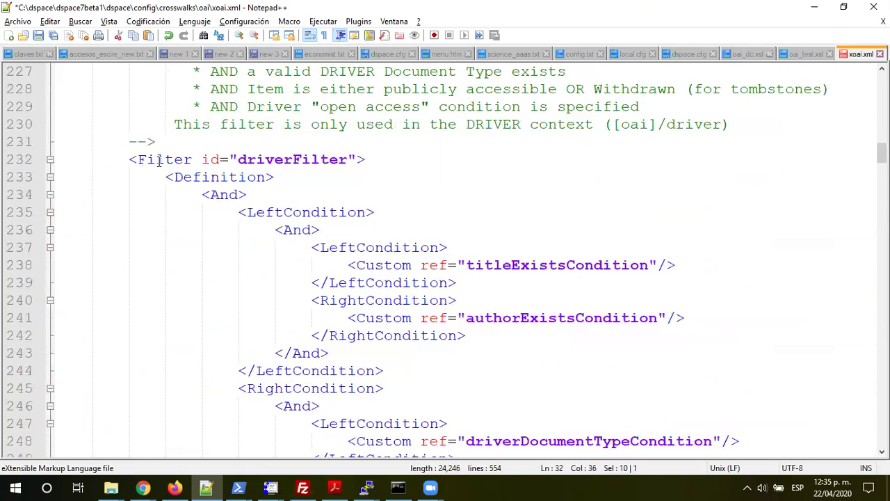
Step: Fold the driverFilter, openAireFilter, uketdDcFilter and openAIRE4Filter blocks to reach defaultFilter
{"action": "left_click", "coordinate": [157, 161]}
{"action": "left_click", "coordinate": [50, 159]}
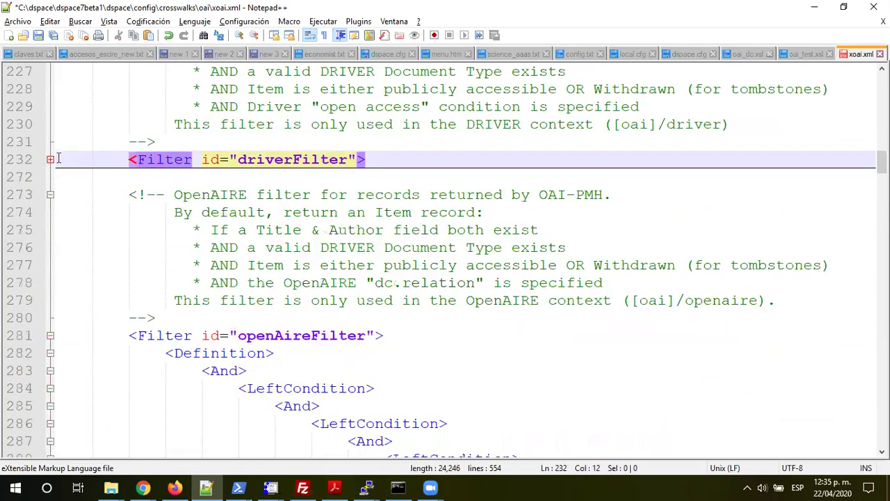
{"action": "left_click", "coordinate": [51, 335]}
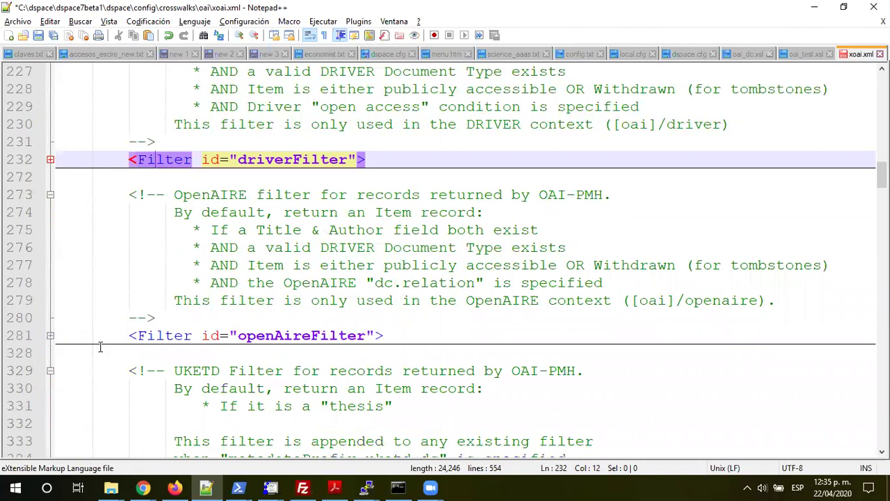
{"action": "scroll", "coordinate": [100, 346], "scroll_direction": "down", "scroll_amount": 4}
{"action": "left_click", "coordinate": [50, 282]}
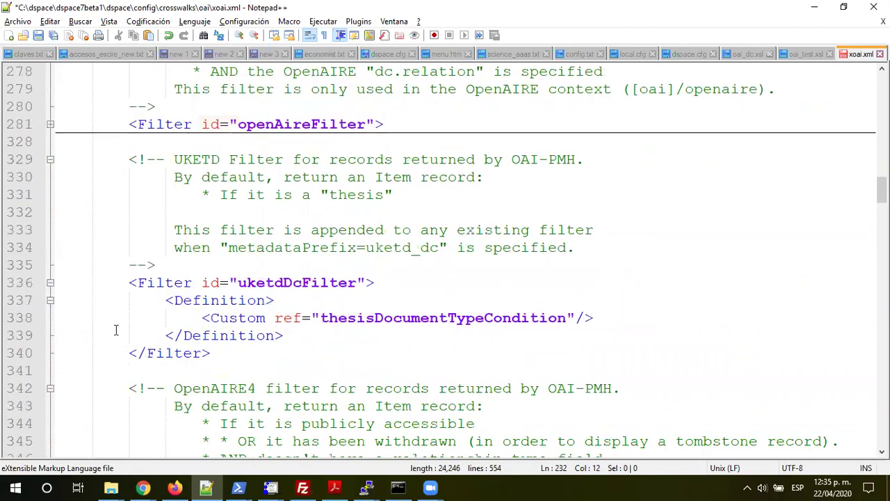
{"action": "scroll", "coordinate": [256, 194], "scroll_direction": "down", "scroll_amount": 5}
{"action": "left_click", "coordinate": [40, 215]}
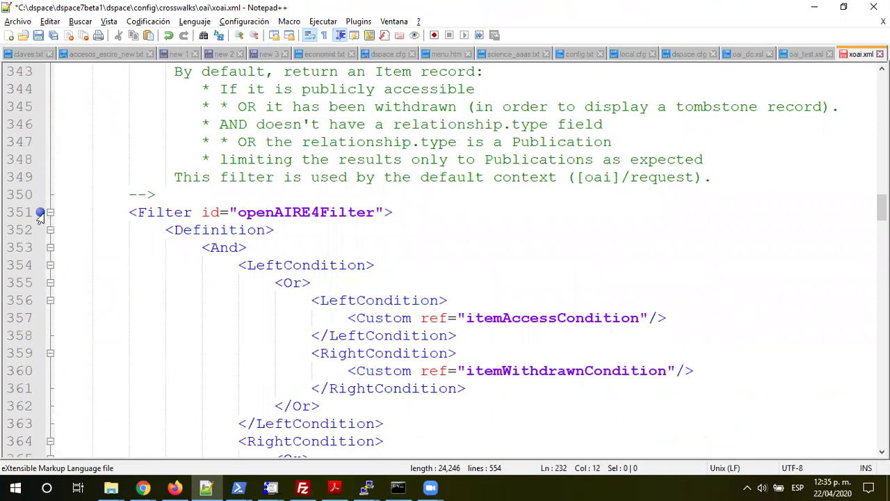
{"action": "left_click", "coordinate": [48, 212]}
{"action": "scroll", "coordinate": [242, 313], "scroll_direction": "down", "scroll_amount": 3}
{"action": "left_click", "coordinate": [195, 252]}
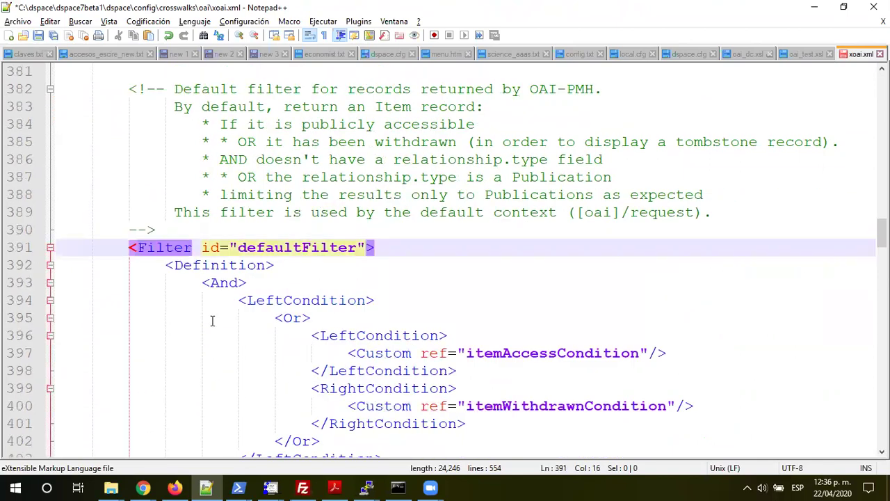
{"action": "scroll", "coordinate": [211, 317], "scroll_direction": "down", "scroll_amount": 5}
{"action": "scroll", "coordinate": [405, 325], "scroll_direction": "down", "scroll_amount": 5}
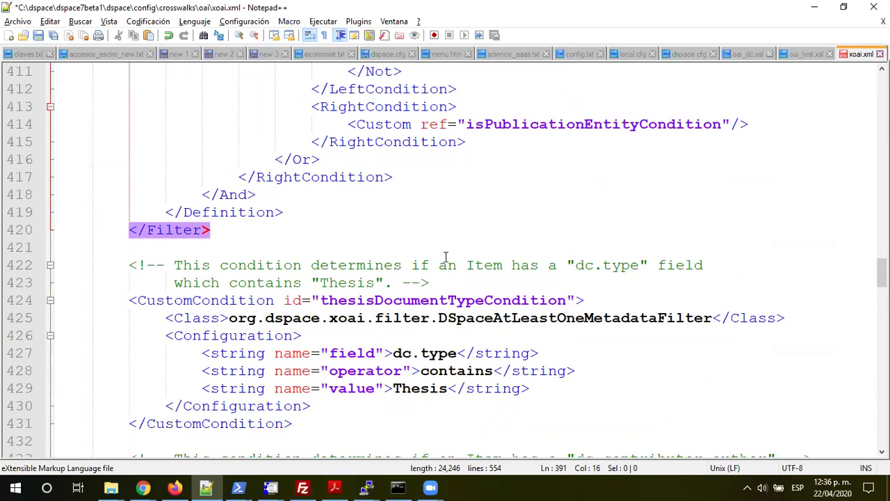
Step: Select the whole defaultFilter block down to its closing Filter tag
{"action": "scroll", "coordinate": [446, 257], "scroll_direction": "up", "scroll_amount": 9}
{"action": "left_click", "coordinate": [133, 200]}
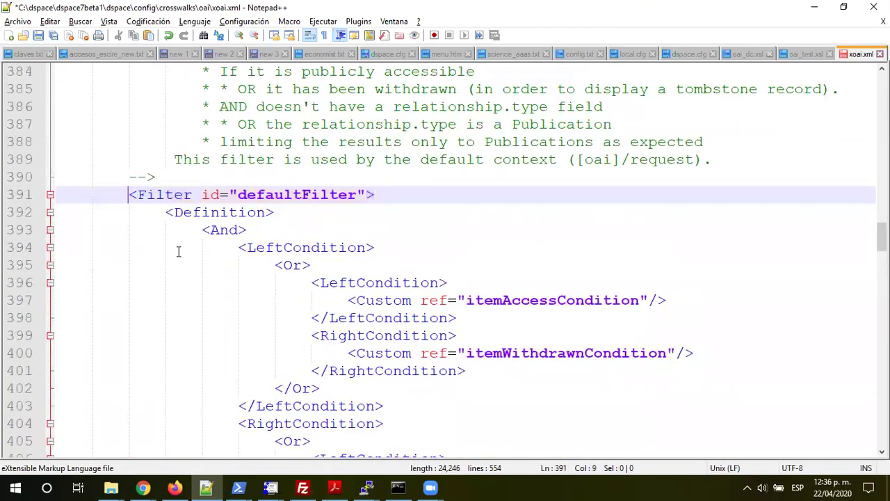
{"action": "left_click", "coordinate": [202, 330], "text": "shift"}
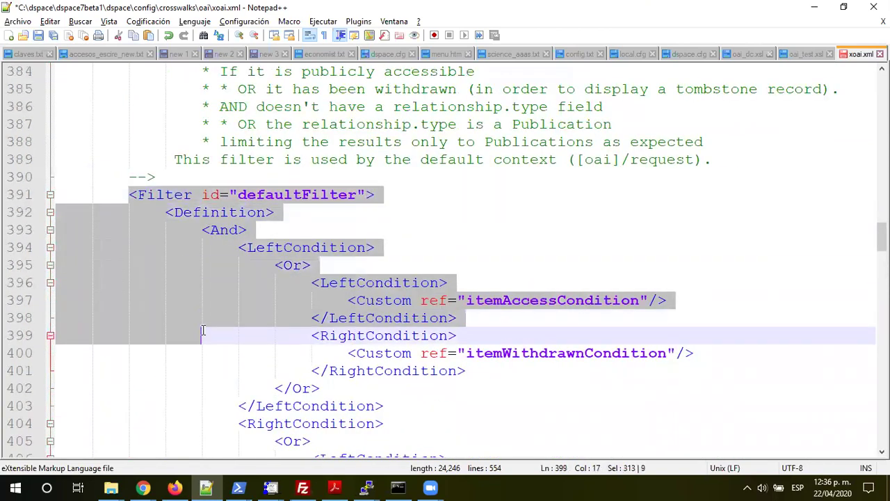
{"action": "scroll", "coordinate": [202, 330], "scroll_direction": "down", "scroll_amount": 2}
{"action": "left_click", "coordinate": [203, 332], "text": "shift"}
{"action": "scroll", "coordinate": [203, 332], "scroll_direction": "down", "scroll_amount": 2}
{"action": "left_click", "coordinate": [235, 330], "text": "shift"}
{"action": "scroll", "coordinate": [234, 329], "scroll_direction": "down", "scroll_amount": 1}
{"action": "left_click", "coordinate": [235, 333], "text": "shift"}
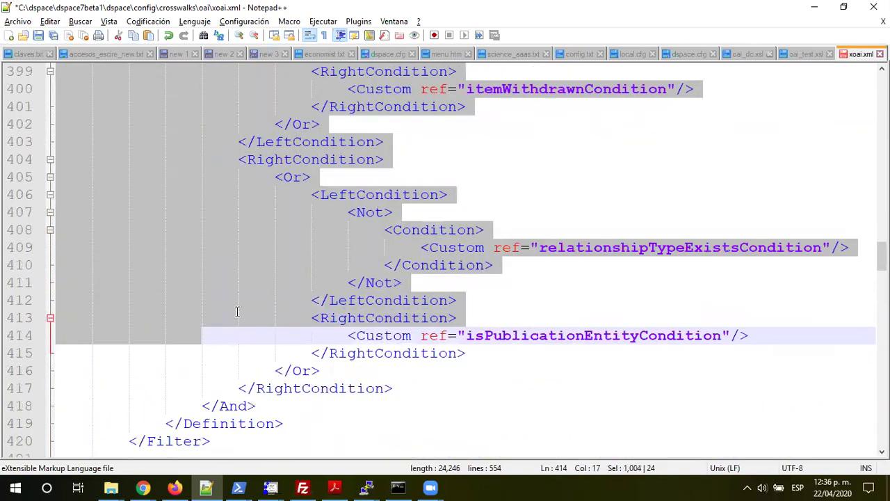
{"action": "scroll", "coordinate": [234, 311], "scroll_direction": "down", "scroll_amount": 2}
{"action": "left_click", "coordinate": [225, 337], "text": "shift"}
Step: Paste the copied filter text over the selection and select 'default' in the copy's id
{"action": "scroll", "coordinate": [226, 337], "scroll_direction": "up", "scroll_amount": 5}
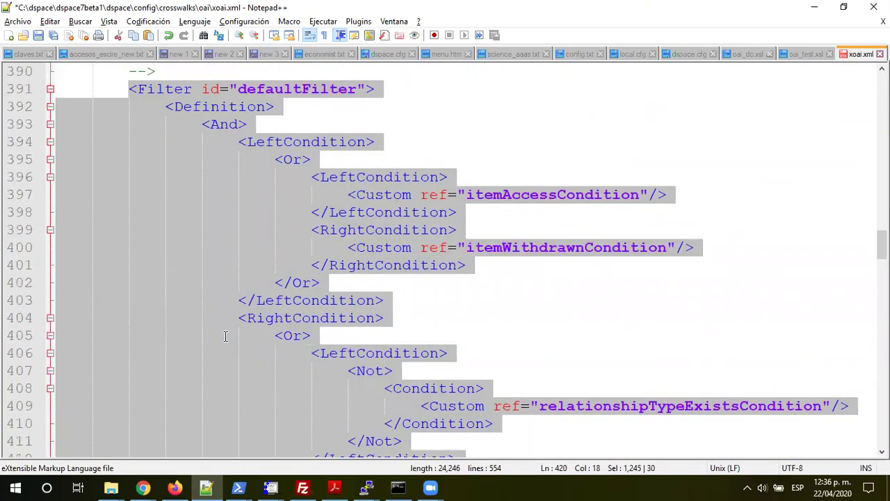
{"action": "scroll", "coordinate": [225, 337], "scroll_direction": "up", "scroll_amount": 2}
{"action": "key", "text": "ctrl+v"}
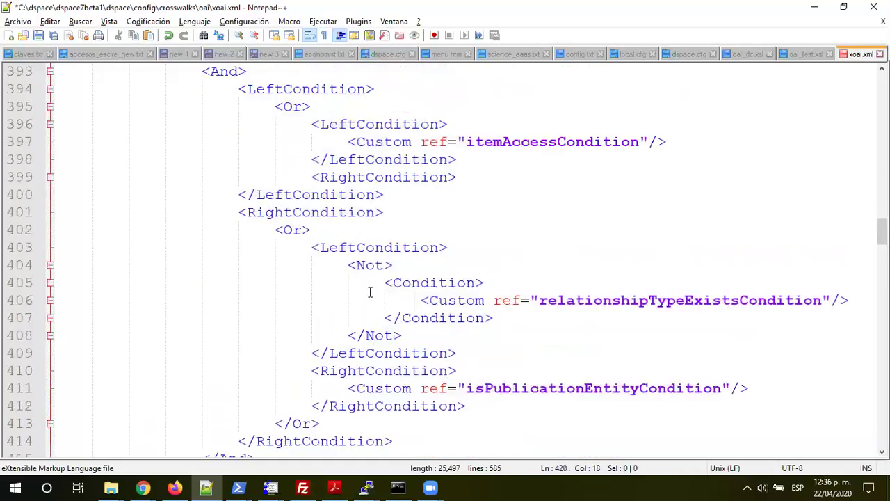
{"action": "scroll", "coordinate": [331, 305], "scroll_direction": "up", "scroll_amount": 15}
{"action": "left_click_drag", "start_coordinate": [303, 300], "coordinate": [237, 300]}
Step: Finish renaming the id to testFilter and expand uketdDcFilter to its Definition
{"action": "type", "text": "test"}
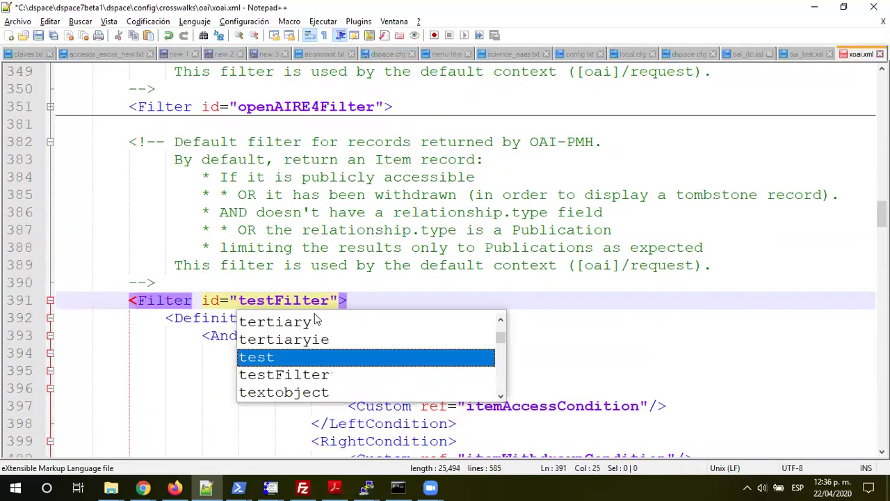
{"action": "left_click", "coordinate": [453, 278]}
{"action": "scroll", "coordinate": [369, 302], "scroll_direction": "up", "scroll_amount": 7}
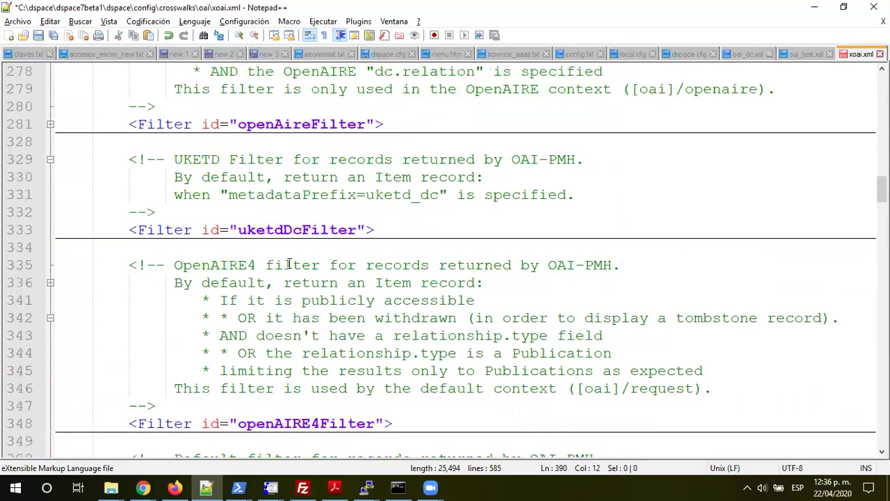
{"action": "left_click", "coordinate": [49, 282]}
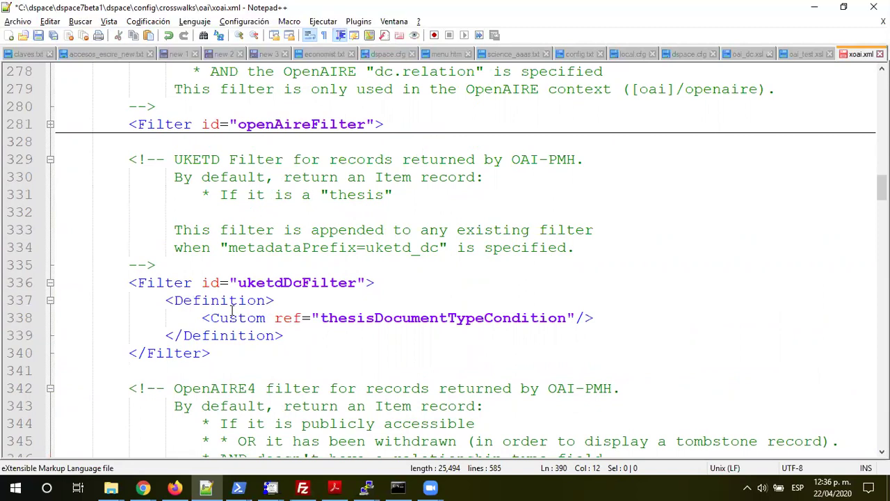
{"action": "left_click", "coordinate": [210, 302]}
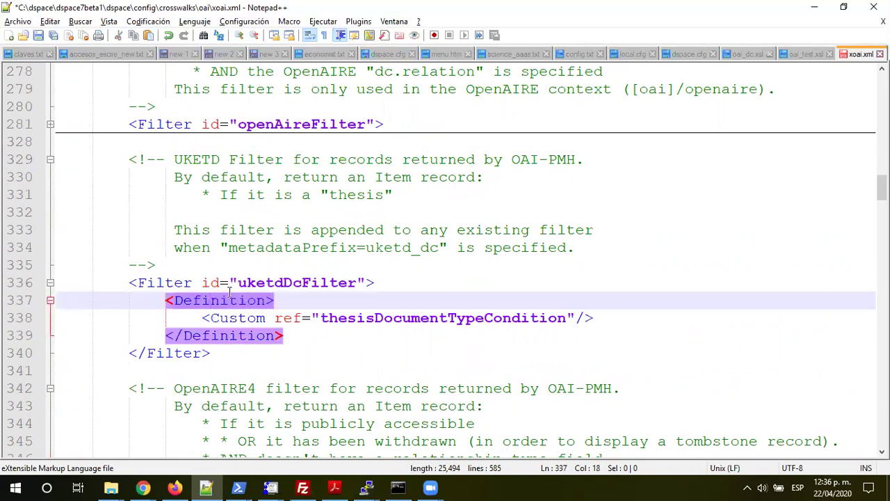
Step: Search the file for thesisDocumentTypeCondition to locate where it is defined
{"action": "left_click", "coordinate": [591, 318]}
{"action": "left_click", "coordinate": [356, 318], "text": "shift"}
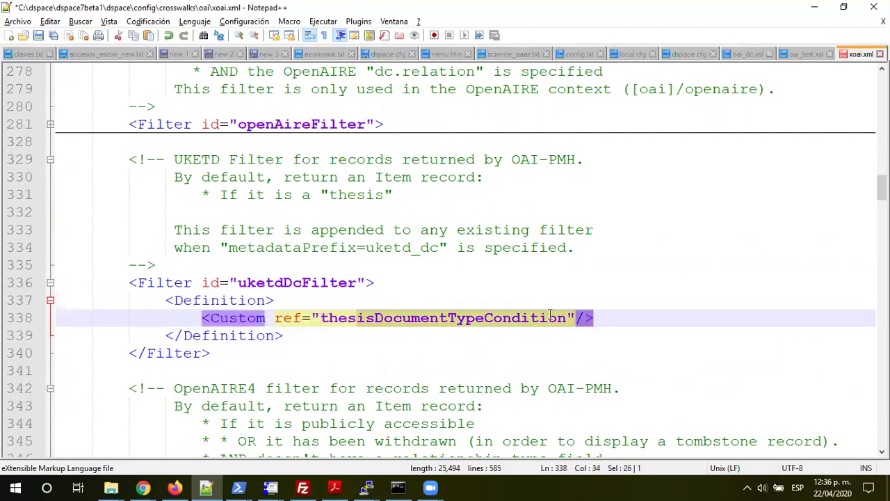
{"action": "key", "text": "Left"}
{"action": "double_click", "coordinate": [566, 318]}
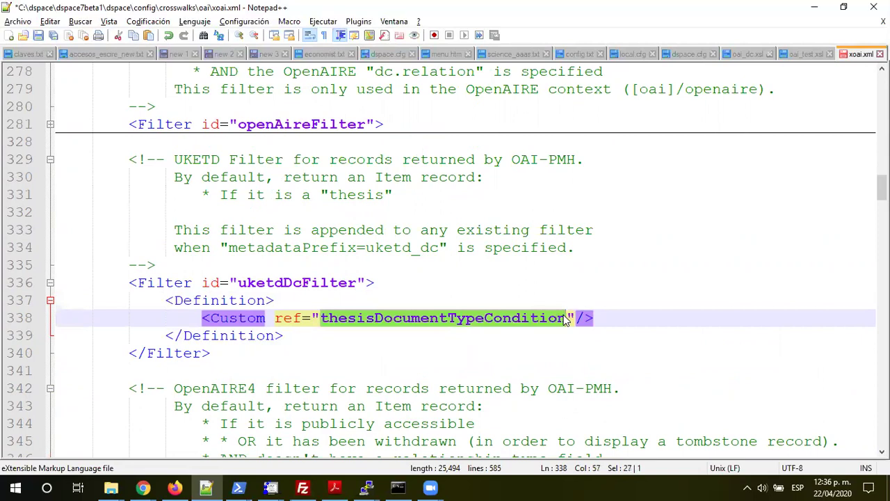
{"action": "key", "text": "ctrl+f"}
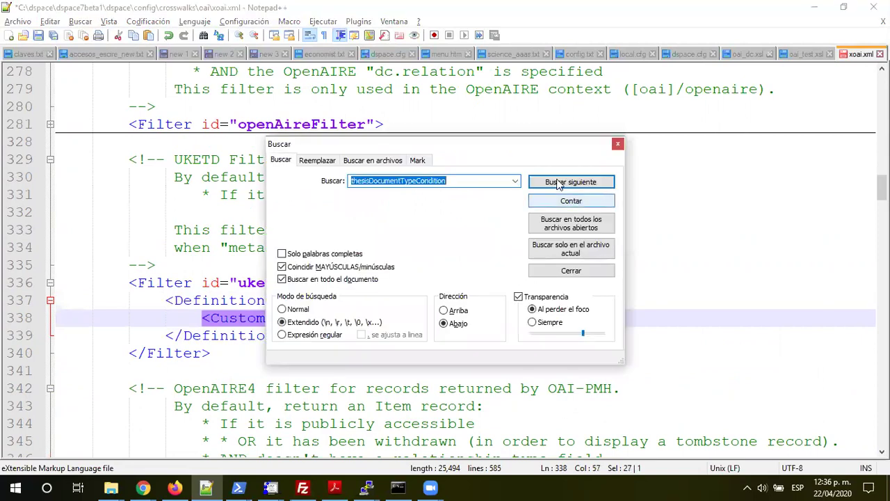
{"action": "key", "text": "Return"}
{"action": "left_click_drag", "start_coordinate": [508, 147], "coordinate": [698, 379]}
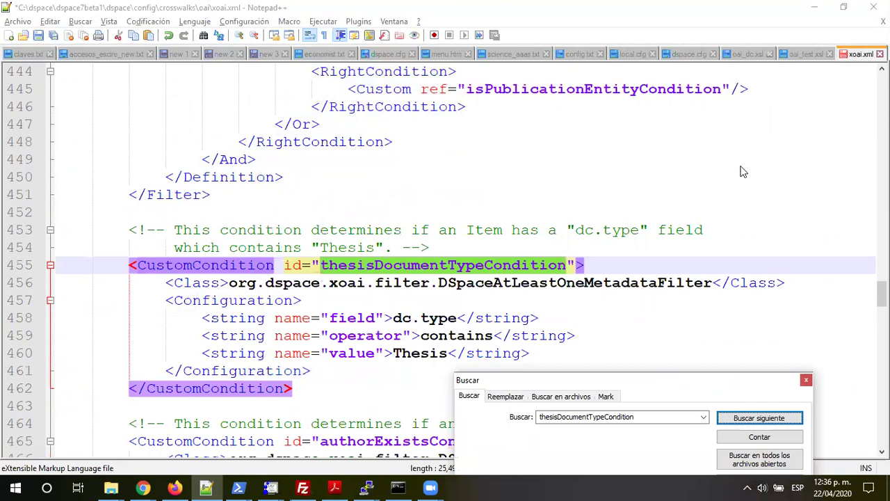
{"action": "left_click", "coordinate": [761, 165]}
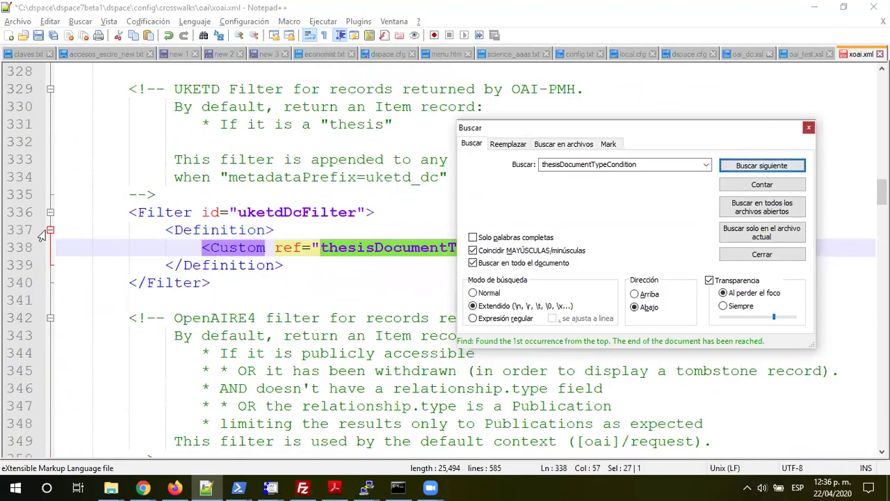
{"action": "left_click", "coordinate": [808, 127]}
Step: Select uketdDcFilter's Definition block (lines 337–339), fold the filter, and go to testFilter's Definition
{"action": "left_click", "coordinate": [165, 230]}
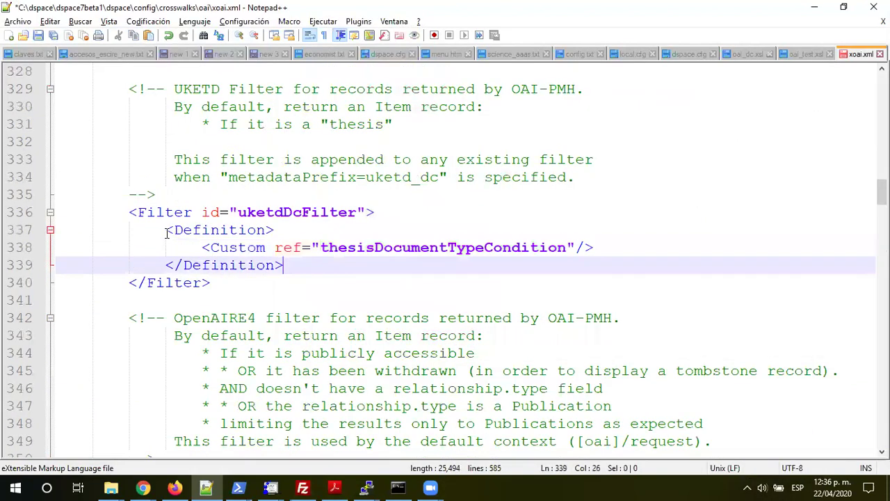
{"action": "left_click", "coordinate": [283, 265], "text": "shift"}
{"action": "key", "text": "ctrl+c"}
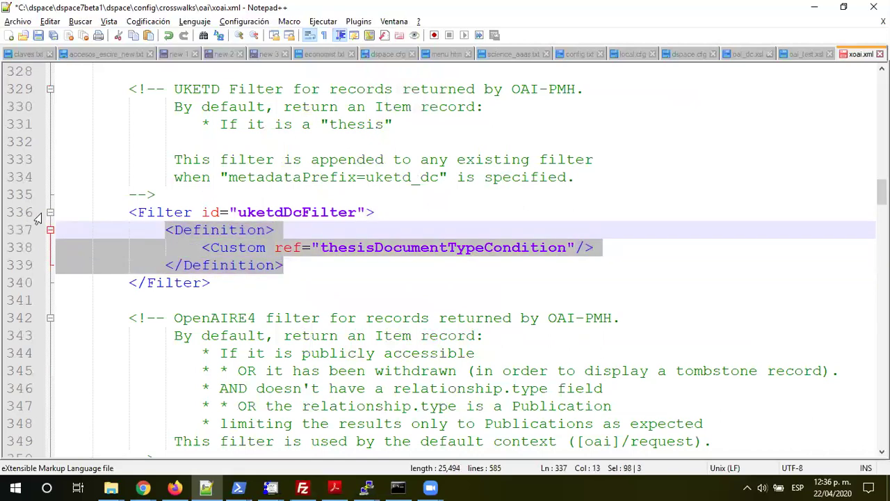
{"action": "left_click", "coordinate": [50, 212]}
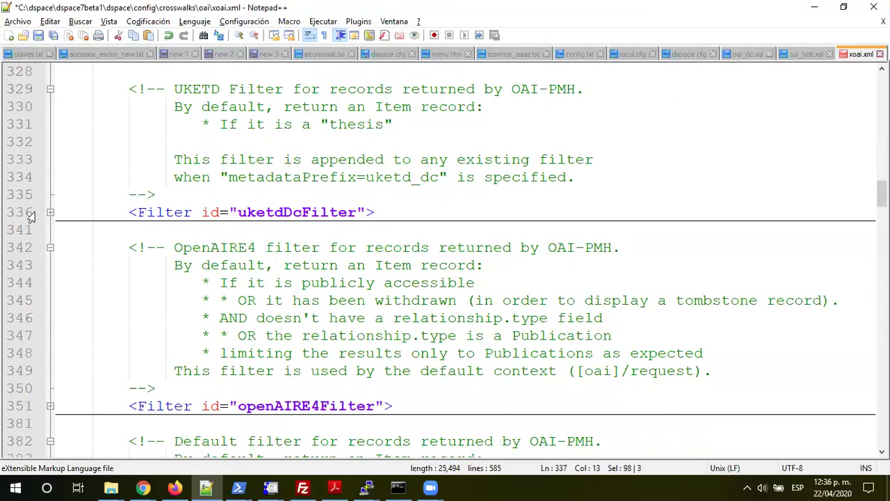
{"action": "left_click", "coordinate": [50, 212]}
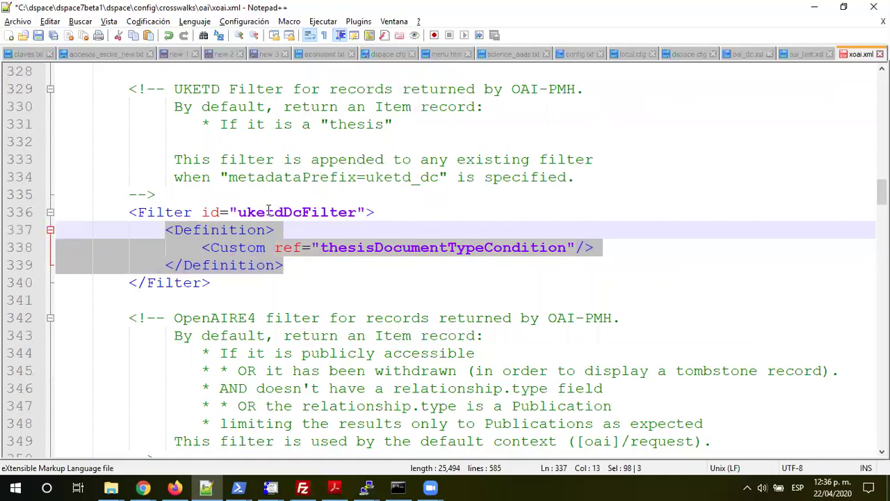
{"action": "double_click", "coordinate": [362, 213]}
{"action": "key", "text": "shift+Left"}
{"action": "left_click", "coordinate": [286, 265]}
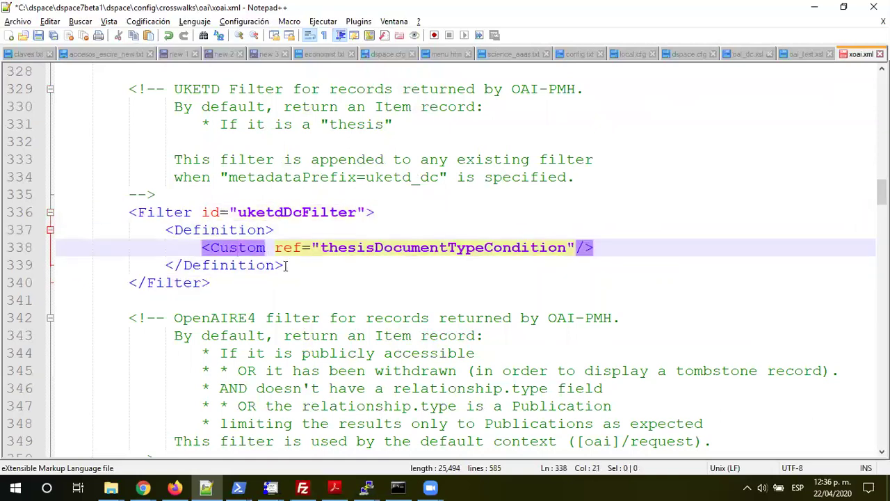
{"action": "left_click", "coordinate": [166, 230], "text": "shift"}
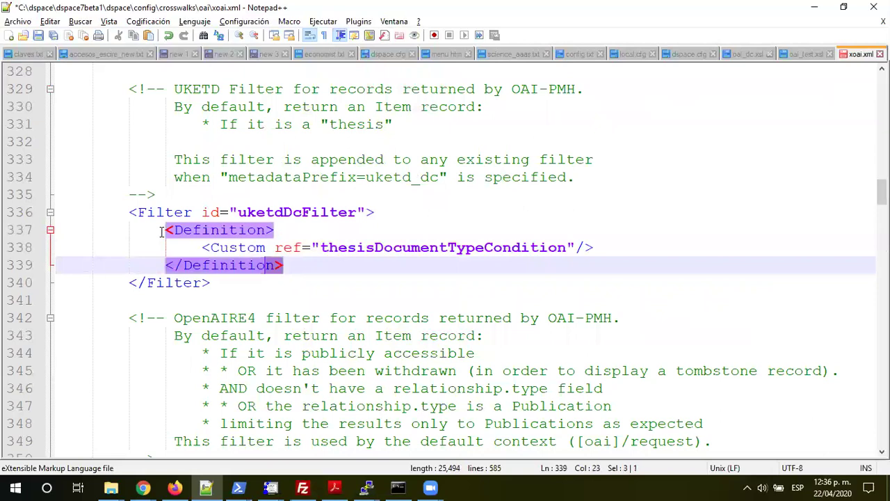
{"action": "left_click", "coordinate": [50, 213]}
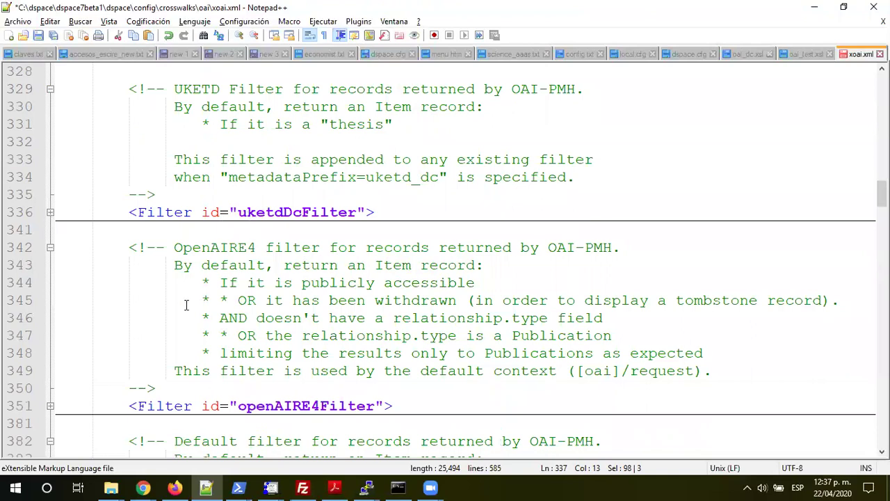
{"action": "scroll", "coordinate": [185, 304], "scroll_direction": "down", "scroll_amount": 8}
{"action": "left_click", "coordinate": [200, 195]}
Step: Replace testFilter's existing definition with the copied Definition block
{"action": "scroll", "coordinate": [270, 396], "scroll_direction": "down", "scroll_amount": 5}
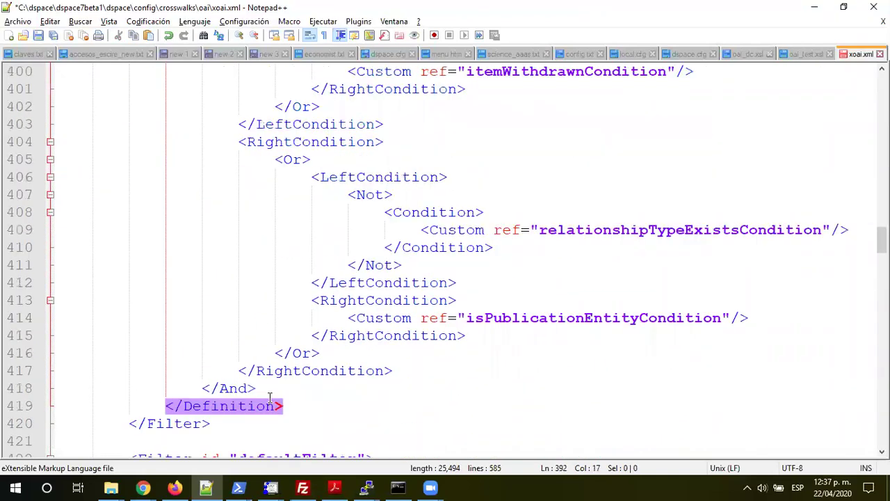
{"action": "scroll", "coordinate": [271, 396], "scroll_direction": "up", "scroll_amount": 6}
{"action": "left_click_drag", "start_coordinate": [166, 249], "coordinate": [320, 351]}
{"action": "key", "text": "Delete"}
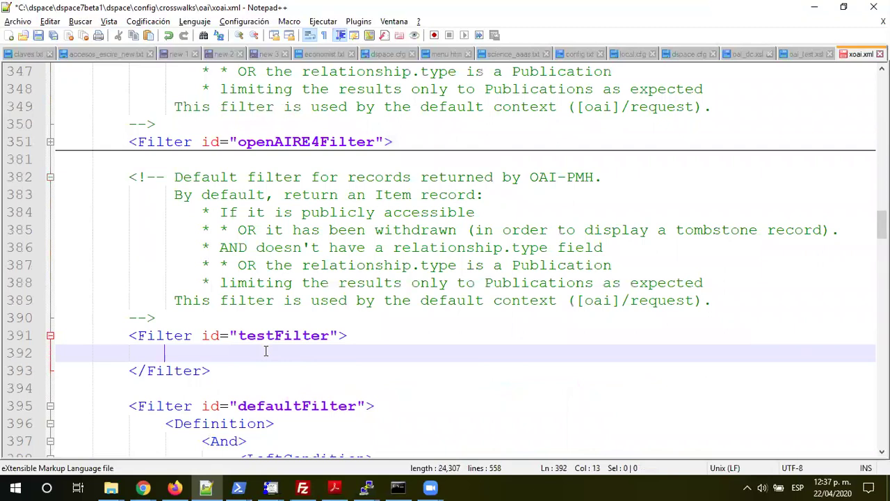
{"action": "key", "text": "ctrl+v"}
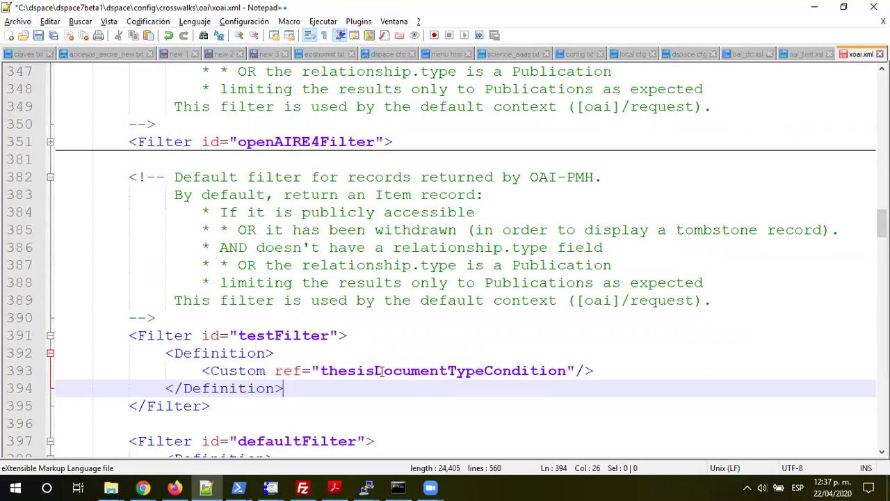
Step: Change the pasted condition reference from thesisDocumentTypeCondition to testTypeCondition
{"action": "left_click_drag", "start_coordinate": [448, 371], "coordinate": [324, 370]}
{"action": "type", "text": "test"}
{"action": "left_click", "coordinate": [358, 388]}
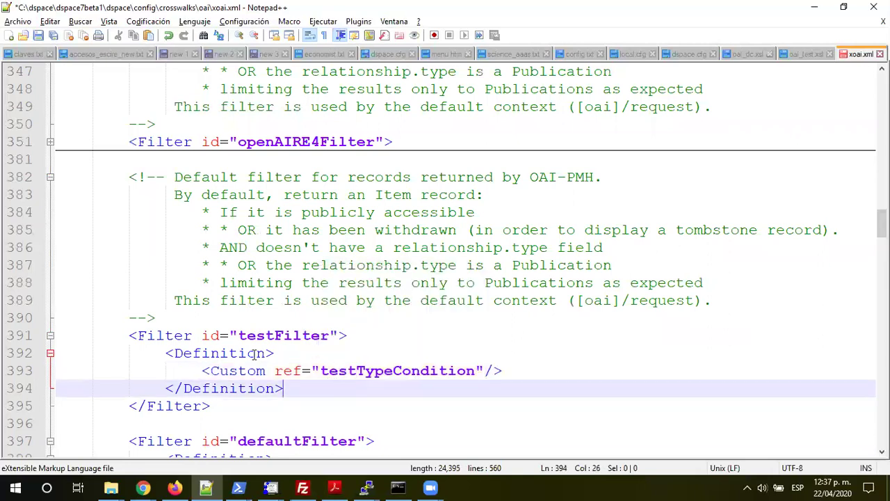
{"action": "scroll", "coordinate": [331, 306], "scroll_direction": "down", "scroll_amount": 4}
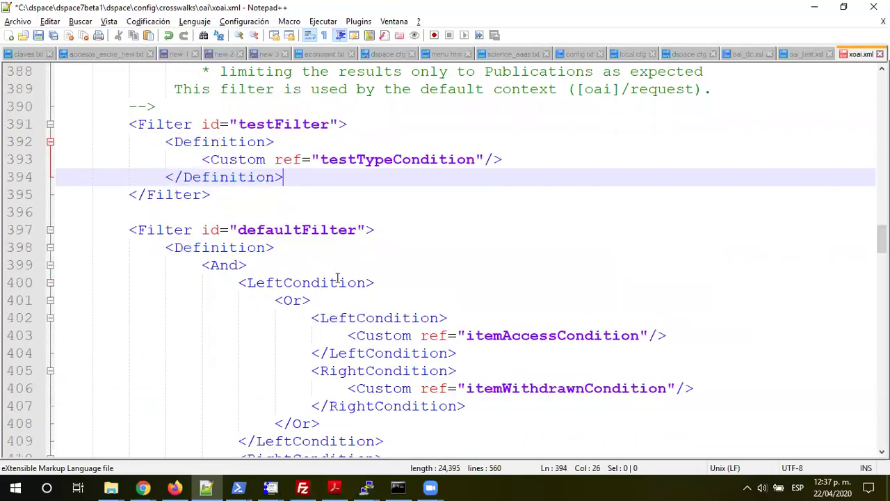
{"action": "scroll", "coordinate": [338, 278], "scroll_direction": "down", "scroll_amount": 12}
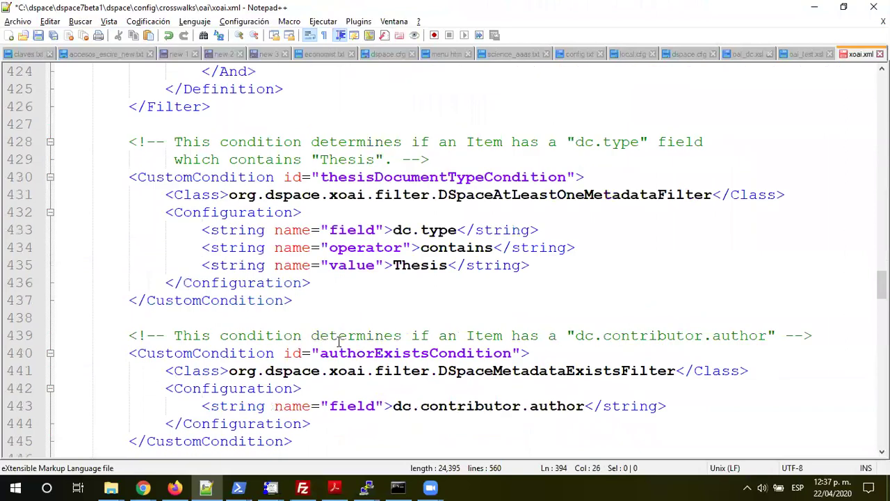
Step: Paste a copy of the thesisDocumentTypeCondition block directly below the original
{"action": "scroll", "coordinate": [341, 339], "scroll_direction": "up", "scroll_amount": 10}
{"action": "left_click", "coordinate": [49, 124]}
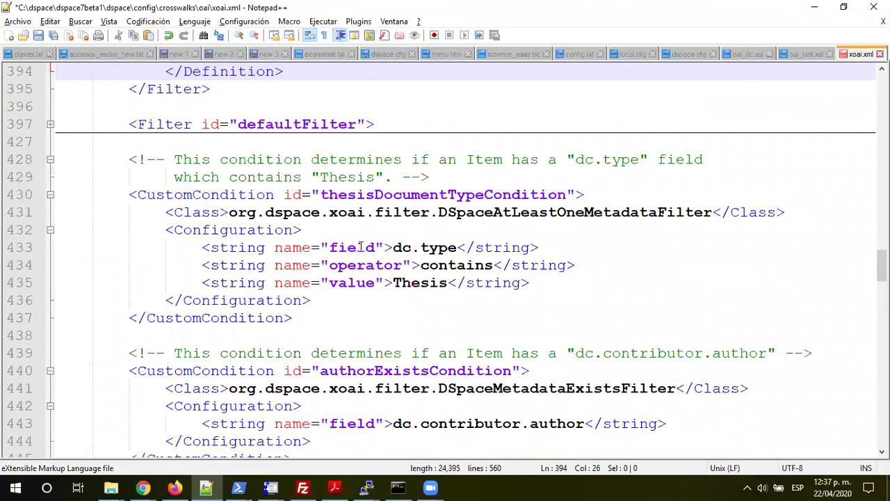
{"action": "left_click", "coordinate": [420, 194]}
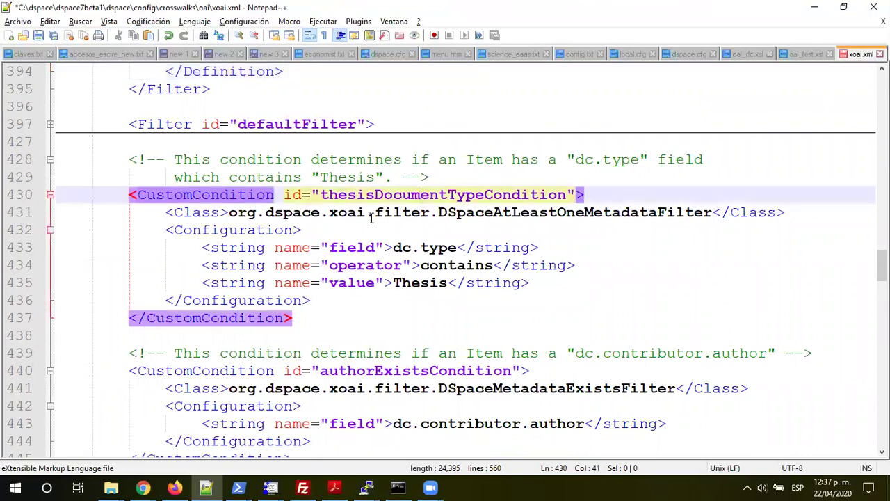
{"action": "left_click_drag", "start_coordinate": [292, 318], "coordinate": [132, 201]}
{"action": "key", "text": "ctrl+c"}
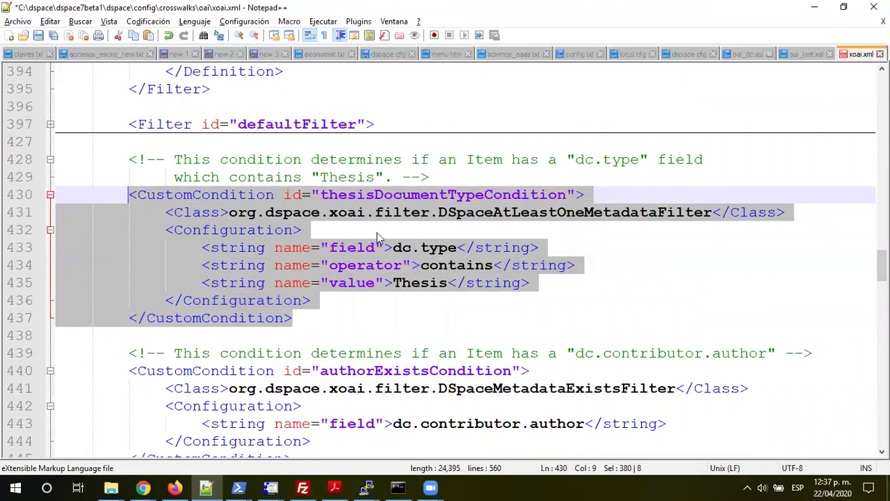
{"action": "left_click", "coordinate": [329, 317]}
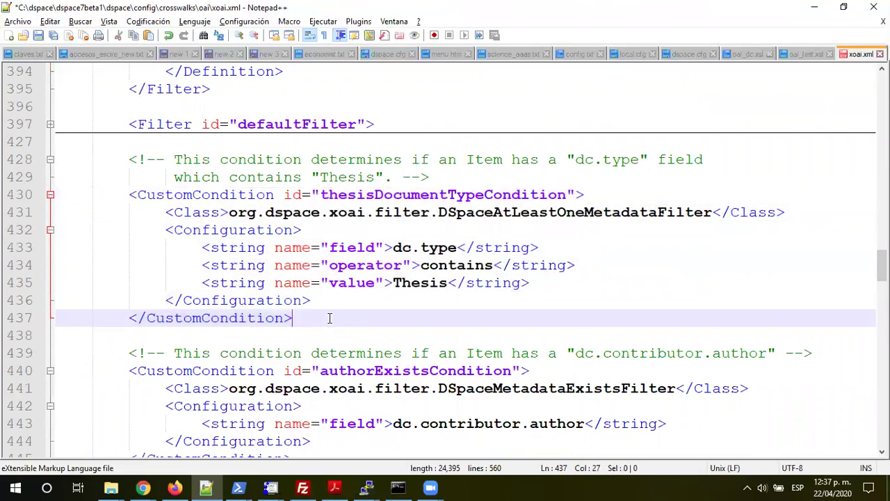
{"action": "key", "text": "Return"}
{"action": "key", "text": "Return"}
{"action": "key", "text": "ctrl+v"}
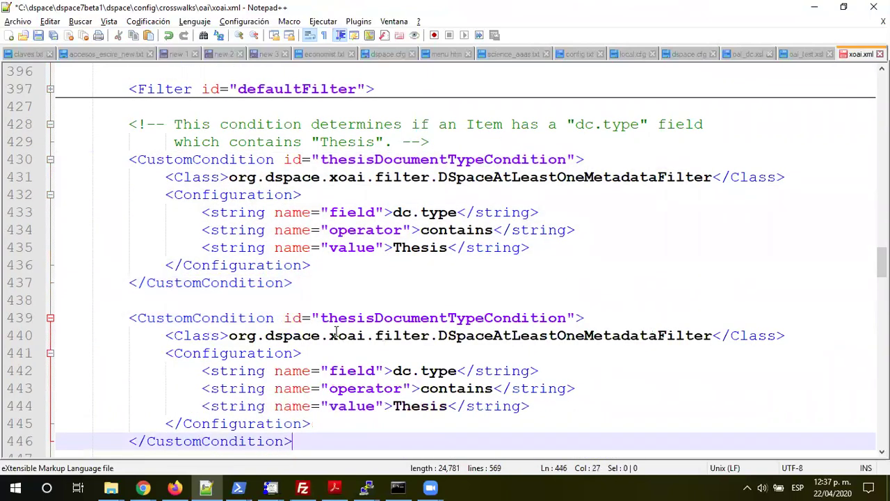
Step: Rename the copied condition's id to testTypeCondition
{"action": "left_click_drag", "start_coordinate": [321, 317], "coordinate": [450, 310]}
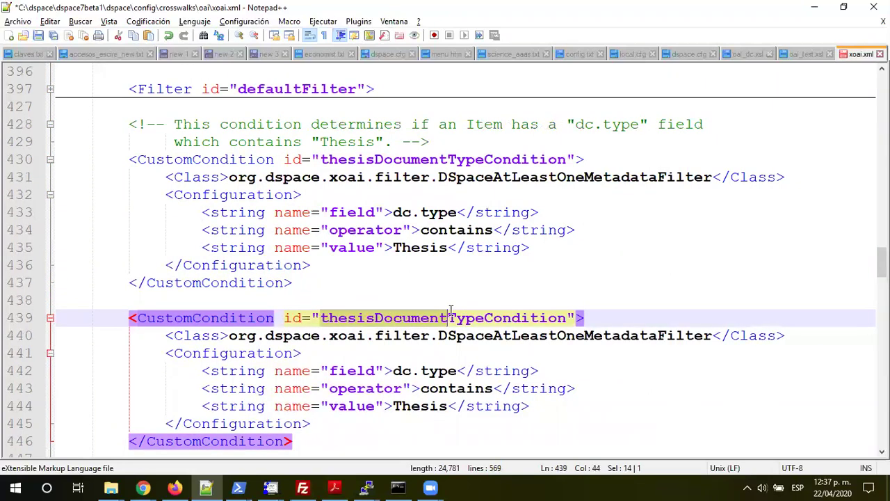
{"action": "type", "text": "test"}
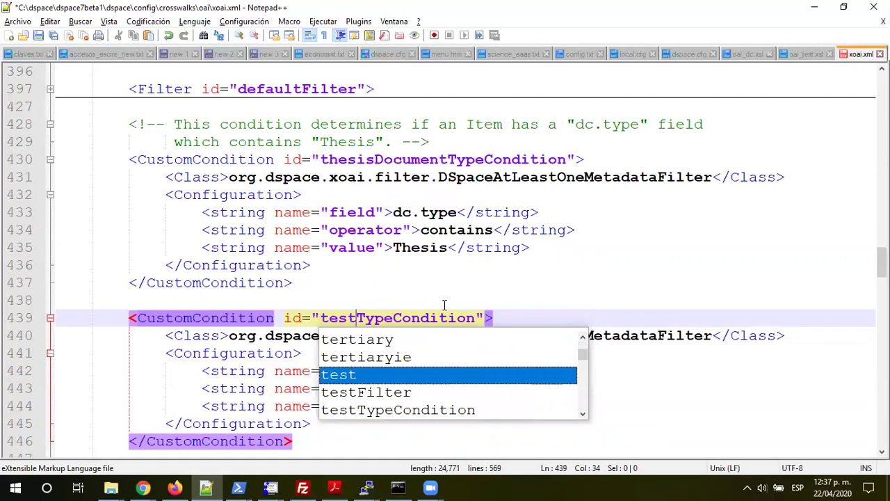
{"action": "left_click", "coordinate": [444, 303]}
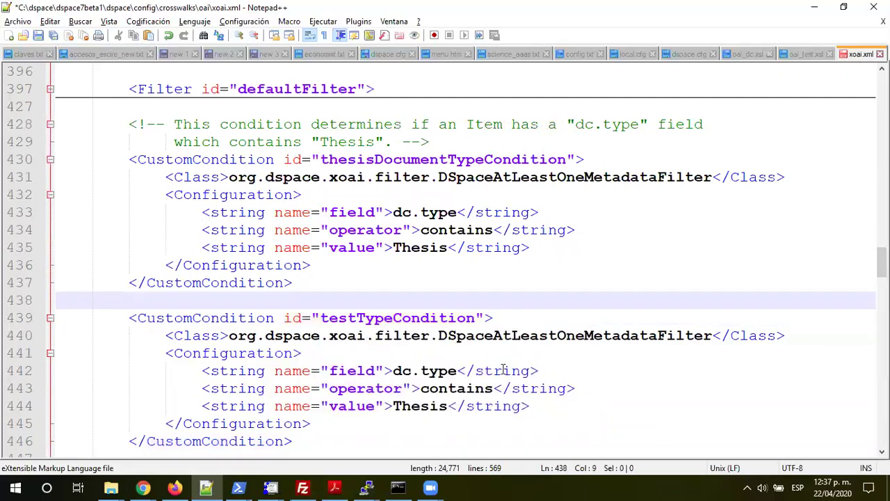
{"action": "scroll", "coordinate": [455, 292], "scroll_direction": "down", "scroll_amount": 2}
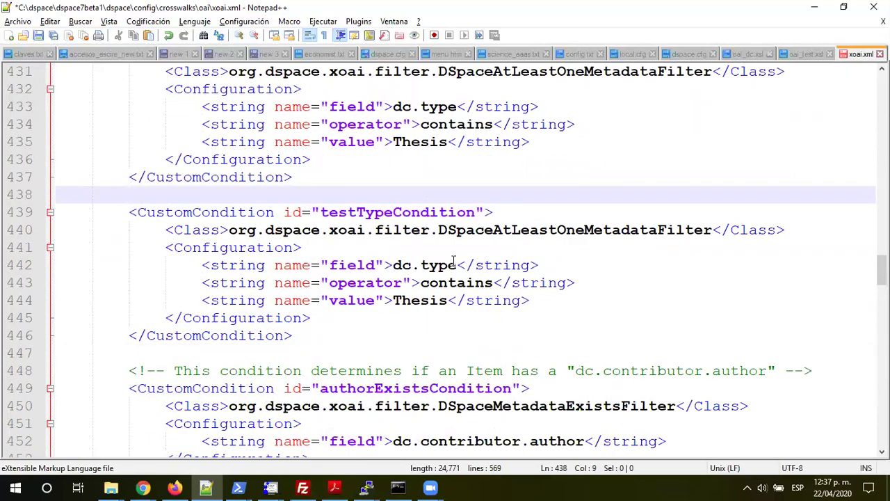
{"action": "left_click", "coordinate": [456, 262]}
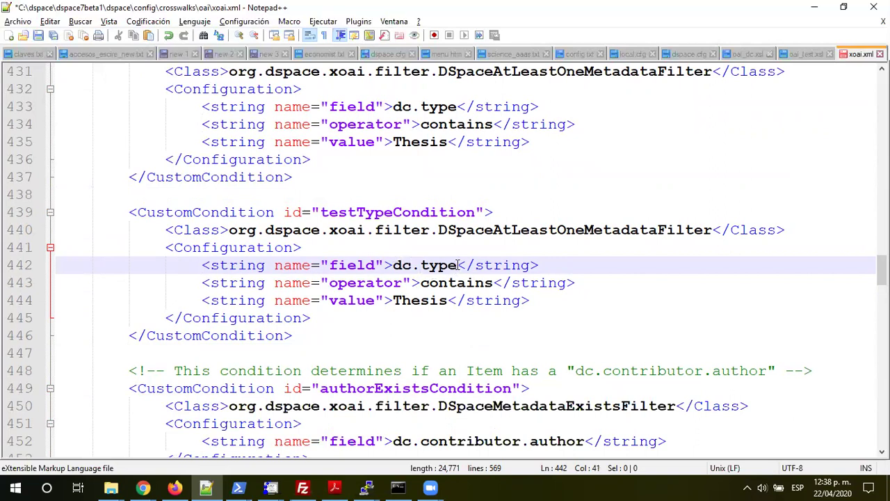
Step: Change the field on line 442 from type to rigths and the value on line 444 from Thesis to embargoed
{"action": "left_click_drag", "start_coordinate": [457, 264], "coordinate": [420, 265]}
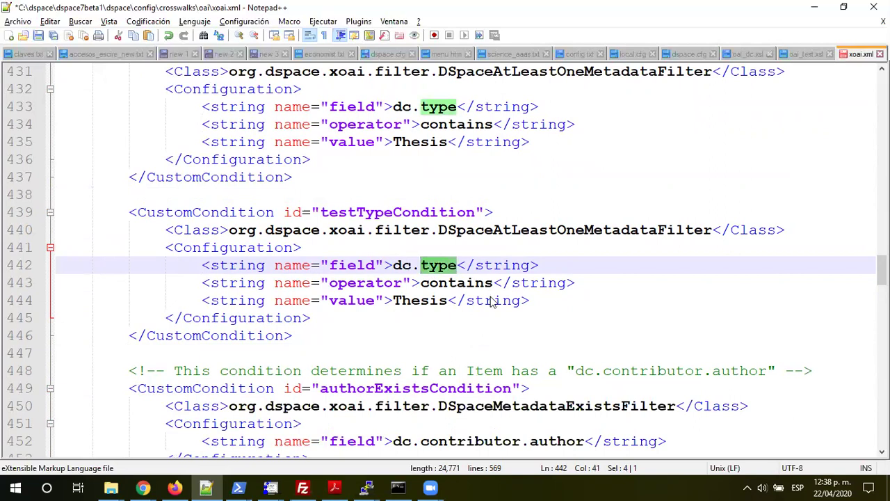
{"action": "type", "text": "ri"}
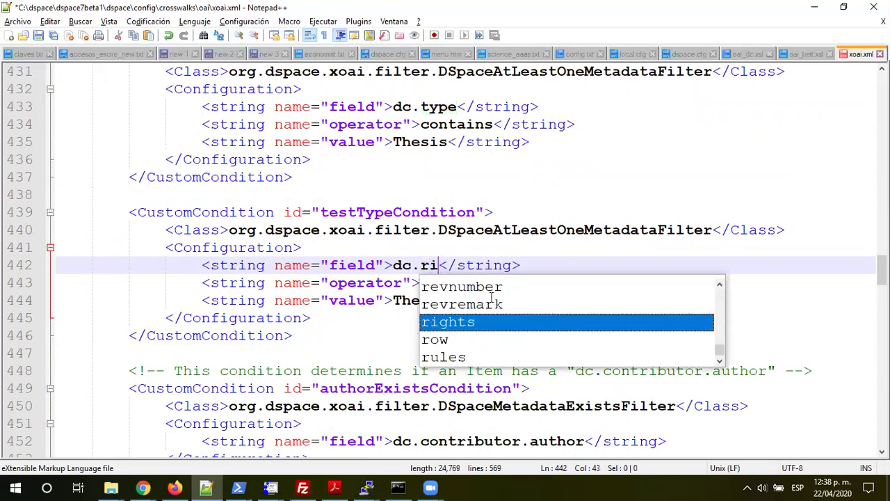
{"action": "type", "text": "gths"}
{"action": "left_click", "coordinate": [452, 300]}
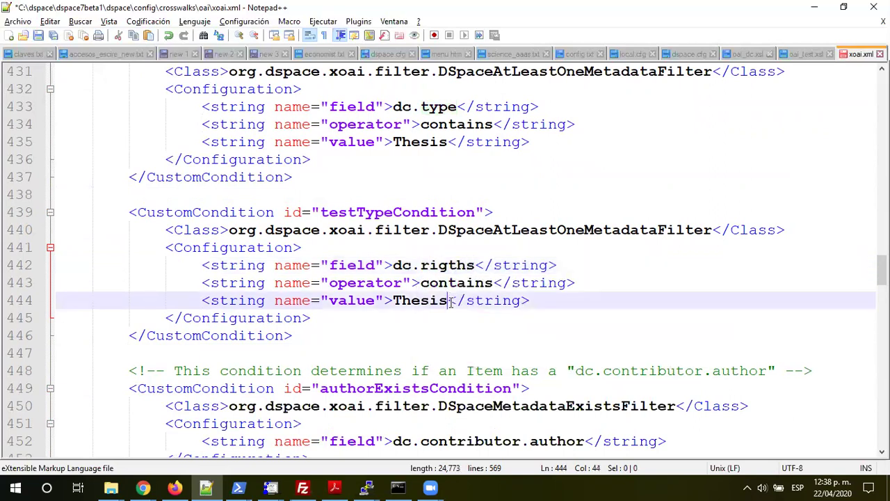
{"action": "left_click", "coordinate": [397, 301], "text": "shift"}
{"action": "key", "text": "shift+Left"}
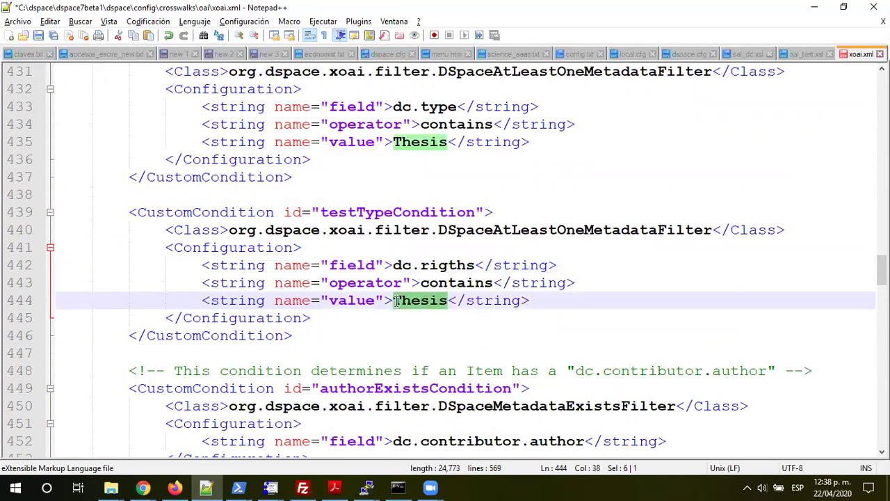
{"action": "type", "text": "e"}
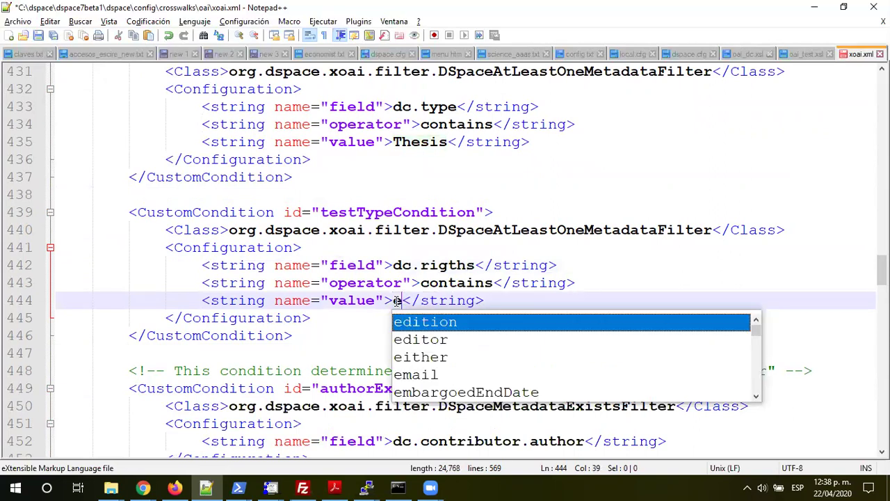
{"action": "type", "text": "mbarg"}
{"action": "key", "text": "Return"}
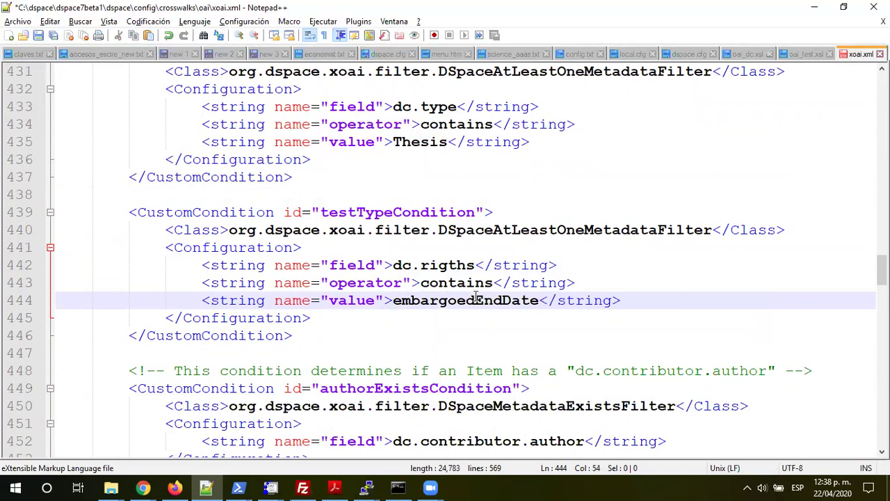
{"action": "left_click_drag", "start_coordinate": [473, 301], "coordinate": [539, 301]}
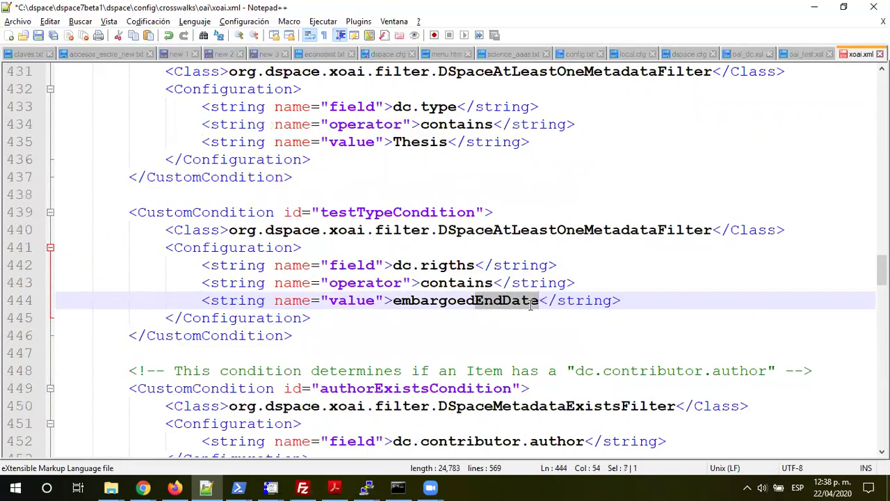
{"action": "key", "text": "BackSpace"}
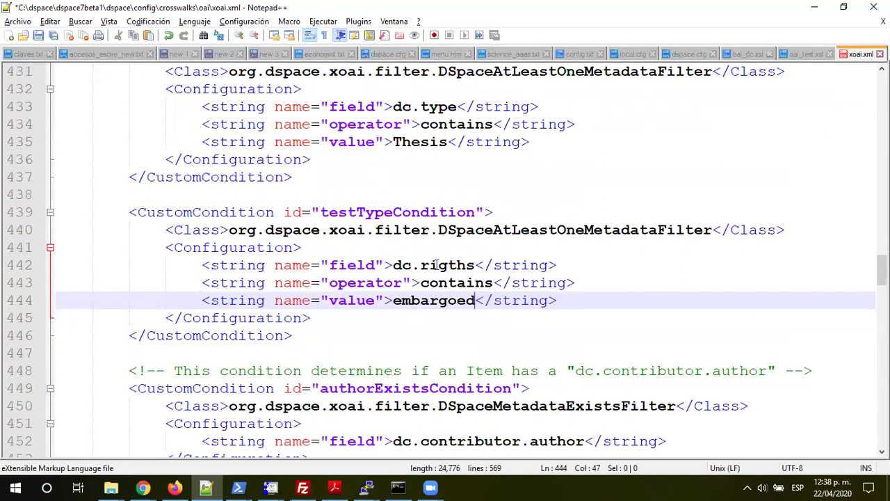
Step: Highlight dc.rigths and embargoed to check them, then save xoai.xml
{"action": "left_click_drag", "start_coordinate": [394, 265], "coordinate": [475, 265]}
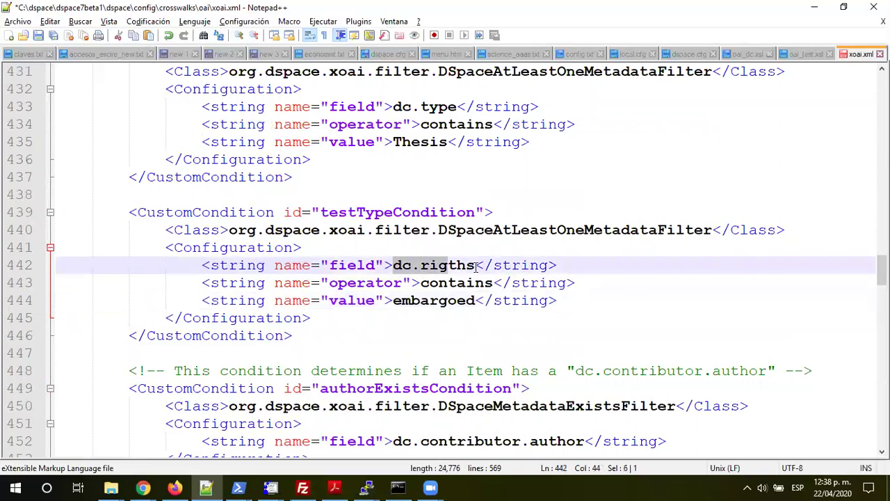
{"action": "left_click_drag", "start_coordinate": [395, 301], "coordinate": [470, 313]}
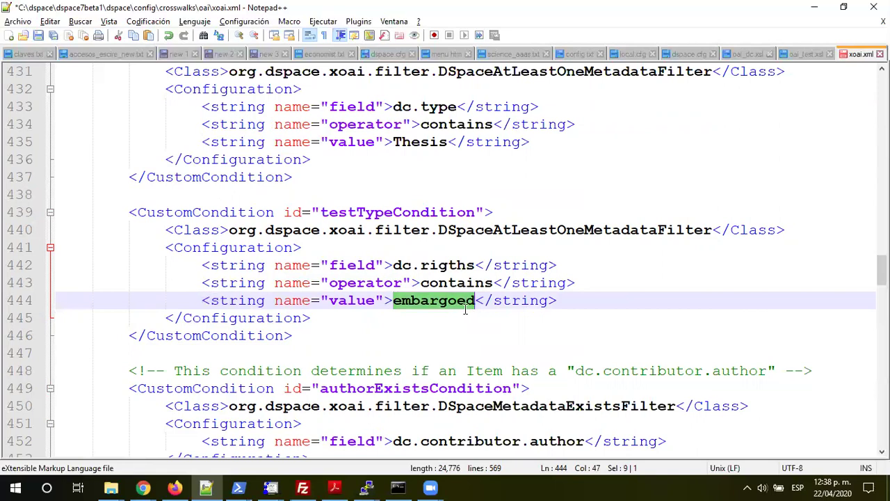
{"action": "key", "text": "ctrl+s"}
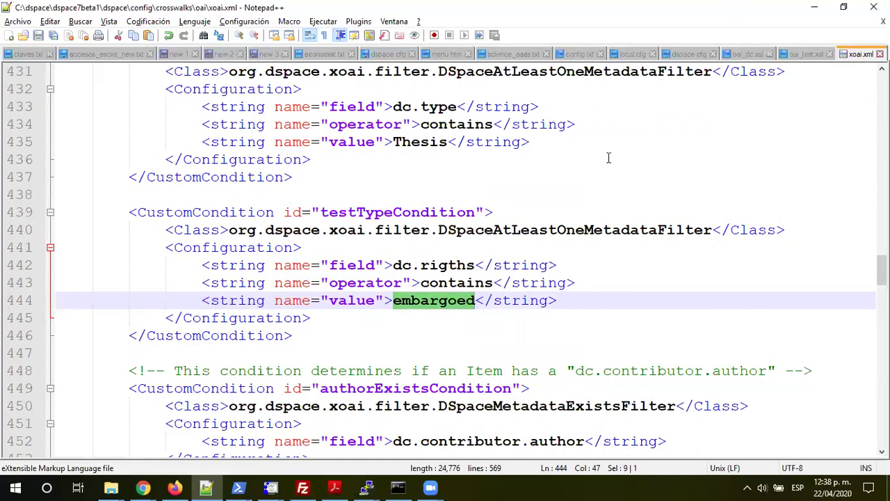
{"action": "key", "text": "alt+Tab"}
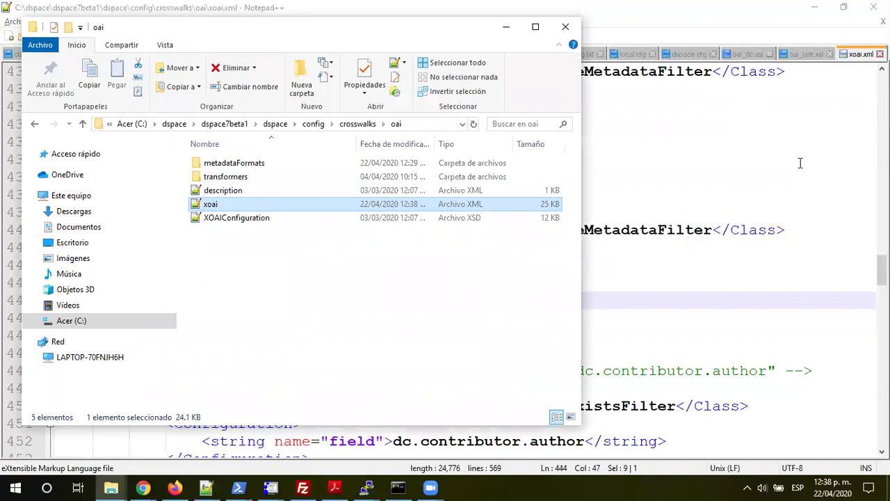
Step: In the oai folder's metadataFormats, open oai_test.xsl with Edit with Notepad++
{"action": "key", "text": "alt+Tab"}
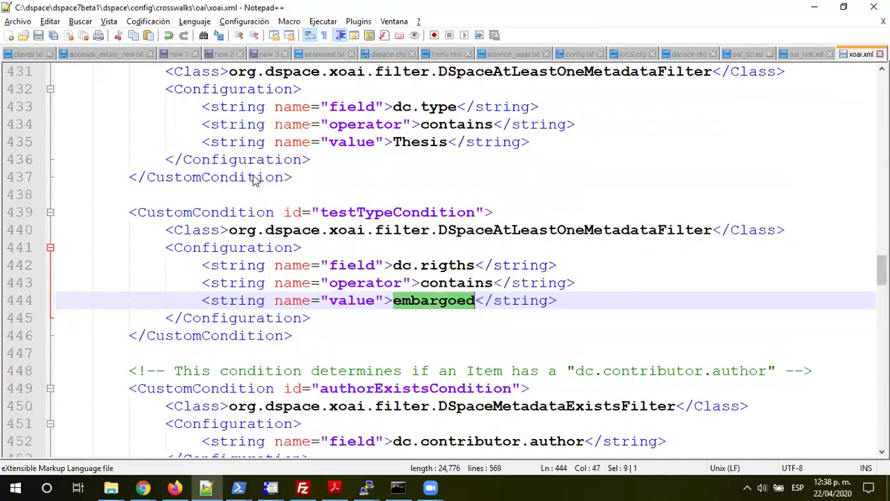
{"action": "key", "text": "alt+Tab"}
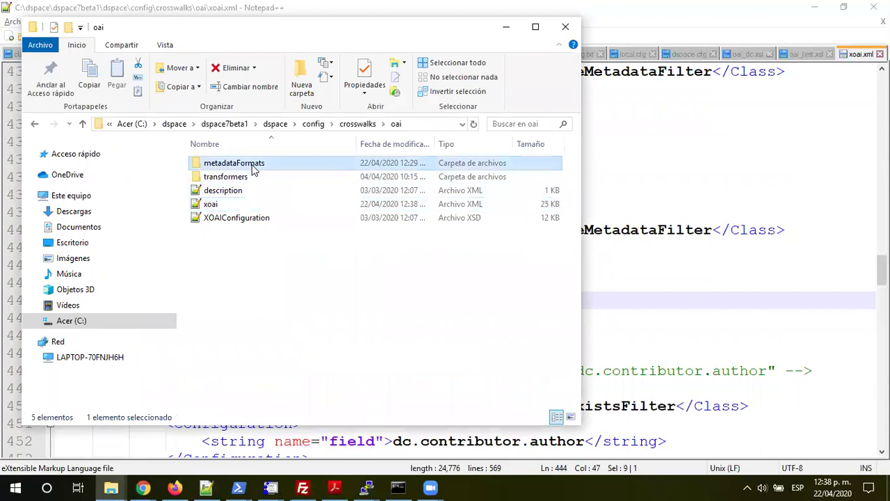
{"action": "double_click", "coordinate": [249, 167]}
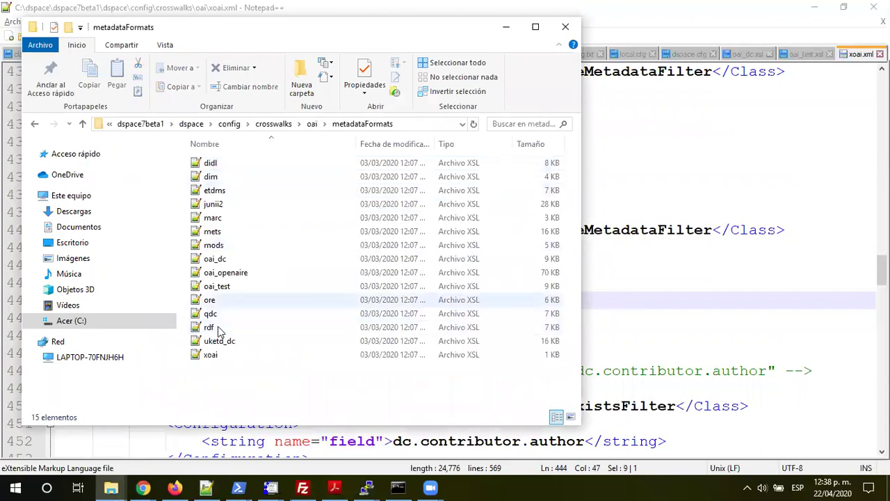
{"action": "left_click", "coordinate": [240, 261]}
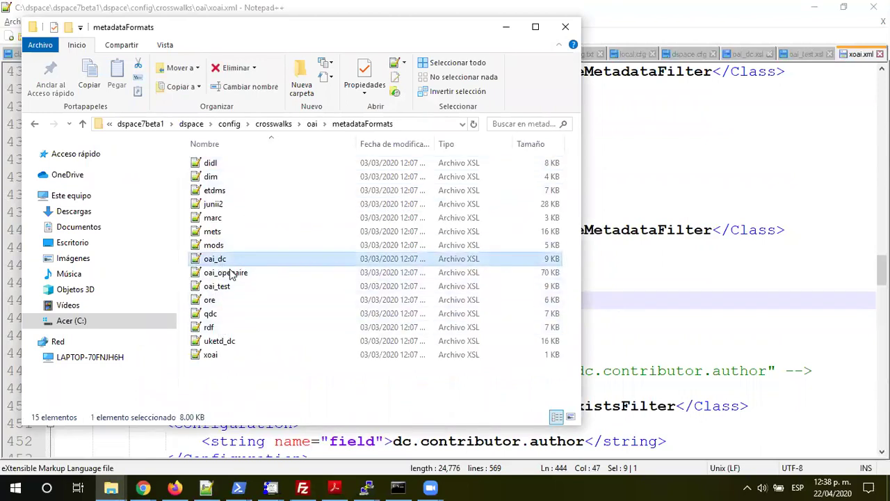
{"action": "left_click", "coordinate": [235, 287]}
{"action": "right_click", "coordinate": [237, 286]}
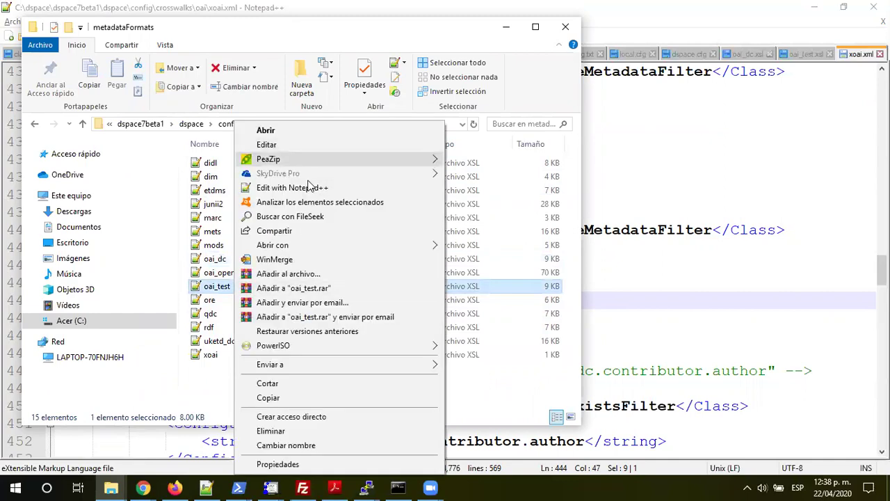
{"action": "left_click", "coordinate": [311, 182]}
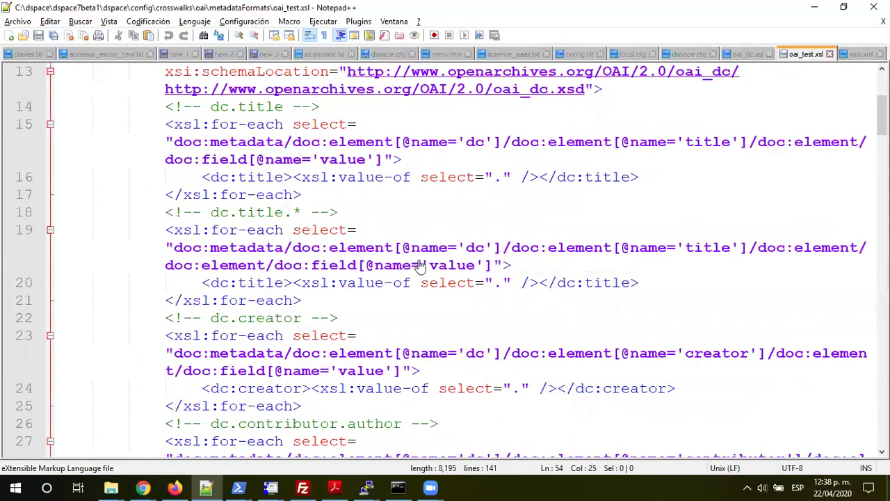
{"action": "scroll", "coordinate": [418, 267], "scroll_direction": "up", "scroll_amount": 4}
{"action": "scroll", "coordinate": [254, 274], "scroll_direction": "down", "scroll_amount": 1}
{"action": "scroll", "coordinate": [254, 275], "scroll_direction": "down", "scroll_amount": 1}
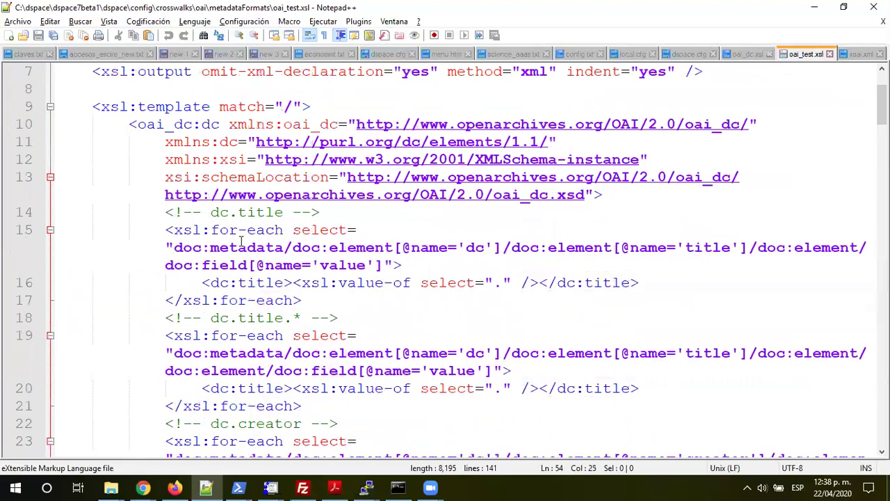
{"action": "left_click", "coordinate": [243, 315]}
{"action": "key", "text": "Down"}
{"action": "key", "text": "Down"}
{"action": "key", "text": "Down"}
{"action": "key", "text": "Down"}
{"action": "key", "text": "Down"}
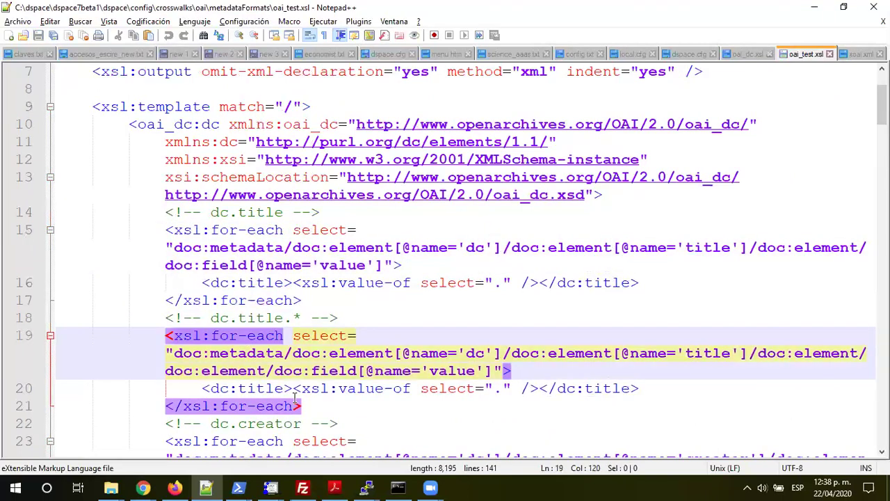
{"action": "scroll", "coordinate": [297, 384], "scroll_direction": "down", "scroll_amount": 16}
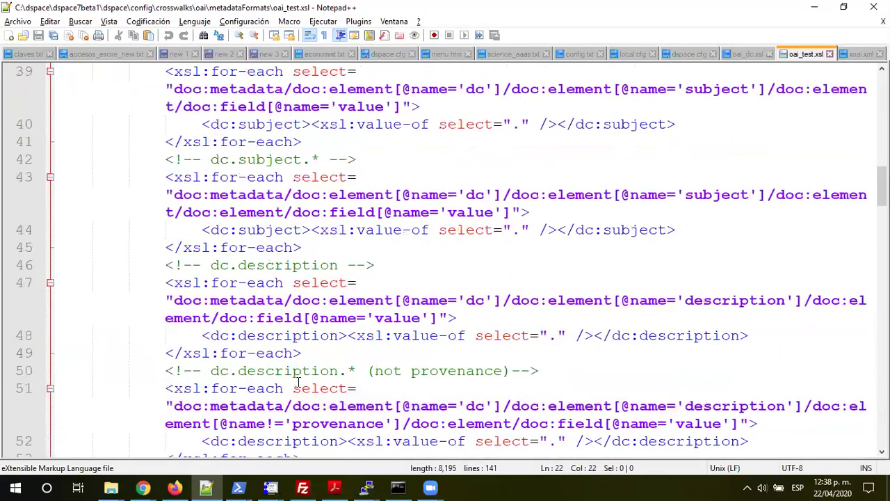
{"action": "scroll", "coordinate": [292, 376], "scroll_direction": "down", "scroll_amount": 10}
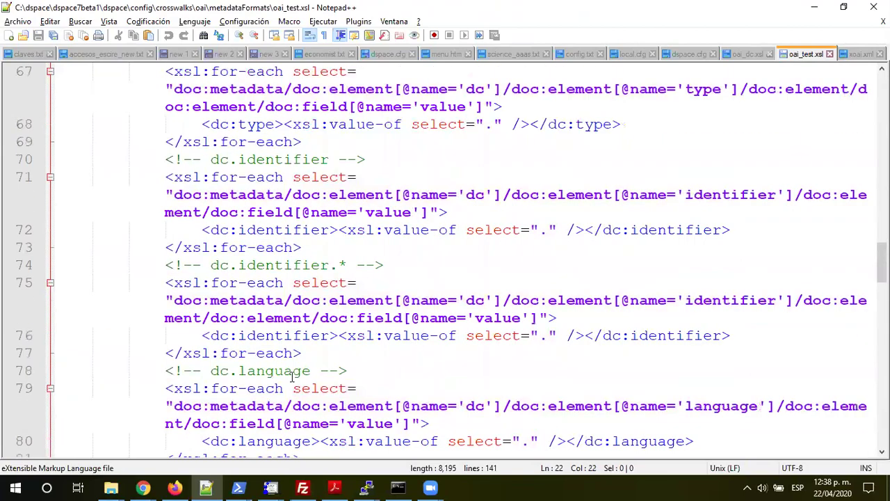
{"action": "scroll", "coordinate": [292, 375], "scroll_direction": "down", "scroll_amount": 3}
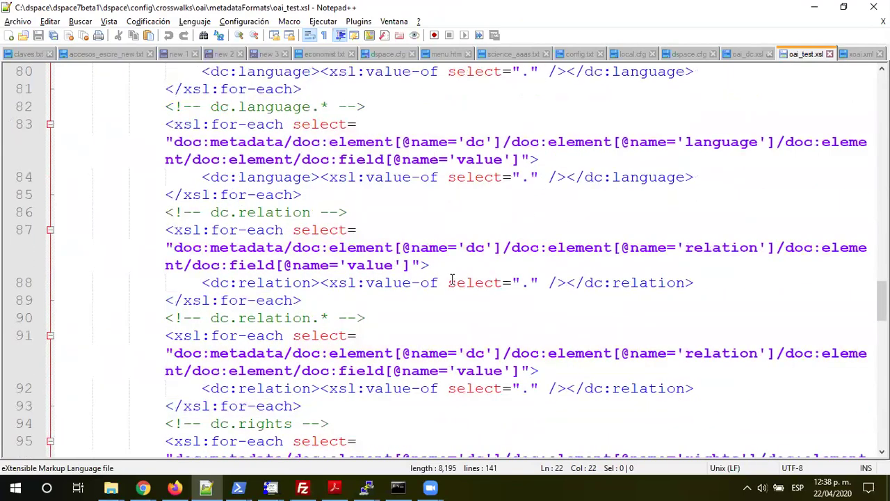
{"action": "scroll", "coordinate": [449, 237], "scroll_direction": "down", "scroll_amount": 4}
{"action": "scroll", "coordinate": [382, 243], "scroll_direction": "up", "scroll_amount": 15}
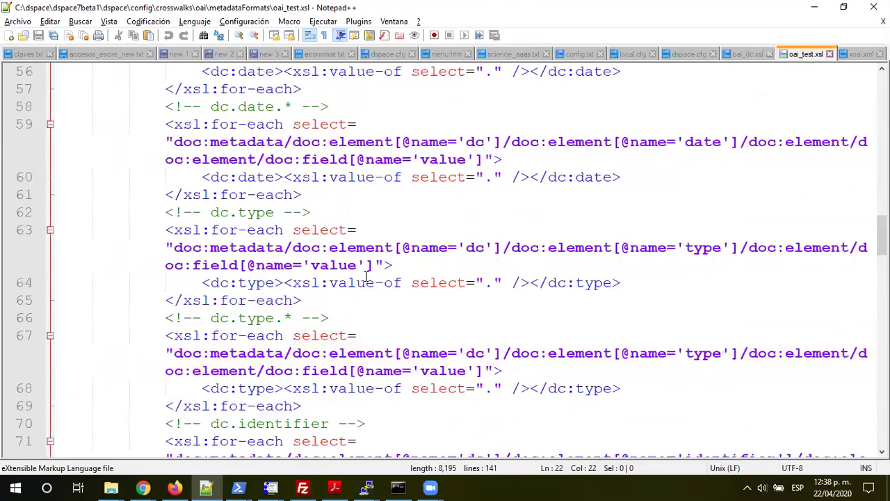
{"action": "scroll", "coordinate": [333, 251], "scroll_direction": "up", "scroll_amount": 10}
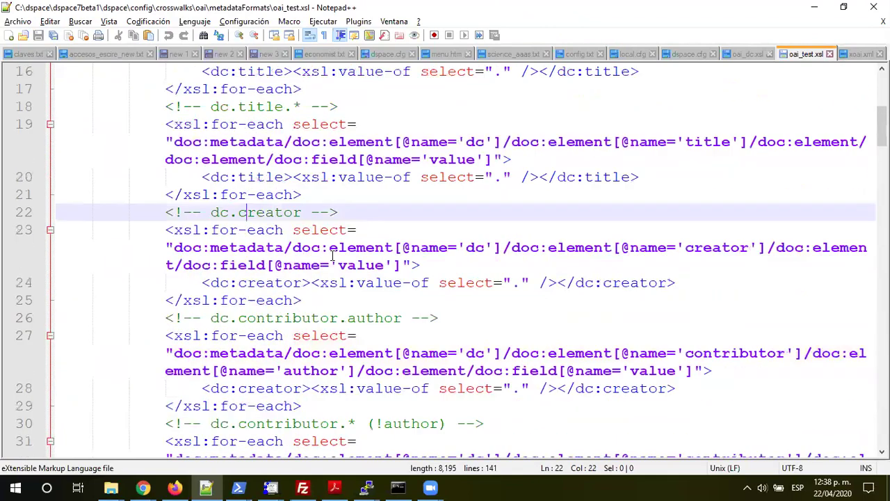
{"action": "scroll", "coordinate": [347, 306], "scroll_direction": "down", "scroll_amount": 1}
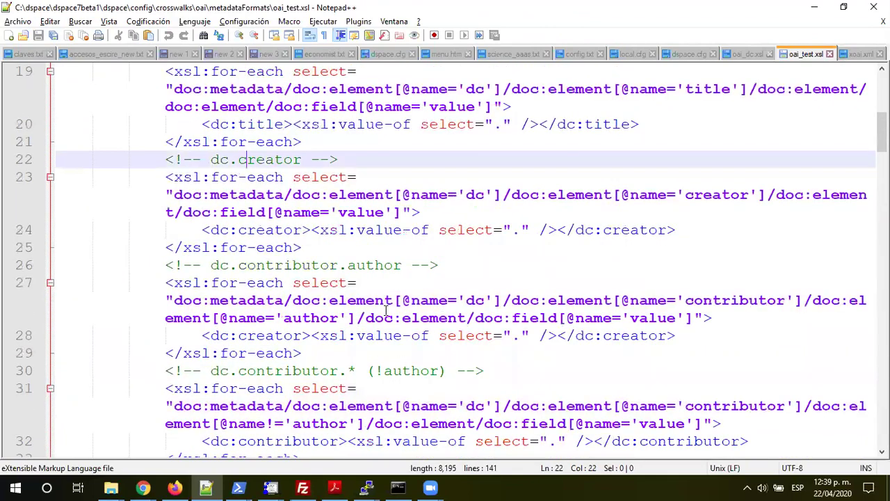
{"action": "left_click", "coordinate": [465, 304]}
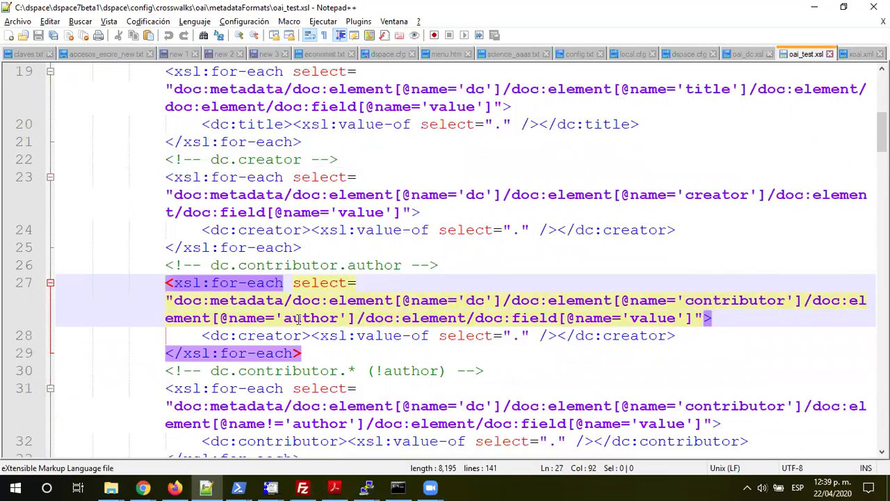
{"action": "left_click_drag", "start_coordinate": [283, 318], "coordinate": [342, 318]}
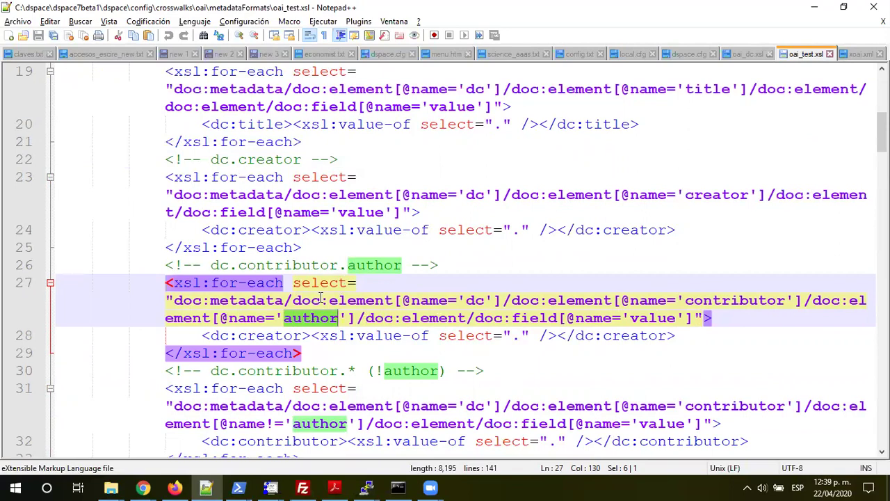
{"action": "left_click", "coordinate": [247, 325]}
{"action": "left_click_drag", "start_coordinate": [303, 353], "coordinate": [165, 283]}
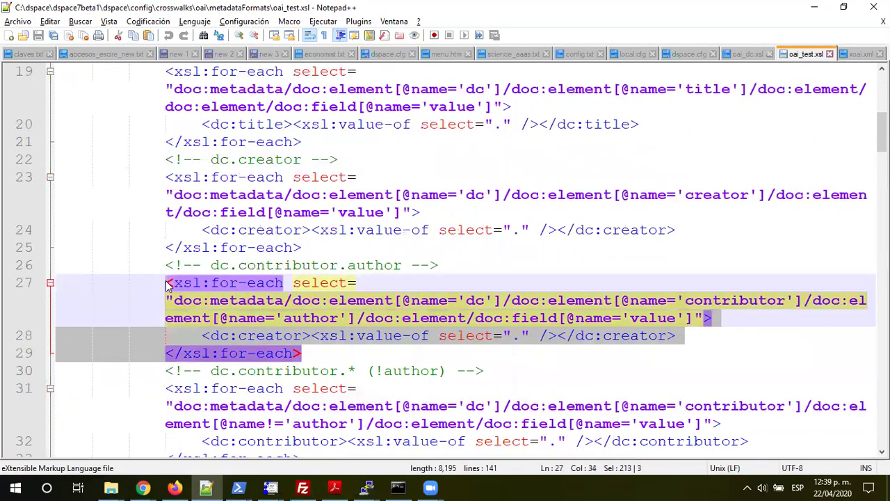
{"action": "scroll", "coordinate": [295, 304], "scroll_direction": "up", "scroll_amount": 2}
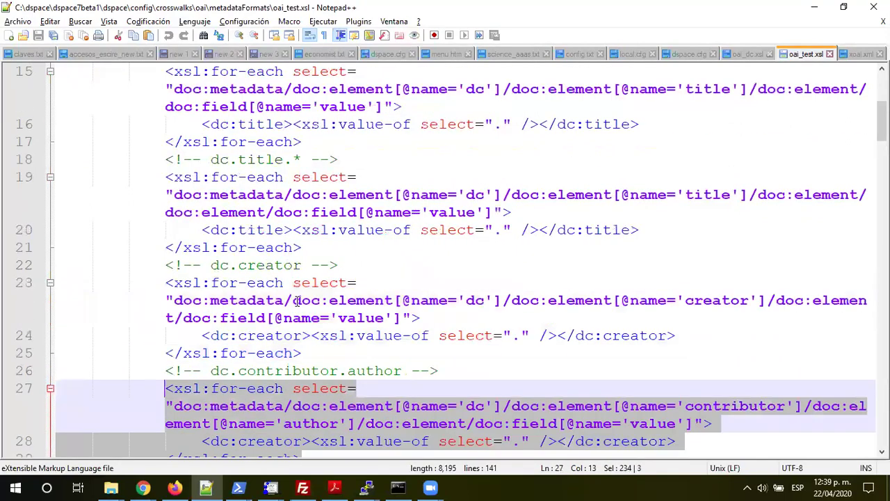
{"action": "scroll", "coordinate": [297, 301], "scroll_direction": "up", "scroll_amount": 5}
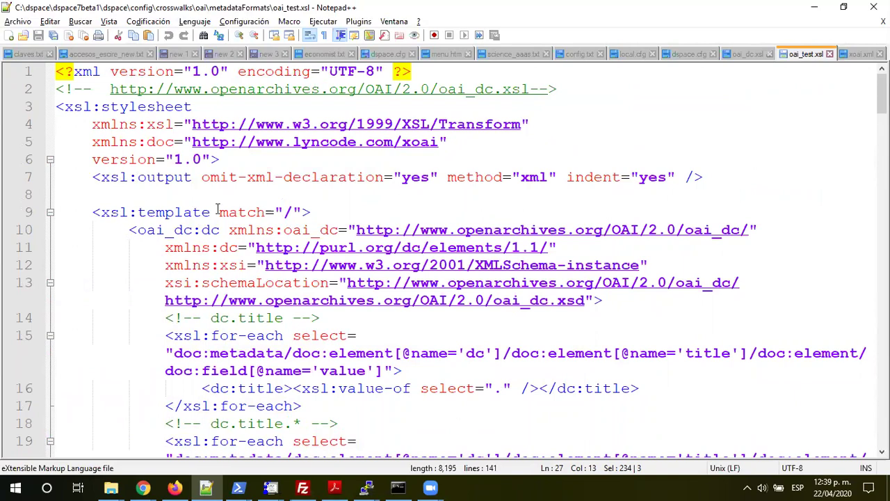
{"action": "scroll", "coordinate": [376, 327], "scroll_direction": "down", "scroll_amount": 7}
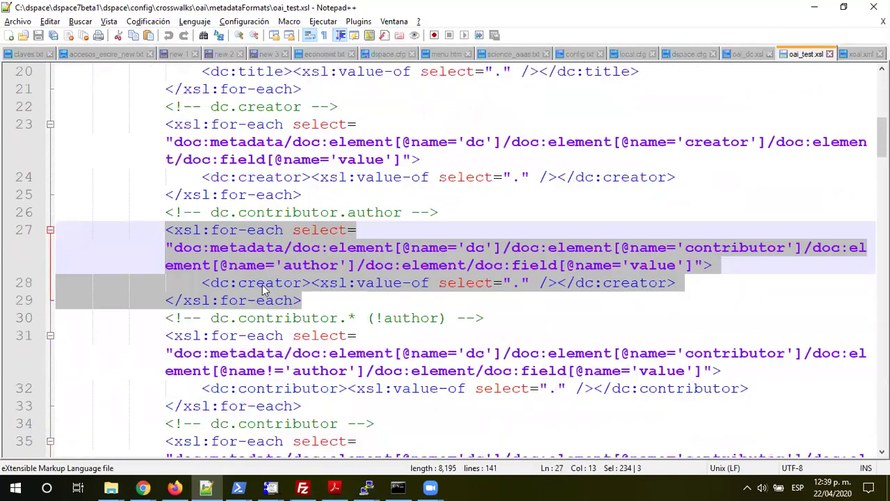
{"action": "scroll", "coordinate": [351, 300], "scroll_direction": "down", "scroll_amount": 3}
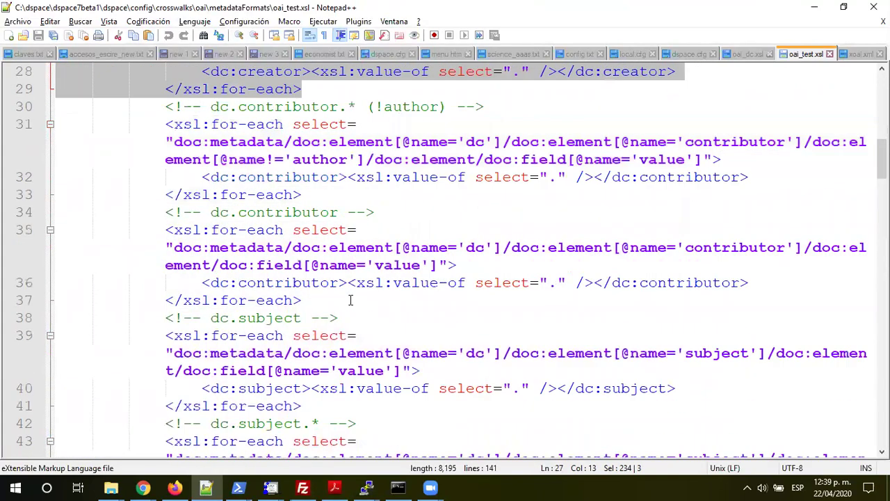
{"action": "scroll", "coordinate": [351, 300], "scroll_direction": "down", "scroll_amount": 14}
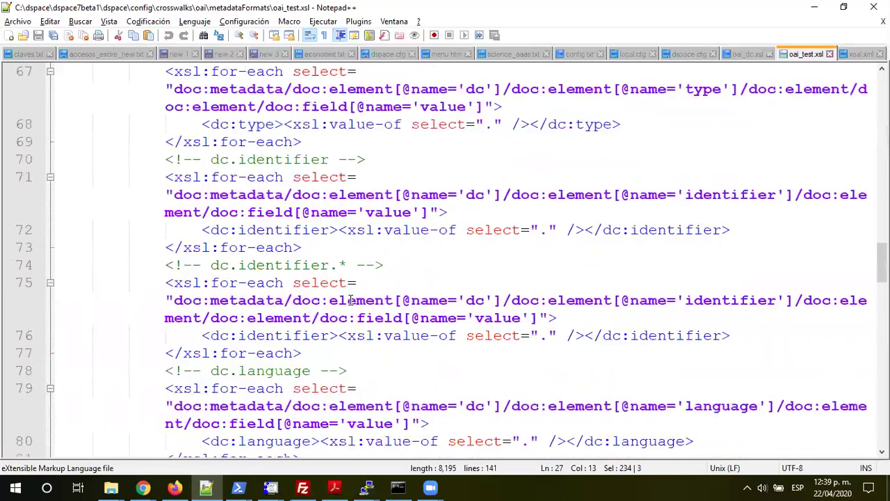
{"action": "scroll", "coordinate": [351, 300], "scroll_direction": "down", "scroll_amount": 17}
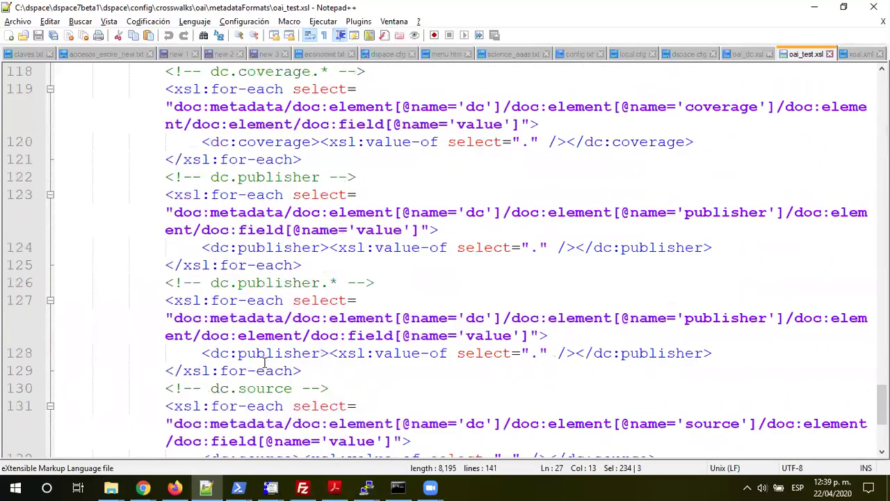
{"action": "scroll", "coordinate": [264, 362], "scroll_direction": "down", "scroll_amount": 3}
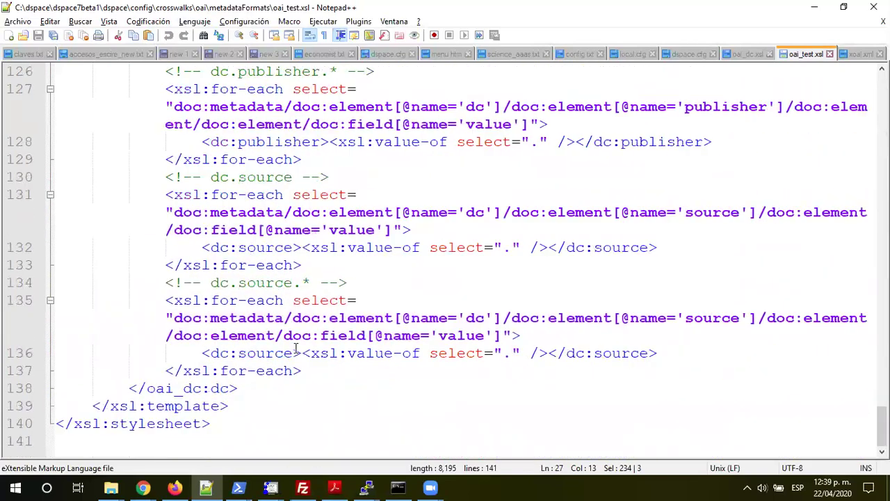
{"action": "left_click", "coordinate": [266, 370]}
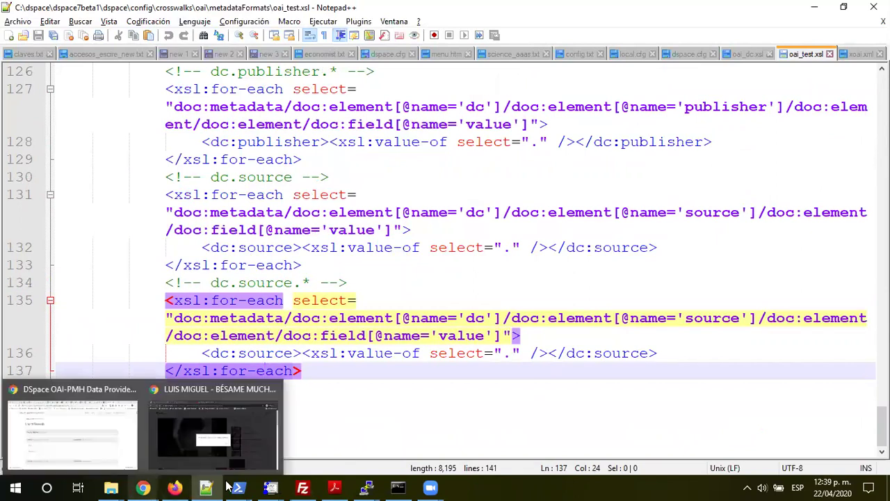
{"action": "left_click", "coordinate": [70, 428]}
{"action": "left_click", "coordinate": [206, 487]}
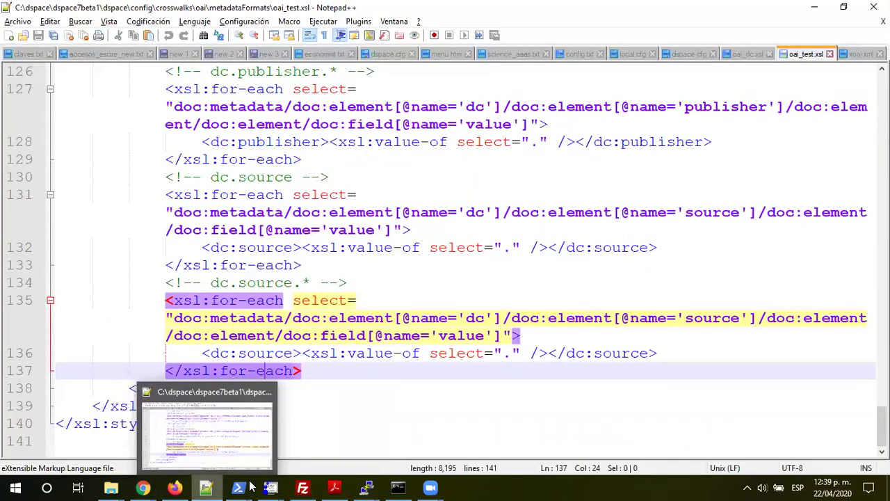
{"action": "mouse_move", "coordinate": [431, 487]}
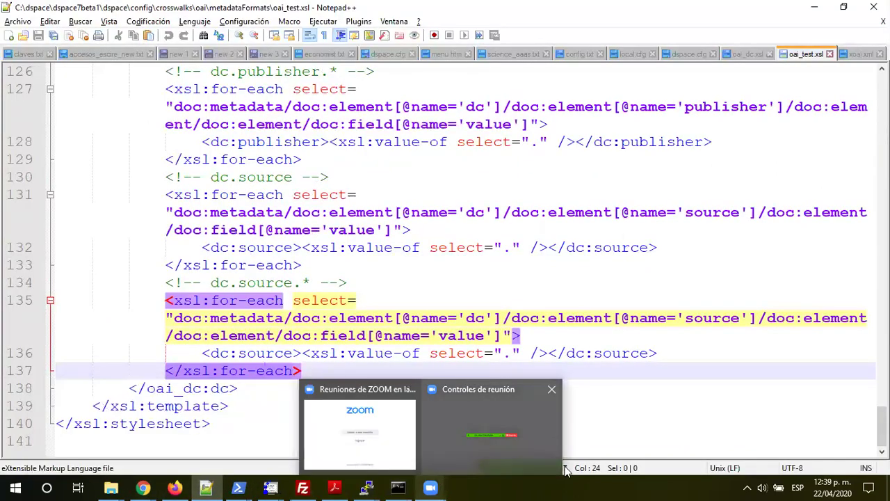
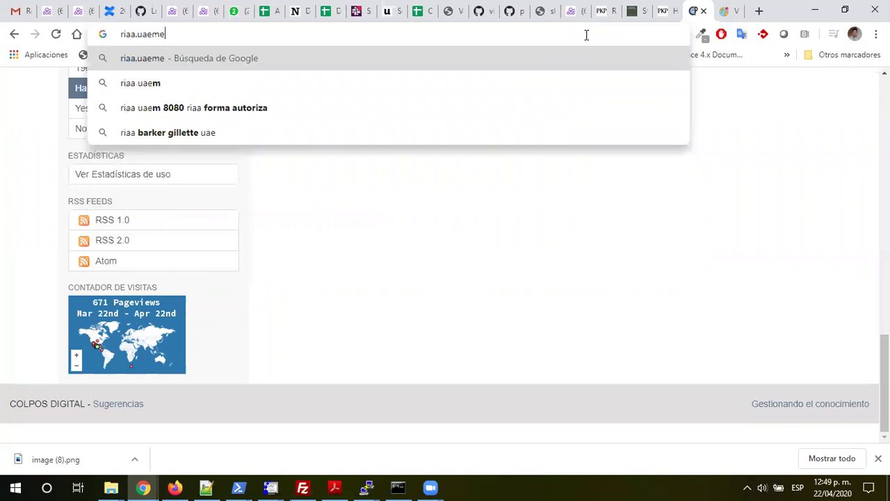
Step: Finish typing the riaa.uaem.mx address in Chrome's address bar
{"action": "type", "text": "."}
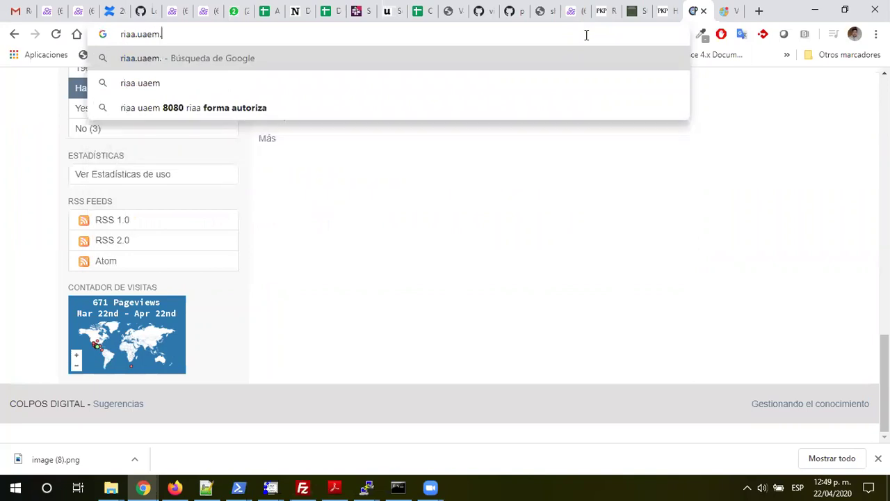
{"action": "type", "text": "mx"}
Step: Load riaa.uaem.mx and highlight the DSpace software copyright line in its footer
{"action": "key", "text": "Return"}
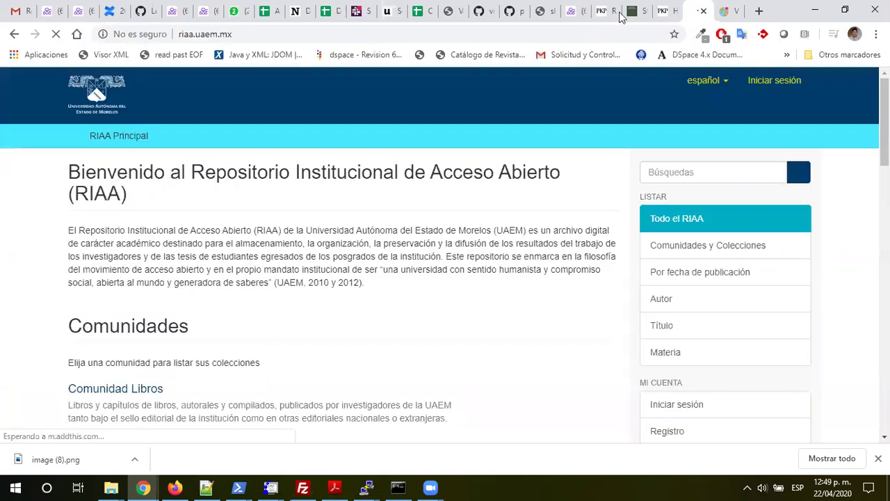
{"action": "scroll", "coordinate": [454, 271], "scroll_direction": "down", "scroll_amount": 15}
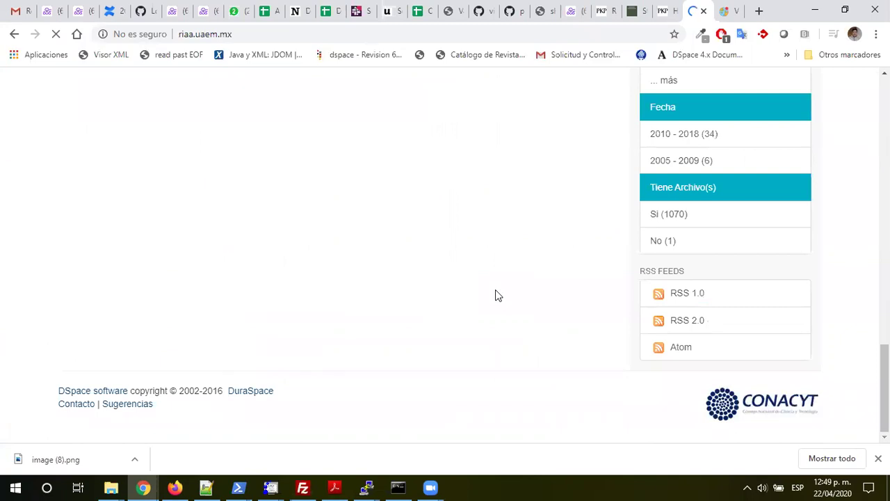
{"action": "left_click_drag", "start_coordinate": [58, 390], "coordinate": [280, 393]}
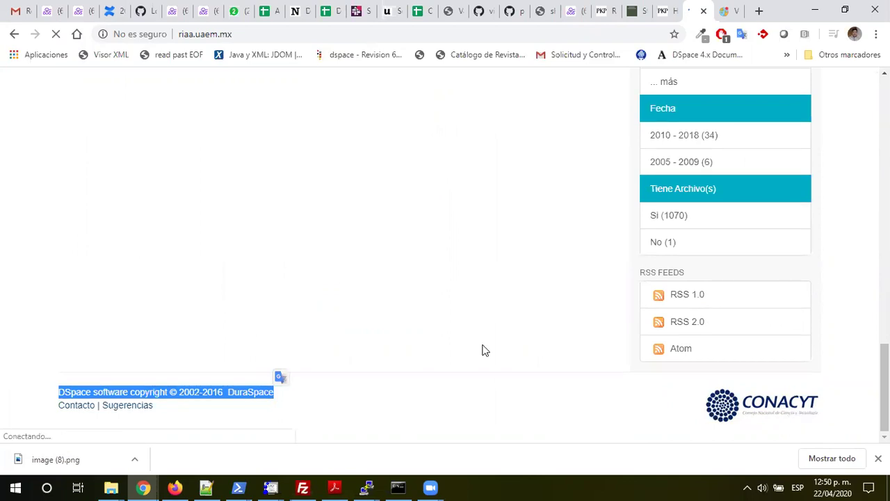
{"action": "scroll", "coordinate": [483, 350], "scroll_direction": "up", "scroll_amount": 12}
{"action": "scroll", "coordinate": [479, 351], "scroll_direction": "up", "scroll_amount": 4}
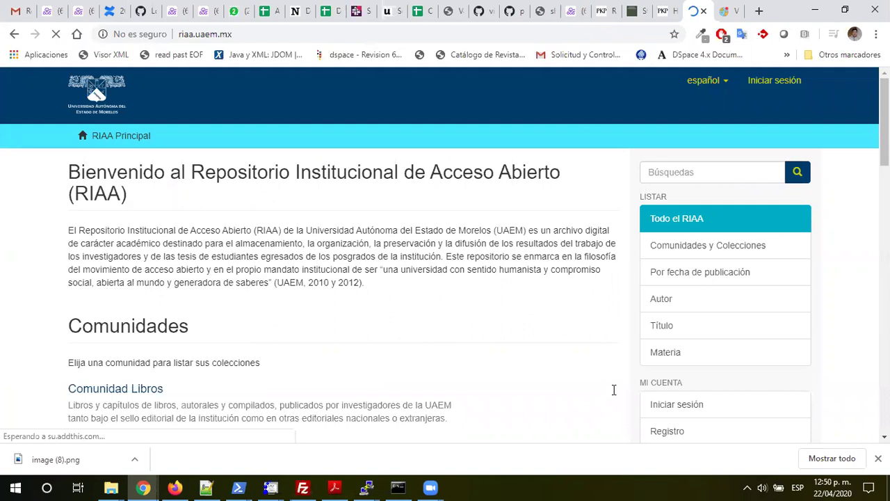
{"action": "scroll", "coordinate": [418, 341], "scroll_direction": "down", "scroll_amount": 15}
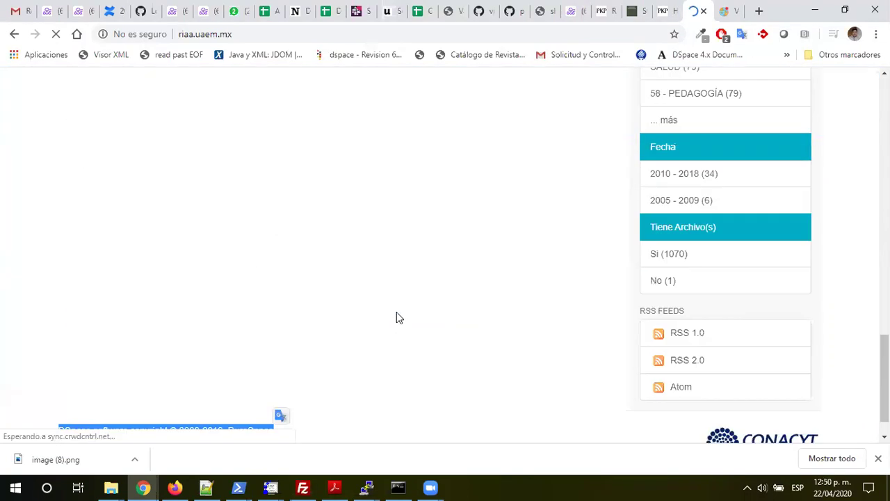
{"action": "scroll", "coordinate": [825, 174], "scroll_direction": "up", "scroll_amount": 15}
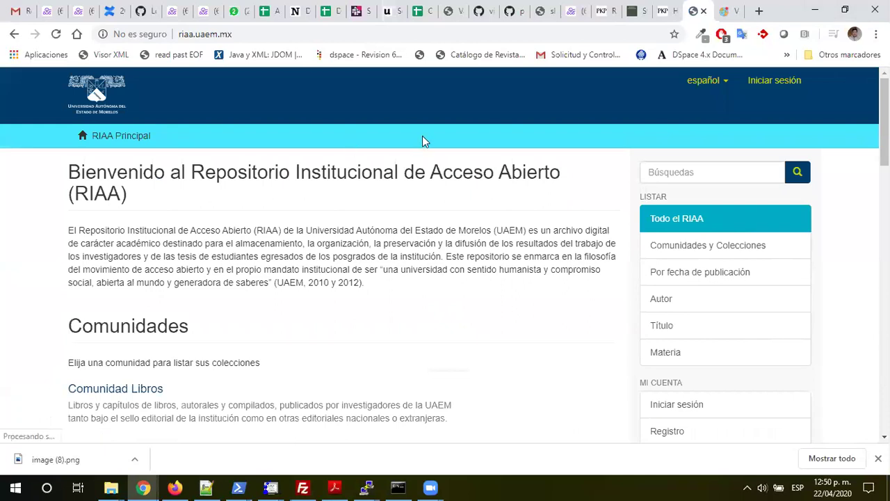
{"action": "scroll", "coordinate": [283, 200], "scroll_direction": "down", "scroll_amount": 15}
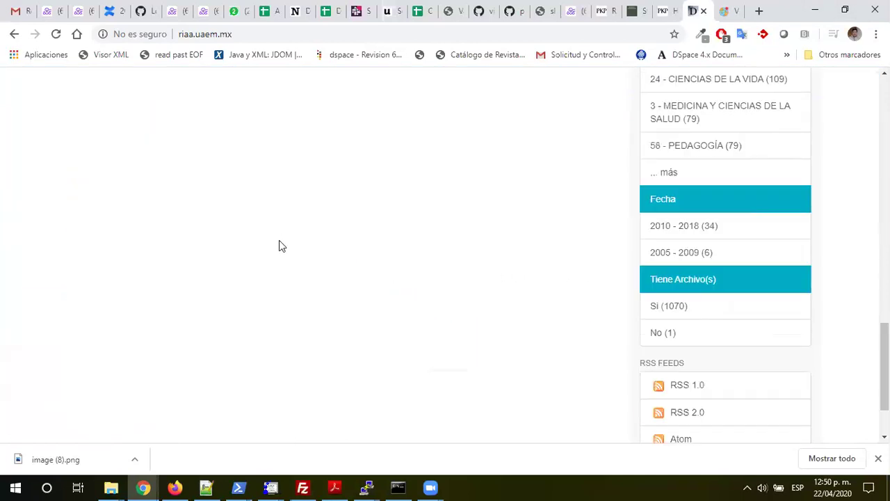
Step: In the layout Explorer window, go to dspace\webapps\xmlui\themes\Mirage2\xsl\core
{"action": "left_click", "coordinate": [111, 487]}
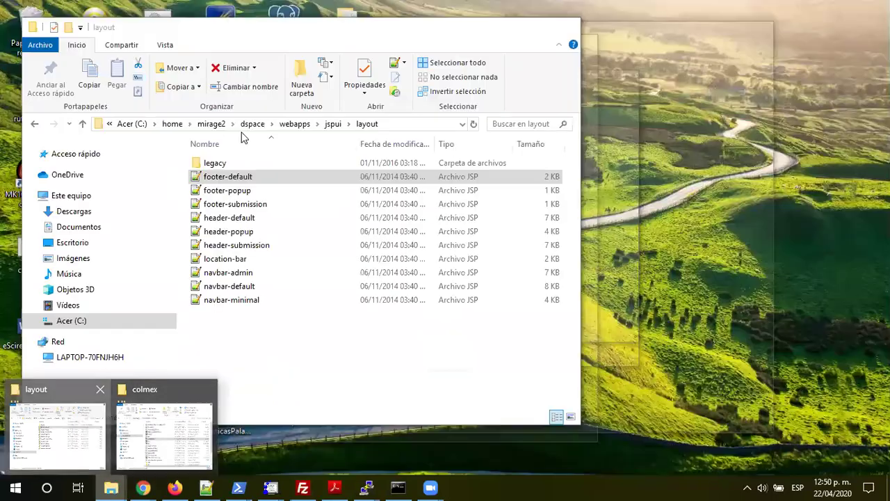
{"action": "left_click", "coordinate": [57, 427]}
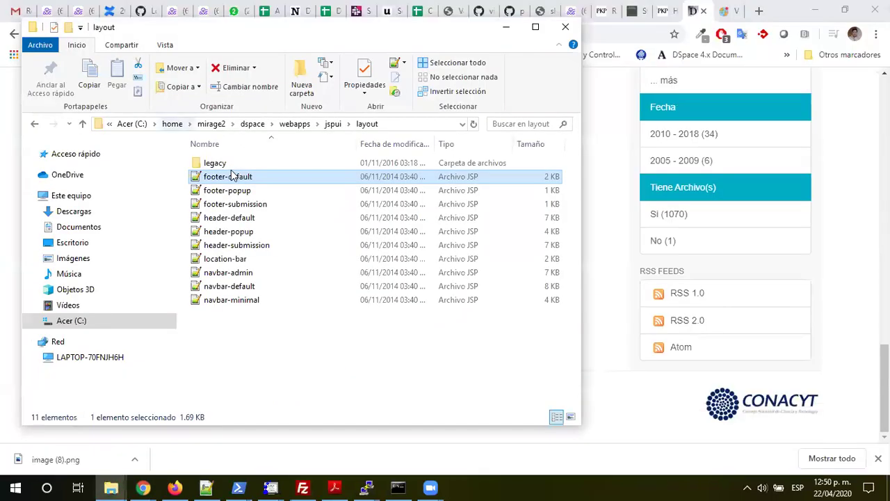
{"action": "left_click", "coordinate": [217, 124]}
{"action": "key", "text": "Return"}
{"action": "double_click", "coordinate": [225, 354]}
{"action": "double_click", "coordinate": [241, 261]}
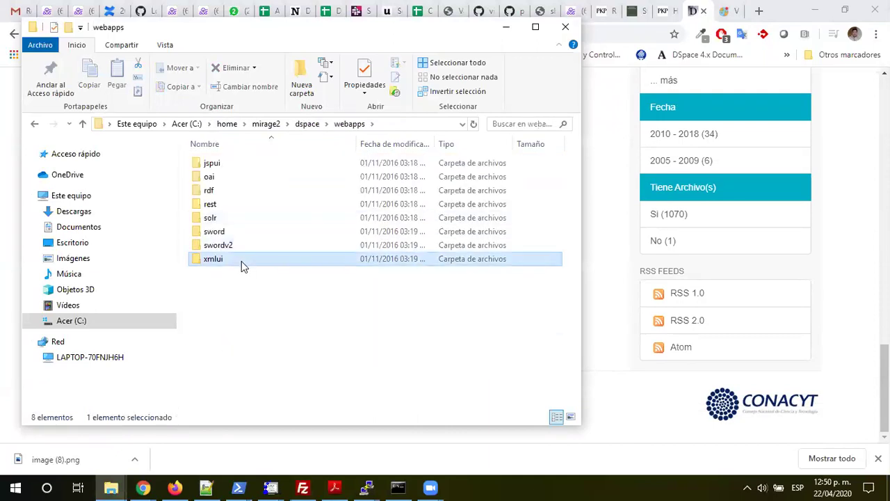
{"action": "double_click", "coordinate": [234, 217]}
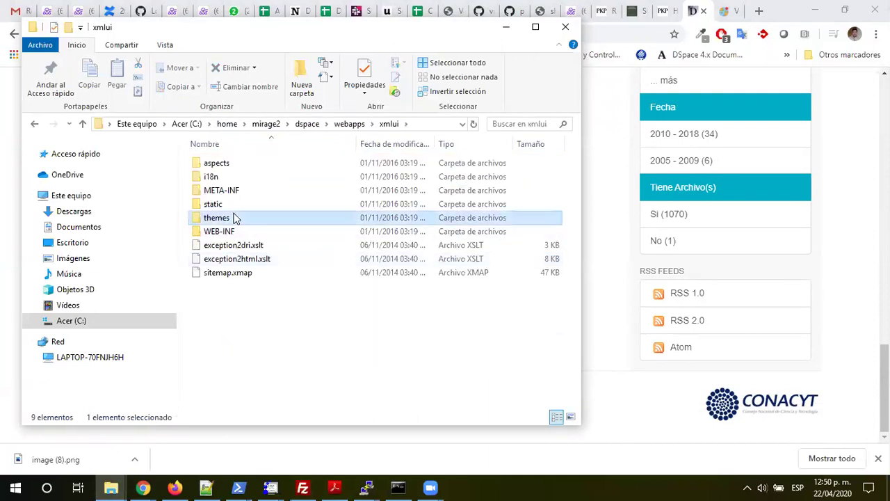
{"action": "double_click", "coordinate": [240, 232]}
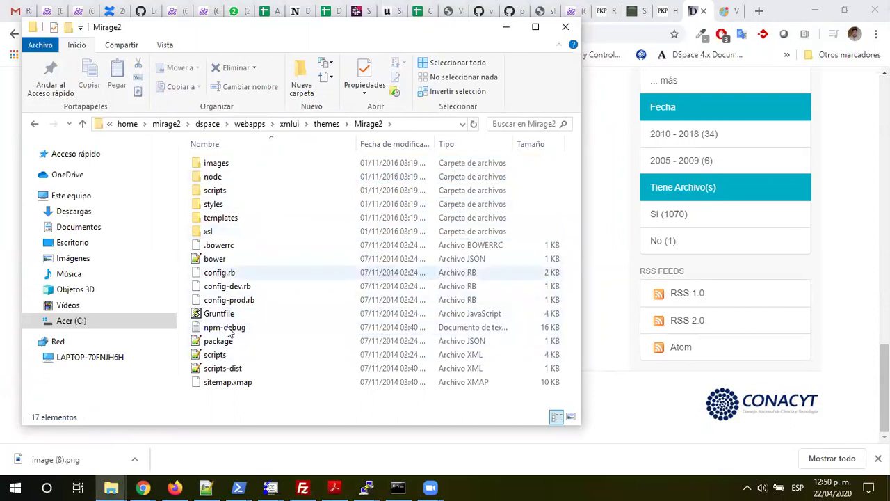
{"action": "double_click", "coordinate": [208, 233]}
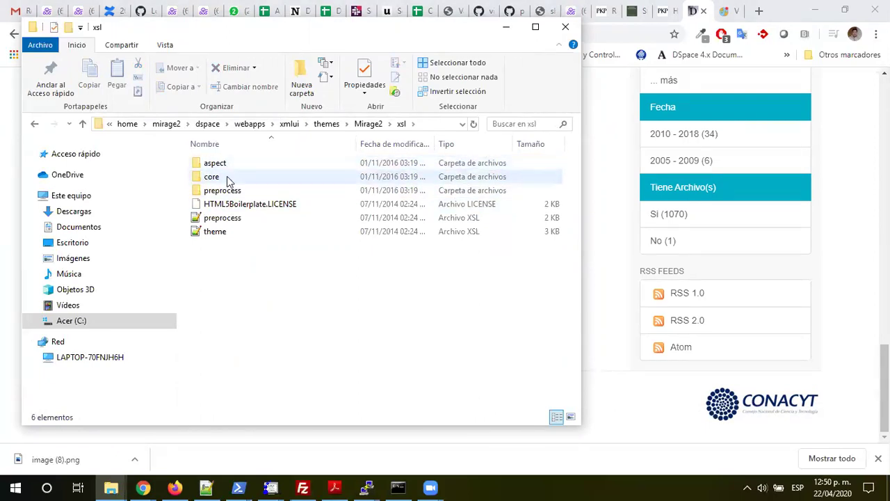
{"action": "double_click", "coordinate": [227, 178]}
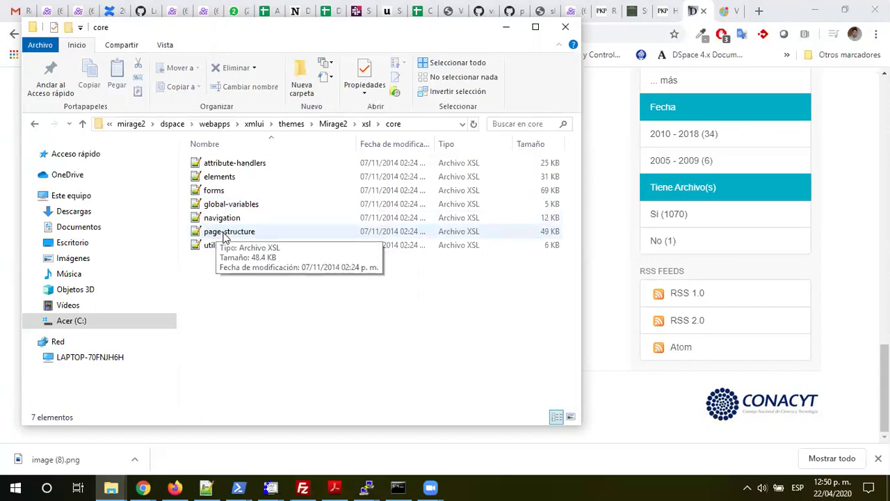
Step: Open page-structure.xsl in Notepad++
{"action": "left_click", "coordinate": [224, 235]}
{"action": "right_click", "coordinate": [225, 236]}
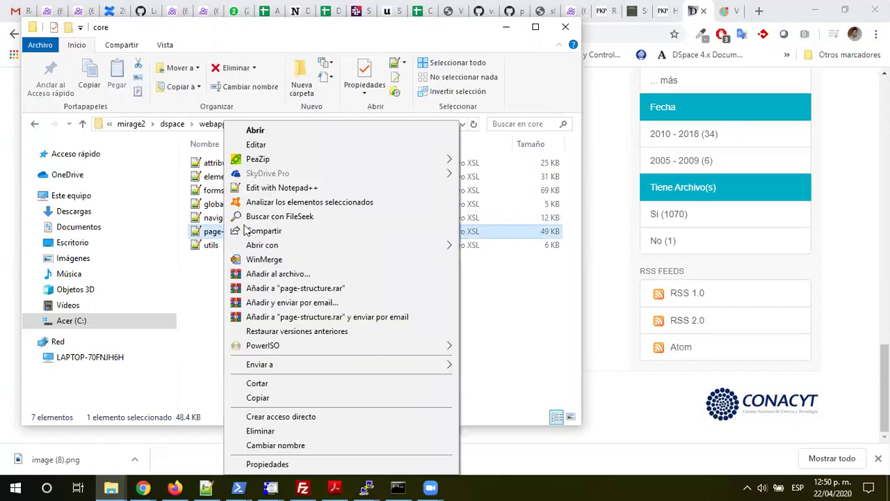
{"action": "left_click", "coordinate": [300, 189]}
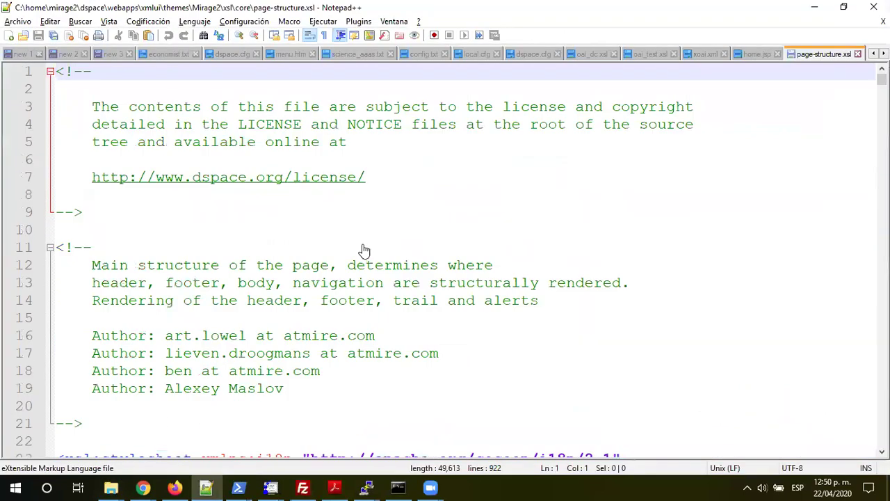
Step: Collapse the buildHead and buildHeader templates in page-structure.xsl
{"action": "scroll", "coordinate": [363, 247], "scroll_direction": "down", "scroll_amount": 13}
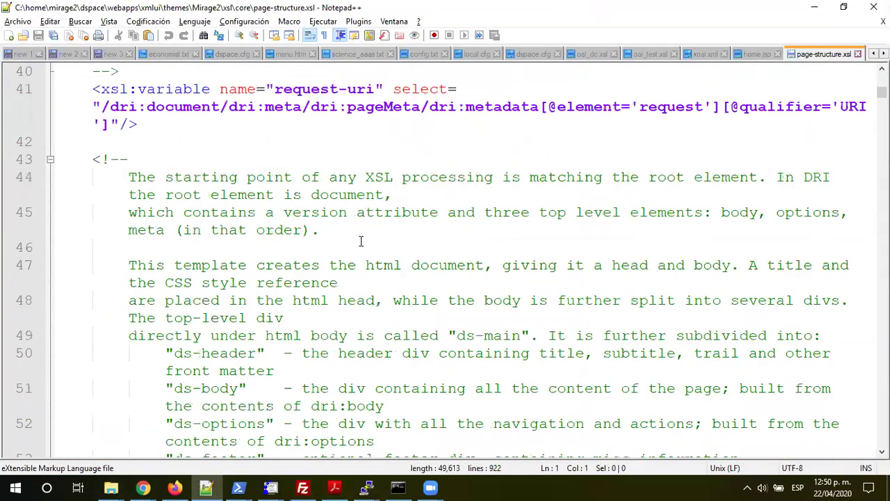
{"action": "scroll", "coordinate": [361, 241], "scroll_direction": "down", "scroll_amount": 11}
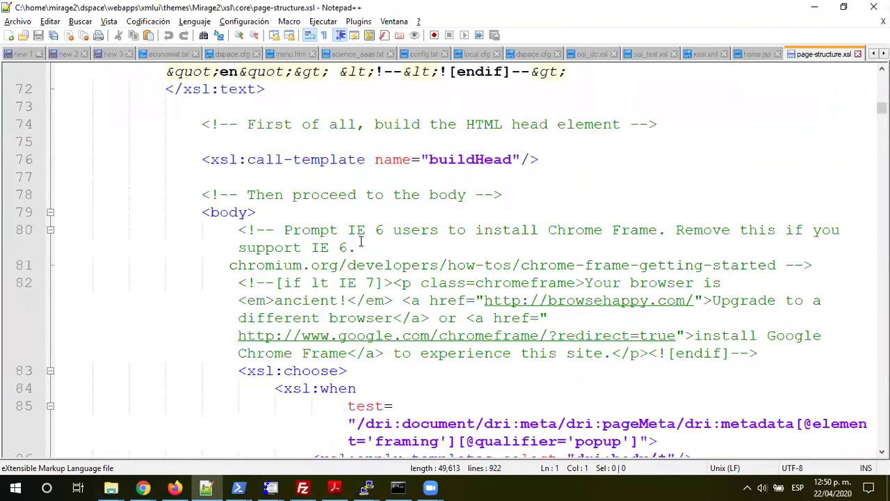
{"action": "scroll", "coordinate": [361, 241], "scroll_direction": "down", "scroll_amount": 18}
{"action": "scroll", "coordinate": [361, 237], "scroll_direction": "down", "scroll_amount": 8}
{"action": "scroll", "coordinate": [346, 213], "scroll_direction": "up", "scroll_amount": 5}
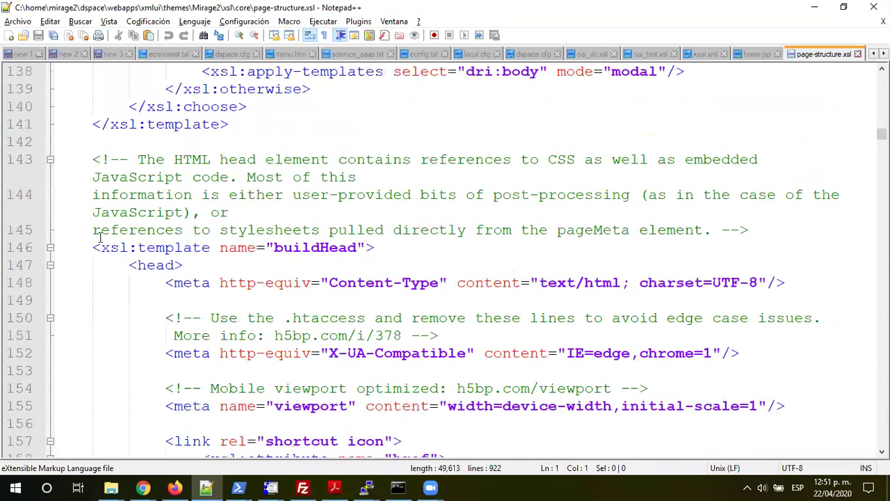
{"action": "left_click", "coordinate": [263, 248]}
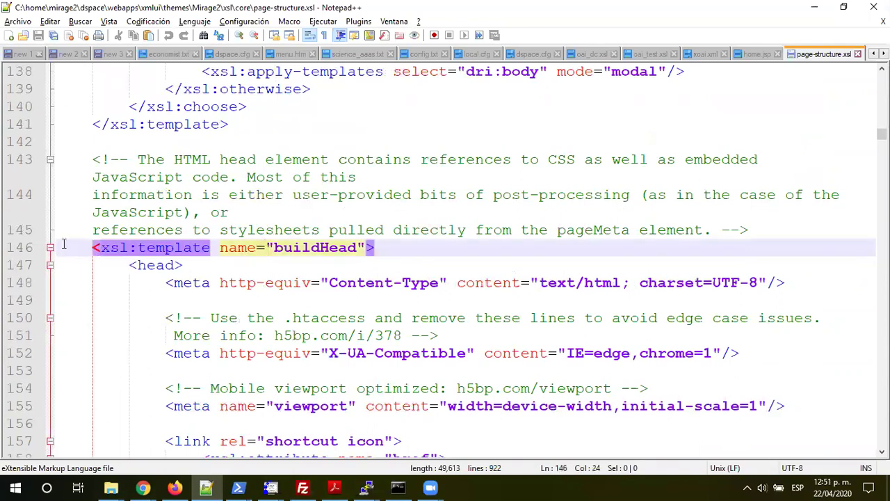
{"action": "scroll", "coordinate": [97, 259], "scroll_direction": "down", "scroll_amount": 18}
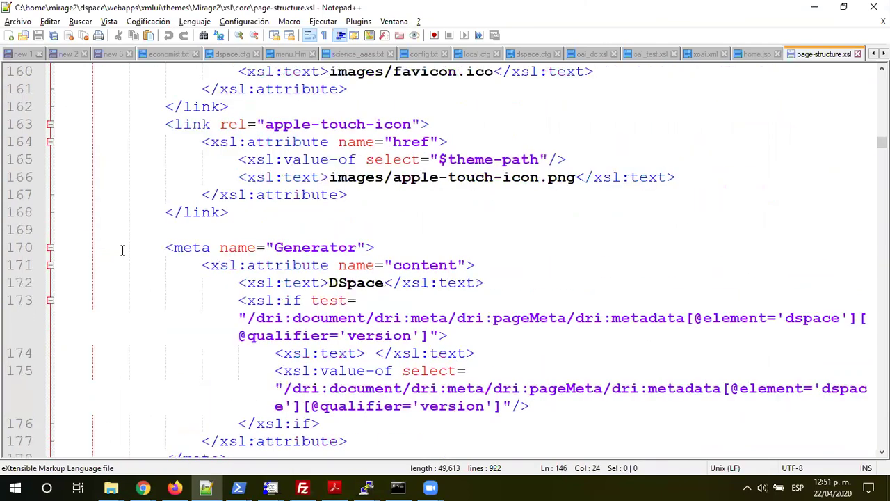
{"action": "scroll", "coordinate": [122, 251], "scroll_direction": "down", "scroll_amount": 9}
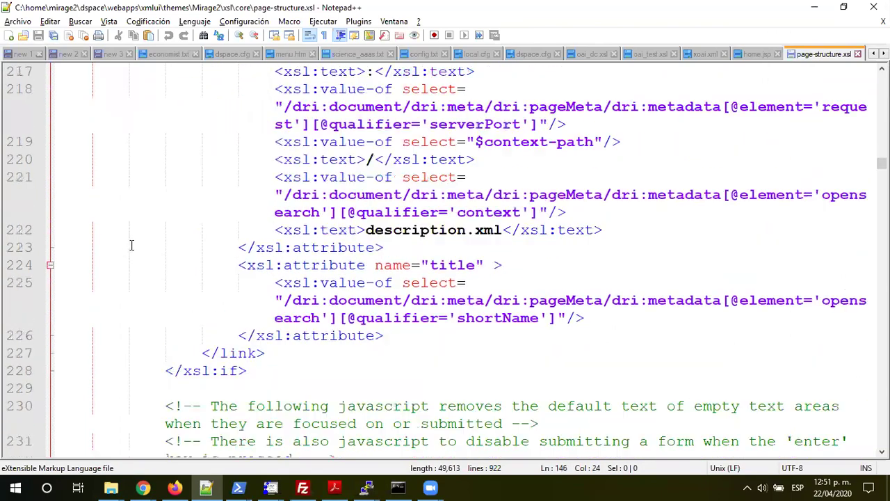
{"action": "scroll", "coordinate": [130, 245], "scroll_direction": "up", "scroll_amount": 14}
{"action": "scroll", "coordinate": [130, 245], "scroll_direction": "up", "scroll_amount": 4}
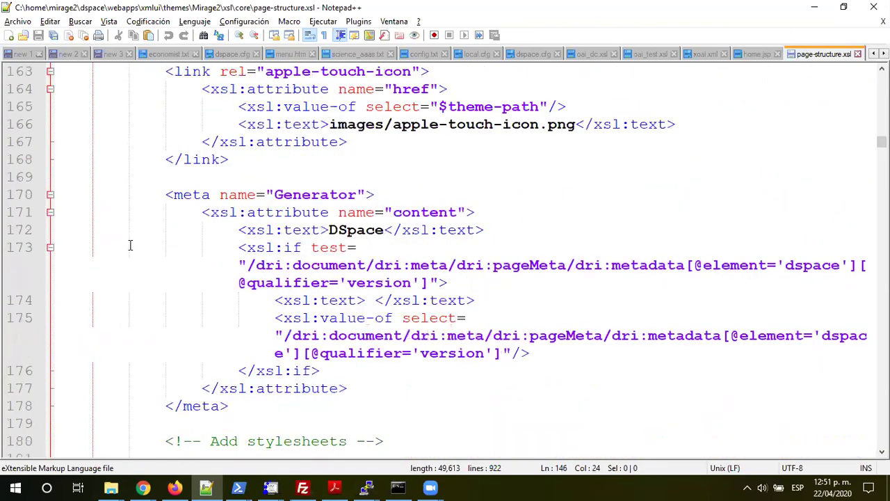
{"action": "scroll", "coordinate": [130, 245], "scroll_direction": "up", "scroll_amount": 10}
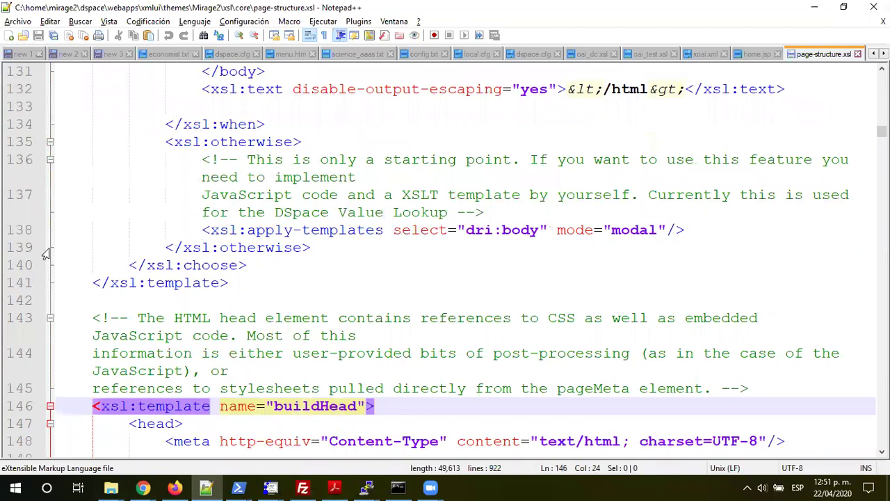
{"action": "scroll", "coordinate": [45, 254], "scroll_direction": "down", "scroll_amount": 3}
{"action": "key", "text": "ctrl+alt+f"}
{"action": "scroll", "coordinate": [307, 298], "scroll_direction": "down", "scroll_amount": 1}
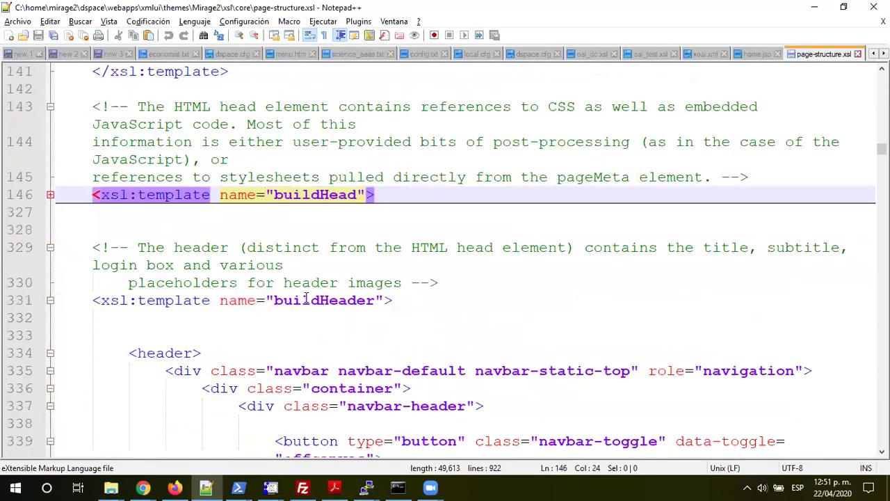
{"action": "left_click_drag", "start_coordinate": [296, 298], "coordinate": [366, 301]}
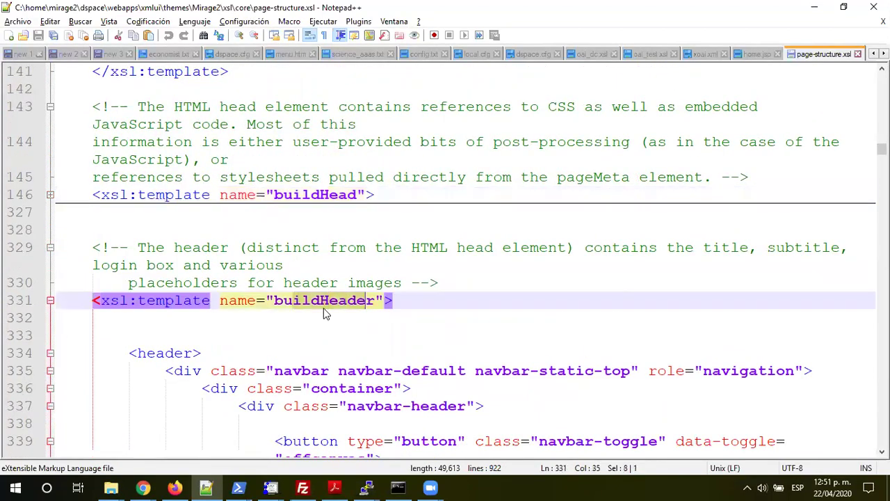
{"action": "left_click", "coordinate": [50, 302]}
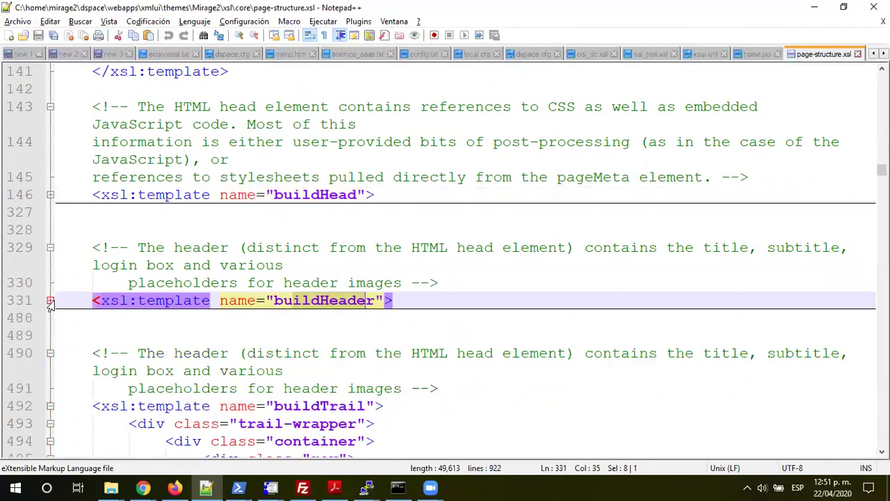
Step: Fold the header comment at line 490 and the buildTrail template
{"action": "scroll", "coordinate": [54, 299], "scroll_direction": "down", "scroll_amount": 2}
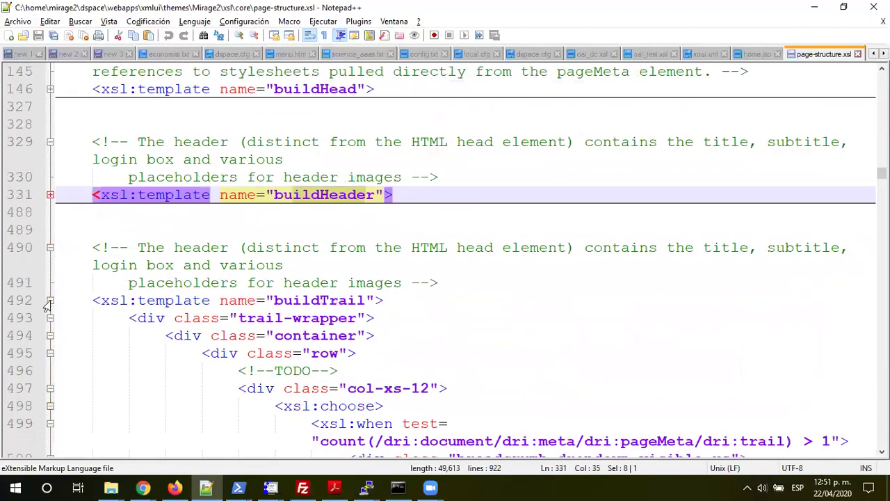
{"action": "scroll", "coordinate": [116, 323], "scroll_direction": "down", "scroll_amount": 4}
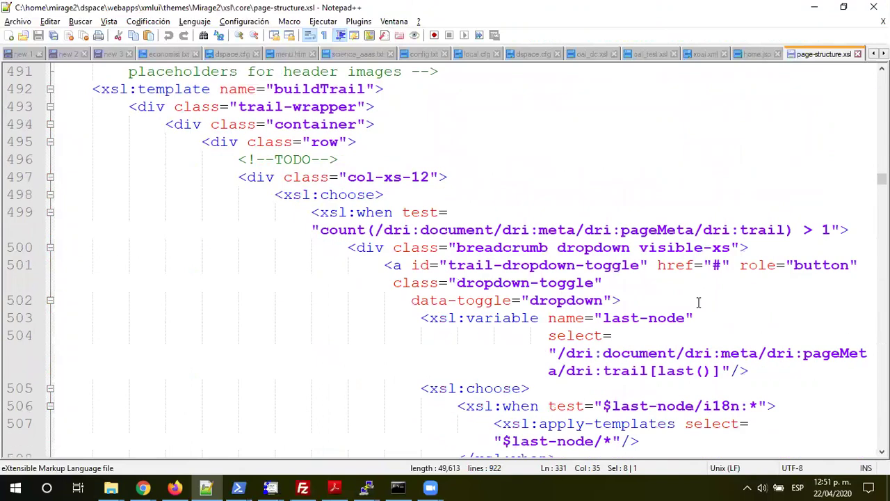
{"action": "scroll", "coordinate": [615, 300], "scroll_direction": "down", "scroll_amount": 10}
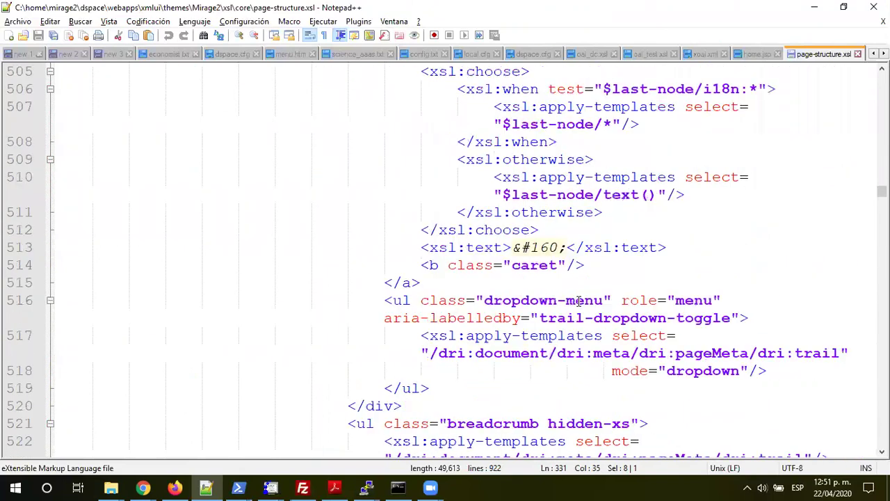
{"action": "scroll", "coordinate": [230, 264], "scroll_direction": "down", "scroll_amount": 3}
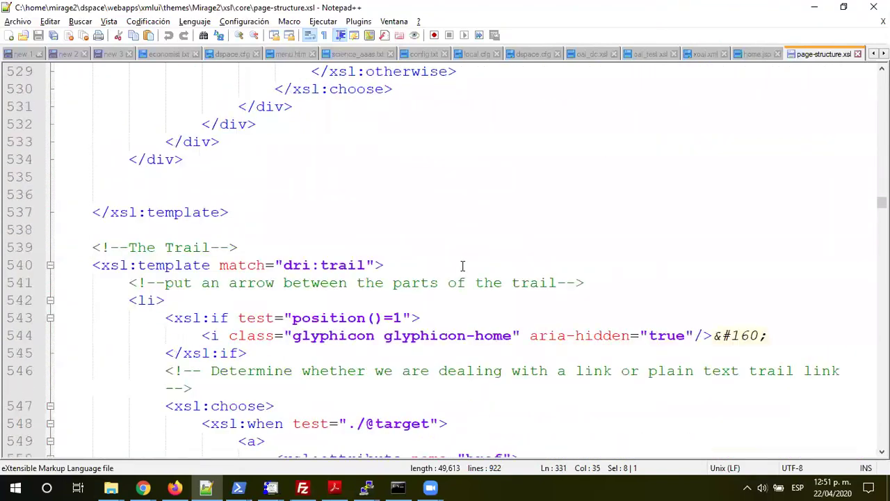
{"action": "scroll", "coordinate": [461, 264], "scroll_direction": "up", "scroll_amount": 8}
{"action": "scroll", "coordinate": [464, 265], "scroll_direction": "up", "scroll_amount": 4}
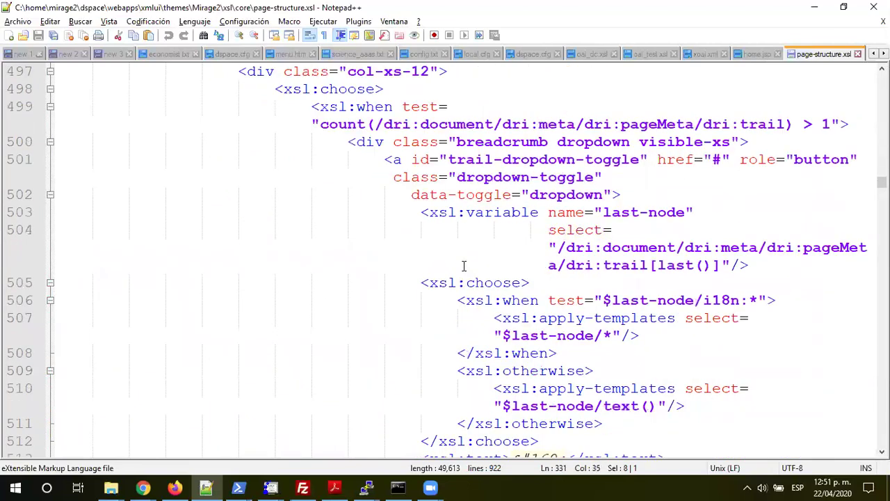
{"action": "scroll", "coordinate": [464, 265], "scroll_direction": "up", "scroll_amount": 4}
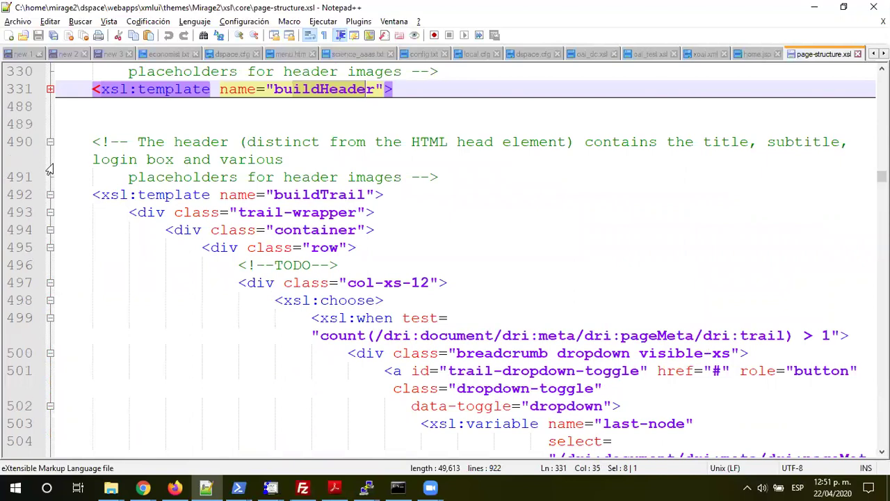
{"action": "left_click", "coordinate": [49, 149]}
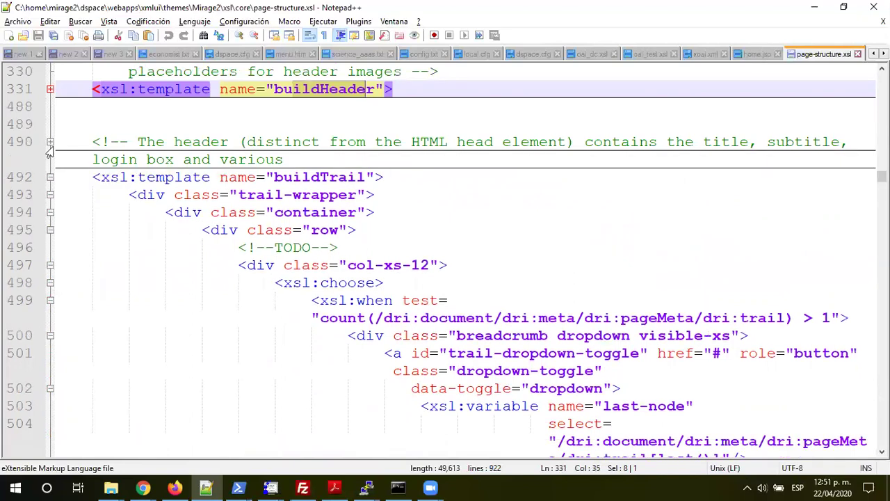
{"action": "left_click", "coordinate": [48, 178]}
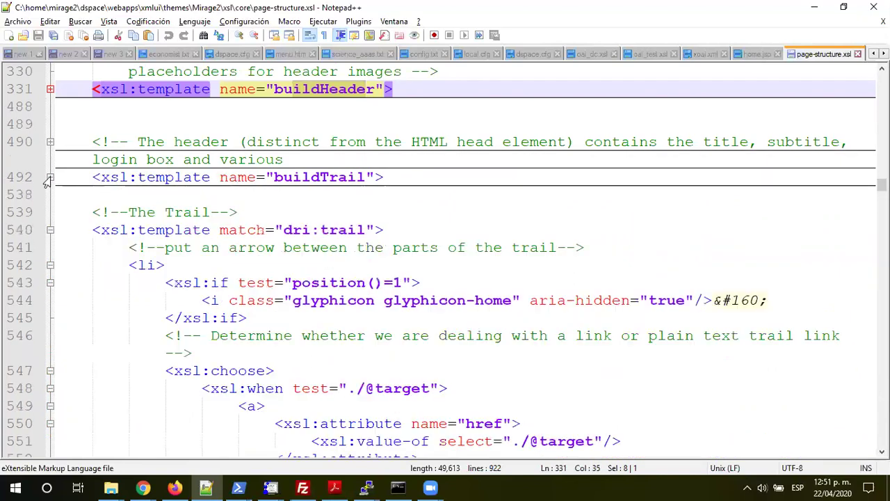
Step: Fold the dri:trail, dropdown trail, cc-license and cc-logo templates
{"action": "scroll", "coordinate": [149, 233], "scroll_direction": "down", "scroll_amount": 2}
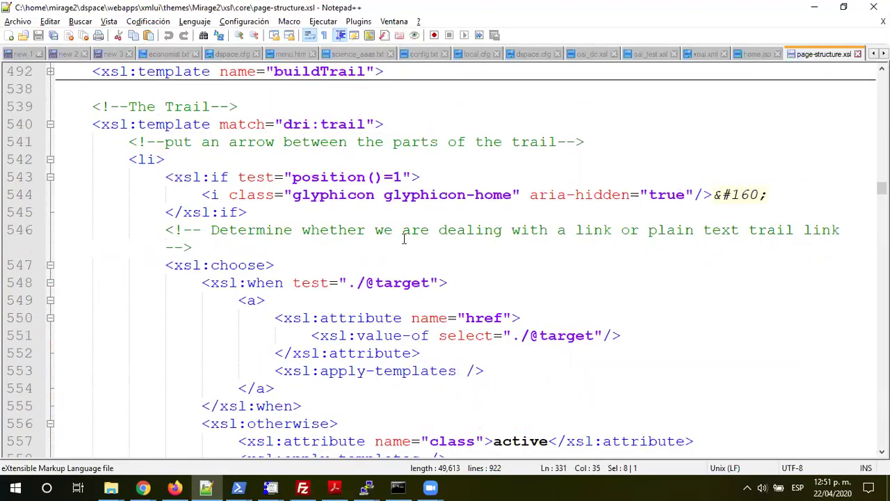
{"action": "scroll", "coordinate": [404, 239], "scroll_direction": "down", "scroll_amount": 5}
{"action": "scroll", "coordinate": [162, 230], "scroll_direction": "up", "scroll_amount": 5}
{"action": "left_click", "coordinate": [50, 124]}
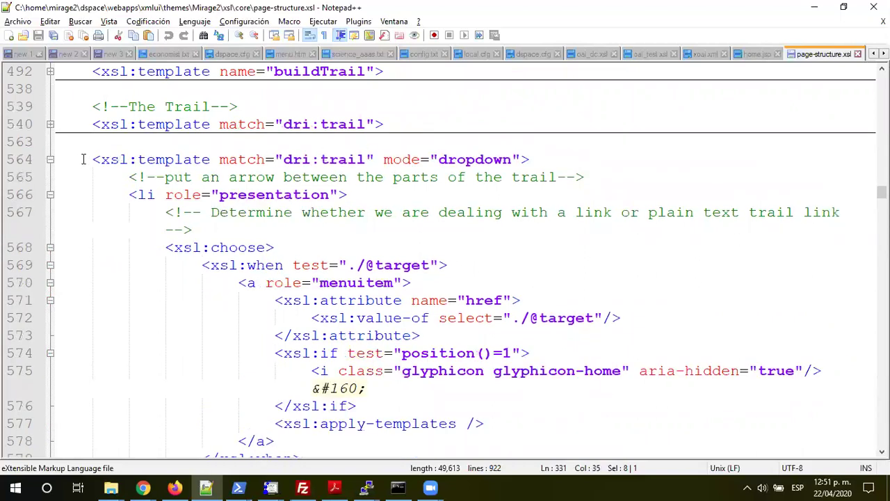
{"action": "left_click", "coordinate": [50, 160]}
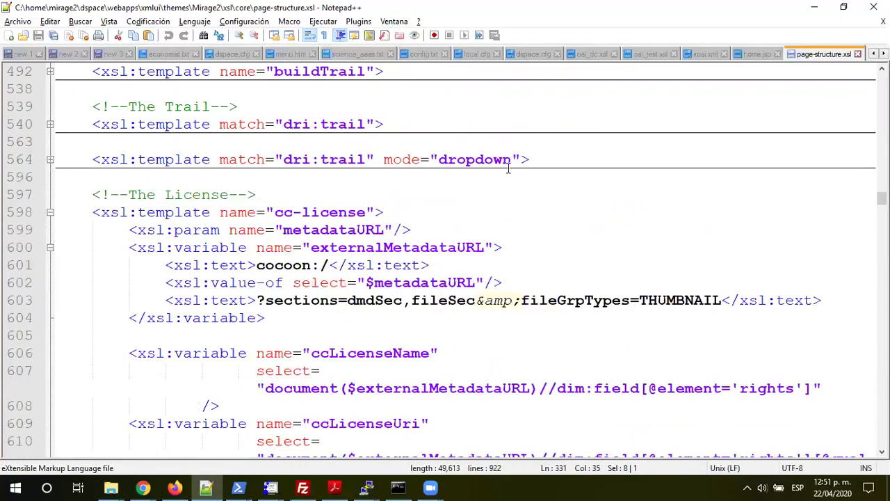
{"action": "left_click_drag", "start_coordinate": [285, 159], "coordinate": [360, 160]}
{"action": "left_click", "coordinate": [447, 159]}
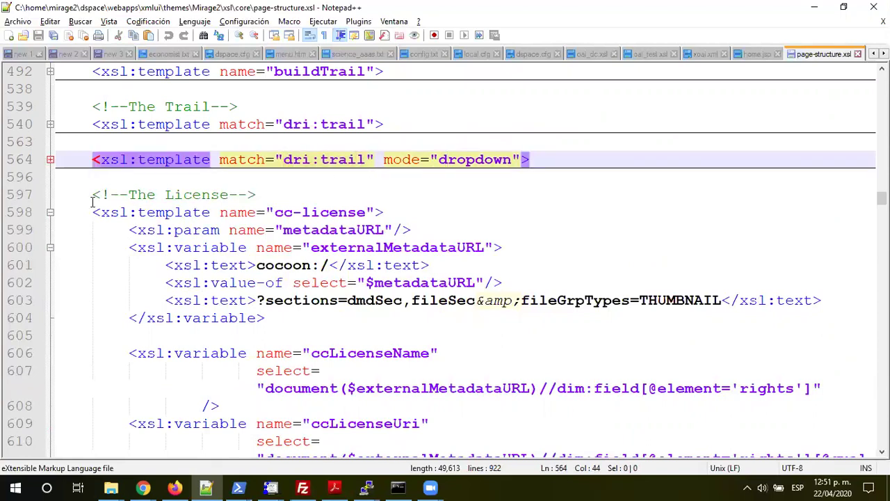
{"action": "left_click", "coordinate": [49, 212]}
{"action": "left_click", "coordinate": [50, 248]}
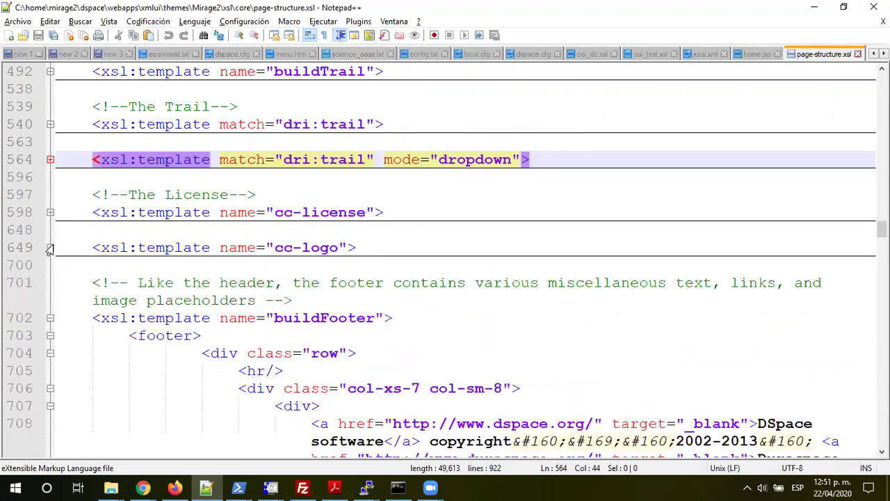
Step: Locate the buildFooter template and select its DSpace software copyright text on line 708
{"action": "left_click", "coordinate": [270, 317]}
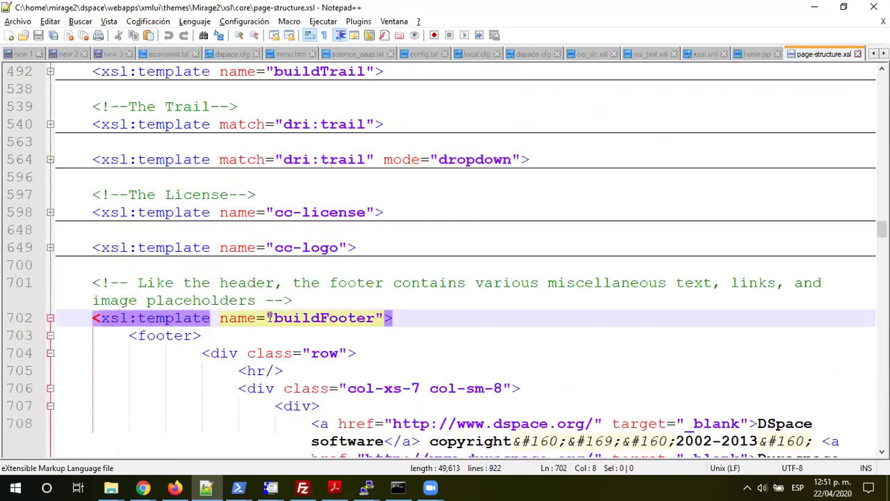
{"action": "double_click", "coordinate": [363, 319]}
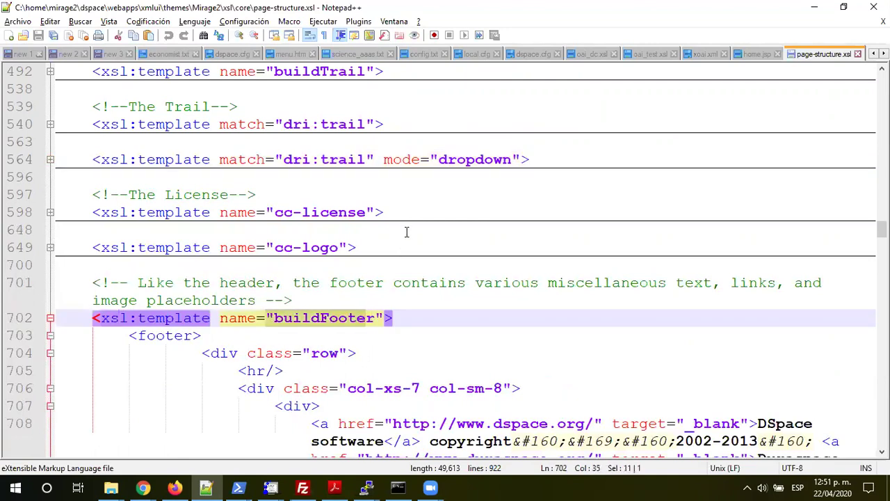
{"action": "scroll", "coordinate": [407, 232], "scroll_direction": "up", "scroll_amount": 1}
{"action": "scroll", "coordinate": [215, 215], "scroll_direction": "up", "scroll_amount": 4}
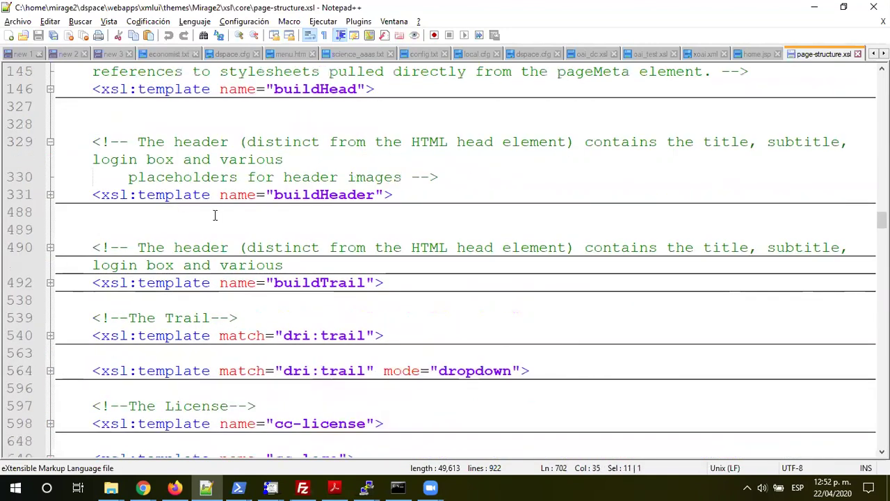
{"action": "scroll", "coordinate": [246, 252], "scroll_direction": "down", "scroll_amount": 4}
{"action": "scroll", "coordinate": [258, 260], "scroll_direction": "down", "scroll_amount": 4}
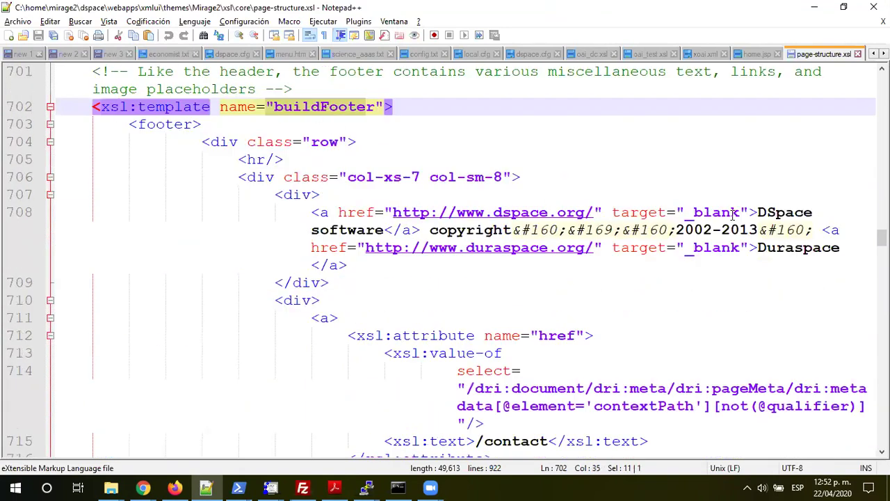
{"action": "left_click_drag", "start_coordinate": [760, 212], "coordinate": [776, 212]}
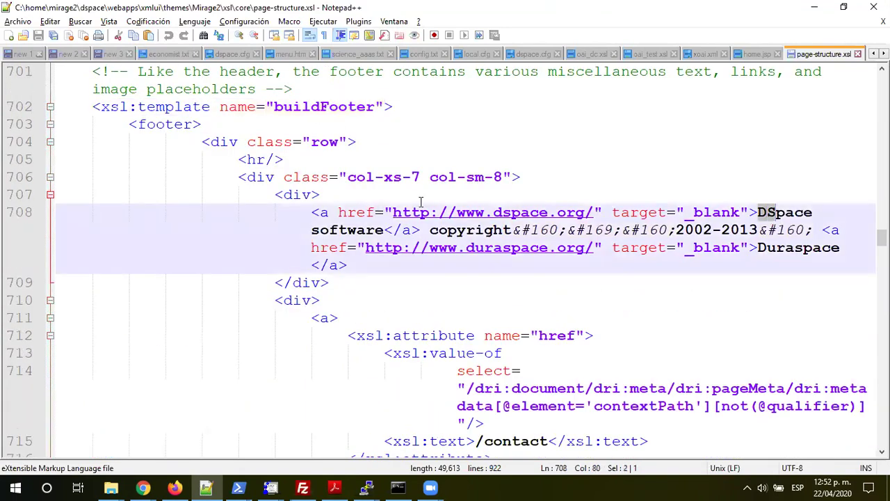
{"action": "left_click", "coordinate": [259, 179]}
{"action": "left_click_drag", "start_coordinate": [758, 212], "coordinate": [754, 240]}
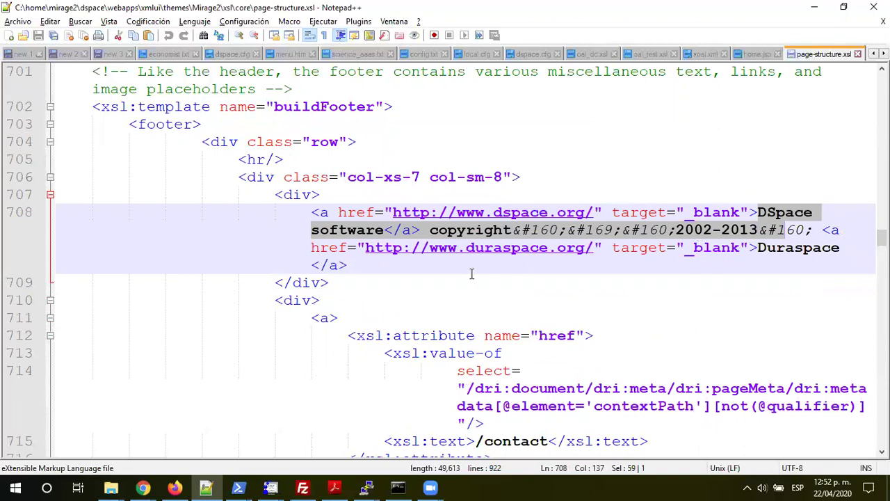
{"action": "scroll", "coordinate": [538, 292], "scroll_direction": "down", "scroll_amount": 3}
{"action": "left_click", "coordinate": [538, 292]}
{"action": "scroll", "coordinate": [537, 292], "scroll_direction": "down", "scroll_amount": 9}
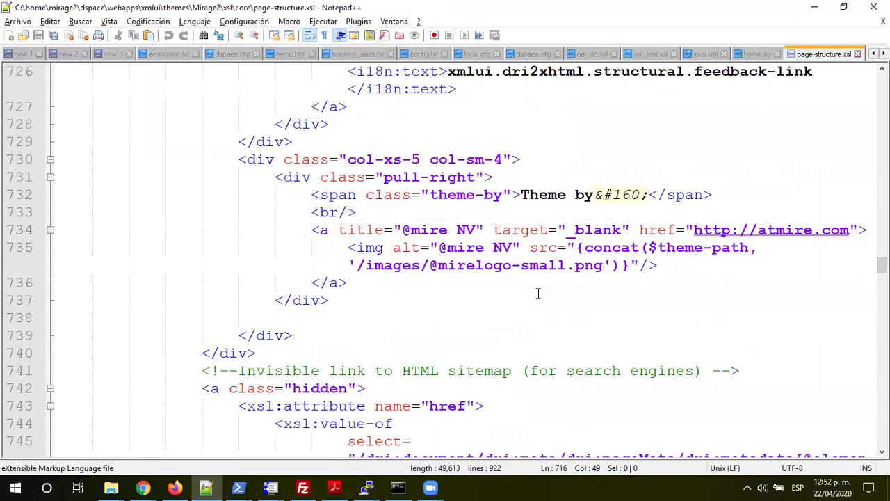
{"action": "scroll", "coordinate": [538, 295], "scroll_direction": "up", "scroll_amount": 1}
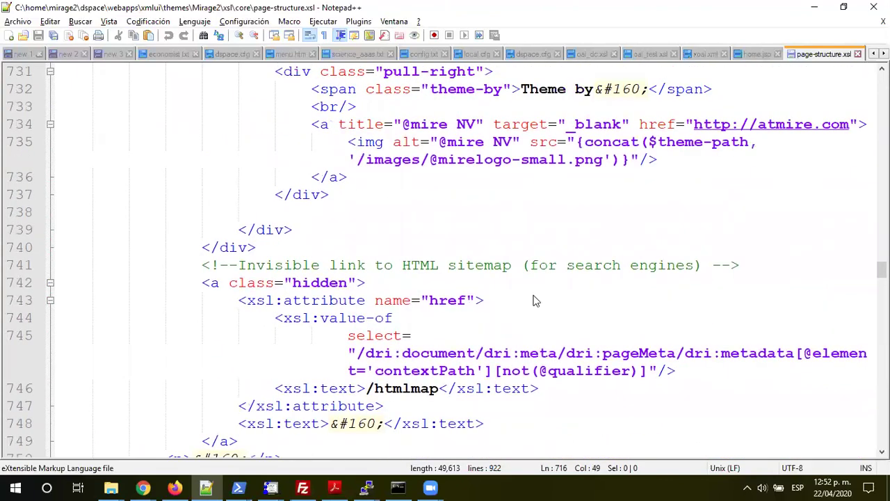
{"action": "key", "text": "alt+Tab"}
{"action": "key", "text": "alt+Tab"}
{"action": "key", "text": "Tab"}
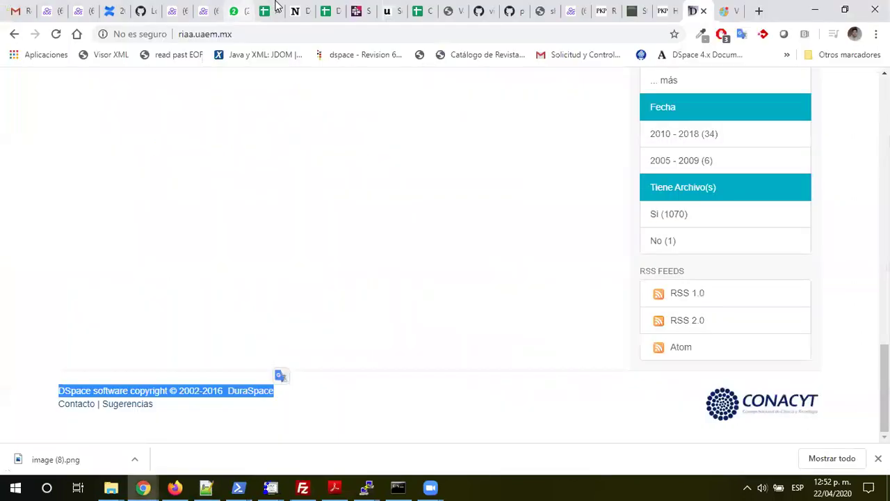
Step: Check the Asesorías Lyrasis responses sheet, then open the RIAA Comunidades y Colecciones list
{"action": "left_click", "coordinate": [276, 7]}
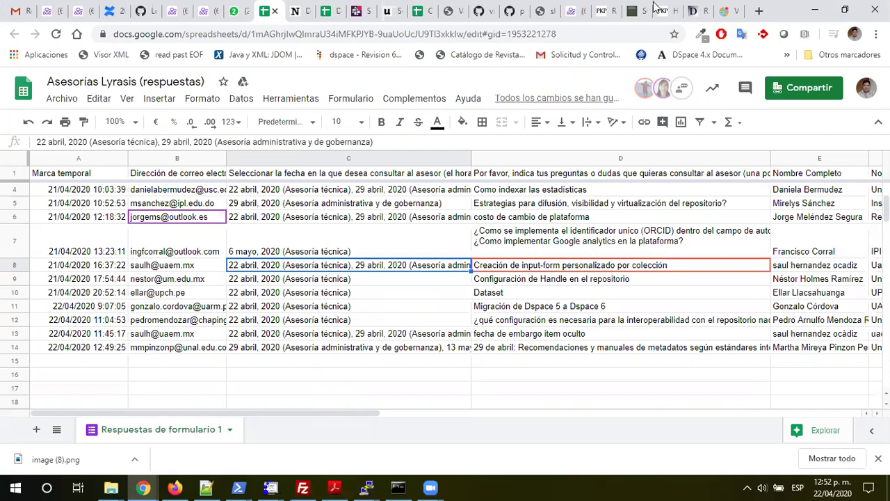
{"action": "key", "text": "alt+Tab"}
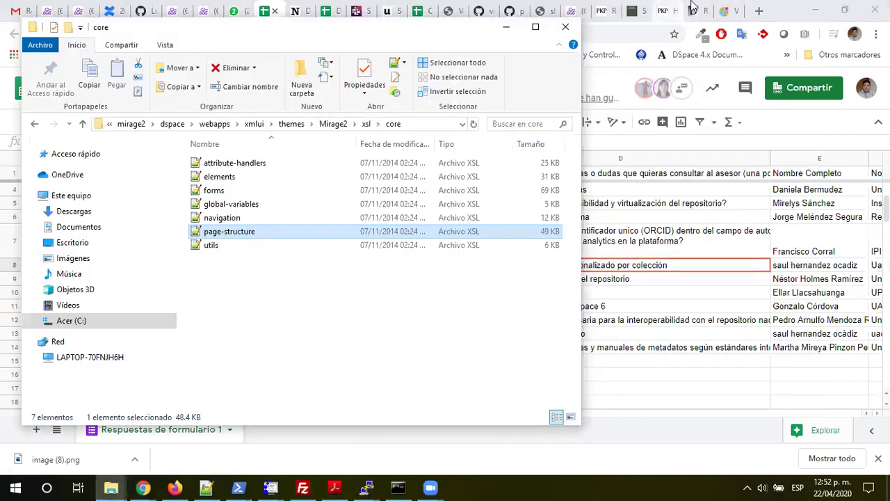
{"action": "left_click", "coordinate": [666, 11]}
{"action": "key", "text": "ctrl+Tab"}
{"action": "scroll", "coordinate": [661, 210], "scroll_direction": "up", "scroll_amount": 6}
{"action": "scroll", "coordinate": [680, 218], "scroll_direction": "up", "scroll_amount": 10}
{"action": "left_click", "coordinate": [681, 243]}
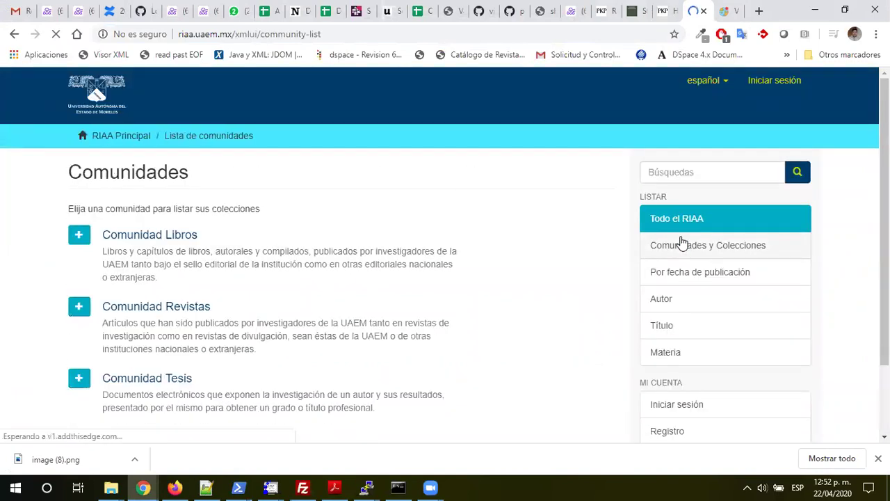
Step: Open Colección Tesis Posgrado and Colección libros each in a new tab
{"action": "scroll", "coordinate": [81, 295], "scroll_direction": "down", "scroll_amount": 2}
{"action": "left_click", "coordinate": [79, 291]}
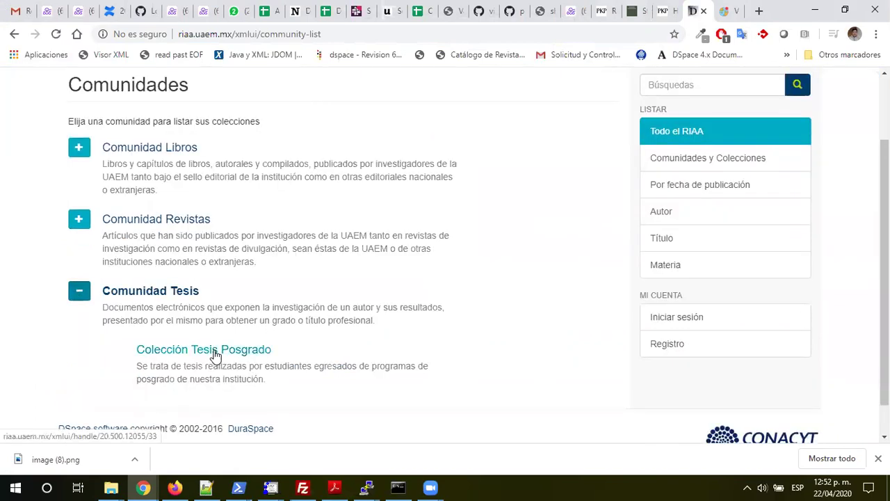
{"action": "right_click", "coordinate": [314, 232]}
{"action": "left_click", "coordinate": [312, 230]}
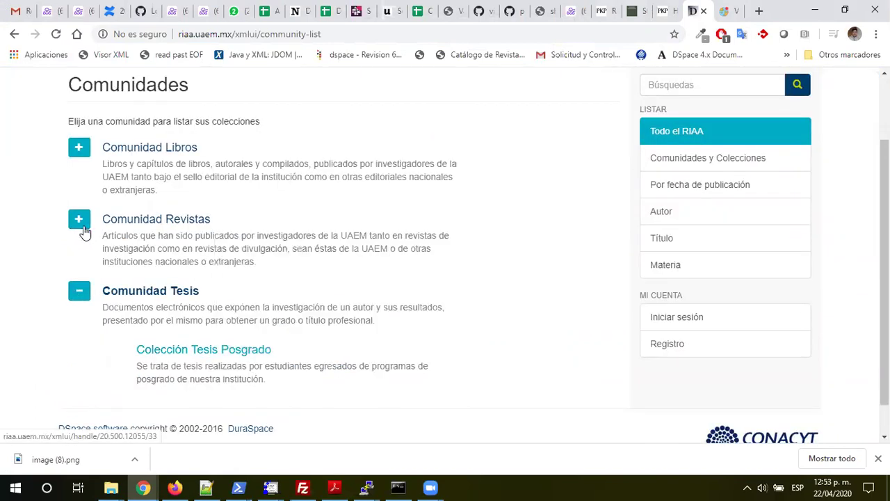
{"action": "left_click", "coordinate": [196, 281]}
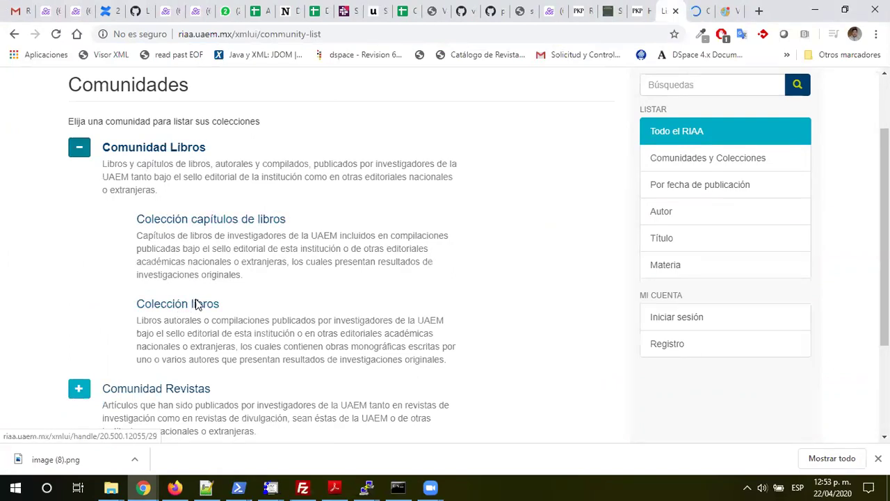
{"action": "right_click", "coordinate": [194, 301]}
{"action": "key", "text": "Return"}
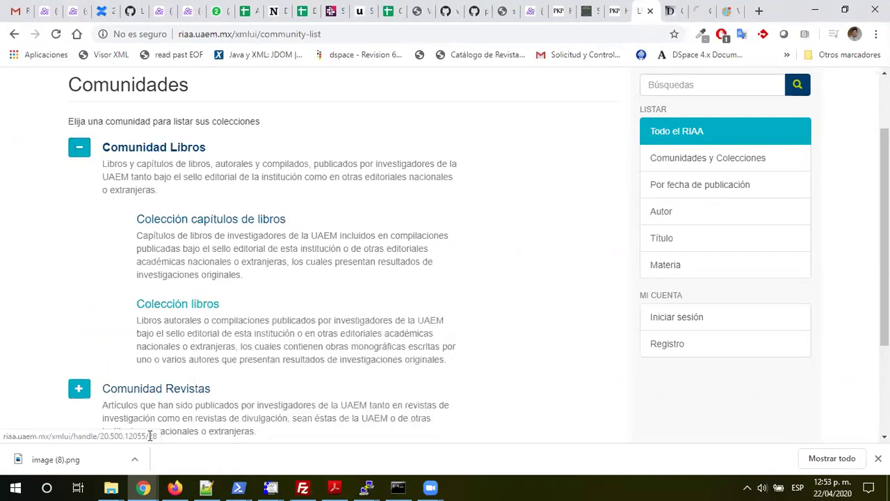
Step: View both collection pages and select the Colección libros handle 20.500.12055/28
{"action": "left_click", "coordinate": [675, 8]}
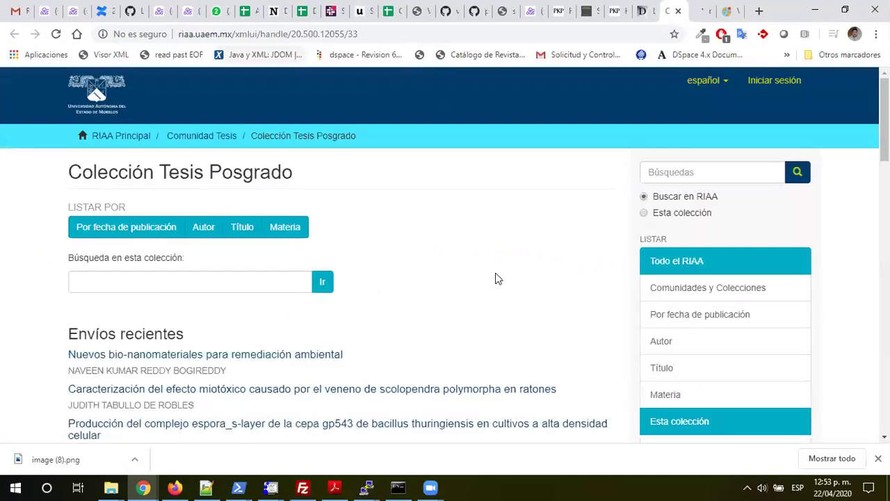
{"action": "scroll", "coordinate": [560, 216], "scroll_direction": "down", "scroll_amount": 1}
{"action": "scroll", "coordinate": [561, 217], "scroll_direction": "up", "scroll_amount": 1}
{"action": "left_click", "coordinate": [716, 7]}
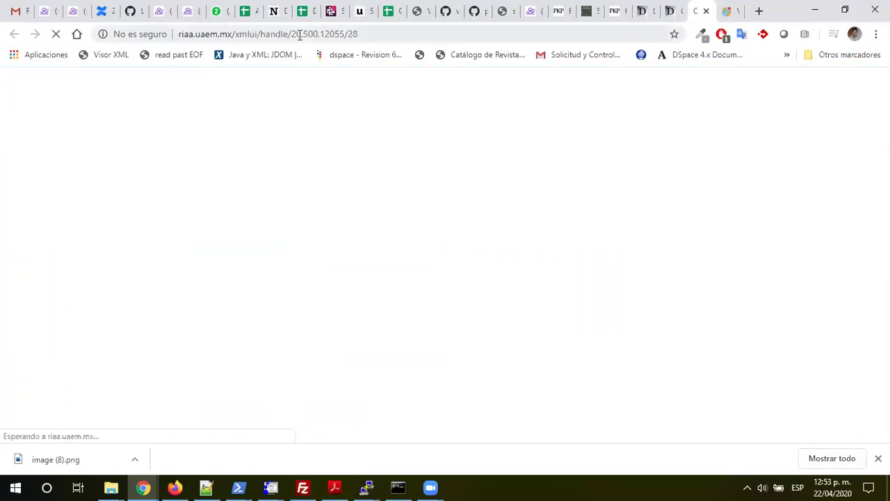
{"action": "left_click_drag", "start_coordinate": [292, 34], "coordinate": [358, 34]}
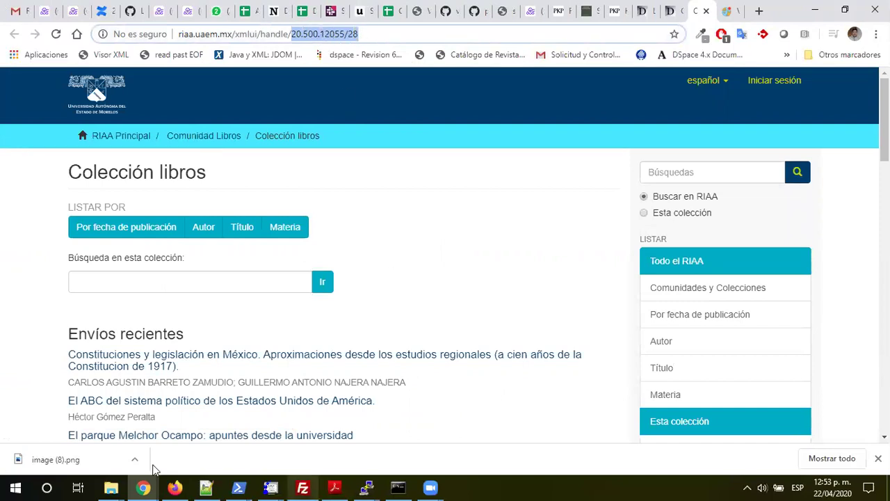
Step: Return to the core folder Explorer window and go up to the dspace folder
{"action": "left_click", "coordinate": [111, 486]}
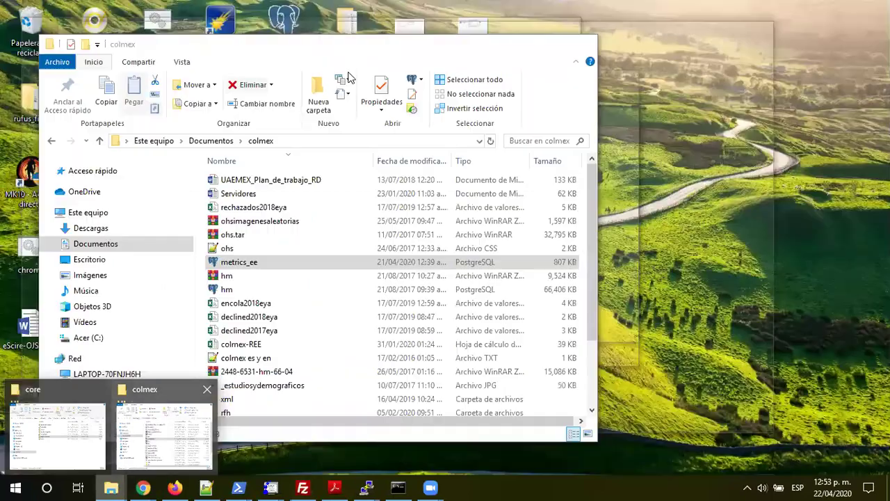
{"action": "left_click", "coordinate": [70, 428]}
{"action": "key", "text": "BackSpace"}
Step: Open config\input-forms.xml with 'Edit with Notepad++'
{"action": "double_click", "coordinate": [216, 190]}
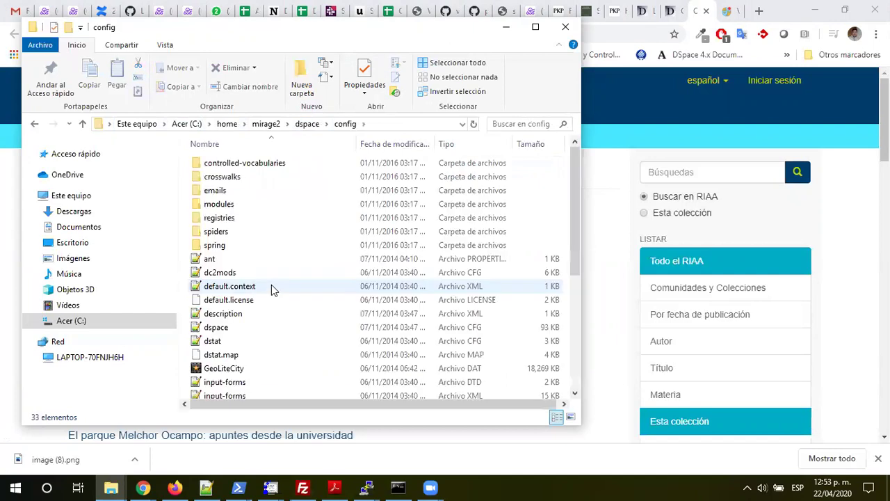
{"action": "scroll", "coordinate": [271, 285], "scroll_direction": "down", "scroll_amount": 3}
{"action": "left_click", "coordinate": [226, 282]}
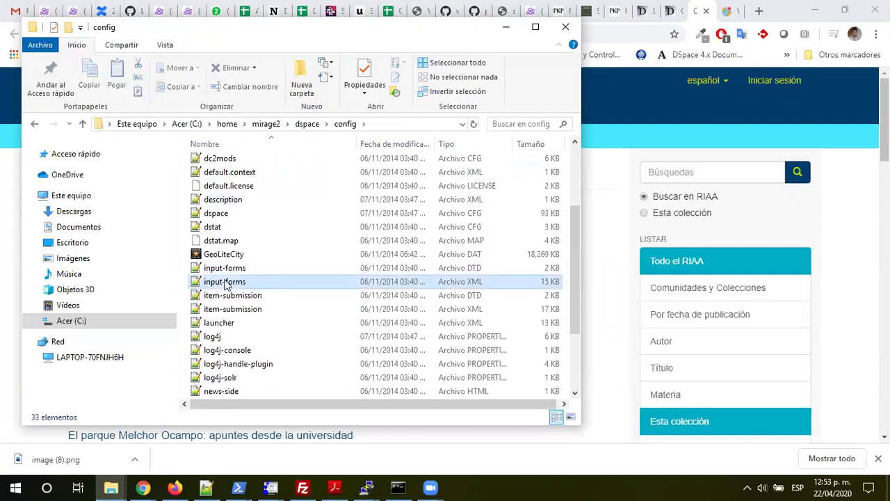
{"action": "right_click", "coordinate": [221, 282]}
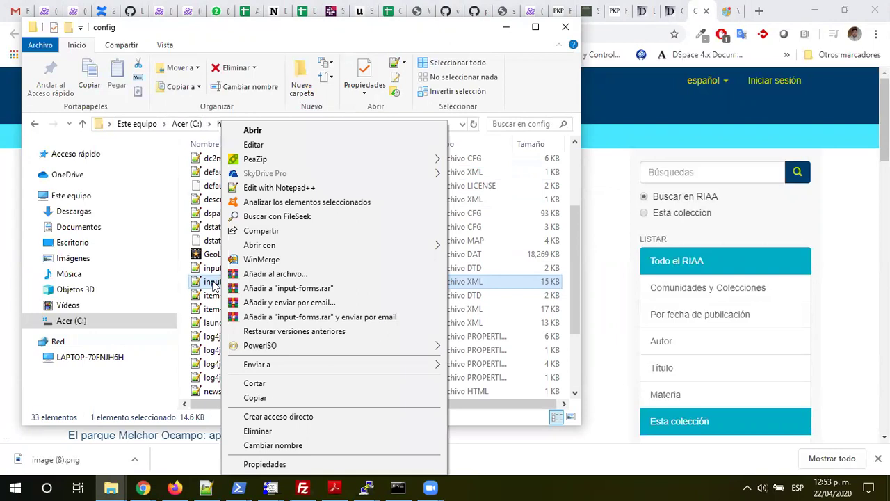
{"action": "left_click", "coordinate": [462, 274]}
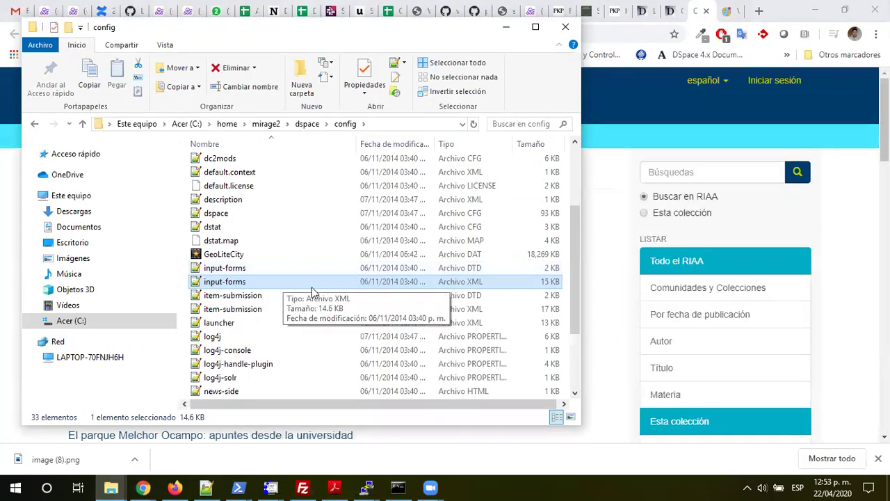
{"action": "right_click", "coordinate": [265, 287]}
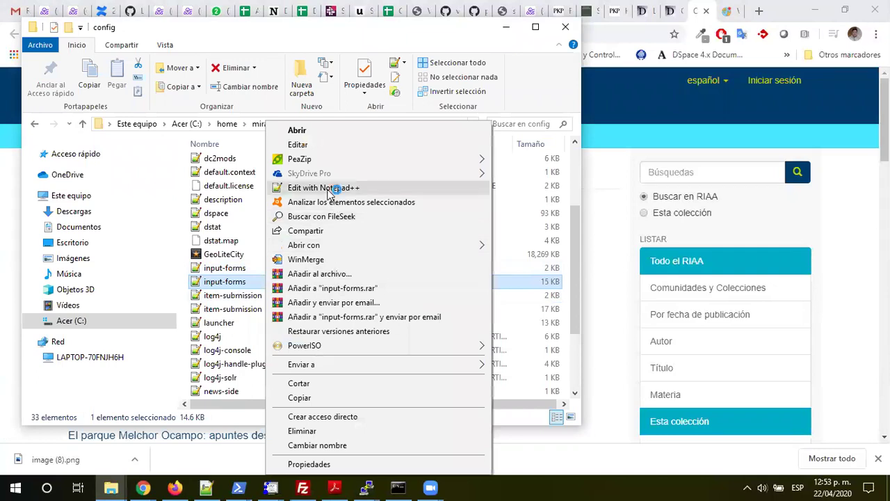
{"action": "left_click", "coordinate": [325, 188]}
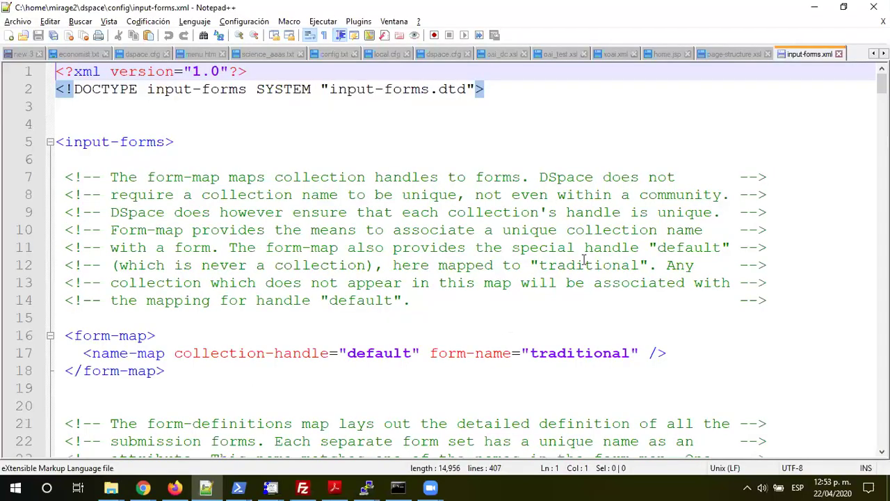
Step: Duplicate the default name-map line twice below the original in the form-map
{"action": "scroll", "coordinate": [133, 340], "scroll_direction": "down", "scroll_amount": 1}
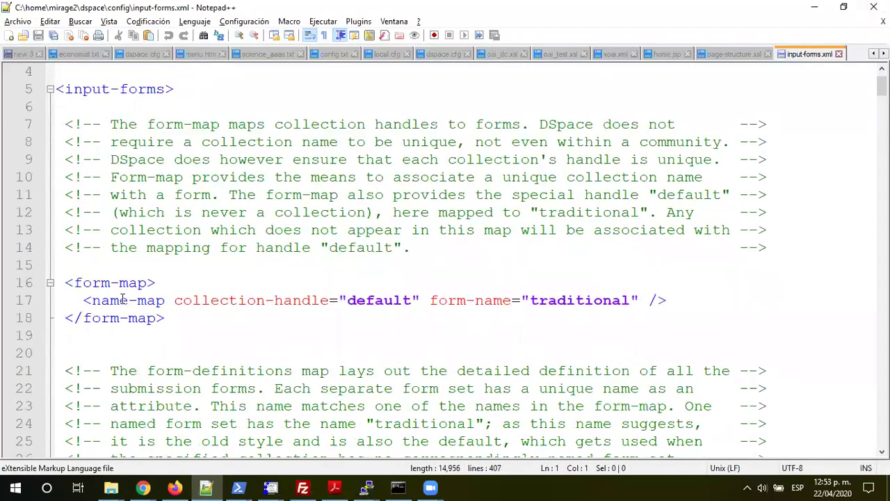
{"action": "left_click", "coordinate": [122, 299]}
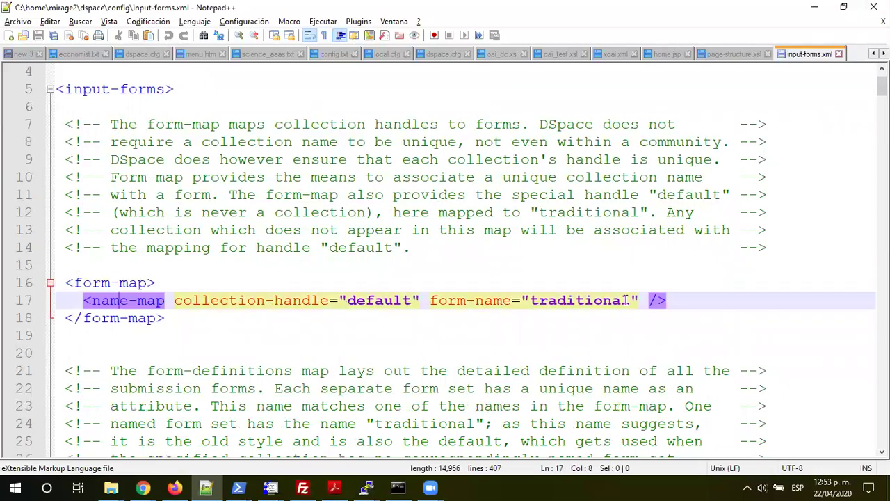
{"action": "left_click_drag", "start_coordinate": [673, 300], "coordinate": [645, 280]}
{"action": "key", "text": "ctrl+c"}
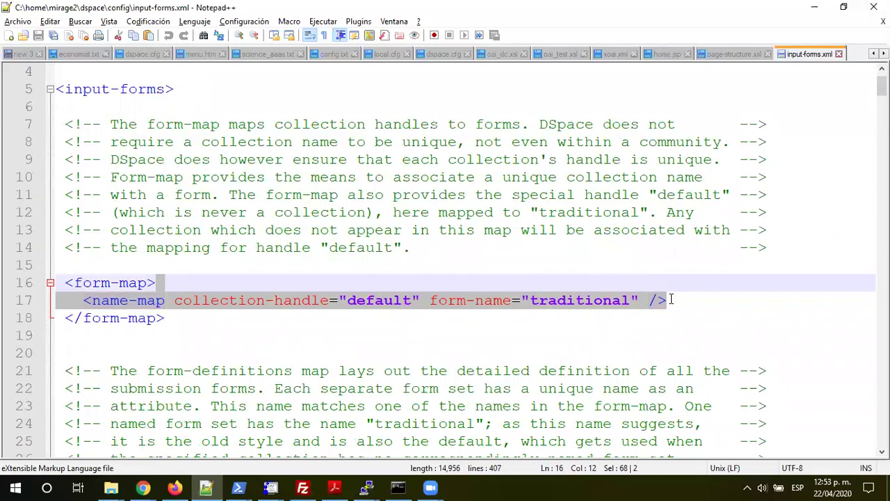
{"action": "left_click", "coordinate": [669, 299]}
{"action": "key", "text": "Return"}
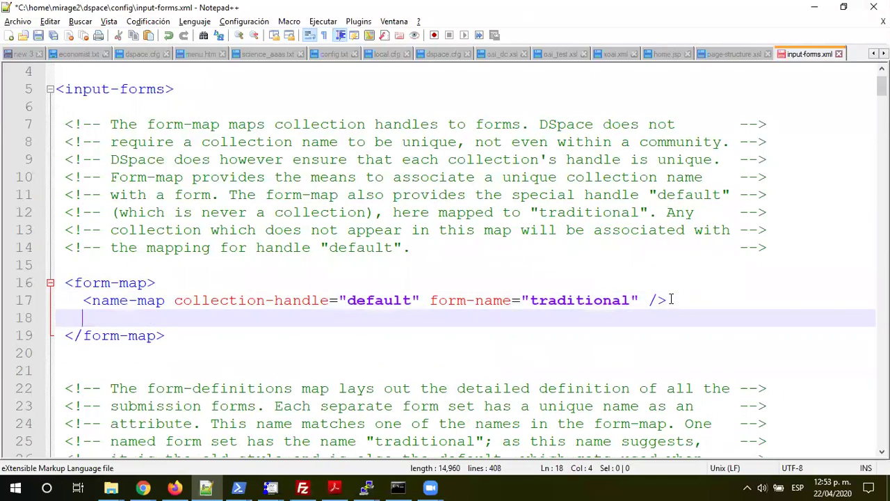
{"action": "key", "text": "ctrl+v"}
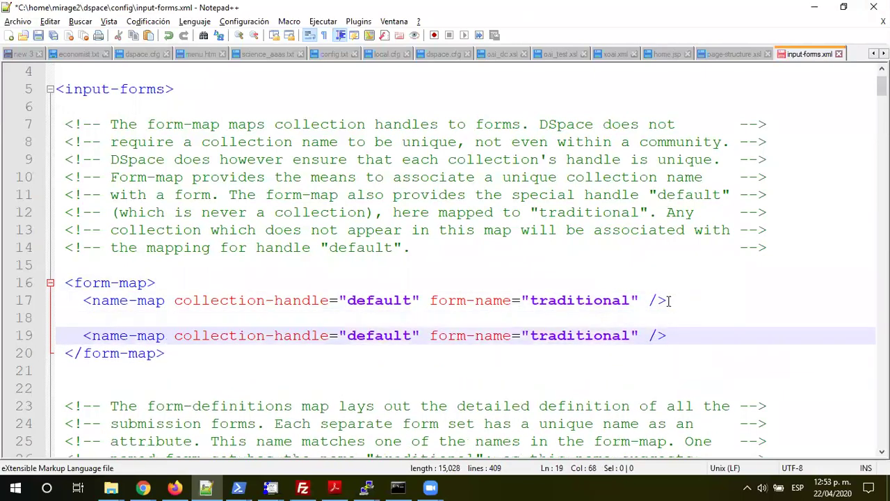
{"action": "key", "text": "Return"}
{"action": "key", "text": "ctrl+v"}
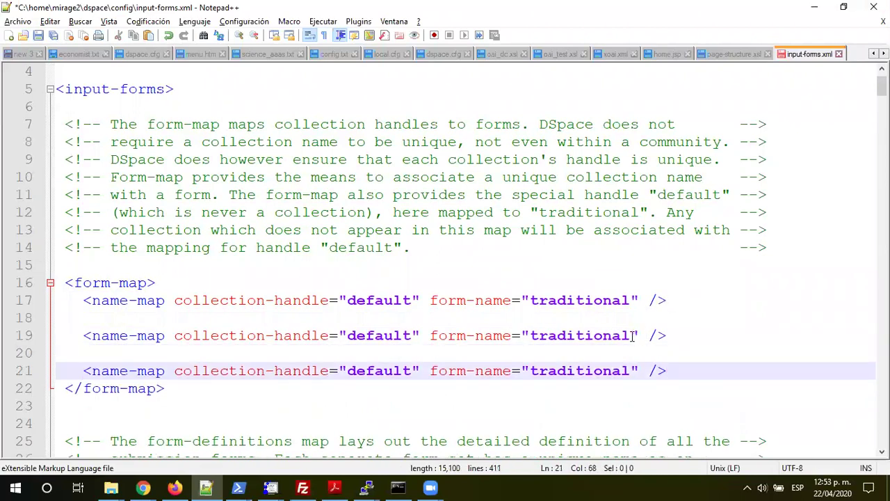
Step: Change the form-name to 'thesis' on line 19 and 'book' on line 21
{"action": "left_click", "coordinate": [631, 335]}
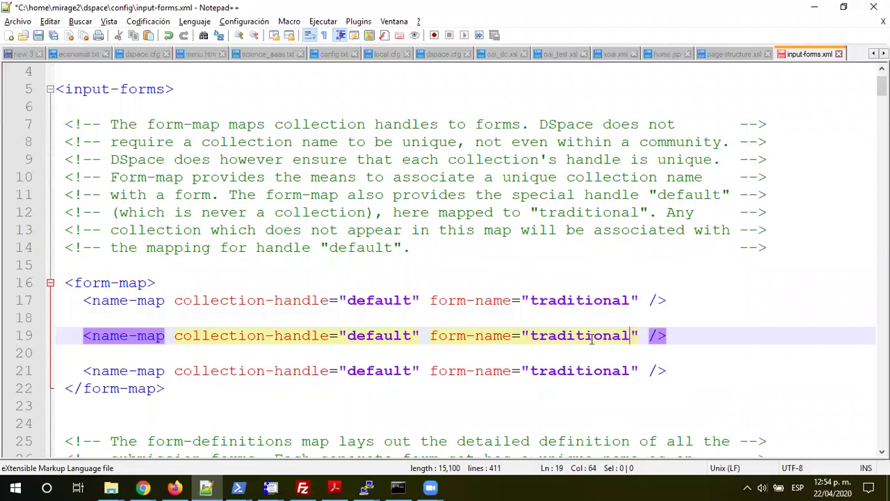
{"action": "left_click", "coordinate": [579, 339], "text": "shift"}
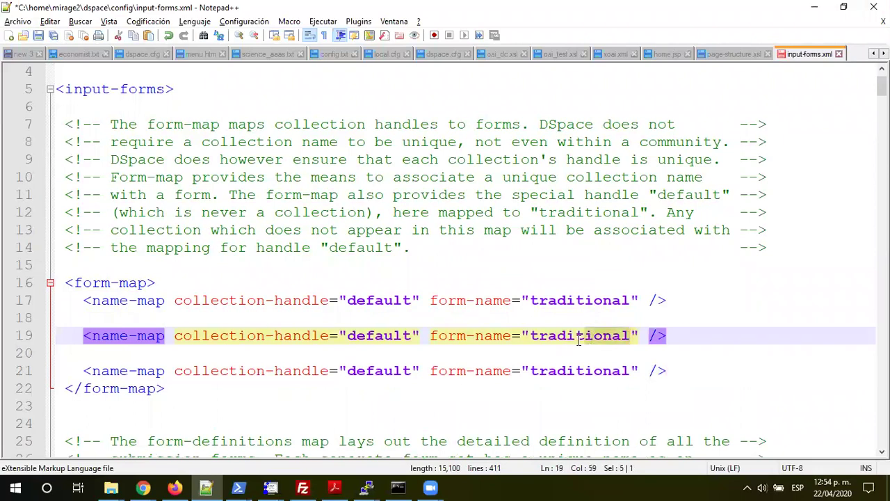
{"action": "double_click", "coordinate": [579, 339]}
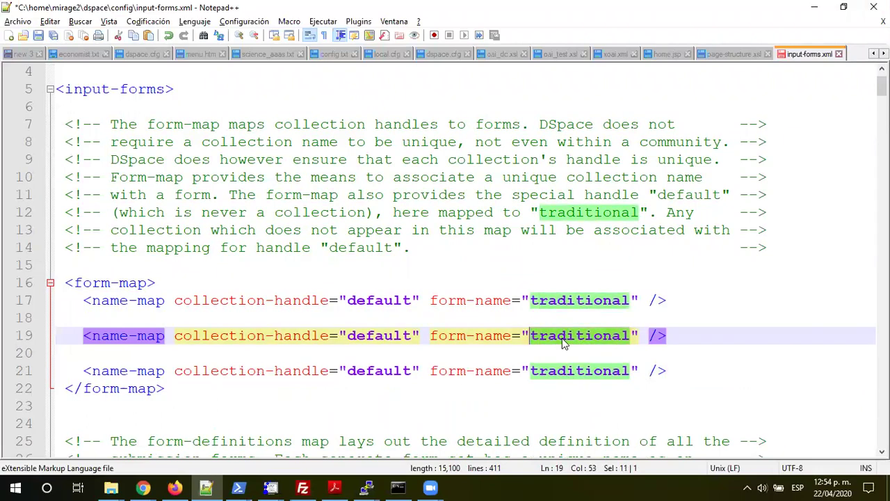
{"action": "key", "text": "shift+Right"}
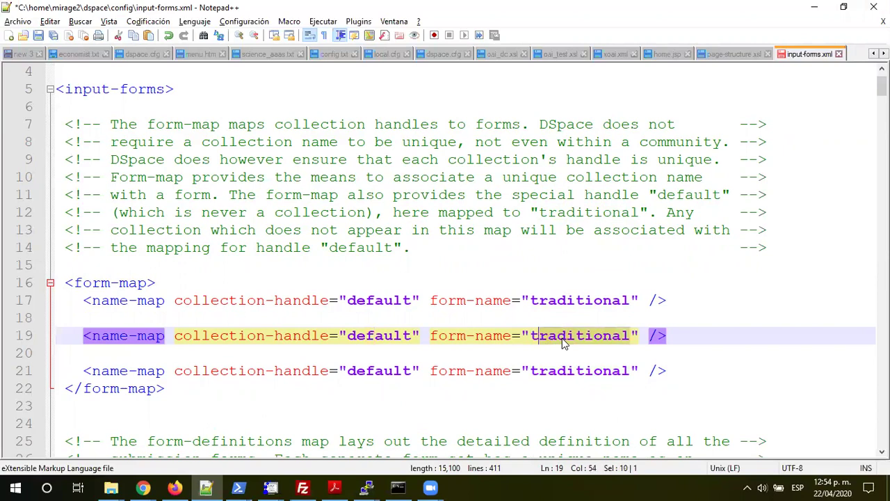
{"action": "type", "text": "hesis"}
{"action": "left_click_drag", "start_coordinate": [632, 370], "coordinate": [558, 369]}
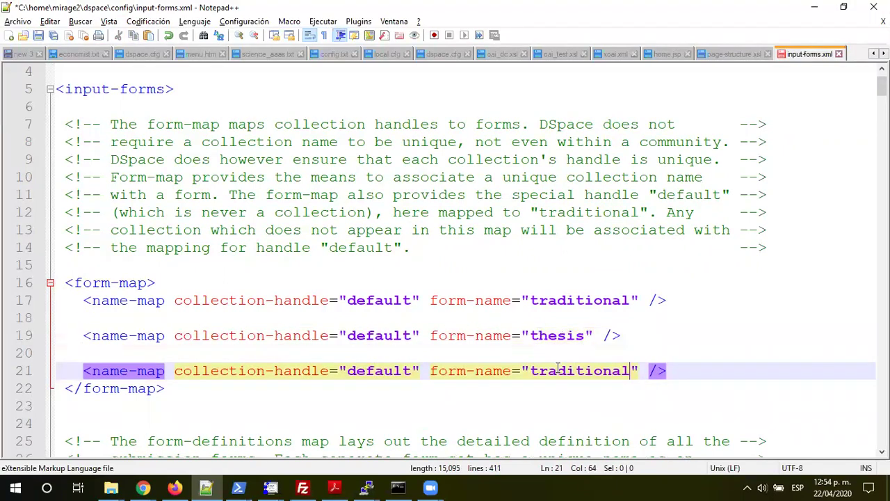
{"action": "double_click", "coordinate": [558, 369]}
{"action": "type", "text": "book"}
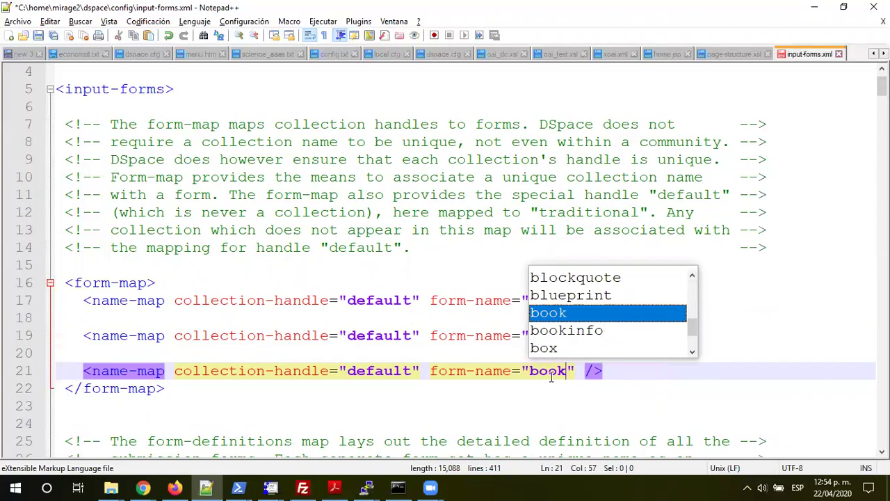
{"action": "left_click", "coordinate": [557, 335]}
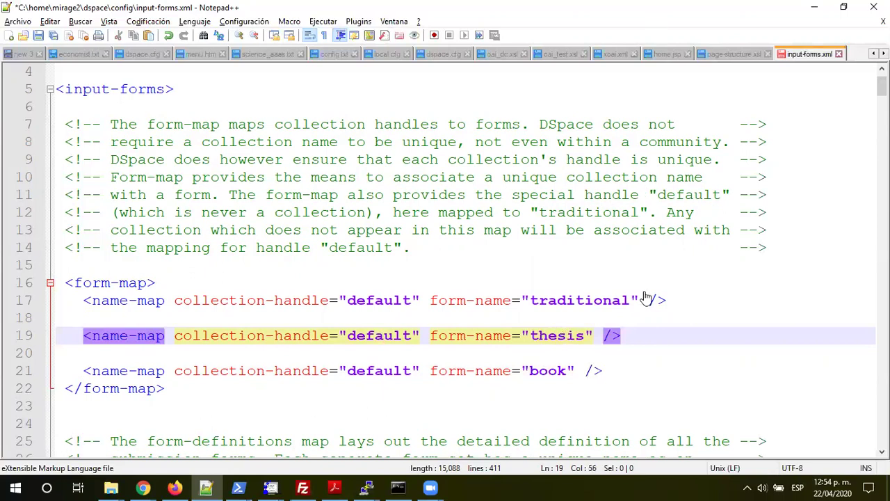
{"action": "key", "text": "alt+Tab"}
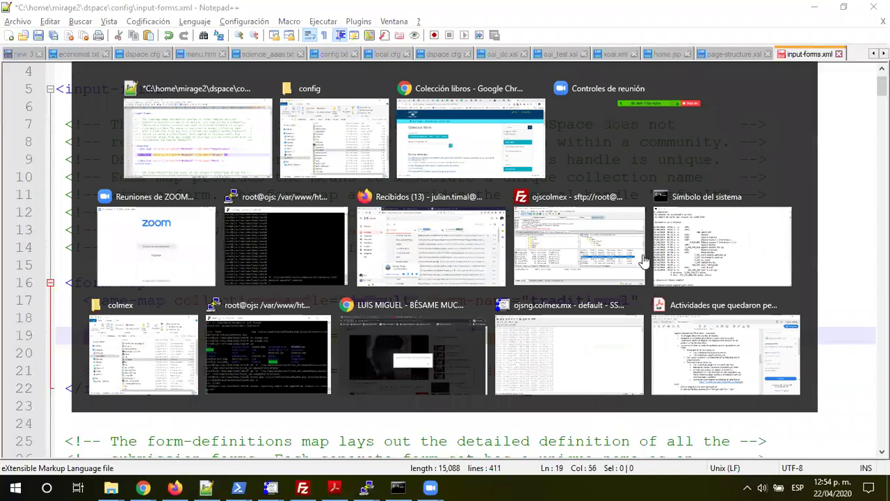
Step: Bring the Colección libros page (handle 20.500.12055/28) forward and open the Wi-Fi network list
{"action": "key", "text": "Tab"}
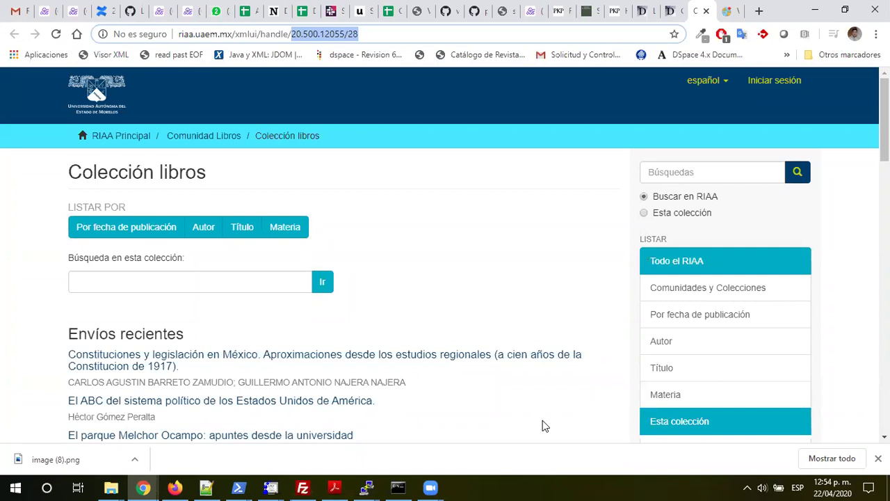
{"action": "key", "text": "alt+Tab"}
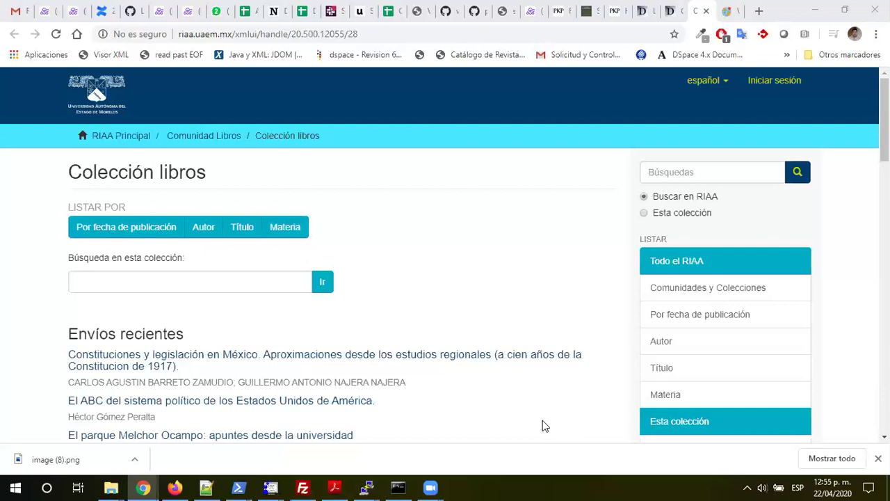
{"action": "left_click", "coordinate": [468, 222]}
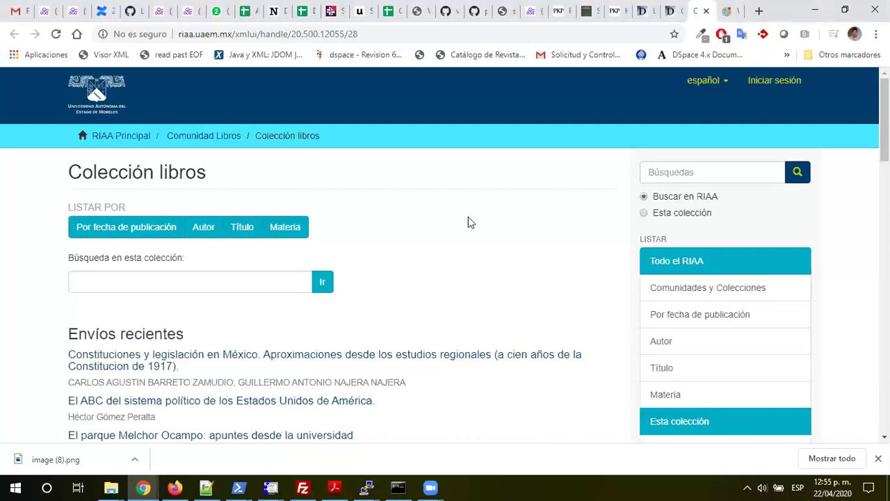
{"action": "left_click", "coordinate": [617, 486]}
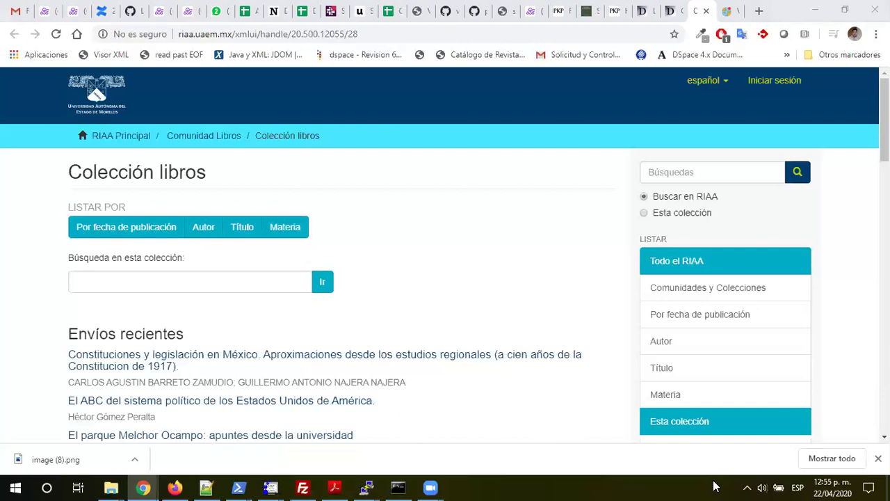
{"action": "left_click", "coordinate": [747, 487]}
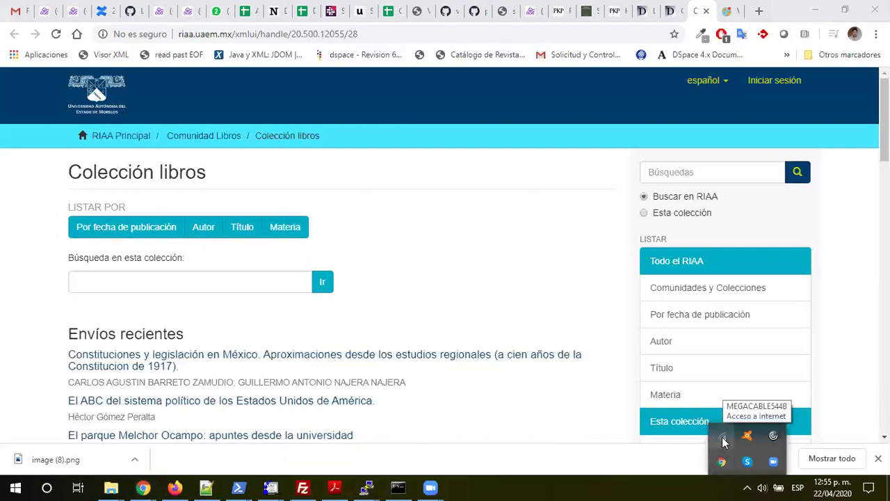
{"action": "left_click", "coordinate": [722, 438]}
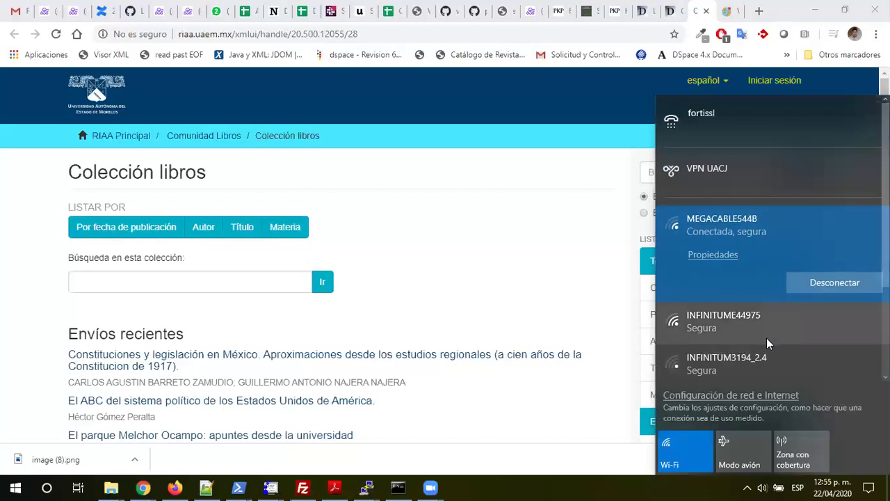
{"action": "scroll", "coordinate": [766, 338], "scroll_direction": "down", "scroll_amount": 3}
{"action": "left_click", "coordinate": [495, 486]}
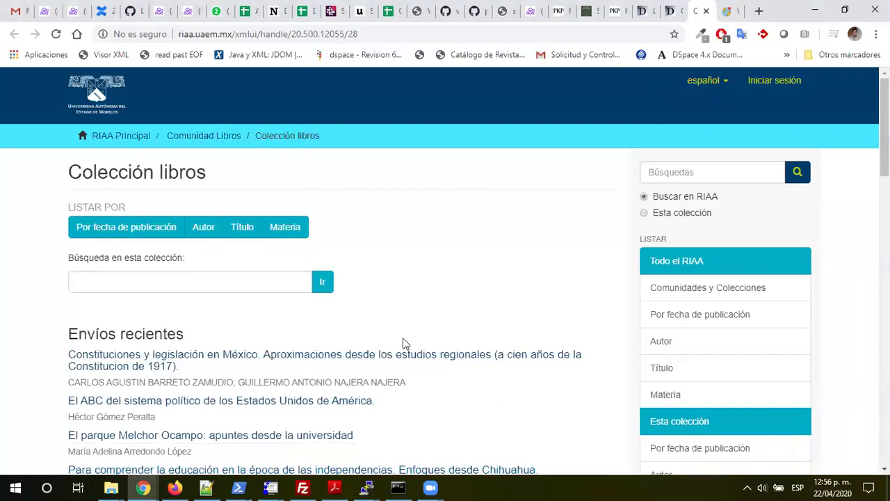
{"action": "left_click", "coordinate": [673, 11]}
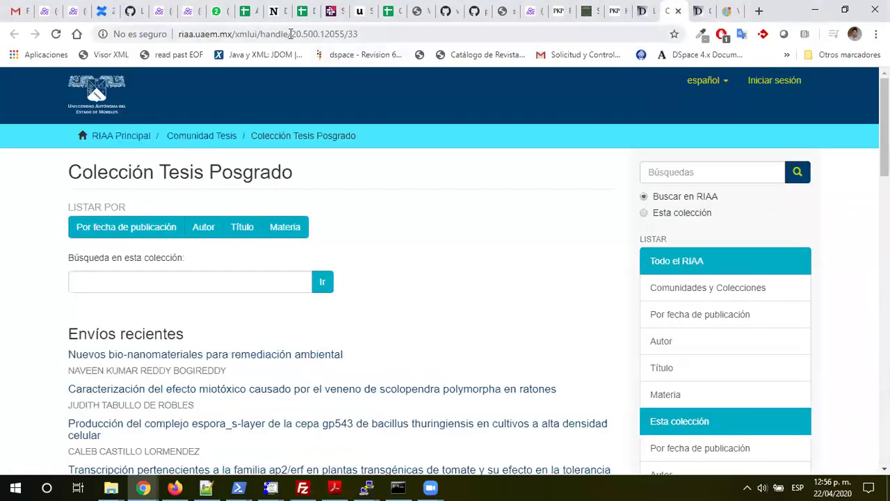
Step: Select the Colección Tesis Posgrado handle 20.500.12055/33 in the address bar
{"action": "left_click_drag", "start_coordinate": [290, 34], "coordinate": [367, 34]}
{"action": "key", "text": "ctrl+c"}
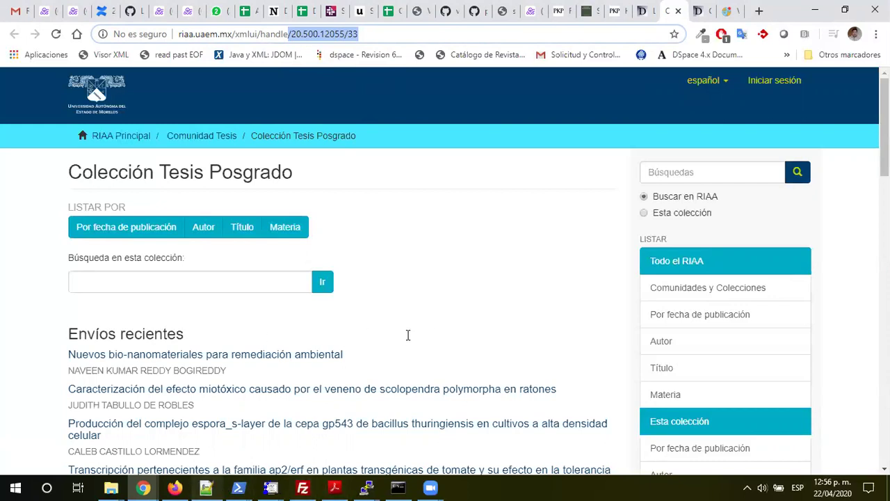
Step: Replace 'default' on line 19's thesis name-map with handle 20.500.12055/33, then select 'default' on the book line
{"action": "key", "text": "alt+Tab"}
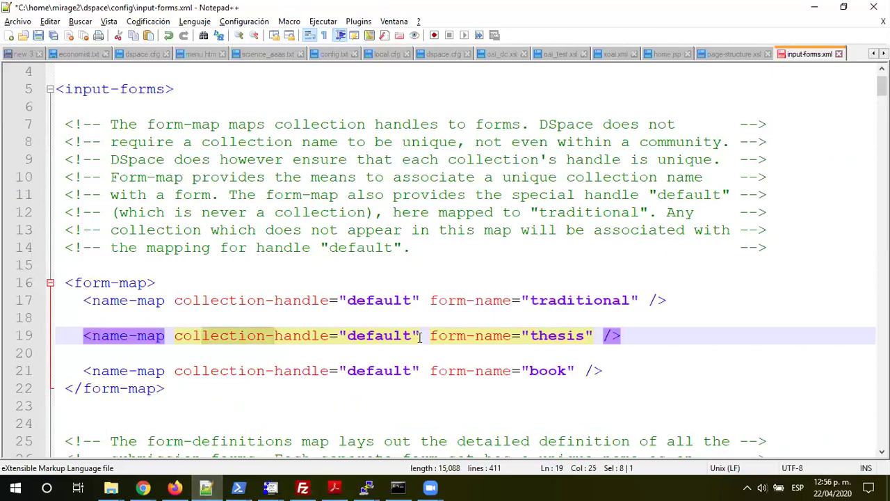
{"action": "double_click", "coordinate": [351, 336]}
{"action": "key", "text": "ctrl+v"}
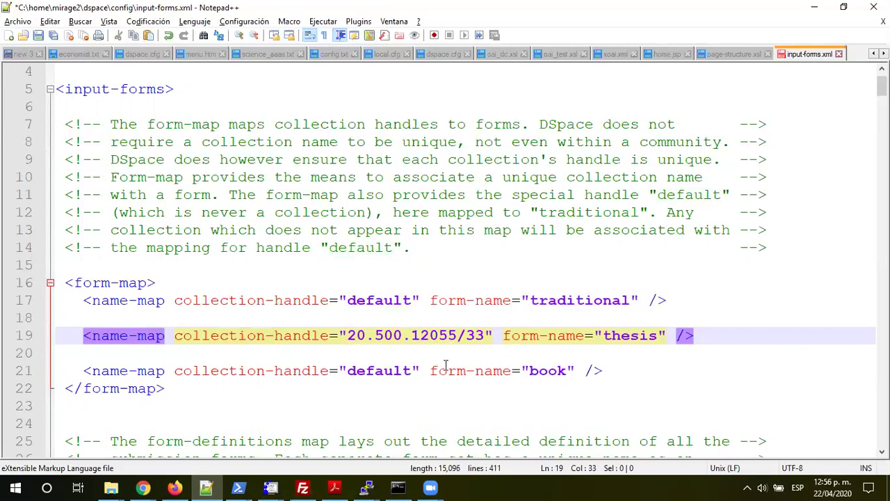
{"action": "left_click", "coordinate": [351, 371]}
{"action": "left_click", "coordinate": [352, 371], "text": "shift"}
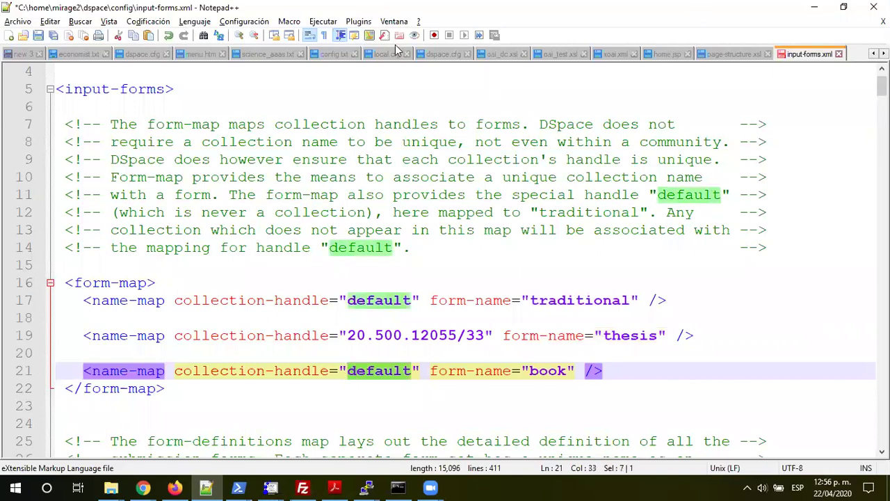
Step: Put handle 20.500.12055/28 into the book name-map and review the mapping lines 19–21
{"action": "key", "text": "alt+Tab"}
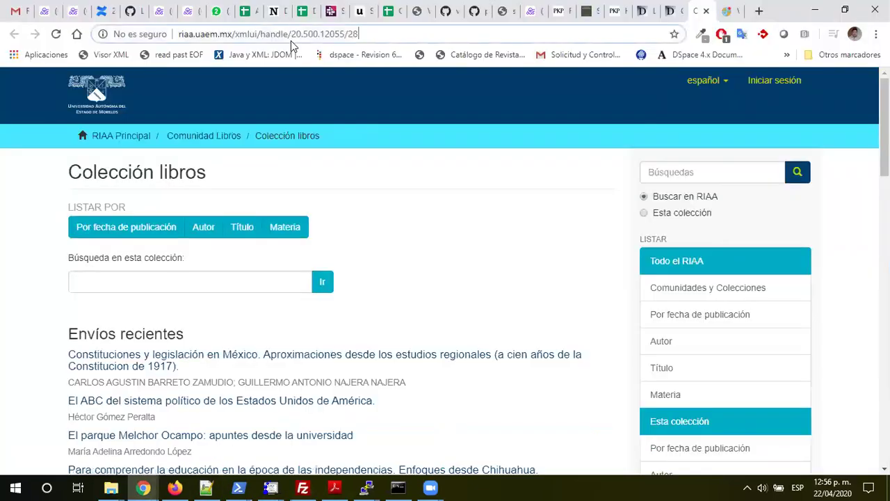
{"action": "key", "text": "ctrl+c"}
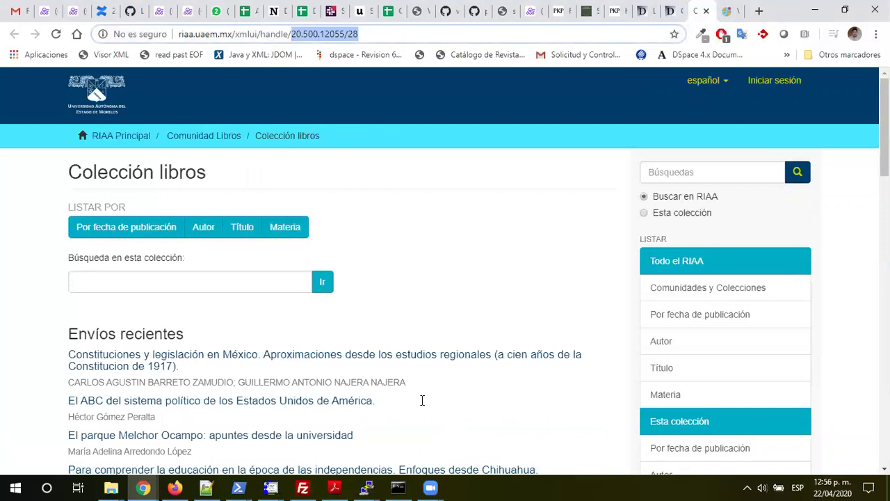
{"action": "key", "text": "alt+Tab"}
{"action": "key", "text": "ctrl+v"}
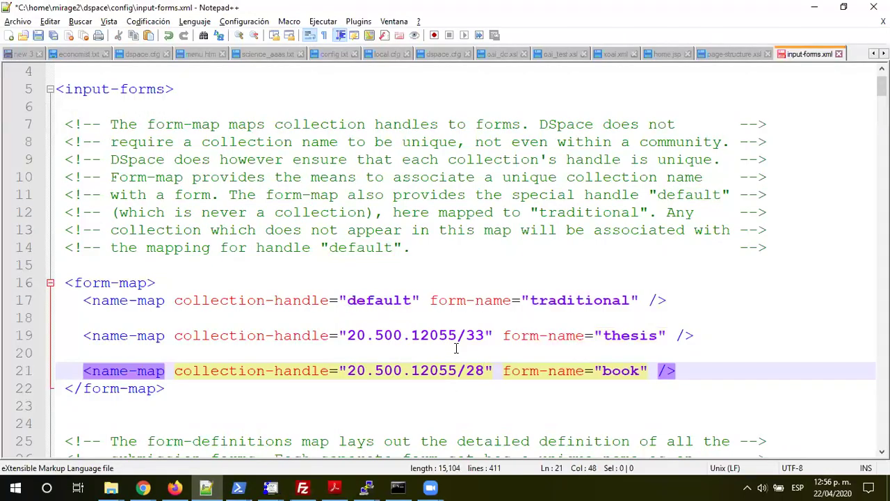
{"action": "left_click", "coordinate": [455, 352]}
{"action": "left_click", "coordinate": [451, 381]}
{"action": "left_click", "coordinate": [454, 344]}
{"action": "left_click", "coordinate": [453, 354]}
{"action": "left_click", "coordinate": [448, 342]}
{"action": "left_click", "coordinate": [456, 356]}
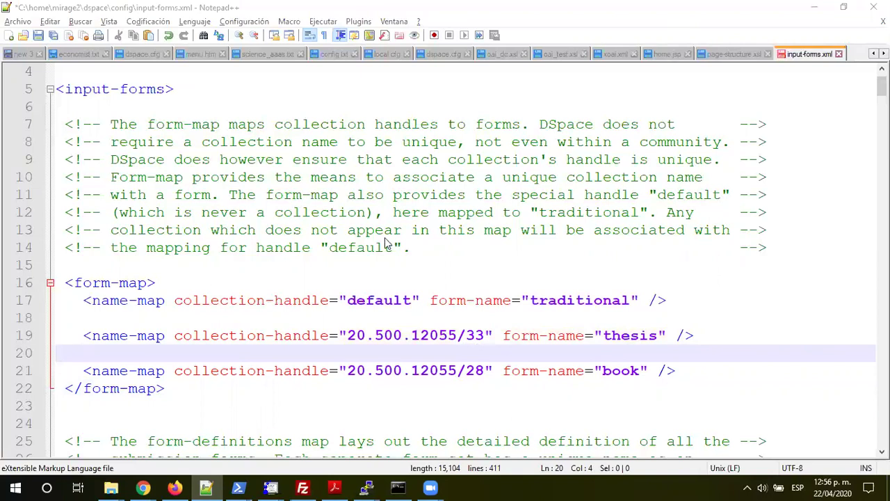
Step: Compare the Colección Tesis Posgrado (/33) and Colección libros (/28) pages, then return to input-forms.xml
{"action": "key", "text": "alt+Tab"}
{"action": "left_click", "coordinate": [687, 9]}
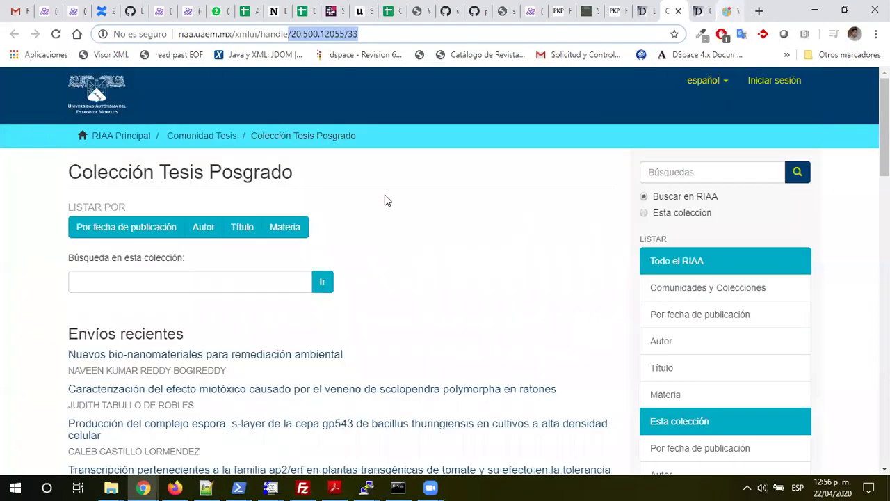
{"action": "key", "text": "ctrl+Tab"}
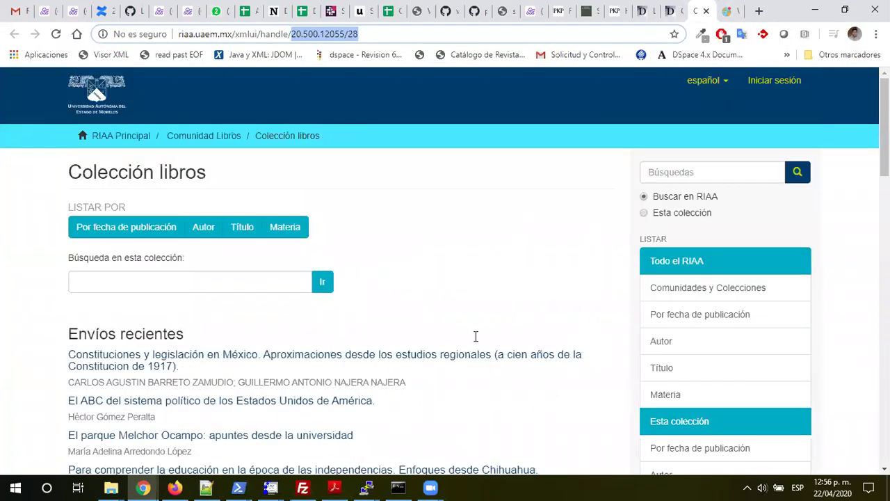
{"action": "key", "text": "alt+Tab"}
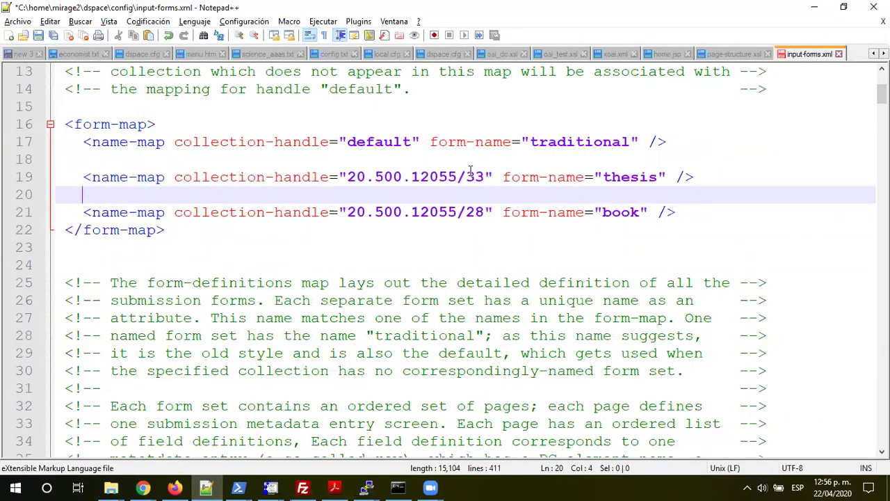
Step: Check the thesis and traditional form names in the form map
{"action": "left_click", "coordinate": [466, 176]}
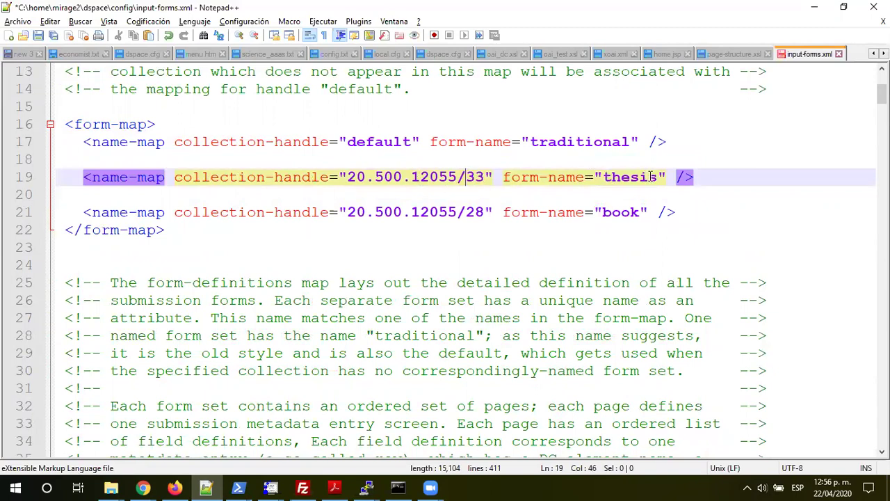
{"action": "double_click", "coordinate": [626, 178]}
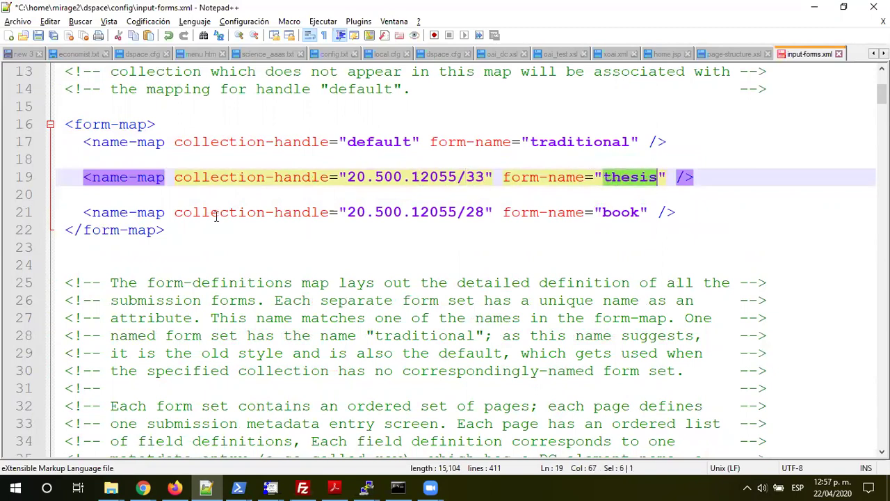
{"action": "left_click_drag", "start_coordinate": [531, 142], "coordinate": [619, 143]}
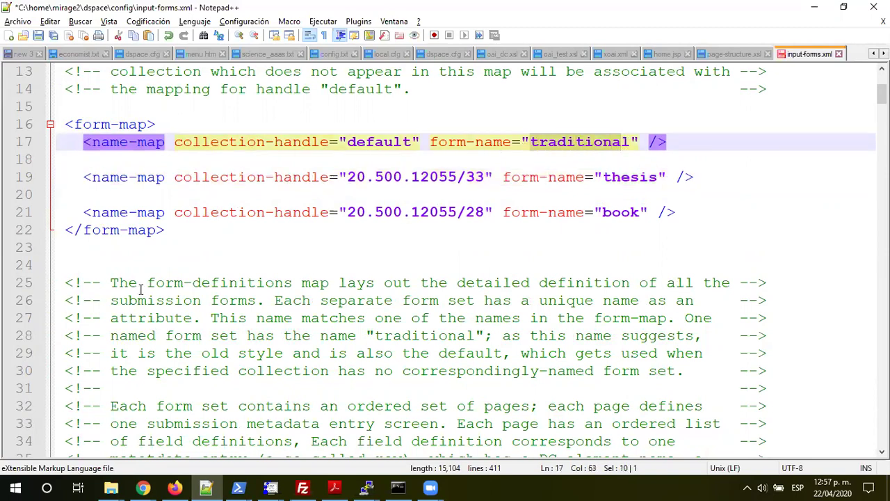
{"action": "scroll", "coordinate": [69, 299], "scroll_direction": "down", "scroll_amount": 6}
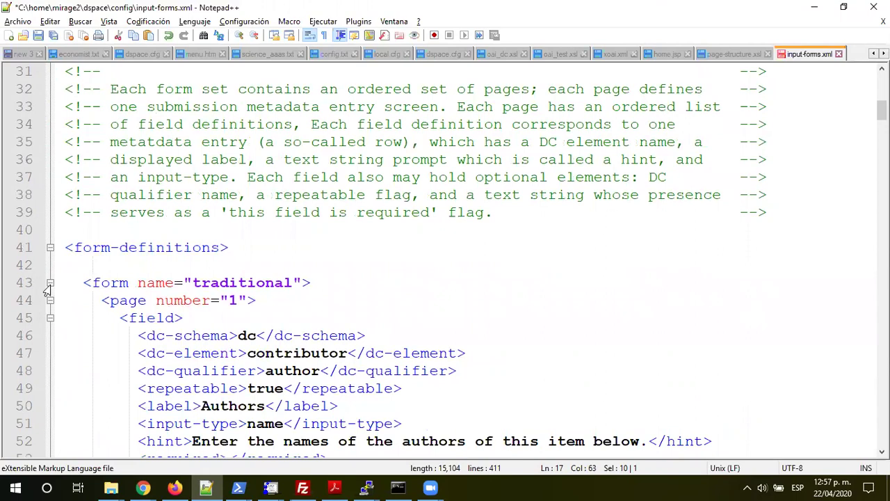
Step: Fold the traditional form, copy it, and paste a duplicate right after it, before form one
{"action": "left_click", "coordinate": [49, 284]}
{"action": "left_click", "coordinate": [86, 264]}
{"action": "left_click_drag", "start_coordinate": [85, 264], "coordinate": [102, 296]}
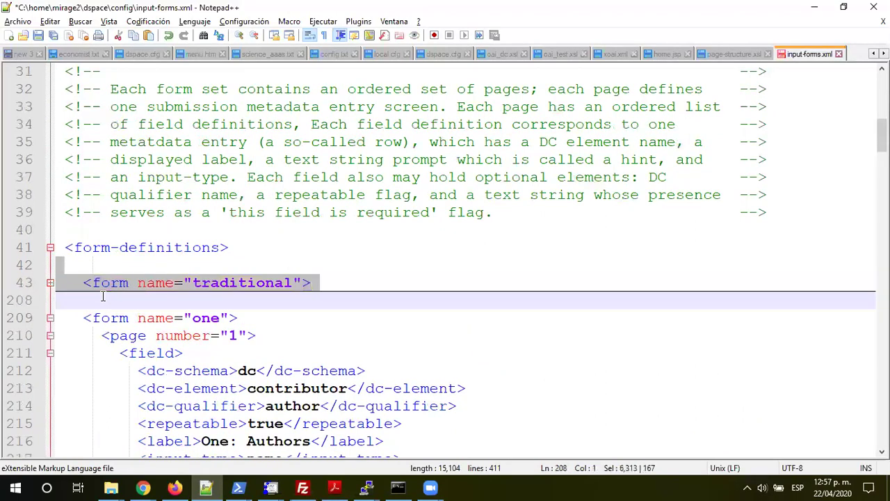
{"action": "left_click", "coordinate": [104, 295]}
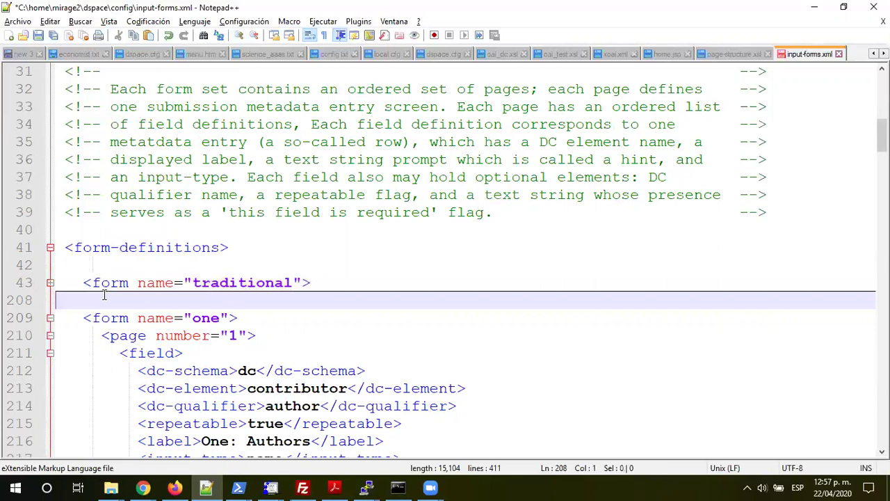
{"action": "key", "text": "Return"}
{"action": "key", "text": "Return"}
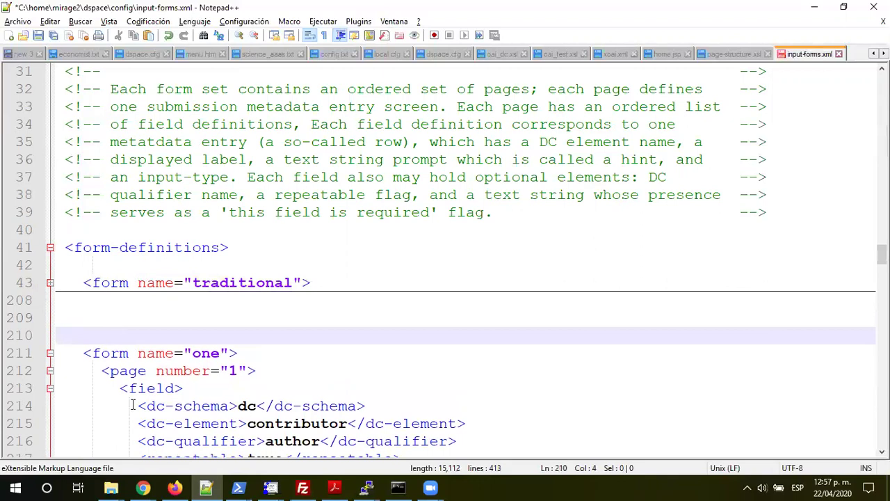
{"action": "key", "text": "ctrl+v"}
{"action": "scroll", "coordinate": [171, 353], "scroll_direction": "down", "scroll_amount": 2}
{"action": "key", "text": "Up"}
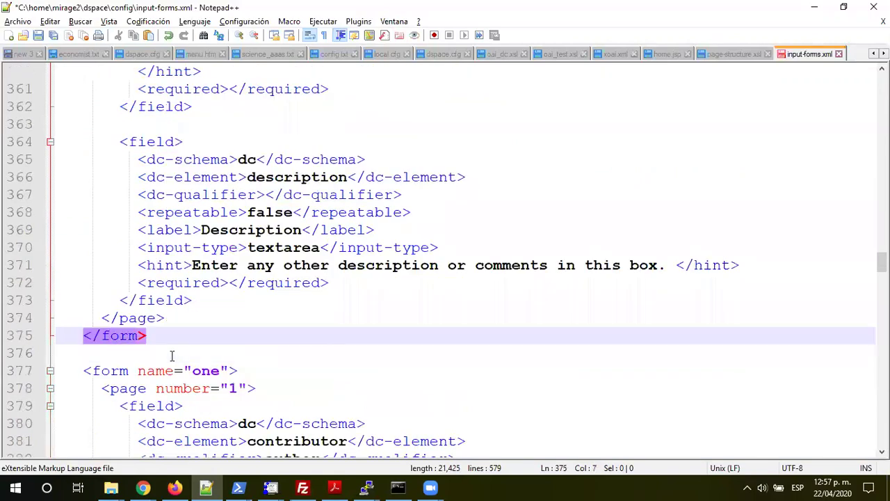
Step: Rename the copied form on line 211 from traditional to thesis
{"action": "scroll", "coordinate": [171, 356], "scroll_direction": "up", "scroll_amount": 1}
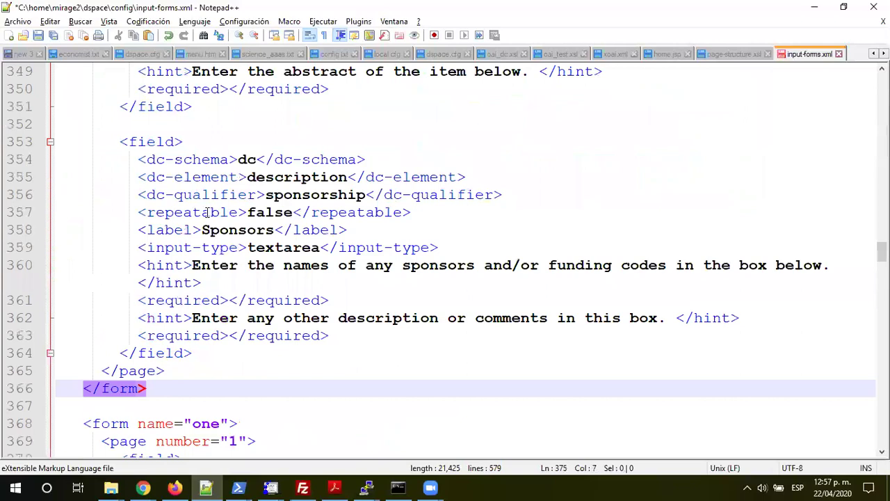
{"action": "scroll", "coordinate": [207, 212], "scroll_direction": "up", "scroll_amount": 20}
{"action": "double_click", "coordinate": [202, 212]}
{"action": "type", "text": "thesis"}
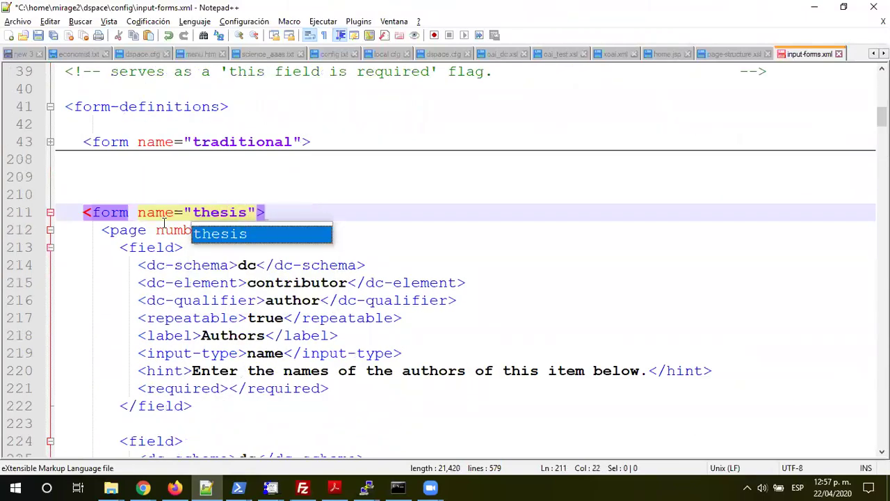
{"action": "left_click", "coordinate": [142, 231]}
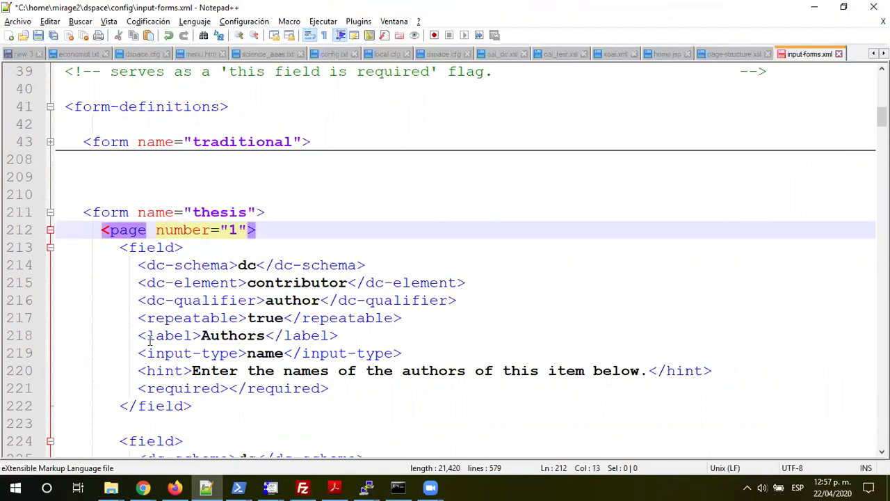
{"action": "scroll", "coordinate": [151, 339], "scroll_direction": "down", "scroll_amount": 1}
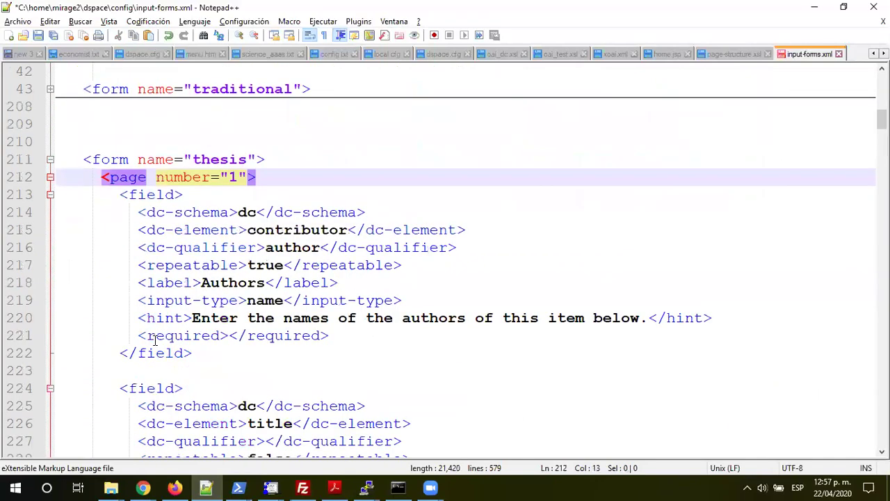
{"action": "scroll", "coordinate": [158, 257], "scroll_direction": "down", "scroll_amount": 7}
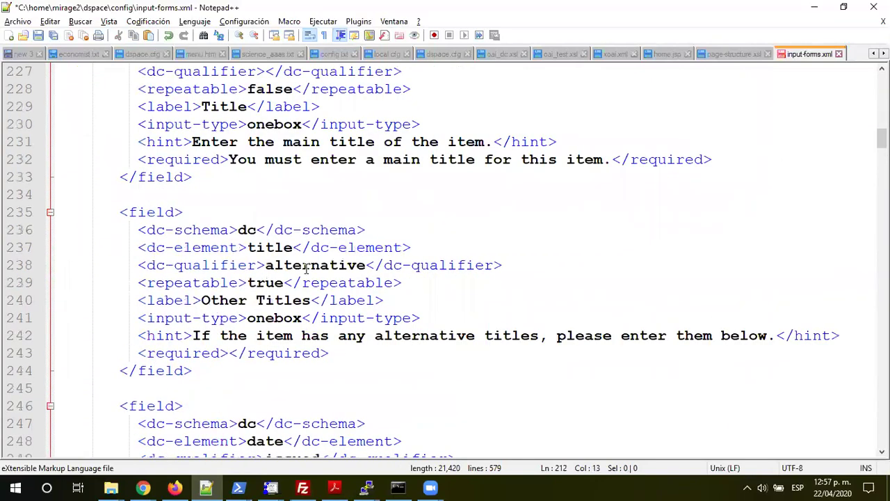
{"action": "scroll", "coordinate": [291, 265], "scroll_direction": "up", "scroll_amount": 8}
{"action": "key", "text": "Down"}
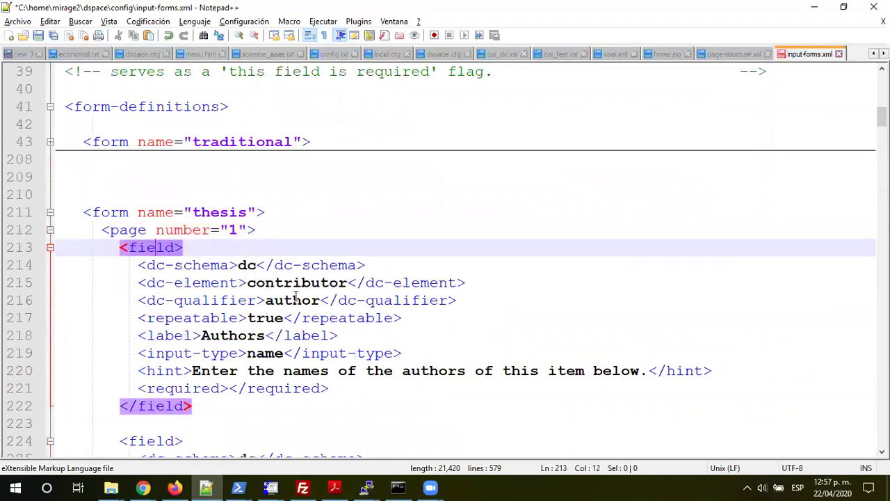
Step: Change the author label to Autores and its hint to 'ingresa el nombre los autores'
{"action": "left_click", "coordinate": [264, 336]}
{"action": "left_click_drag", "start_coordinate": [264, 336], "coordinate": [228, 336]}
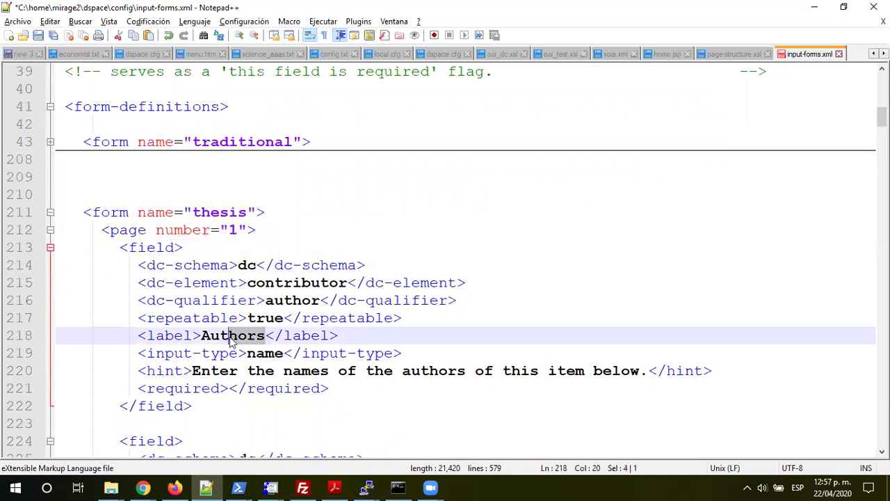
{"action": "type", "text": "ore"}
{"action": "key", "text": "BackSpace"}
{"action": "key", "text": "BackSpace"}
{"action": "type", "text": "e"}
{"action": "key", "text": "BackSpace"}
{"action": "type", "text": "res"}
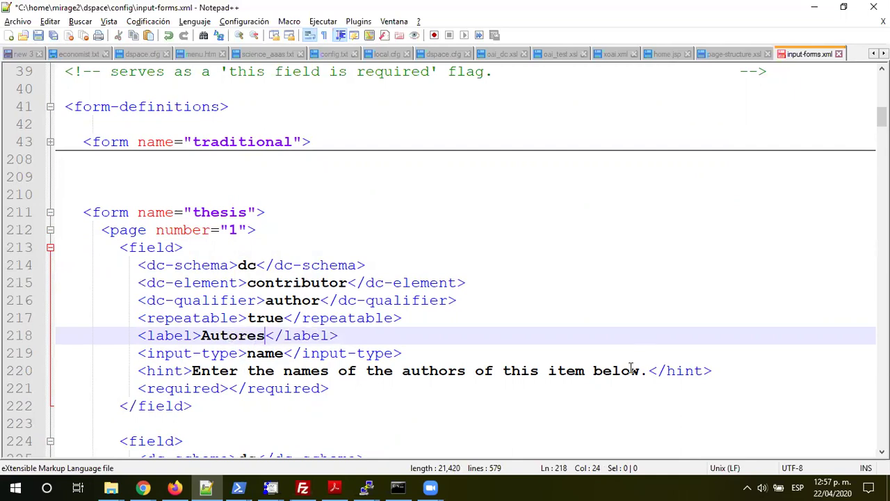
{"action": "left_click_drag", "start_coordinate": [648, 371], "coordinate": [189, 371]}
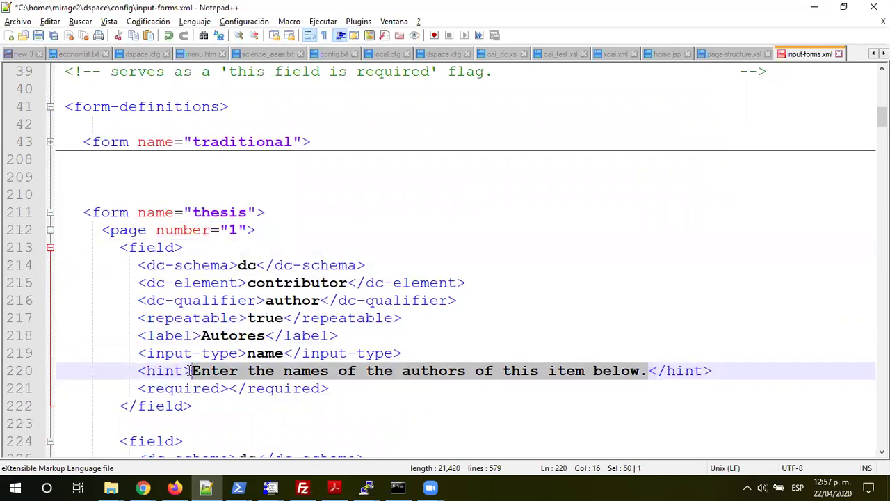
{"action": "type", "text": "int>i"}
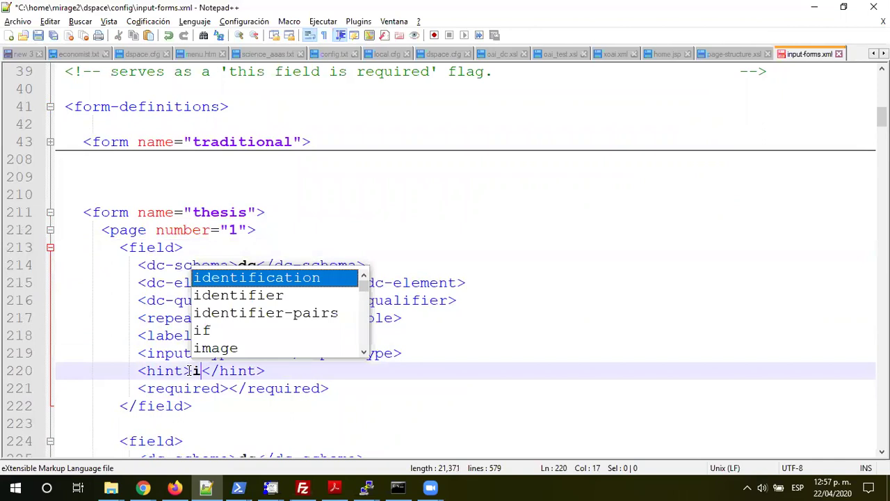
{"action": "type", "text": "ngres"}
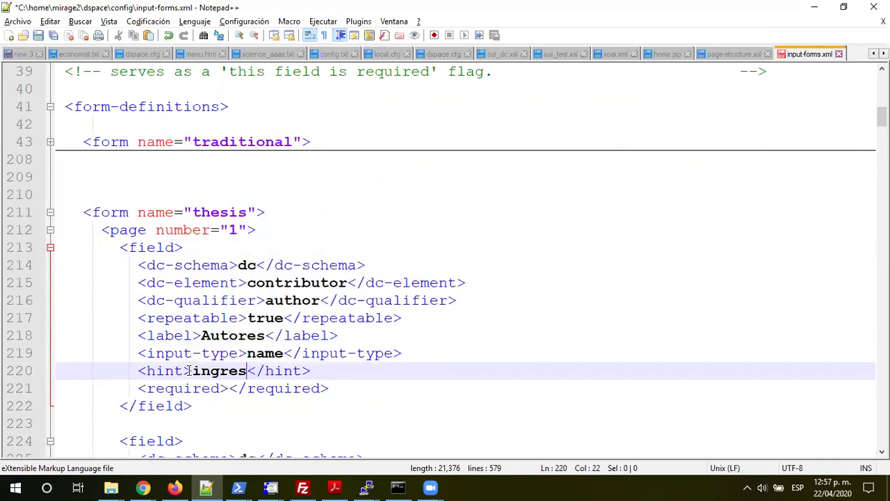
{"action": "type", "text": "a "}
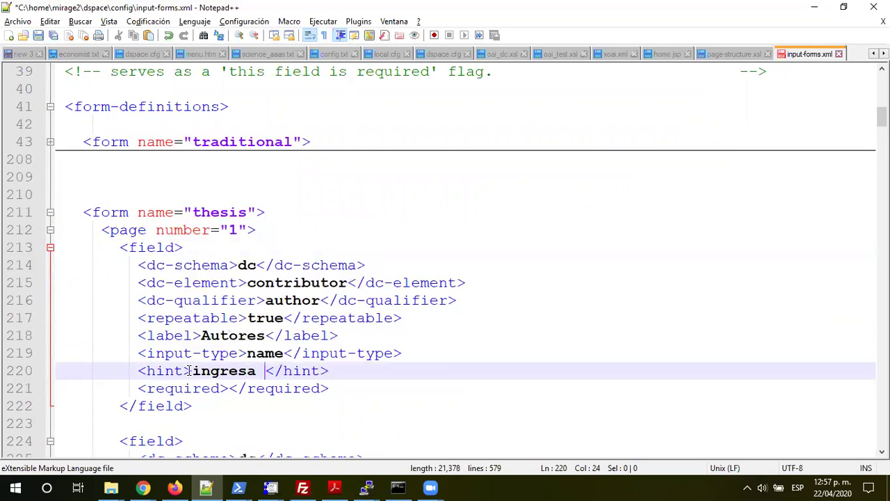
{"action": "type", "text": "el nombre los aut"}
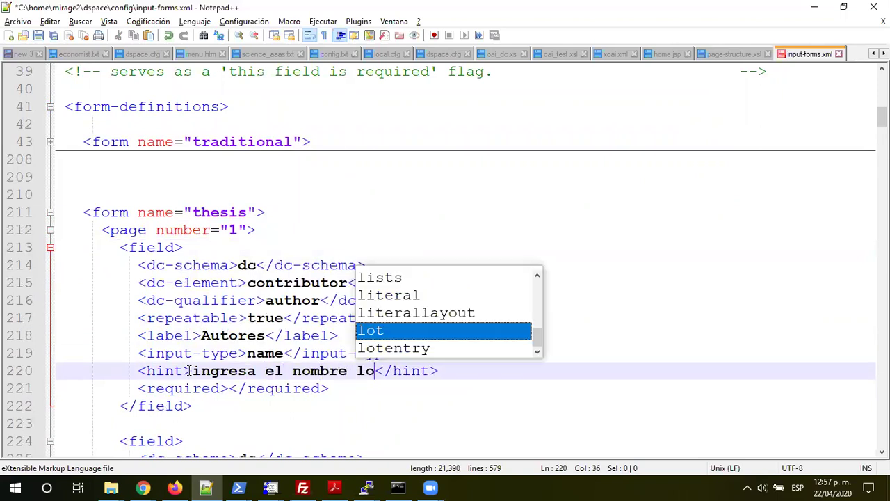
{"action": "type", "text": "ores"}
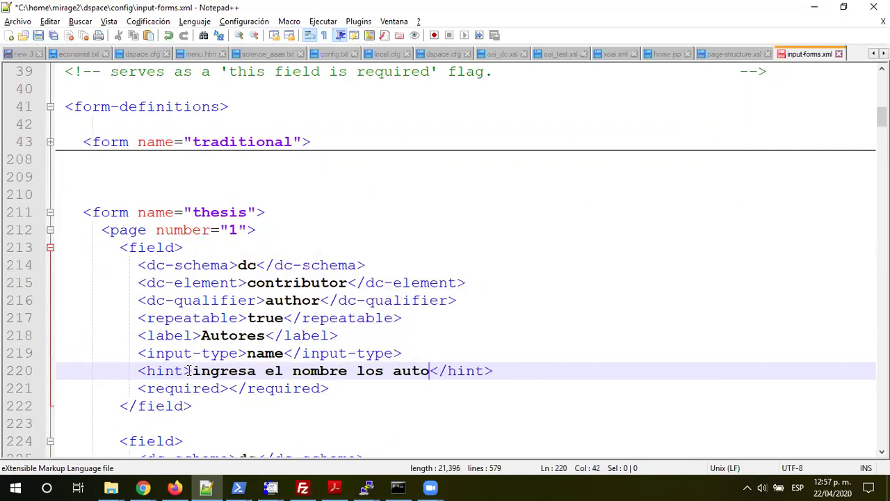
{"action": "key", "text": "Down"}
{"action": "key", "text": "Down"}
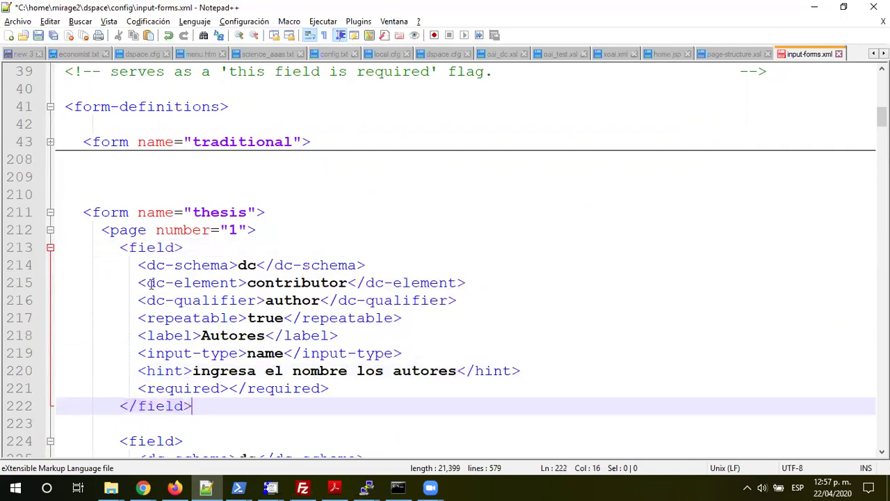
{"action": "key", "text": "shift+Left"}
Step: Turn the duplicated author field into an advisor field, entering 'Asesores' and 'asesores'
{"action": "key", "text": "shift+Home"}
{"action": "key", "text": "shift+Up"}
{"action": "key", "text": "shift+Up"}
{"action": "key", "text": "shift+Up"}
{"action": "key", "text": "shift+Up"}
{"action": "key", "text": "shift+Up"}
{"action": "key", "text": "shift+Up"}
{"action": "key", "text": "shift+Up"}
{"action": "key", "text": "shift+Up"}
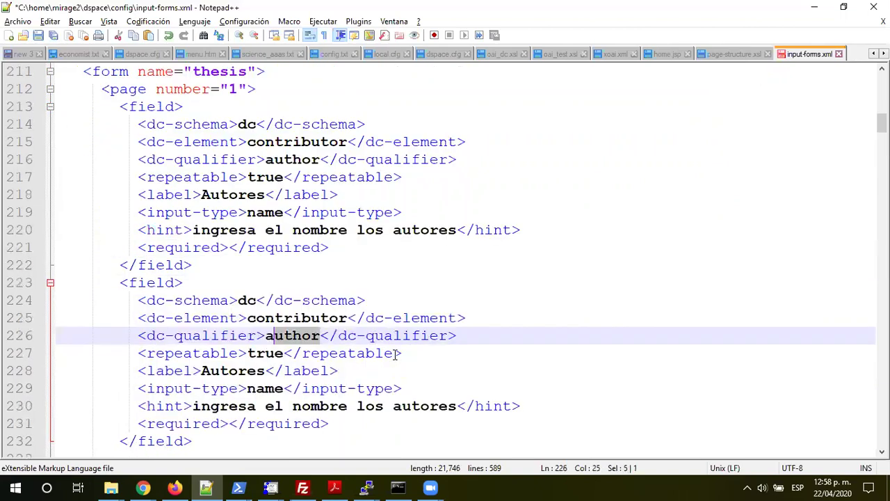
{"action": "type", "text": "dvisor"}
{"action": "double_click", "coordinate": [233, 371]}
{"action": "type", "text": "Asesores"}
{"action": "double_click", "coordinate": [425, 406]}
{"action": "type", "text": "asesore"}
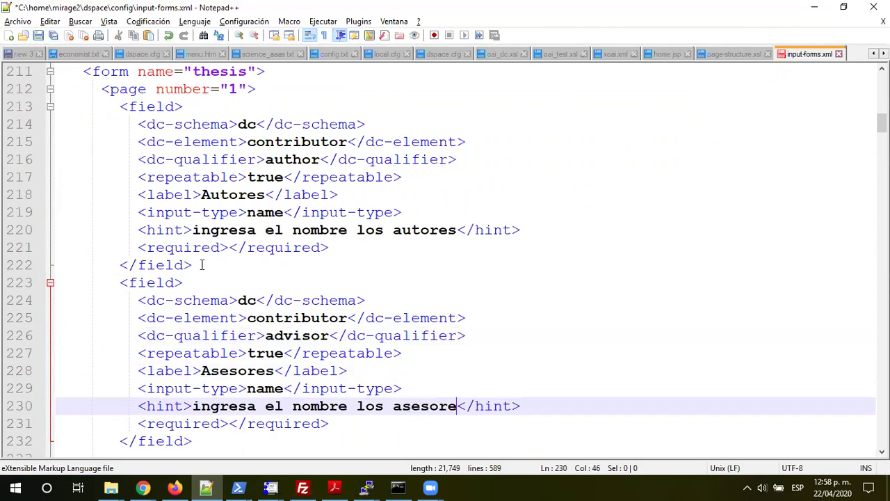
{"action": "type", "text": "s"}
Step: Remove the nine-line field block above Date of Issue and paste the copied form after the last form
{"action": "scroll", "coordinate": [202, 264], "scroll_direction": "down", "scroll_amount": 2}
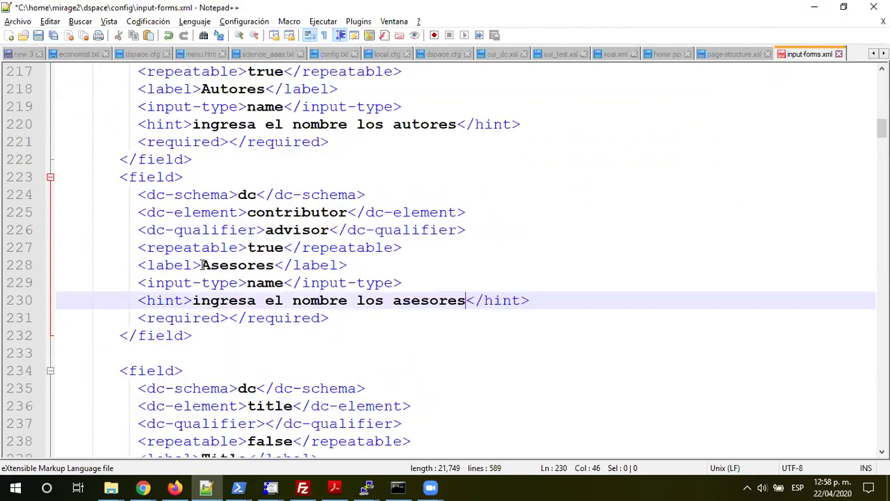
{"action": "scroll", "coordinate": [113, 250], "scroll_direction": "down", "scroll_amount": 2}
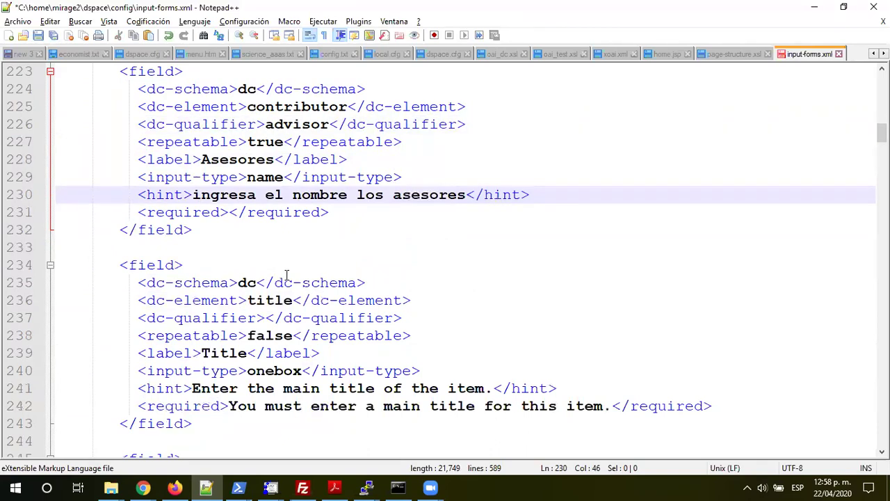
{"action": "key", "text": "ctrl+z"}
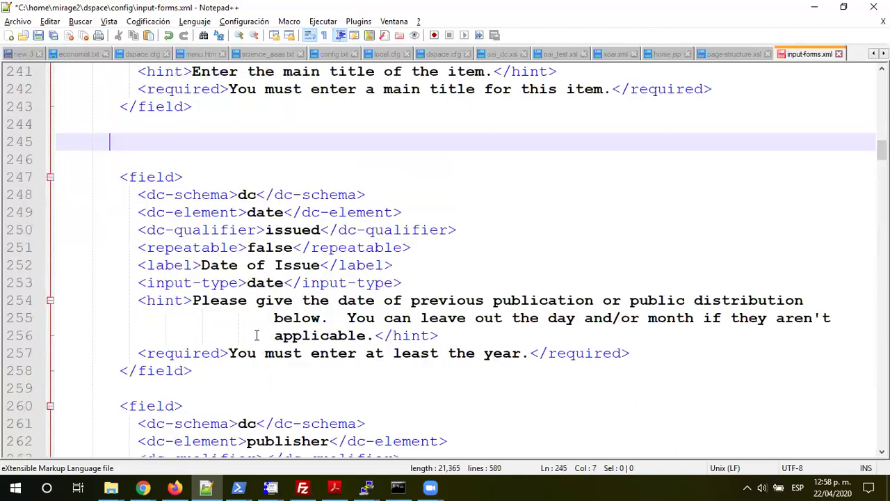
{"action": "scroll", "coordinate": [256, 335], "scroll_direction": "down", "scroll_amount": 8}
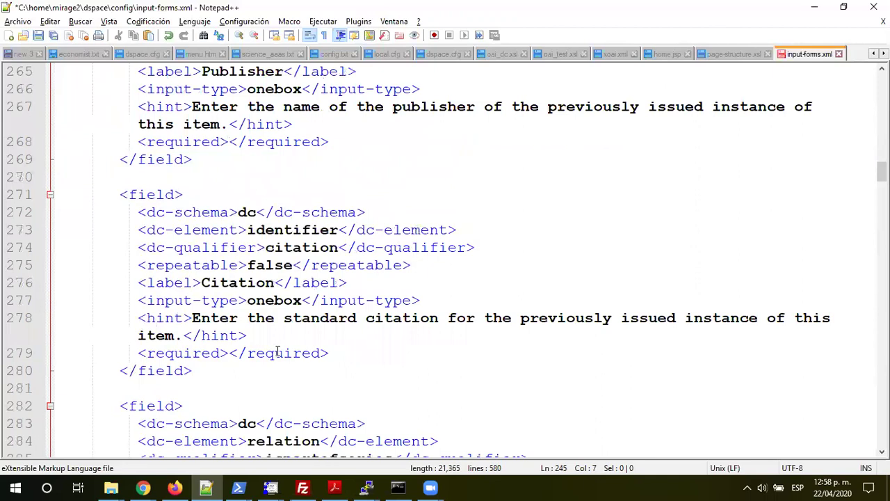
{"action": "scroll", "coordinate": [276, 352], "scroll_direction": "down", "scroll_amount": 12}
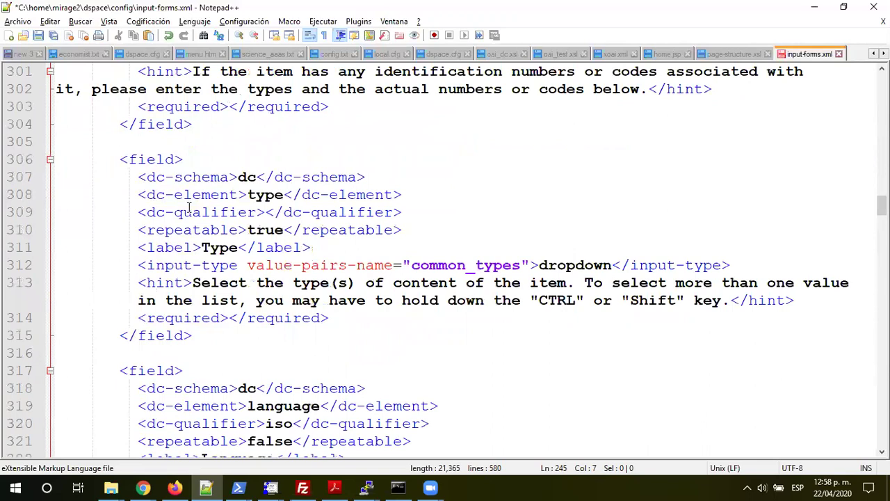
{"action": "key", "text": "ctrl+v"}
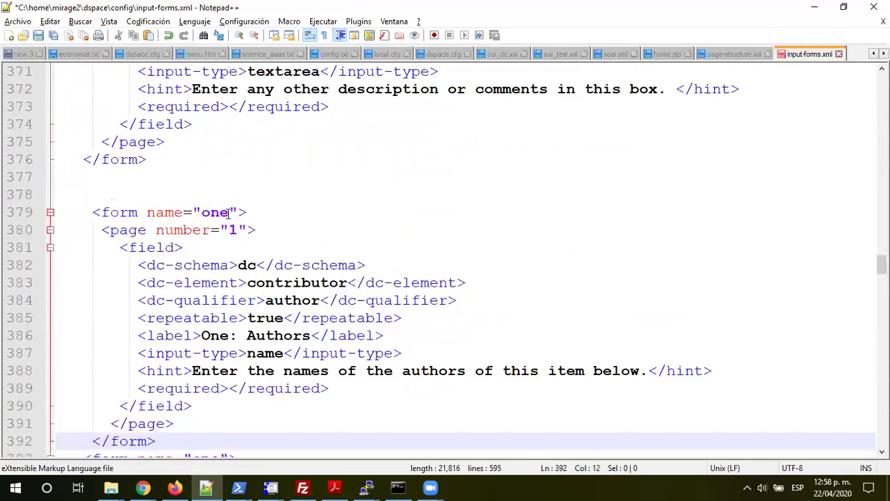
Step: Rename the new form from one to book, then switch to the Colección libros page (20.500.12055/28)
{"action": "double_click", "coordinate": [215, 212]}
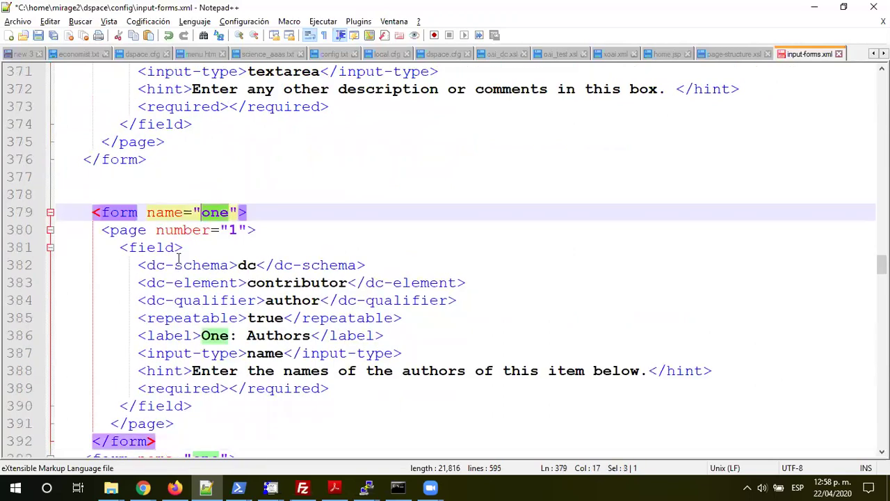
{"action": "type", "text": "b"}
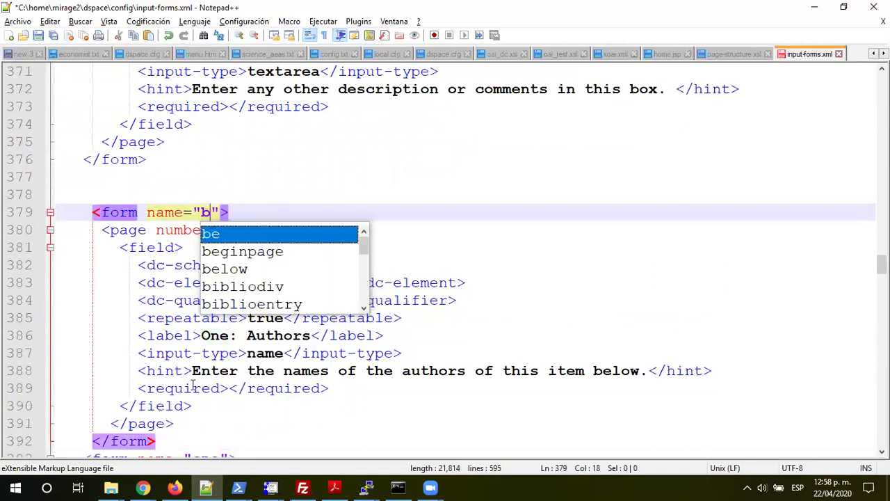
{"action": "type", "text": "ook"}
{"action": "left_click", "coordinate": [165, 248]}
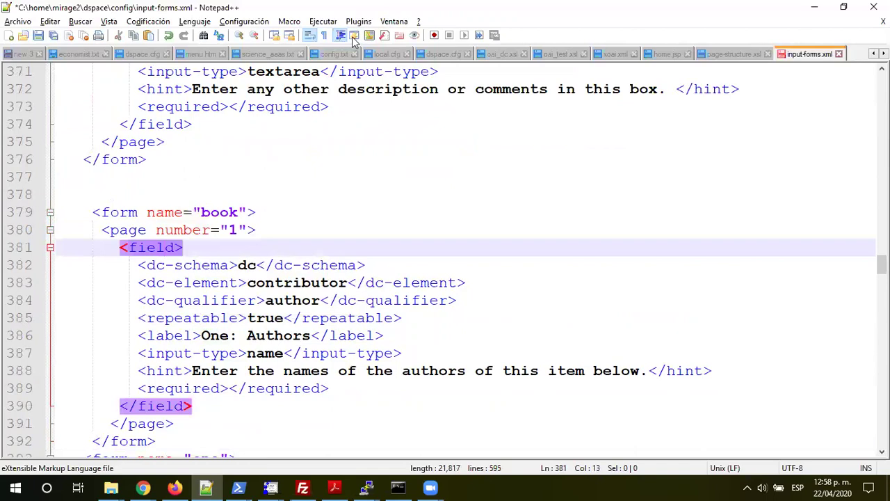
{"action": "scroll", "coordinate": [353, 41], "scroll_direction": "down", "scroll_amount": 3}
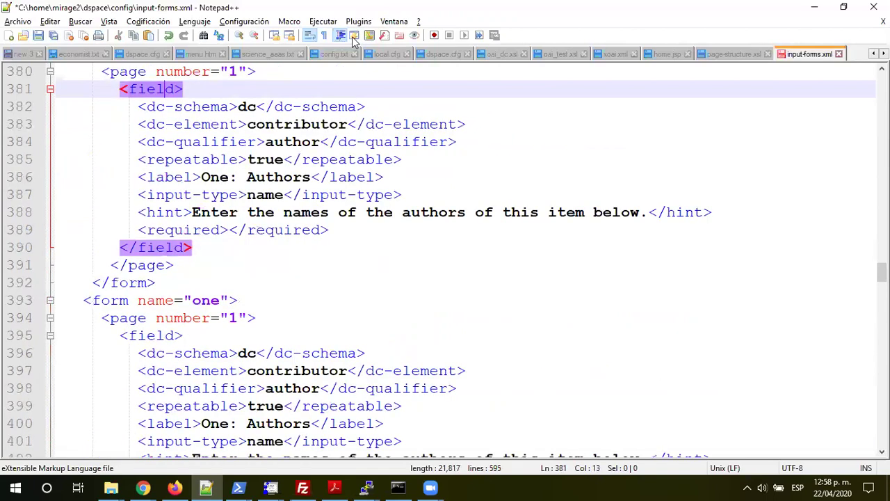
{"action": "key", "text": "alt+Tab"}
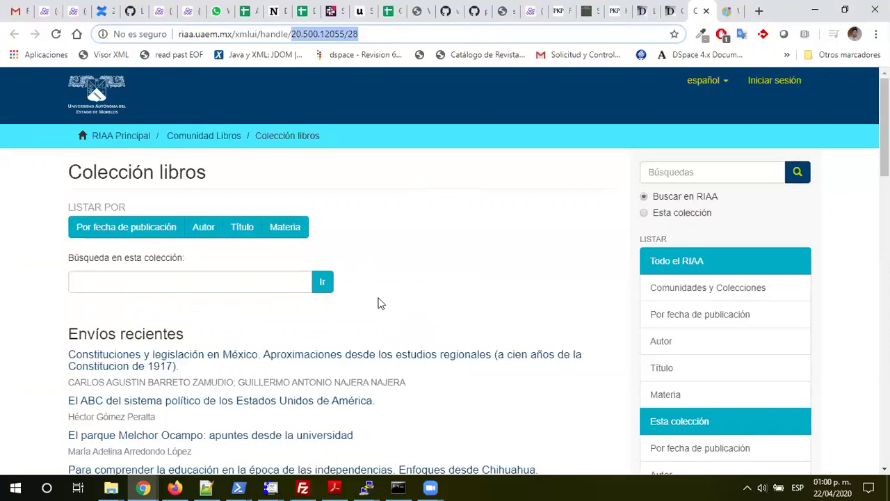
Step: Return to input-forms.xml and select the Date of Issue year requirement message on line 257
{"action": "left_click", "coordinate": [208, 487]}
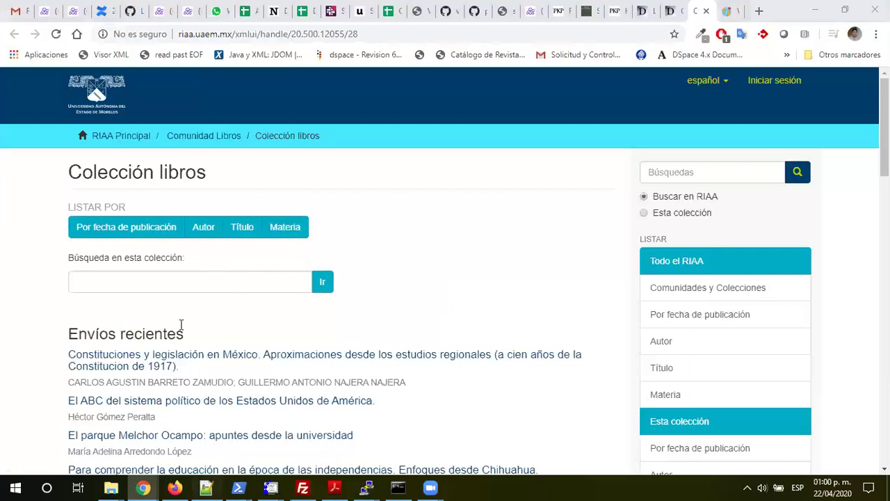
{"action": "key", "text": "alt+Tab"}
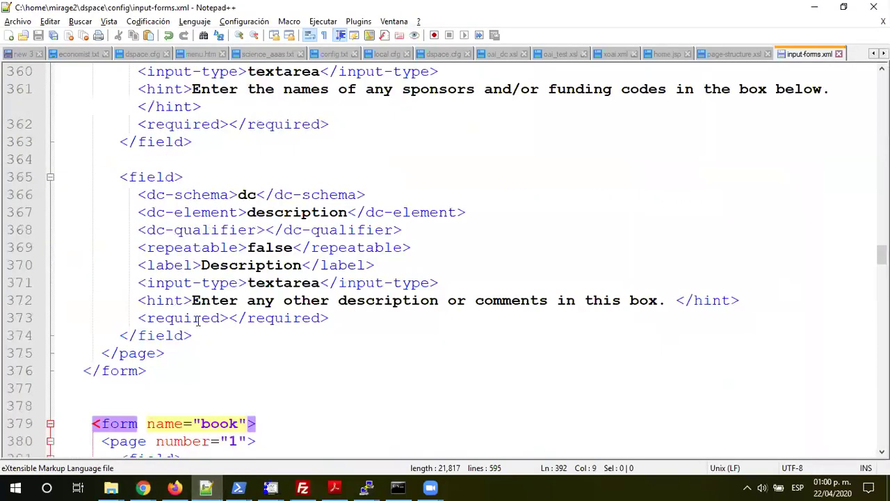
{"action": "left_click", "coordinate": [221, 317]}
{"action": "left_click_drag", "start_coordinate": [137, 318], "coordinate": [230, 317]}
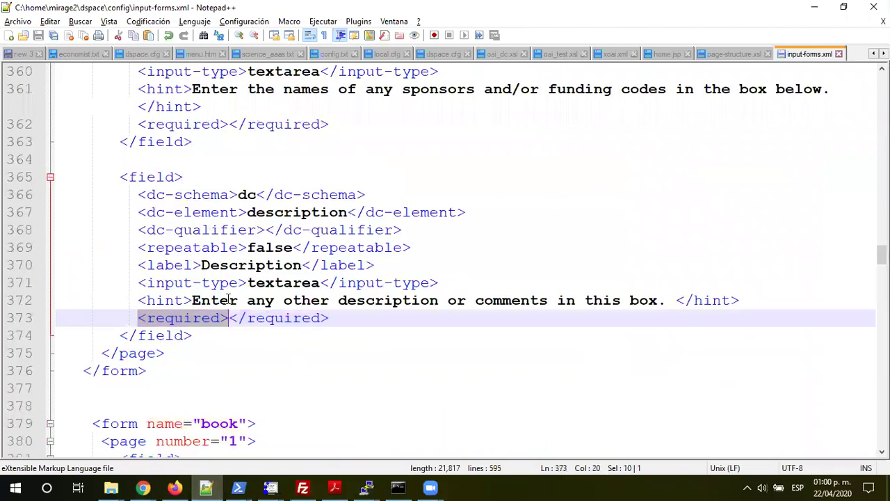
{"action": "scroll", "coordinate": [414, 301], "scroll_direction": "up", "scroll_amount": 20}
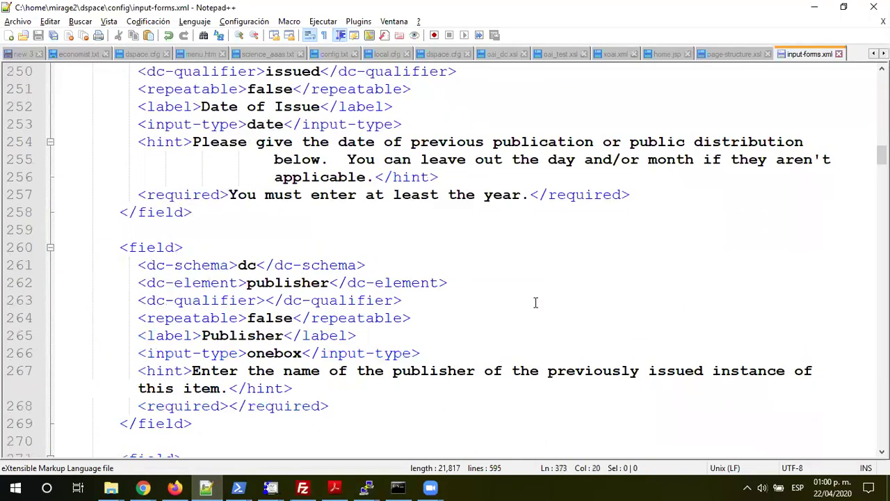
{"action": "left_click_drag", "start_coordinate": [229, 300], "coordinate": [529, 300]}
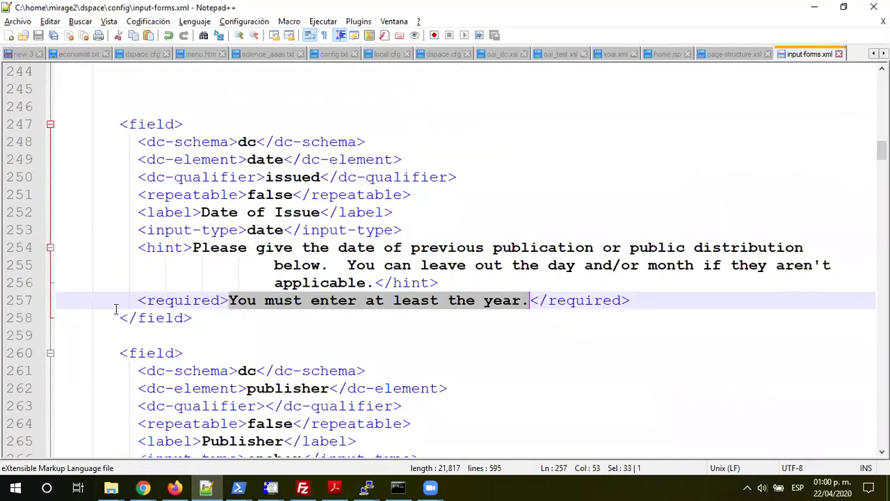
Step: Paste a copy of the Date of Issue field below it with qualifier embargoed and label 'fecha de embargo'
{"action": "left_click", "coordinate": [189, 319]}
{"action": "left_click", "coordinate": [110, 141], "text": "shift"}
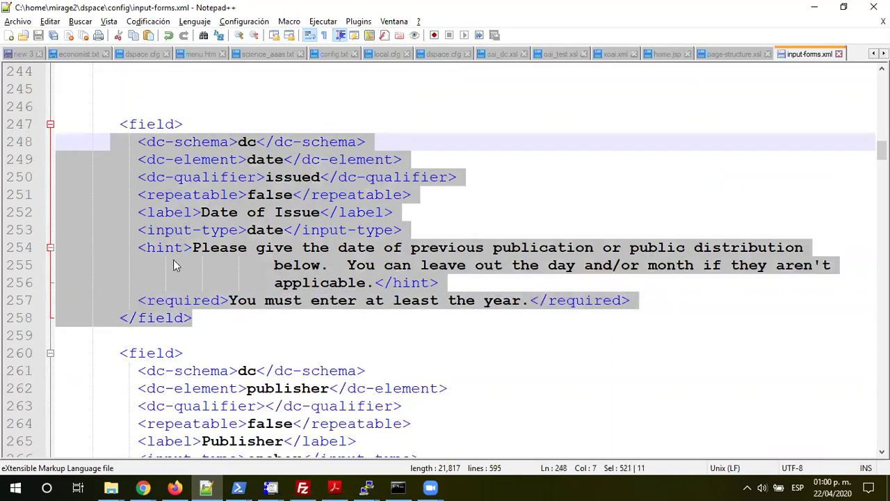
{"action": "left_click", "coordinate": [217, 318]}
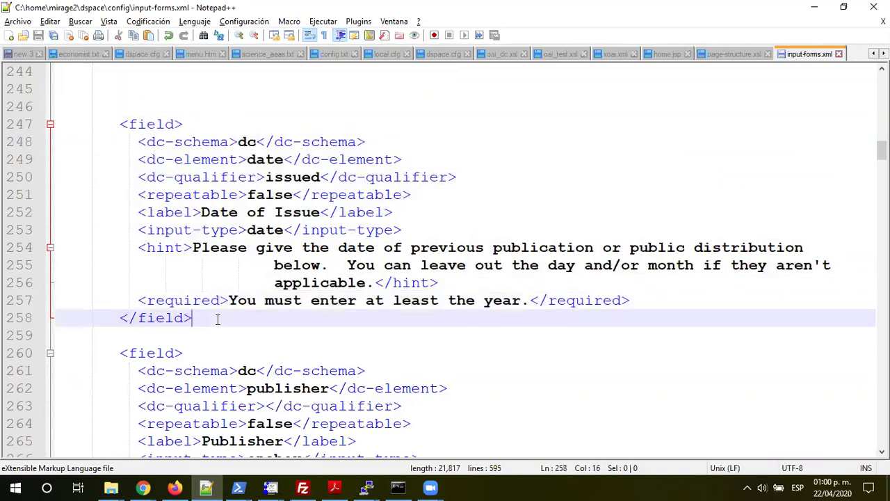
{"action": "key", "text": "Return"}
{"action": "key", "text": "Return"}
{"action": "key", "text": "ctrl+v"}
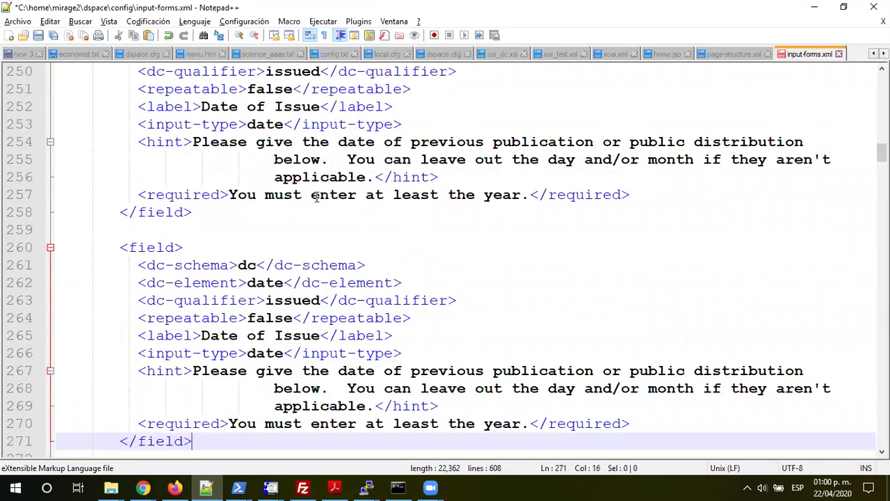
{"action": "scroll", "coordinate": [264, 199], "scroll_direction": "down", "scroll_amount": 2}
{"action": "double_click", "coordinate": [266, 196]}
{"action": "type", "text": "embargoed"}
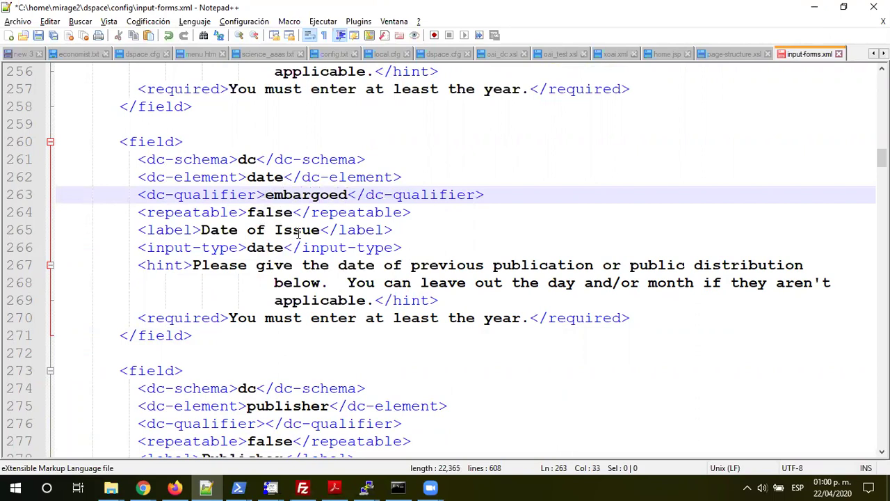
{"action": "left_click", "coordinate": [320, 230]}
{"action": "key", "text": "ctrl+shift+Left"}
{"action": "key", "text": "ctrl+shift+Left"}
{"action": "key", "text": "ctrl+shift+Left"}
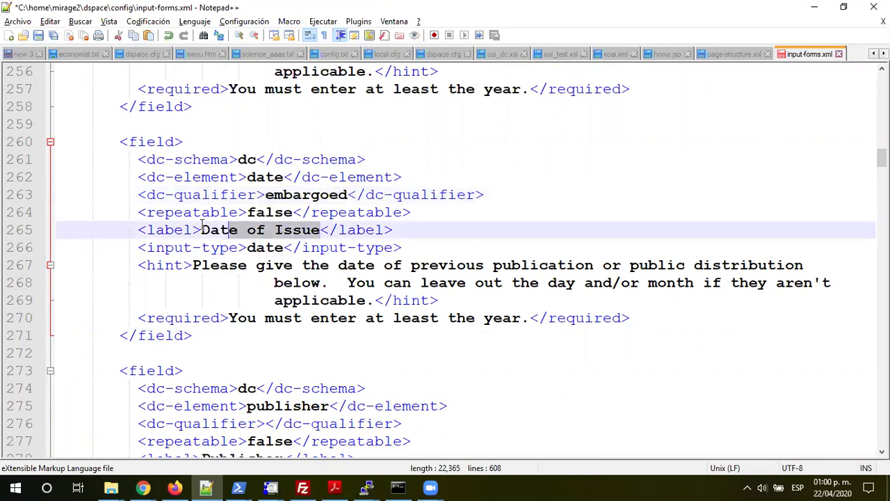
{"action": "type", "text": "fecha de embar"}
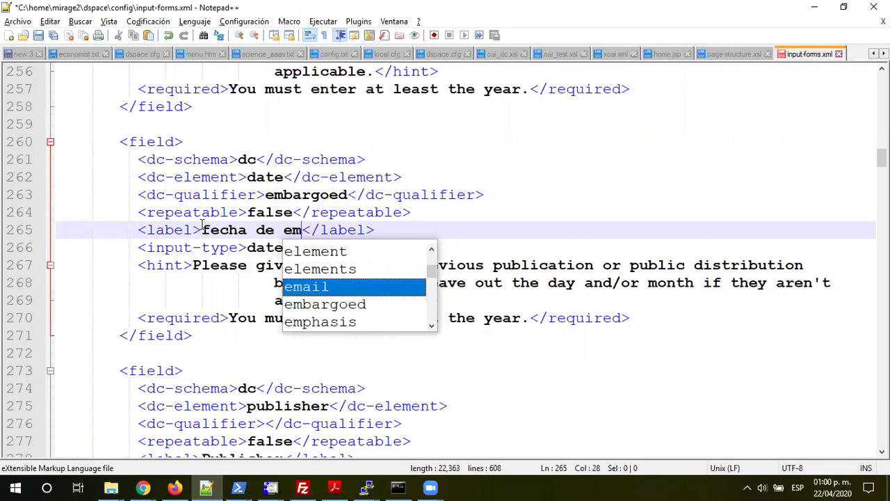
{"action": "type", "text": "fecha de embaro"}
{"action": "left_click", "coordinate": [174, 318]}
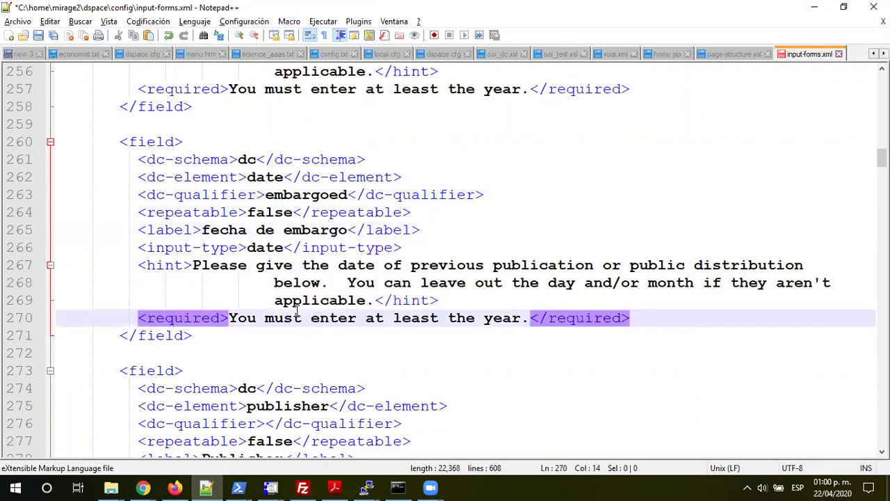
Step: Clear the copy's required message on line 270 and save input-forms.xml
{"action": "left_click", "coordinate": [236, 316]}
{"action": "left_click", "coordinate": [531, 318]}
{"action": "key", "text": "ctrl+shift+Left"}
{"action": "key", "text": "ctrl+shift+Left"}
{"action": "key", "text": "ctrl+shift+Left"}
{"action": "key", "text": "ctrl+shift+Left"}
{"action": "key", "text": "ctrl+shift+Left"}
{"action": "key", "text": "ctrl+shift+Left"}
{"action": "key", "text": "ctrl+shift+Left"}
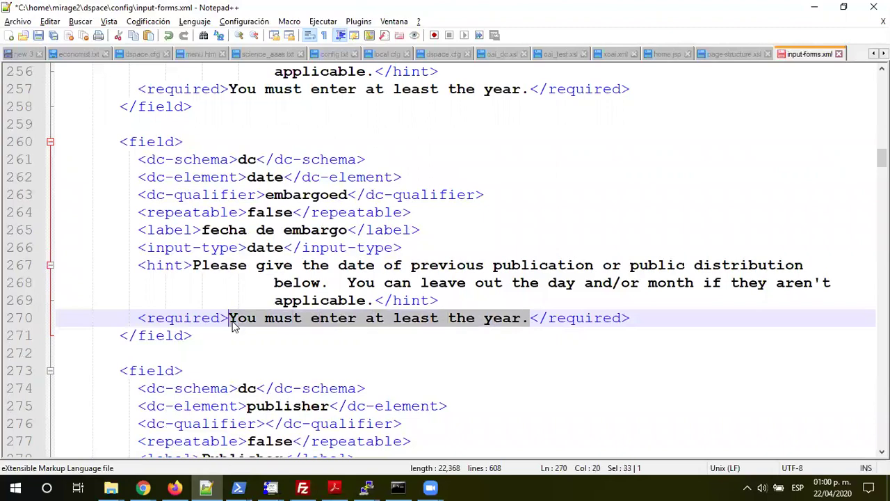
{"action": "key", "text": "Delete"}
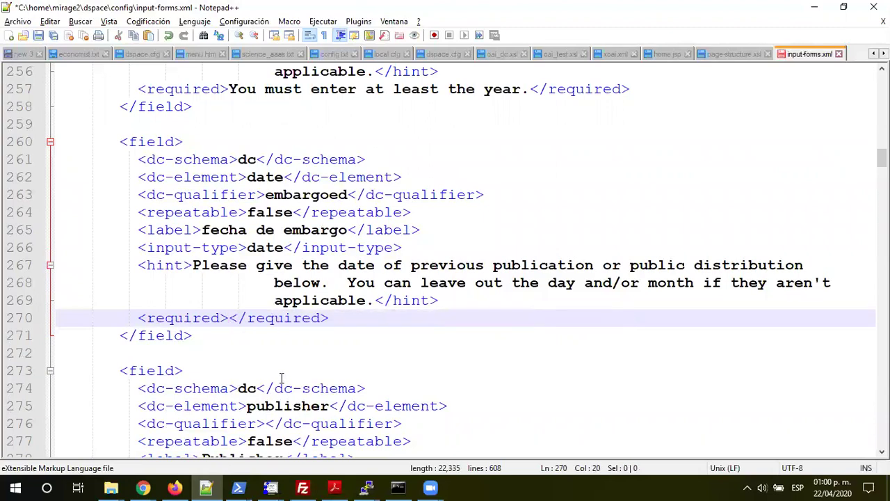
{"action": "key", "text": "ctrl+s"}
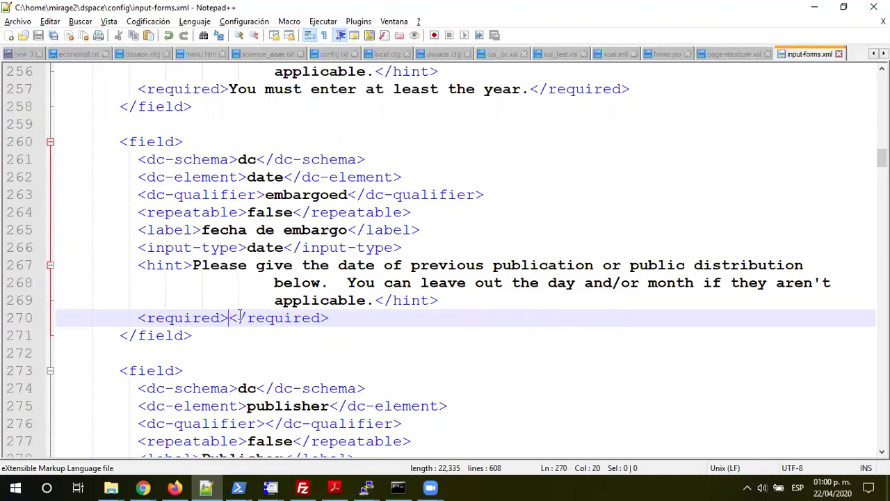
{"action": "left_click", "coordinate": [240, 318]}
{"action": "key", "text": "Left"}
{"action": "key", "text": "Left"}
{"action": "key", "text": "Left"}
{"action": "key", "text": "Left"}
{"action": "key", "text": "Left"}
{"action": "key", "text": "Left"}
{"action": "left_click", "coordinate": [265, 318]}
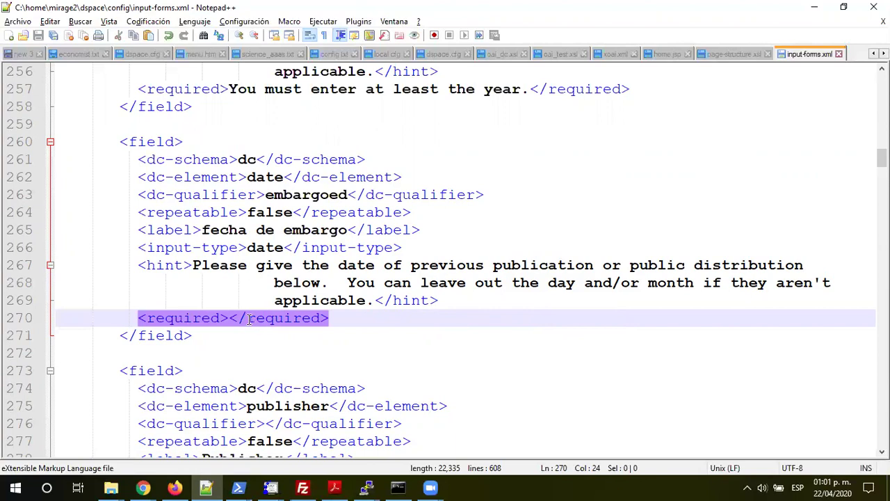
Step: Bring the Colección libros Chrome window forward and show the Asesorías Lyrasis (respuestas) spreadsheet
{"action": "left_click", "coordinate": [142, 488]}
{"action": "mouse_move", "coordinate": [187, 438]}
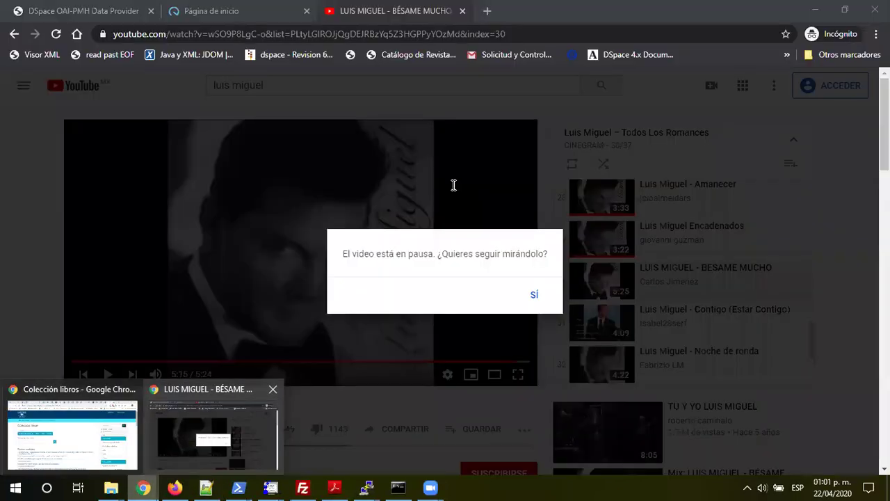
{"action": "left_click", "coordinate": [73, 434]}
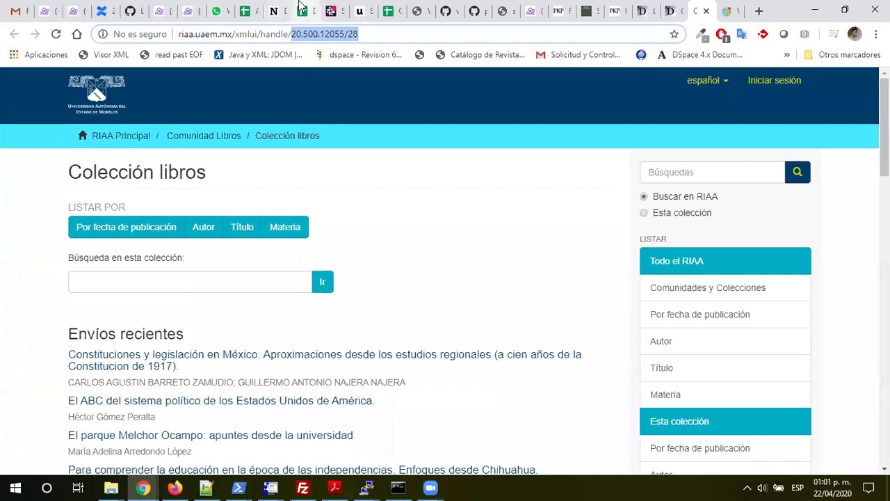
{"action": "left_click", "coordinate": [301, 9]}
{"action": "left_click", "coordinate": [247, 11]}
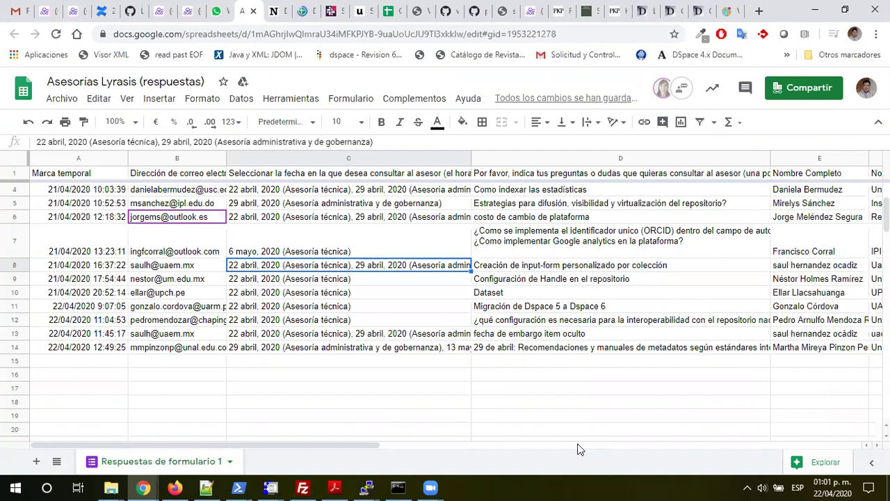
{"action": "key", "text": "alt+Tab"}
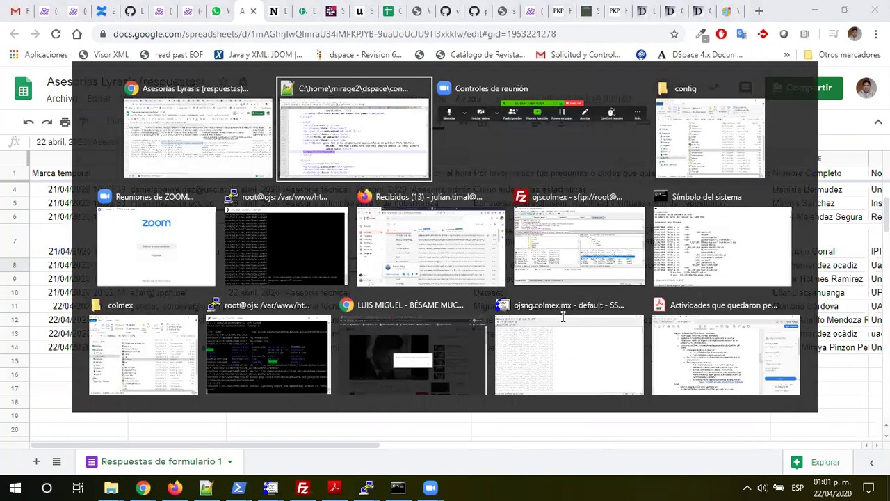
Step: Glance at the config folder, then return to the empty required tag on line 270 in input-forms.xml
{"action": "key", "text": "alt+Tab"}
{"action": "key", "text": "Tab"}
{"action": "key", "text": "Tab"}
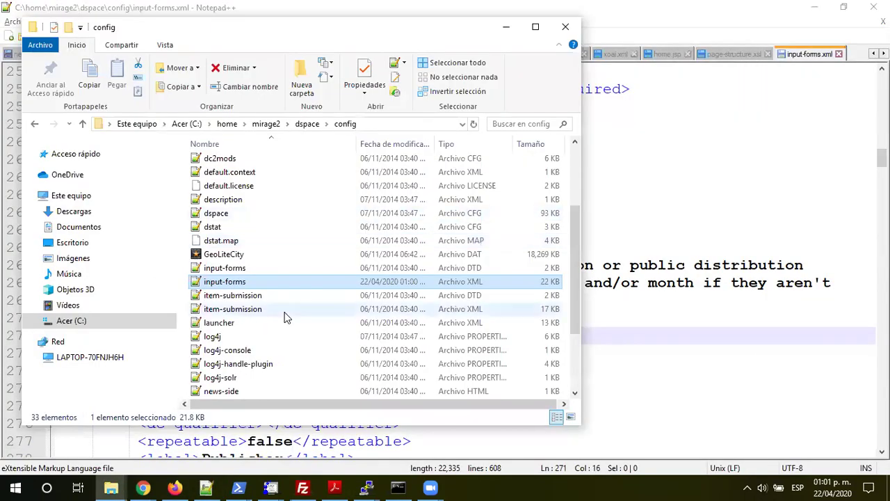
{"action": "scroll", "coordinate": [284, 318], "scroll_direction": "down", "scroll_amount": 3}
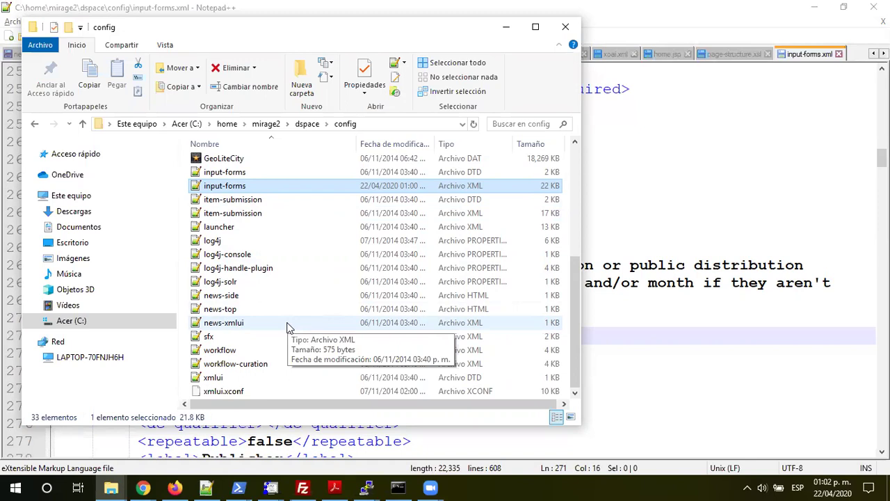
{"action": "key", "text": "alt+Tab"}
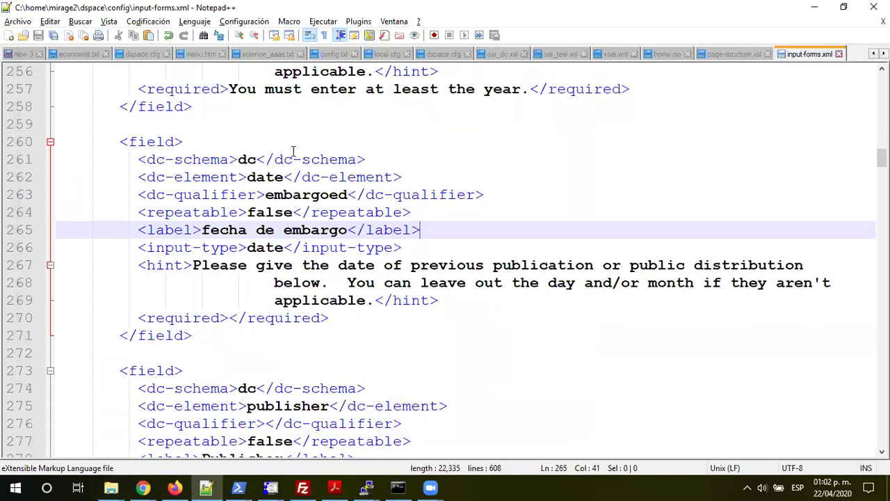
{"action": "key", "text": "Down"}
{"action": "key", "text": "Down"}
{"action": "key", "text": "Down"}
{"action": "key", "text": "Down"}
{"action": "key", "text": "Down"}
{"action": "key", "text": "Left"}
{"action": "key", "text": "Left"}
{"action": "key", "text": "Left"}
{"action": "key", "text": "Left"}
{"action": "key", "text": "Left"}
{"action": "key", "text": "Left"}
{"action": "key", "text": "Left"}
{"action": "key", "text": "Left"}
{"action": "key", "text": "Left"}
{"action": "key", "text": "Left"}
{"action": "key", "text": "Left"}
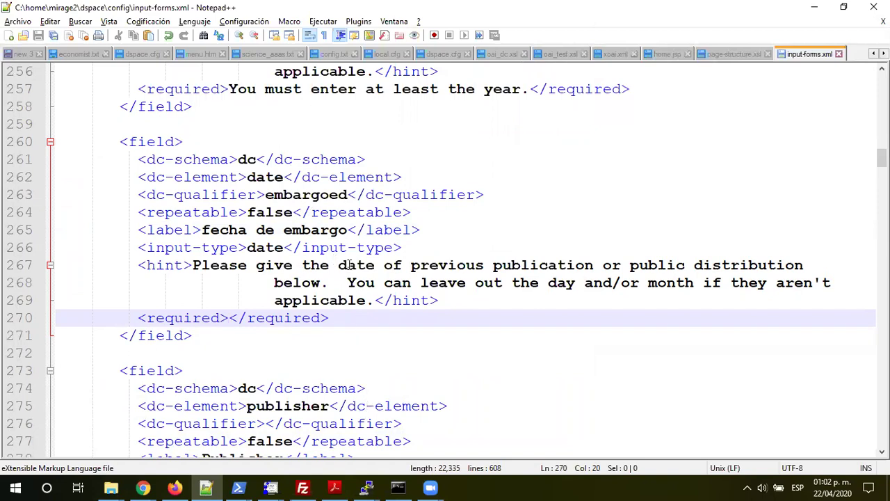
Step: Go back into DSpace's config folder and open xmlui.xconf via Edit with Notepad++
{"action": "key", "text": "alt+Tab"}
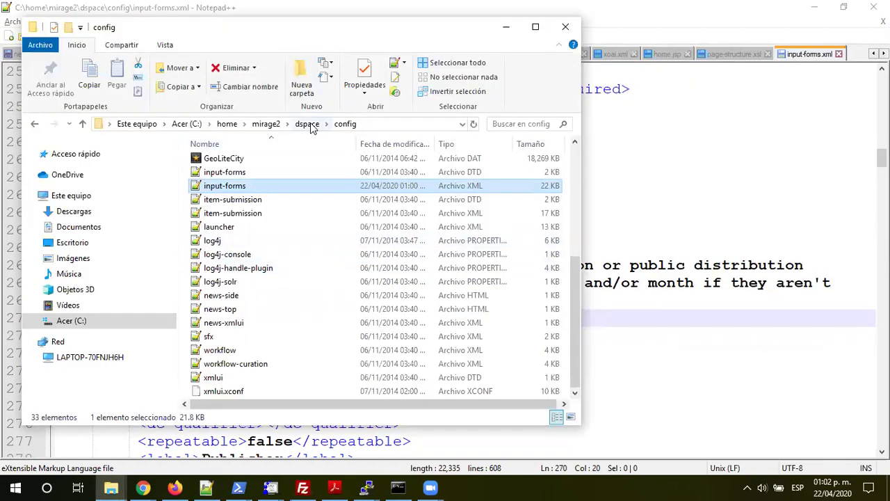
{"action": "key", "text": "alt+Up"}
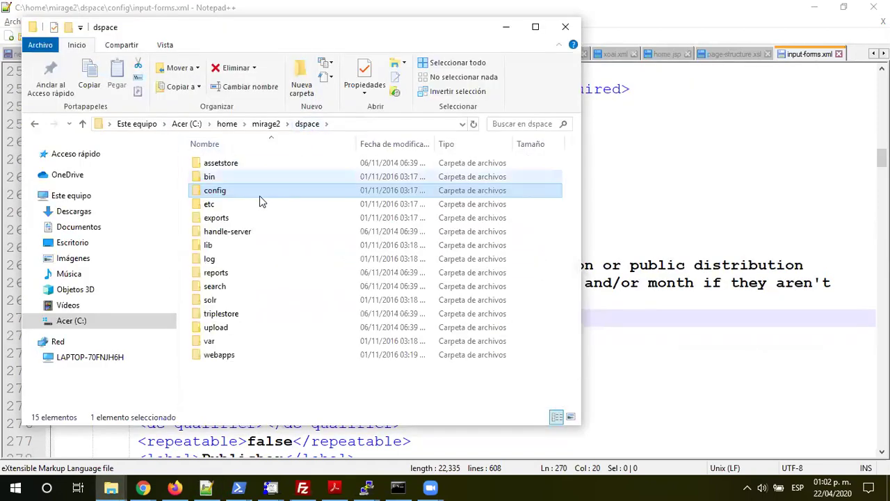
{"action": "key", "text": "Return"}
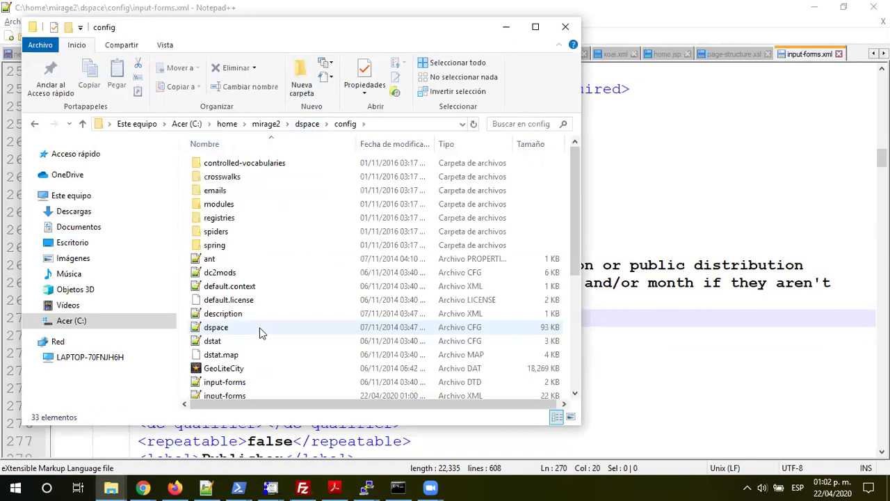
{"action": "scroll", "coordinate": [259, 333], "scroll_direction": "down", "scroll_amount": 4}
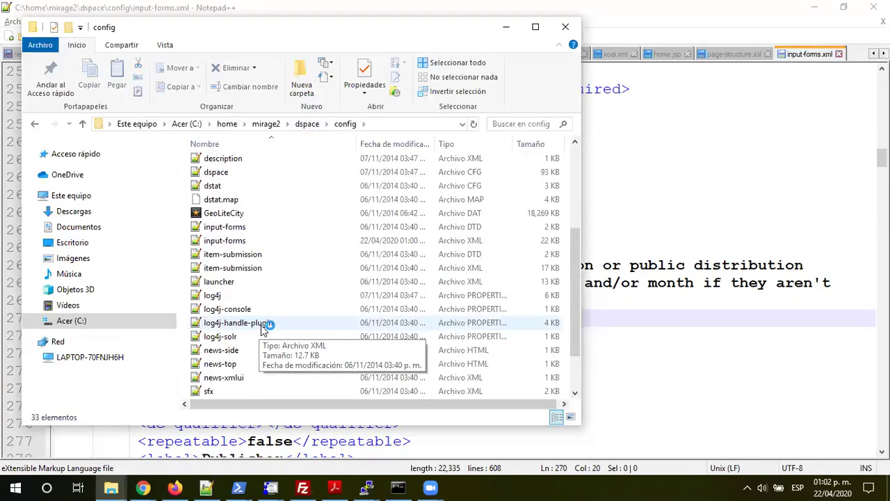
{"action": "scroll", "coordinate": [261, 324], "scroll_direction": "down", "scroll_amount": 2}
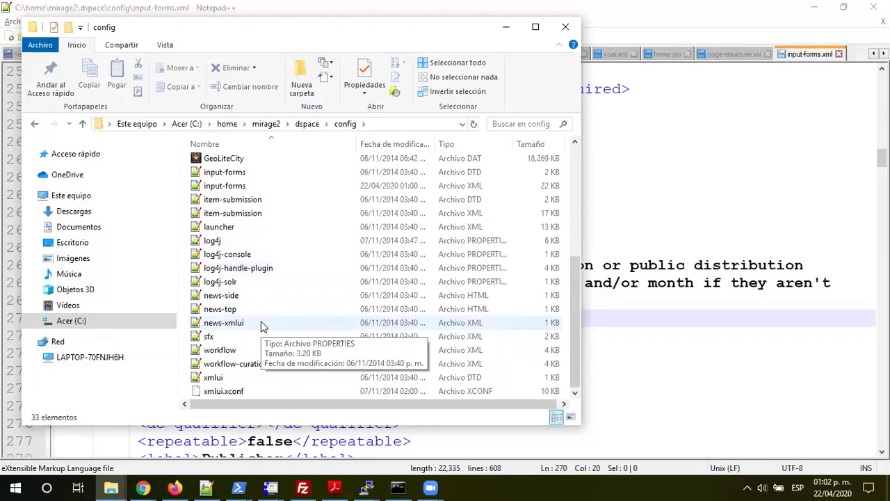
{"action": "right_click", "coordinate": [278, 386]}
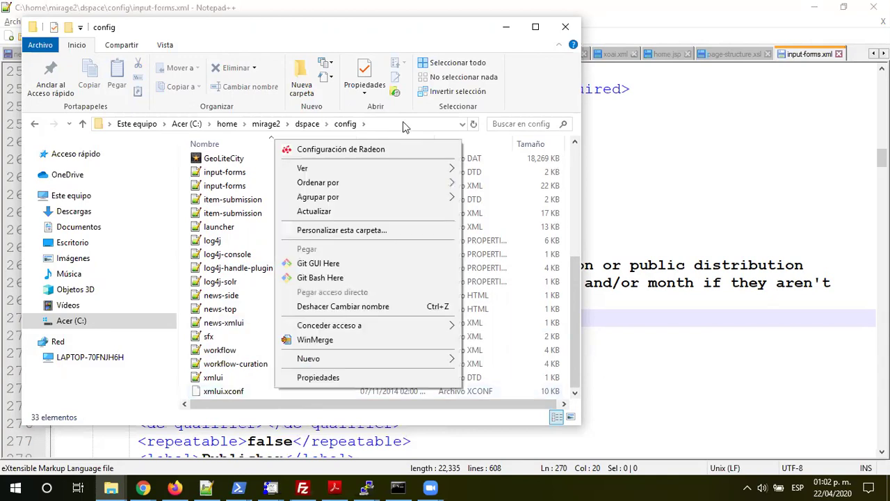
{"action": "left_click", "coordinate": [243, 393]}
{"action": "left_click", "coordinate": [244, 394]}
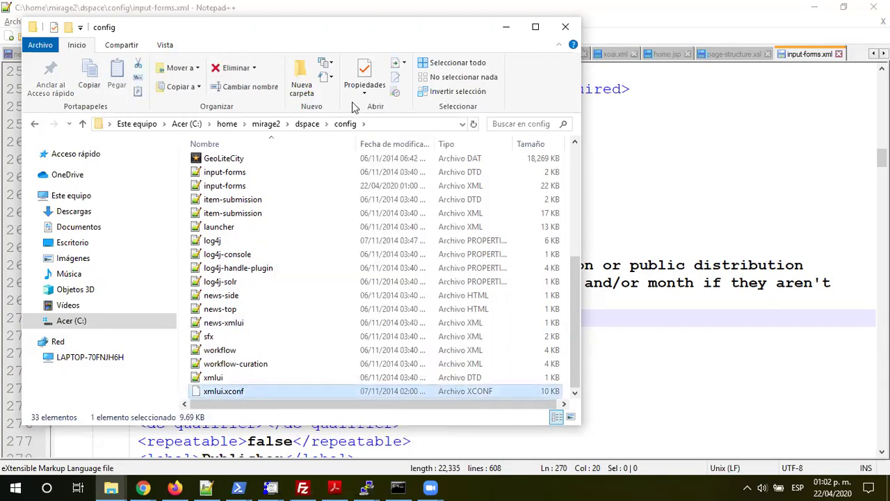
{"action": "key", "text": "shift+F10"}
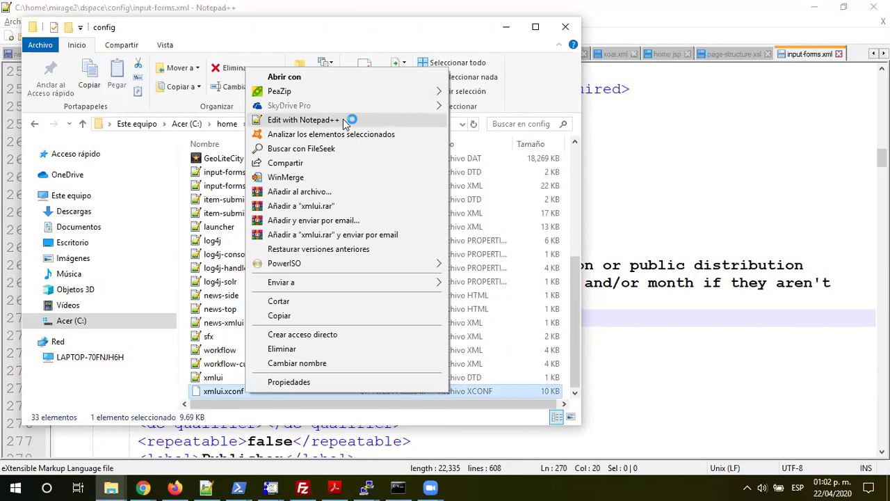
{"action": "left_click", "coordinate": [343, 121]}
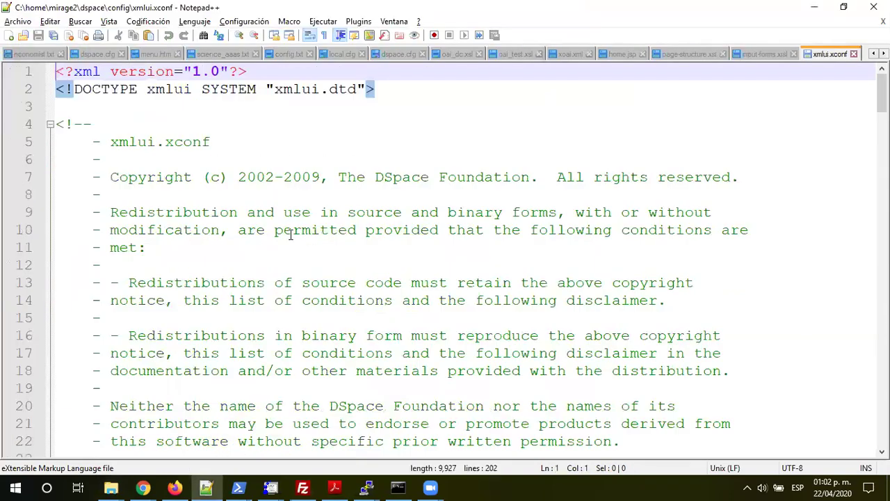
Step: Scroll through the xmlui.xconf aspects and themes, selecting the Original Workflow aspect text on line 110
{"action": "scroll", "coordinate": [291, 232], "scroll_direction": "down", "scroll_amount": 12}
{"action": "scroll", "coordinate": [290, 232], "scroll_direction": "down", "scroll_amount": 20}
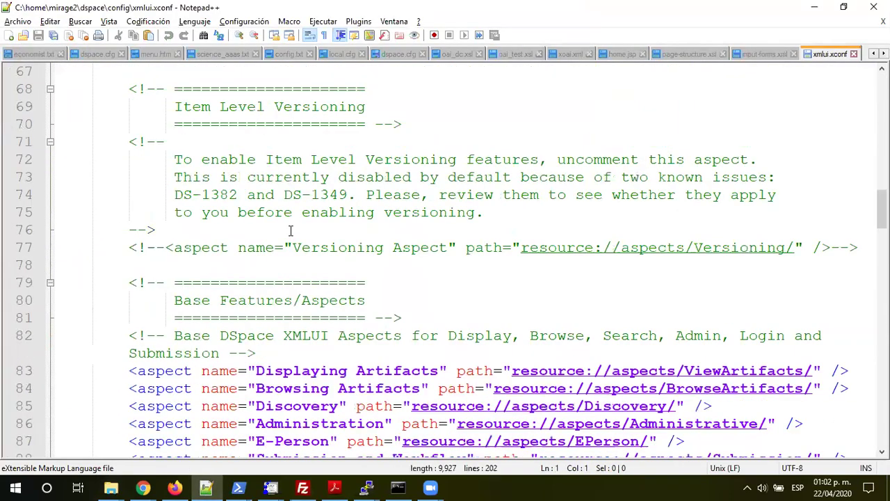
{"action": "scroll", "coordinate": [290, 231], "scroll_direction": "down", "scroll_amount": 12}
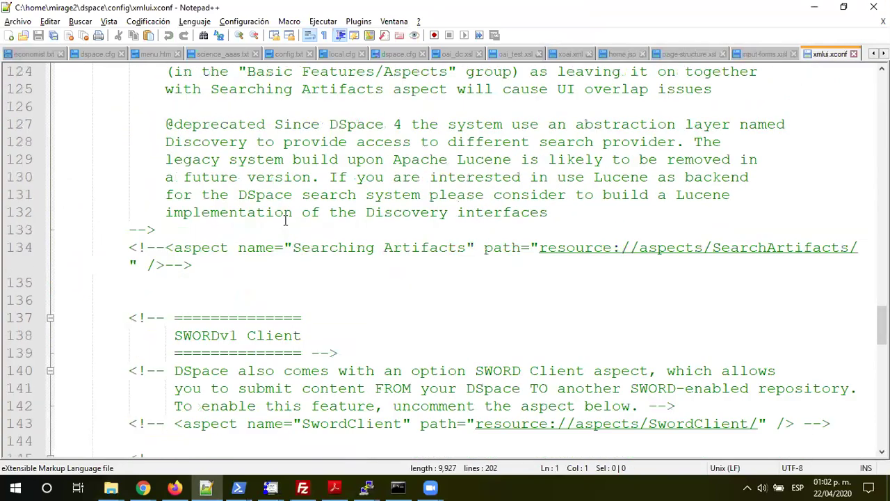
{"action": "scroll", "coordinate": [285, 220], "scroll_direction": "down", "scroll_amount": 15}
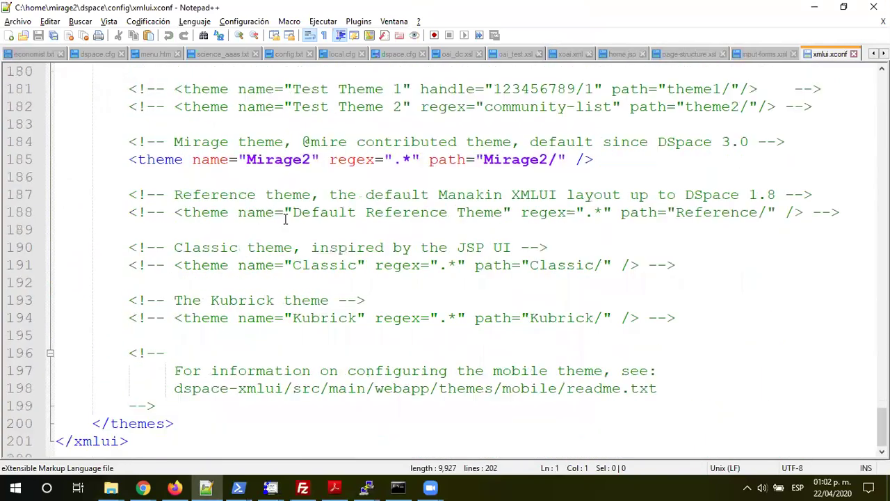
{"action": "scroll", "coordinate": [285, 220], "scroll_direction": "up", "scroll_amount": 5}
{"action": "scroll", "coordinate": [285, 219], "scroll_direction": "up", "scroll_amount": 6}
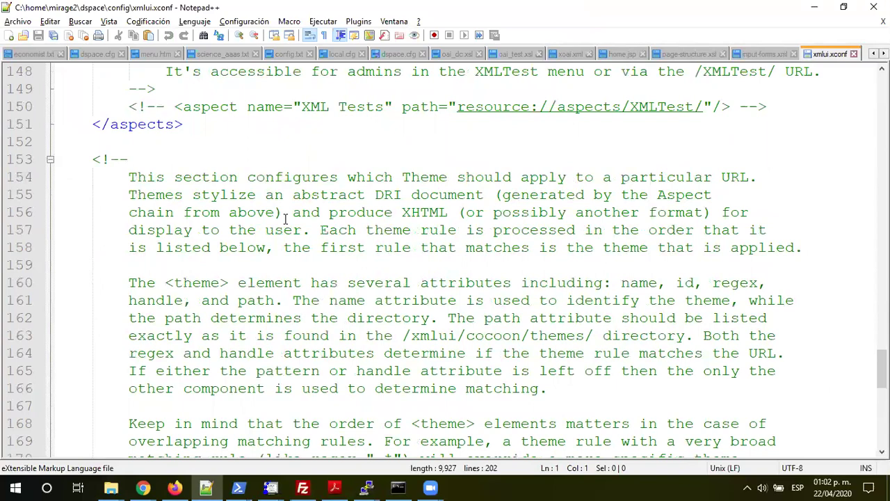
{"action": "scroll", "coordinate": [285, 220], "scroll_direction": "up", "scroll_amount": 16}
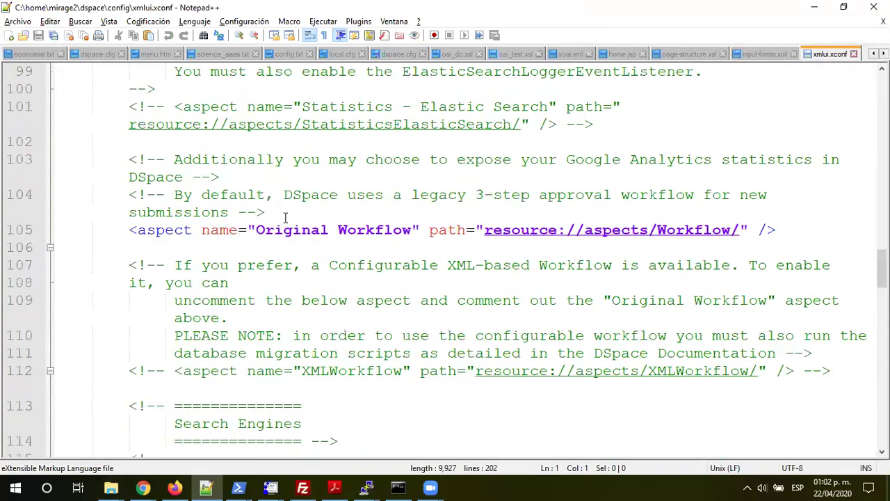
{"action": "scroll", "coordinate": [285, 218], "scroll_direction": "up", "scroll_amount": 3}
{"action": "scroll", "coordinate": [285, 218], "scroll_direction": "down", "scroll_amount": 4}
{"action": "left_click_drag", "start_coordinate": [266, 230], "coordinate": [405, 224]}
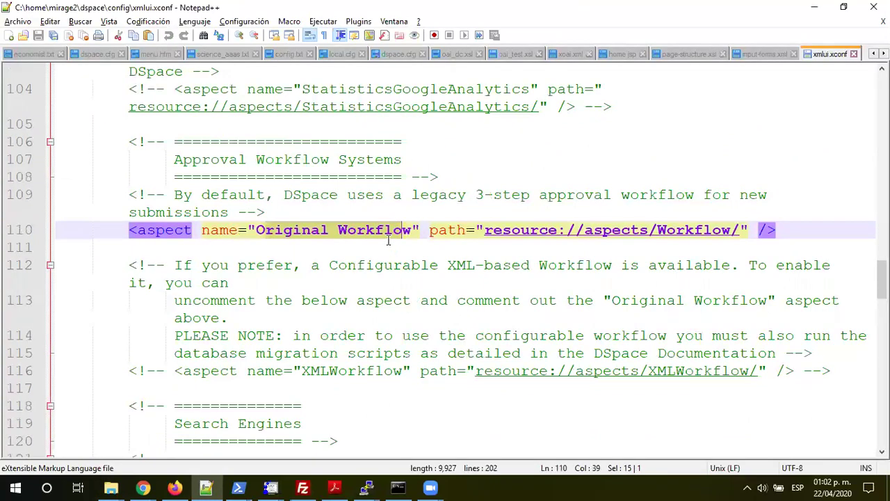
{"action": "scroll", "coordinate": [397, 273], "scroll_direction": "down", "scroll_amount": 3}
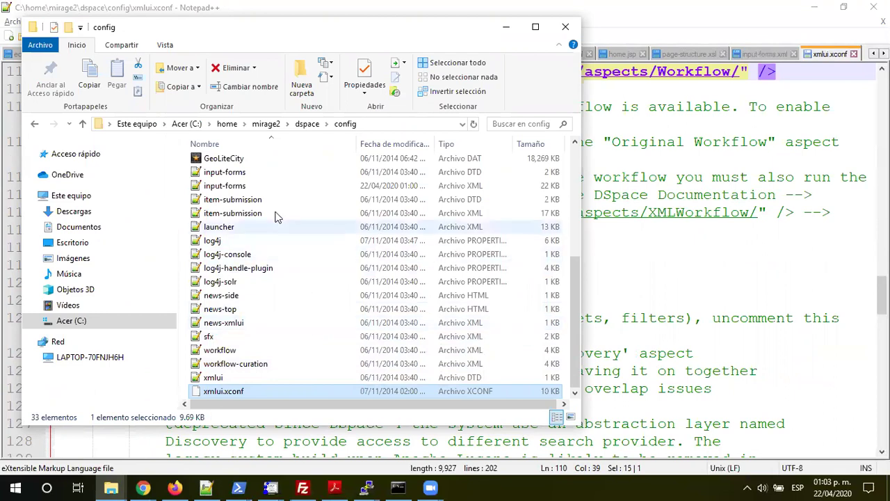
{"action": "left_click", "coordinate": [260, 188]}
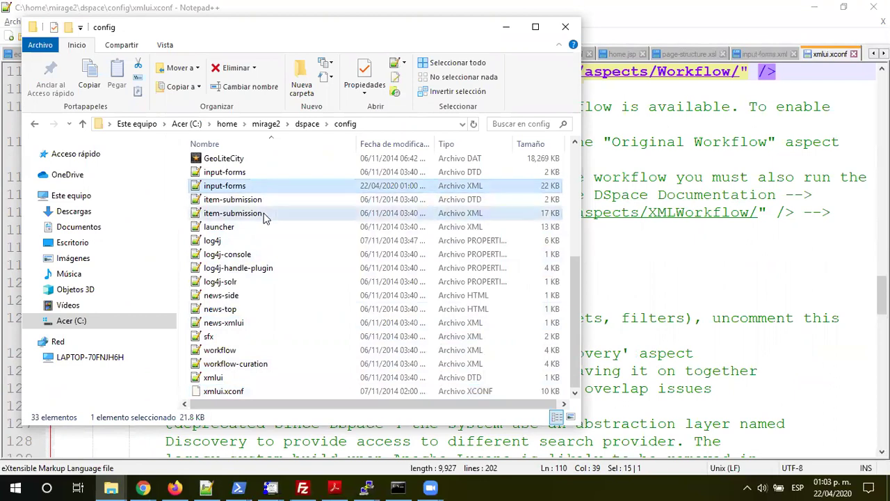
{"action": "left_click", "coordinate": [266, 215]}
{"action": "right_click", "coordinate": [265, 213]}
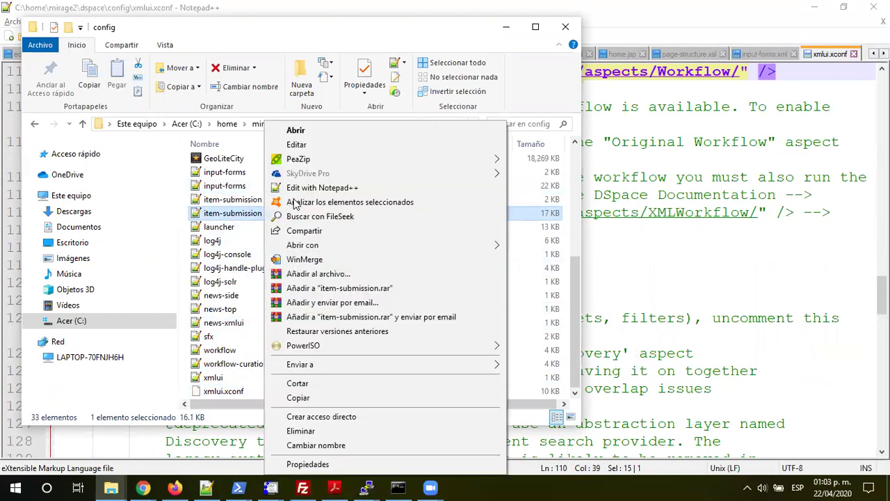
{"action": "left_click", "coordinate": [302, 189]}
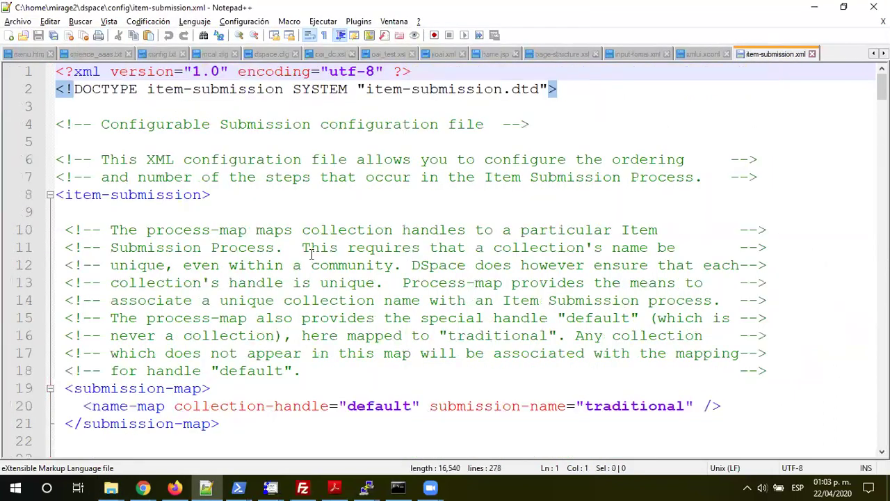
{"action": "scroll", "coordinate": [310, 253], "scroll_direction": "down", "scroll_amount": 3}
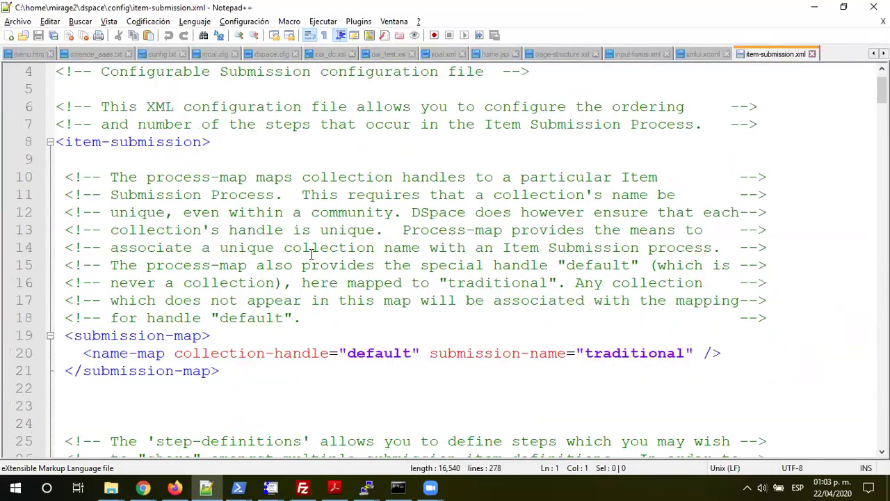
{"action": "left_click", "coordinate": [93, 247]}
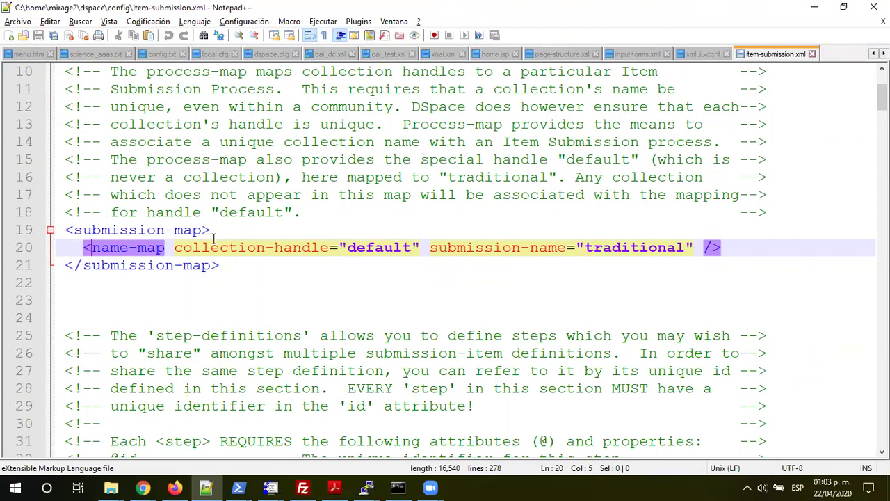
{"action": "left_click", "coordinate": [620, 55]}
{"action": "scroll", "coordinate": [370, 156], "scroll_direction": "up", "scroll_amount": 11}
{"action": "scroll", "coordinate": [370, 156], "scroll_direction": "up", "scroll_amount": 20}
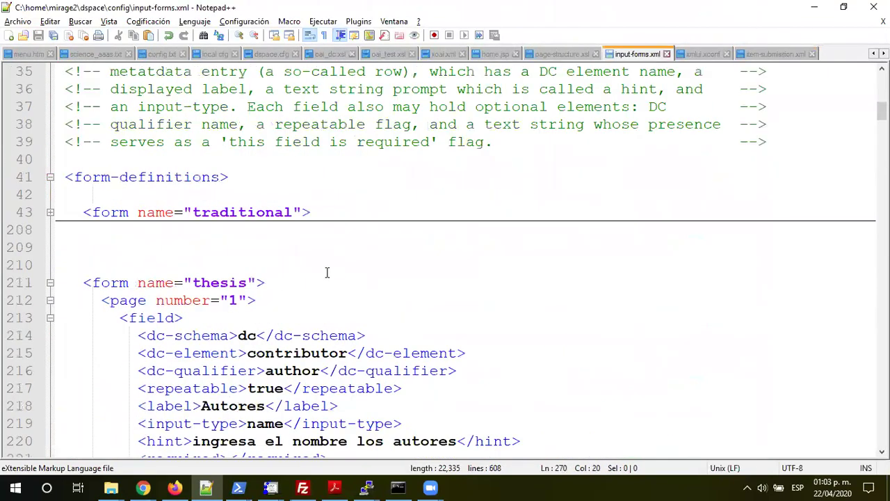
{"action": "scroll", "coordinate": [331, 144], "scroll_direction": "up", "scroll_amount": 1}
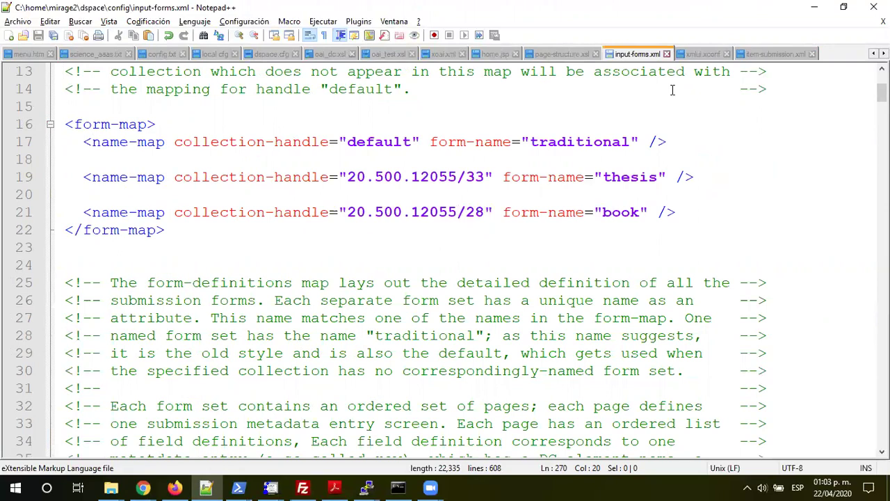
{"action": "left_click", "coordinate": [763, 57]}
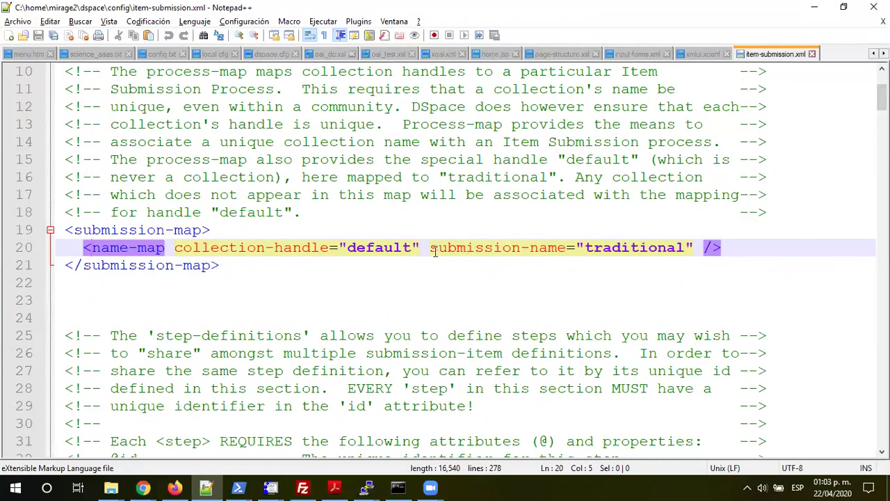
{"action": "scroll", "coordinate": [435, 250], "scroll_direction": "up", "scroll_amount": 2}
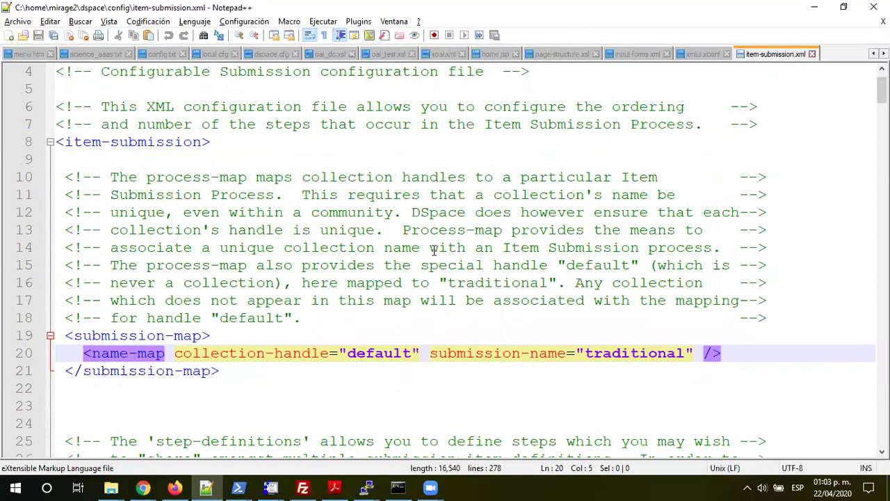
{"action": "scroll", "coordinate": [434, 251], "scroll_direction": "down", "scroll_amount": 3}
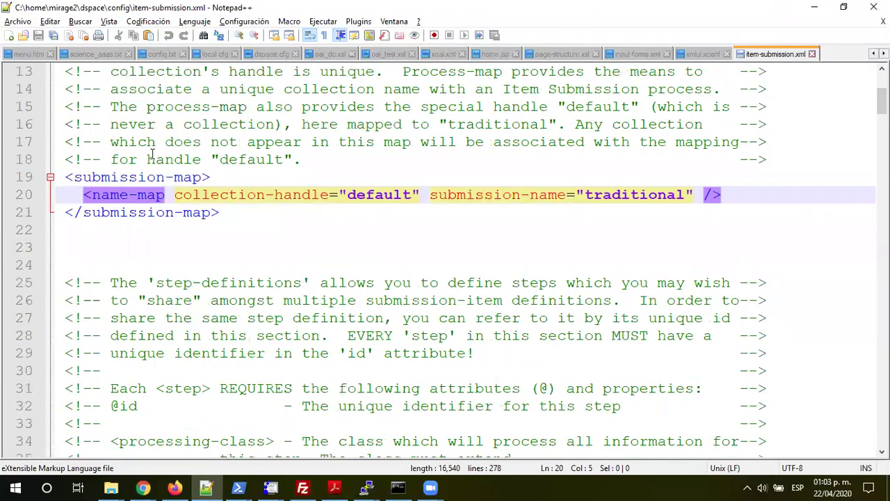
{"action": "scroll", "coordinate": [152, 154], "scroll_direction": "down", "scroll_amount": 1}
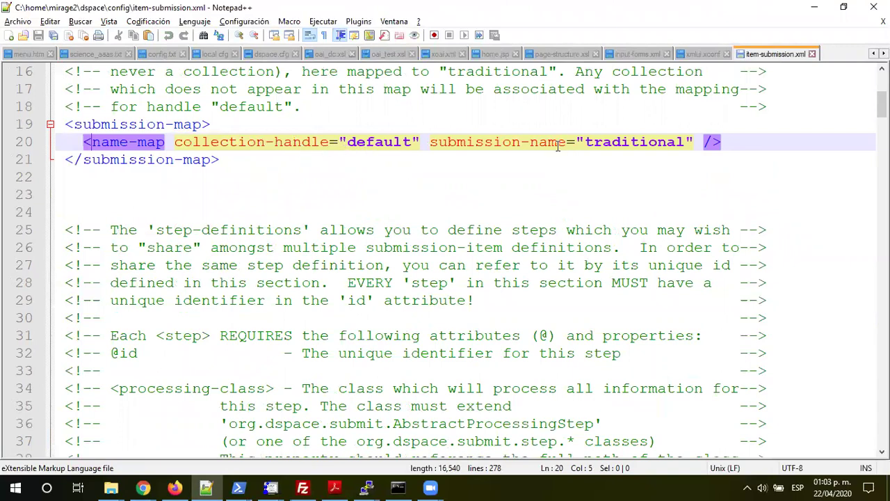
{"action": "left_click", "coordinate": [609, 144]}
{"action": "scroll", "coordinate": [227, 189], "scroll_direction": "down", "scroll_amount": 6}
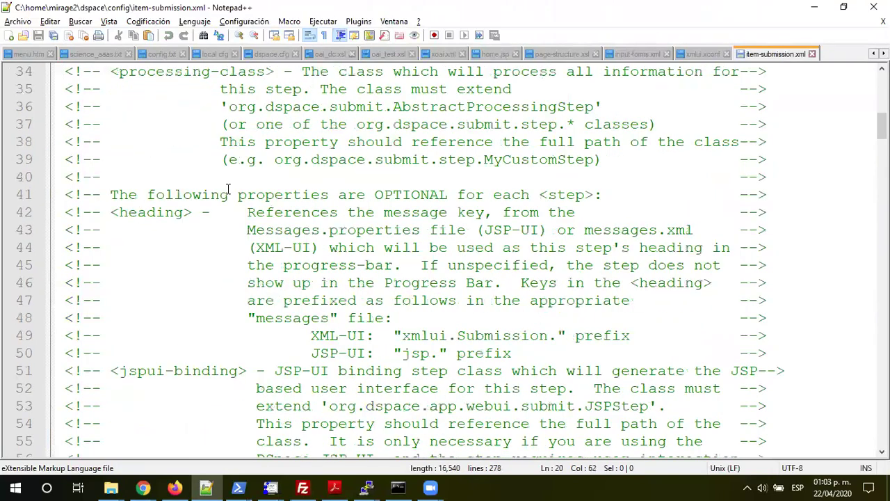
{"action": "scroll", "coordinate": [228, 190], "scroll_direction": "down", "scroll_amount": 8}
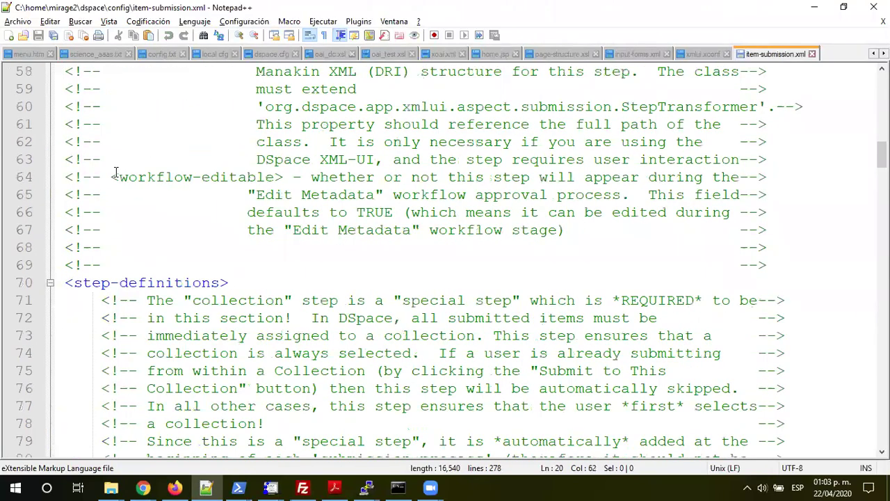
{"action": "scroll", "coordinate": [116, 173], "scroll_direction": "down", "scroll_amount": 2}
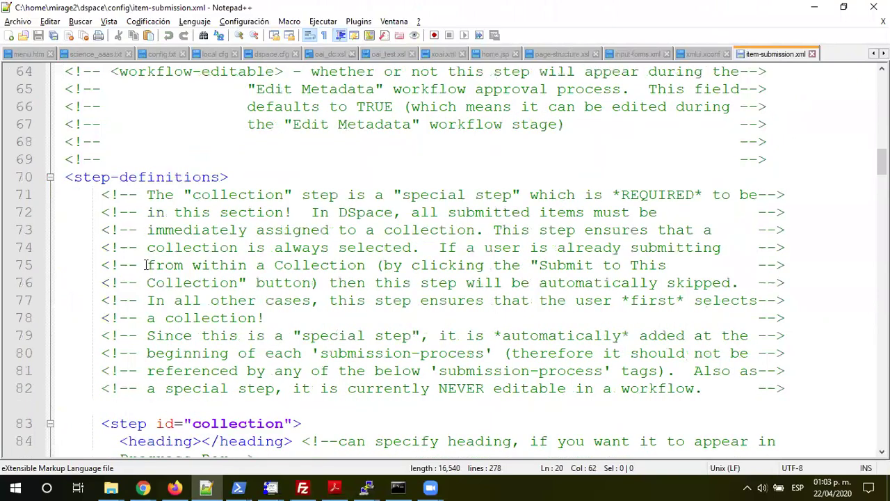
{"action": "left_click", "coordinate": [129, 177]}
{"action": "scroll", "coordinate": [129, 177], "scroll_direction": "down", "scroll_amount": 4}
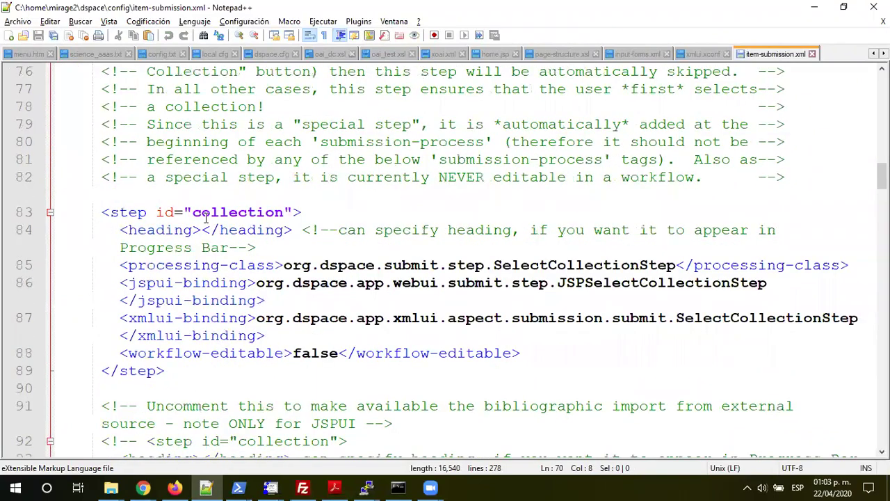
{"action": "scroll", "coordinate": [586, 280], "scroll_direction": "up", "scroll_amount": 20}
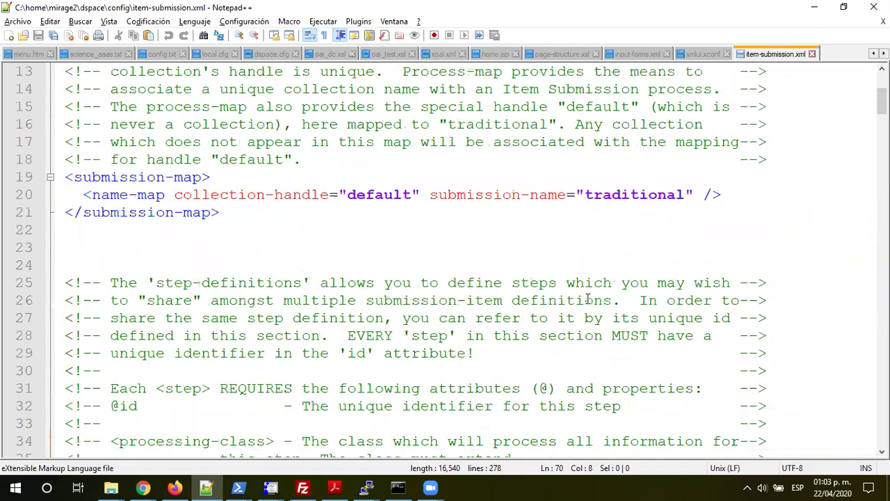
{"action": "scroll", "coordinate": [587, 281], "scroll_direction": "up", "scroll_amount": 2}
{"action": "left_click_drag", "start_coordinate": [586, 301], "coordinate": [666, 300]}
{"action": "double_click", "coordinate": [637, 306]}
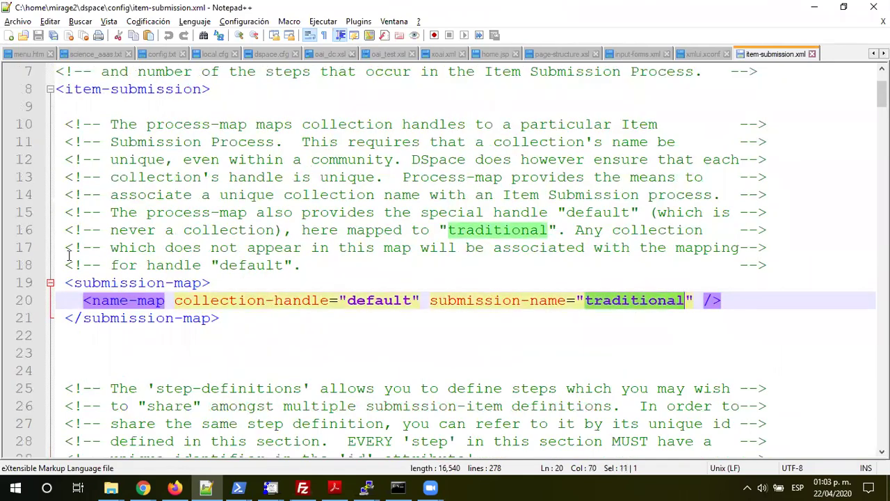
{"action": "scroll", "coordinate": [68, 256], "scroll_direction": "down", "scroll_amount": 10}
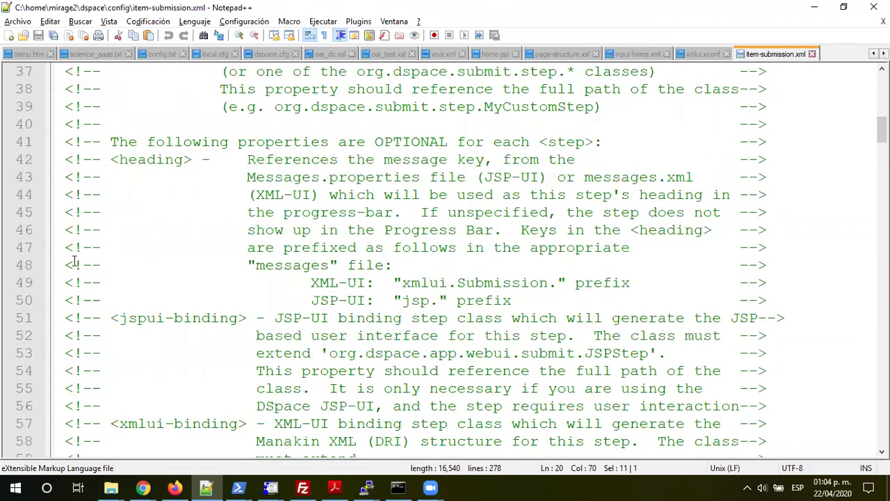
{"action": "scroll", "coordinate": [75, 262], "scroll_direction": "down", "scroll_amount": 7}
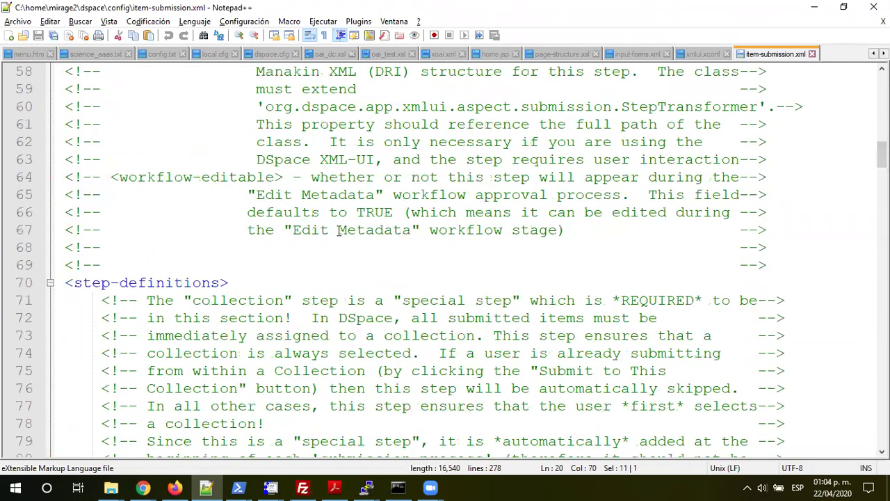
{"action": "scroll", "coordinate": [196, 188], "scroll_direction": "up", "scroll_amount": 4}
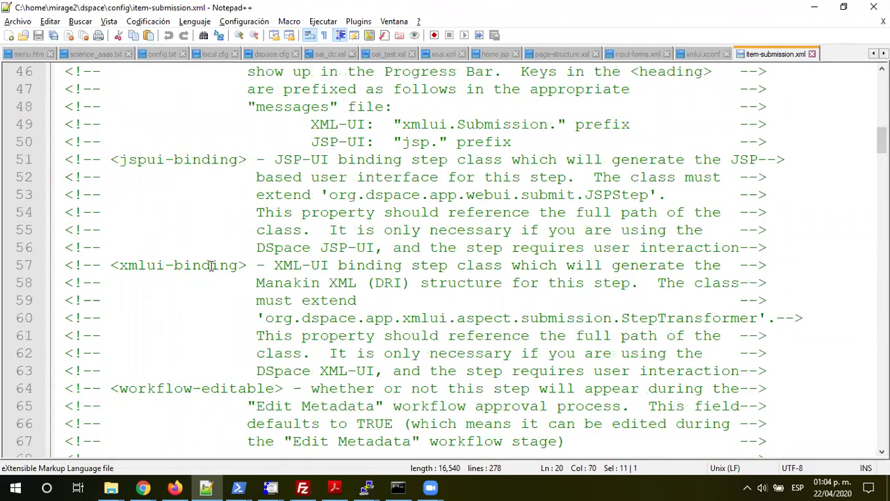
{"action": "scroll", "coordinate": [239, 267], "scroll_direction": "down", "scroll_amount": 1}
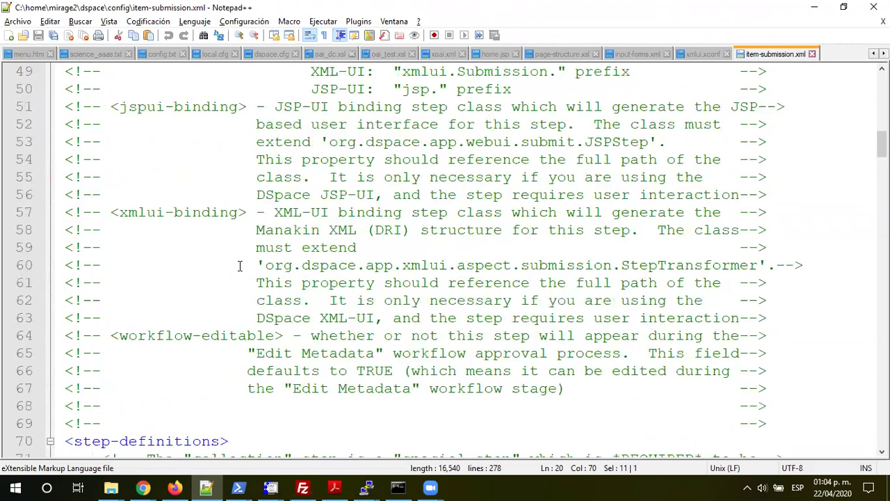
{"action": "scroll", "coordinate": [209, 251], "scroll_direction": "down", "scroll_amount": 3}
{"action": "scroll", "coordinate": [171, 233], "scroll_direction": "down", "scroll_amount": 1}
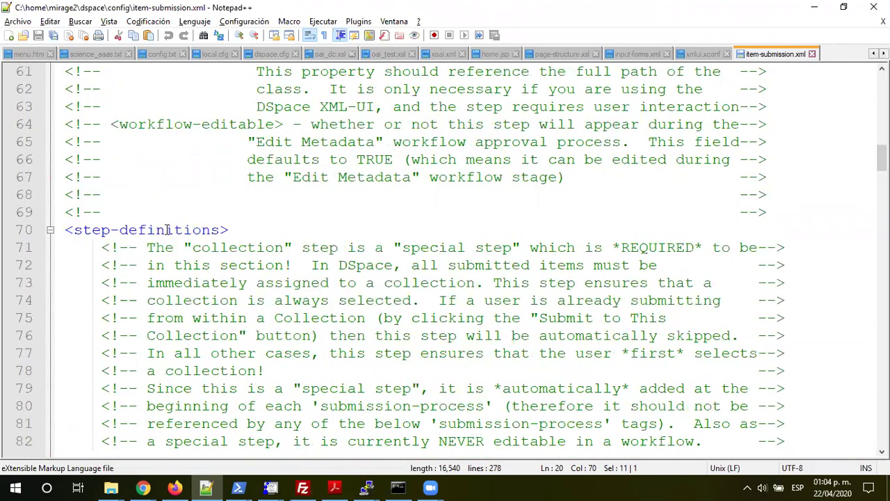
{"action": "left_click", "coordinate": [182, 217]}
{"action": "left_click", "coordinate": [174, 233]}
{"action": "scroll", "coordinate": [122, 159], "scroll_direction": "down", "scroll_amount": 6}
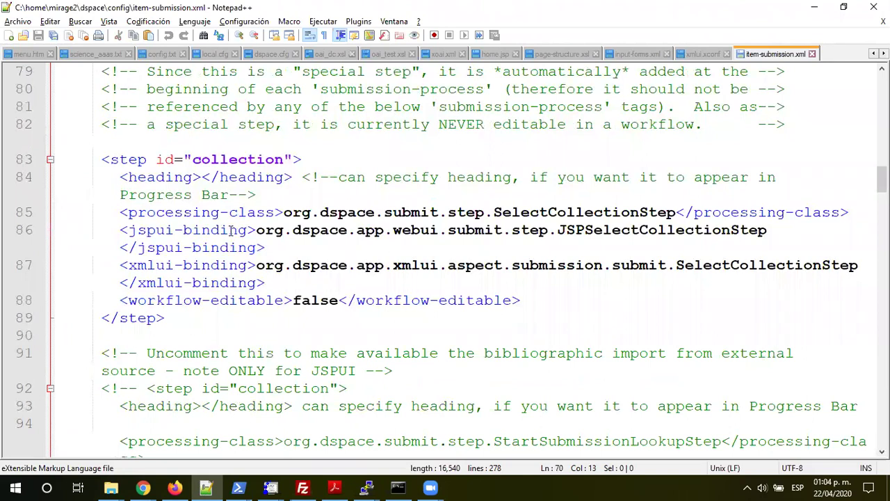
{"action": "scroll", "coordinate": [231, 230], "scroll_direction": "down", "scroll_amount": 4}
{"action": "scroll", "coordinate": [232, 226], "scroll_direction": "down", "scroll_amount": 8}
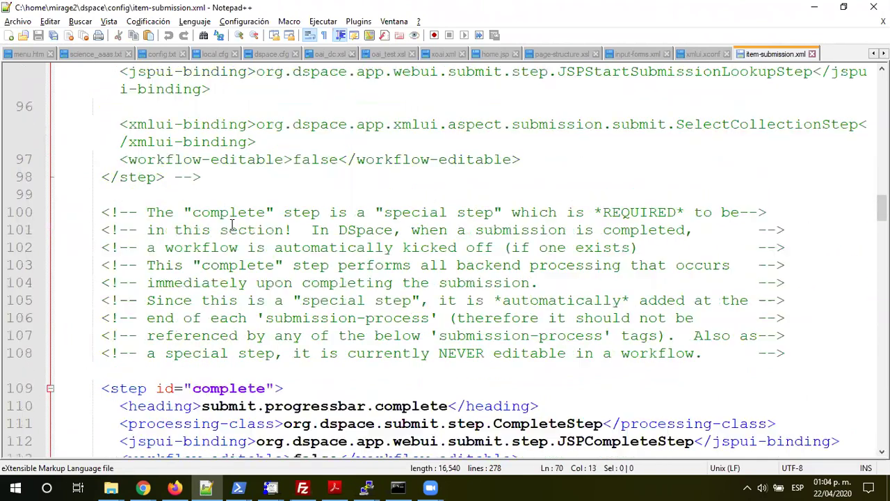
{"action": "scroll", "coordinate": [235, 162], "scroll_direction": "down", "scroll_amount": 2}
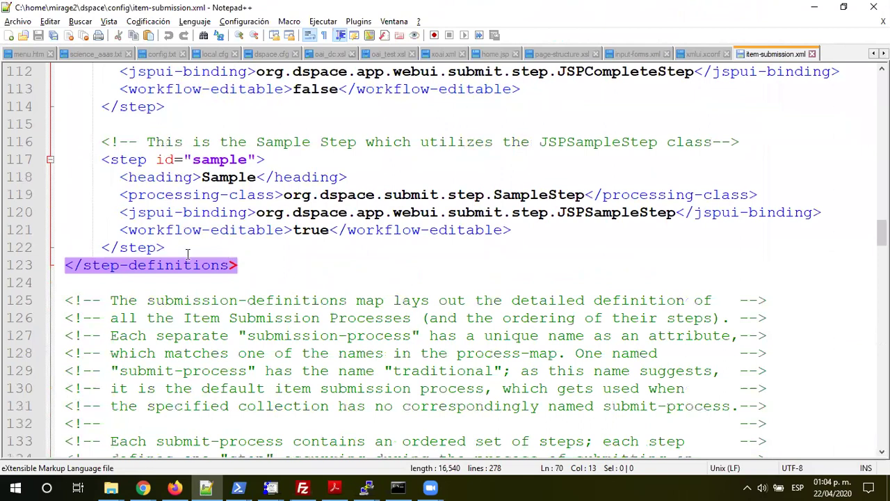
{"action": "left_click", "coordinate": [139, 265]}
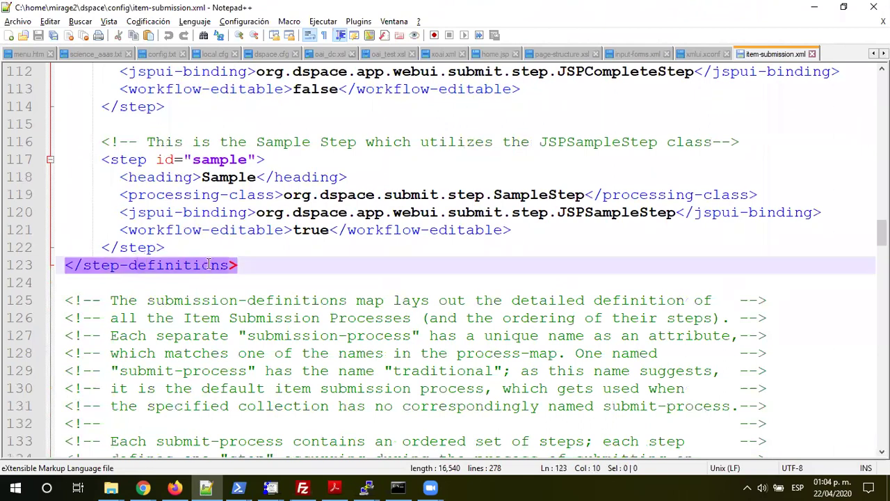
{"action": "scroll", "coordinate": [236, 134], "scroll_direction": "up", "scroll_amount": 2}
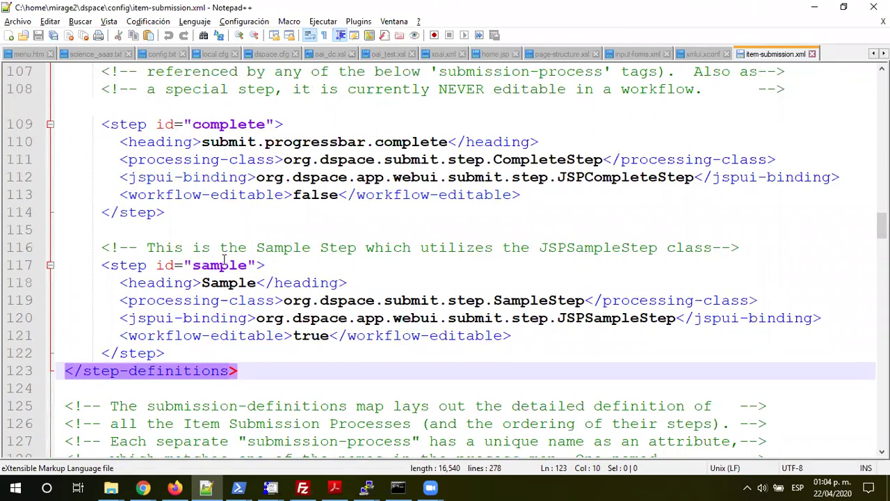
{"action": "scroll", "coordinate": [224, 259], "scroll_direction": "up", "scroll_amount": 3}
{"action": "scroll", "coordinate": [224, 259], "scroll_direction": "down", "scroll_amount": 7}
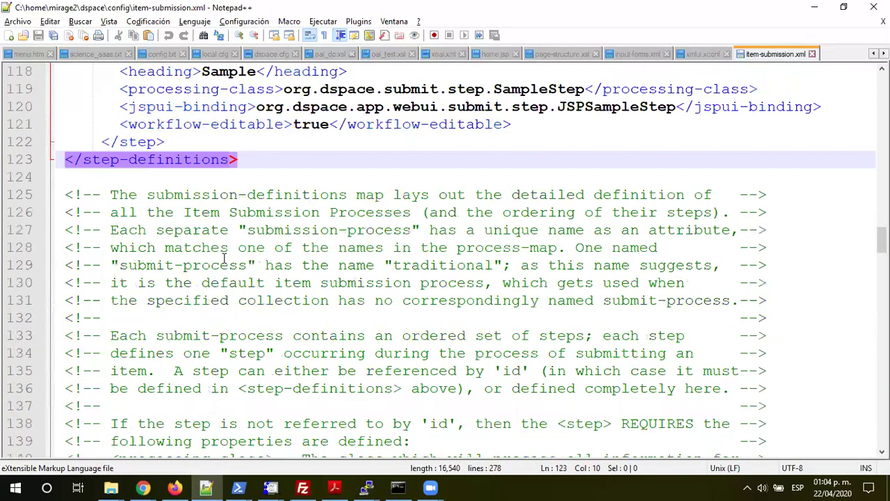
{"action": "scroll", "coordinate": [224, 260], "scroll_direction": "down", "scroll_amount": 4}
{"action": "scroll", "coordinate": [224, 259], "scroll_direction": "down", "scroll_amount": 6}
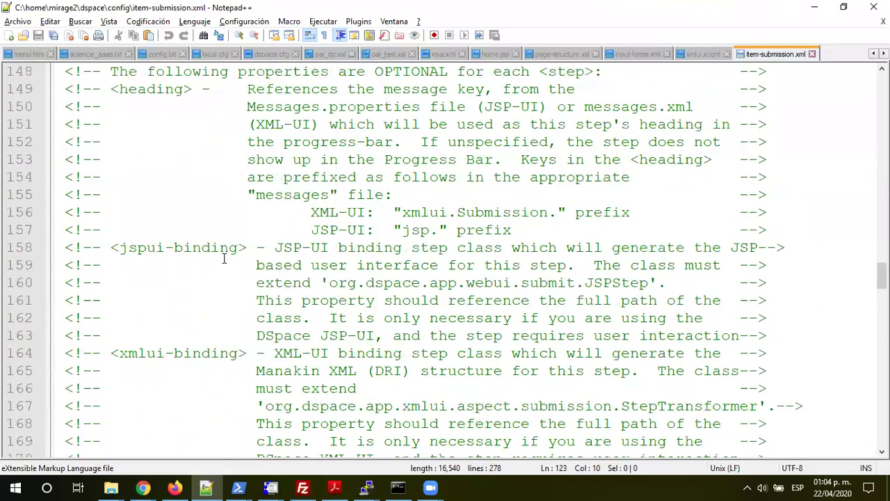
{"action": "scroll", "coordinate": [224, 260], "scroll_direction": "down", "scroll_amount": 7}
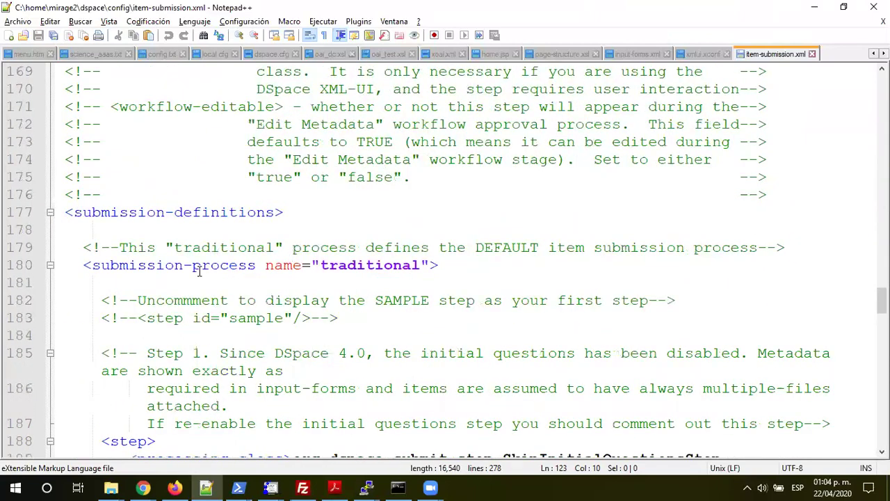
{"action": "left_click", "coordinate": [139, 265]}
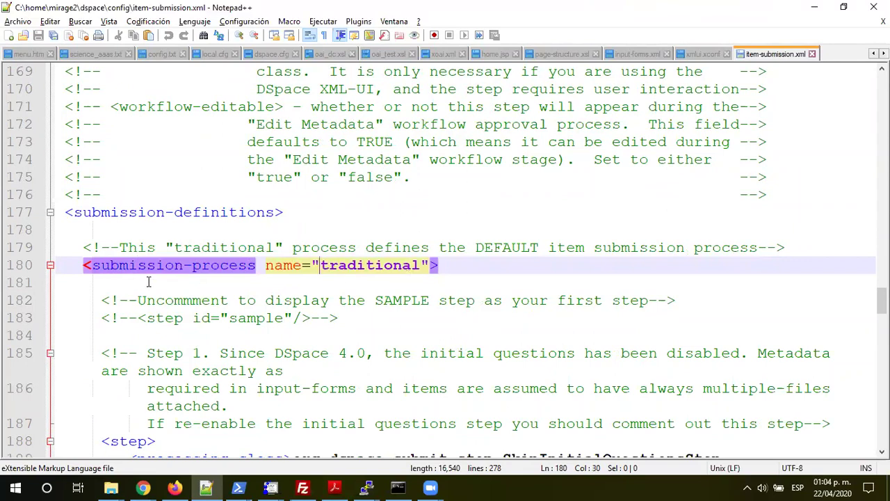
{"action": "double_click", "coordinate": [324, 265]}
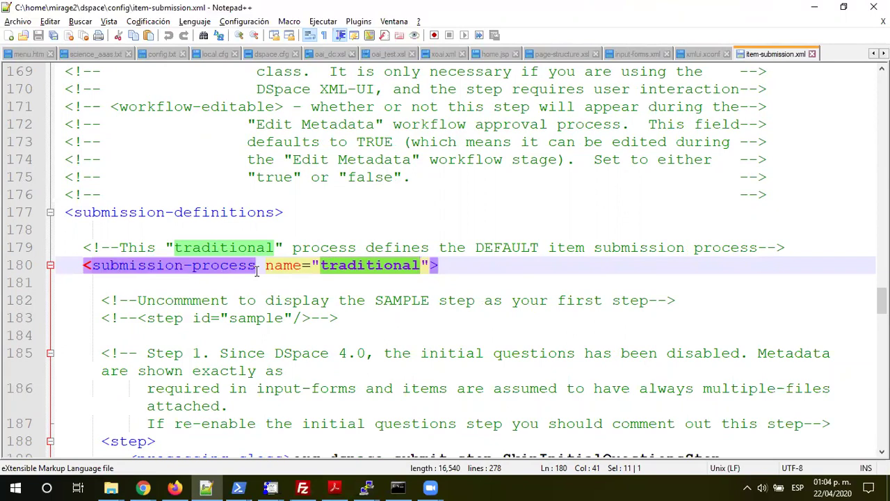
{"action": "scroll", "coordinate": [256, 271], "scroll_direction": "down", "scroll_amount": 2}
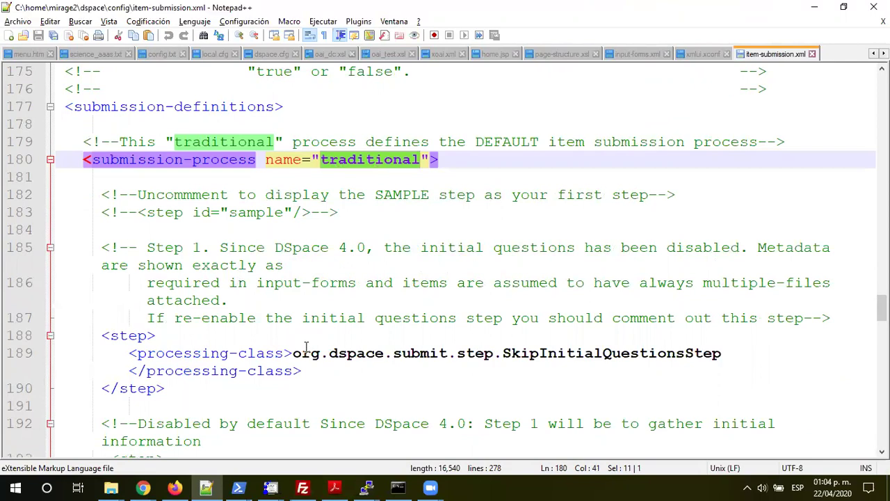
{"action": "scroll", "coordinate": [132, 302], "scroll_direction": "down", "scroll_amount": 1}
{"action": "left_click", "coordinate": [133, 285]}
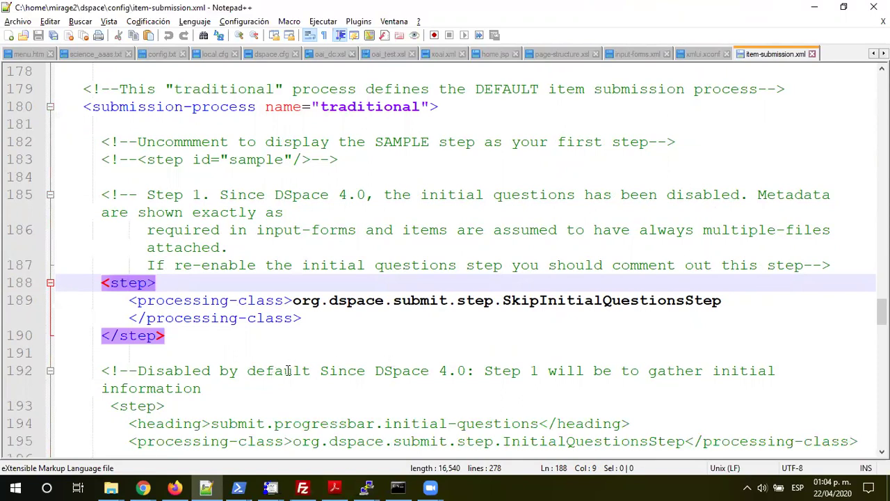
{"action": "left_click_drag", "start_coordinate": [289, 370], "coordinate": [283, 370]}
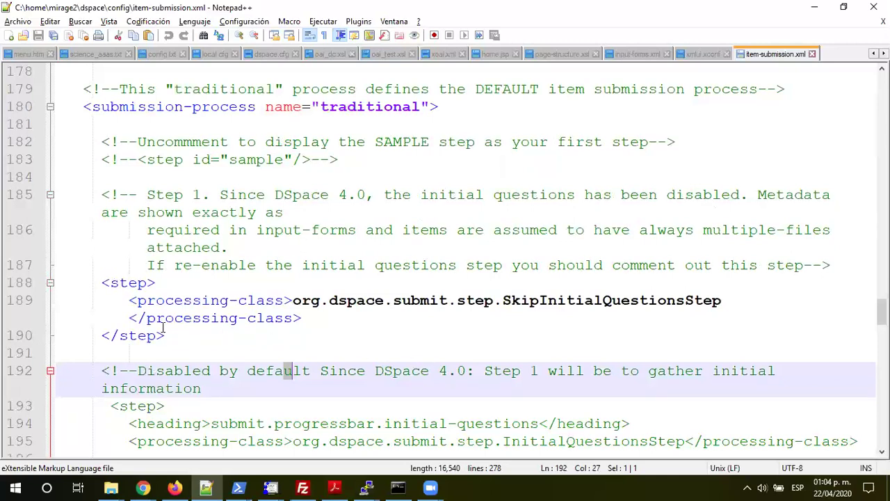
{"action": "left_click", "coordinate": [113, 283]}
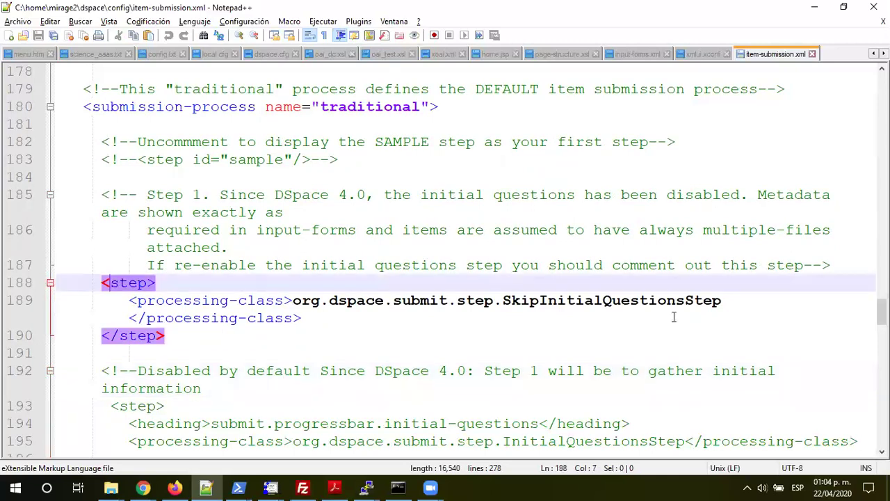
{"action": "left_click_drag", "start_coordinate": [831, 265], "coordinate": [760, 335]}
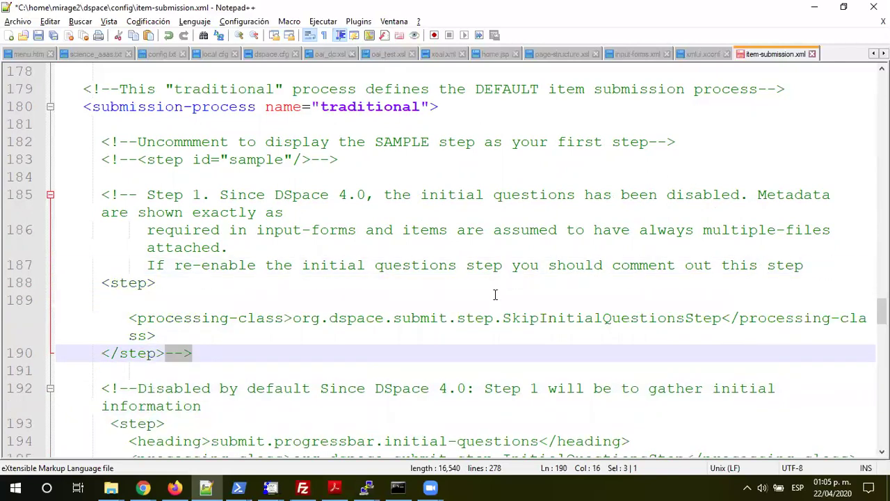
{"action": "key", "text": "Up"}
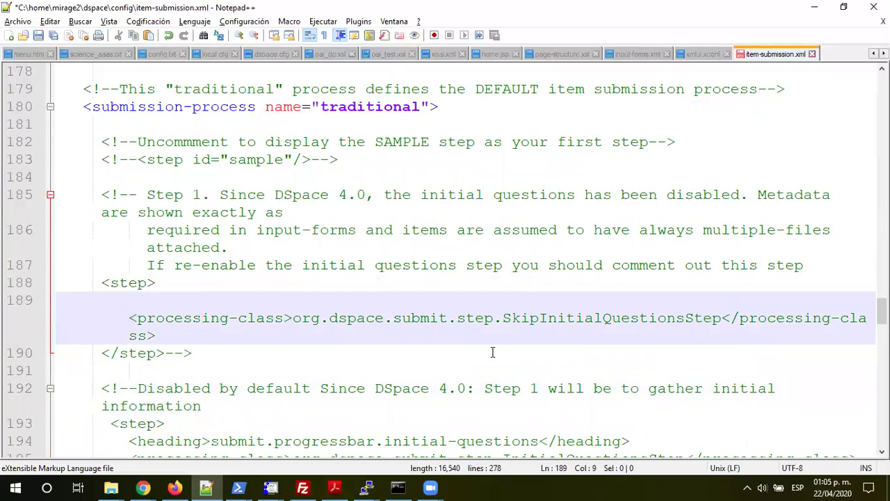
{"action": "scroll", "coordinate": [492, 353], "scroll_direction": "down", "scroll_amount": 2}
{"action": "scroll", "coordinate": [493, 352], "scroll_direction": "down", "scroll_amount": 2}
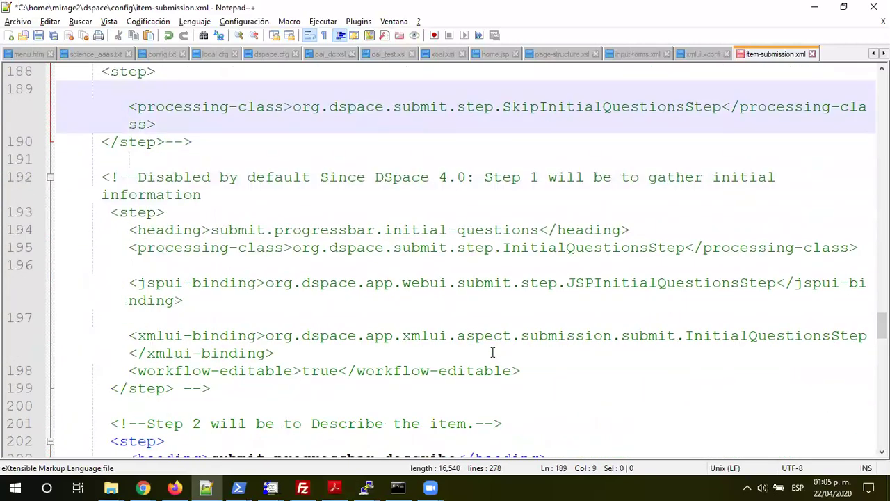
{"action": "scroll", "coordinate": [492, 352], "scroll_direction": "up", "scroll_amount": 1}
{"action": "key", "text": "ctrl+z"}
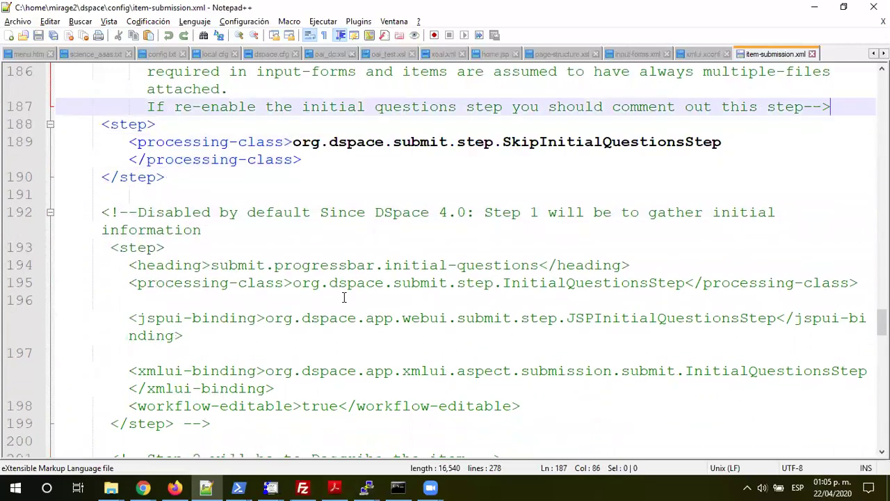
{"action": "scroll", "coordinate": [375, 281], "scroll_direction": "down", "scroll_amount": 1}
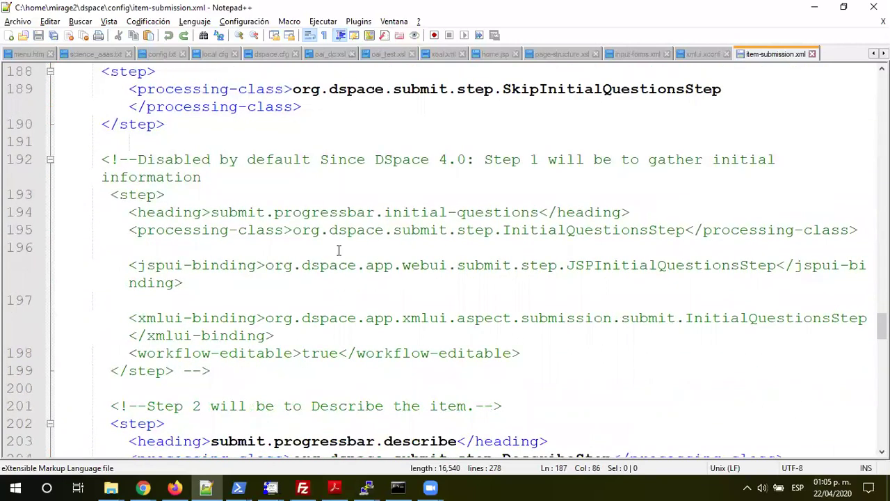
{"action": "scroll", "coordinate": [339, 251], "scroll_direction": "down", "scroll_amount": 3}
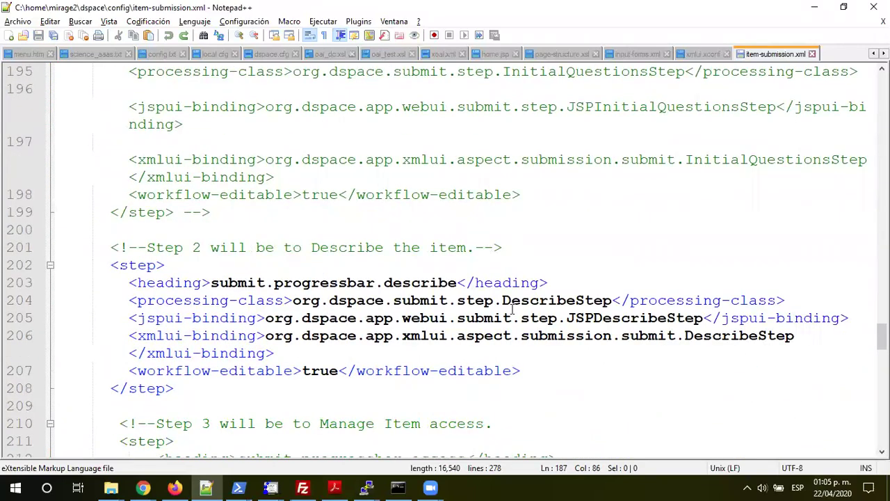
{"action": "left_click", "coordinate": [148, 265]}
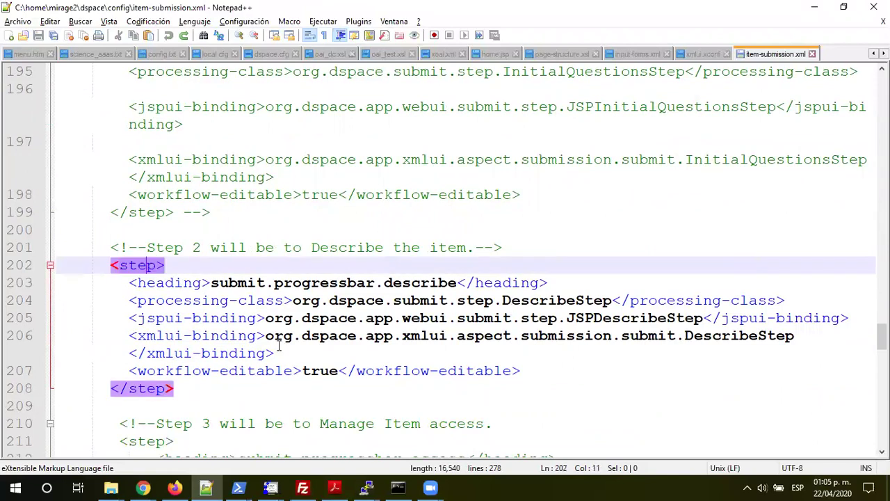
{"action": "scroll", "coordinate": [282, 337], "scroll_direction": "down", "scroll_amount": 2}
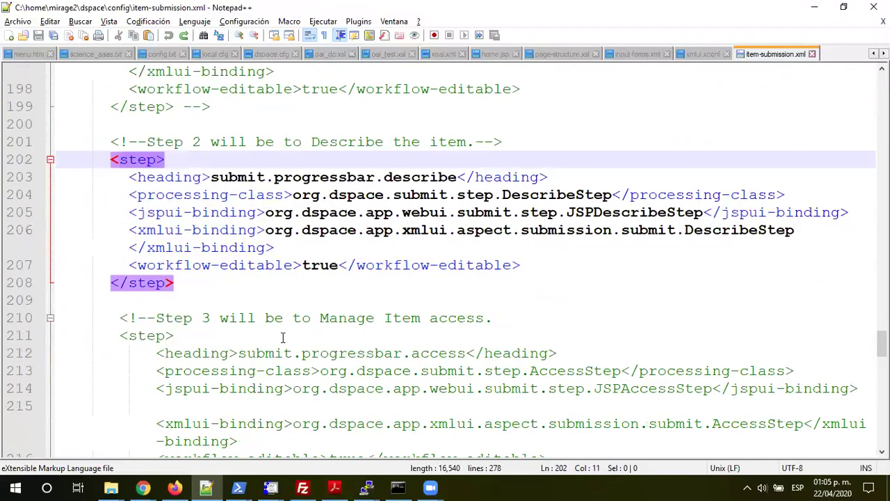
{"action": "scroll", "coordinate": [283, 333], "scroll_direction": "down", "scroll_amount": 1}
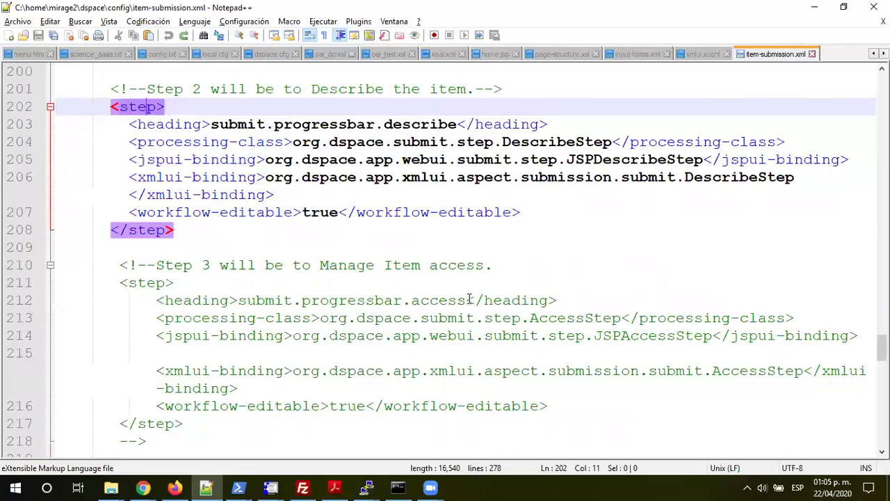
{"action": "scroll", "coordinate": [469, 299], "scroll_direction": "down", "scroll_amount": 1}
{"action": "scroll", "coordinate": [469, 299], "scroll_direction": "down", "scroll_amount": 2}
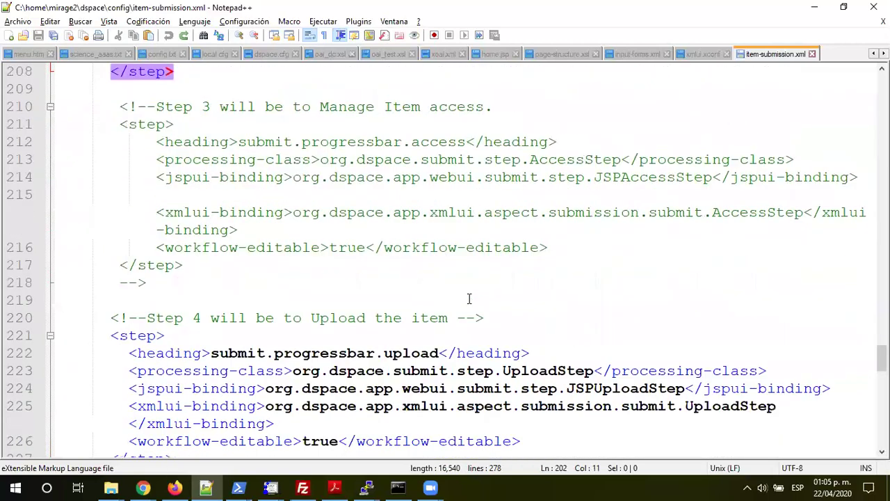
{"action": "scroll", "coordinate": [470, 299], "scroll_direction": "down", "scroll_amount": 3}
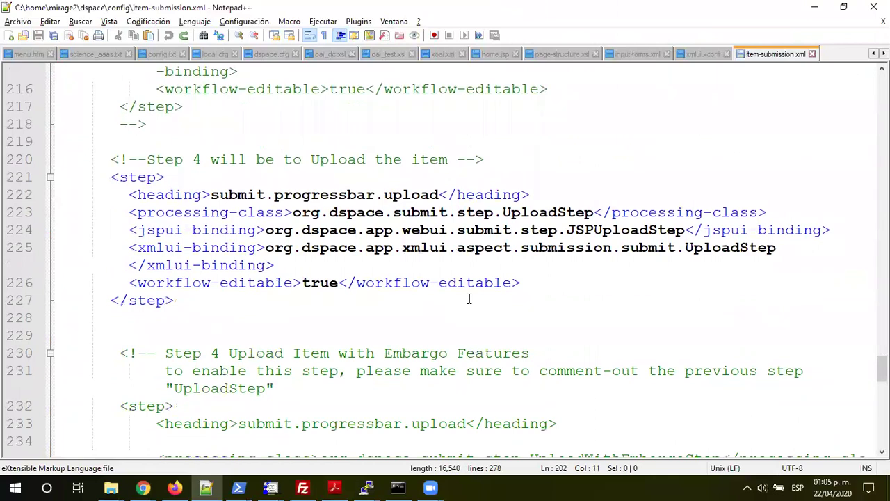
{"action": "scroll", "coordinate": [469, 299], "scroll_direction": "down", "scroll_amount": 1}
{"action": "left_click_drag", "start_coordinate": [203, 107], "coordinate": [448, 107]}
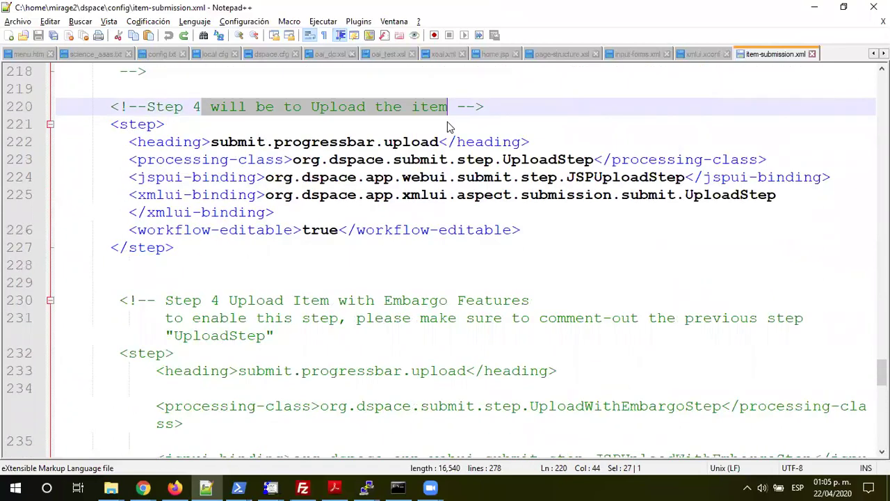
Step: Comment out the plain UploadStep block by moving the Step 4 heading's comment closer after its </step>
{"action": "key", "text": "Up"}
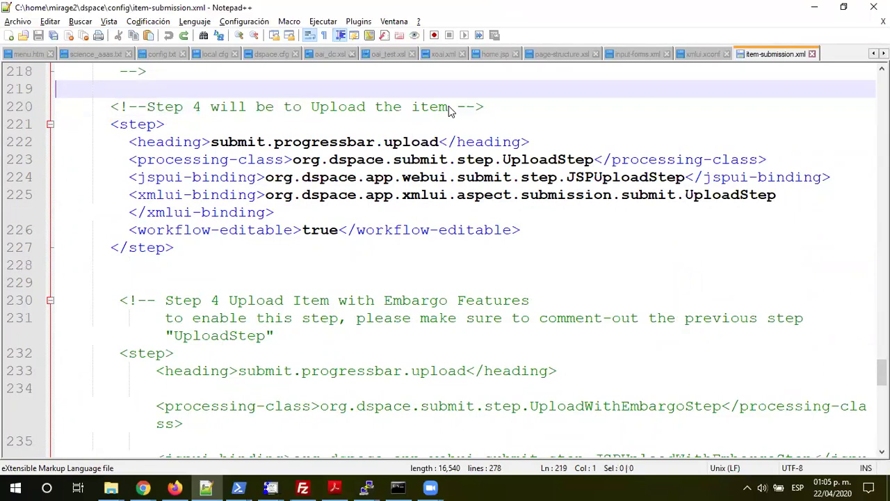
{"action": "left_click_drag", "start_coordinate": [447, 112], "coordinate": [480, 111]}
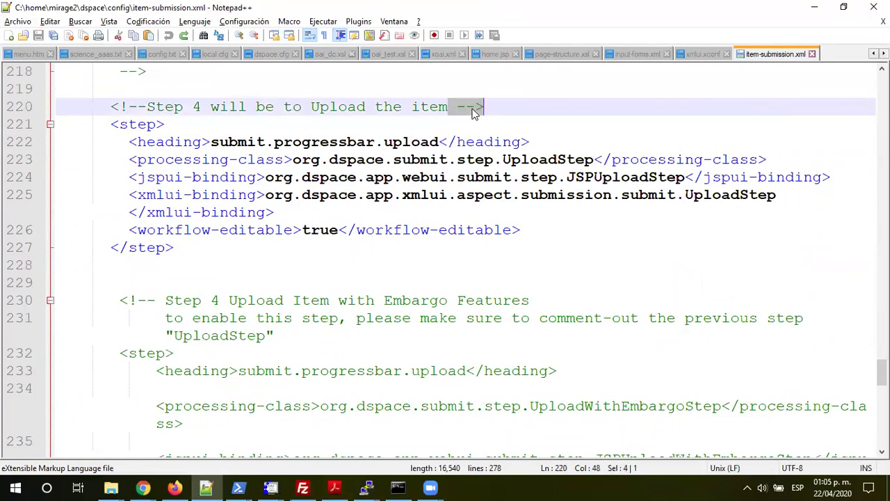
{"action": "left_click", "coordinate": [220, 251]}
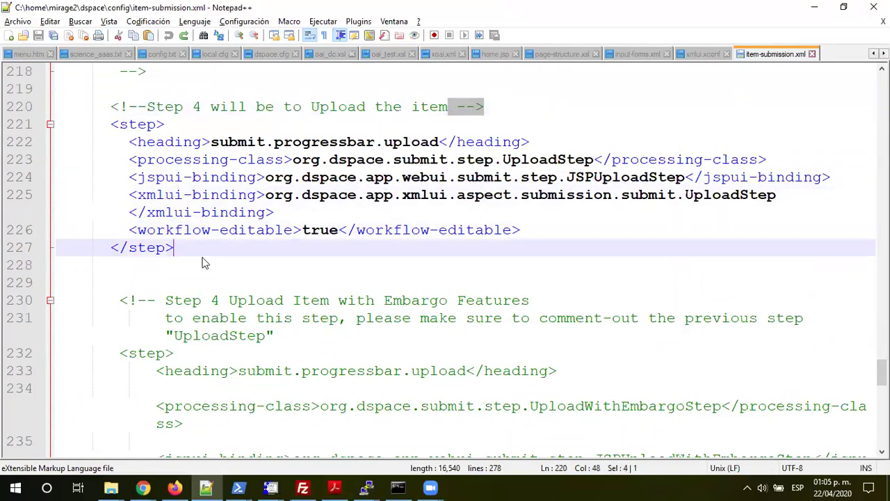
{"action": "left_click_drag", "start_coordinate": [204, 262], "coordinate": [196, 264]}
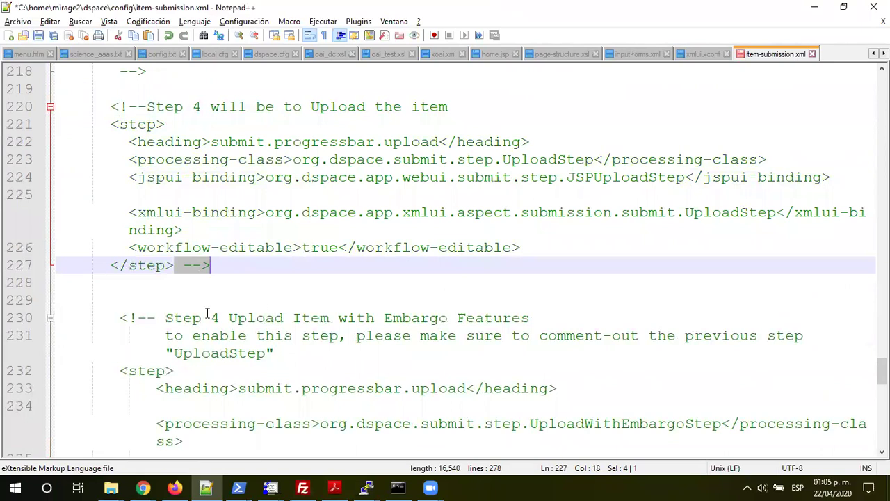
Step: Uncomment the UploadWithEmbargoStep block by moving its '-->' before the step, then verify its tags
{"action": "scroll", "coordinate": [292, 294], "scroll_direction": "down", "scroll_amount": 4}
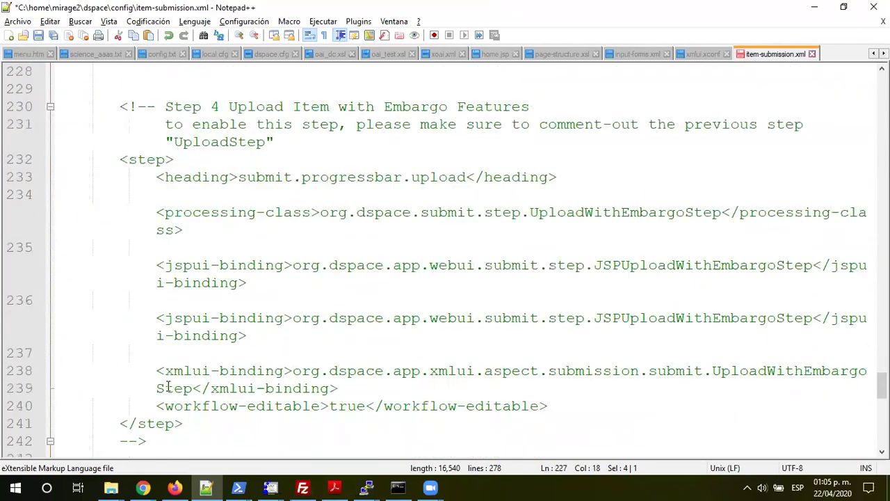
{"action": "double_click", "coordinate": [125, 388]}
{"action": "left_click_drag", "start_coordinate": [314, 158], "coordinate": [299, 142]}
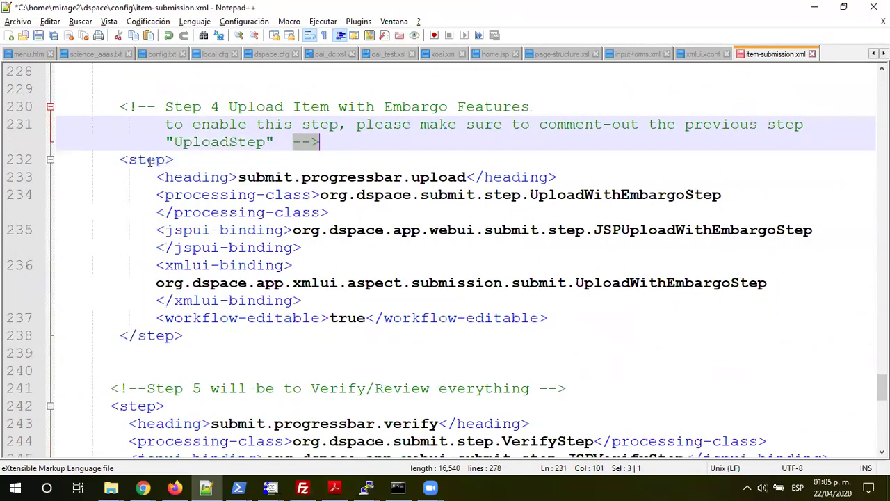
{"action": "left_click", "coordinate": [149, 160]}
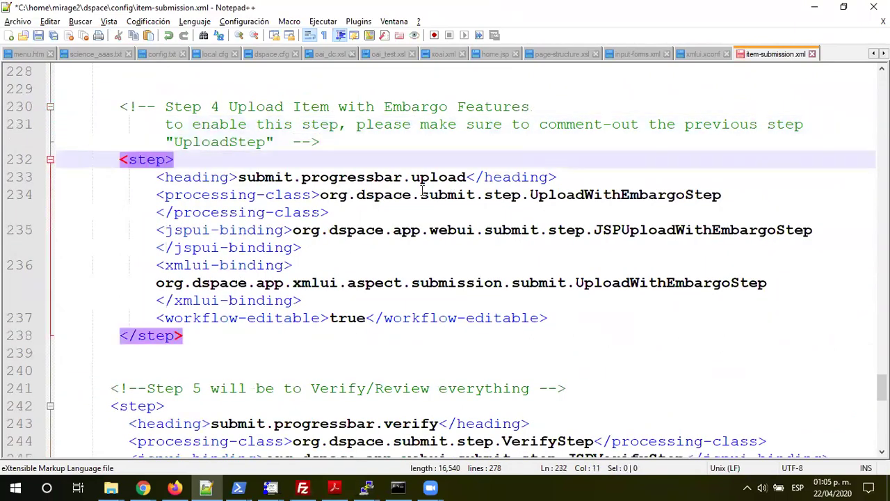
{"action": "scroll", "coordinate": [450, 187], "scroll_direction": "up", "scroll_amount": 2}
{"action": "scroll", "coordinate": [682, 310], "scroll_direction": "down", "scroll_amount": 1}
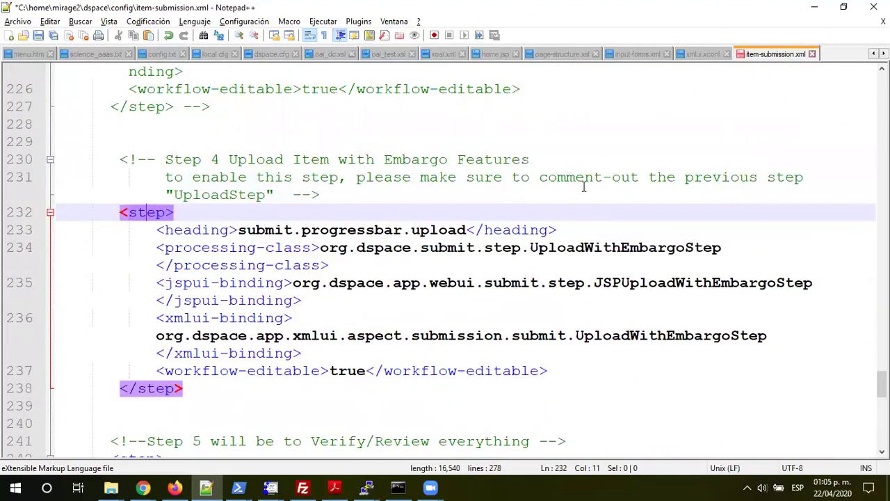
{"action": "left_click_drag", "start_coordinate": [529, 247], "coordinate": [723, 249]}
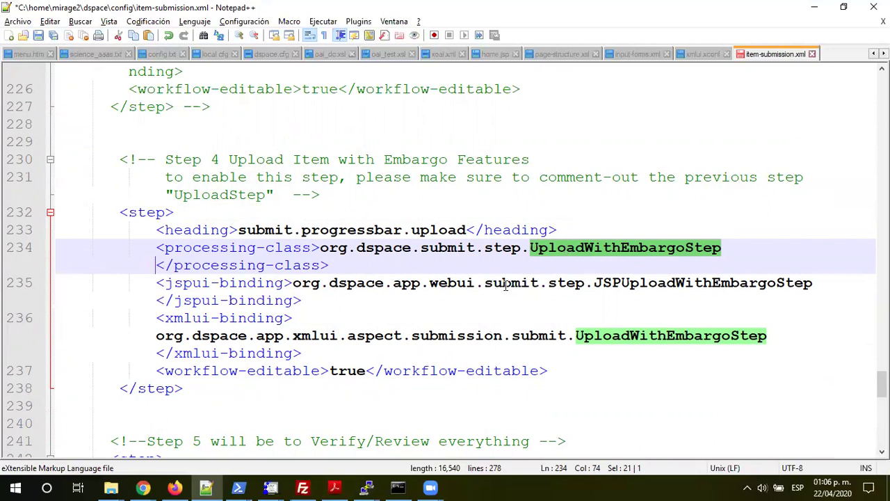
{"action": "scroll", "coordinate": [505, 285], "scroll_direction": "down", "scroll_amount": 3}
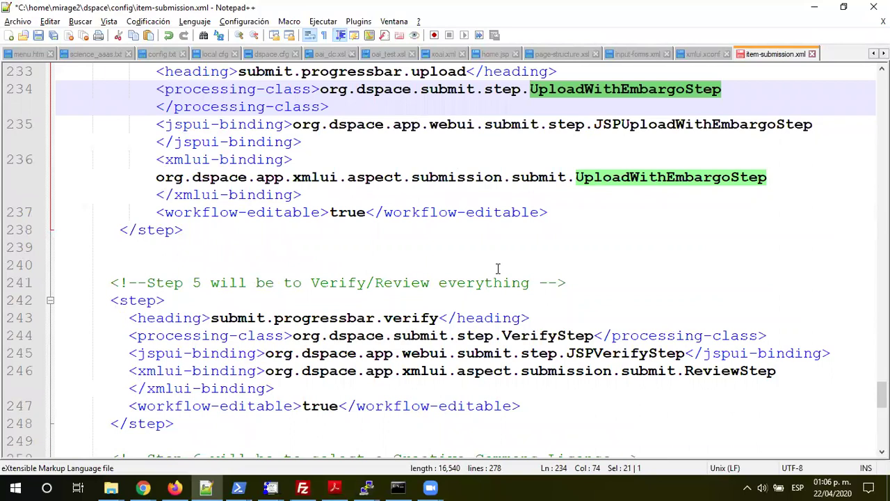
{"action": "scroll", "coordinate": [587, 247], "scroll_direction": "up", "scroll_amount": 8}
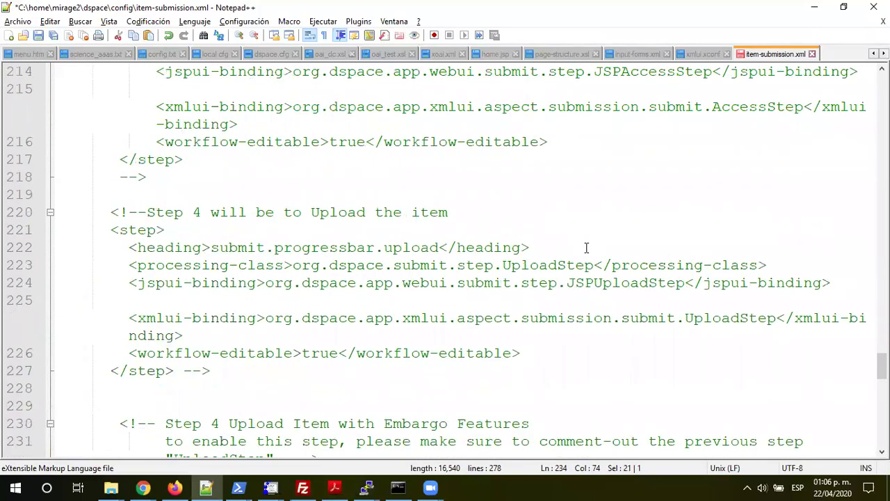
{"action": "scroll", "coordinate": [586, 247], "scroll_direction": "up", "scroll_amount": 2}
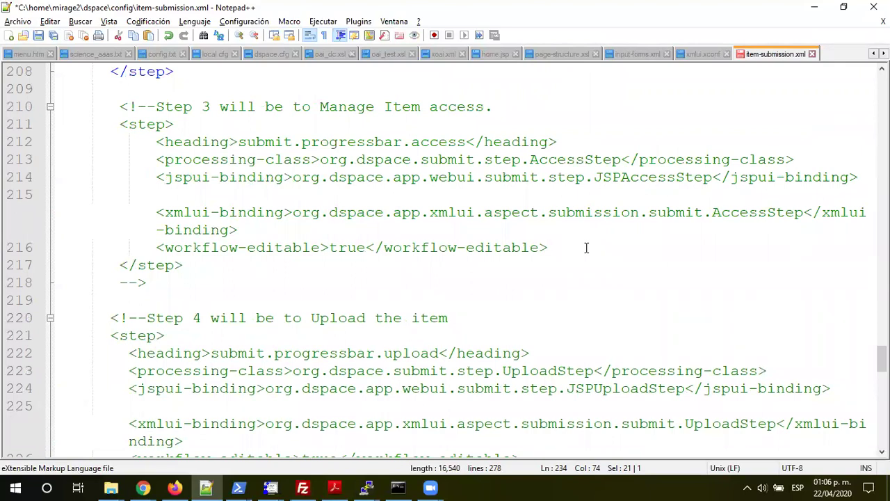
{"action": "scroll", "coordinate": [586, 247], "scroll_direction": "up", "scroll_amount": 3}
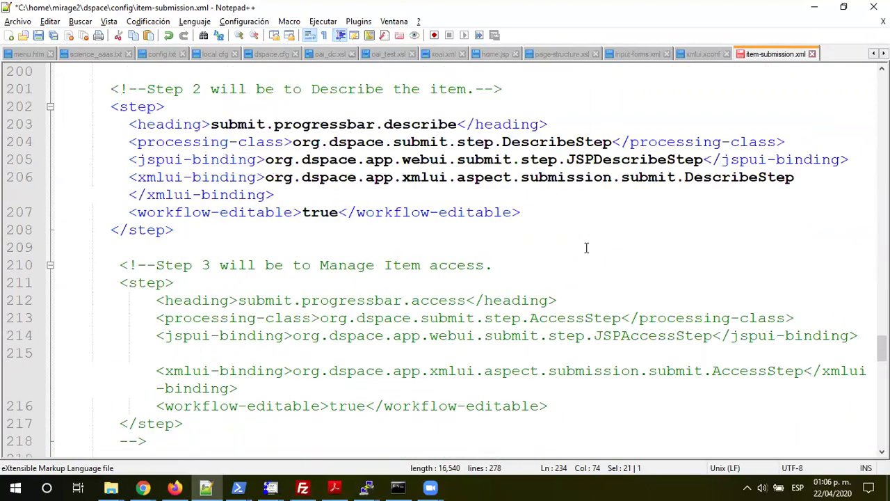
{"action": "scroll", "coordinate": [586, 247], "scroll_direction": "up", "scroll_amount": 1}
{"action": "scroll", "coordinate": [586, 248], "scroll_direction": "down", "scroll_amount": 10}
{"action": "scroll", "coordinate": [586, 248], "scroll_direction": "down", "scroll_amount": 3}
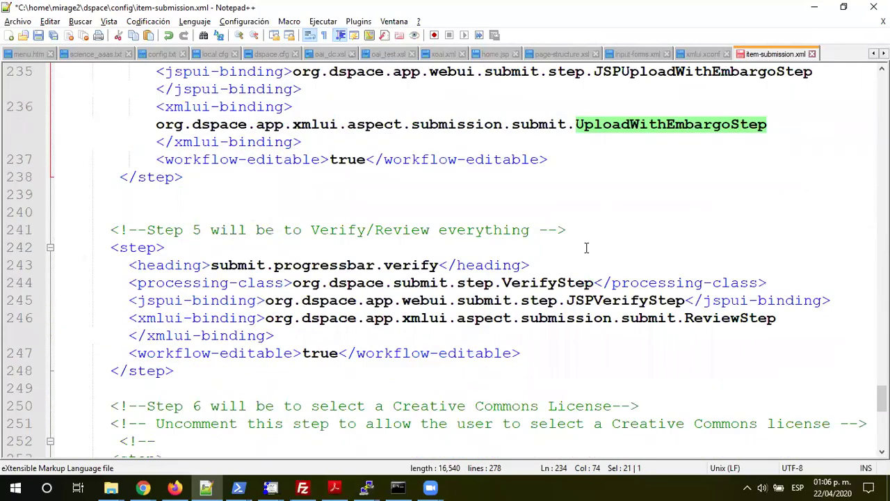
{"action": "scroll", "coordinate": [586, 248], "scroll_direction": "down", "scroll_amount": 1}
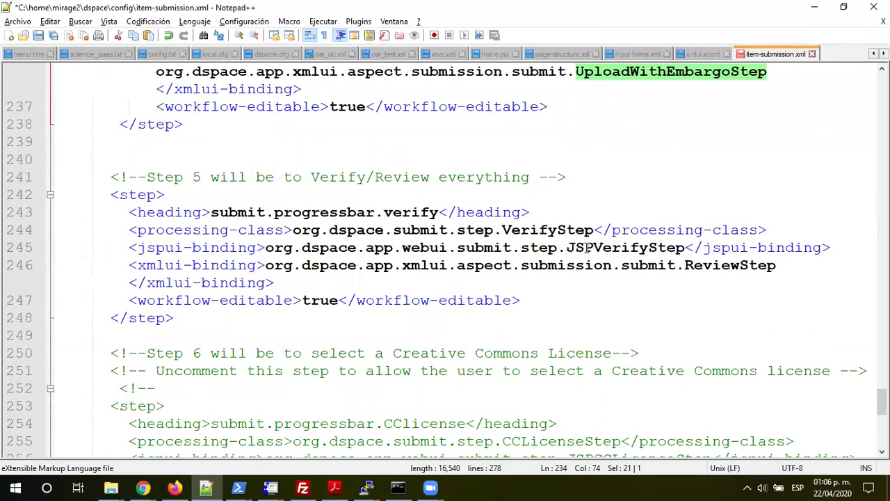
{"action": "scroll", "coordinate": [587, 247], "scroll_direction": "up", "scroll_amount": 2}
{"action": "scroll", "coordinate": [586, 247], "scroll_direction": "up", "scroll_amount": 1}
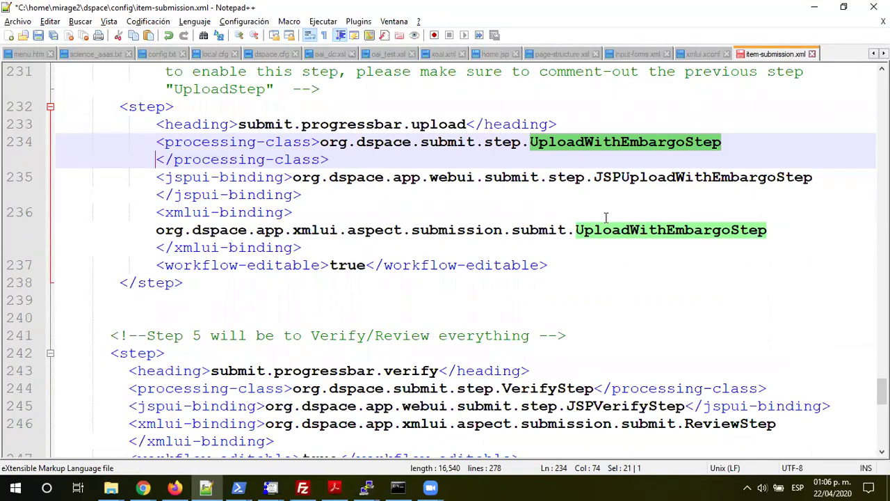
{"action": "scroll", "coordinate": [606, 218], "scroll_direction": "down", "scroll_amount": 1}
{"action": "scroll", "coordinate": [605, 217], "scroll_direction": "down", "scroll_amount": 2}
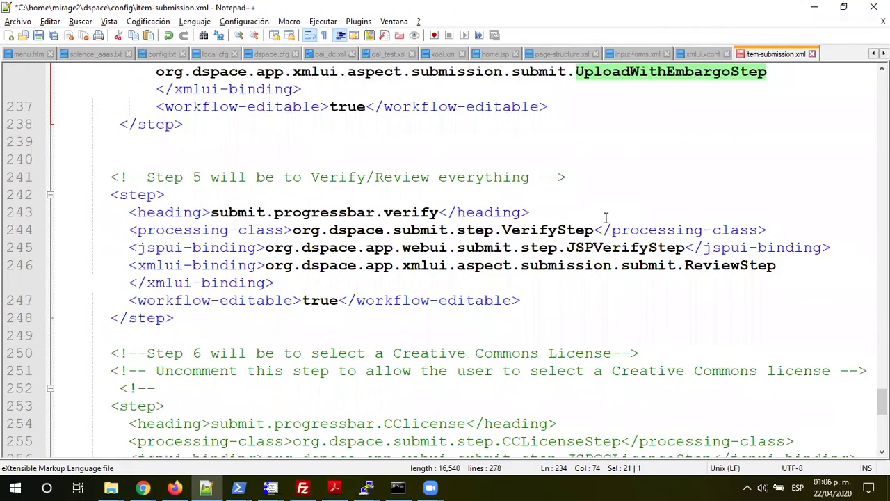
{"action": "scroll", "coordinate": [606, 218], "scroll_direction": "down", "scroll_amount": 5}
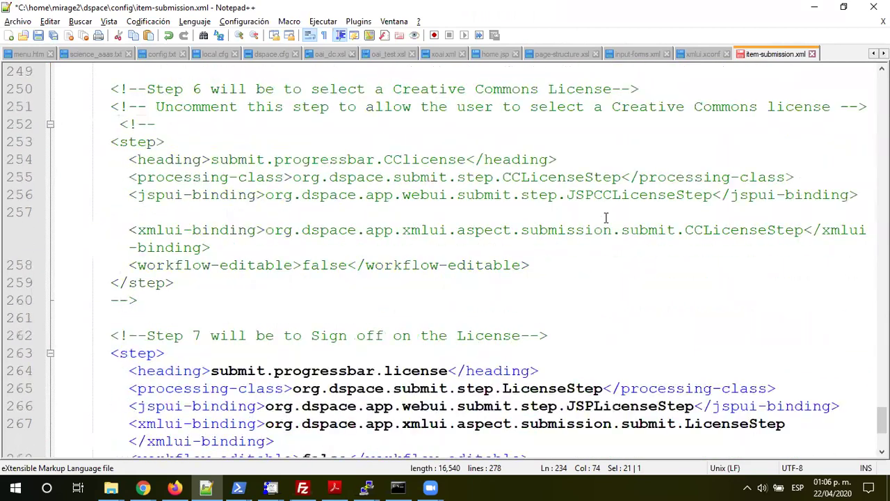
{"action": "scroll", "coordinate": [605, 217], "scroll_direction": "down", "scroll_amount": 2}
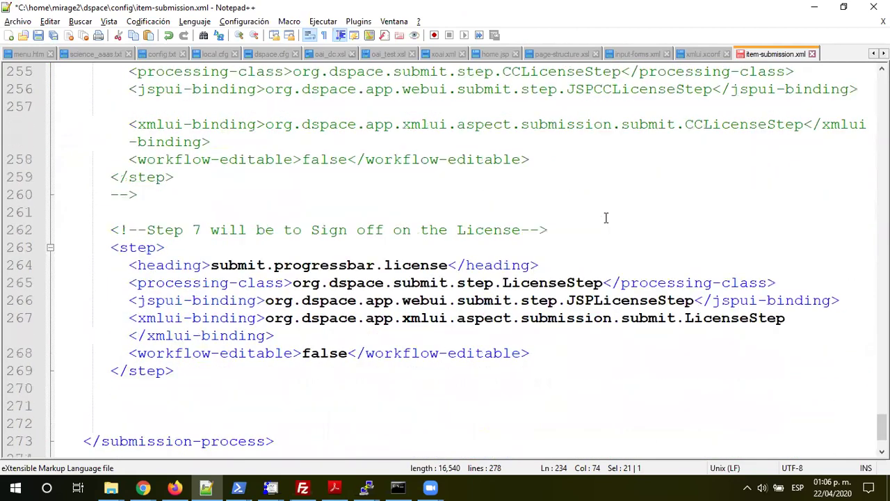
{"action": "scroll", "coordinate": [209, 87], "scroll_direction": "up", "scroll_amount": 2}
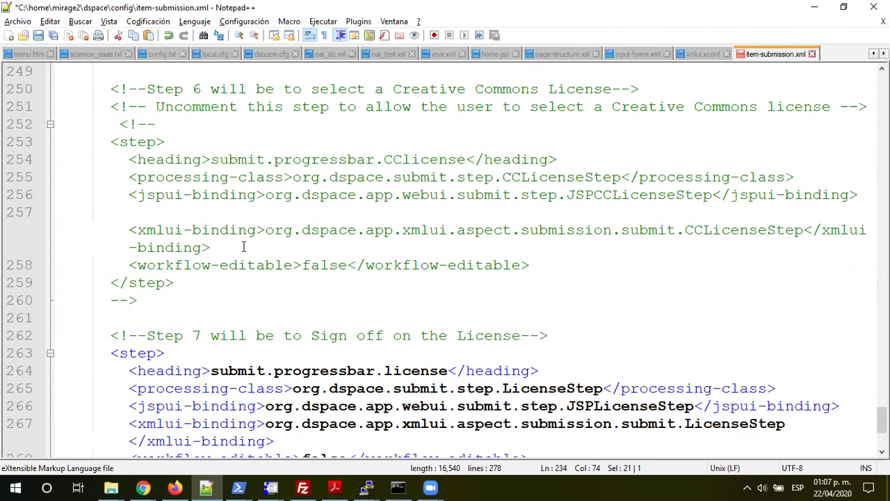
{"action": "left_click_drag", "start_coordinate": [153, 304], "coordinate": [107, 303]}
Step: Delete the '-->' and '<!--' around the Creative Commons license step and save item-submission.xml
{"action": "key", "text": "Delete"}
{"action": "left_click_drag", "start_coordinate": [156, 124], "coordinate": [105, 126]}
{"action": "key", "text": "Delete"}
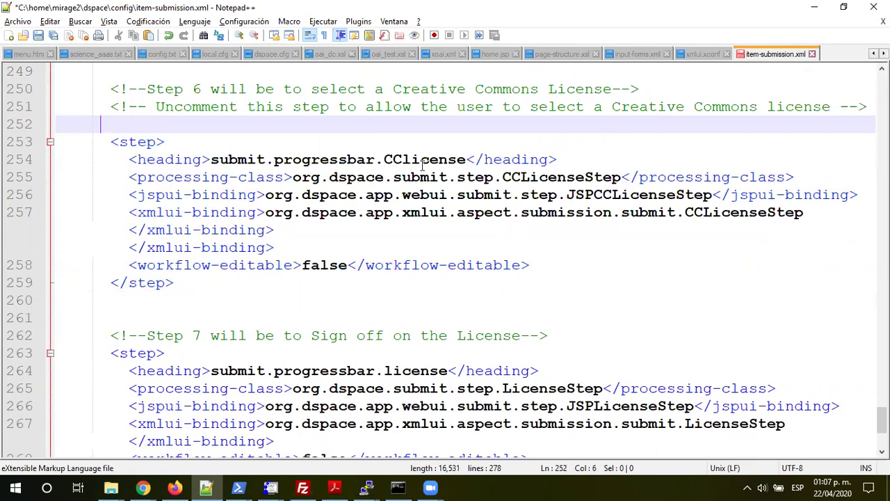
{"action": "left_click_drag", "start_coordinate": [389, 160], "coordinate": [466, 159]}
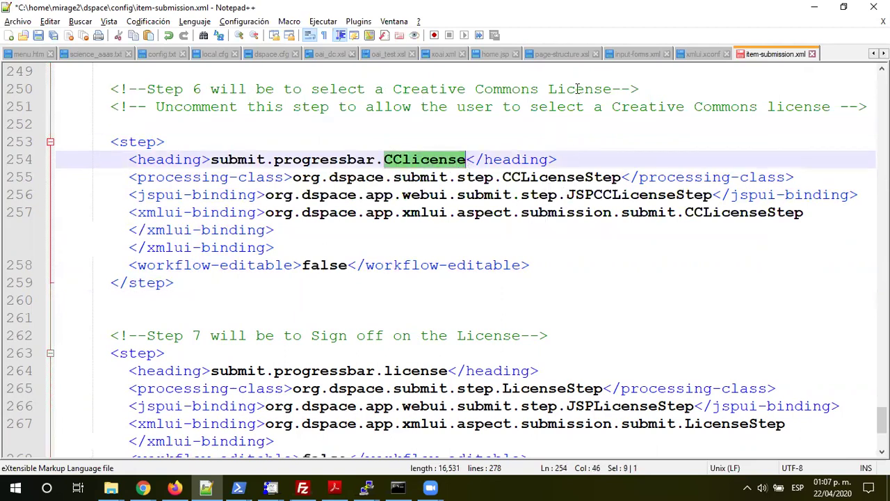
{"action": "key", "text": "ctrl+s"}
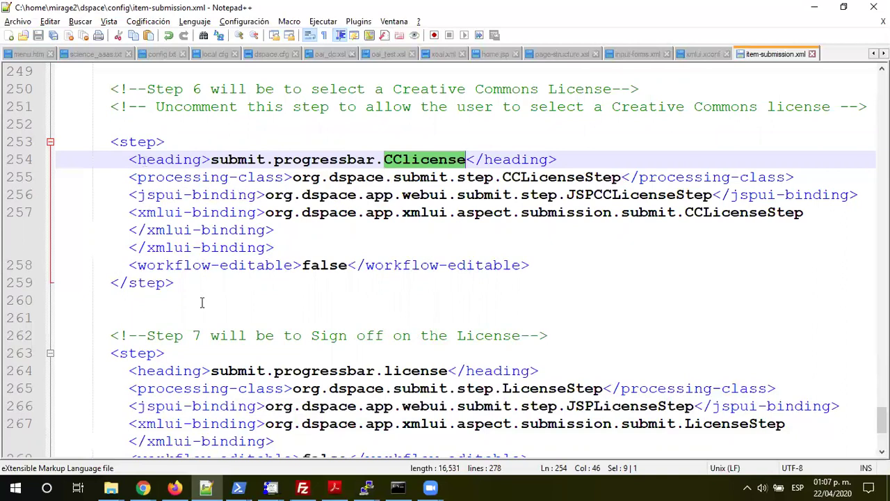
Step: Switch to the Chrome browser showing the clustrmaps.com visitor list
{"action": "left_click", "coordinate": [186, 277]}
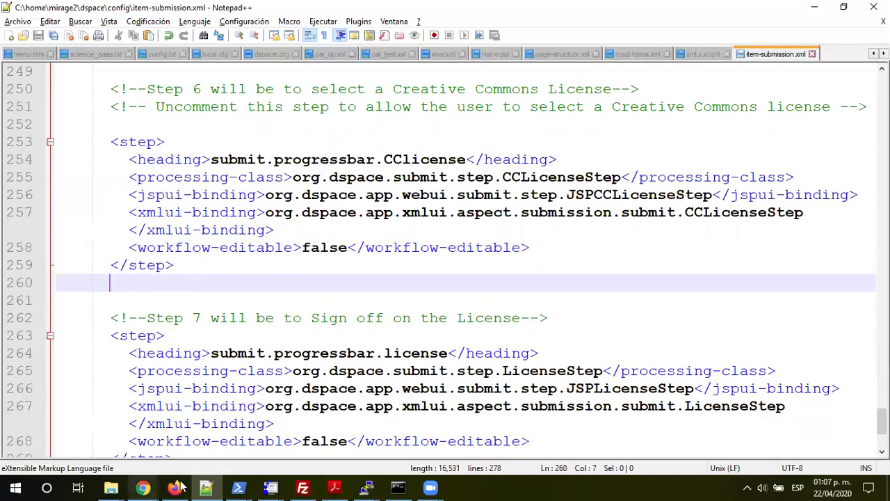
{"action": "mouse_move", "coordinate": [143, 487]}
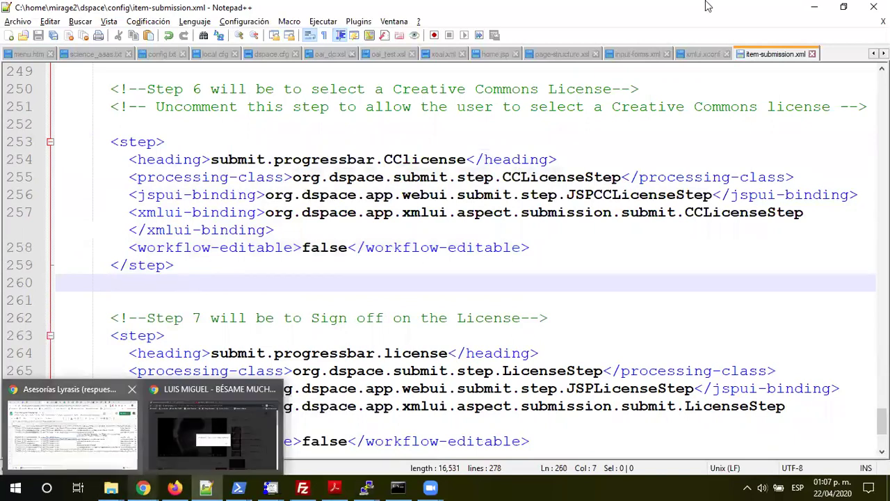
{"action": "key", "text": "alt+Tab"}
{"action": "left_click", "coordinate": [728, 8]}
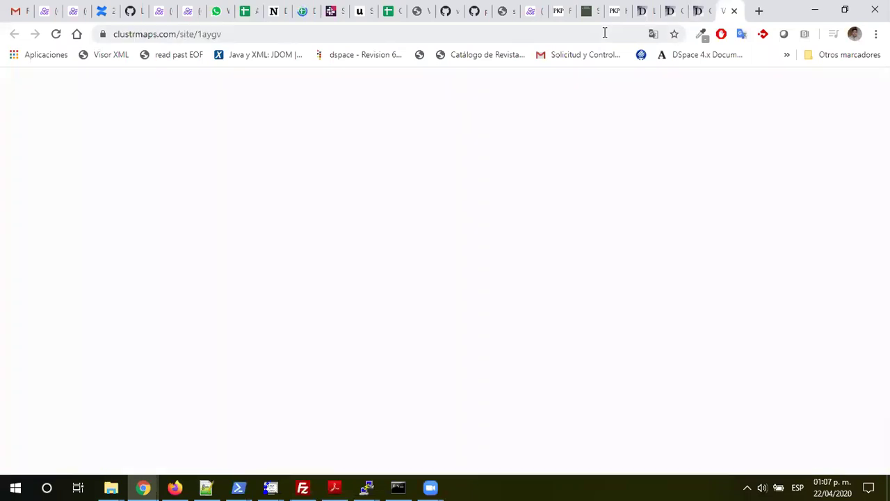
{"action": "type", "text": "wiki"}
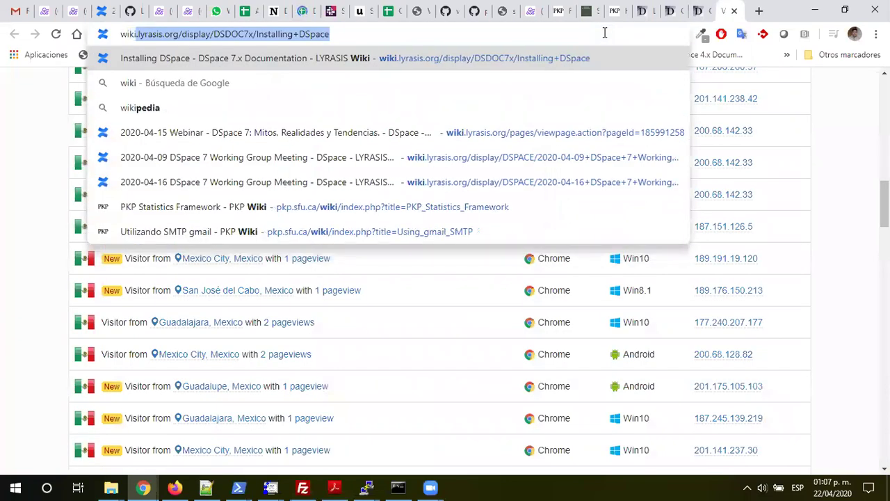
{"action": "key", "text": "End"}
{"action": "key", "text": "Return"}
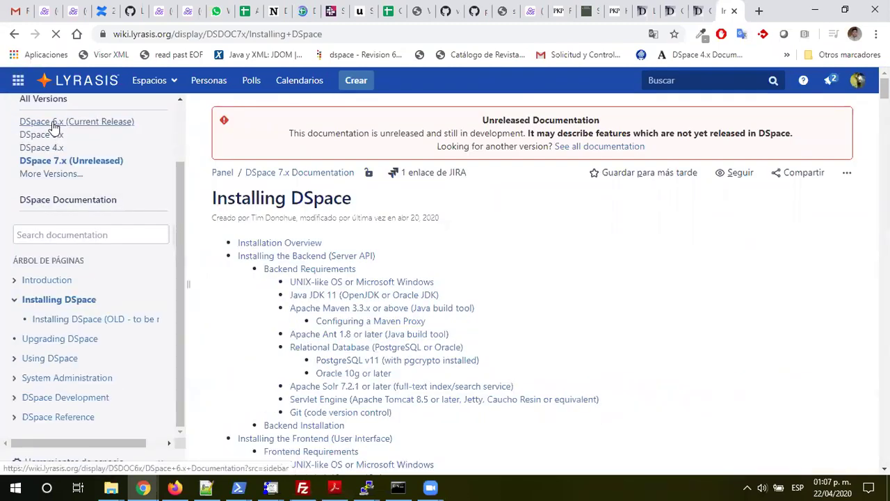
{"action": "left_click", "coordinate": [63, 125]}
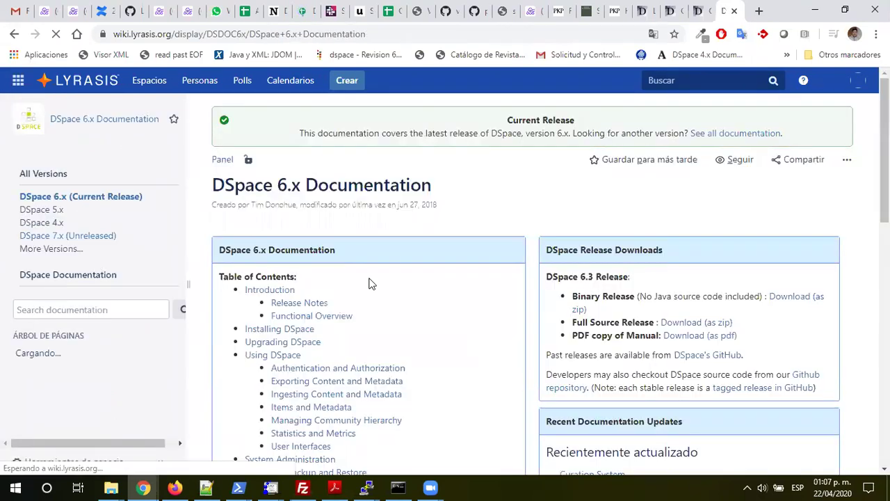
{"action": "scroll", "coordinate": [369, 283], "scroll_direction": "down", "scroll_amount": 2}
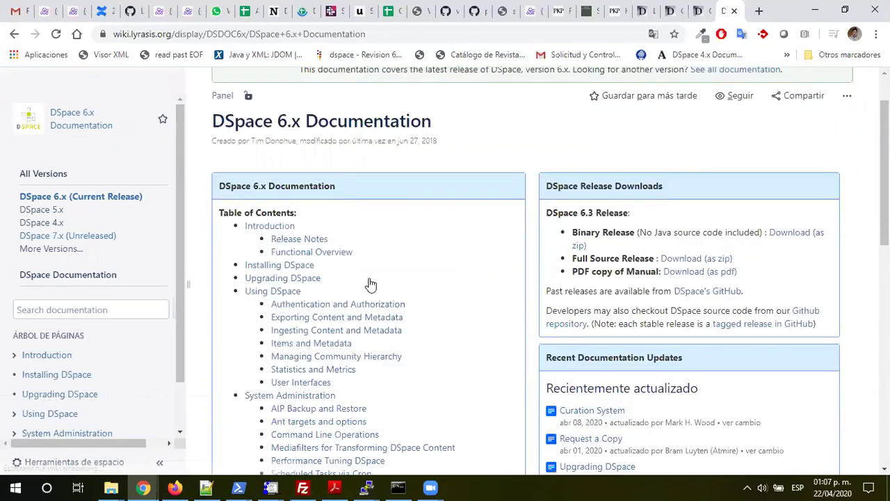
{"action": "scroll", "coordinate": [369, 283], "scroll_direction": "down", "scroll_amount": 1}
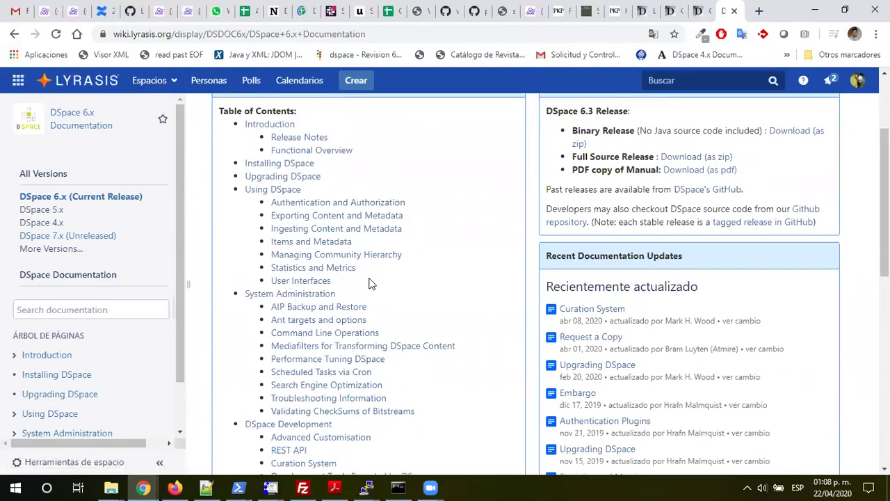
{"action": "scroll", "coordinate": [370, 283], "scroll_direction": "down", "scroll_amount": 1}
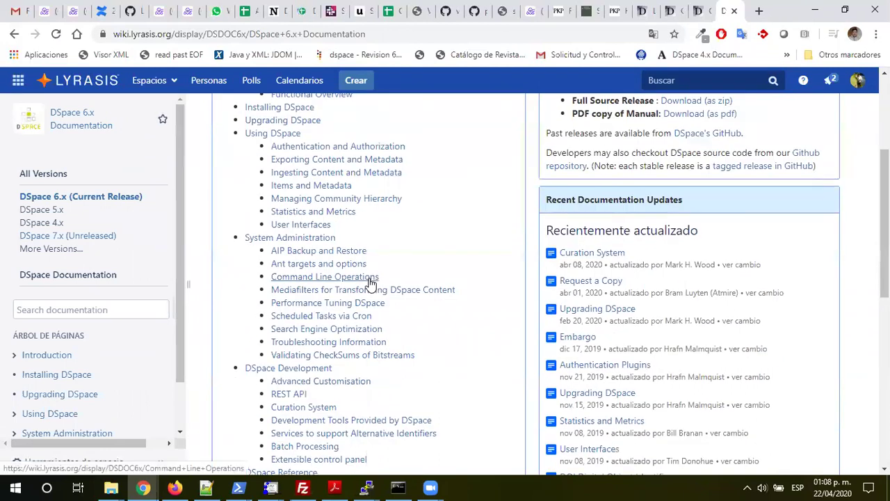
{"action": "scroll", "coordinate": [370, 283], "scroll_direction": "down", "scroll_amount": 2}
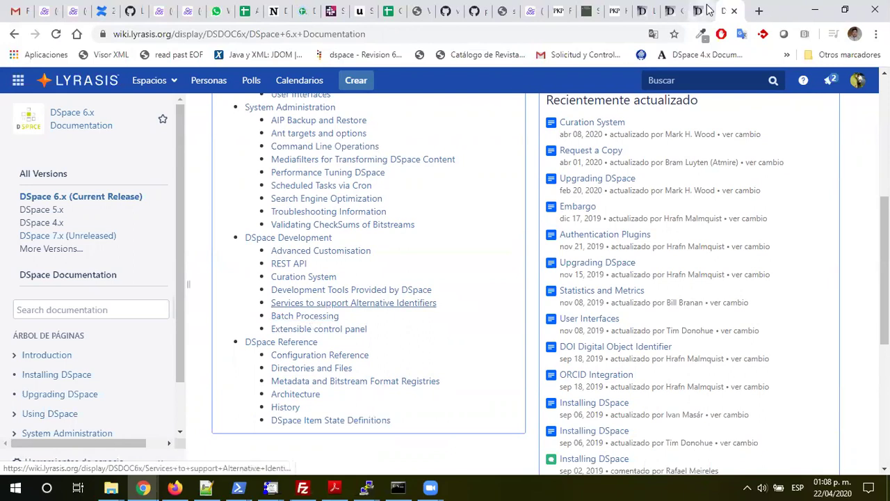
{"action": "left_click", "coordinate": [708, 10]}
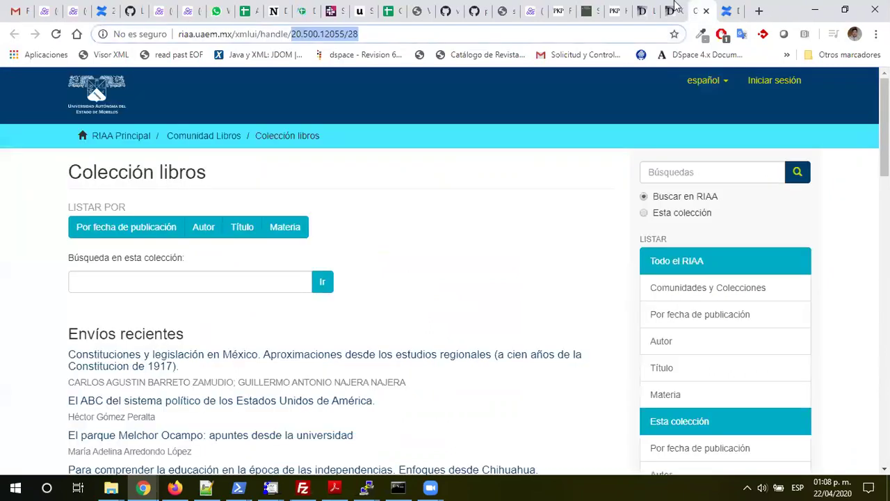
{"action": "left_click", "coordinate": [724, 11]}
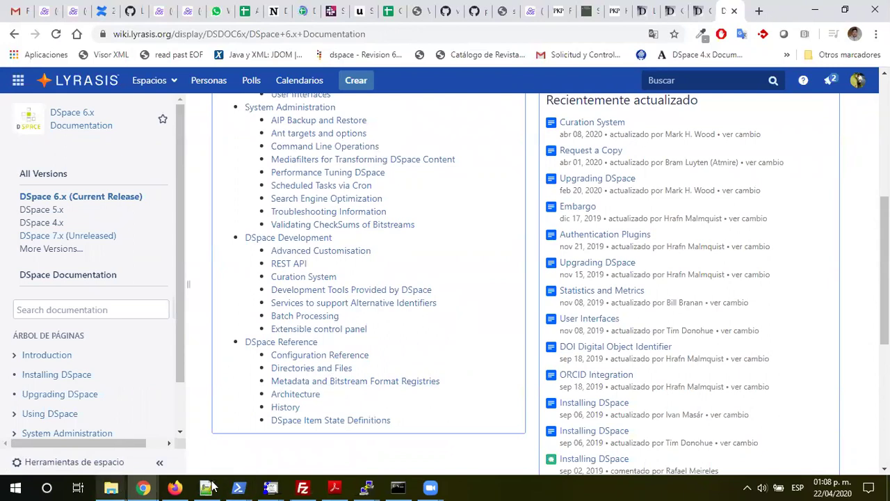
{"action": "left_click", "coordinate": [208, 487]}
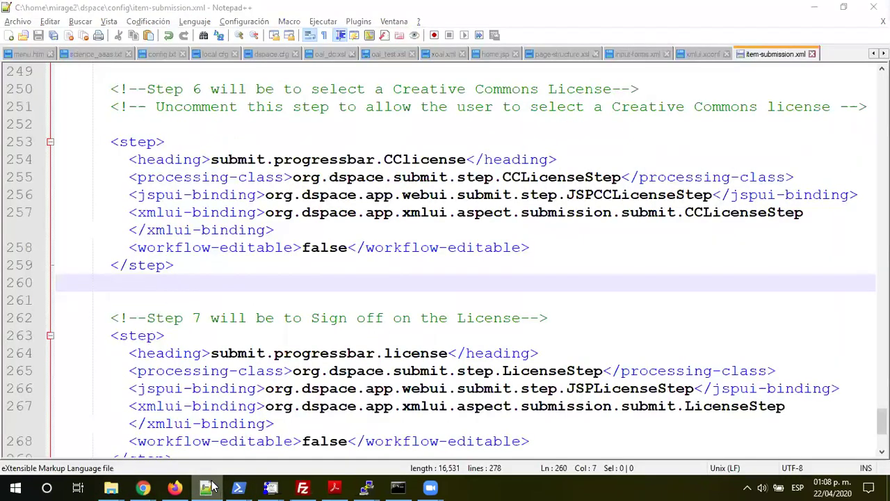
{"action": "left_click", "coordinate": [209, 486]}
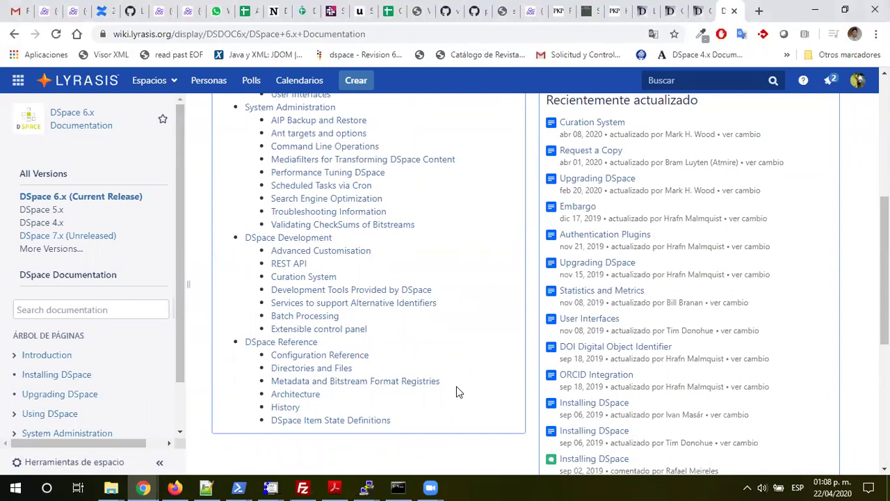
{"action": "scroll", "coordinate": [457, 392], "scroll_direction": "up", "scroll_amount": 2}
{"action": "scroll", "coordinate": [456, 392], "scroll_direction": "up", "scroll_amount": 2}
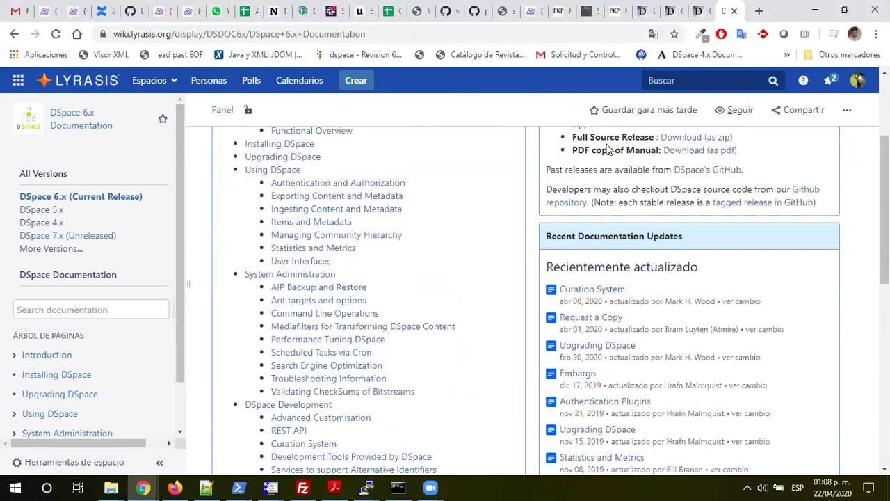
Step: Search the DSpace documentation for 'cc license' and open the Submission User Interface page
{"action": "left_click", "coordinate": [123, 317]}
{"action": "type", "text": "cc li"}
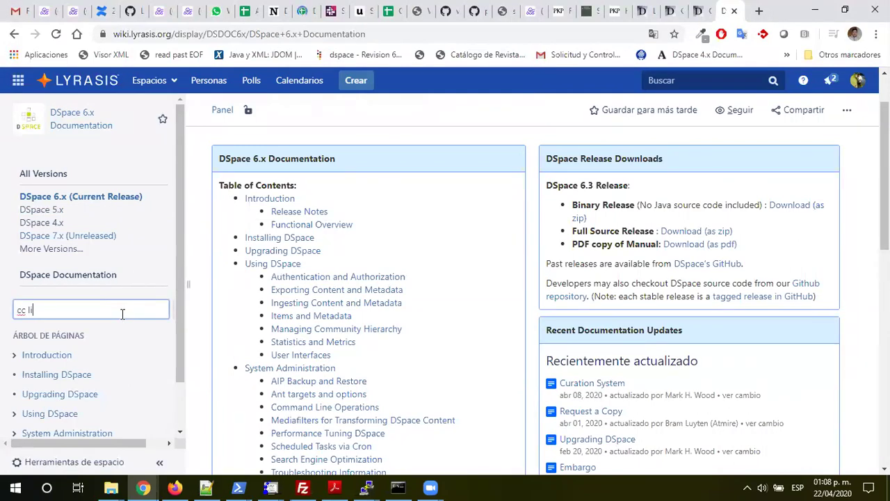
{"action": "type", "text": "cense"}
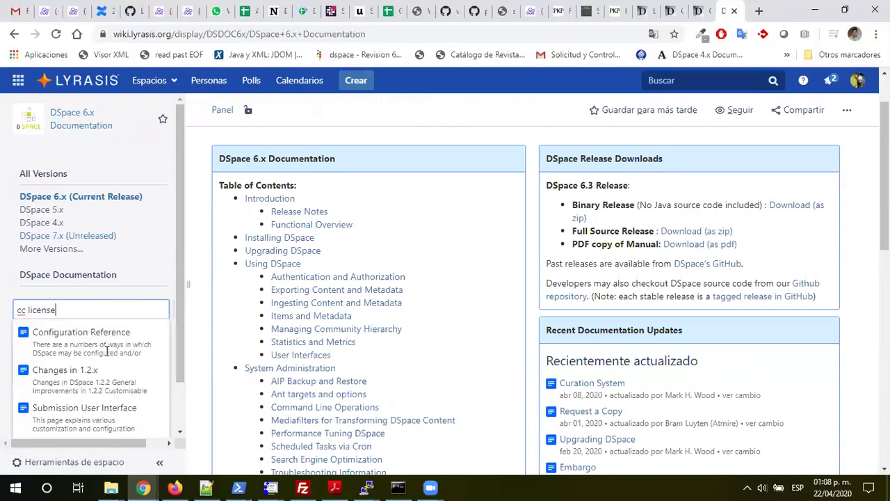
{"action": "key", "text": "Return"}
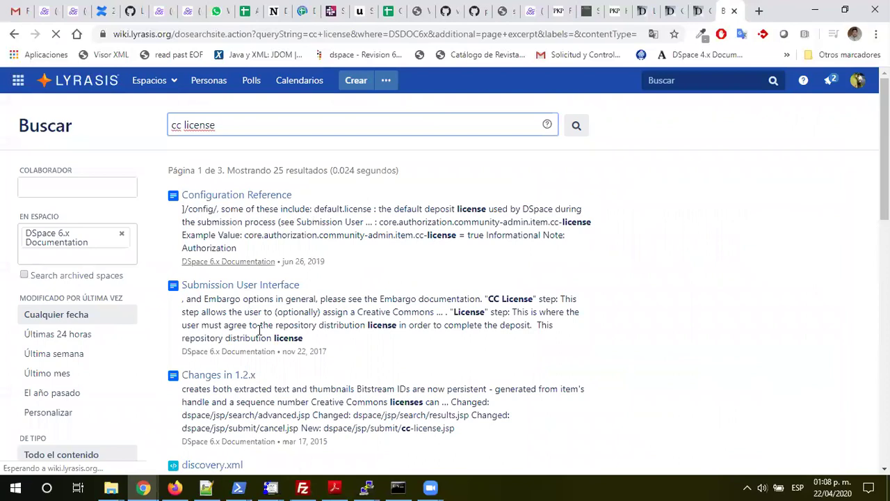
{"action": "left_click", "coordinate": [238, 286]}
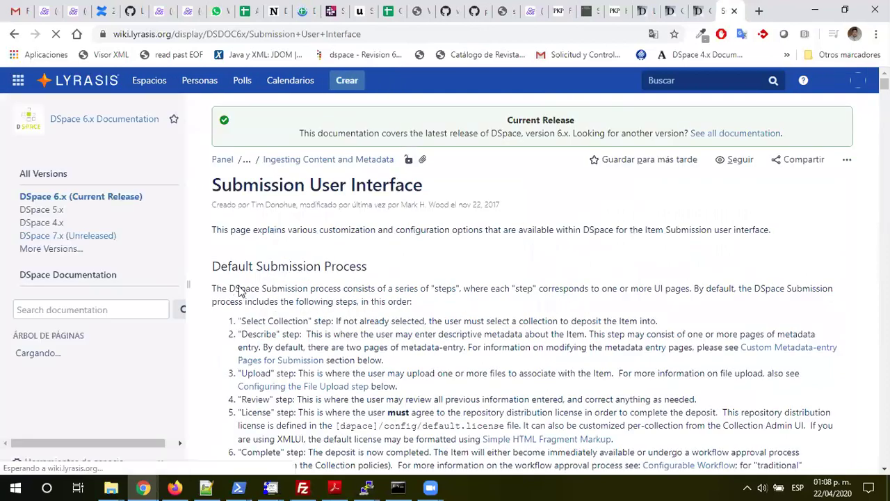
Step: Read through the Submission User Interface page's step configuration examples
{"action": "scroll", "coordinate": [337, 332], "scroll_direction": "down", "scroll_amount": 4}
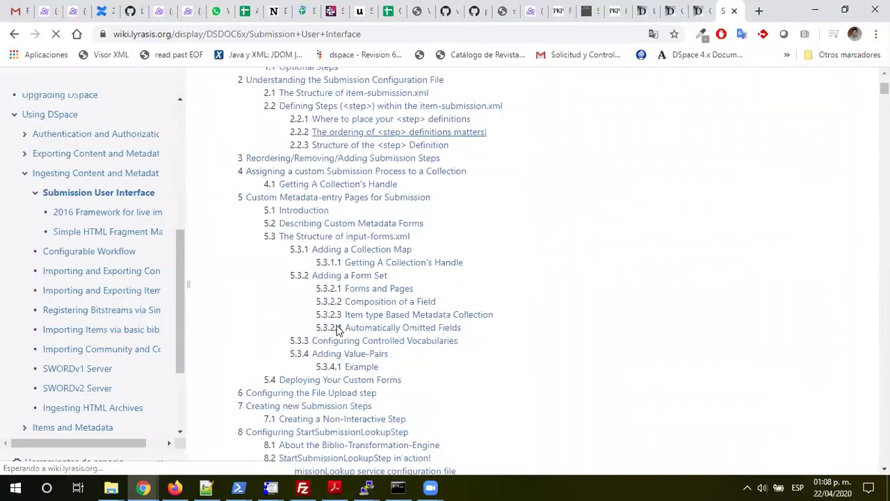
{"action": "scroll", "coordinate": [337, 331], "scroll_direction": "down", "scroll_amount": 3}
{"action": "scroll", "coordinate": [337, 330], "scroll_direction": "down", "scroll_amount": 2}
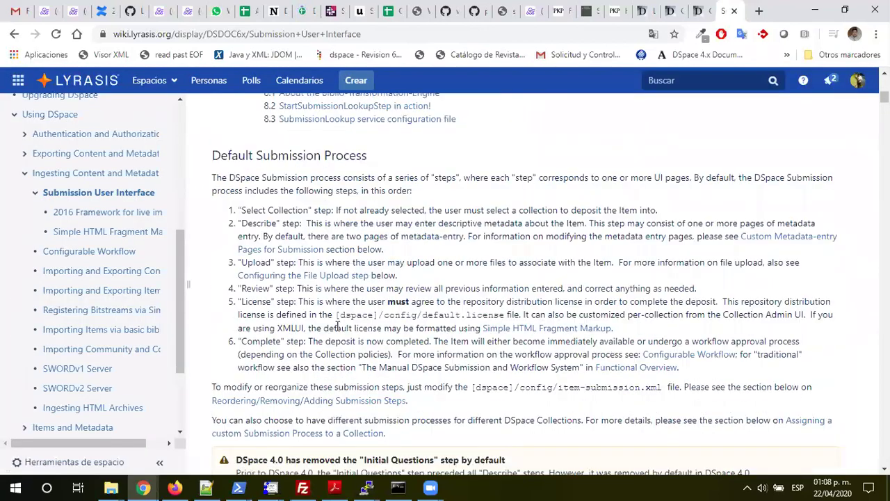
{"action": "scroll", "coordinate": [337, 325], "scroll_direction": "down", "scroll_amount": 2}
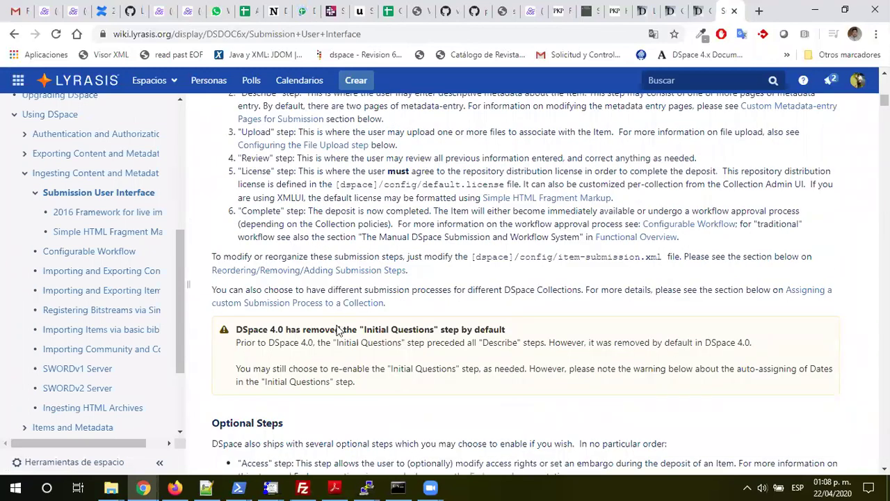
{"action": "scroll", "coordinate": [338, 329], "scroll_direction": "down", "scroll_amount": 1}
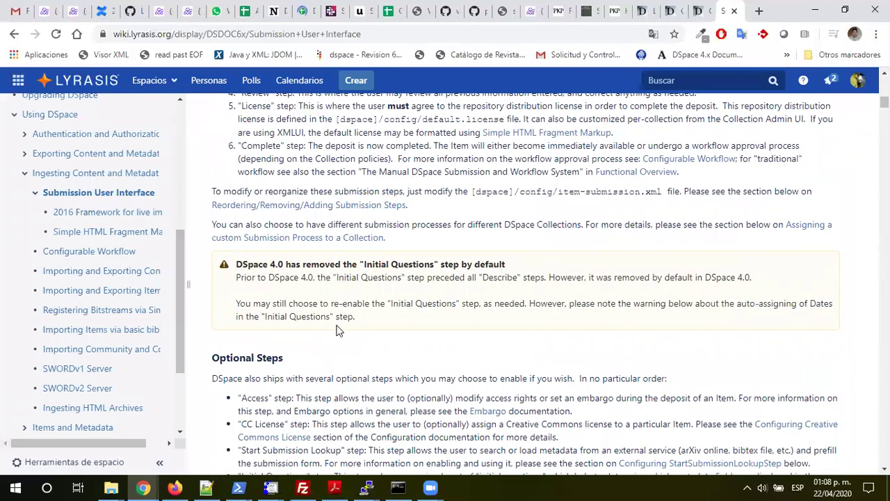
{"action": "scroll", "coordinate": [337, 330], "scroll_direction": "down", "scroll_amount": 2}
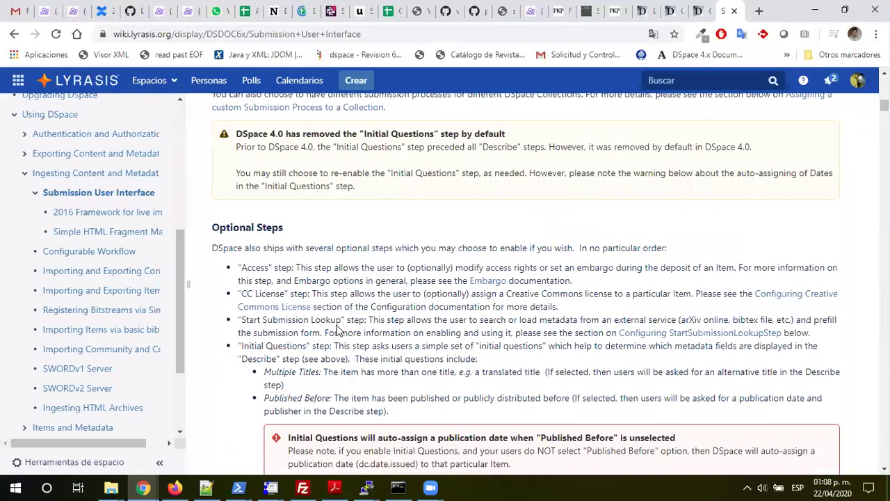
{"action": "scroll", "coordinate": [337, 327], "scroll_direction": "down", "scroll_amount": 4}
{"action": "scroll", "coordinate": [337, 328], "scroll_direction": "down", "scroll_amount": 6}
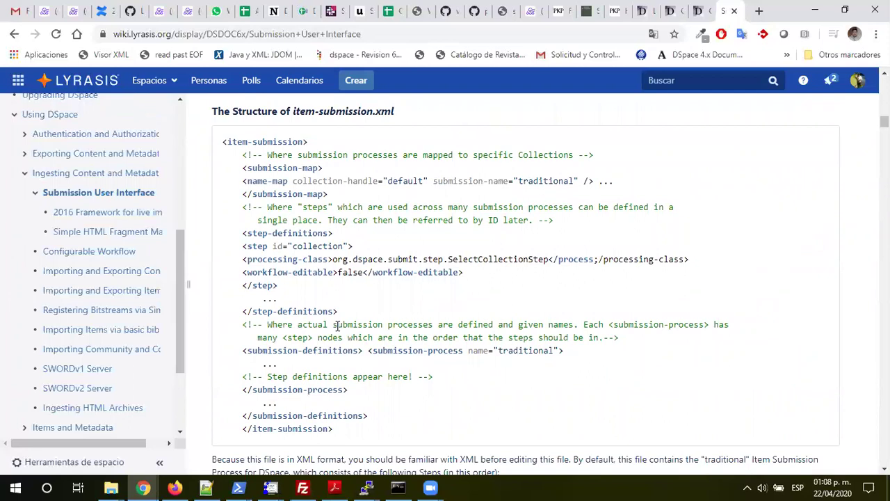
{"action": "scroll", "coordinate": [337, 325], "scroll_direction": "down", "scroll_amount": 5}
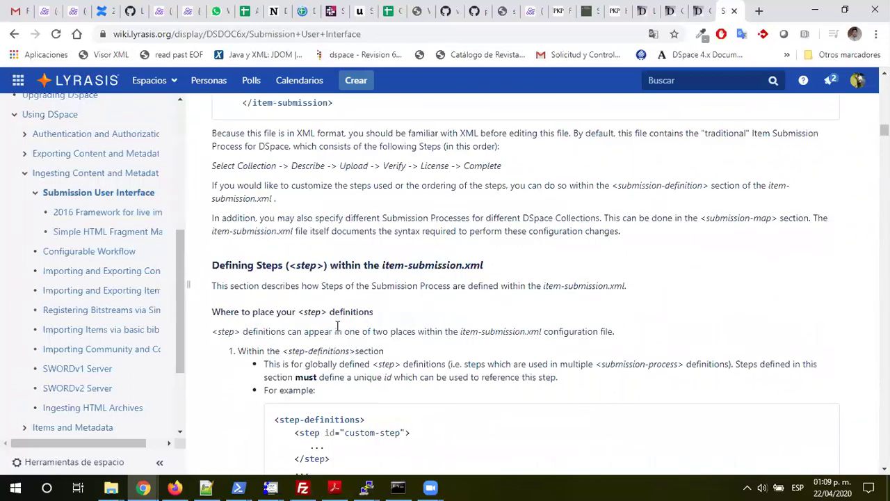
{"action": "scroll", "coordinate": [337, 326], "scroll_direction": "down", "scroll_amount": 7}
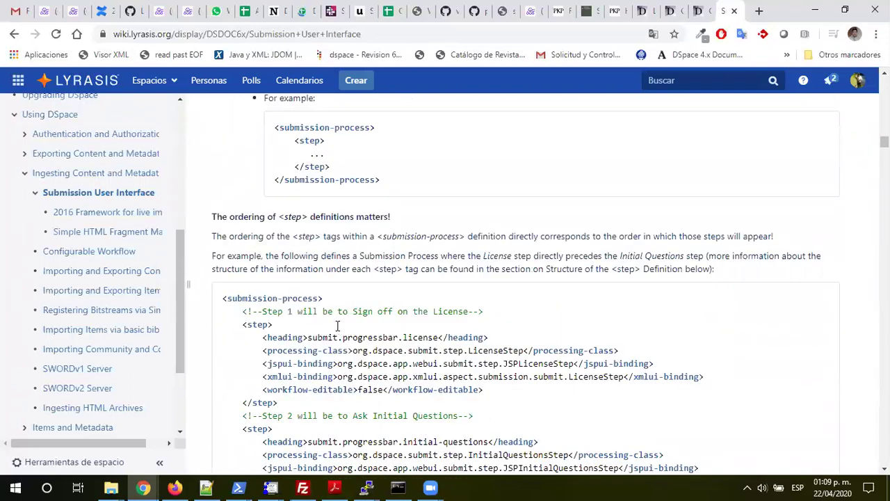
{"action": "scroll", "coordinate": [337, 325], "scroll_direction": "down", "scroll_amount": 3}
{"action": "scroll", "coordinate": [338, 325], "scroll_direction": "down", "scroll_amount": 2}
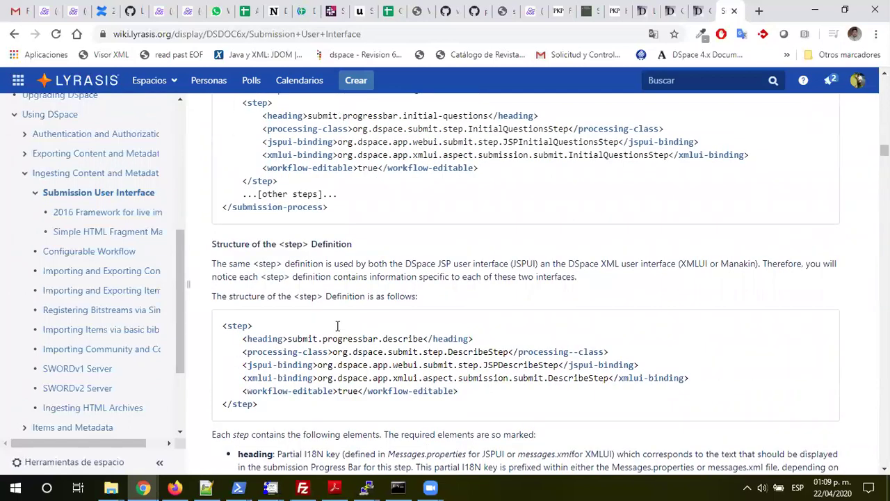
{"action": "scroll", "coordinate": [337, 326], "scroll_direction": "up", "scroll_amount": 3}
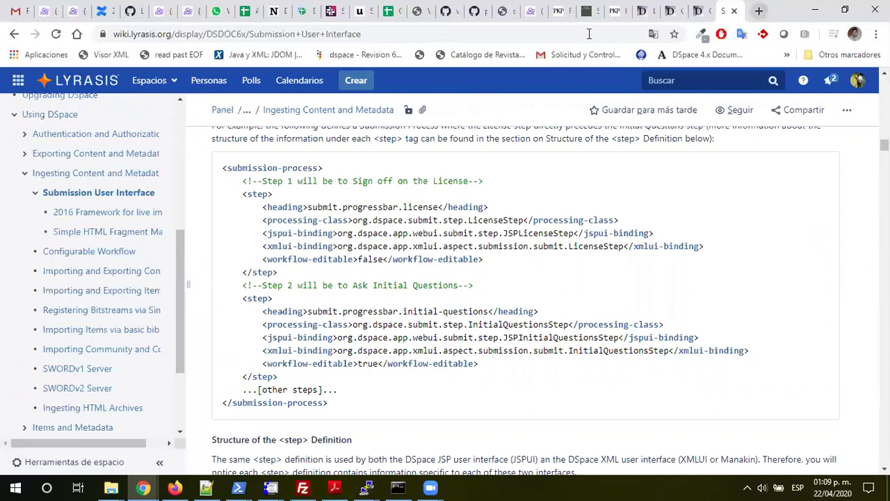
Step: Load the Zaloamati repository site in a new tab, then close it for the RIAA Colección Tesis Posgrado page
{"action": "key", "text": "ctrl+t"}
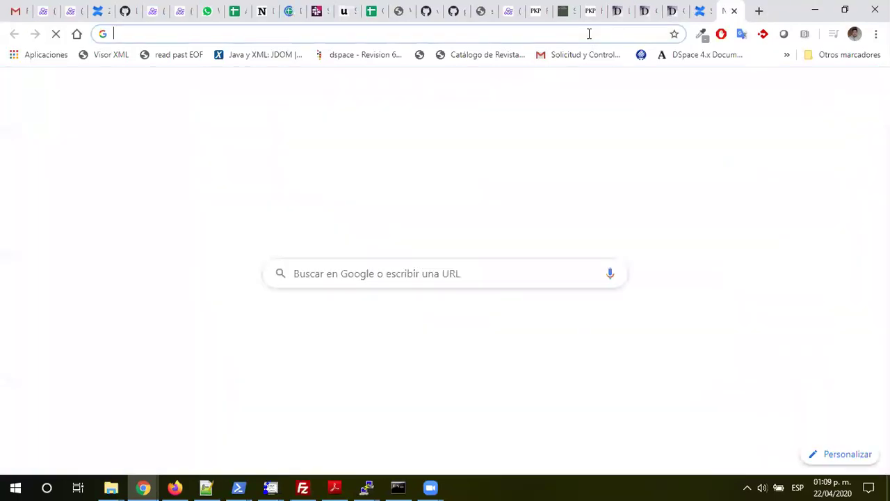
{"action": "type", "text": "zaloa"}
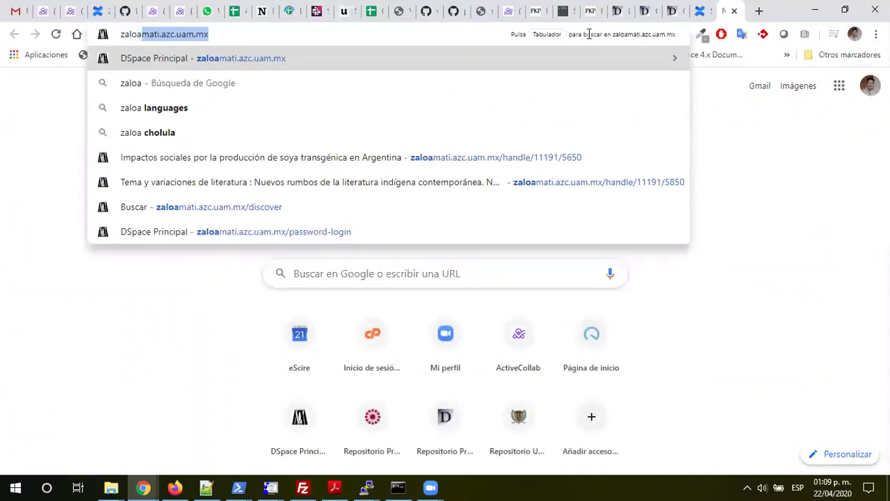
{"action": "key", "text": "Return"}
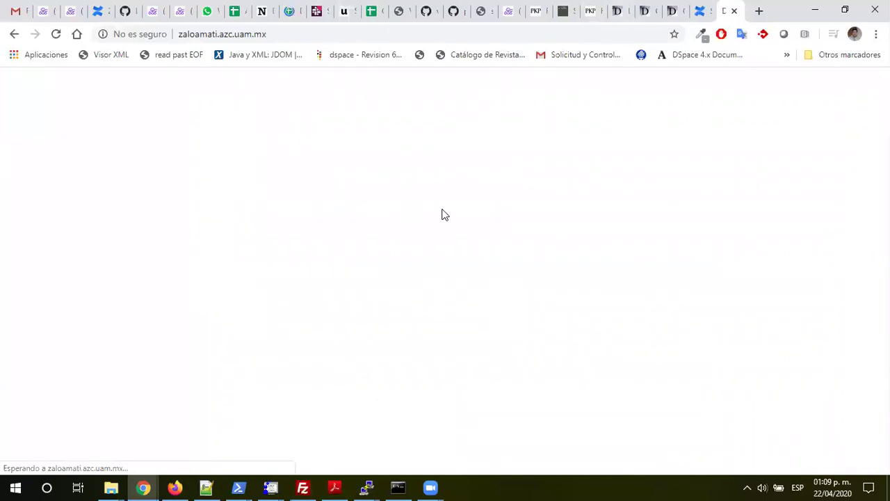
{"action": "left_click", "coordinate": [733, 10]}
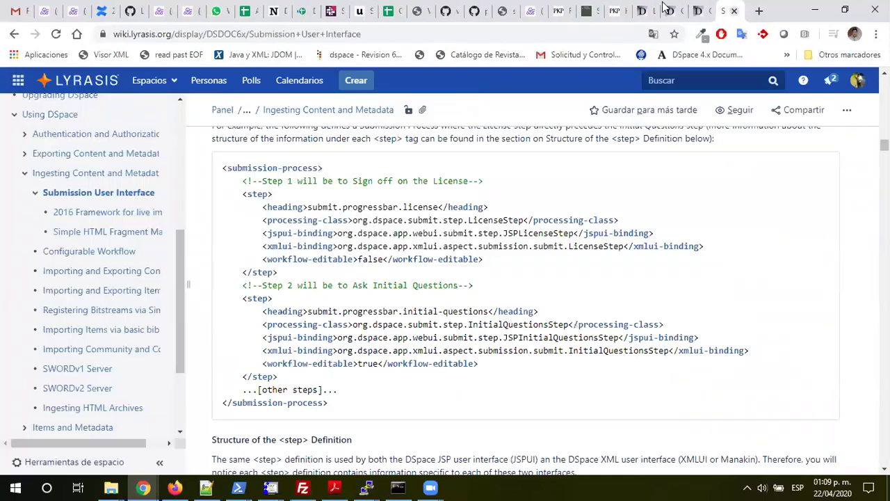
{"action": "left_click", "coordinate": [660, 10]}
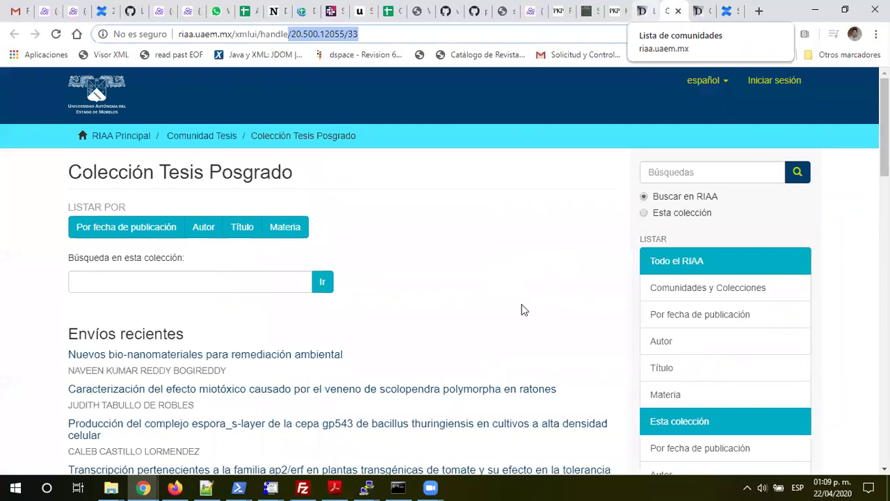
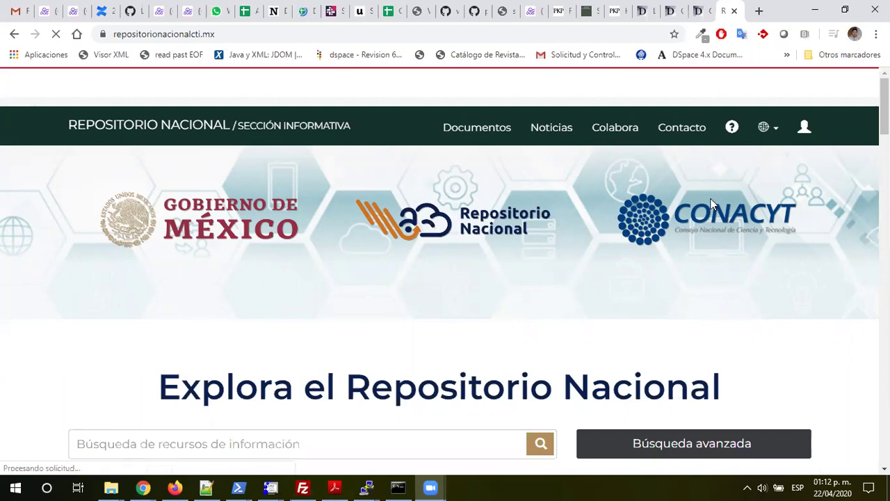
Step: Open the Documentos page of the Repositorio Nacional site
{"action": "scroll", "coordinate": [709, 190], "scroll_direction": "down", "scroll_amount": 10}
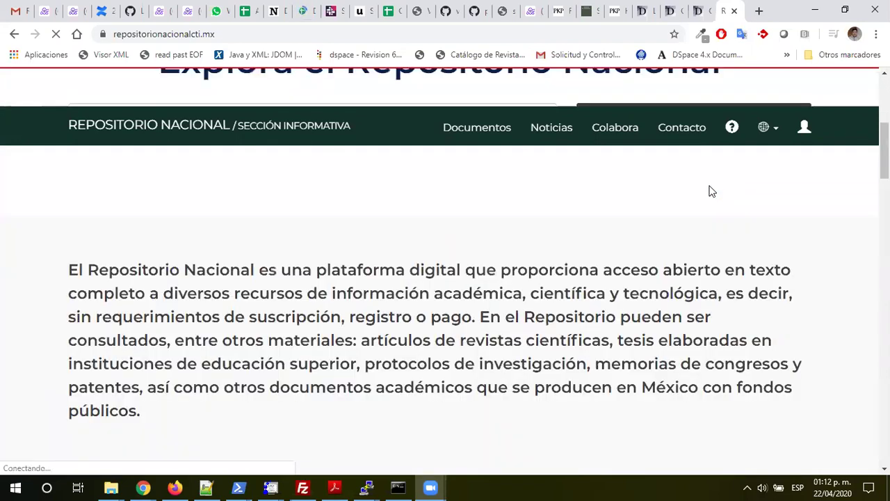
{"action": "scroll", "coordinate": [709, 191], "scroll_direction": "down", "scroll_amount": 10}
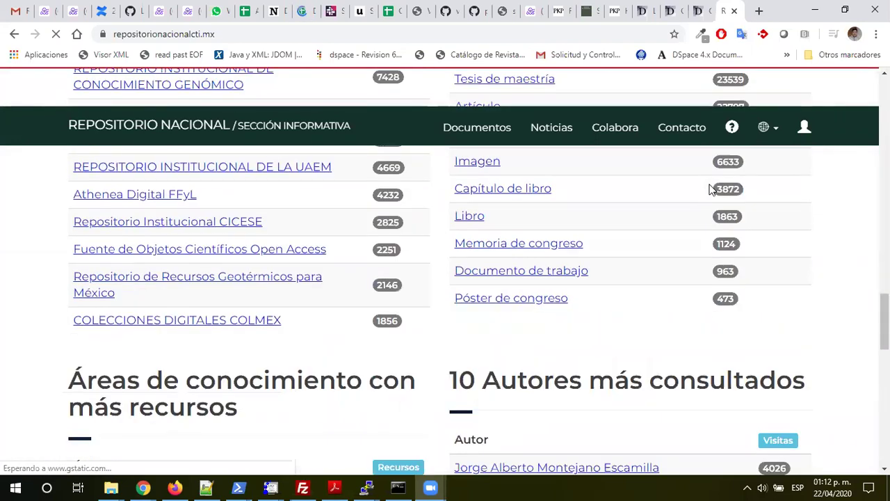
{"action": "scroll", "coordinate": [710, 187], "scroll_direction": "down", "scroll_amount": 3}
{"action": "scroll", "coordinate": [710, 182], "scroll_direction": "up", "scroll_amount": 5}
{"action": "scroll", "coordinate": [710, 182], "scroll_direction": "down", "scroll_amount": 8}
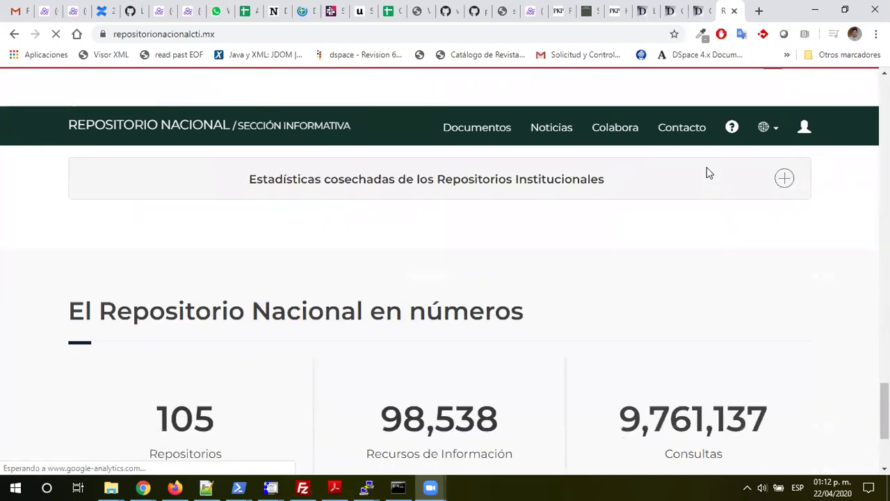
{"action": "scroll", "coordinate": [707, 172], "scroll_direction": "up", "scroll_amount": 10}
{"action": "scroll", "coordinate": [707, 172], "scroll_direction": "up", "scroll_amount": 6}
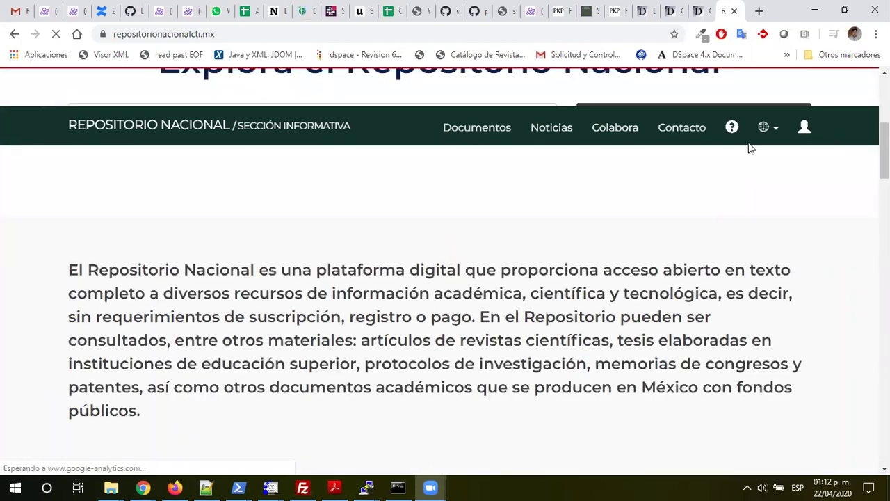
{"action": "scroll", "coordinate": [750, 148], "scroll_direction": "up", "scroll_amount": 5}
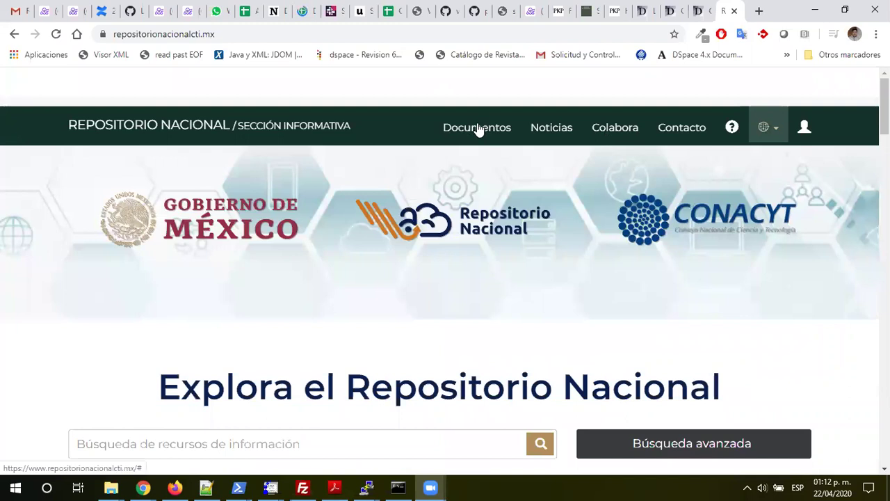
{"action": "left_click", "coordinate": [477, 129]}
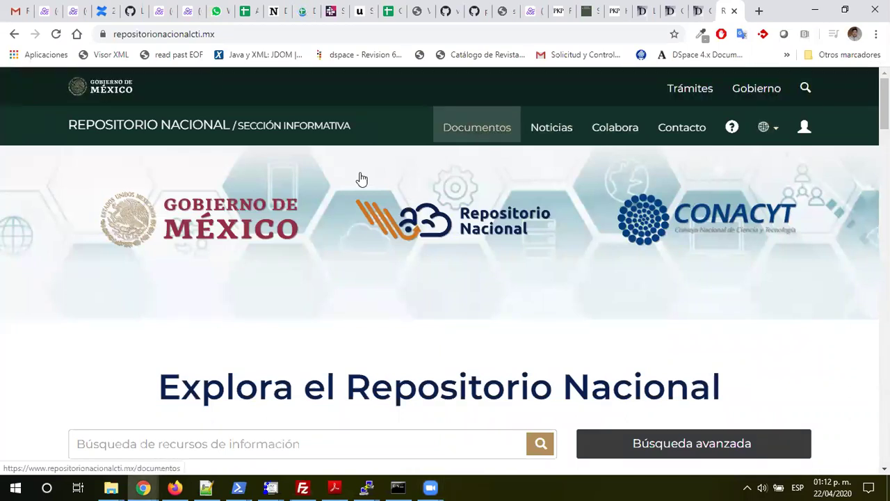
{"action": "left_click", "coordinate": [450, 138]}
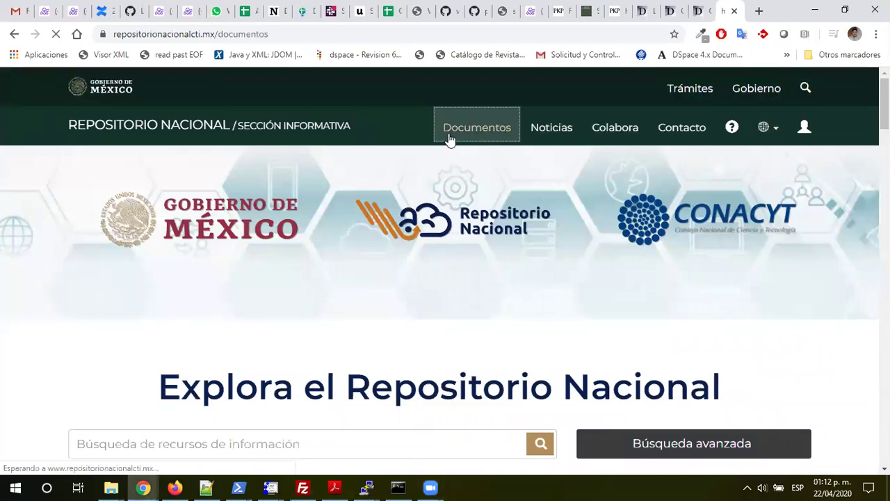
Step: Download the 'Manual de interoperabilidad con el metabuscador del Repositorio Nacional ver.3' PDF from Manuales
{"action": "scroll", "coordinate": [195, 272], "scroll_direction": "down", "scroll_amount": 2}
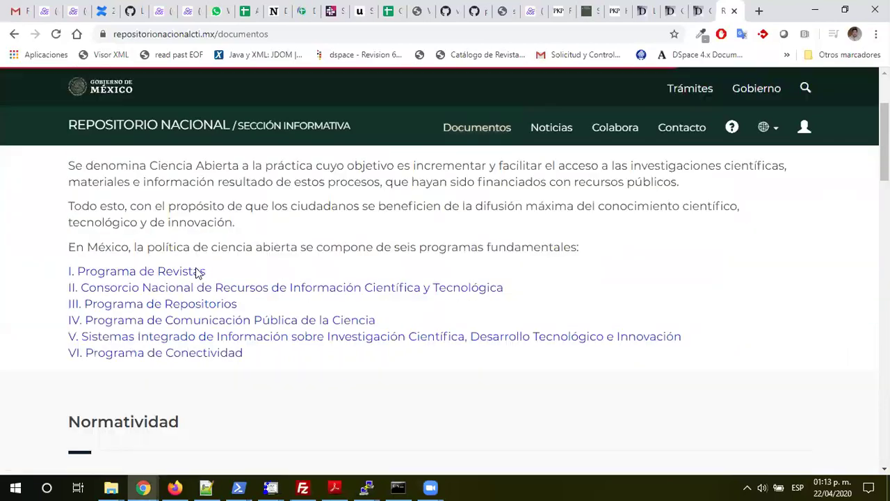
{"action": "scroll", "coordinate": [197, 271], "scroll_direction": "down", "scroll_amount": 5}
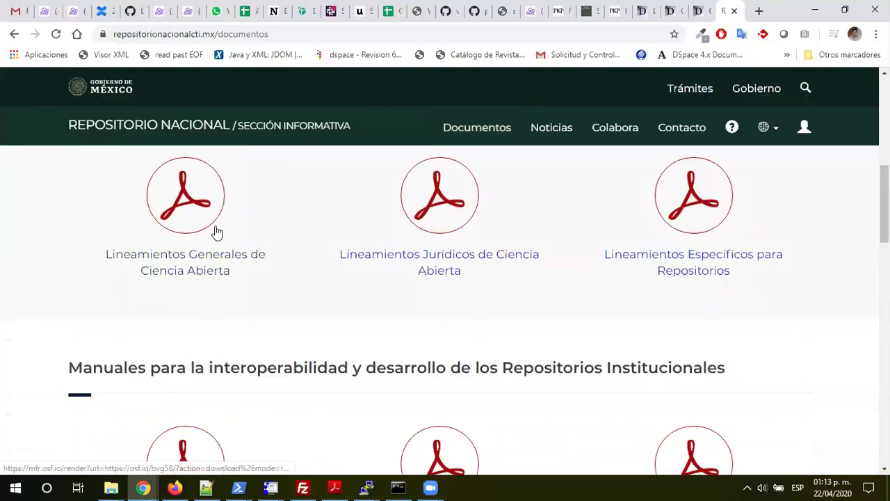
{"action": "scroll", "coordinate": [262, 374], "scroll_direction": "down", "scroll_amount": 2}
{"action": "scroll", "coordinate": [283, 308], "scroll_direction": "down", "scroll_amount": 2}
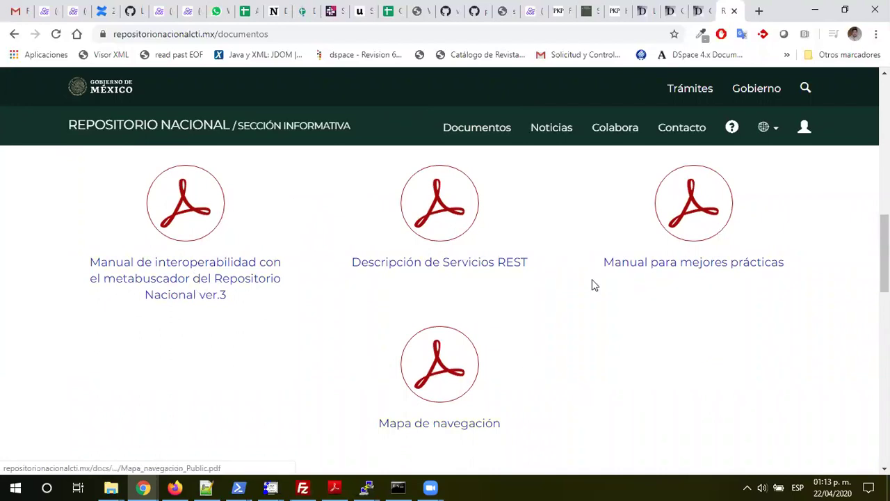
{"action": "left_click", "coordinate": [194, 207]}
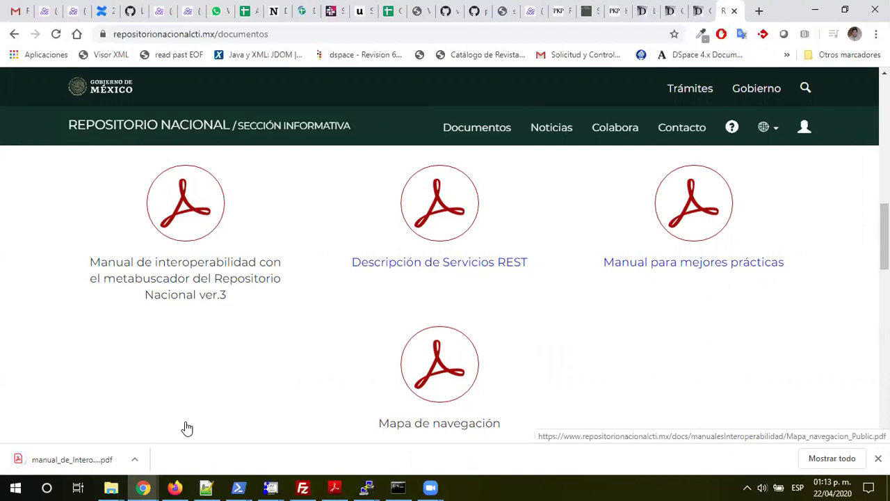
Step: Open the downloaded interoperability manual and scroll through its opening pages
{"action": "left_click", "coordinate": [103, 452]}
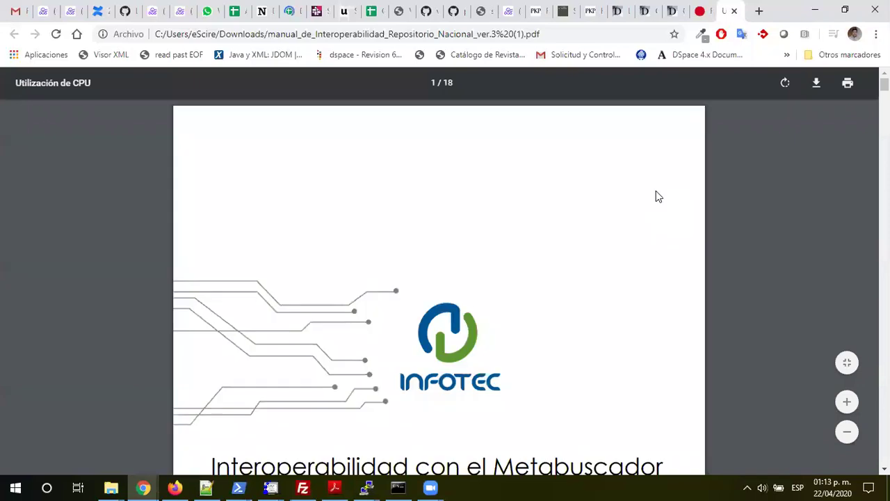
{"action": "scroll", "coordinate": [655, 196], "scroll_direction": "down", "scroll_amount": 15}
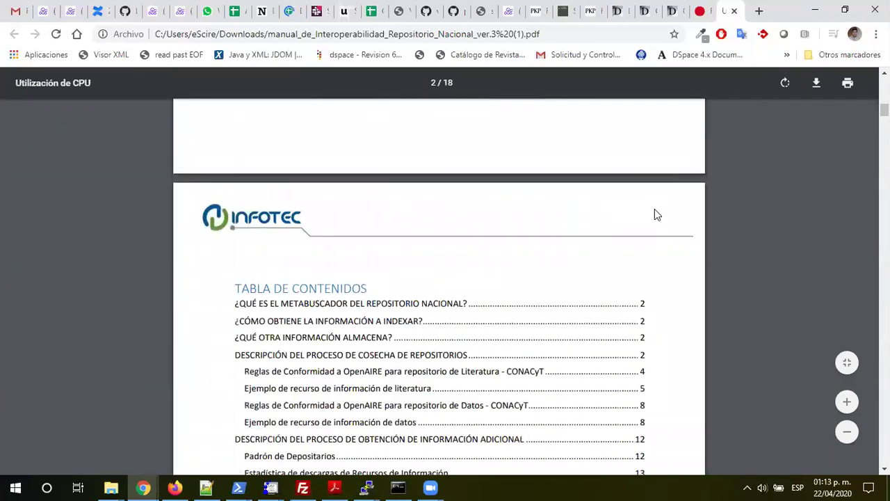
{"action": "scroll", "coordinate": [654, 210], "scroll_direction": "down", "scroll_amount": 10}
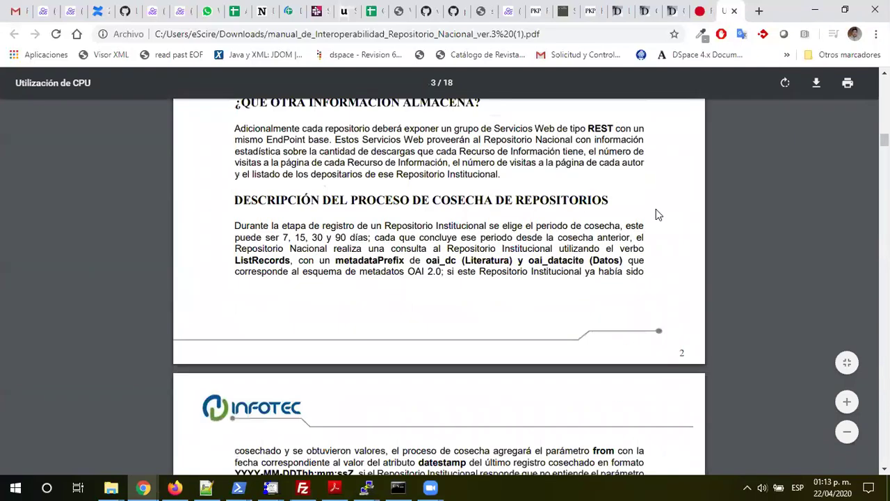
{"action": "scroll", "coordinate": [655, 213], "scroll_direction": "down", "scroll_amount": 5}
{"action": "scroll", "coordinate": [657, 214], "scroll_direction": "down", "scroll_amount": 5}
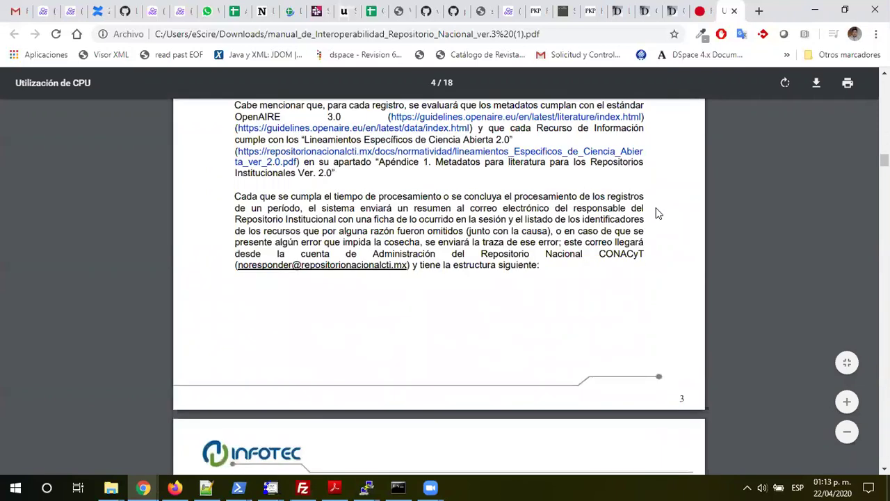
{"action": "scroll", "coordinate": [658, 214], "scroll_direction": "down", "scroll_amount": 4}
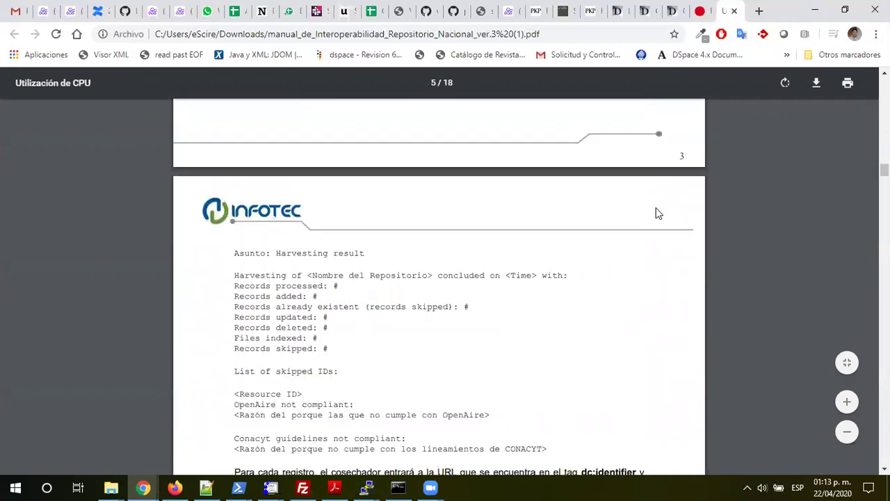
{"action": "scroll", "coordinate": [658, 214], "scroll_direction": "down", "scroll_amount": 1}
{"action": "scroll", "coordinate": [656, 211], "scroll_direction": "down", "scroll_amount": 3}
{"action": "scroll", "coordinate": [653, 205], "scroll_direction": "up", "scroll_amount": 3}
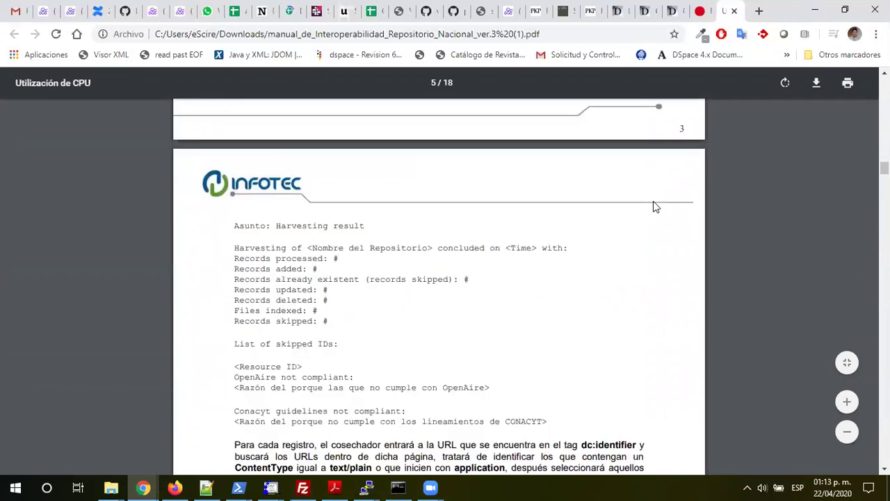
{"action": "scroll", "coordinate": [653, 206], "scroll_direction": "down", "scroll_amount": 4}
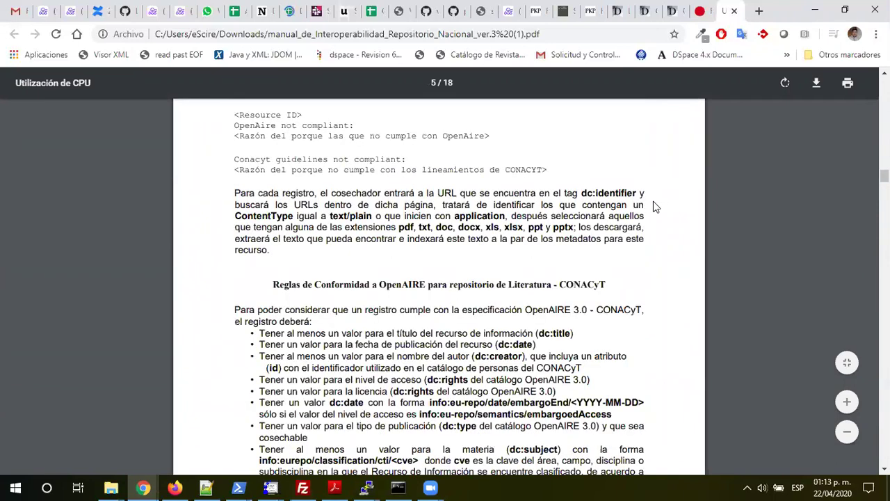
{"action": "scroll", "coordinate": [653, 201], "scroll_direction": "down", "scroll_amount": 3}
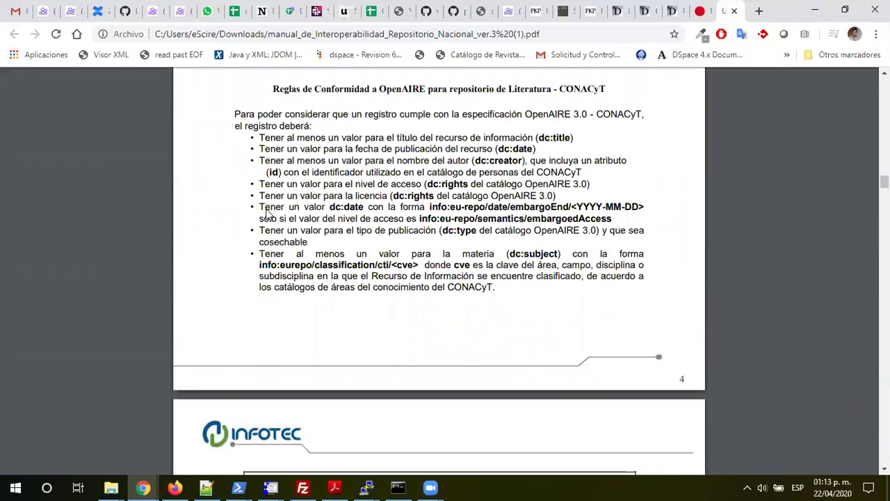
Step: Highlight the dc:date embargo rule, then scroll to the example literature record in XML
{"action": "left_click_drag", "start_coordinate": [410, 216], "coordinate": [581, 208]}
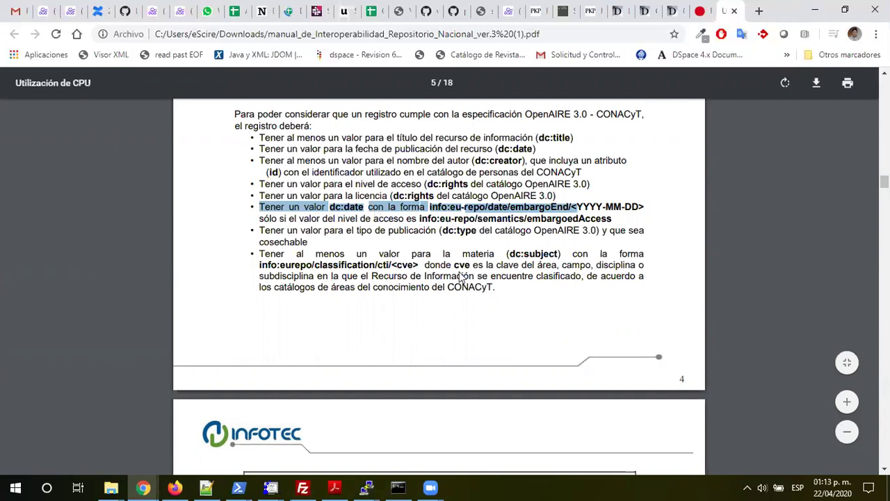
{"action": "scroll", "coordinate": [460, 276], "scroll_direction": "down", "scroll_amount": 9}
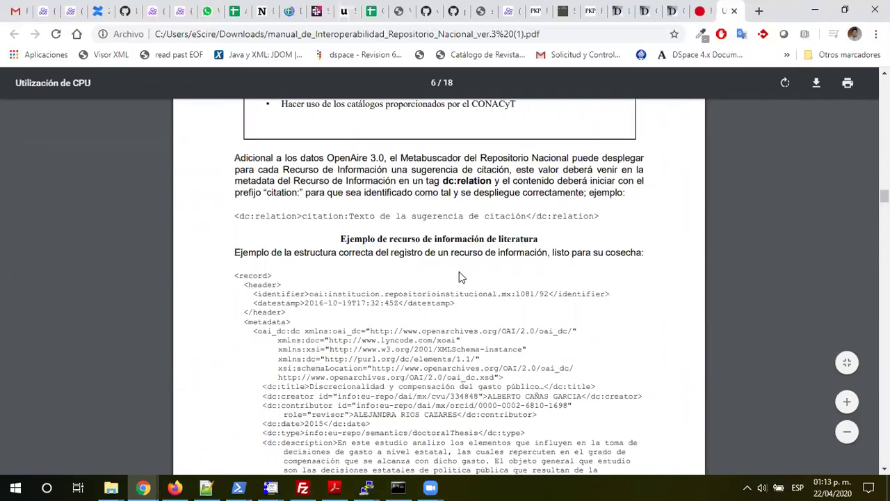
{"action": "scroll", "coordinate": [459, 272], "scroll_direction": "down", "scroll_amount": 3}
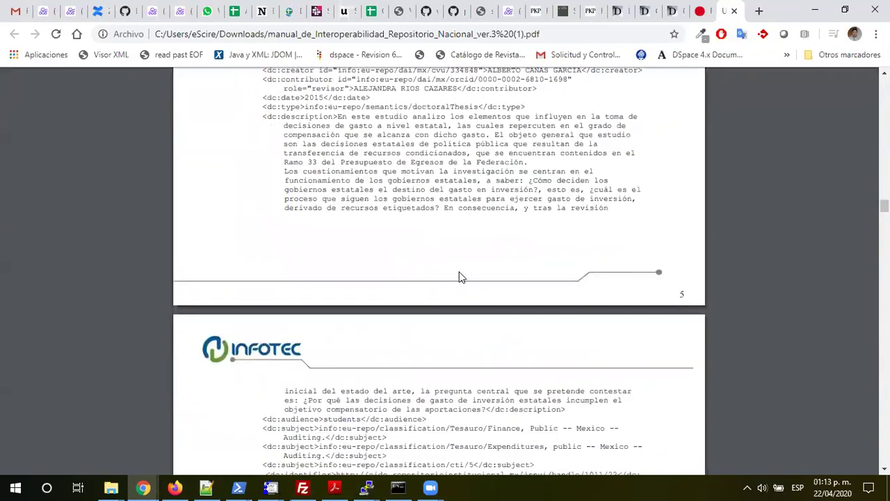
{"action": "scroll", "coordinate": [457, 269], "scroll_direction": "up", "scroll_amount": 1}
{"action": "scroll", "coordinate": [457, 272], "scroll_direction": "up", "scroll_amount": 3}
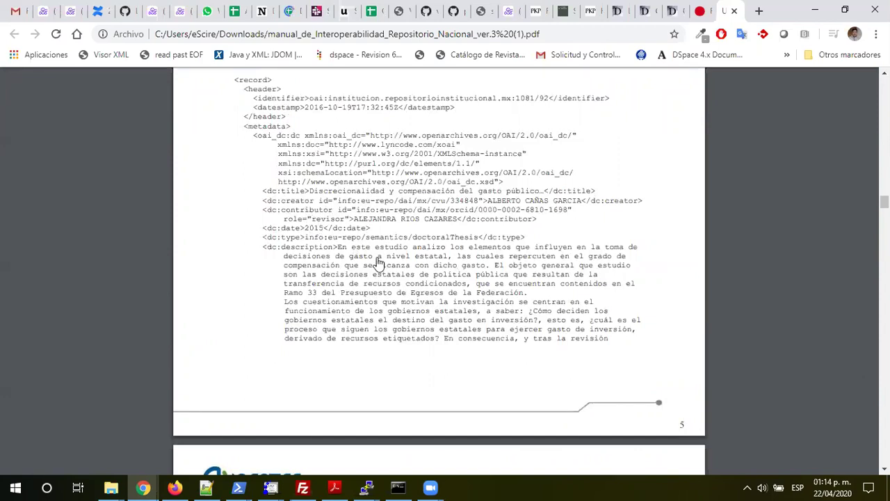
{"action": "scroll", "coordinate": [379, 264], "scroll_direction": "down", "scroll_amount": 1}
{"action": "scroll", "coordinate": [377, 264], "scroll_direction": "down", "scroll_amount": 10}
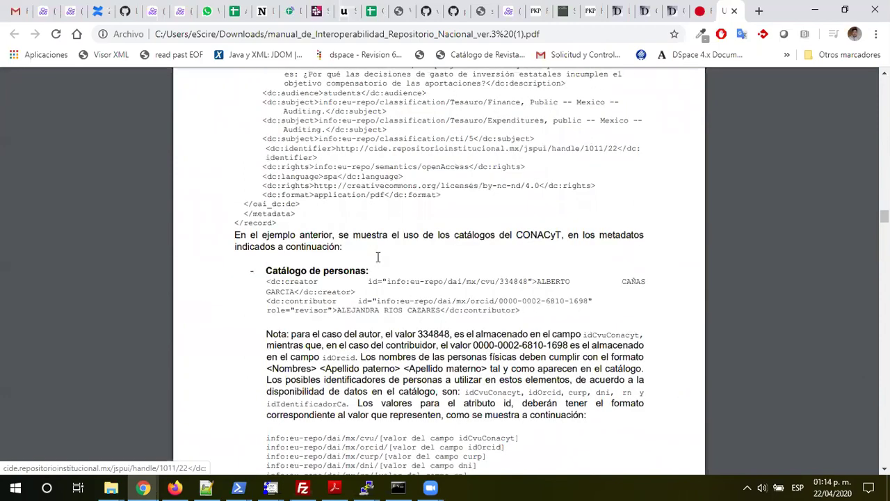
{"action": "scroll", "coordinate": [378, 257], "scroll_direction": "up", "scroll_amount": 3}
{"action": "scroll", "coordinate": [263, 149], "scroll_direction": "up", "scroll_amount": 10}
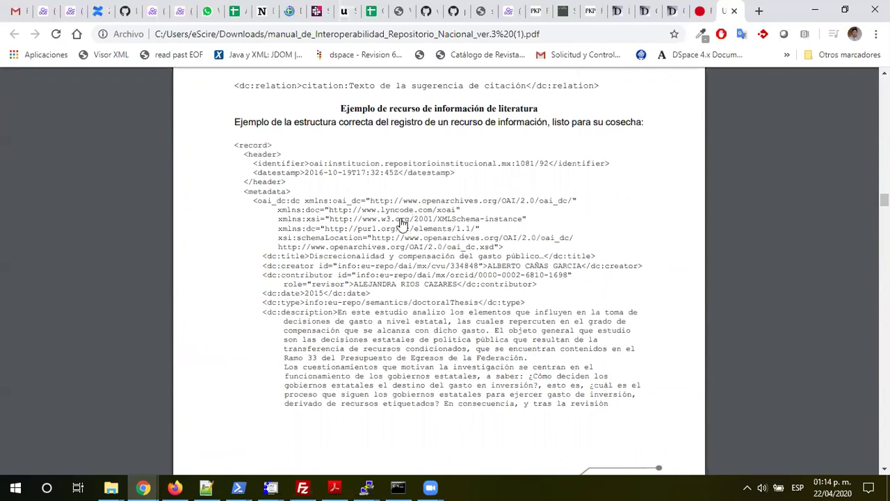
Step: Highlight the dc:title and dc:creator lines, then select the creator's CVU identifier number
{"action": "left_click_drag", "start_coordinate": [318, 255], "coordinate": [549, 258]}
{"action": "left_click", "coordinate": [327, 259]}
{"action": "mouse_move", "coordinate": [310, 256]}
{"action": "left_mouse_down"}
{"action": "mouse_move", "coordinate": [371, 263]}
{"action": "mouse_move", "coordinate": [359, 250]}
{"action": "mouse_move", "coordinate": [321, 262]}
{"action": "left_mouse_up"}
{"action": "left_click", "coordinate": [326, 263]}
{"action": "left_click_drag", "start_coordinate": [483, 265], "coordinate": [581, 265]}
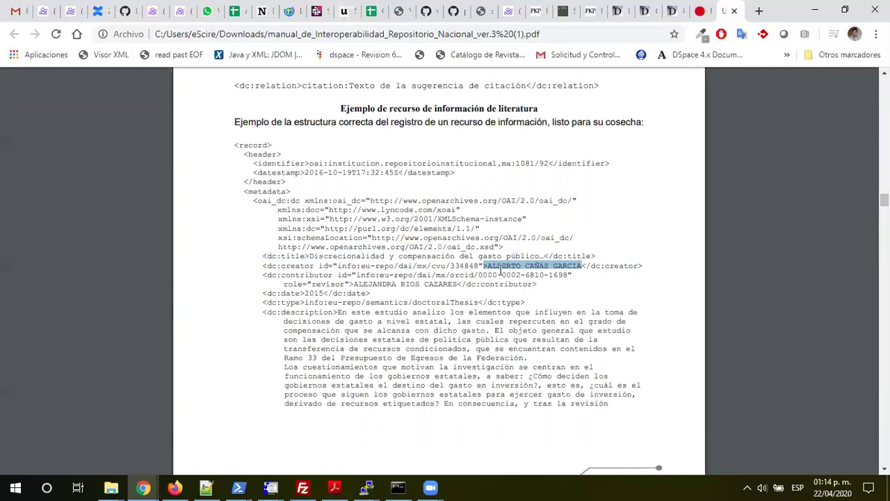
{"action": "left_click_drag", "start_coordinate": [450, 265], "coordinate": [480, 262]}
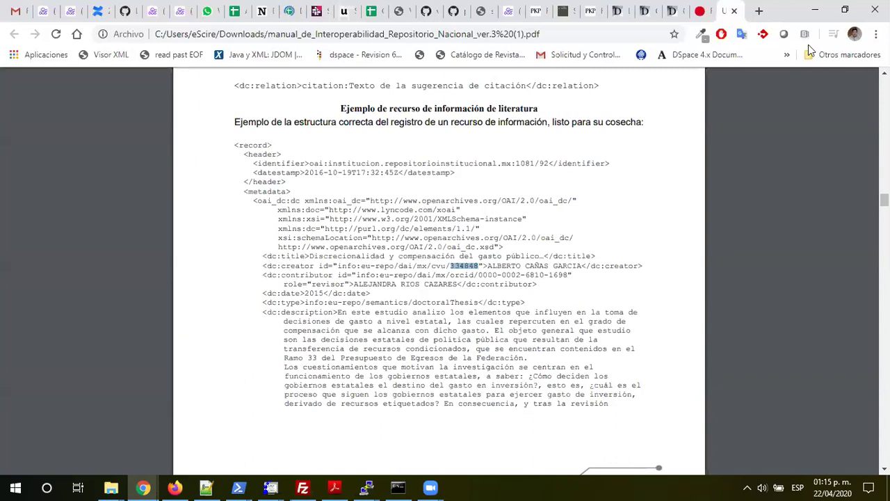
{"action": "key", "text": "ctrl+shift+Tab"}
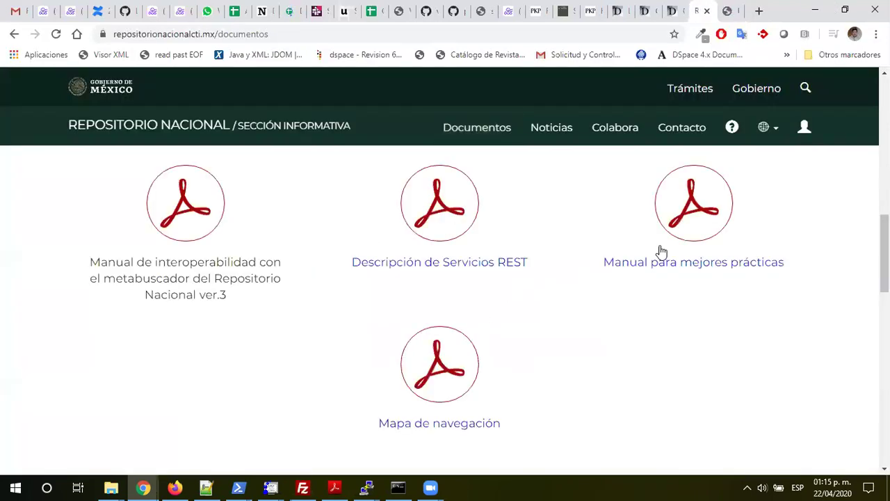
{"action": "scroll", "coordinate": [480, 369], "scroll_direction": "down", "scroll_amount": 2}
{"action": "scroll", "coordinate": [494, 358], "scroll_direction": "down", "scroll_amount": 5}
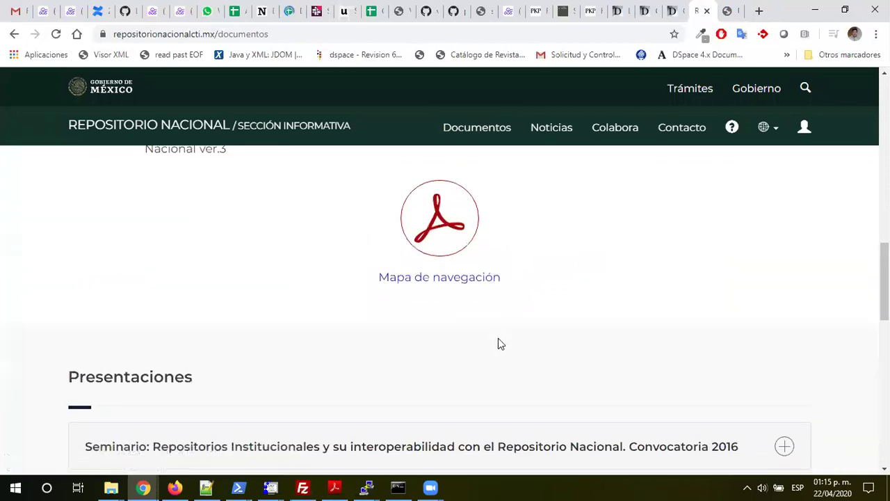
{"action": "scroll", "coordinate": [511, 331], "scroll_direction": "up", "scroll_amount": 7}
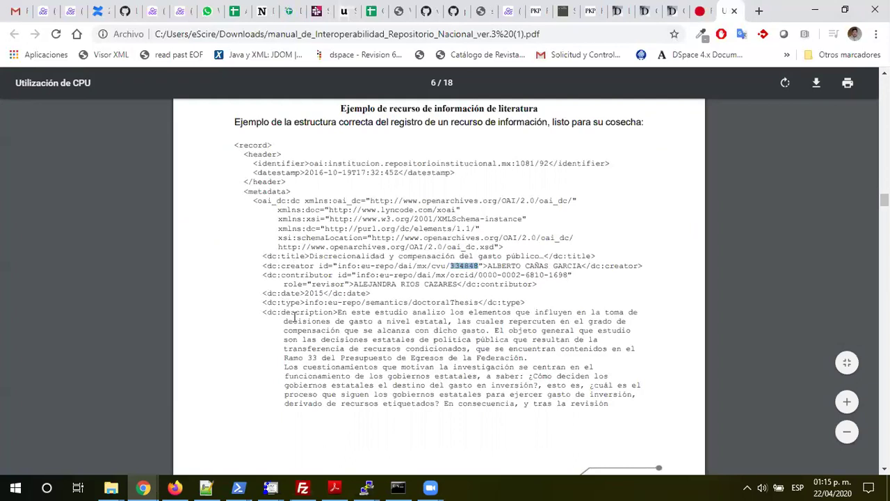
Step: Highlight the cti/5 subject classification and the start of the dc:identifier line on page 7
{"action": "scroll", "coordinate": [296, 309], "scroll_direction": "down", "scroll_amount": 4}
{"action": "scroll", "coordinate": [296, 310], "scroll_direction": "down", "scroll_amount": 2}
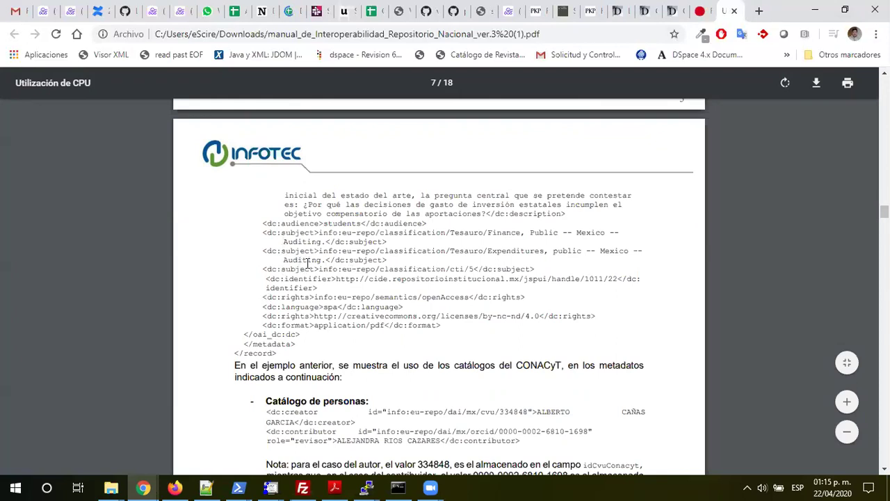
{"action": "double_click", "coordinate": [433, 268]}
{"action": "left_click", "coordinate": [473, 269]}
{"action": "left_click_drag", "start_coordinate": [474, 269], "coordinate": [451, 268]}
{"action": "left_click", "coordinate": [452, 269]}
{"action": "left_click_drag", "start_coordinate": [474, 268], "coordinate": [451, 268]}
{"action": "left_click", "coordinate": [450, 268]}
{"action": "left_click_drag", "start_coordinate": [283, 278], "coordinate": [294, 280]}
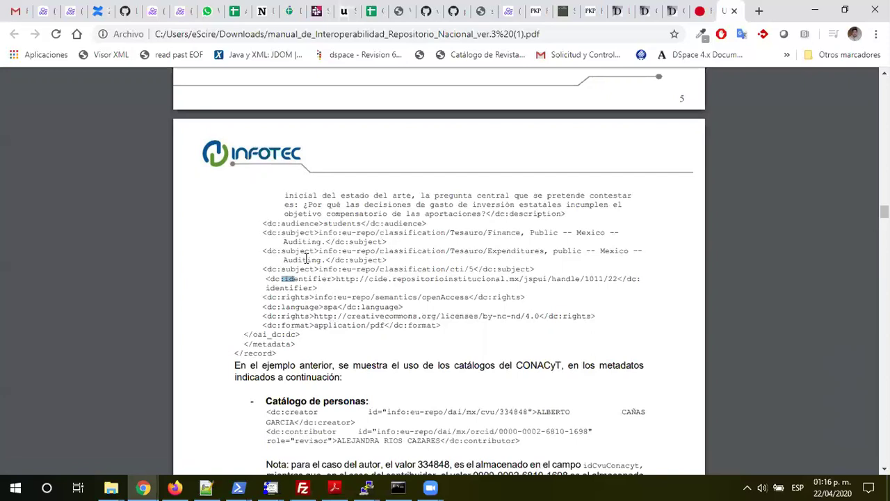
Step: Highlight part of the second dc:subject line and the opening of the description text
{"action": "left_click_drag", "start_coordinate": [477, 265], "coordinate": [352, 237]}
{"action": "left_click_drag", "start_coordinate": [301, 223], "coordinate": [290, 223]}
{"action": "scroll", "coordinate": [335, 236], "scroll_direction": "up", "scroll_amount": 3}
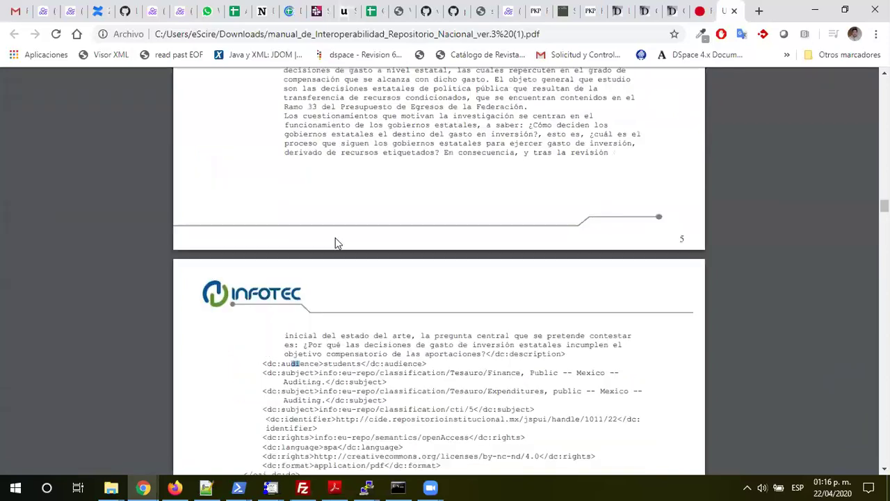
{"action": "left_click_drag", "start_coordinate": [300, 123], "coordinate": [368, 117]}
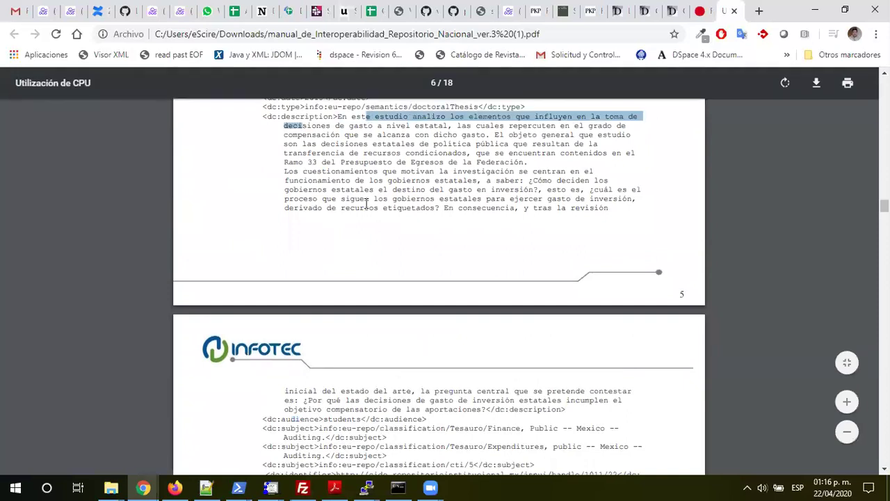
{"action": "scroll", "coordinate": [367, 203], "scroll_direction": "up", "scroll_amount": 2}
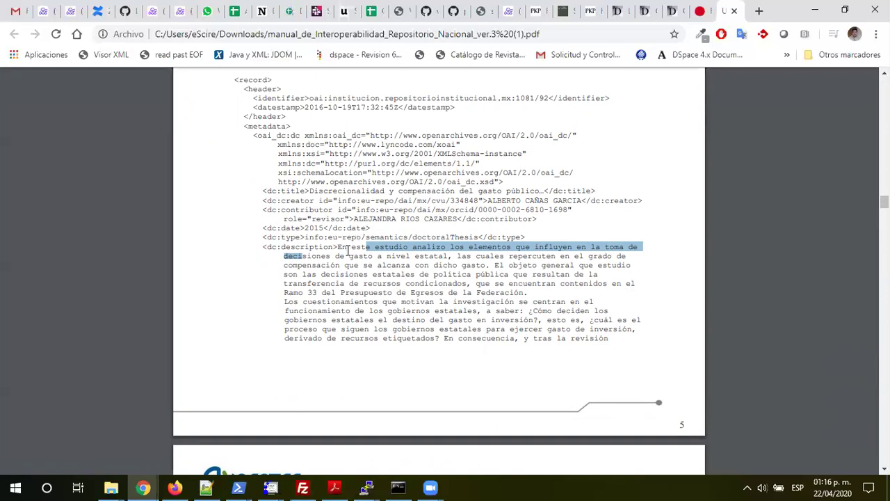
Step: Scroll to the Catálogo de personas note and highlight the author identifier 334848
{"action": "scroll", "coordinate": [360, 302], "scroll_direction": "up", "scroll_amount": 3}
{"action": "scroll", "coordinate": [359, 302], "scroll_direction": "down", "scroll_amount": 2}
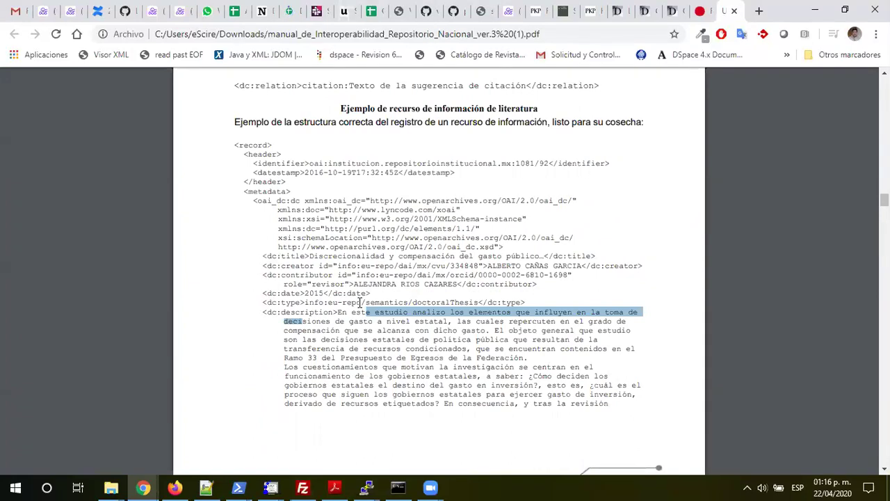
{"action": "scroll", "coordinate": [359, 303], "scroll_direction": "down", "scroll_amount": 9}
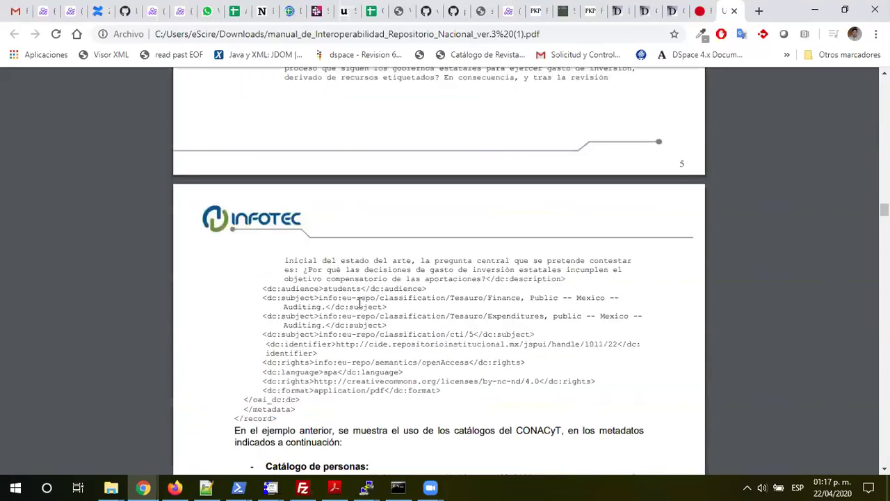
{"action": "scroll", "coordinate": [359, 302], "scroll_direction": "down", "scroll_amount": 2}
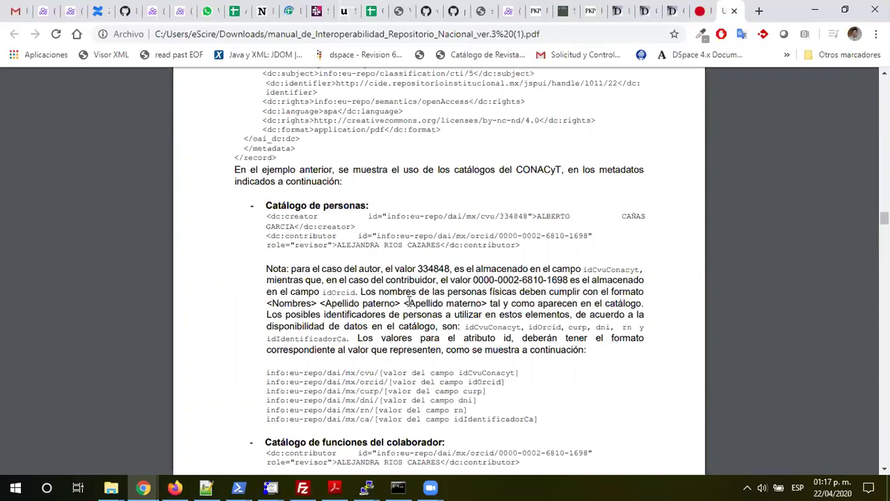
{"action": "scroll", "coordinate": [404, 292], "scroll_direction": "down", "scroll_amount": 2}
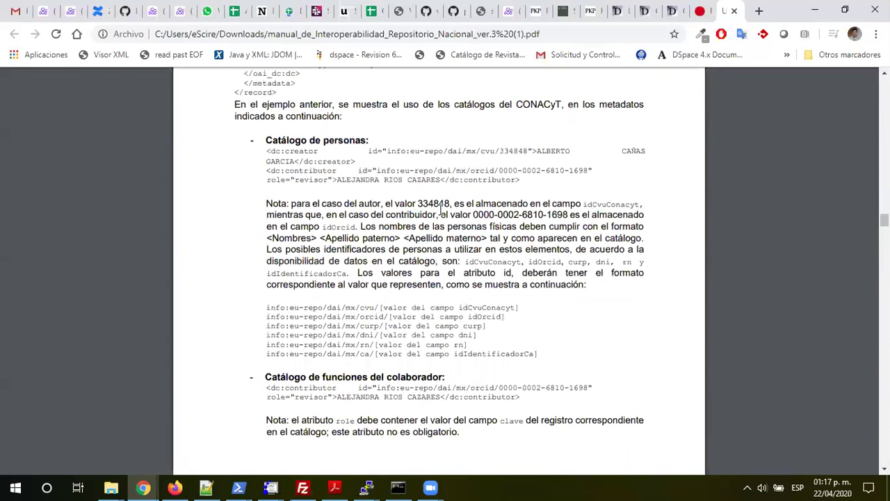
{"action": "left_click_drag", "start_coordinate": [419, 203], "coordinate": [449, 205]}
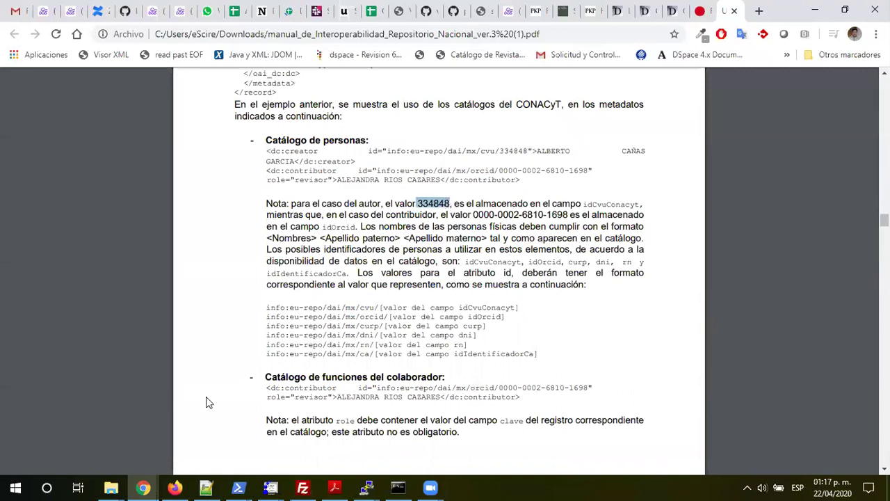
{"action": "left_click", "coordinate": [697, 10]}
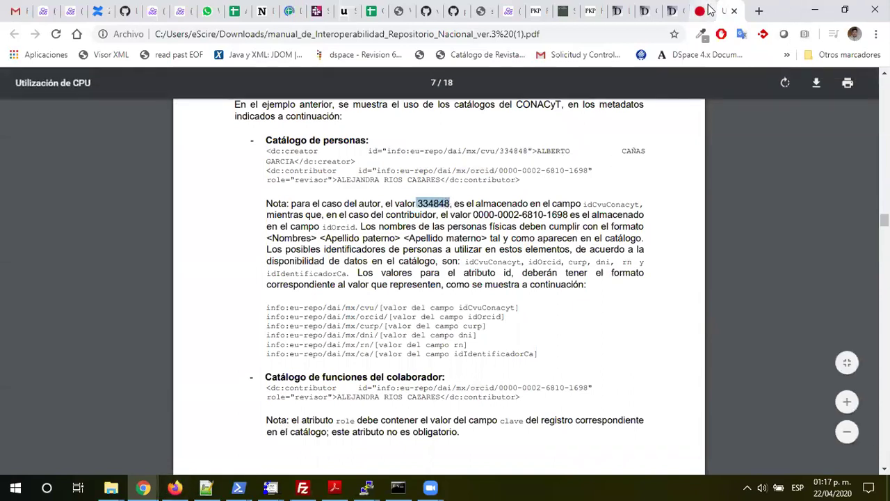
Step: Change the address subdomain from www to catalogo and load it
{"action": "scroll", "coordinate": [298, 203], "scroll_direction": "up", "scroll_amount": 3}
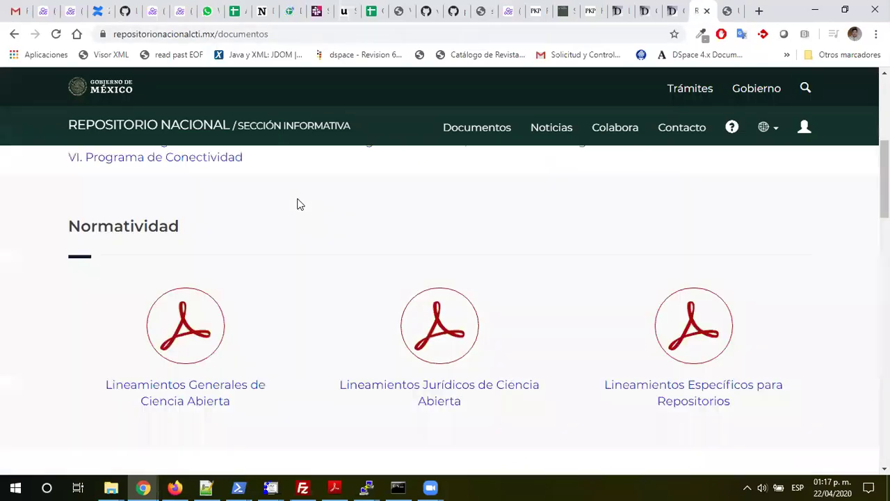
{"action": "scroll", "coordinate": [298, 204], "scroll_direction": "up", "scroll_amount": 3}
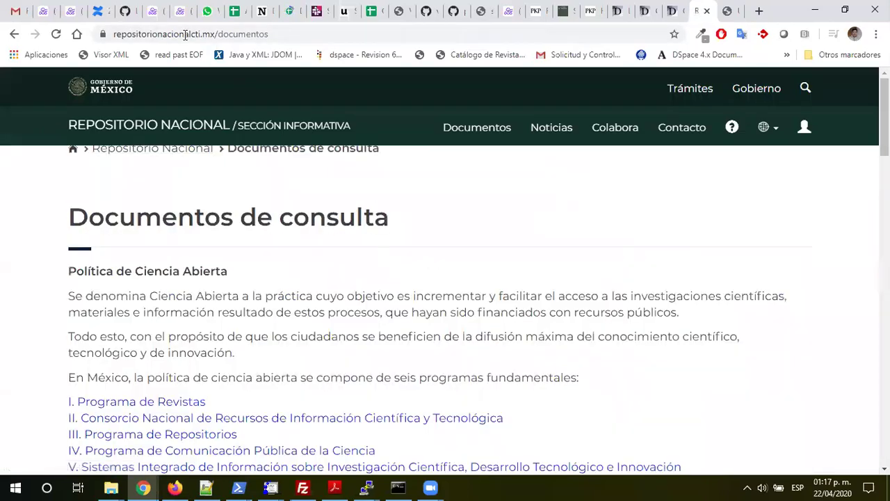
{"action": "left_click", "coordinate": [139, 33]}
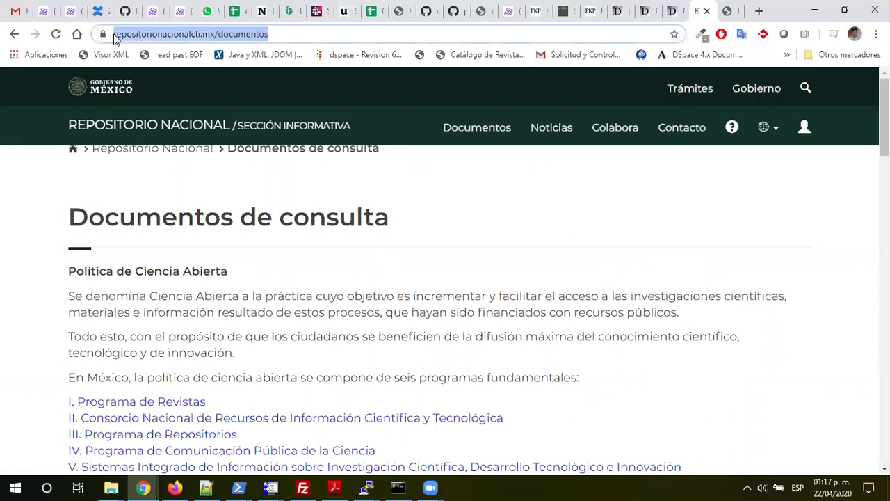
{"action": "left_click", "coordinate": [117, 34]}
{"action": "double_click", "coordinate": [146, 34]}
{"action": "type", "text": "catalogo."}
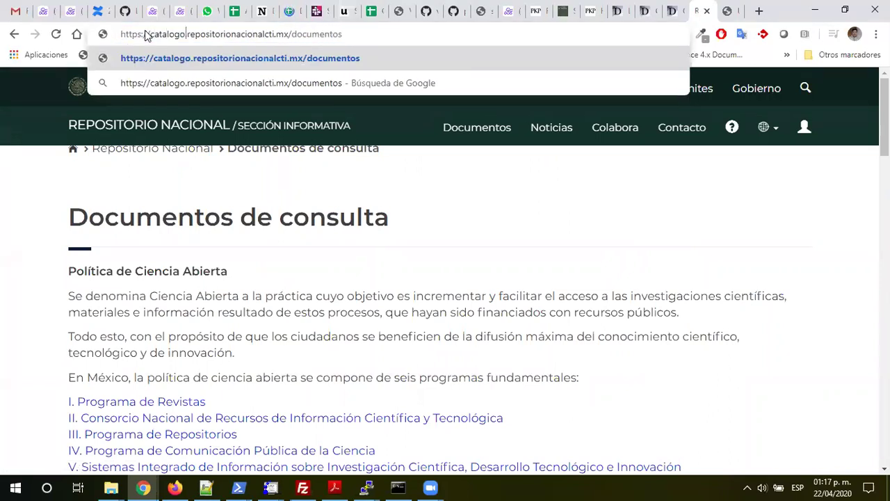
{"action": "key", "text": "Return"}
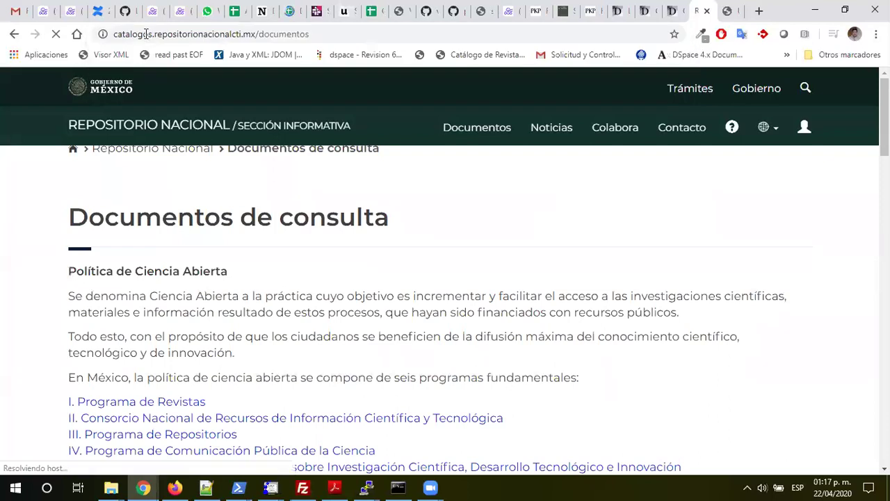
Step: Correct the subdomain to catalogs and drop the documentos path to load the catalogs home page
{"action": "left_click", "coordinate": [146, 34]}
{"action": "left_click", "coordinate": [170, 34]}
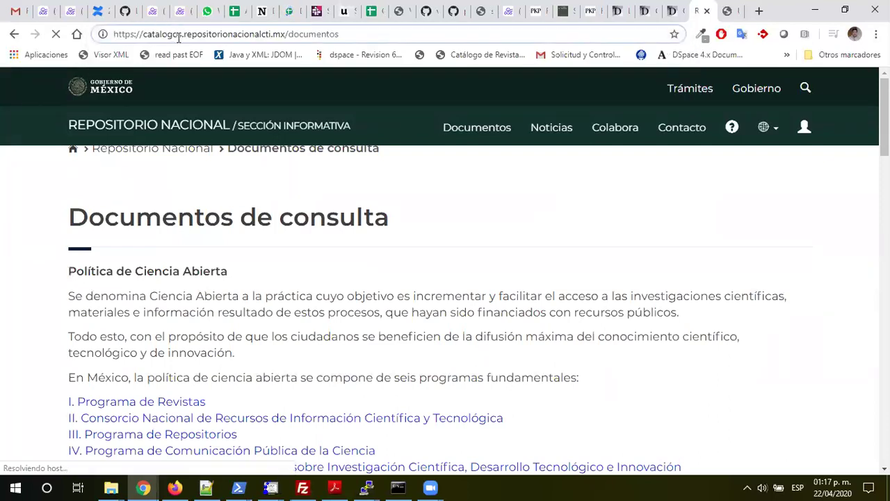
{"action": "left_click", "coordinate": [180, 39]}
{"action": "key", "text": "BackSpace"}
{"action": "type", "text": "s"}
{"action": "key", "text": "Return"}
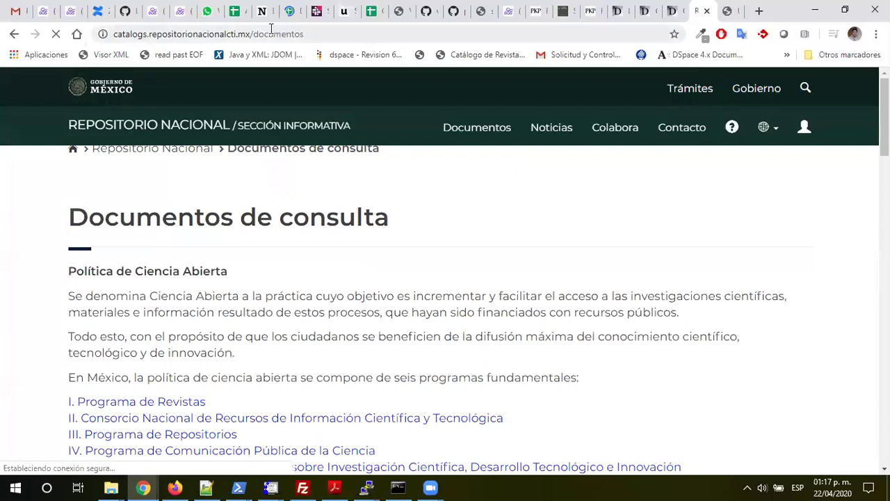
{"action": "left_click_drag", "start_coordinate": [254, 34], "coordinate": [355, 31]}
{"action": "key", "text": "BackSpace"}
{"action": "key", "text": "Return"}
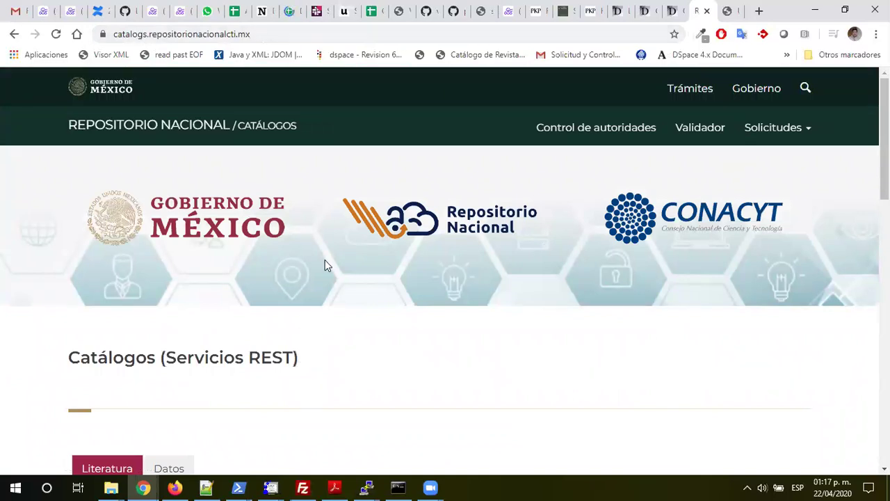
Step: Expand the Licencia catalog's query links, then switch to Firefox
{"action": "scroll", "coordinate": [325, 262], "scroll_direction": "down", "scroll_amount": 3}
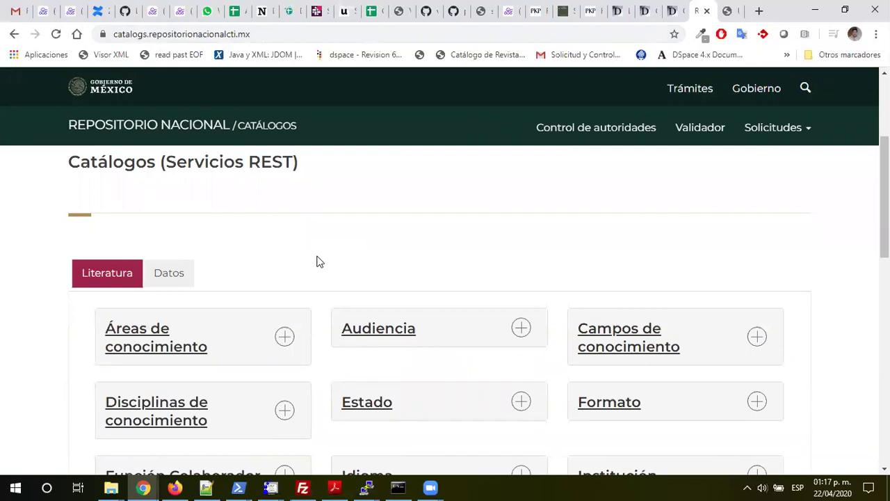
{"action": "scroll", "coordinate": [317, 260], "scroll_direction": "down", "scroll_amount": 2}
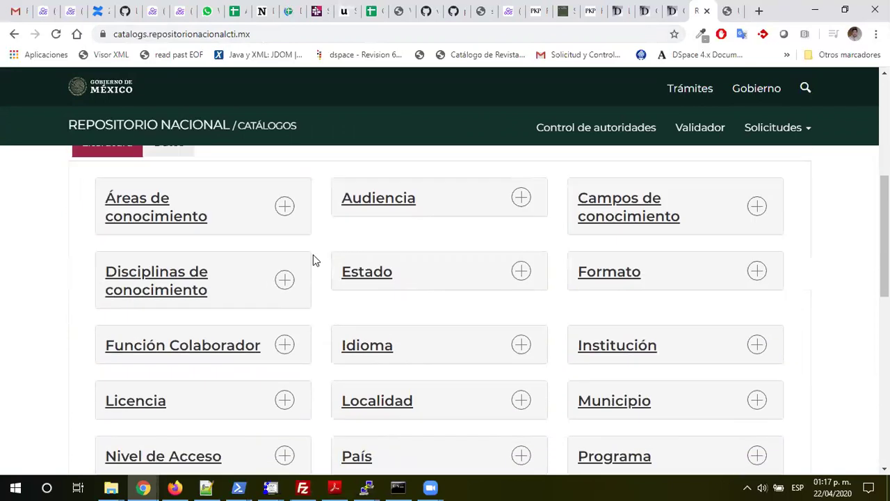
{"action": "scroll", "coordinate": [313, 260], "scroll_direction": "down", "scroll_amount": 1}
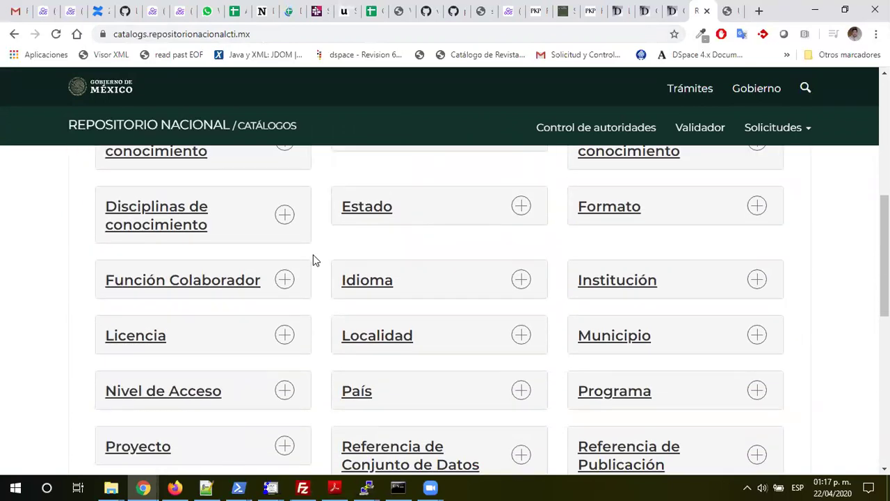
{"action": "left_click", "coordinate": [284, 335]}
{"action": "scroll", "coordinate": [282, 330], "scroll_direction": "down", "scroll_amount": 2}
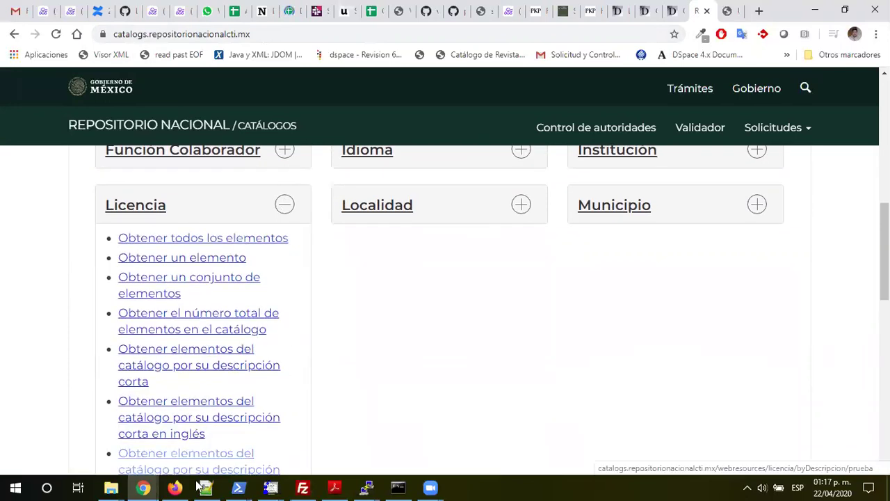
{"action": "key", "text": "alt+Tab"}
{"action": "left_click", "coordinate": [528, 11]}
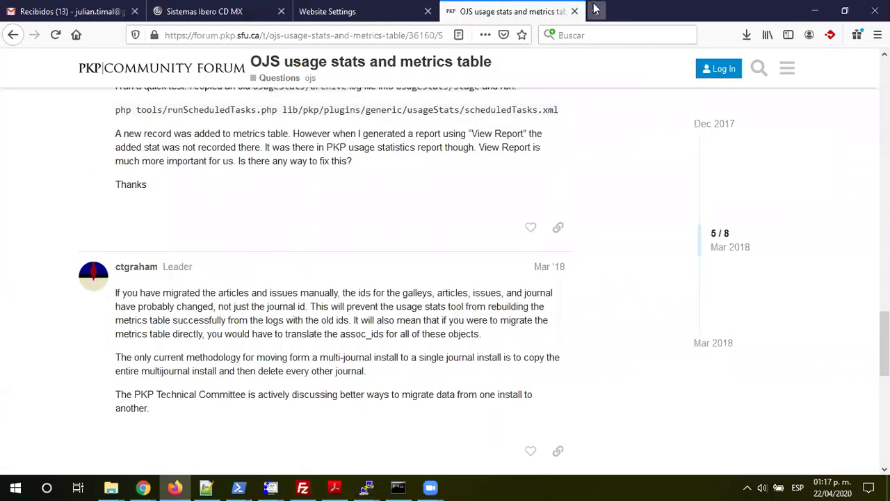
Step: In a new tab, open the catalogs site and fetch all Licencia elements as JSON
{"action": "left_click", "coordinate": [596, 10]}
{"action": "left_click", "coordinate": [473, 34]}
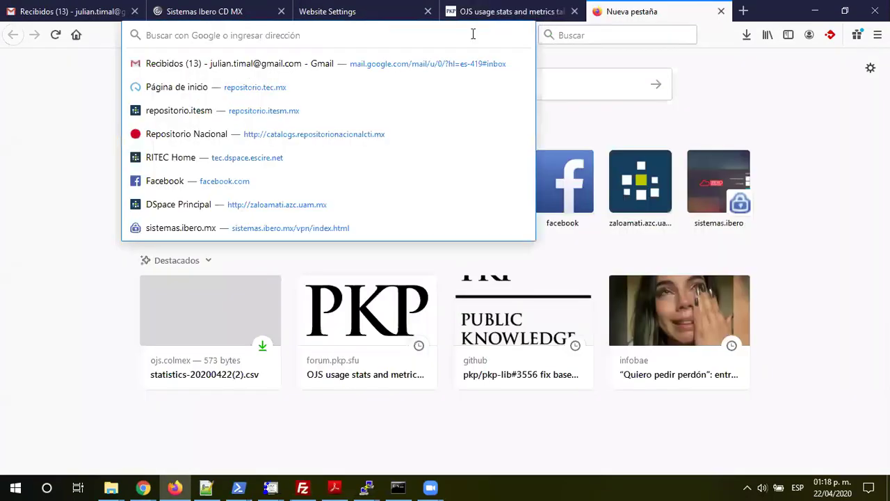
{"action": "type", "text": "cata"}
{"action": "key", "text": "Return"}
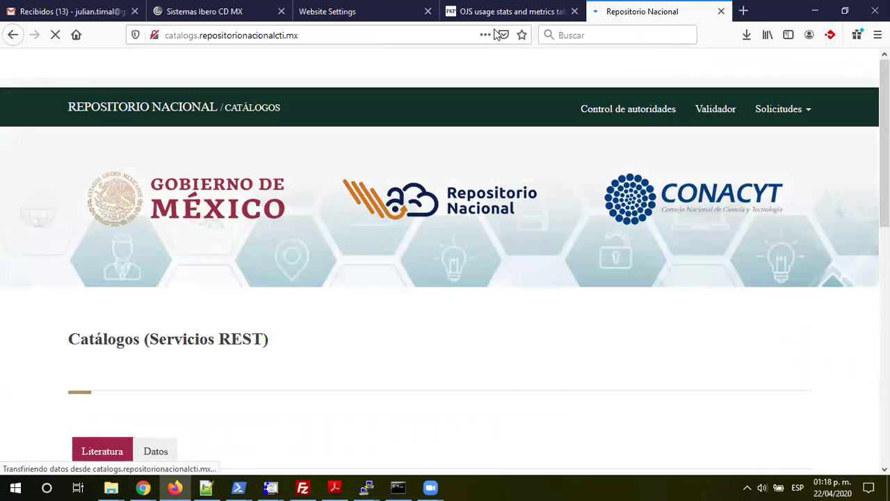
{"action": "scroll", "coordinate": [209, 299], "scroll_direction": "down", "scroll_amount": 3}
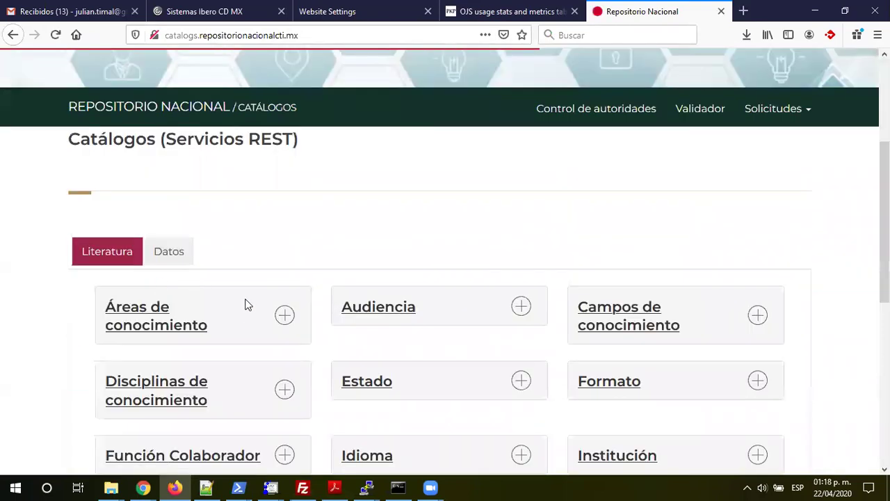
{"action": "scroll", "coordinate": [257, 292], "scroll_direction": "down", "scroll_amount": 4}
{"action": "left_click", "coordinate": [284, 247]}
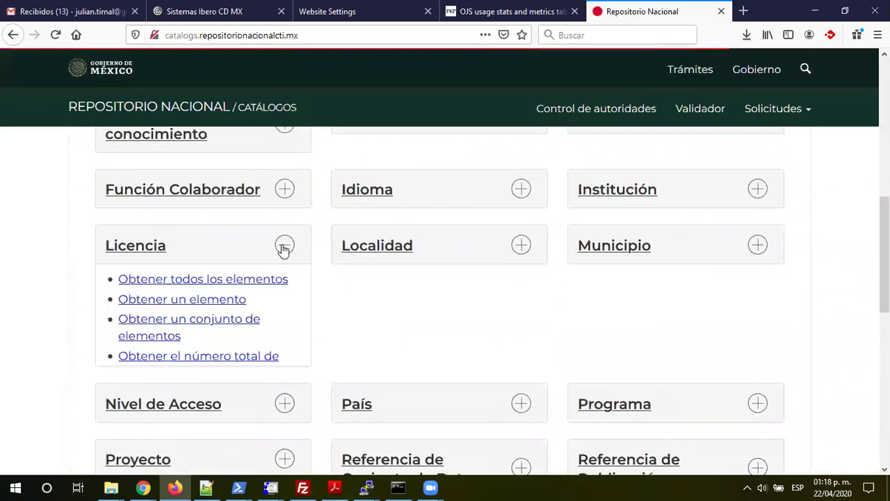
{"action": "left_click", "coordinate": [240, 281]}
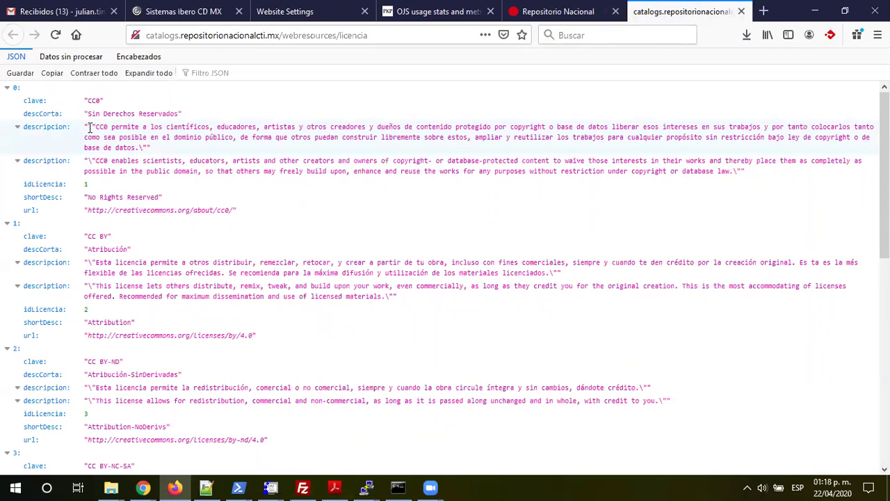
Step: Point out the Spanish descripcion and English description fields of the first licence
{"action": "left_click", "coordinate": [129, 149]}
{"action": "left_click", "coordinate": [105, 162]}
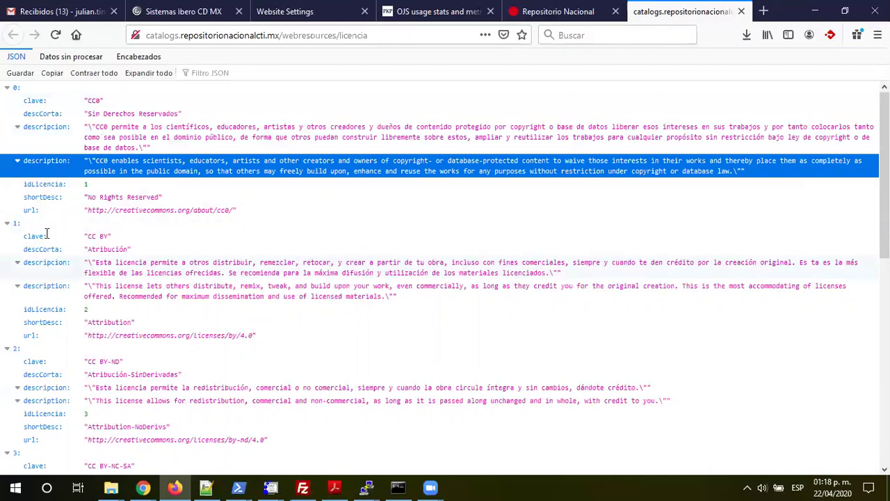
{"action": "scroll", "coordinate": [142, 251], "scroll_direction": "down", "scroll_amount": 4}
{"action": "scroll", "coordinate": [139, 251], "scroll_direction": "down", "scroll_amount": 7}
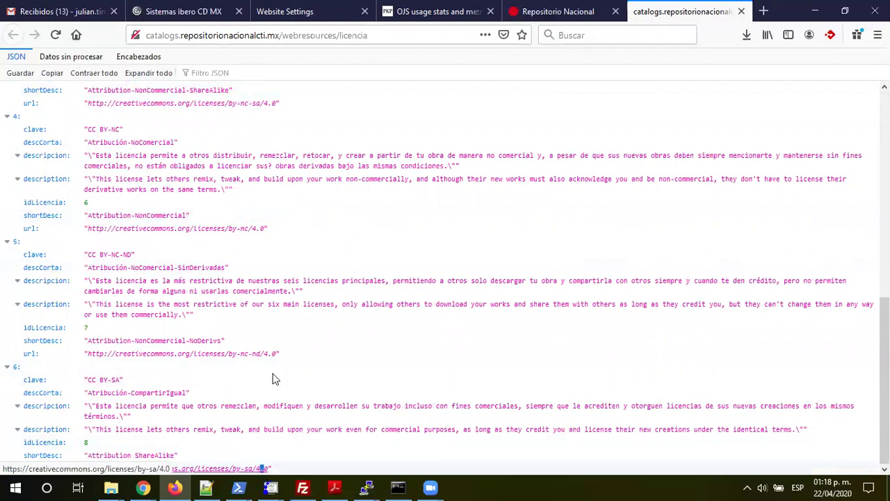
{"action": "left_click", "coordinate": [761, 9]}
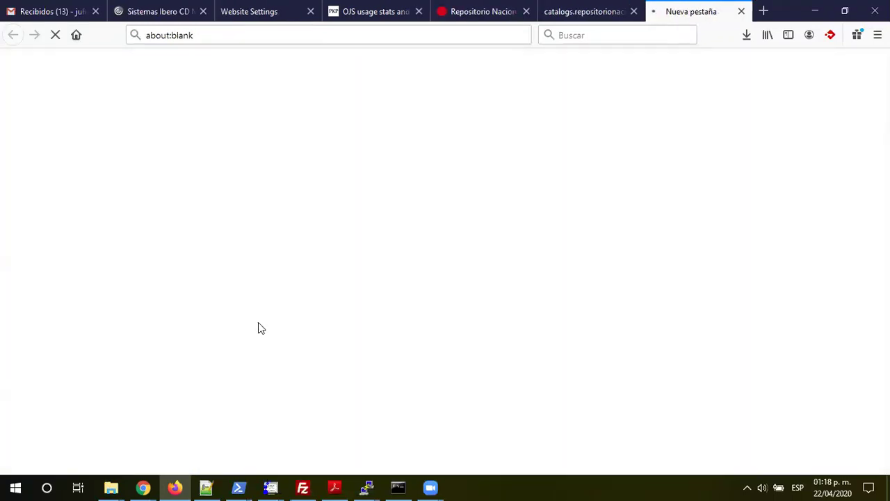
{"action": "key", "text": "ctrl+w"}
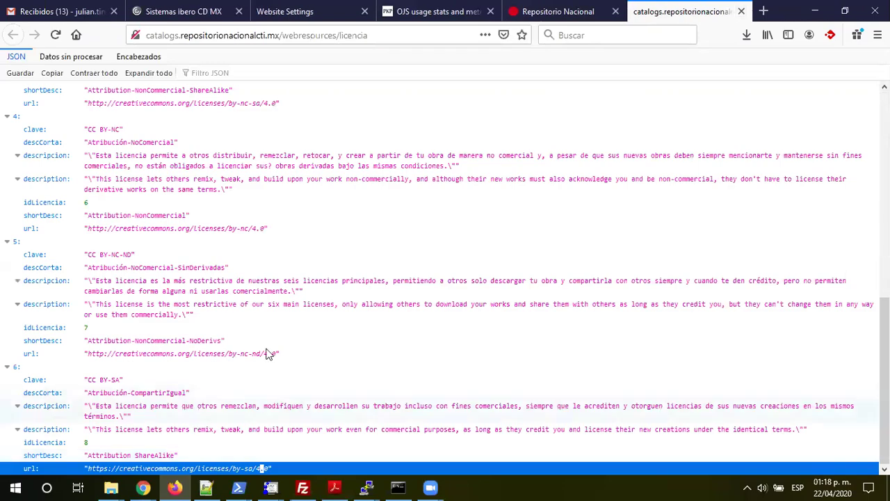
Step: Select the by-nc-nd, by-nc and by-nc-sa licence url values, then return to the catalogs tab
{"action": "left_click_drag", "start_coordinate": [75, 354], "coordinate": [279, 355]}
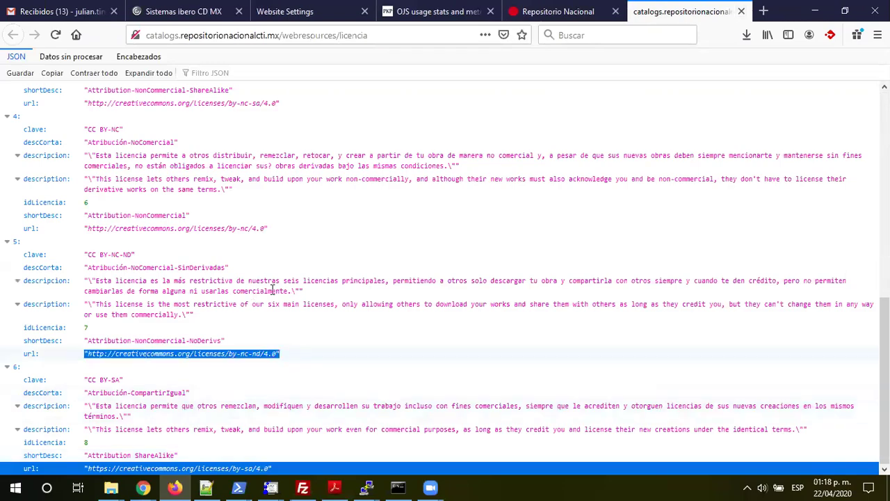
{"action": "triple_click", "coordinate": [143, 229]}
{"action": "left_click_drag", "start_coordinate": [139, 112], "coordinate": [85, 111]}
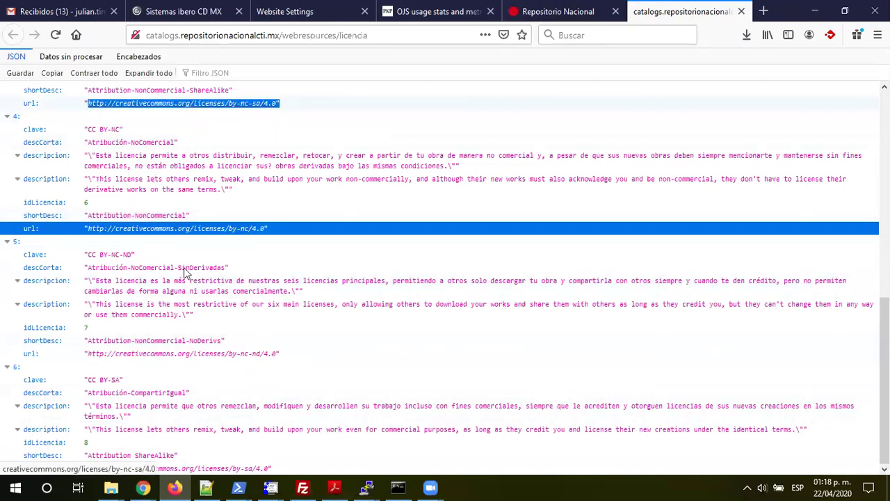
{"action": "scroll", "coordinate": [176, 229], "scroll_direction": "up", "scroll_amount": 3}
{"action": "scroll", "coordinate": [176, 232], "scroll_direction": "up", "scroll_amount": 1}
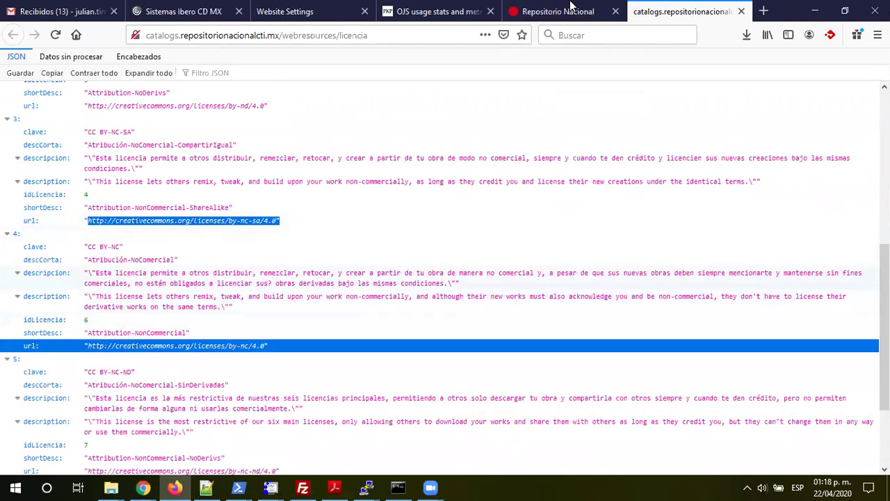
{"action": "key", "text": "ctrl+Page_Up"}
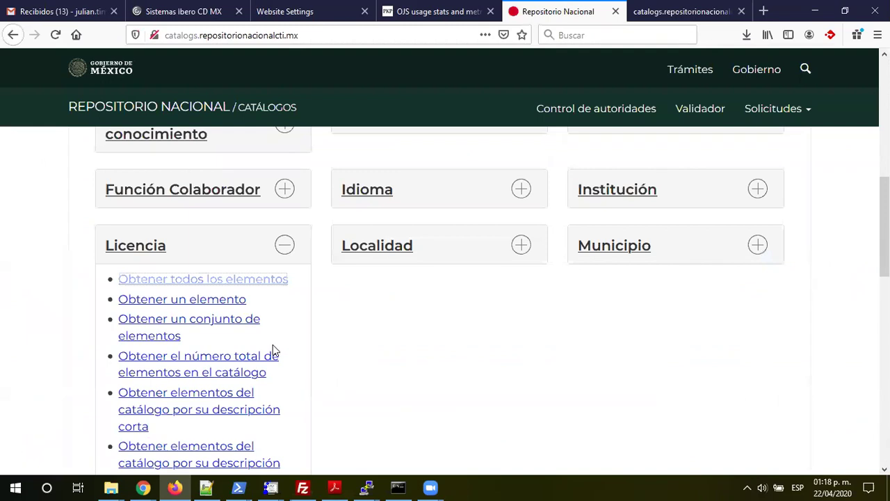
Step: Load all Áreas de conocimiento items as JSON and select the first cveArea value 2
{"action": "scroll", "coordinate": [272, 344], "scroll_direction": "down", "scroll_amount": 8}
{"action": "scroll", "coordinate": [274, 323], "scroll_direction": "up", "scroll_amount": 10}
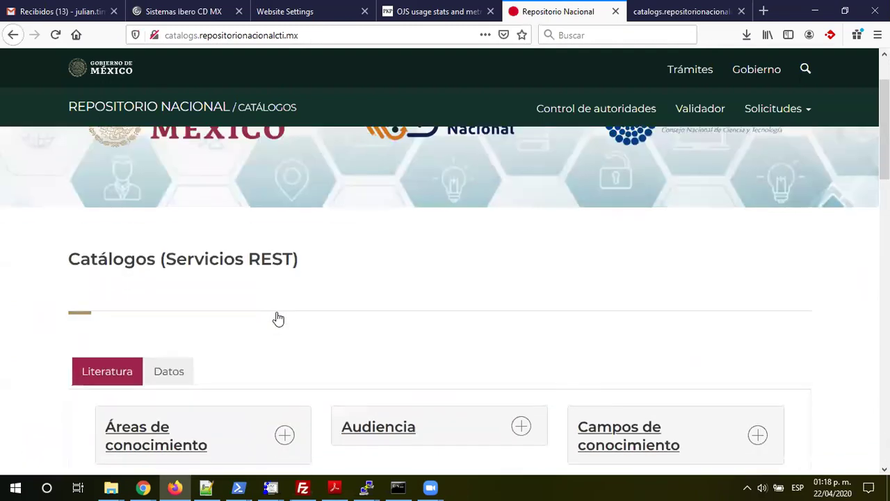
{"action": "scroll", "coordinate": [264, 327], "scroll_direction": "down", "scroll_amount": 3}
{"action": "left_click", "coordinate": [181, 340]}
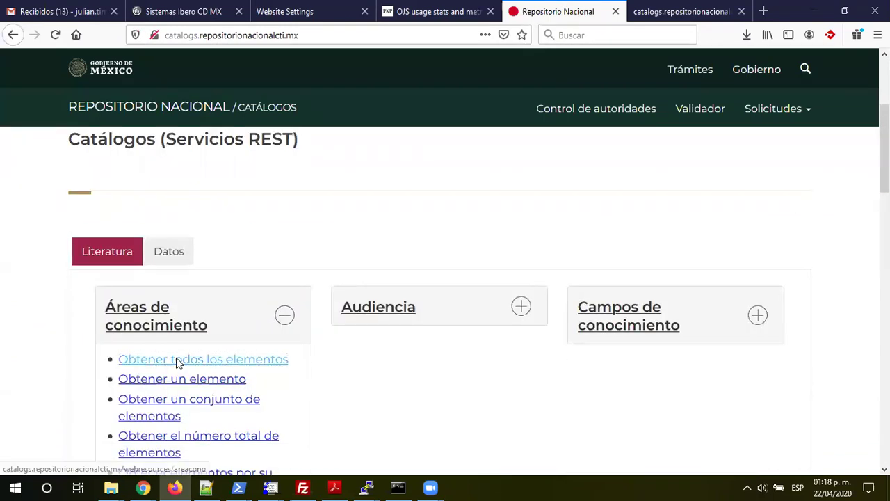
{"action": "left_click", "coordinate": [177, 362]}
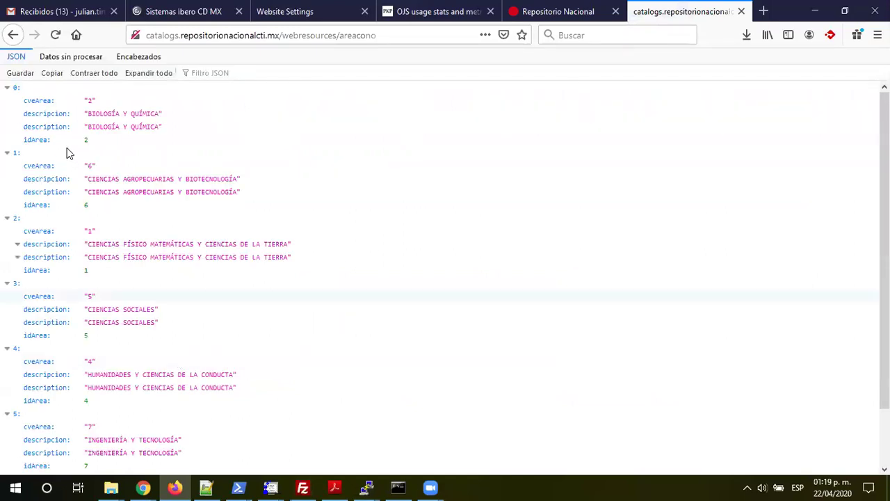
{"action": "double_click", "coordinate": [91, 101]}
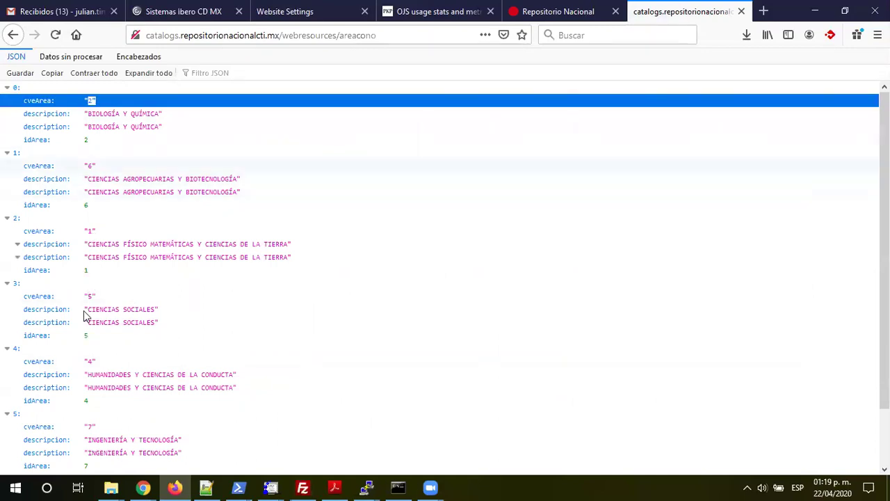
{"action": "scroll", "coordinate": [116, 392], "scroll_direction": "down", "scroll_amount": 2}
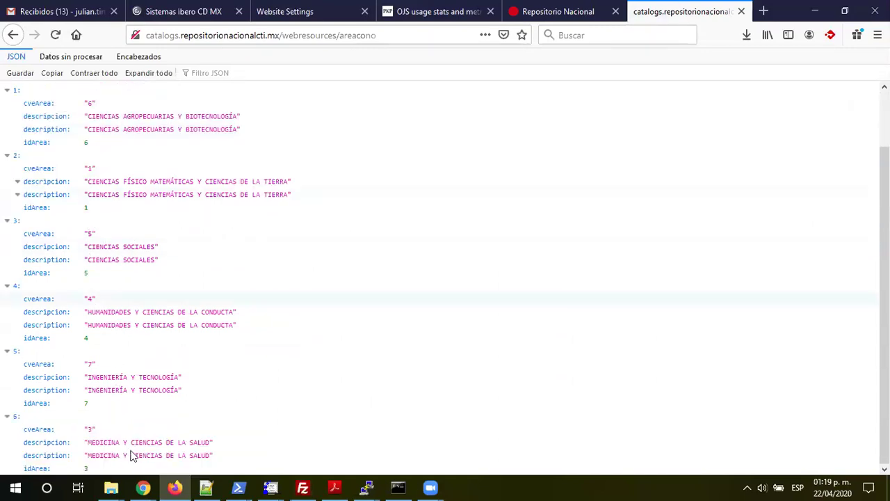
{"action": "scroll", "coordinate": [322, 376], "scroll_direction": "up", "scroll_amount": 2}
{"action": "key", "text": "alt+Tab"}
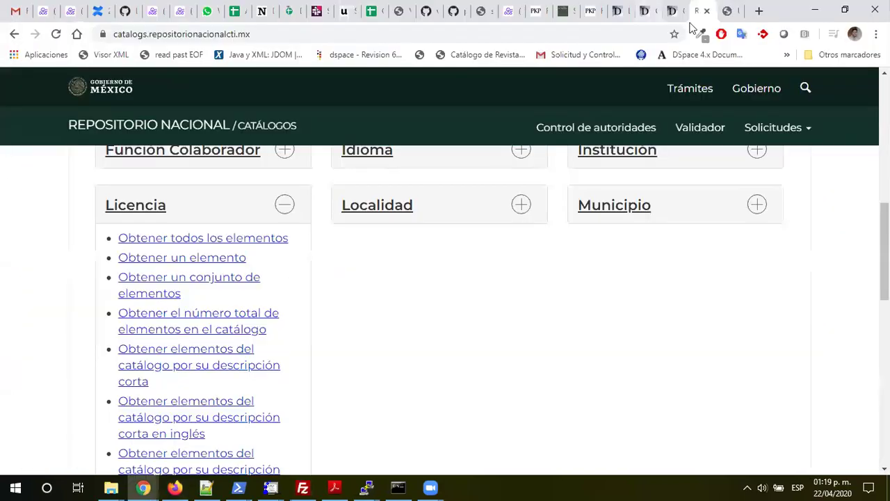
Step: In the manual PDF, select the cti classification prefix and scroll to the idiomas and licencias catalog notes
{"action": "key", "text": "ctrl+Tab"}
{"action": "scroll", "coordinate": [462, 234], "scroll_direction": "up", "scroll_amount": 4}
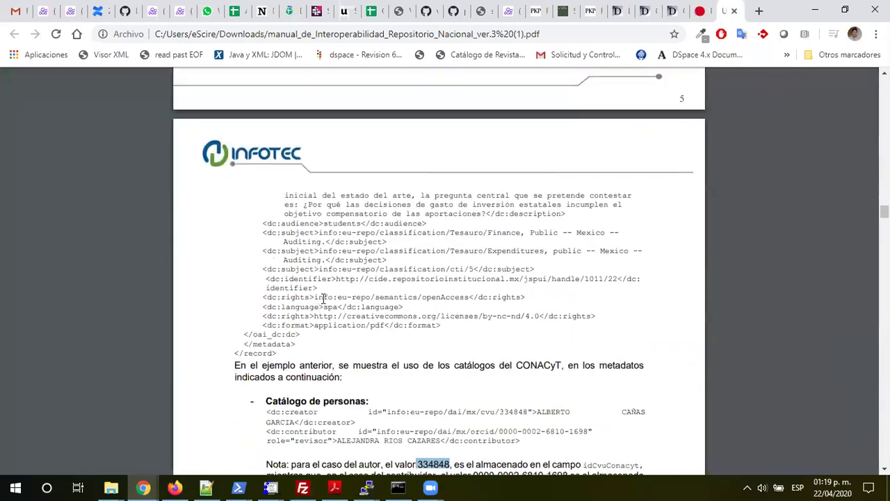
{"action": "left_click_drag", "start_coordinate": [319, 270], "coordinate": [469, 269]}
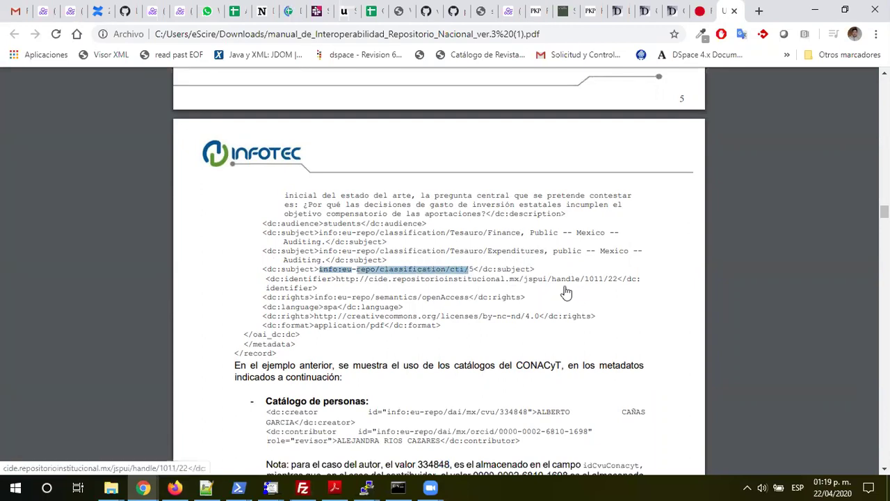
{"action": "scroll", "coordinate": [553, 270], "scroll_direction": "down", "scroll_amount": 4}
{"action": "scroll", "coordinate": [515, 240], "scroll_direction": "down", "scroll_amount": 6}
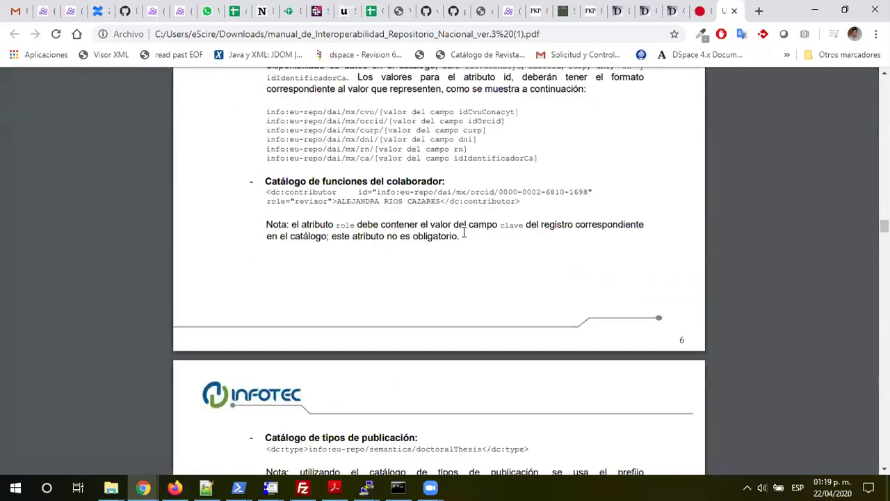
{"action": "scroll", "coordinate": [464, 231], "scroll_direction": "down", "scroll_amount": 5}
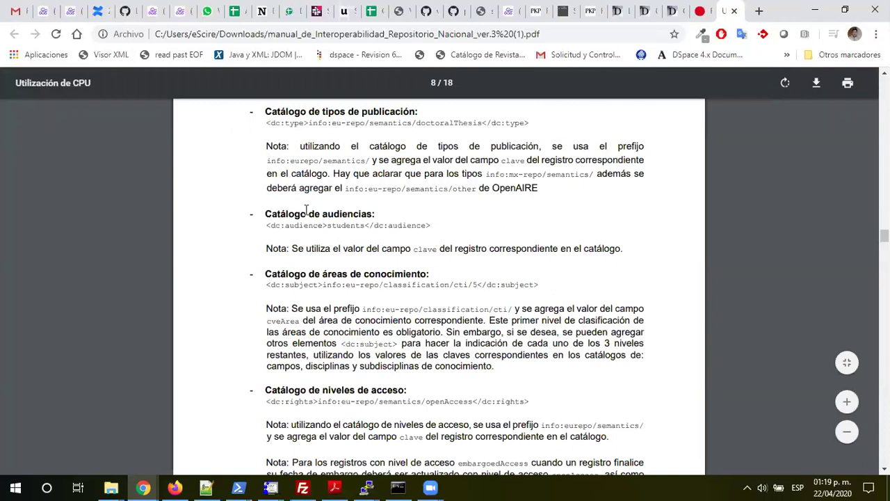
{"action": "scroll", "coordinate": [333, 202], "scroll_direction": "down", "scroll_amount": 1}
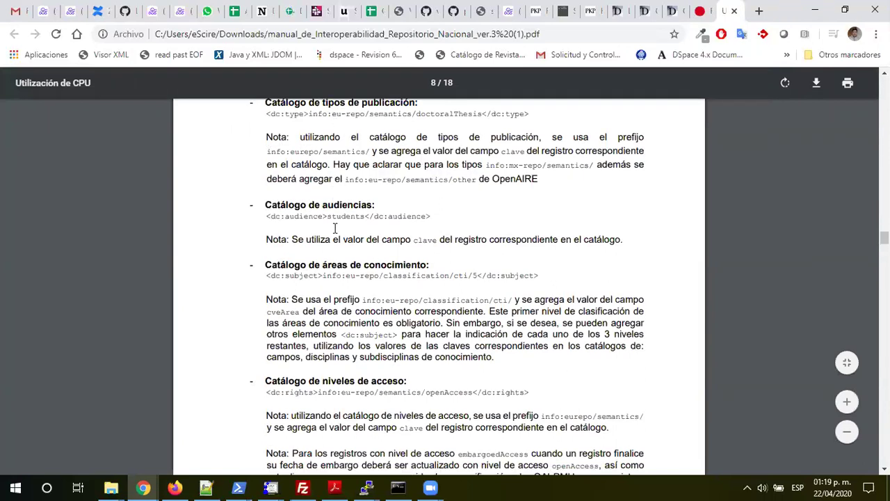
{"action": "scroll", "coordinate": [334, 227], "scroll_direction": "down", "scroll_amount": 6}
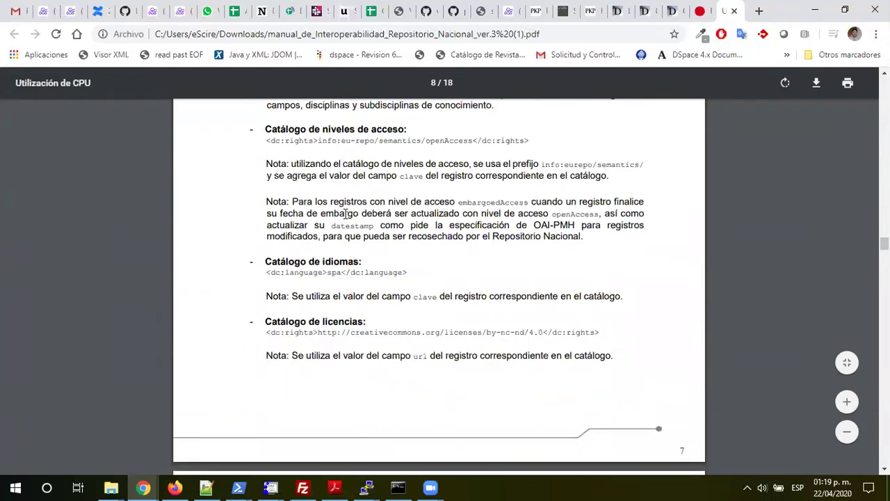
{"action": "scroll", "coordinate": [346, 213], "scroll_direction": "down", "scroll_amount": 2}
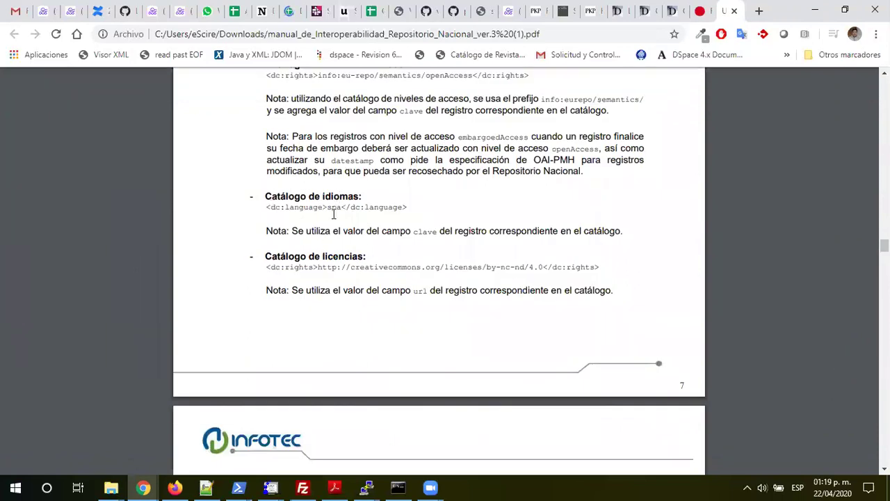
Step: Close Chrome's Repositorio Nacional catalog page and return to the catalogs page in Firefox
{"action": "left_click", "coordinate": [700, 12]}
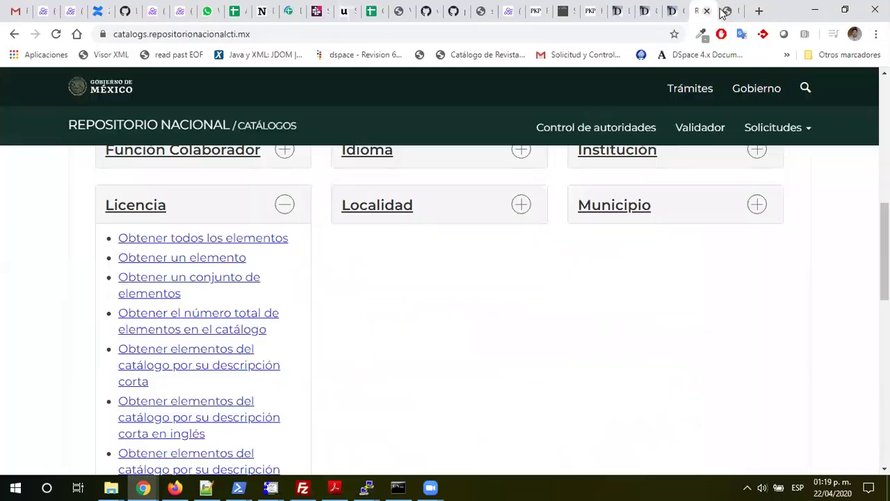
{"action": "left_click", "coordinate": [706, 11]}
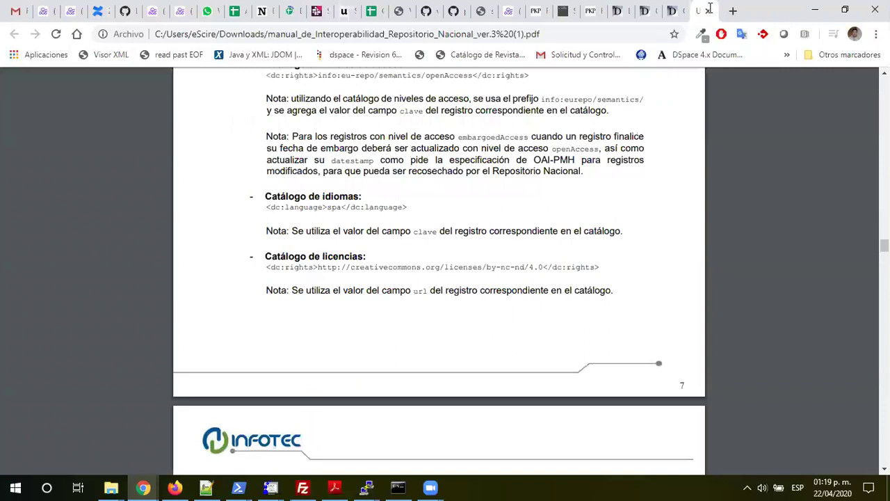
{"action": "key", "text": "alt+Tab"}
{"action": "key", "text": "ctrl+shift+Tab"}
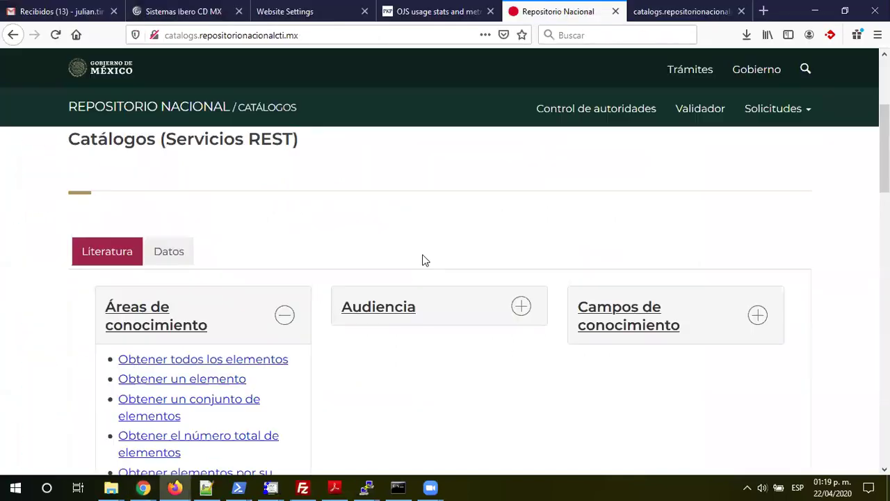
Step: Load the Idioma catalog JSON, select clave afr, and scroll down to Urdu through Yoruba
{"action": "scroll", "coordinate": [424, 259], "scroll_direction": "down", "scroll_amount": 5}
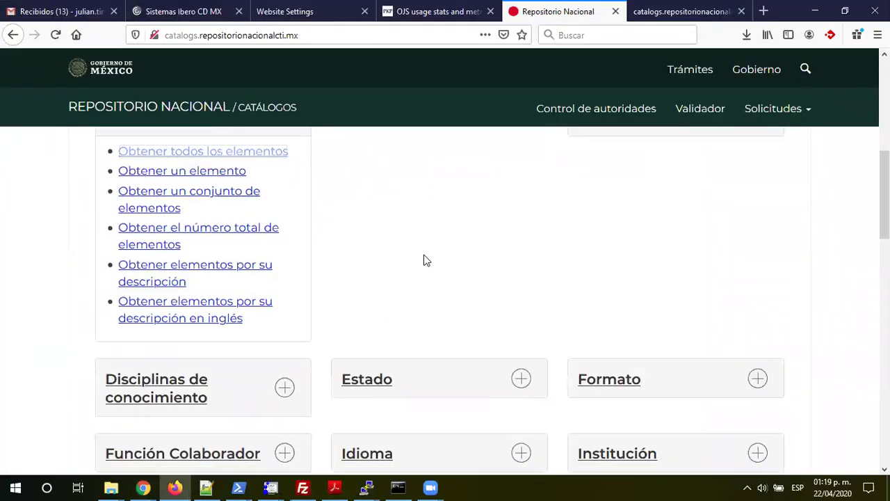
{"action": "left_click", "coordinate": [505, 330]}
{"action": "left_click", "coordinate": [443, 363]}
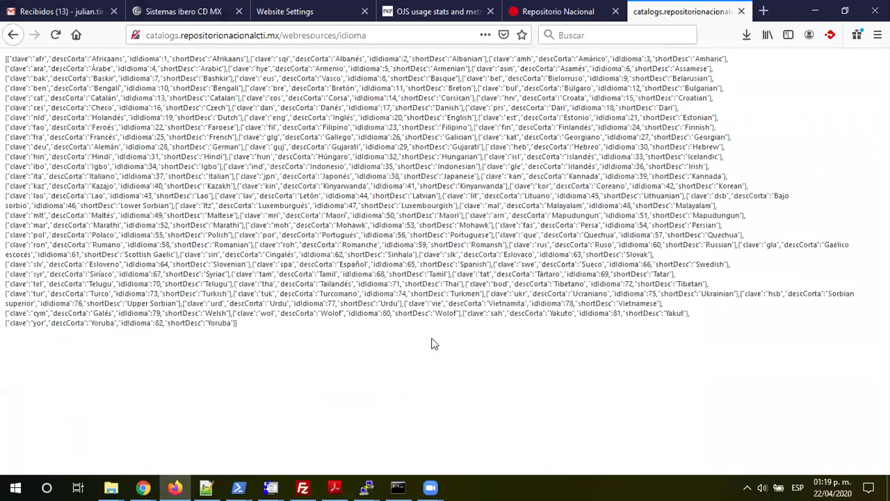
{"action": "left_click_drag", "start_coordinate": [76, 100], "coordinate": [94, 112]}
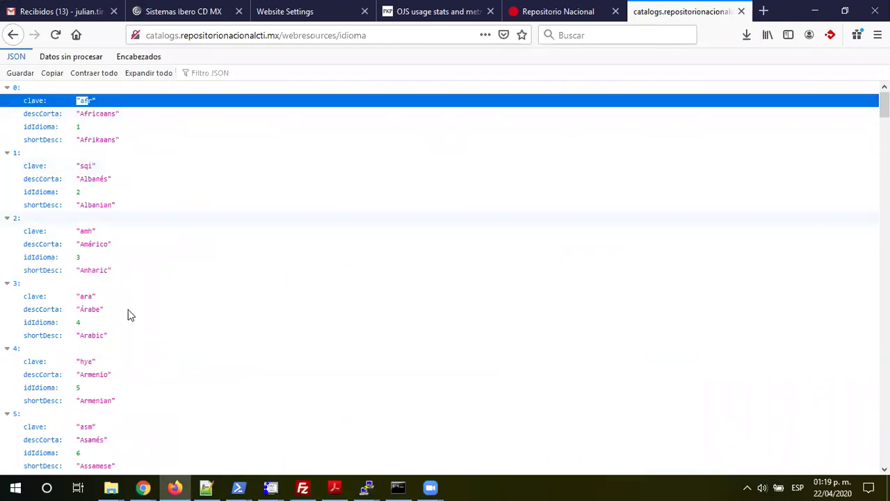
{"action": "scroll", "coordinate": [128, 305], "scroll_direction": "down", "scroll_amount": 5}
{"action": "scroll", "coordinate": [129, 302], "scroll_direction": "down", "scroll_amount": 20}
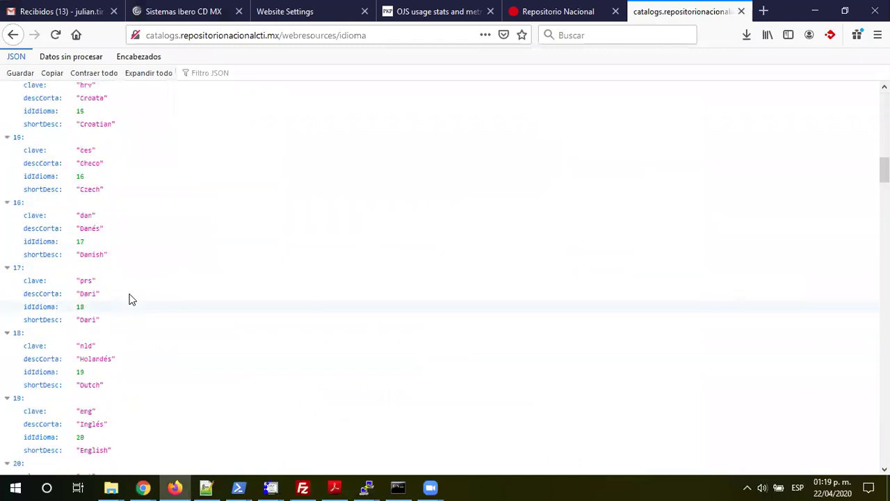
{"action": "scroll", "coordinate": [129, 299], "scroll_direction": "down", "scroll_amount": 15}
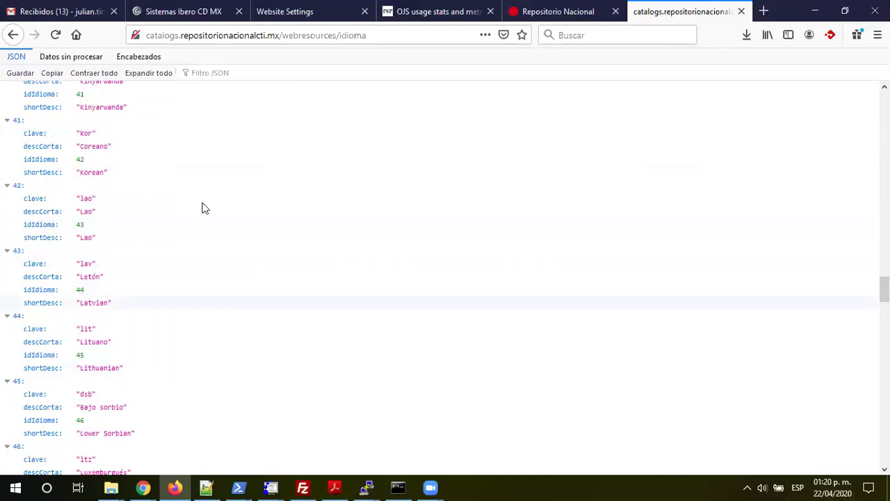
{"action": "scroll", "coordinate": [185, 302], "scroll_direction": "down", "scroll_amount": 10}
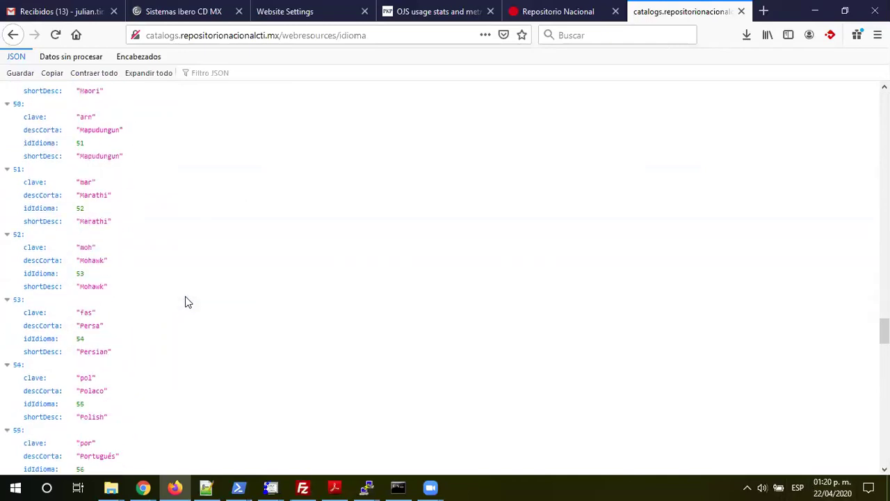
{"action": "scroll", "coordinate": [185, 302], "scroll_direction": "down", "scroll_amount": 12}
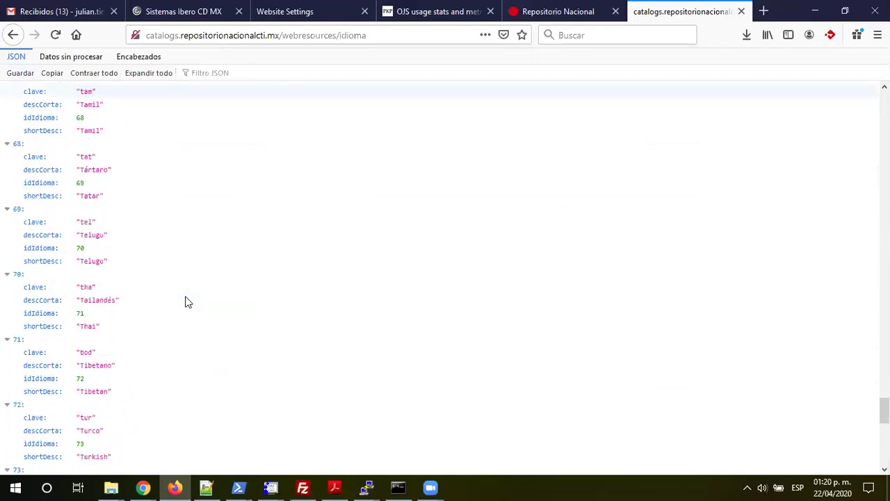
{"action": "scroll", "coordinate": [186, 302], "scroll_direction": "down", "scroll_amount": 7}
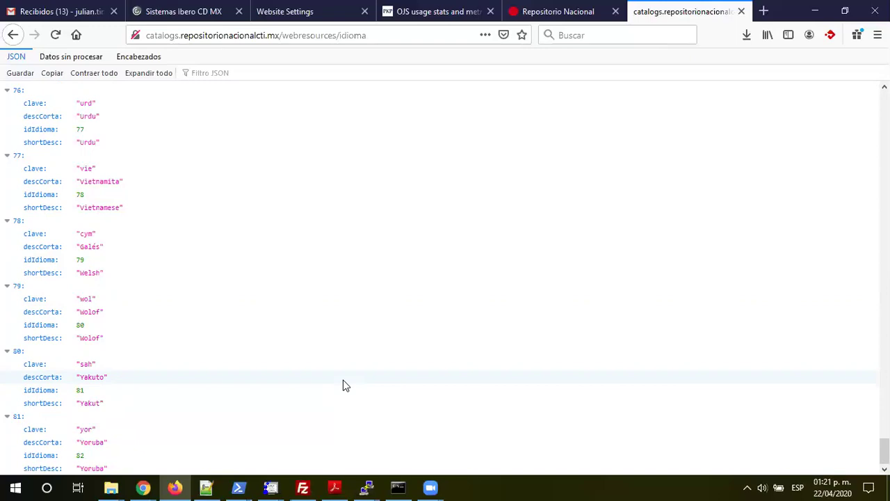
Step: Open a new tab and load the Zaloamati repository site, zaloamati.azc.uam.mx
{"action": "left_click", "coordinate": [591, 12]}
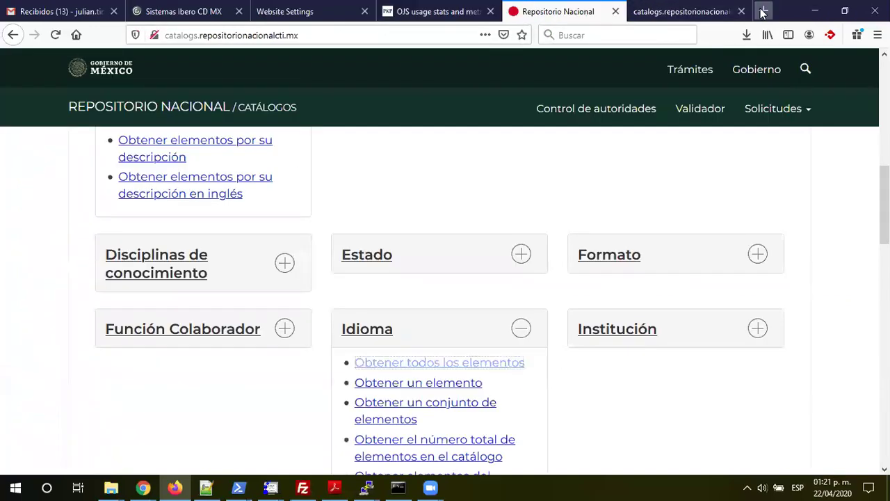
{"action": "key", "text": "ctrl+t"}
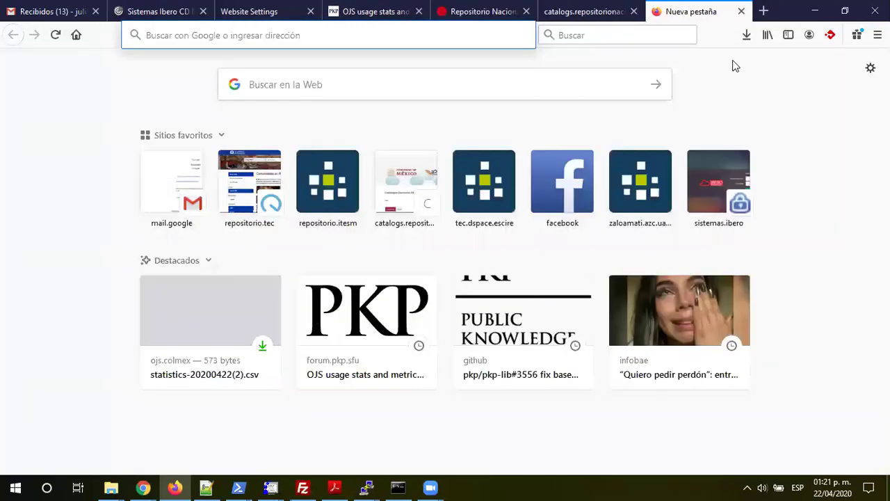
{"action": "type", "text": "m"}
{"action": "key", "text": "BackSpace"}
{"action": "key", "text": "BackSpace"}
{"action": "type", "text": "reo"}
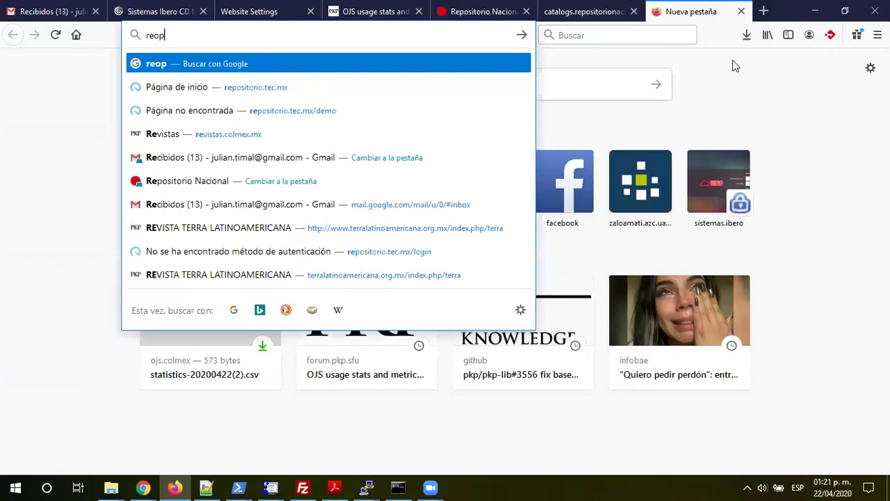
{"action": "key", "text": "BackSpace"}
{"action": "key", "text": "BackSpace"}
{"action": "key", "text": "BackSpace"}
{"action": "type", "text": "zal"}
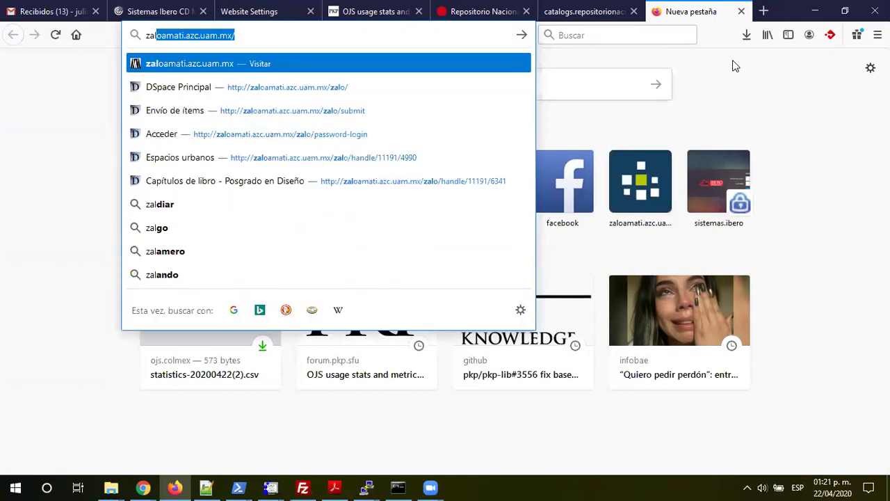
{"action": "key", "text": "Return"}
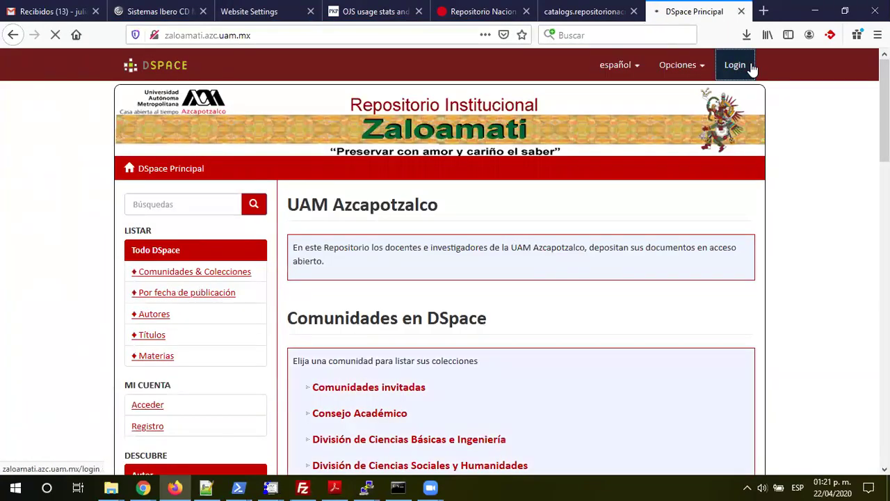
Step: Log in to Zaloamati DSpace with the saved account e-mail and the account password, retrying the password once
{"action": "left_click", "coordinate": [736, 64]}
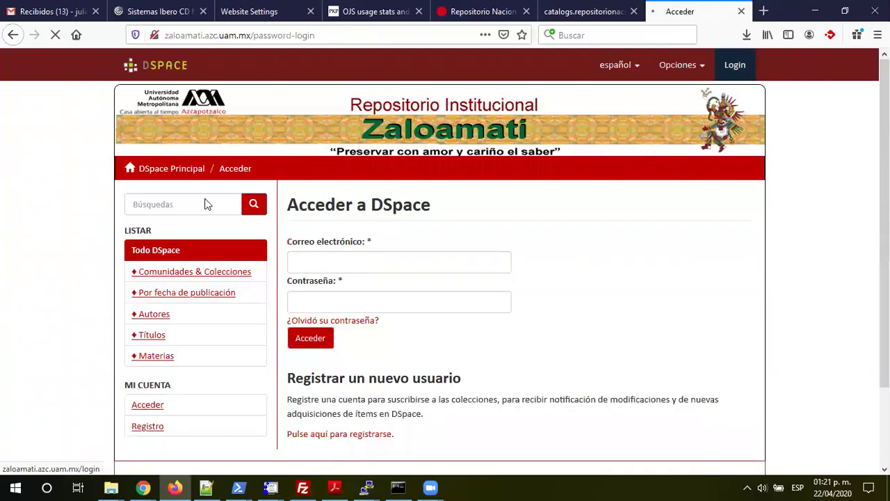
{"action": "left_click", "coordinate": [348, 261]}
{"action": "left_click", "coordinate": [348, 262]}
{"action": "left_click", "coordinate": [364, 310]}
{"action": "left_click", "coordinate": [364, 299]}
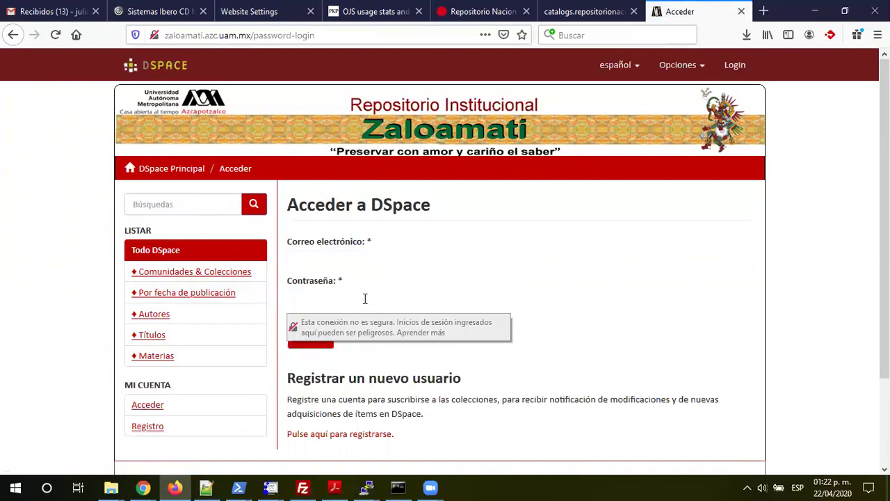
{"action": "key", "text": "BackSpace"}
{"action": "key", "text": "BackSpace"}
{"action": "key", "text": "BackSpace"}
{"action": "key", "text": "BackSpace"}
{"action": "key", "text": "BackSpace"}
{"action": "key", "text": "BackSpace"}
{"action": "type", "text": "********"}
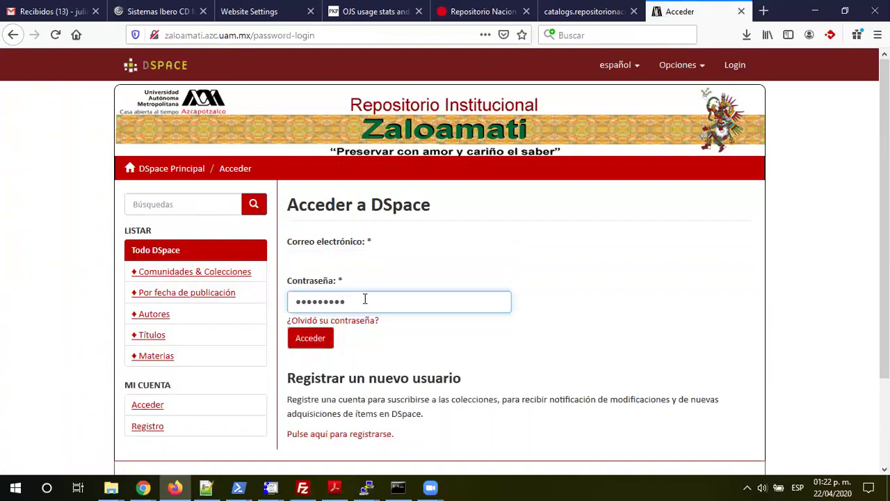
{"action": "key", "text": "Return"}
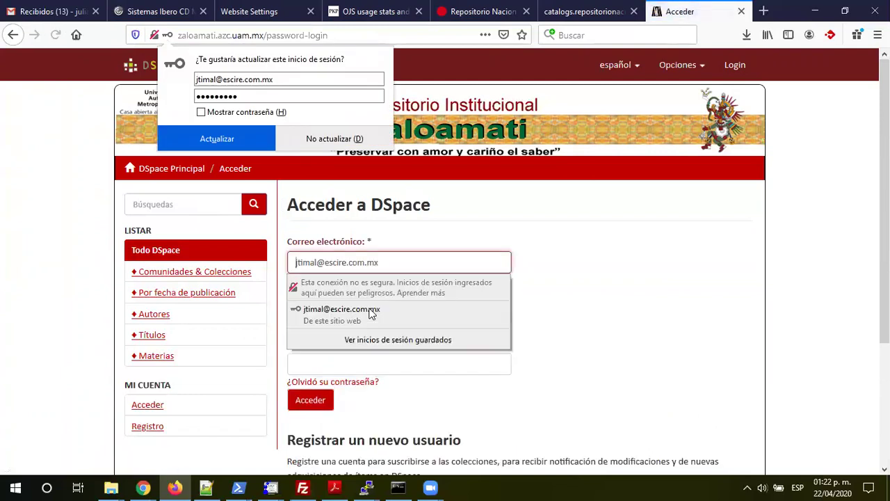
{"action": "left_click", "coordinate": [402, 362]}
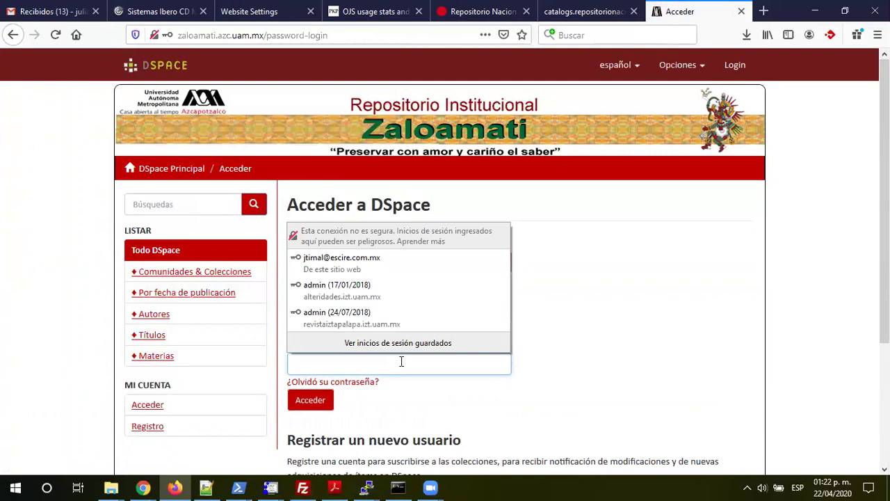
{"action": "type", "text": "*********"}
{"action": "key", "text": "Return"}
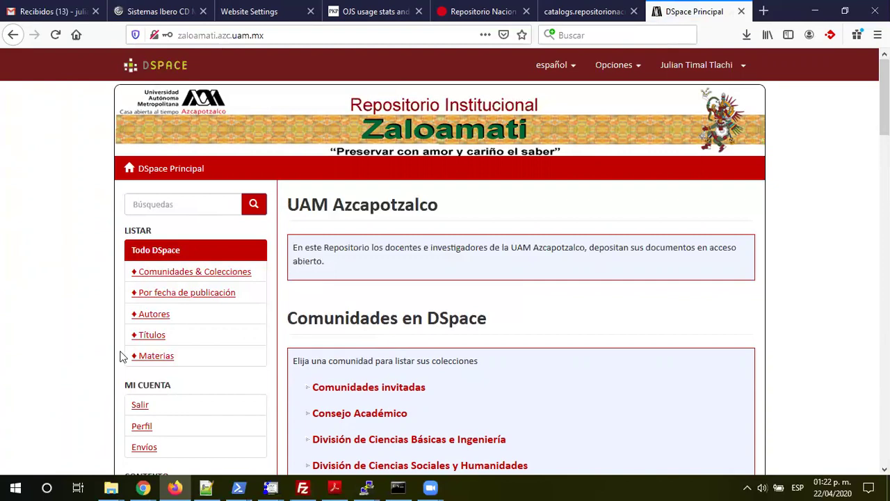
Step: From Envíos, resume the unfinished Prueba master's-thesis submission
{"action": "left_click", "coordinate": [159, 454]}
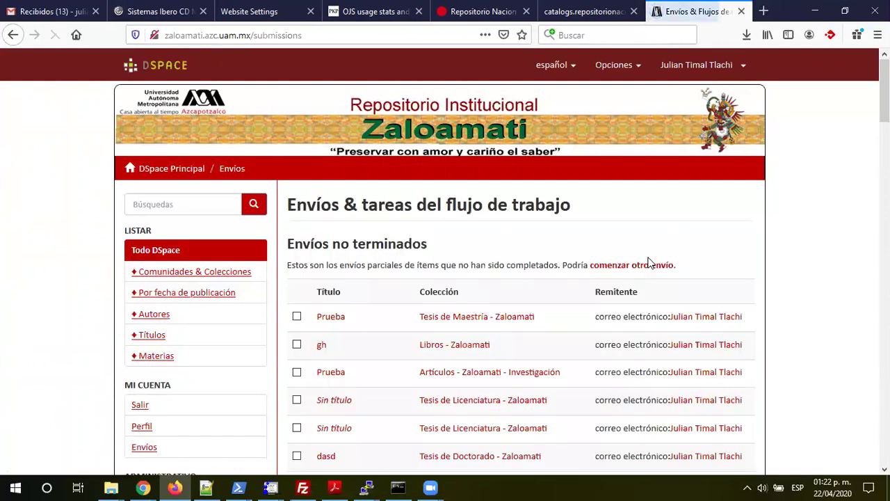
{"action": "scroll", "coordinate": [633, 264], "scroll_direction": "down", "scroll_amount": 2}
{"action": "left_click", "coordinate": [484, 184]}
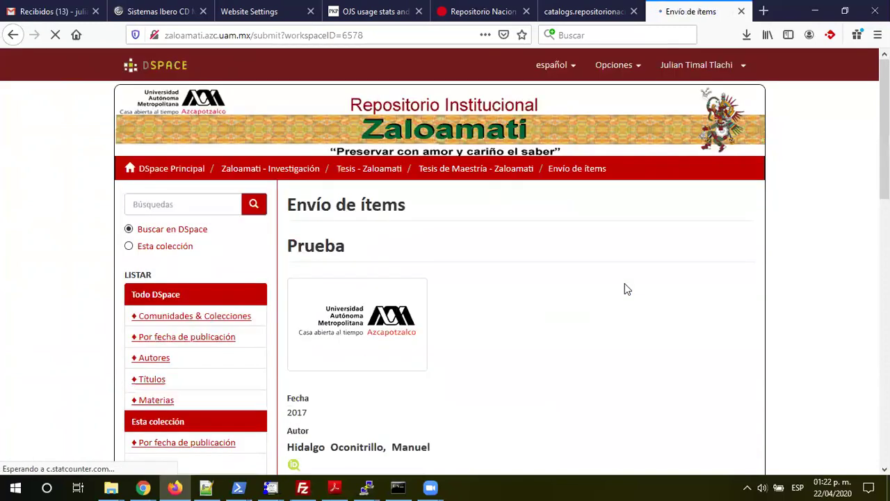
{"action": "scroll", "coordinate": [390, 292], "scroll_direction": "down", "scroll_amount": 3}
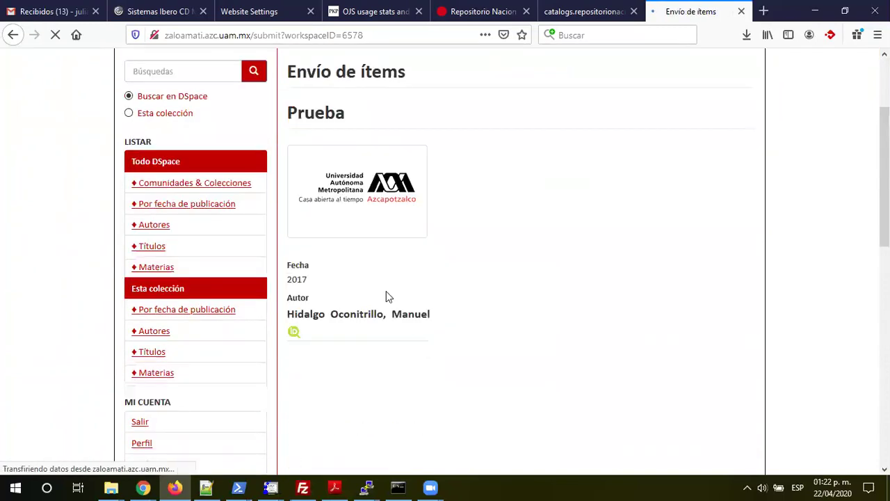
{"action": "scroll", "coordinate": [376, 278], "scroll_direction": "down", "scroll_amount": 6}
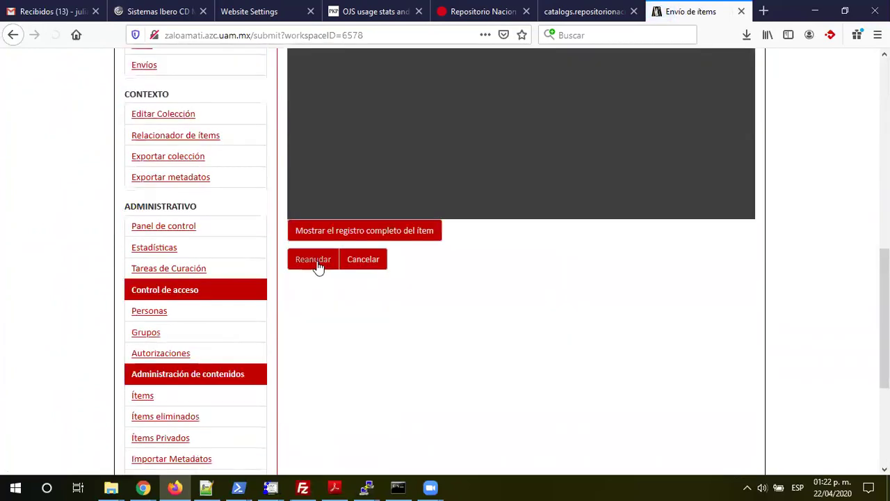
{"action": "left_click", "coordinate": [314, 265]}
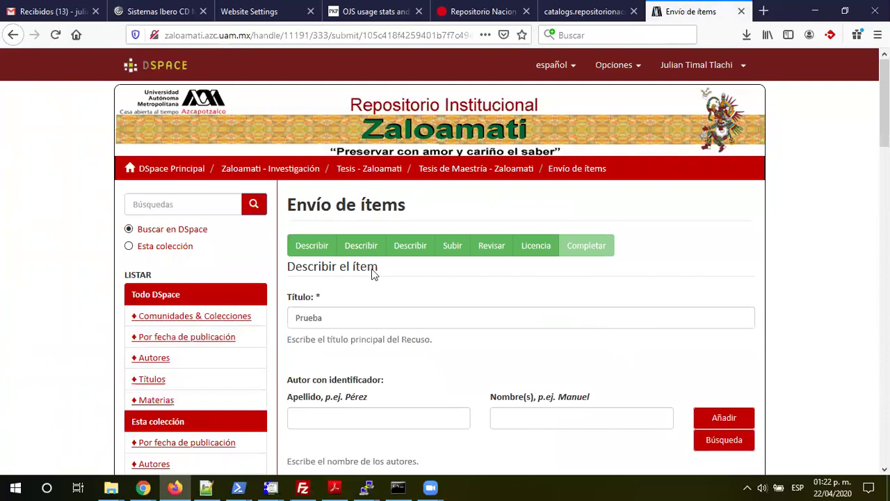
Step: Open the CONACyT author search, then go back to the language catalog JSON tab
{"action": "scroll", "coordinate": [374, 274], "scroll_direction": "down", "scroll_amount": 2}
{"action": "scroll", "coordinate": [702, 312], "scroll_direction": "down", "scroll_amount": 1}
{"action": "left_click", "coordinate": [723, 307]}
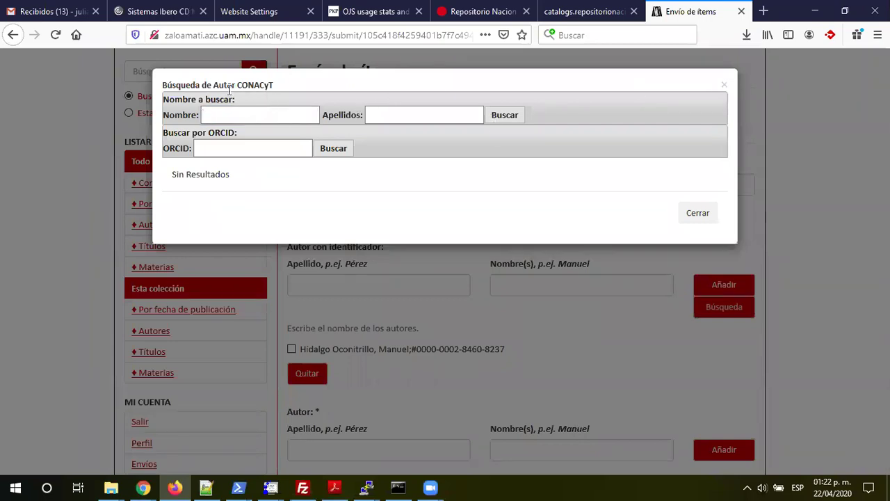
{"action": "left_click_drag", "start_coordinate": [223, 85], "coordinate": [255, 84]}
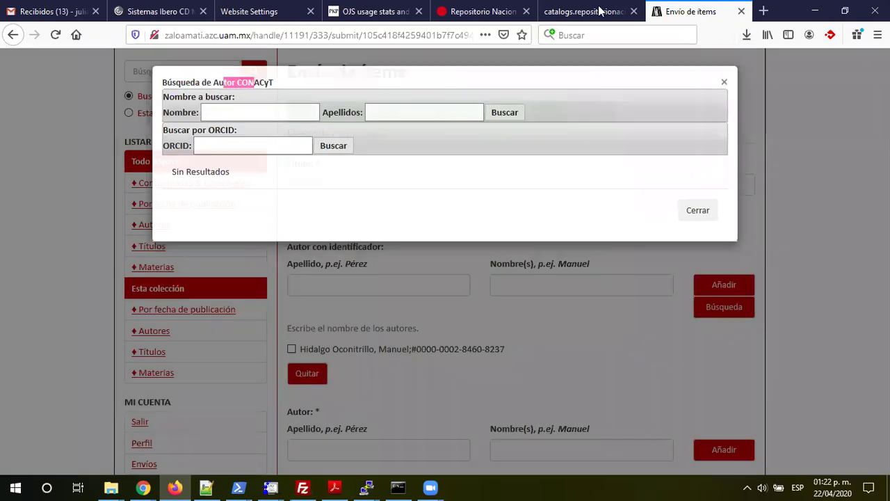
{"action": "left_click", "coordinate": [599, 11]}
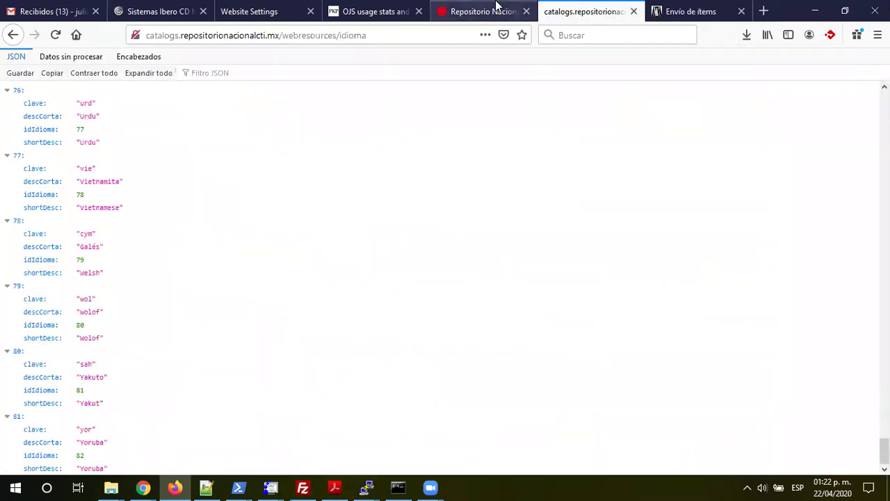
Step: Switch to Chrome and search the web for 'repositorio nacional'
{"action": "left_click", "coordinate": [497, 8]}
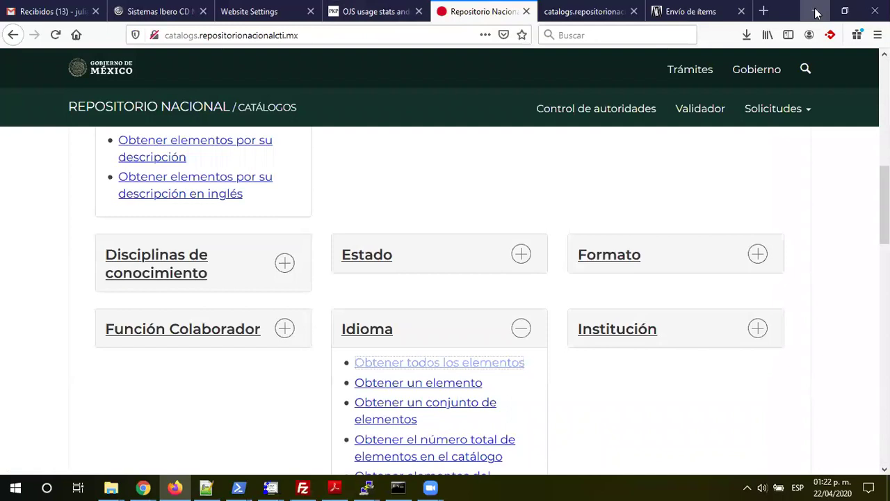
{"action": "key", "text": "alt+Tab"}
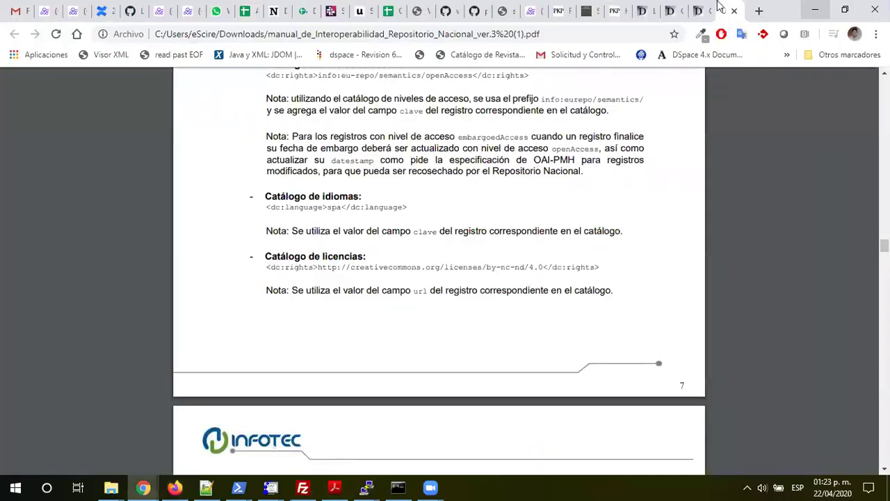
{"action": "key", "text": "alt+Tab"}
{"action": "key", "text": "alt+Tab"}
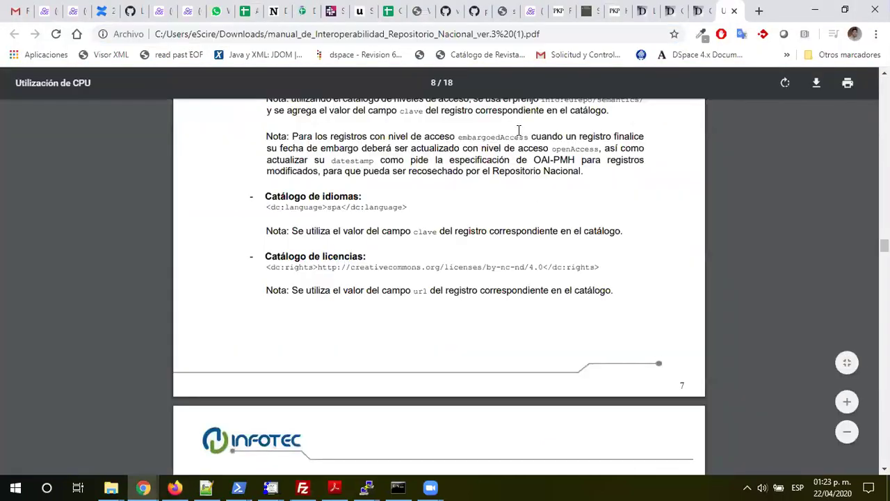
{"action": "left_click", "coordinate": [560, 33]}
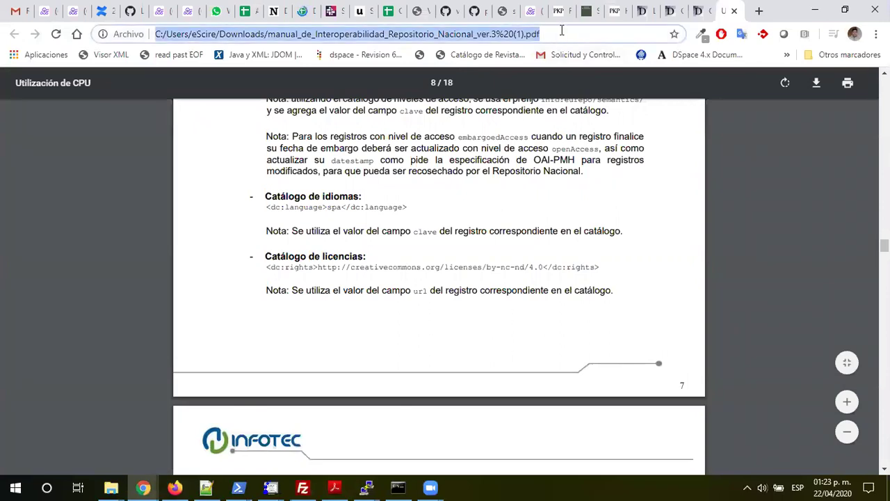
{"action": "type", "text": "reposi"}
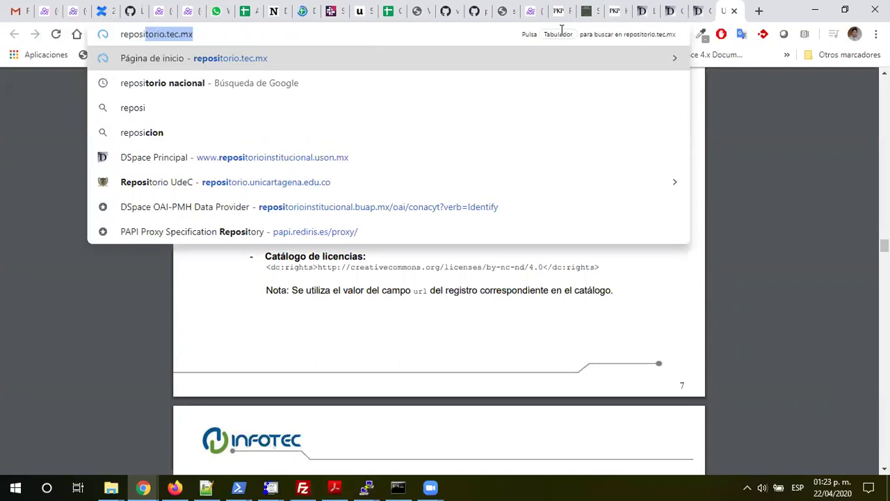
{"action": "type", "text": "to"}
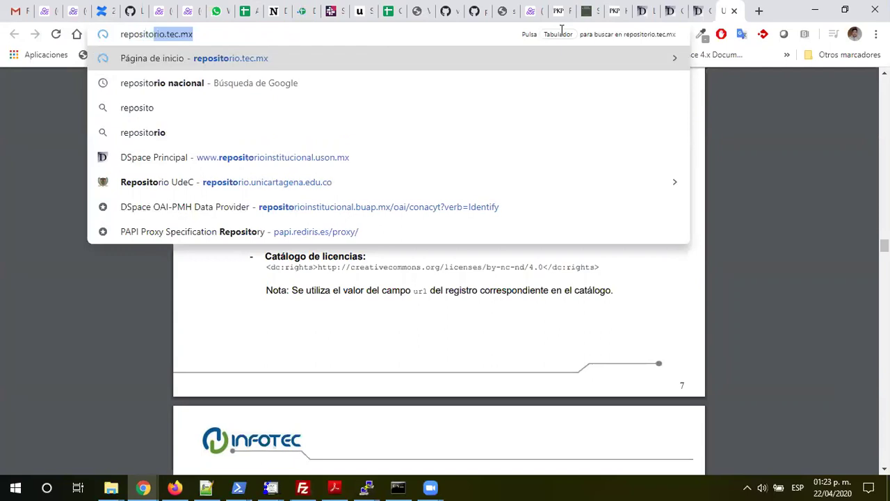
{"action": "type", "text": "rio nacio"}
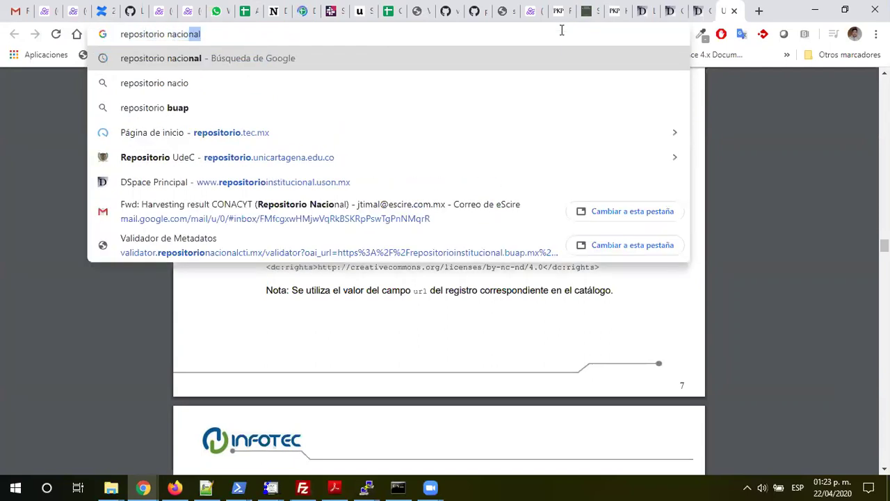
{"action": "type", "text": "nal"}
{"action": "key", "text": "Return"}
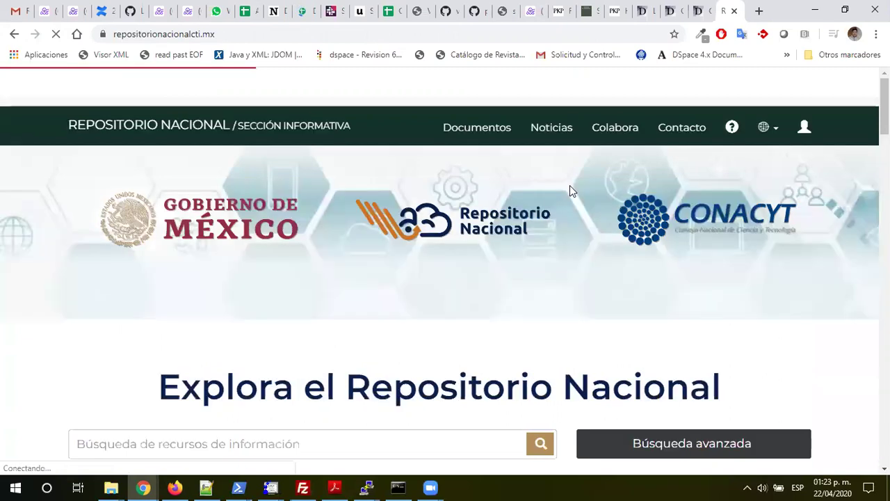
Step: Open the site's Documentos section, then return to the Firefox catalog services page
{"action": "scroll", "coordinate": [569, 185], "scroll_direction": "down", "scroll_amount": 2}
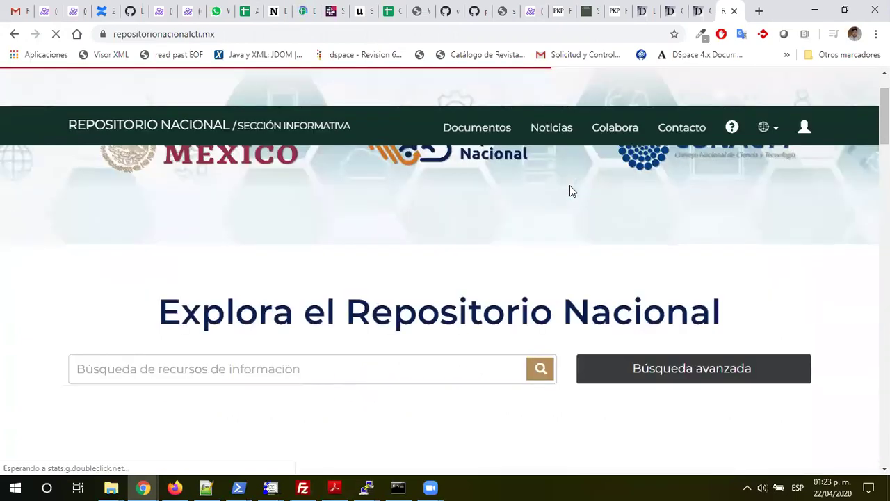
{"action": "scroll", "coordinate": [570, 186], "scroll_direction": "down", "scroll_amount": 3}
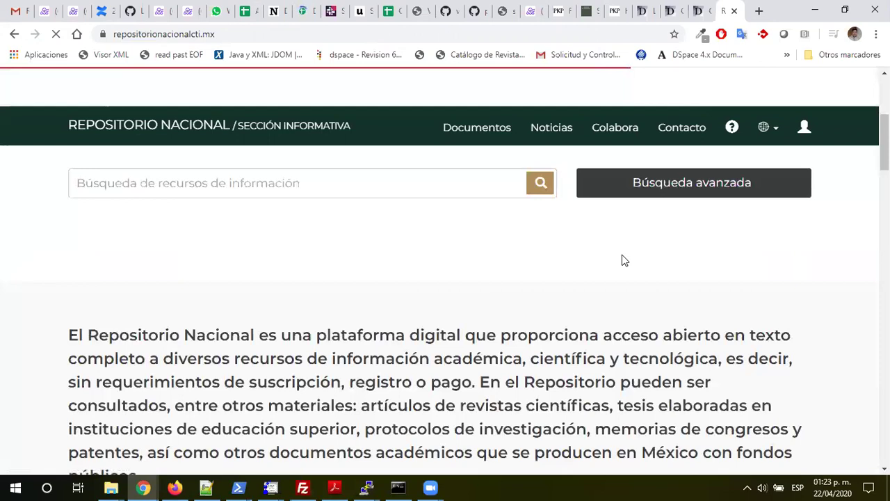
{"action": "scroll", "coordinate": [621, 260], "scroll_direction": "up", "scroll_amount": 4}
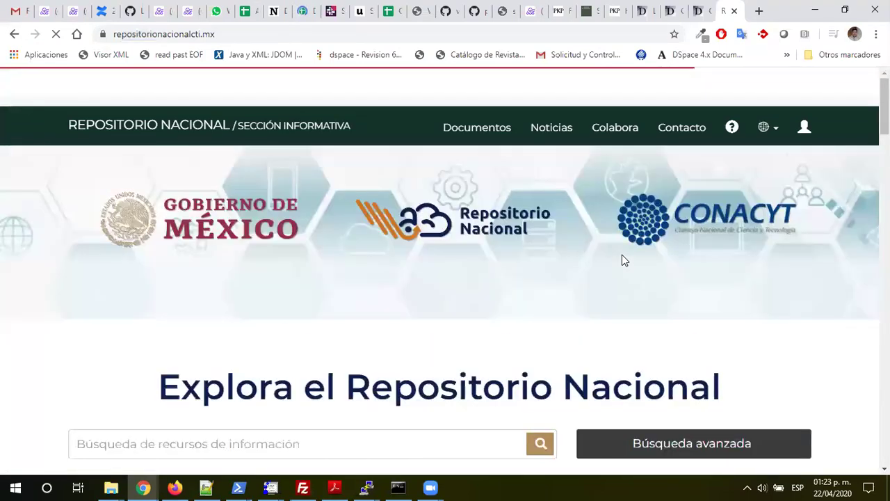
{"action": "left_click", "coordinate": [484, 128]}
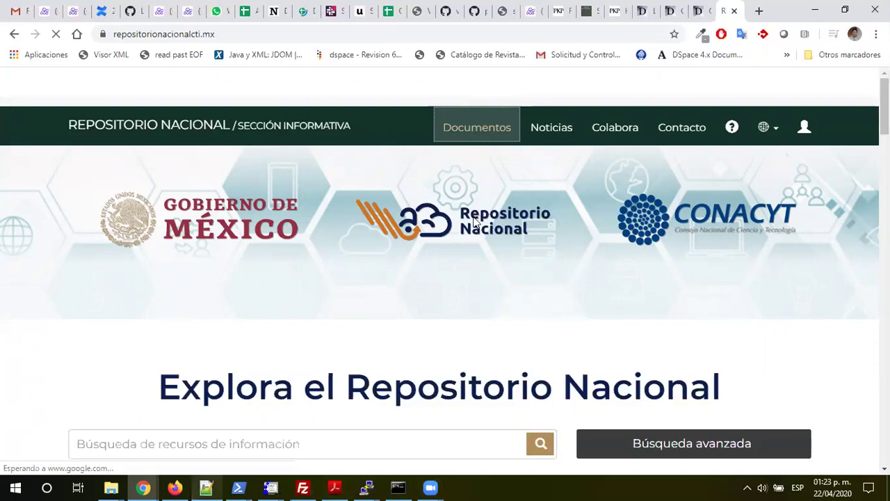
{"action": "key", "text": "alt+Tab"}
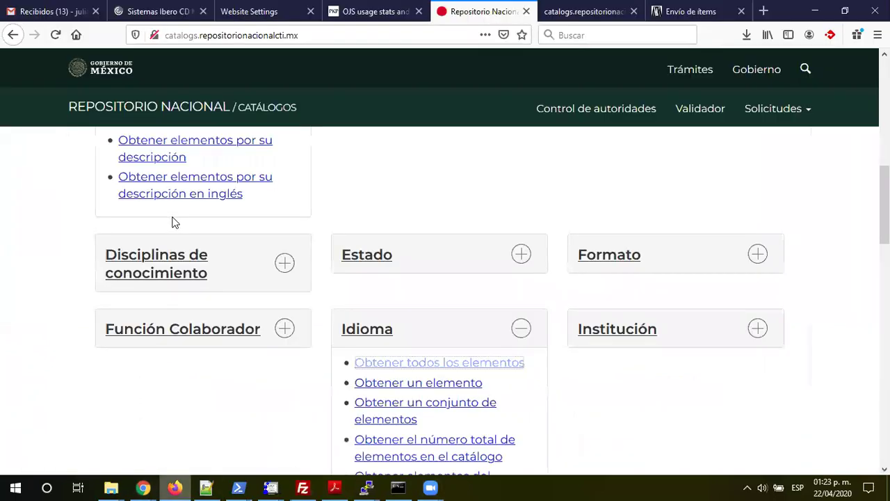
Step: Check the REST addresses of the Áreas de conocimiento single-element and total-count links
{"action": "scroll", "coordinate": [176, 240], "scroll_direction": "up", "scroll_amount": 10}
{"action": "scroll", "coordinate": [176, 251], "scroll_direction": "down", "scroll_amount": 8}
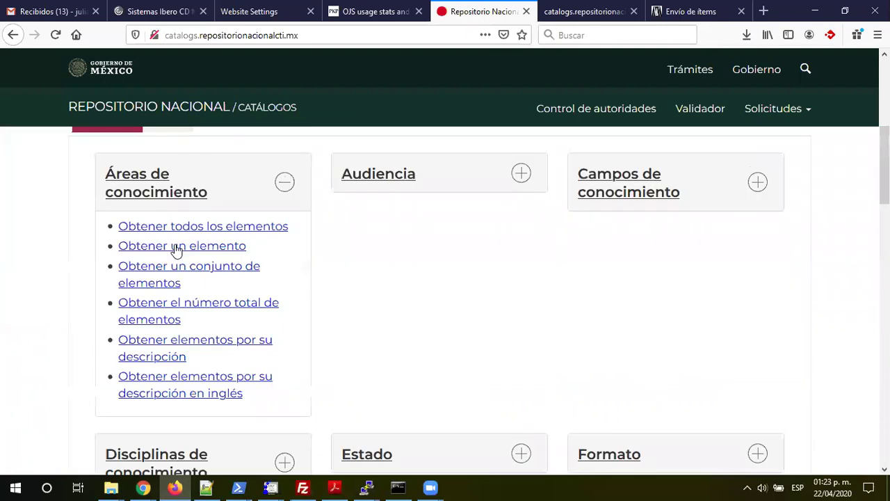
{"action": "left_click", "coordinate": [176, 250]}
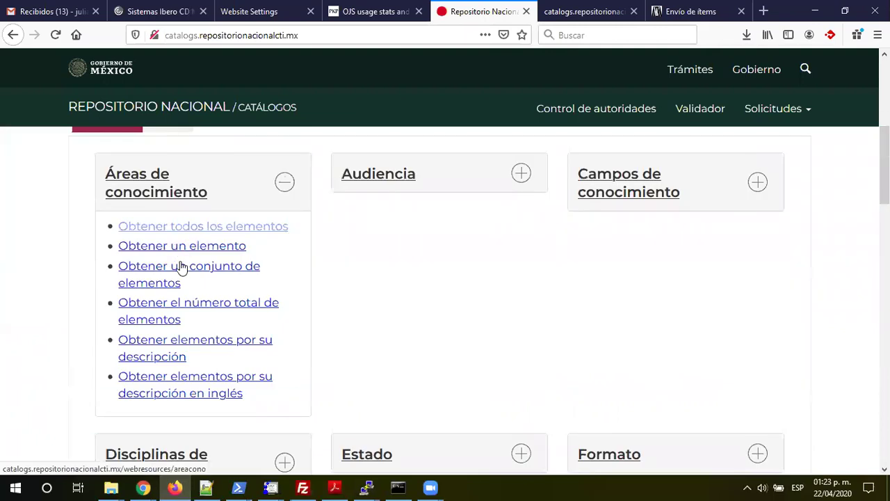
{"action": "left_click", "coordinate": [190, 309]}
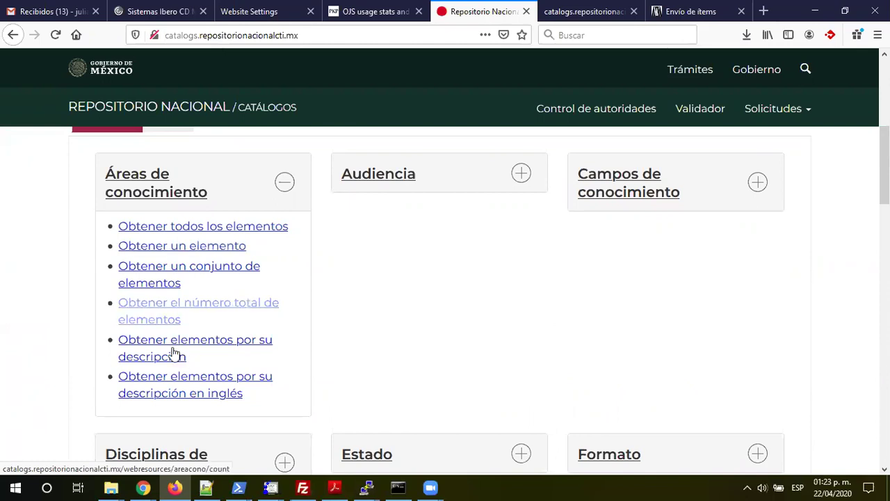
{"action": "key", "text": "Tab"}
{"action": "key", "text": "Tab"}
{"action": "key", "text": "shift+Tab"}
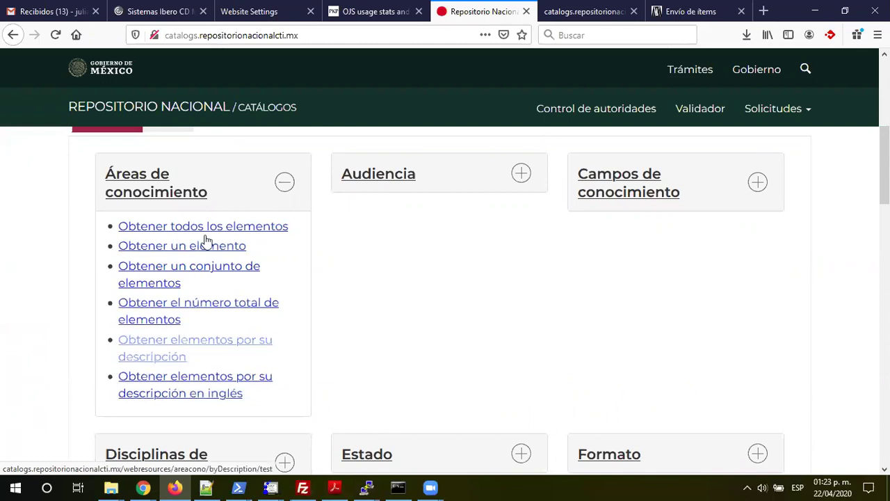
{"action": "key", "text": "shift+Tab"}
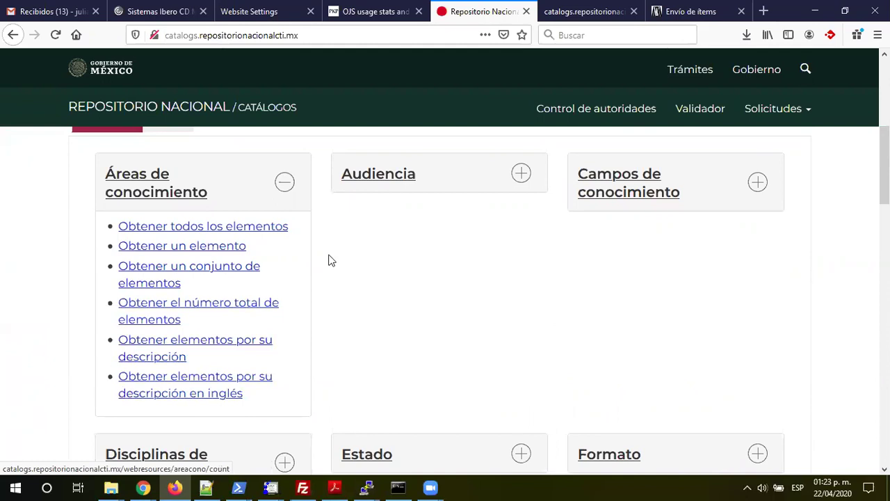
{"action": "left_click", "coordinate": [503, 293]}
Step: Scroll the Catálogos page back up and select its address for editing
{"action": "scroll", "coordinate": [504, 293], "scroll_direction": "down", "scroll_amount": 20}
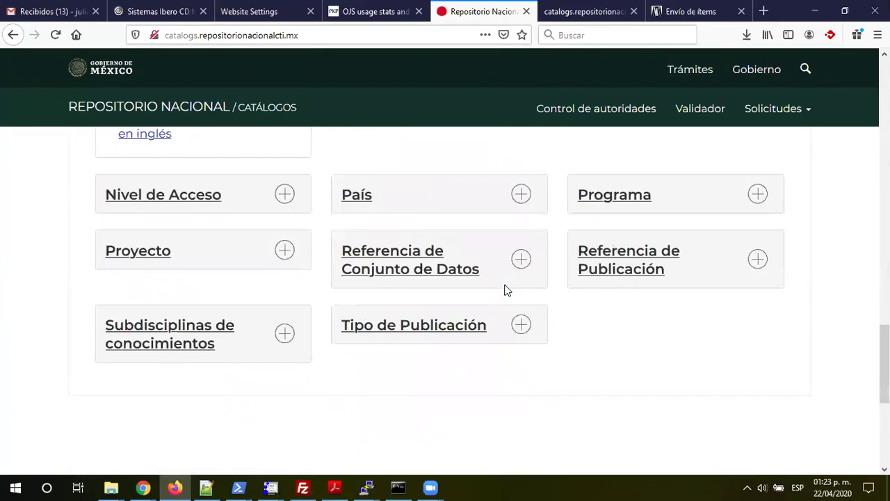
{"action": "scroll", "coordinate": [506, 289], "scroll_direction": "up", "scroll_amount": 1}
{"action": "scroll", "coordinate": [355, 97], "scroll_direction": "up", "scroll_amount": 15}
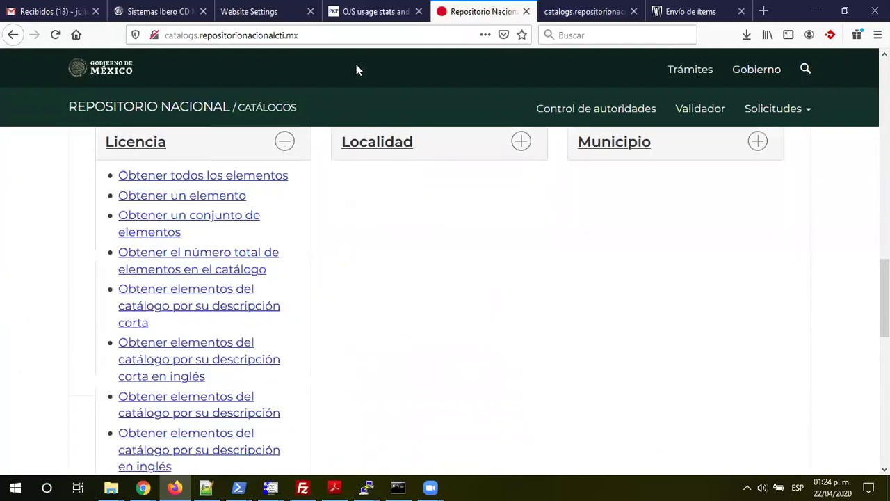
{"action": "left_click", "coordinate": [378, 35]}
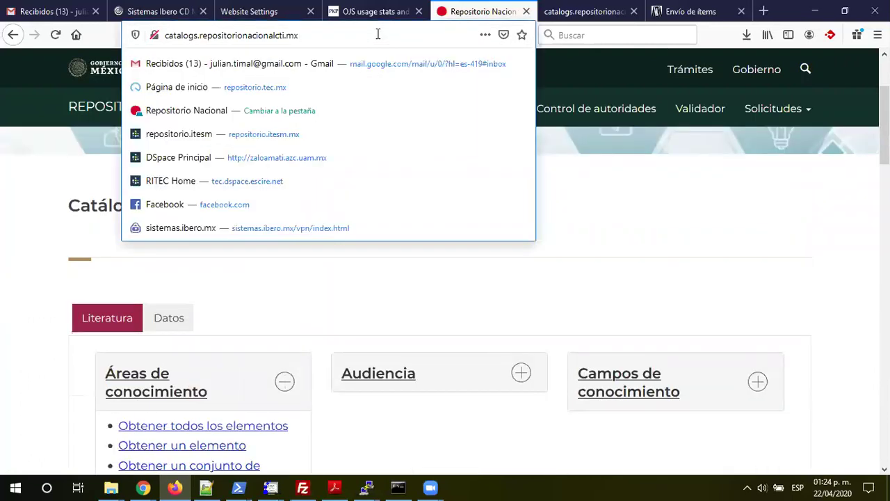
Step: Recall the persona byNombreCompleto lookup URL and run it with another researcher's full name
{"action": "type", "text": "/"}
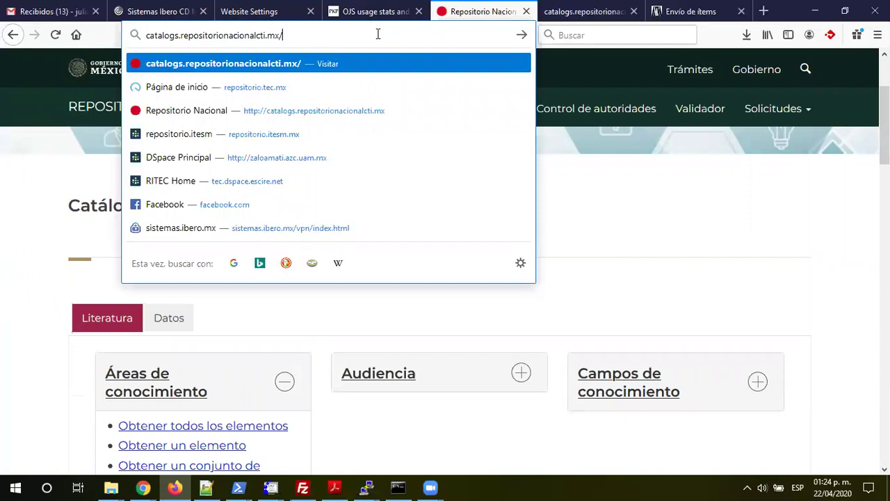
{"action": "key", "text": "Down"}
{"action": "key", "text": "Down"}
{"action": "key", "text": "Down"}
{"action": "key", "text": "Down"}
{"action": "key", "text": "Down"}
{"action": "key", "text": "Down"}
{"action": "key", "text": "Down"}
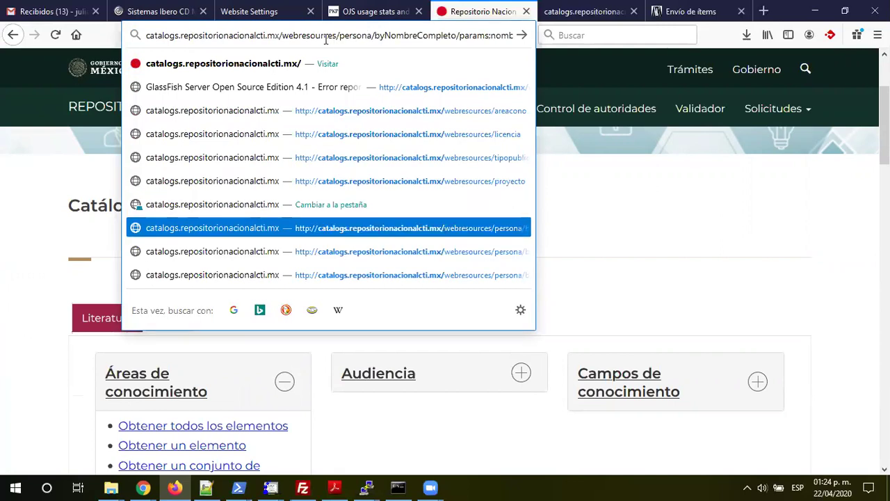
{"action": "left_click_drag", "start_coordinate": [505, 36], "coordinate": [501, 97]}
{"action": "left_click", "coordinate": [471, 38]}
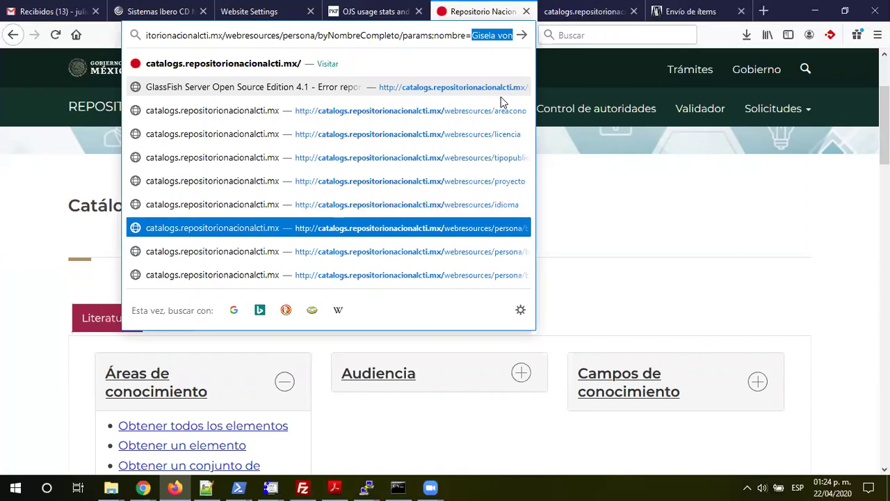
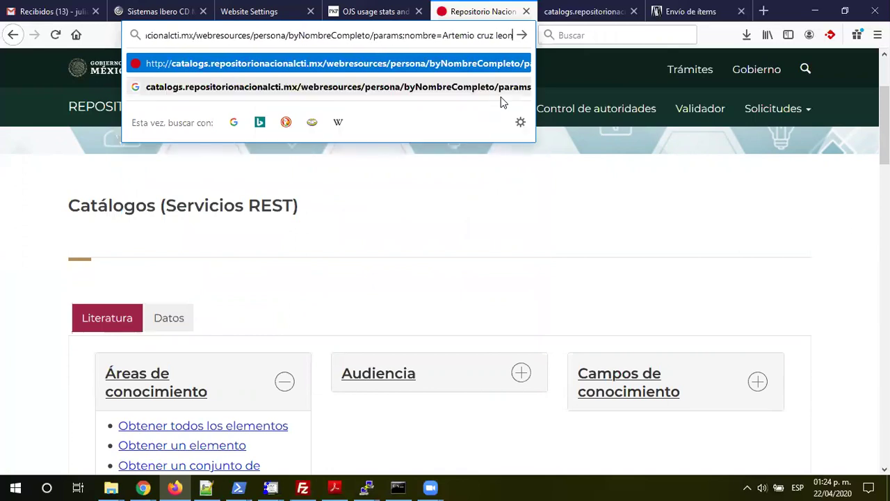
{"action": "key", "text": "Return"}
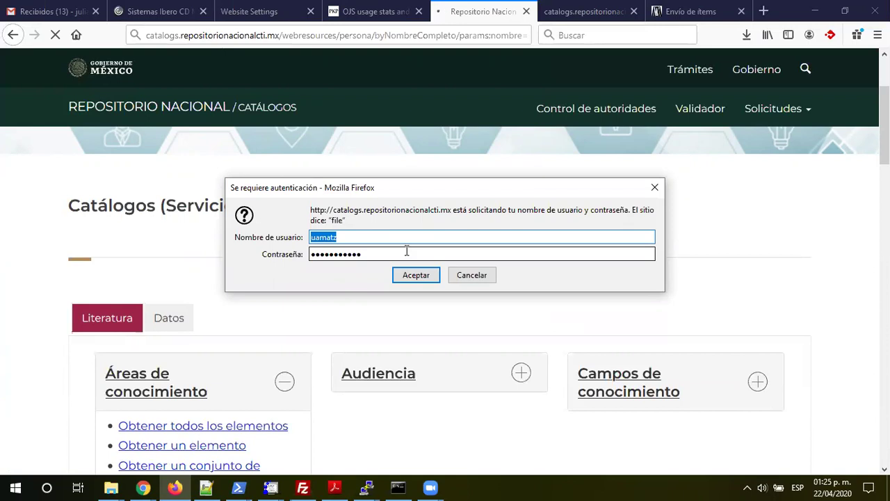
Step: Sign in to the catalog service to load the JSON response, then inspect the request address
{"action": "left_click", "coordinate": [411, 276]}
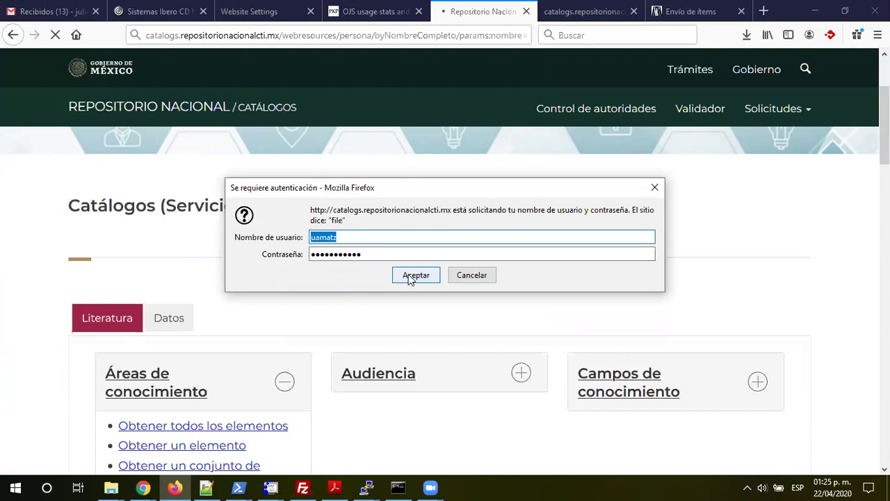
{"action": "left_click", "coordinate": [408, 274]}
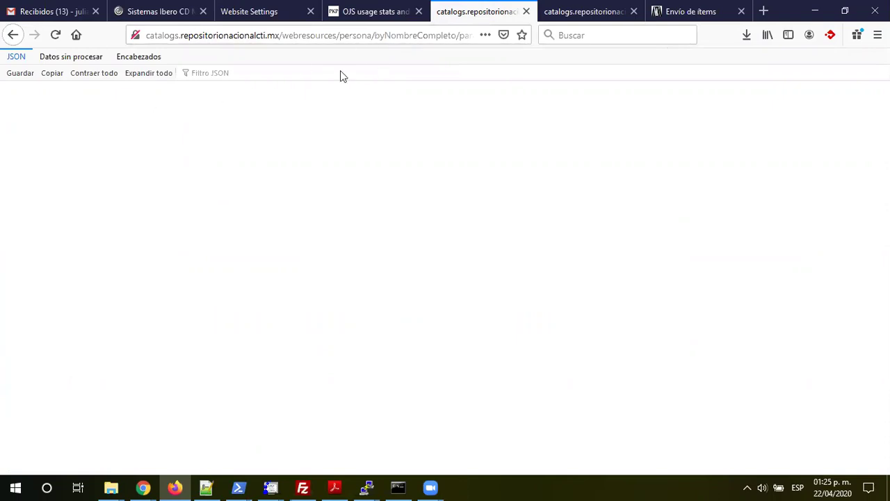
{"action": "left_click", "coordinate": [374, 41]}
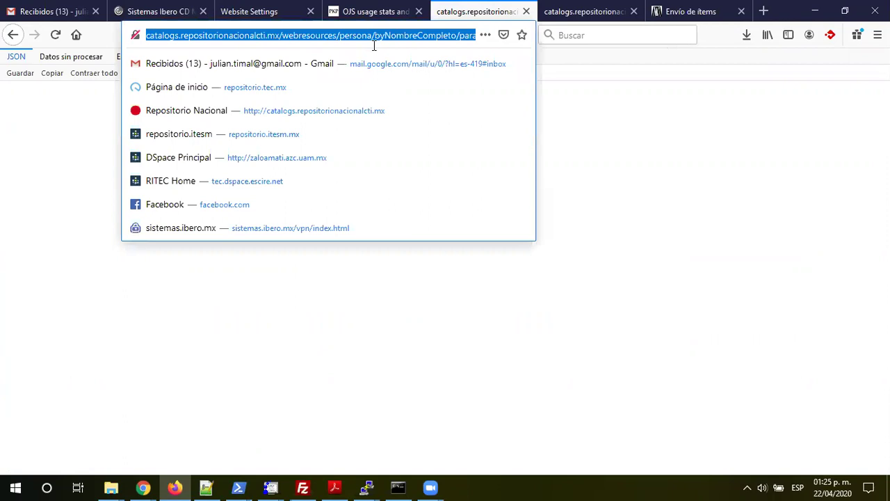
{"action": "key", "text": "End"}
{"action": "key", "text": "Home"}
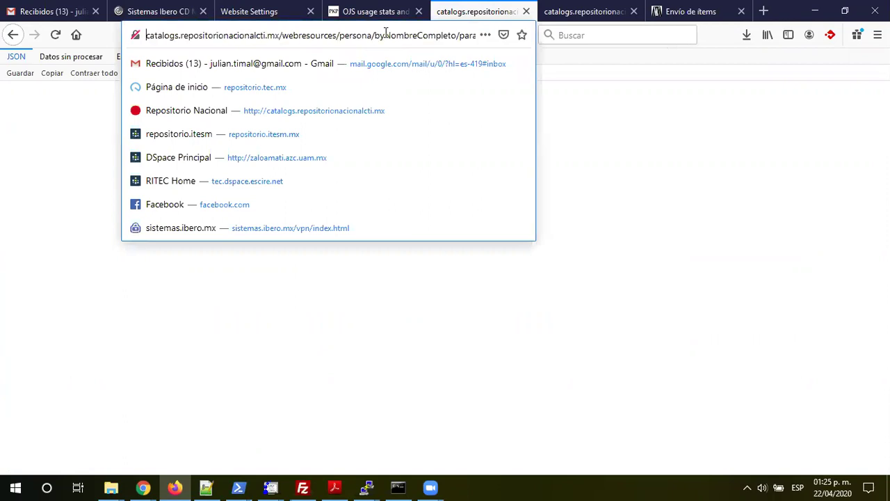
Step: Delete the extra surname letter in the byNombreCompleto URL and rerun it to get the CVU record
{"action": "key", "text": "Return"}
{"action": "left_click", "coordinate": [492, 31]}
{"action": "left_click_drag", "start_coordinate": [387, 35], "coordinate": [479, 35]}
{"action": "left_click", "coordinate": [485, 34]}
{"action": "left_click", "coordinate": [471, 34]}
{"action": "key", "text": "Right"}
{"action": "key", "text": "Right"}
{"action": "key", "text": "Right"}
{"action": "key", "text": "Right"}
{"action": "key", "text": "Right"}
{"action": "key", "text": "Right"}
{"action": "key", "text": "Right"}
{"action": "key", "text": "Right"}
{"action": "key", "text": "Right"}
{"action": "key", "text": "Right"}
{"action": "key", "text": "Right"}
{"action": "key", "text": "Right"}
{"action": "key", "text": "Right"}
{"action": "key", "text": "Right"}
{"action": "key", "text": "Right"}
{"action": "key", "text": "Right"}
{"action": "key", "text": "Right"}
{"action": "key", "text": "Right"}
{"action": "key", "text": "Right"}
{"action": "key", "text": "Right"}
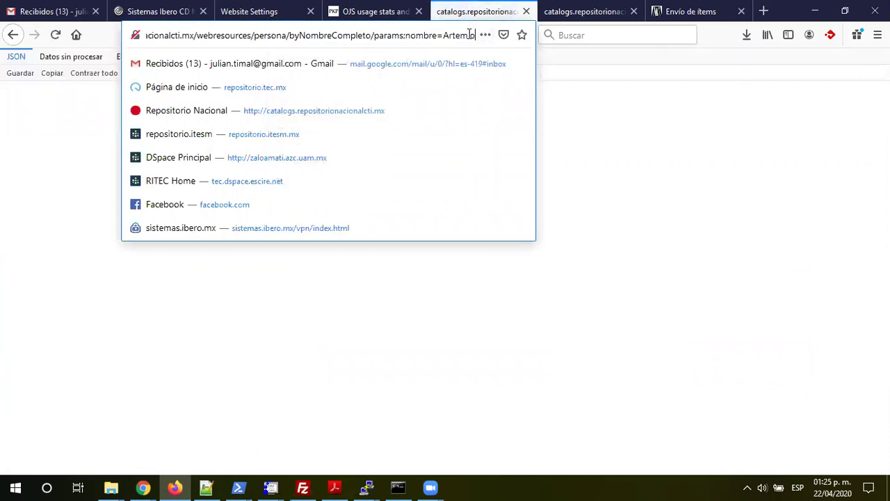
{"action": "key", "text": "BackSpace"}
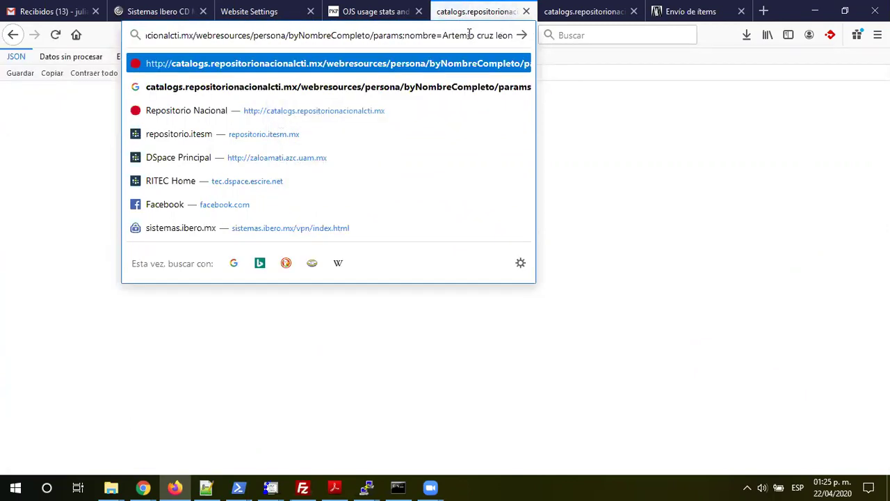
{"action": "key", "text": "Return"}
{"action": "left_click", "coordinate": [469, 34]}
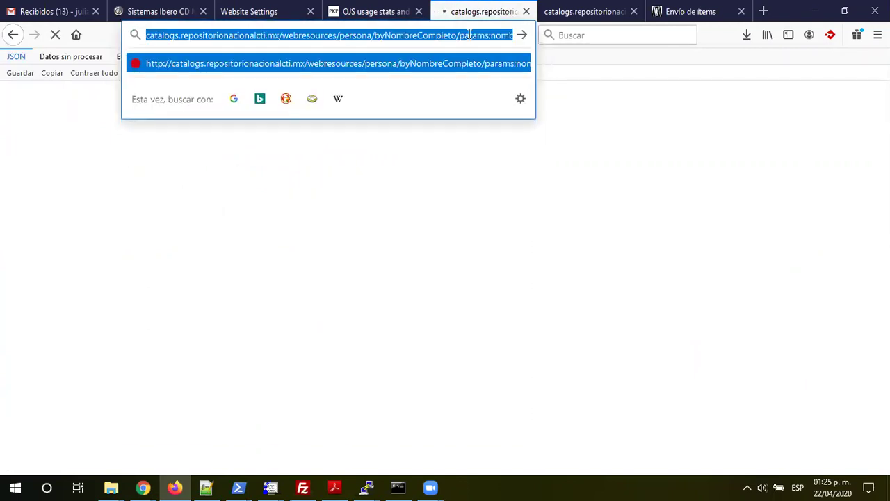
{"action": "left_click", "coordinate": [787, 167]}
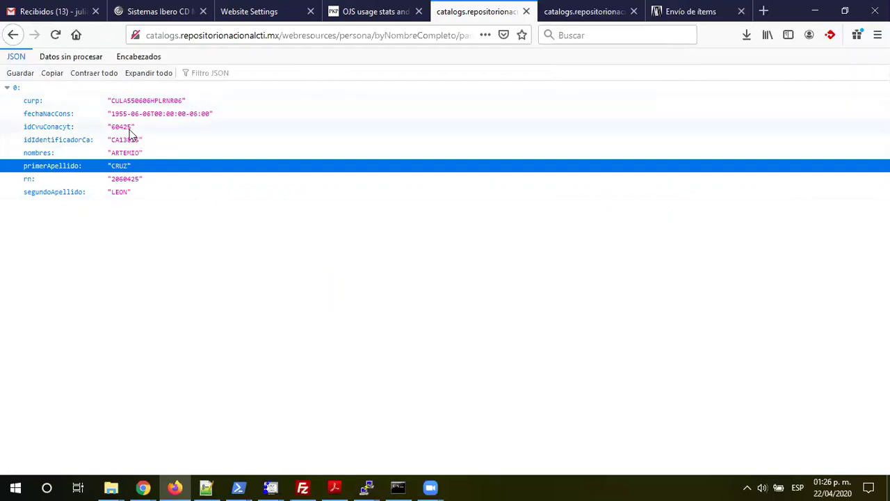
{"action": "left_click_drag", "start_coordinate": [24, 127], "coordinate": [73, 135]}
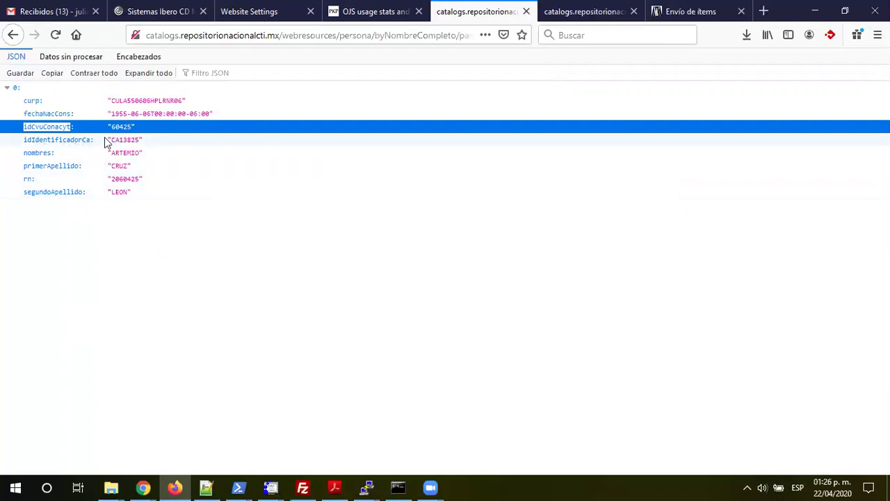
{"action": "left_click_drag", "start_coordinate": [110, 138], "coordinate": [139, 139]}
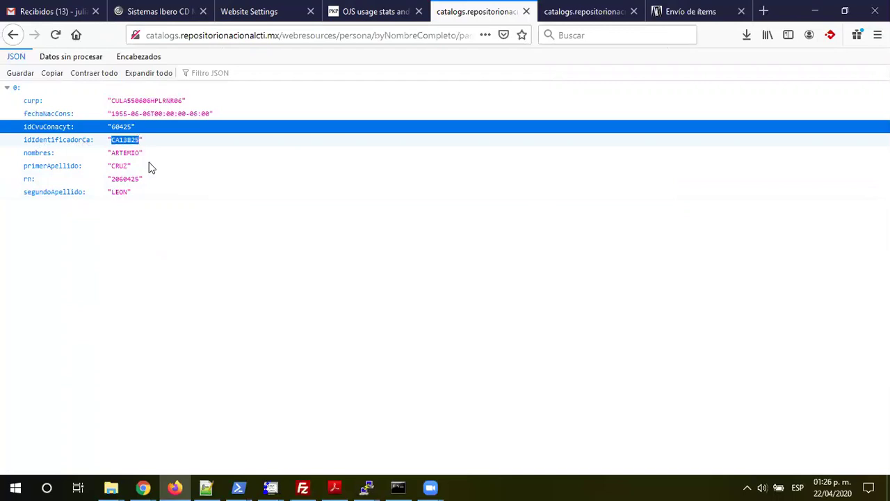
{"action": "key", "text": "Down"}
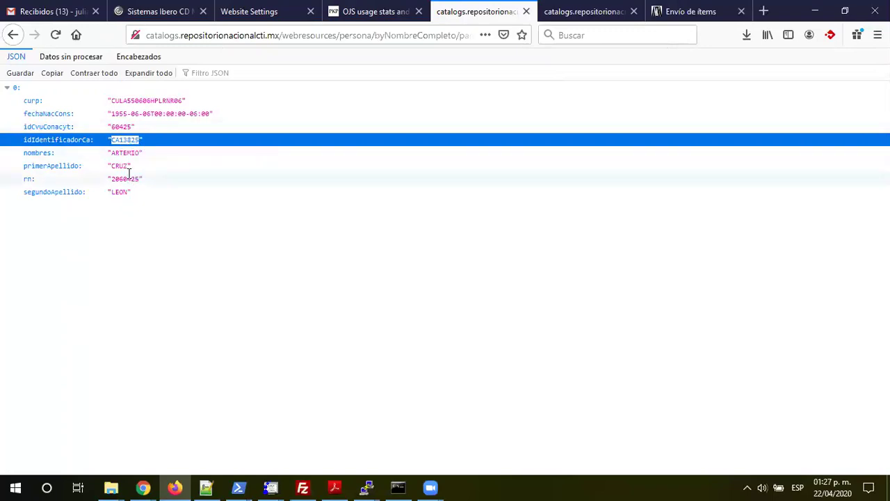
{"action": "double_click", "coordinate": [131, 126]}
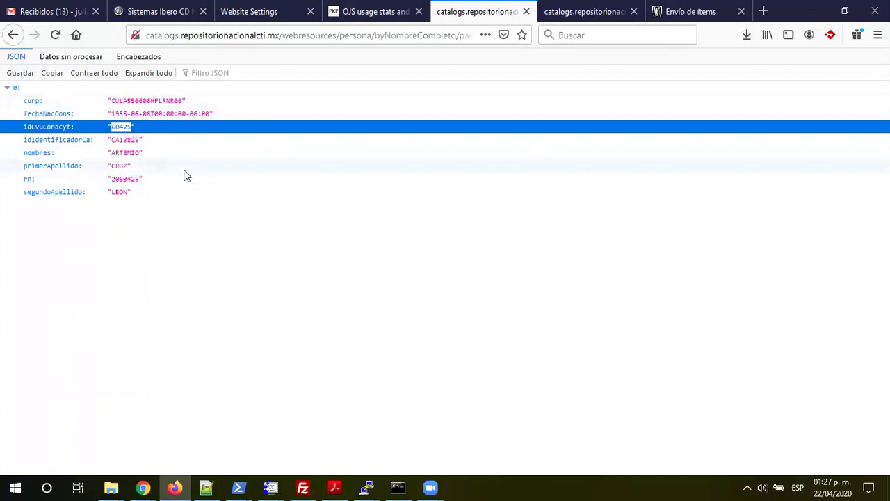
{"action": "left_click", "coordinate": [323, 38]}
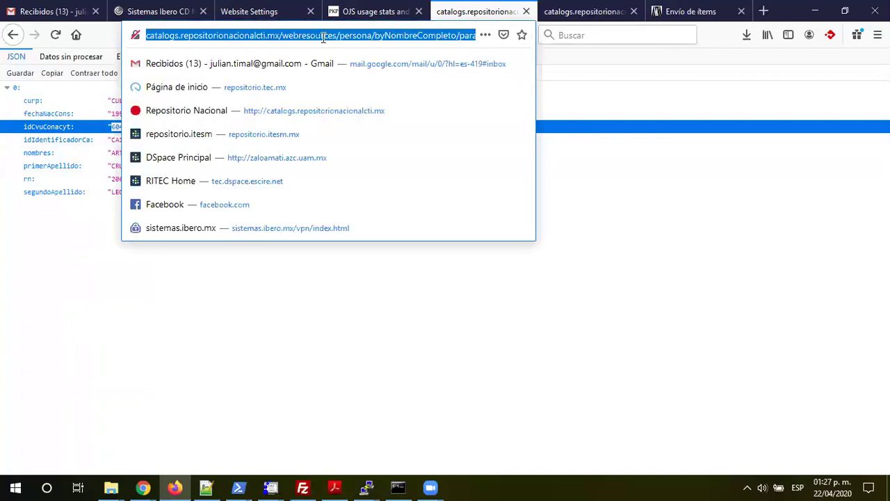
Step: Compare the language catalog and person lookup JSON, marking the person record's rn field
{"action": "key", "text": "End"}
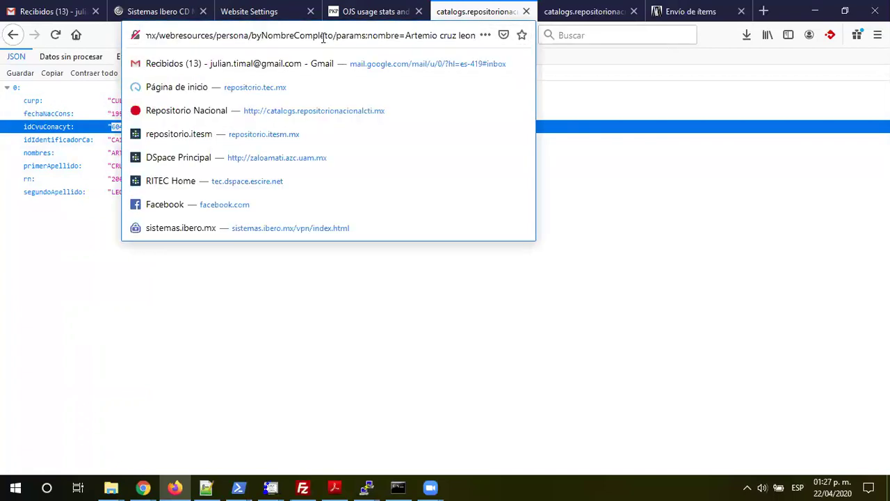
{"action": "left_click", "coordinate": [616, 8]}
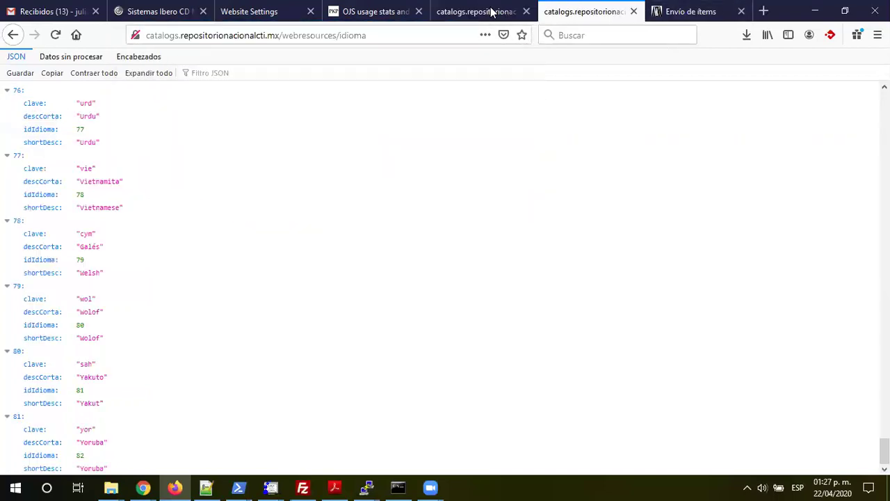
{"action": "left_click", "coordinate": [491, 12]}
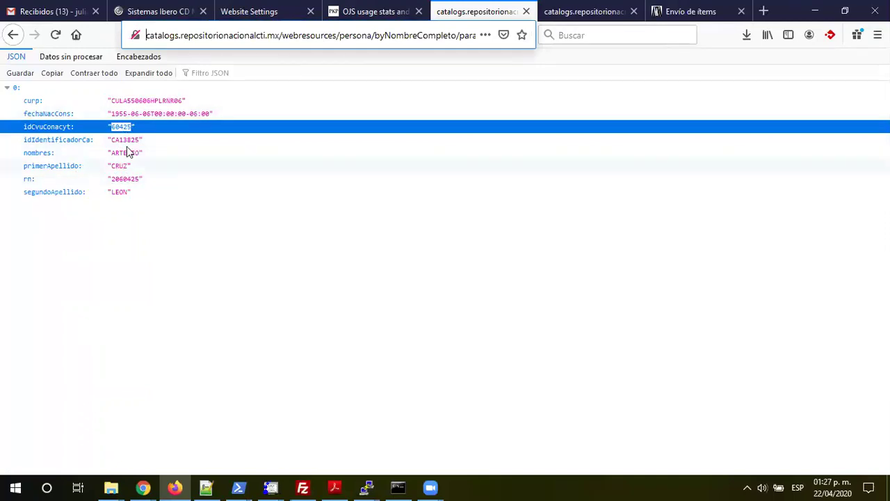
{"action": "left_click", "coordinate": [129, 178]}
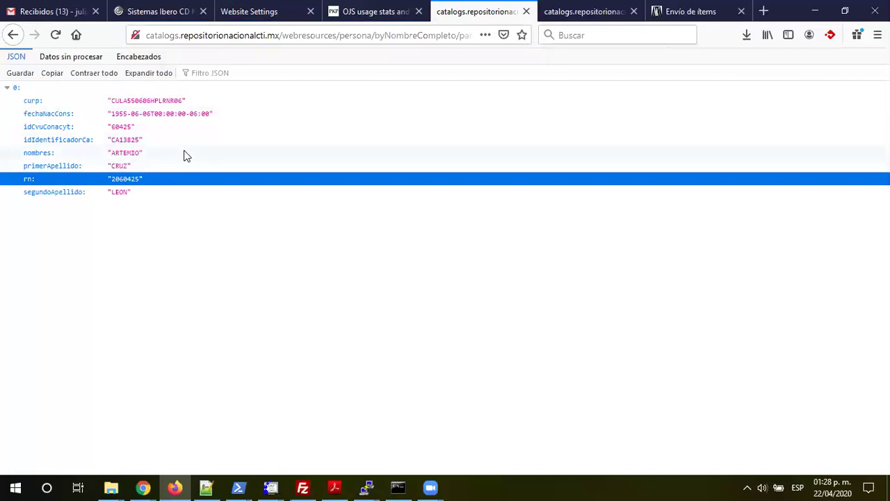
Step: Return to the Prueba describe form's identified-author Apellido field, rechecking both JSON tabs along the way
{"action": "left_click", "coordinate": [691, 14]}
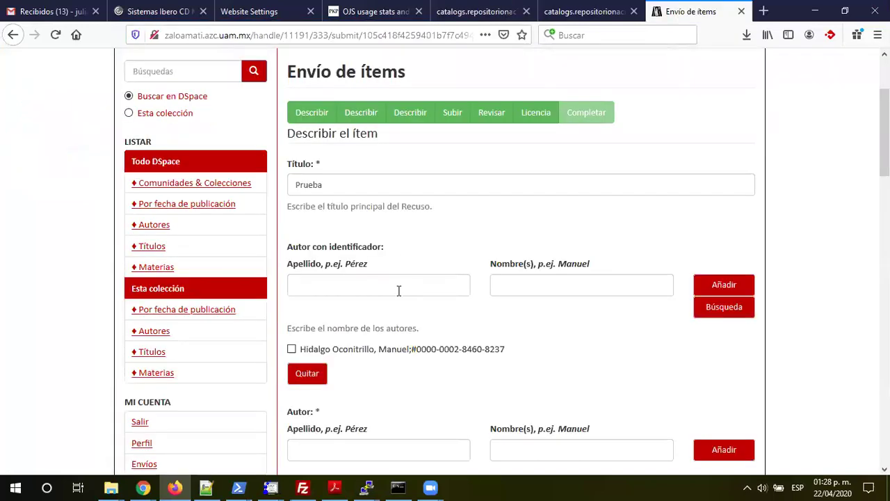
{"action": "left_click", "coordinate": [403, 290]}
{"action": "left_click", "coordinate": [594, 7]}
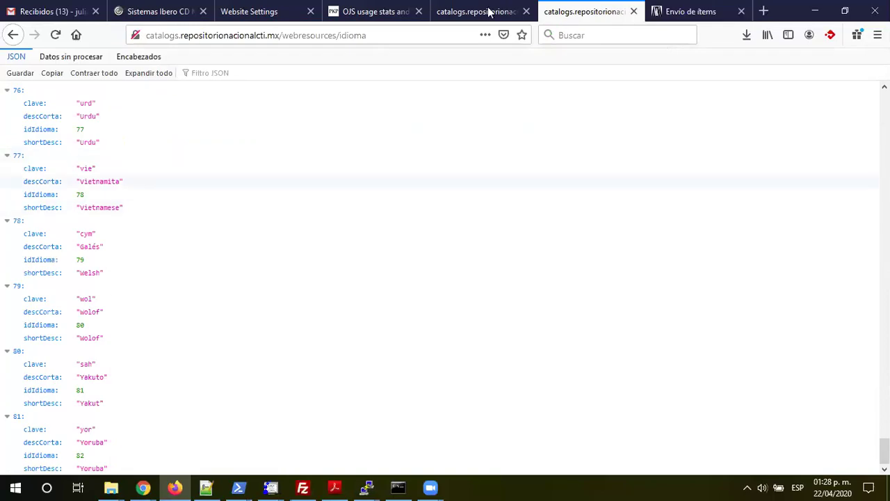
{"action": "left_click", "coordinate": [489, 12]}
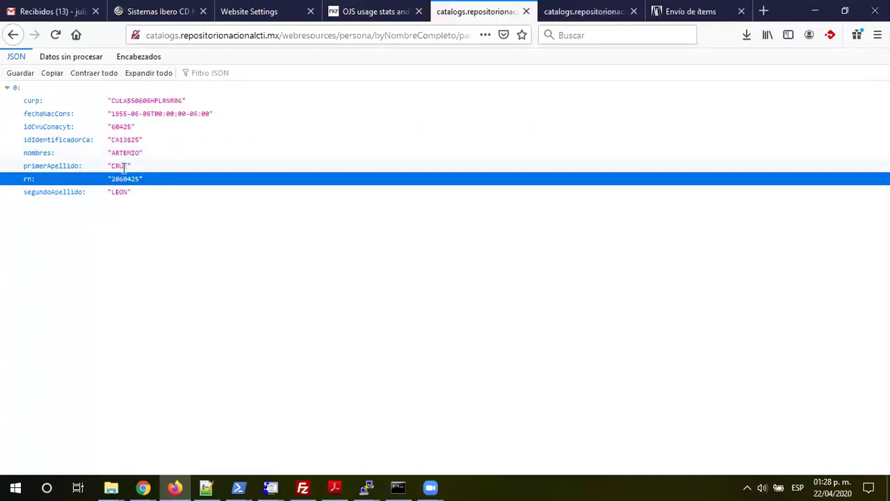
{"action": "left_click", "coordinate": [706, 6]}
{"action": "left_click", "coordinate": [394, 286]}
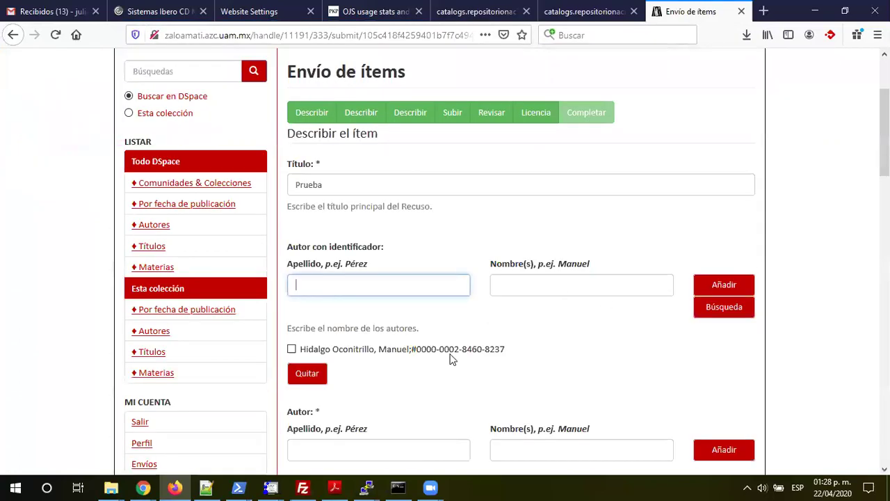
{"action": "left_click_drag", "start_coordinate": [499, 350], "coordinate": [429, 294]}
{"action": "scroll", "coordinate": [430, 293], "scroll_direction": "down", "scroll_amount": 3}
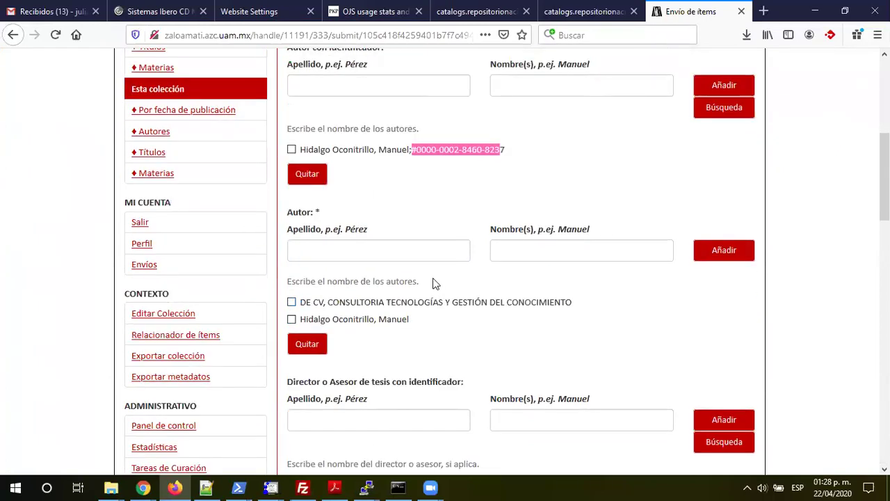
{"action": "scroll", "coordinate": [433, 280], "scroll_direction": "down", "scroll_amount": 2}
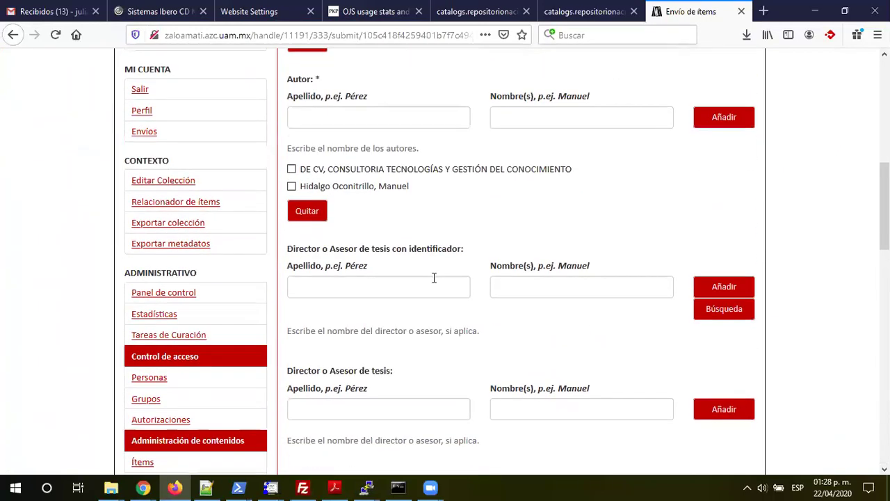
{"action": "scroll", "coordinate": [434, 277], "scroll_direction": "down", "scroll_amount": 2}
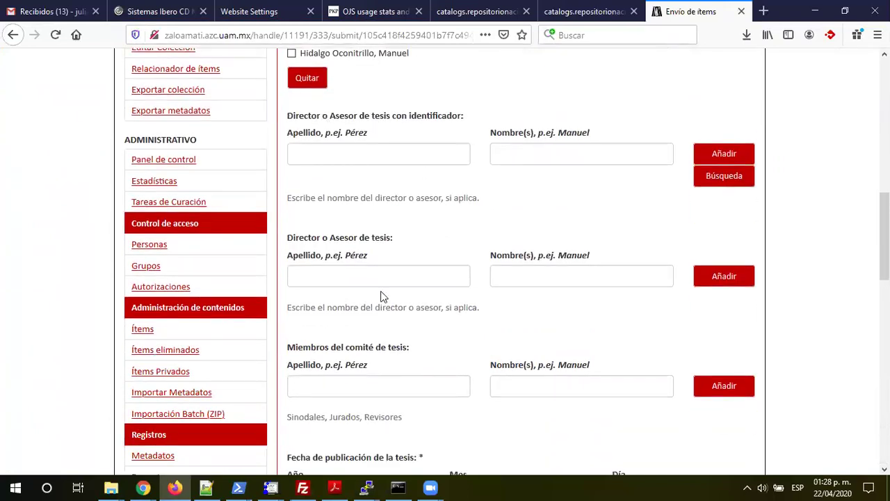
{"action": "scroll", "coordinate": [427, 208], "scroll_direction": "up", "scroll_amount": 4}
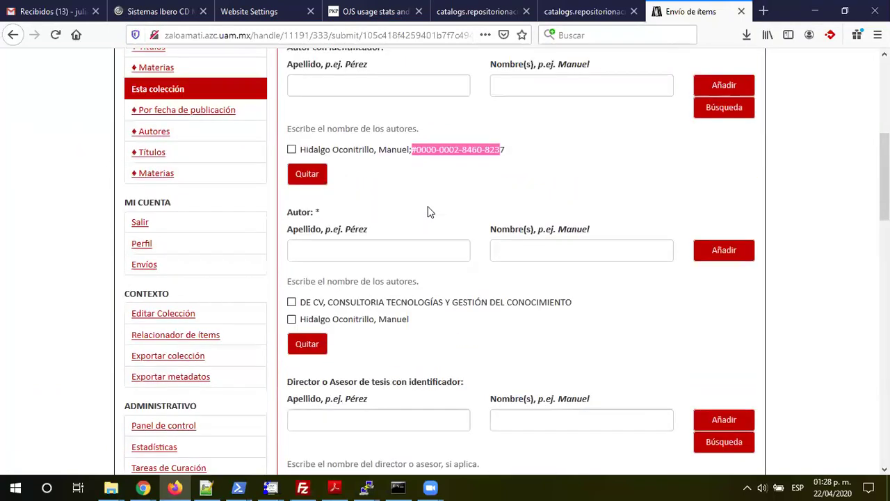
{"action": "scroll", "coordinate": [428, 210], "scroll_direction": "down", "scroll_amount": 4}
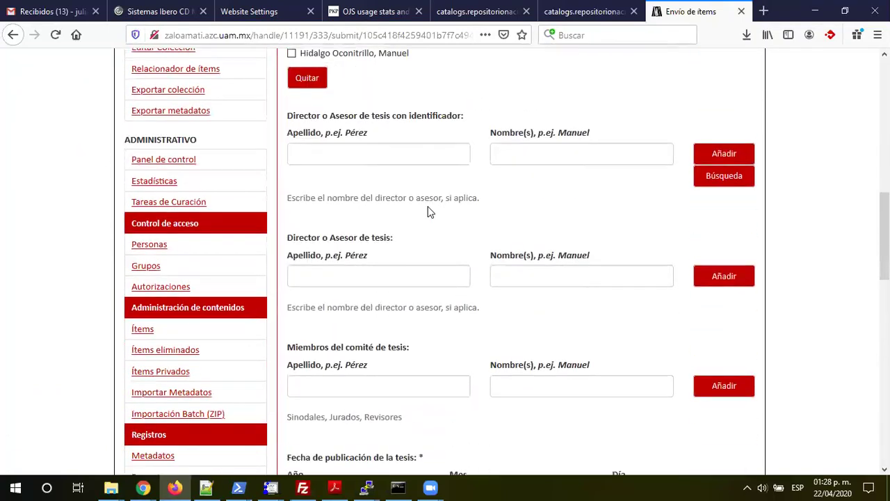
{"action": "scroll", "coordinate": [428, 211], "scroll_direction": "down", "scroll_amount": 4}
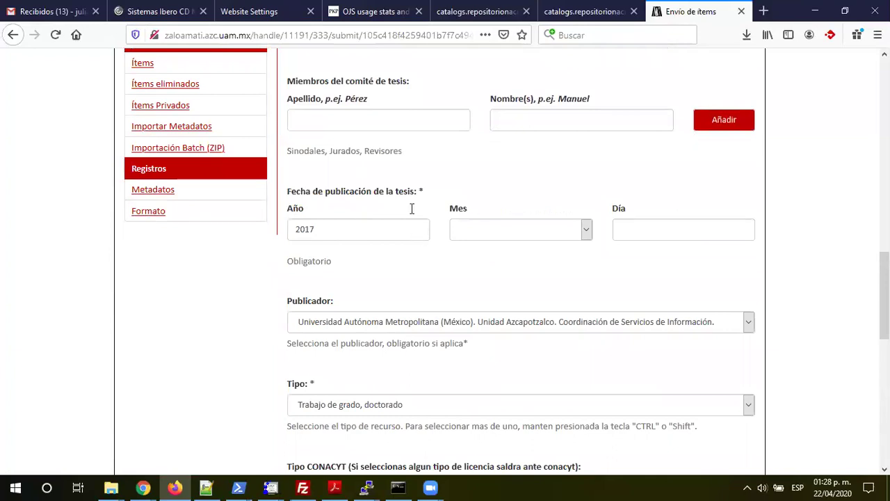
{"action": "scroll", "coordinate": [415, 230], "scroll_direction": "down", "scroll_amount": 3}
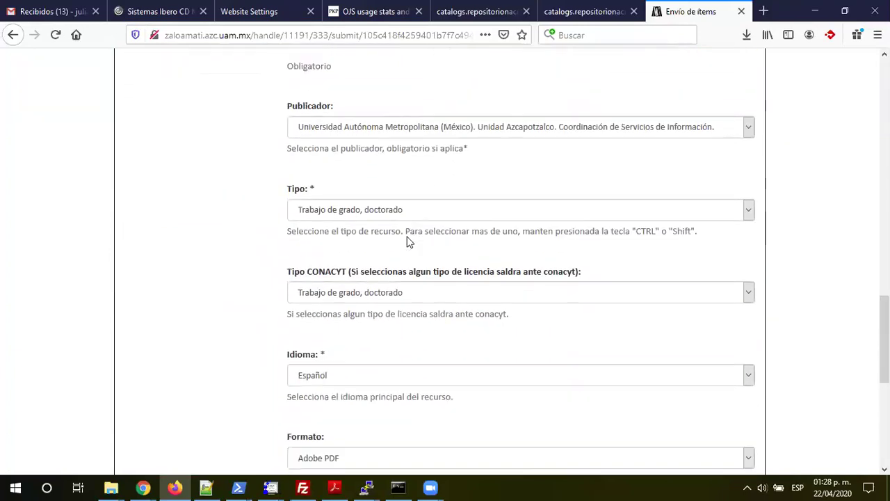
{"action": "scroll", "coordinate": [407, 239], "scroll_direction": "down", "scroll_amount": 3}
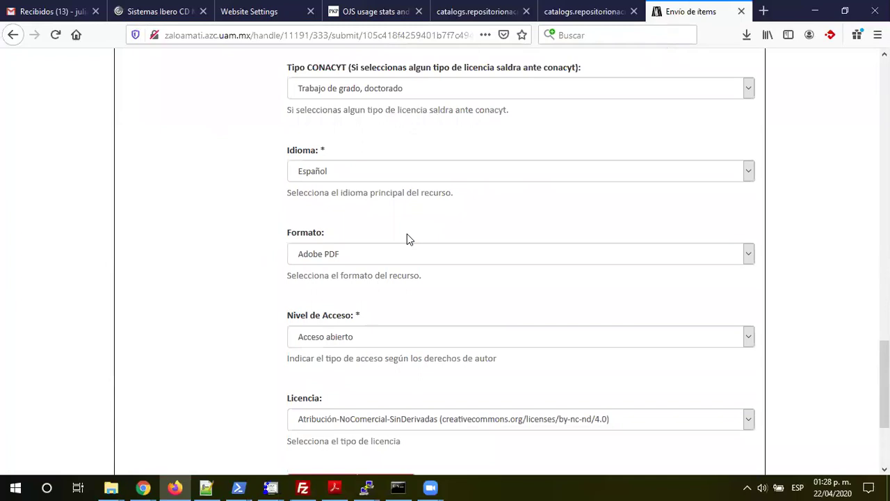
{"action": "scroll", "coordinate": [409, 239], "scroll_direction": "down", "scroll_amount": 1}
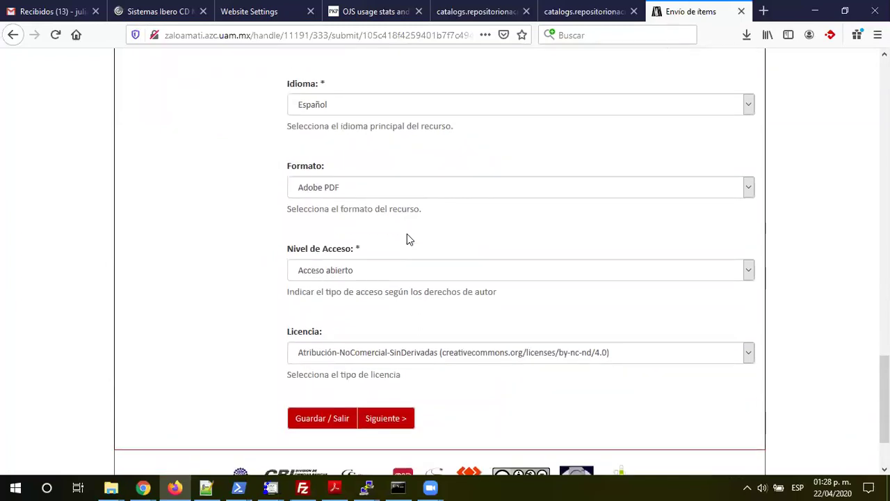
{"action": "left_click", "coordinate": [749, 106]}
{"action": "left_click", "coordinate": [750, 107]}
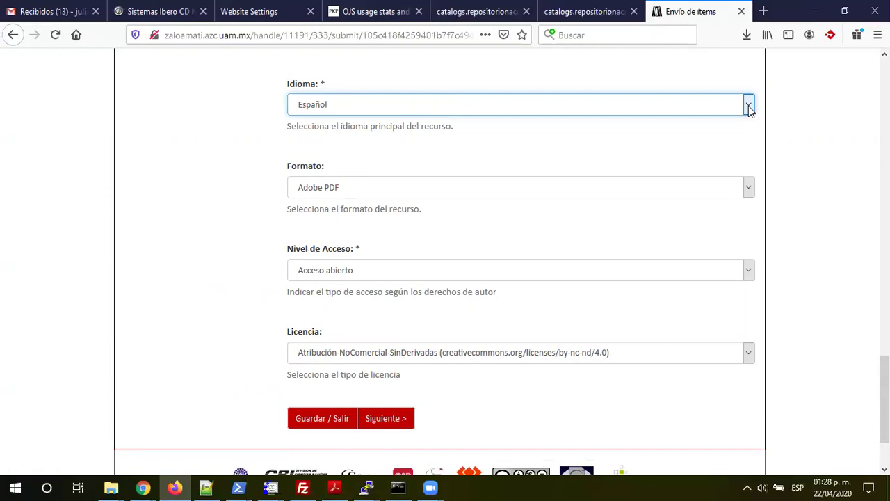
{"action": "left_click", "coordinate": [495, 23]}
{"action": "left_click", "coordinate": [547, 9]}
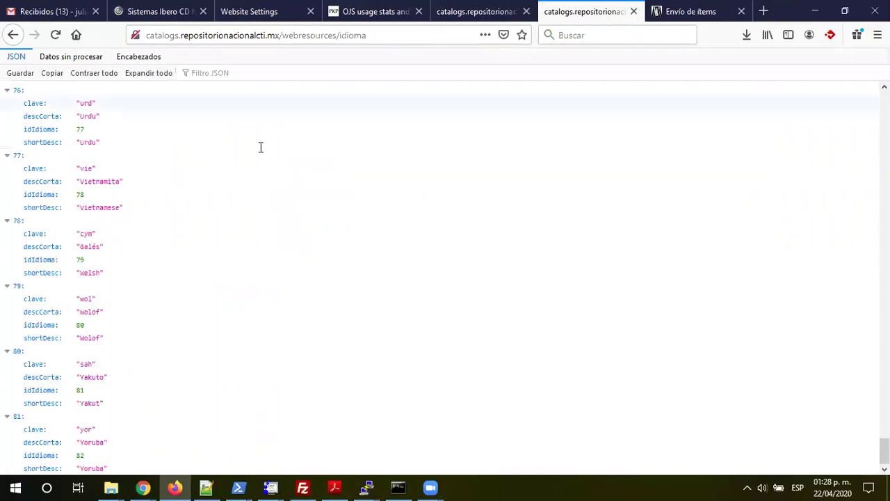
{"action": "left_click", "coordinate": [695, 8]}
{"action": "key", "text": "ctrl+Page_Up"}
{"action": "key", "text": "ctrl+Tab"}
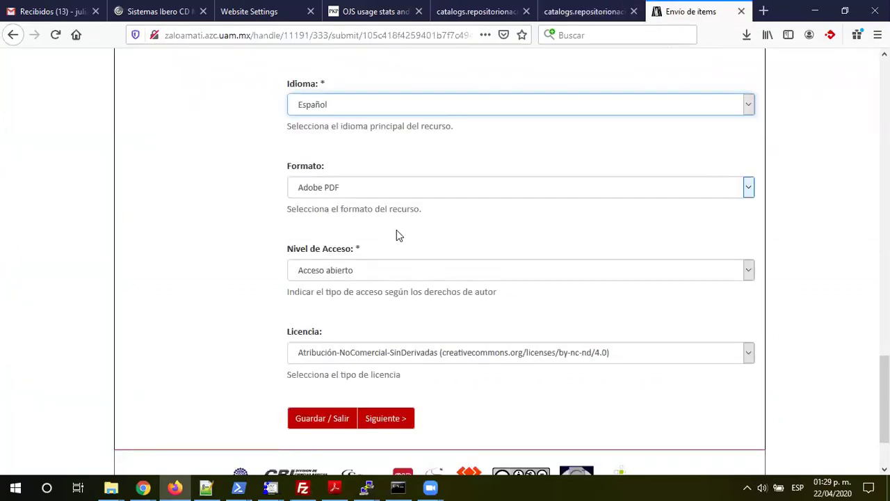
{"action": "left_click", "coordinate": [402, 188]}
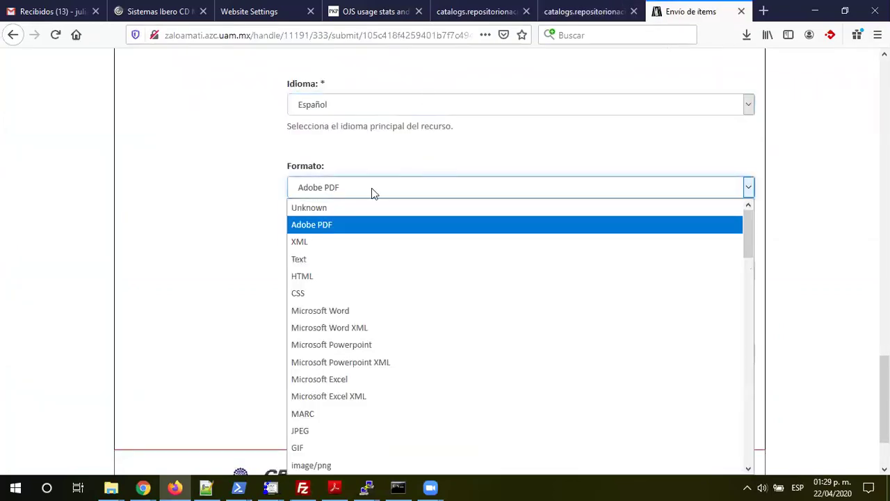
{"action": "left_click", "coordinate": [324, 225]}
{"action": "left_click", "coordinate": [390, 270]}
{"action": "left_click", "coordinate": [403, 353]}
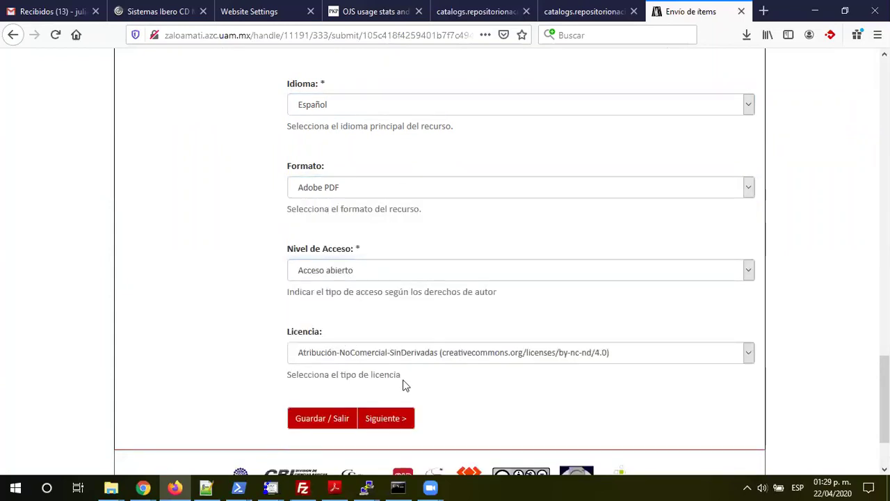
{"action": "left_click", "coordinate": [403, 357]}
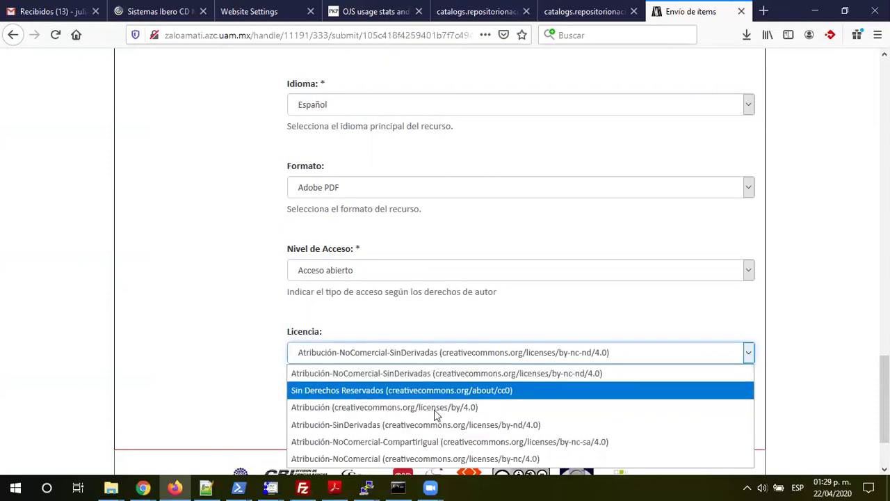
{"action": "left_click", "coordinate": [471, 378]}
{"action": "left_click", "coordinate": [531, 361]}
{"action": "left_click", "coordinate": [530, 304]}
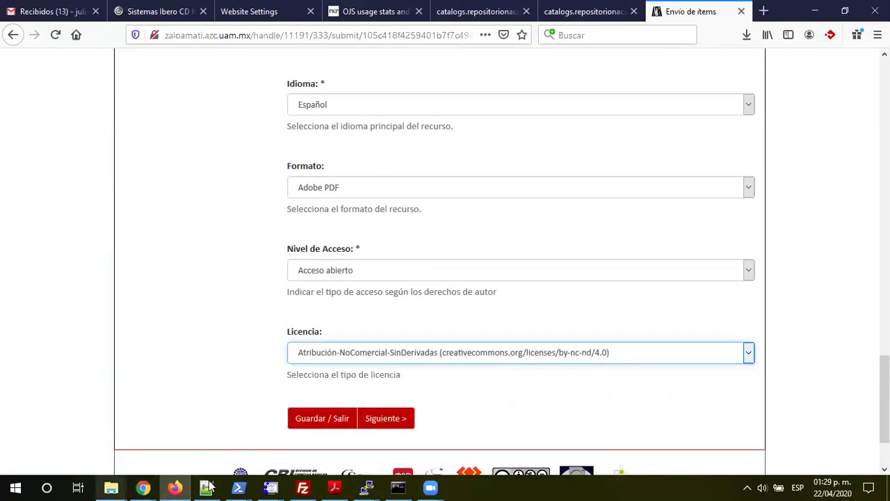
Step: In input-forms.xml, find and select the common_iso_languages value-pairs name on line 558
{"action": "key", "text": "alt+Tab"}
{"action": "left_click", "coordinate": [637, 54]}
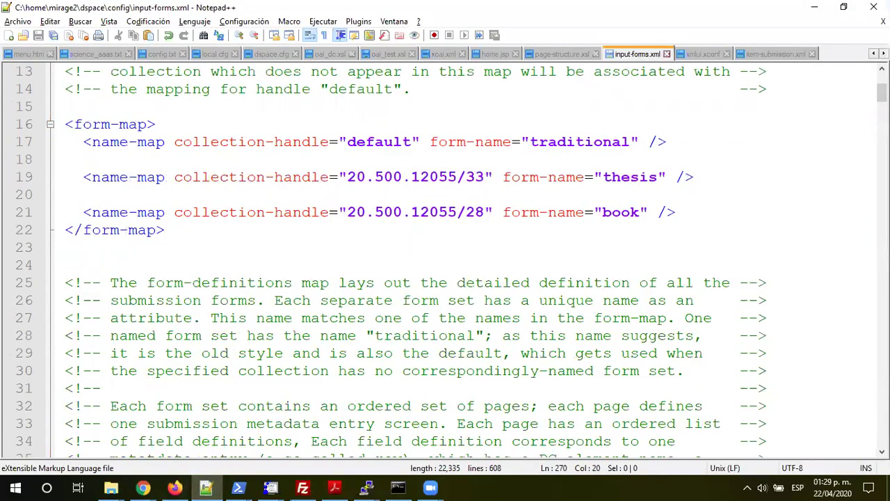
{"action": "scroll", "coordinate": [858, 427], "scroll_direction": "down", "scroll_amount": 20}
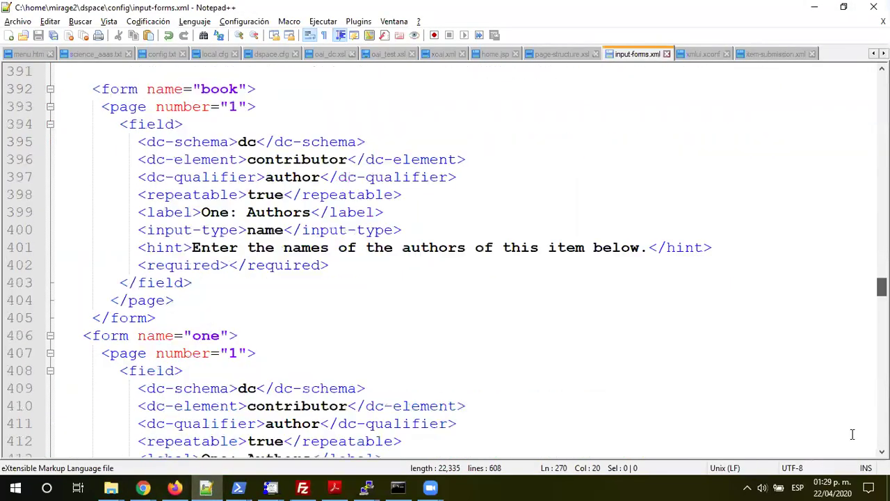
{"action": "scroll", "coordinate": [852, 434], "scroll_direction": "down", "scroll_amount": 20}
{"action": "scroll", "coordinate": [290, 258], "scroll_direction": "up", "scroll_amount": 12}
{"action": "scroll", "coordinate": [296, 229], "scroll_direction": "up", "scroll_amount": 6}
{"action": "scroll", "coordinate": [294, 209], "scroll_direction": "down", "scroll_amount": 5}
{"action": "left_click", "coordinate": [206, 250]}
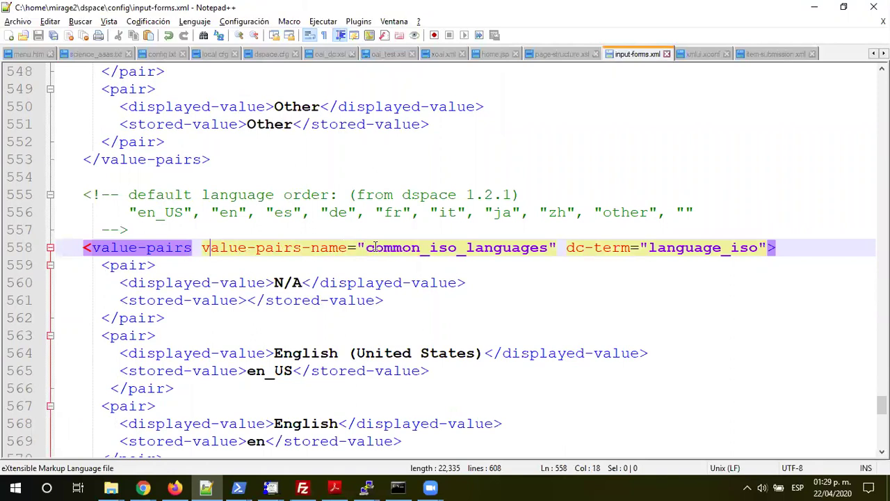
{"action": "left_click_drag", "start_coordinate": [367, 248], "coordinate": [548, 248]}
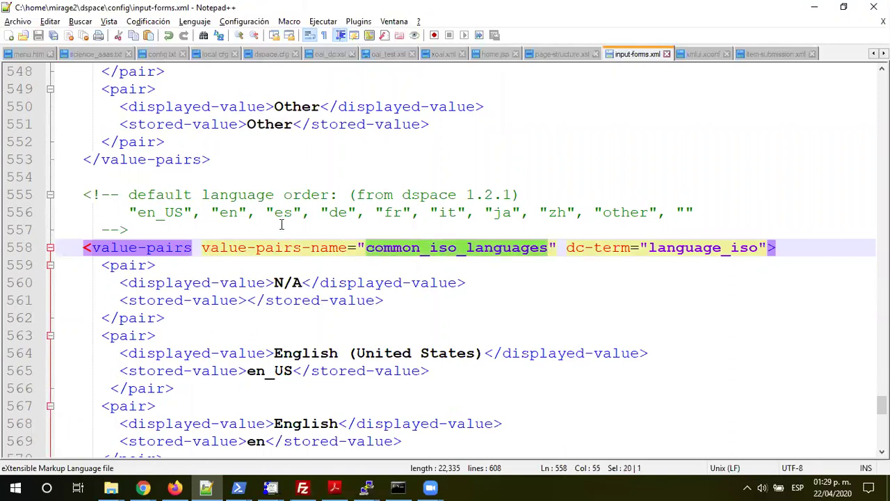
Step: Compare with the common_types list and its Animation value, then reselect common_iso_languages
{"action": "scroll", "coordinate": [298, 210], "scroll_direction": "up", "scroll_amount": 17}
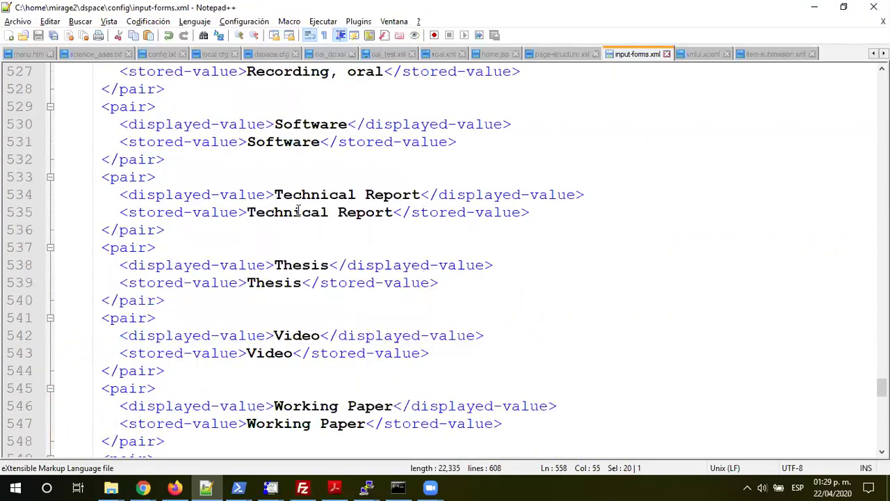
{"action": "scroll", "coordinate": [299, 207], "scroll_direction": "up", "scroll_amount": 15}
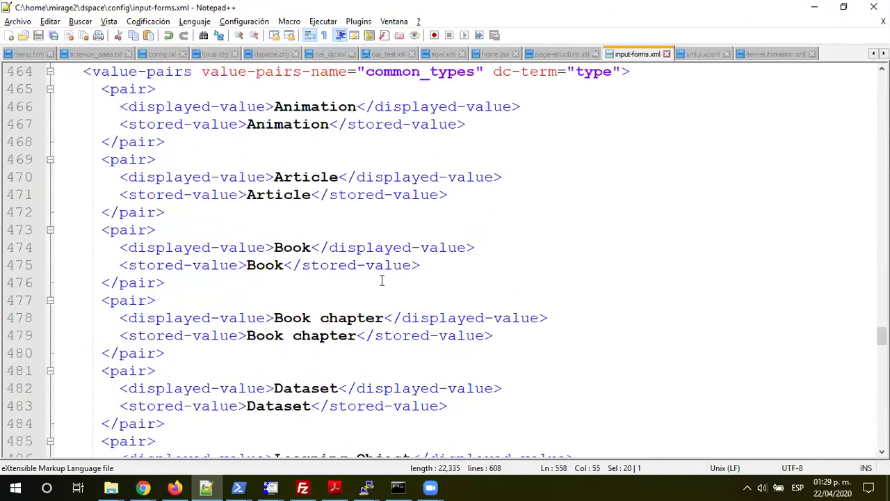
{"action": "left_click_drag", "start_coordinate": [367, 282], "coordinate": [475, 282]}
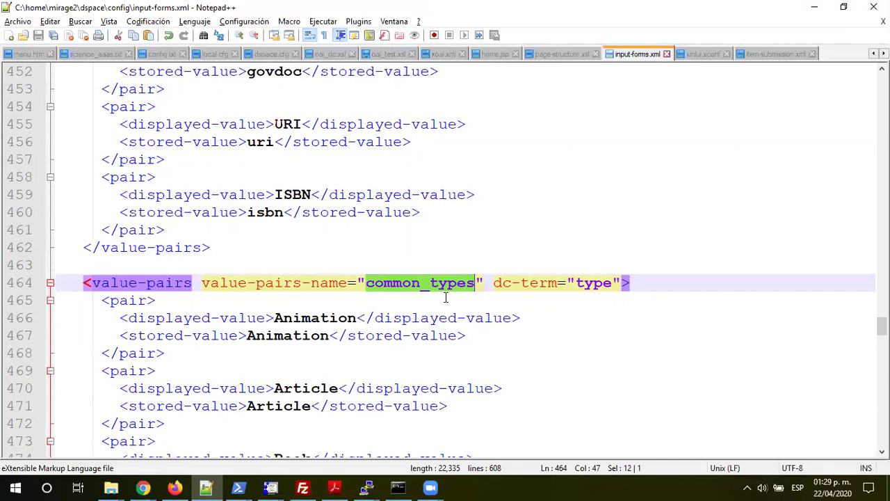
{"action": "scroll", "coordinate": [303, 320], "scroll_direction": "down", "scroll_amount": 2}
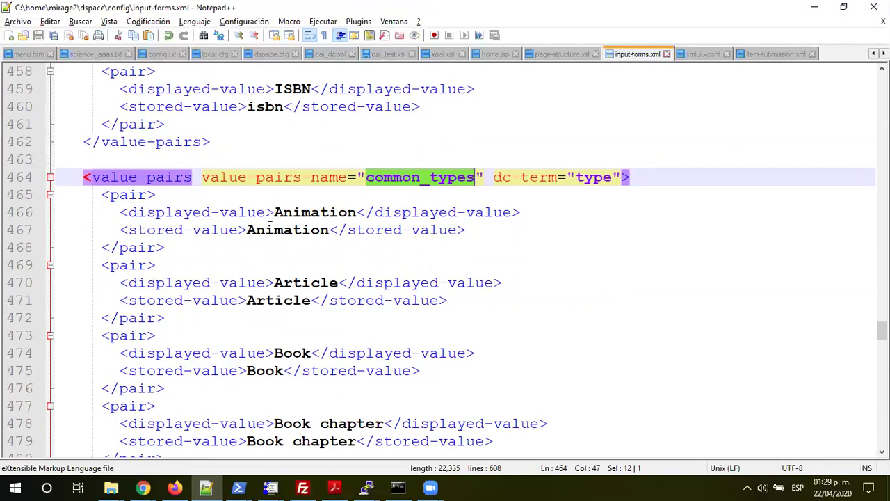
{"action": "left_click_drag", "start_coordinate": [274, 213], "coordinate": [356, 214]}
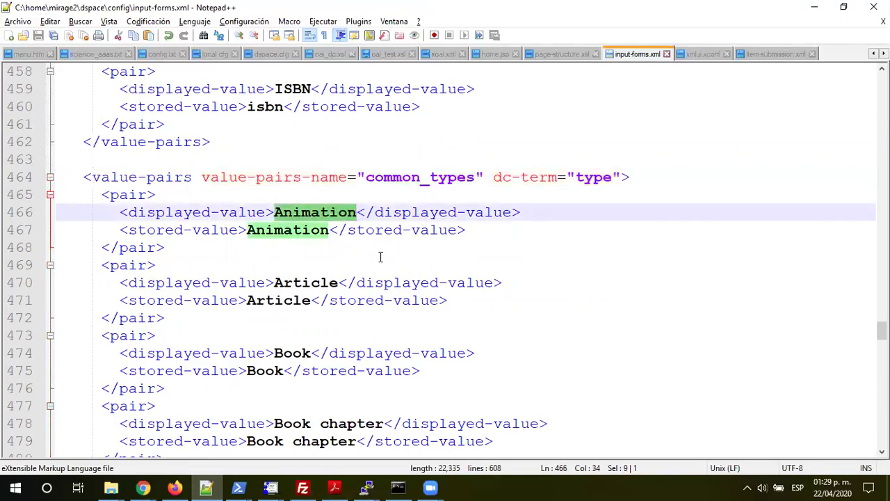
{"action": "scroll", "coordinate": [380, 257], "scroll_direction": "down", "scroll_amount": 20}
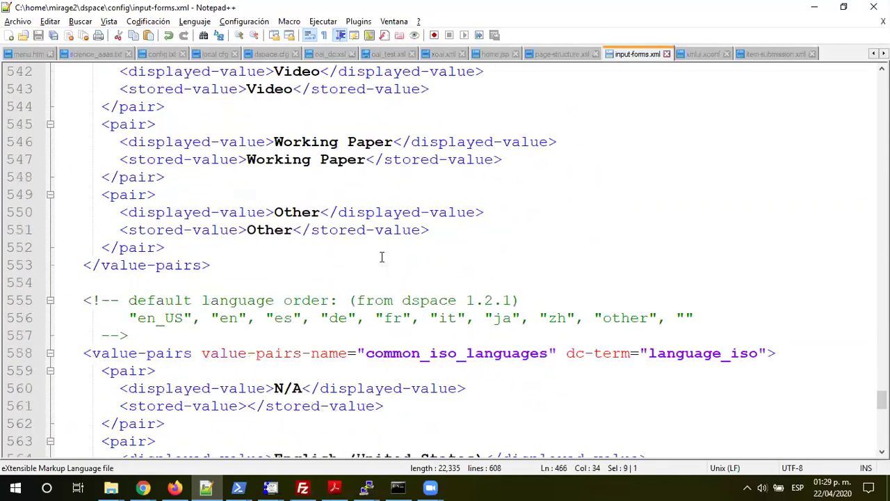
{"action": "scroll", "coordinate": [374, 231], "scroll_direction": "up", "scroll_amount": 2}
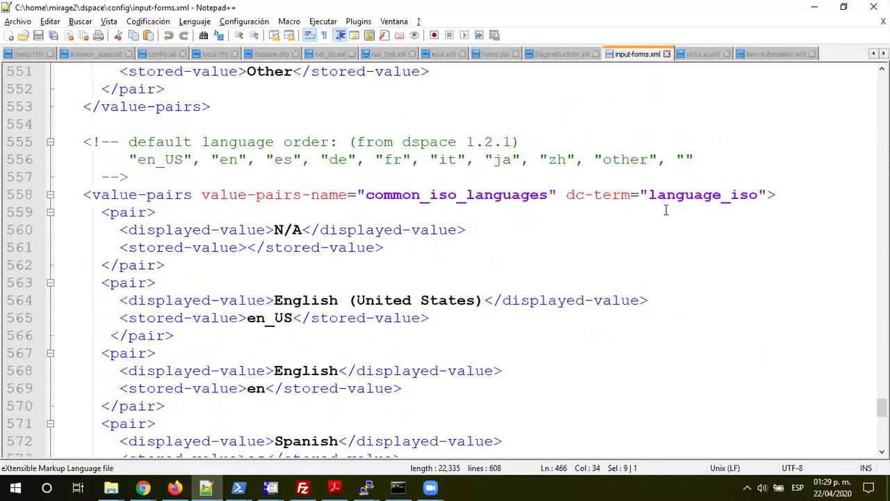
{"action": "left_click_drag", "start_coordinate": [548, 194], "coordinate": [366, 196]}
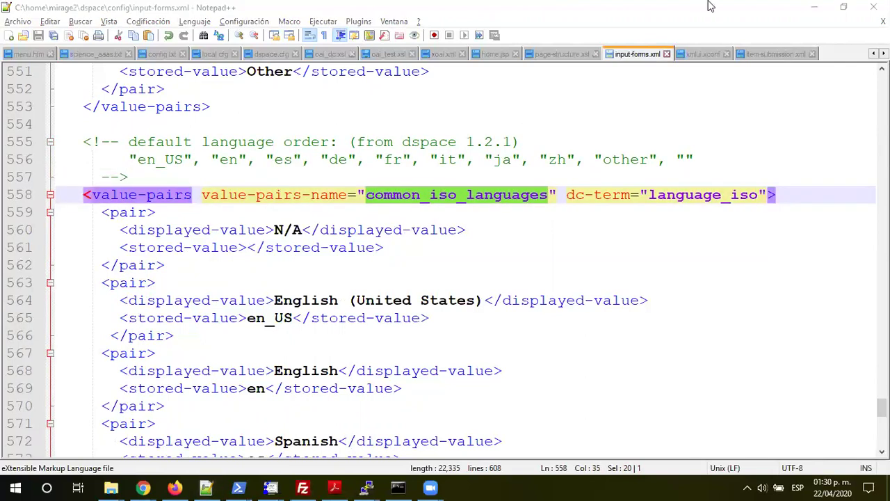
{"action": "key", "text": "alt+Tab"}
Step: Jump to the top of the idioma catalog JSON and select the Albanés description and afr code
{"action": "left_click", "coordinate": [585, 12]}
{"action": "left_click", "coordinate": [487, 11]}
{"action": "key", "text": "ctrl+Tab"}
{"action": "scroll", "coordinate": [301, 180], "scroll_direction": "up", "scroll_amount": 6}
{"action": "scroll", "coordinate": [301, 180], "scroll_direction": "up", "scroll_amount": 10}
{"action": "key", "text": "Home"}
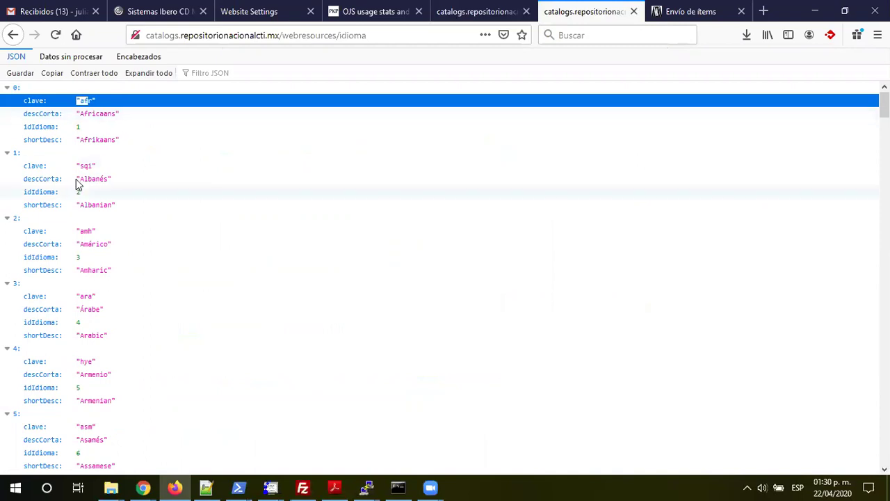
{"action": "left_click_drag", "start_coordinate": [79, 178], "coordinate": [120, 177]}
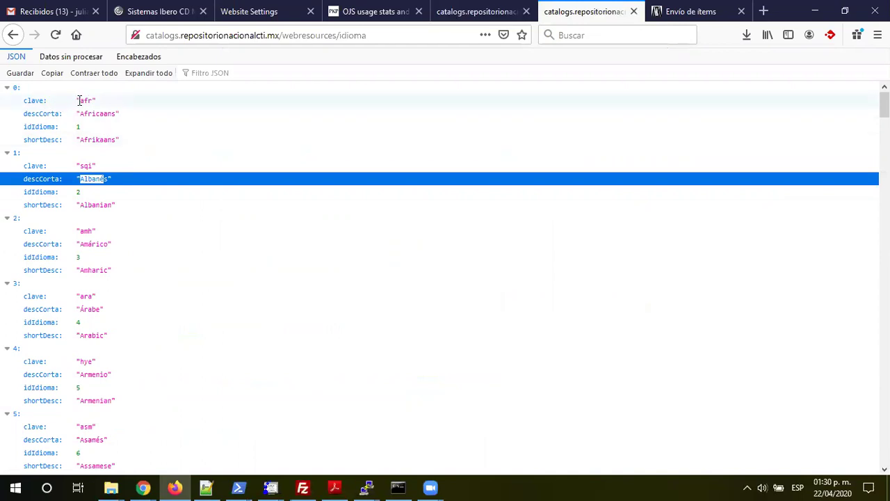
{"action": "double_click", "coordinate": [86, 100]}
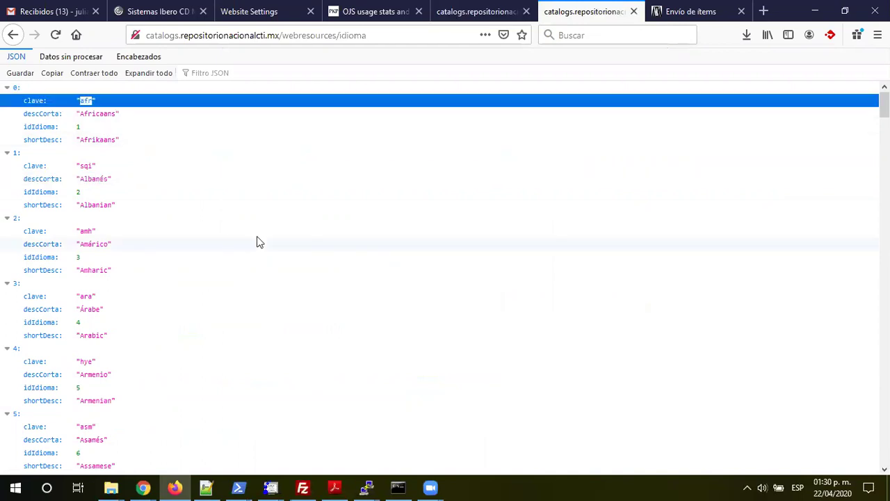
{"action": "key", "text": "alt+Tab"}
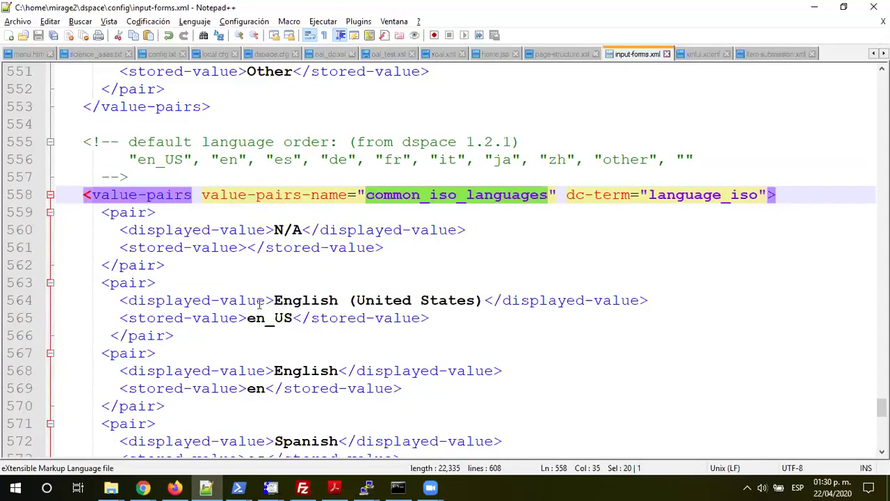
Step: In input-forms.xml, highlight English (United States)'s en_US code and the en, es default order, then reach Spanish
{"action": "left_click_drag", "start_coordinate": [276, 300], "coordinate": [484, 303]}
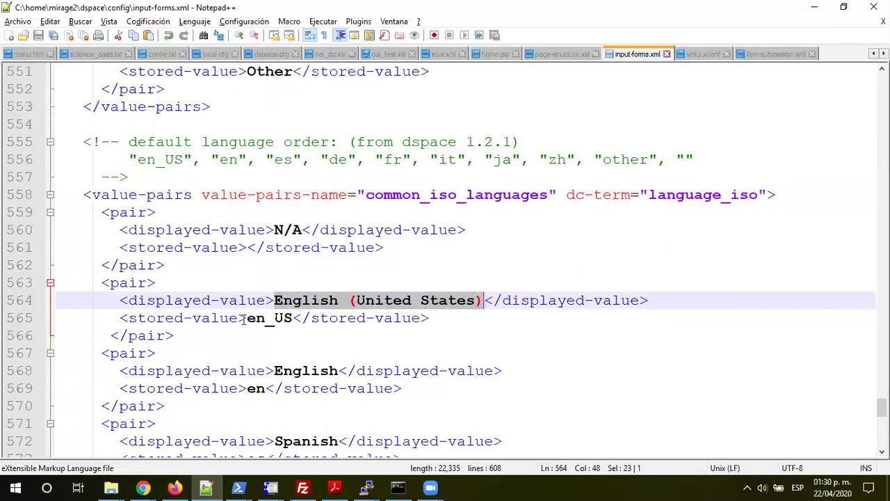
{"action": "double_click", "coordinate": [287, 318]}
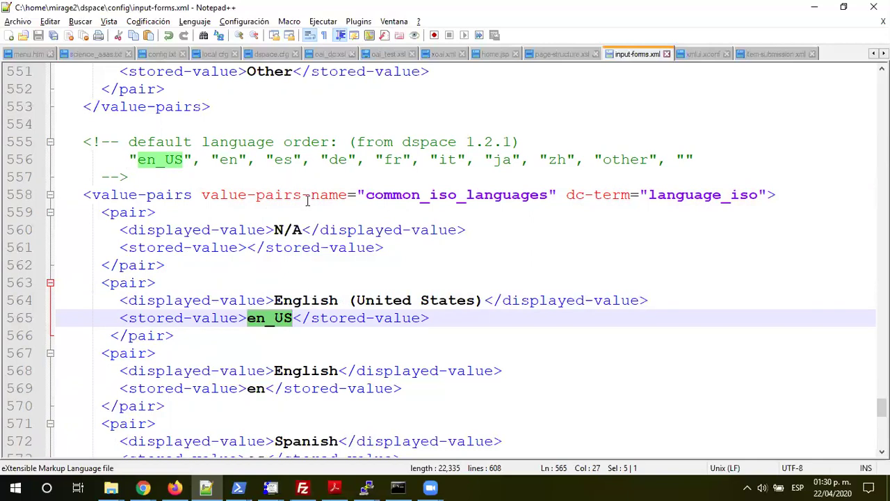
{"action": "double_click", "coordinate": [239, 161]}
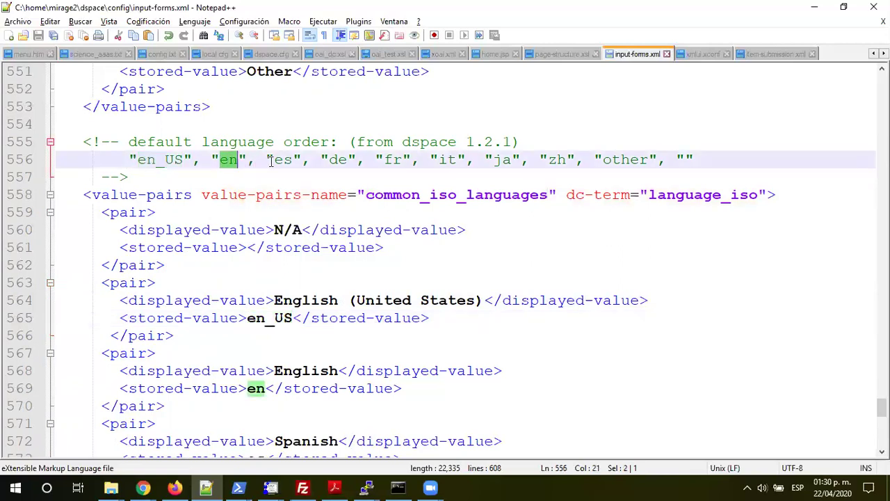
{"action": "double_click", "coordinate": [279, 160]}
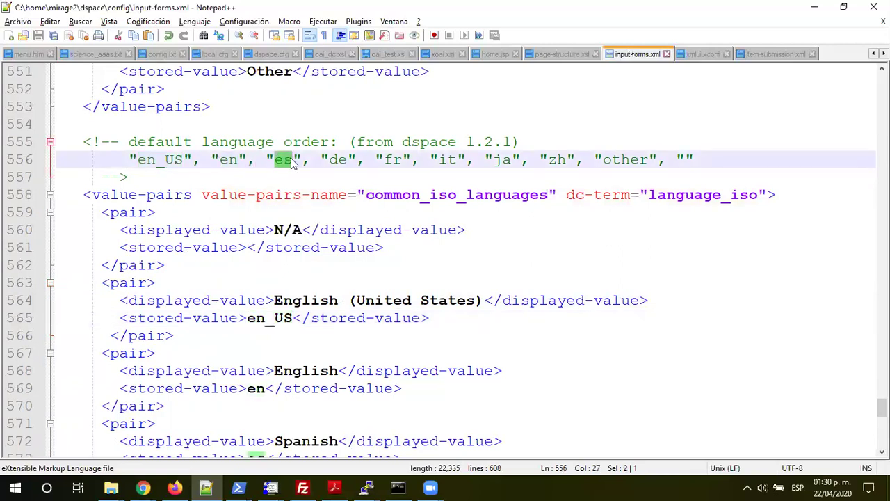
{"action": "scroll", "coordinate": [270, 307], "scroll_direction": "down", "scroll_amount": 3}
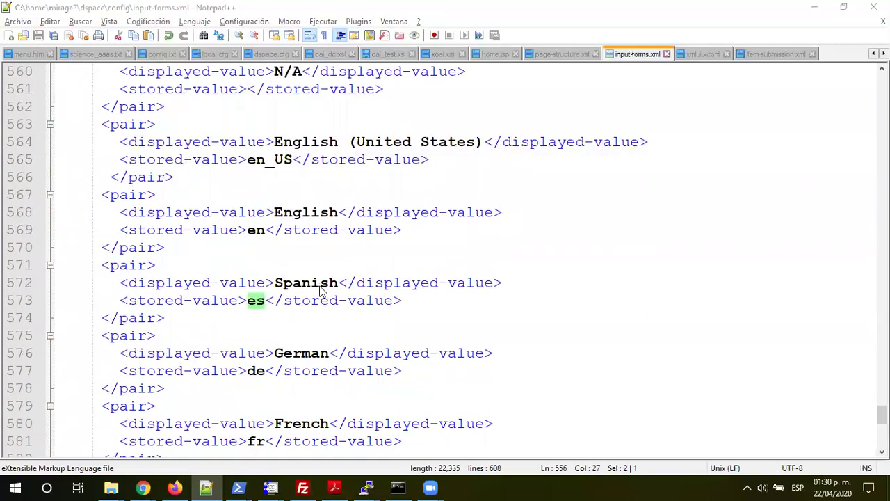
Step: Search the idioma catalog for 'spa' to locate Español's code spa
{"action": "key", "text": "alt+Tab"}
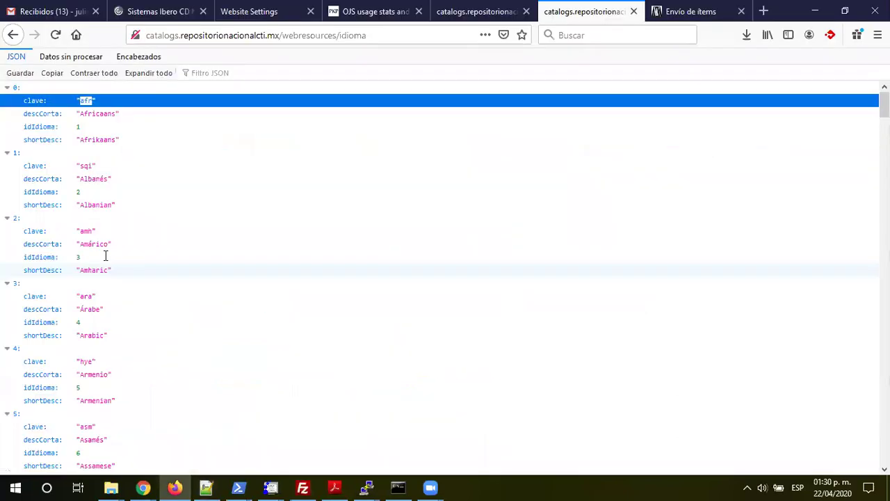
{"action": "scroll", "coordinate": [105, 254], "scroll_direction": "down", "scroll_amount": 4}
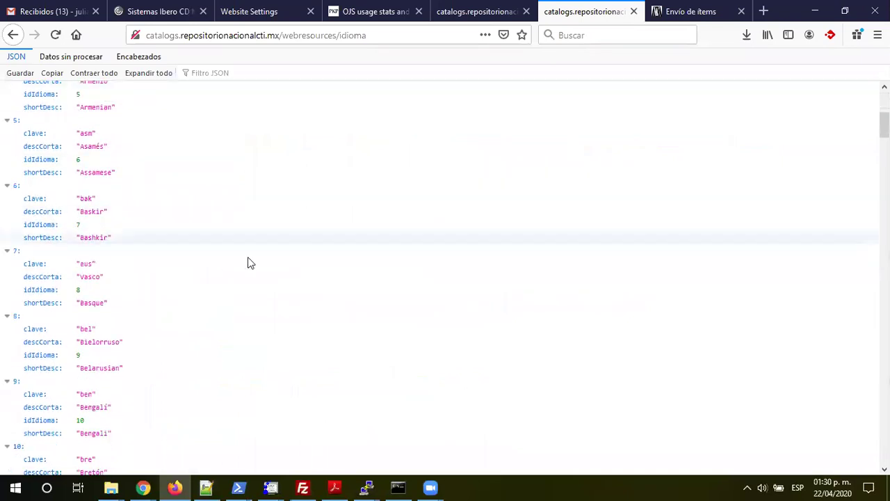
{"action": "scroll", "coordinate": [247, 261], "scroll_direction": "down", "scroll_amount": 4}
{"action": "scroll", "coordinate": [247, 260], "scroll_direction": "down", "scroll_amount": 3}
{"action": "key", "text": "ctrl+f"}
{"action": "type", "text": "spa"}
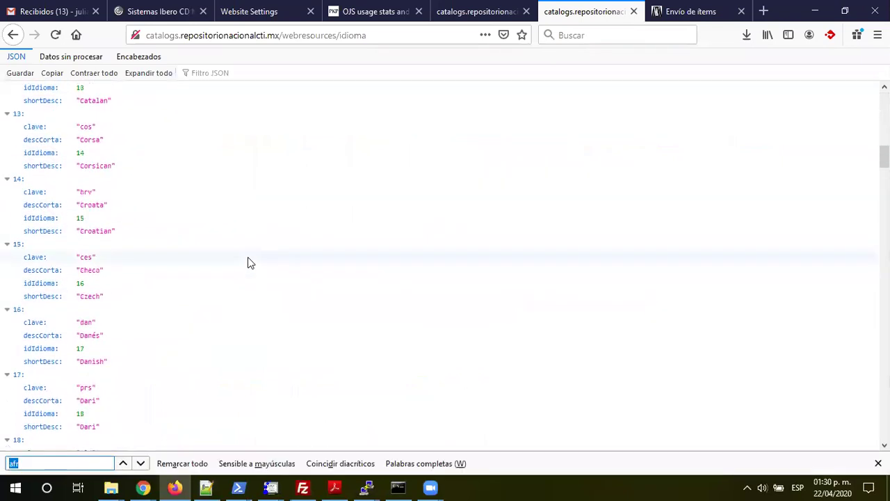
{"action": "key", "text": "Return"}
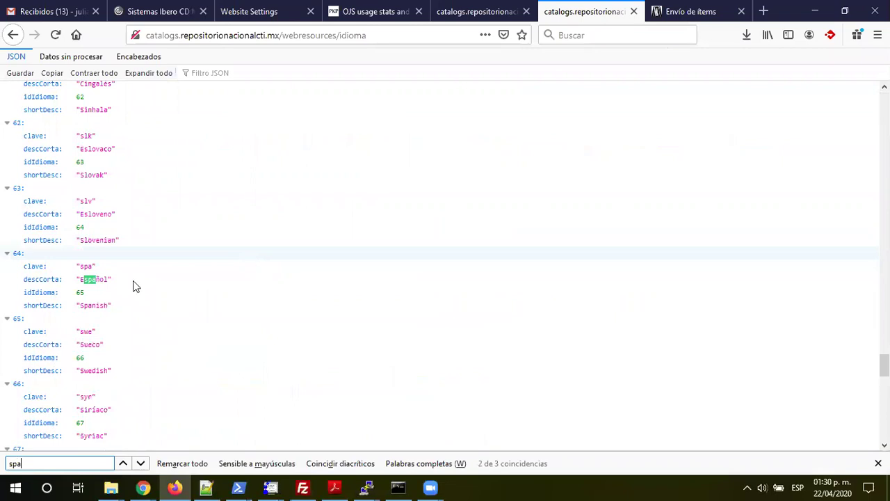
{"action": "key", "text": "shift+Return"}
Step: Compare against input-forms.xml, then return to the catalog and scroll back to the top of the JSON
{"action": "key", "text": "alt+Tab"}
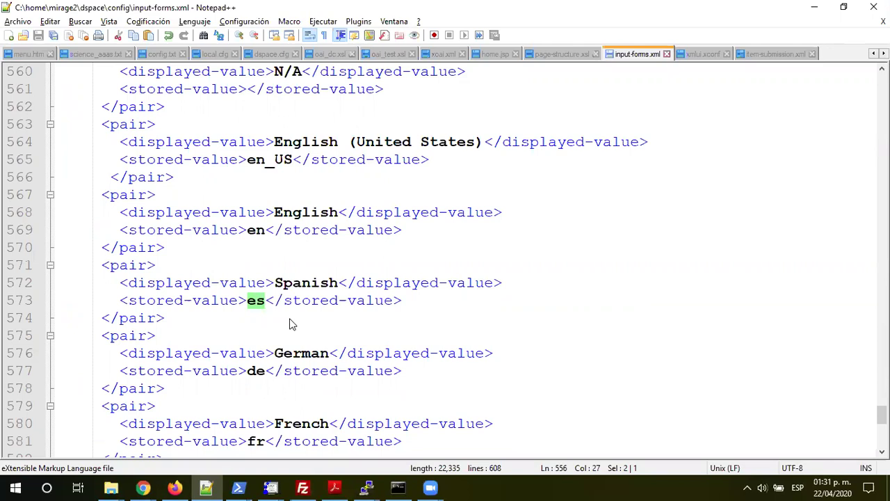
{"action": "key", "text": "alt+Tab"}
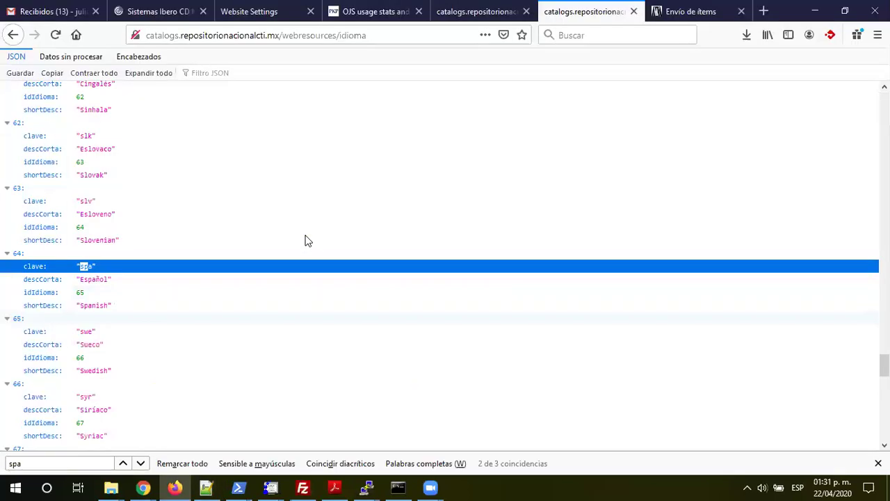
{"action": "scroll", "coordinate": [306, 240], "scroll_direction": "up", "scroll_amount": 20}
{"action": "scroll", "coordinate": [308, 240], "scroll_direction": "up", "scroll_amount": 20}
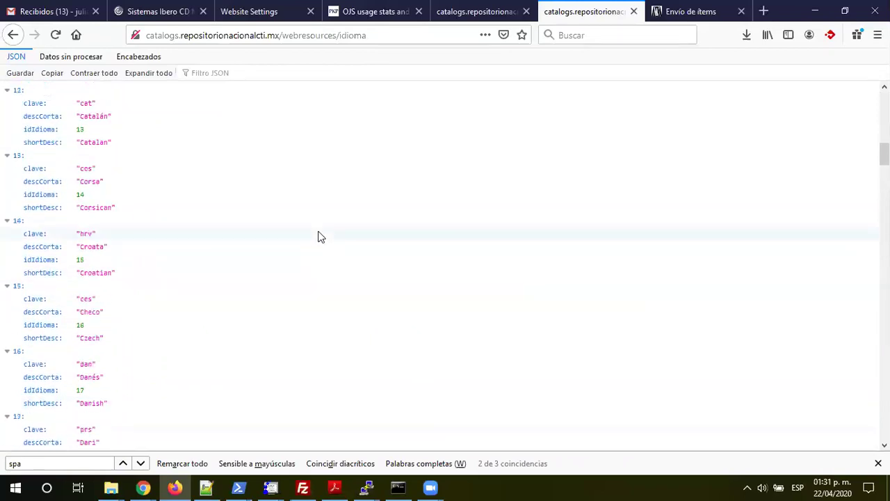
{"action": "scroll", "coordinate": [315, 232], "scroll_direction": "up", "scroll_amount": 11}
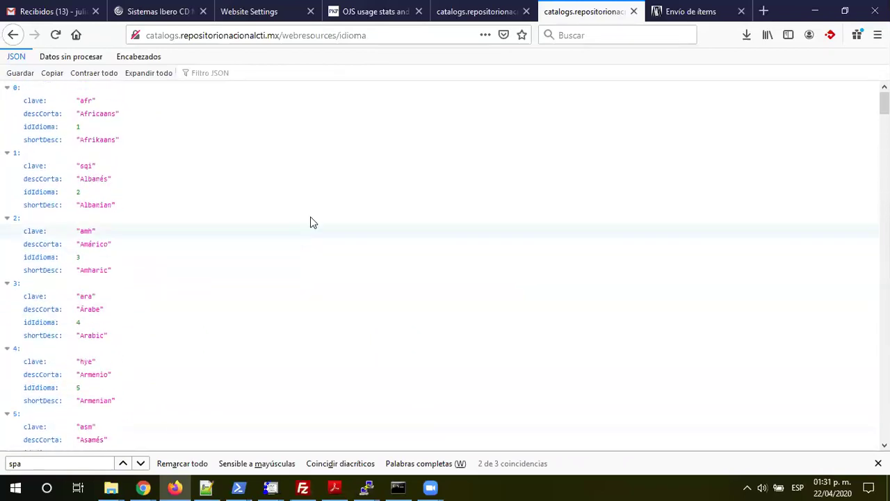
Step: Back on the Envío de ítems form, confirm Idioma stays Español and Formato stays Adobe PDF
{"action": "left_click", "coordinate": [676, 10]}
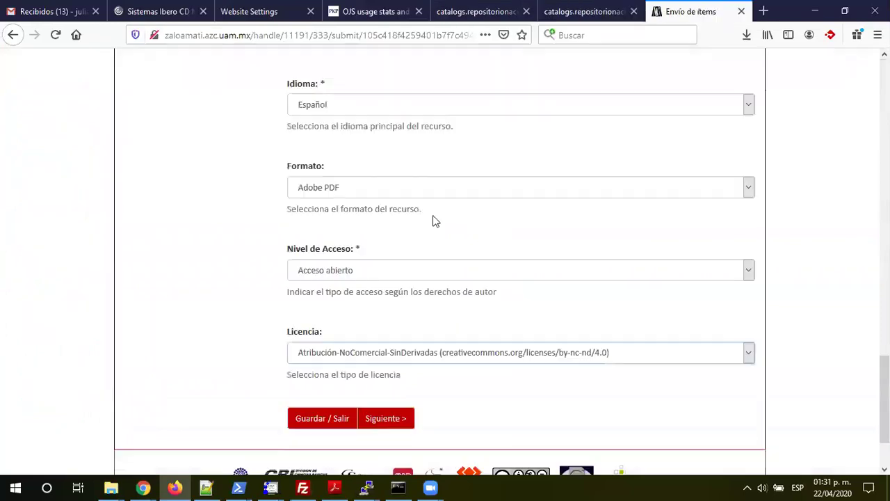
{"action": "left_click", "coordinate": [750, 105]}
{"action": "left_click", "coordinate": [728, 199]}
{"action": "left_click", "coordinate": [727, 196]}
{"action": "left_click", "coordinate": [779, 181]}
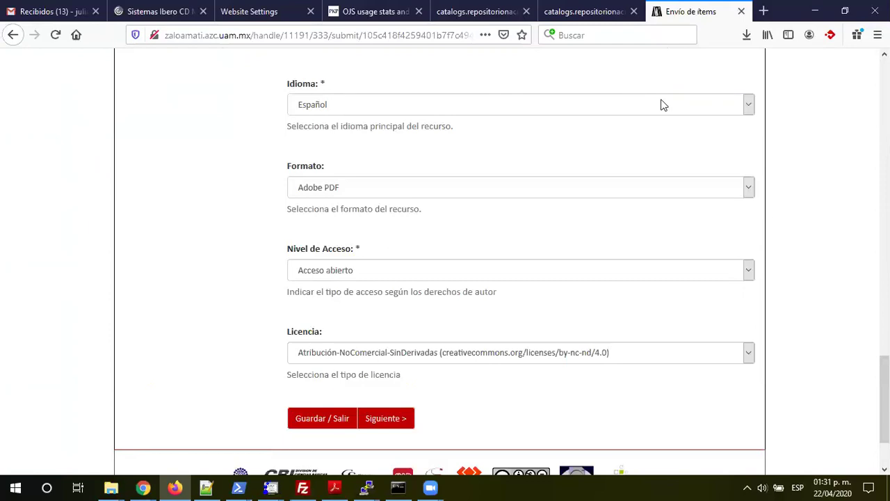
{"action": "left_click", "coordinate": [709, 115]}
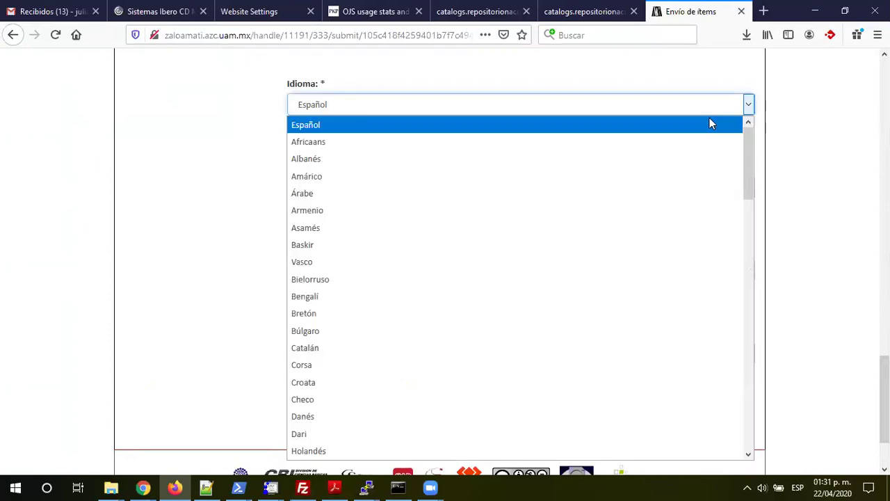
{"action": "left_click", "coordinate": [709, 122]}
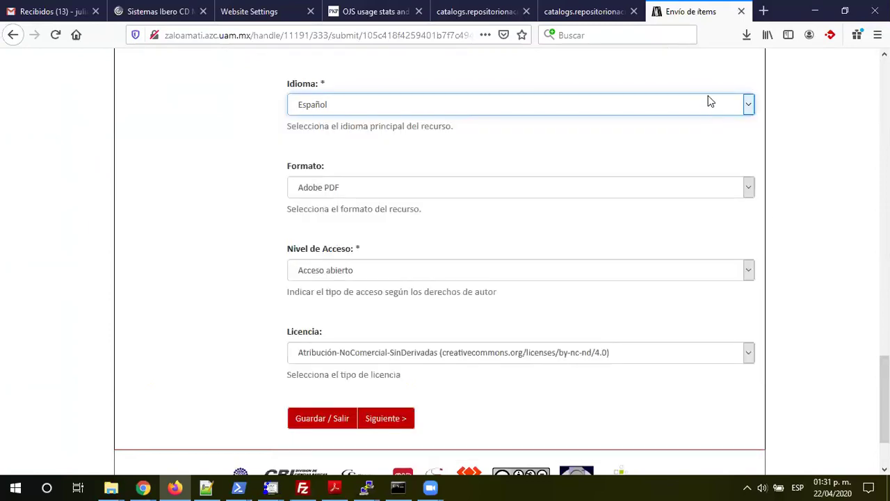
Step: Browse the full Idioma language list without changing the Español selection
{"action": "key", "text": "alt+Down"}
{"action": "scroll", "coordinate": [589, 302], "scroll_direction": "down", "scroll_amount": 5}
{"action": "scroll", "coordinate": [582, 297], "scroll_direction": "down", "scroll_amount": 15}
{"action": "scroll", "coordinate": [780, 227], "scroll_direction": "up", "scroll_amount": 12}
{"action": "scroll", "coordinate": [769, 229], "scroll_direction": "up", "scroll_amount": 6}
{"action": "scroll", "coordinate": [764, 229], "scroll_direction": "down", "scroll_amount": 5}
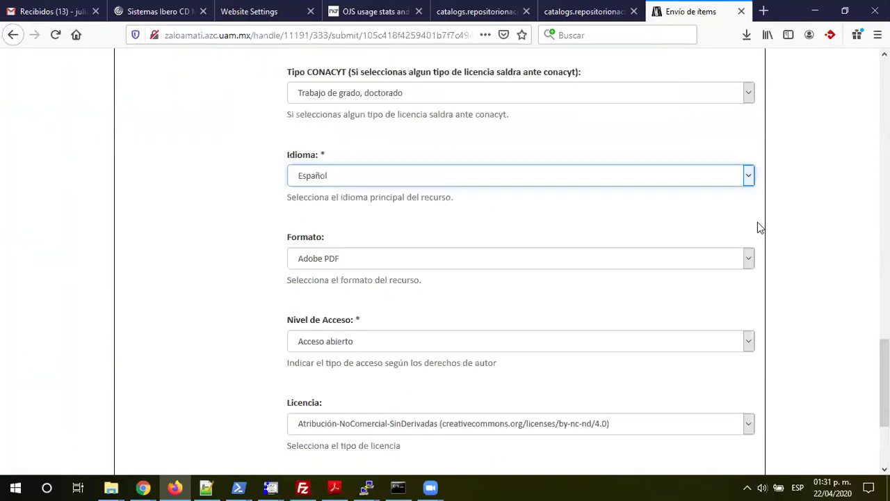
{"action": "scroll", "coordinate": [757, 222], "scroll_direction": "down", "scroll_amount": 3}
Step: Browse the Formato list of available formats and close it with Adobe PDF still selected
{"action": "left_click", "coordinate": [748, 122]}
{"action": "left_click", "coordinate": [705, 149]}
{"action": "key", "text": "alt+Down"}
{"action": "scroll", "coordinate": [576, 304], "scroll_direction": "down", "scroll_amount": 20}
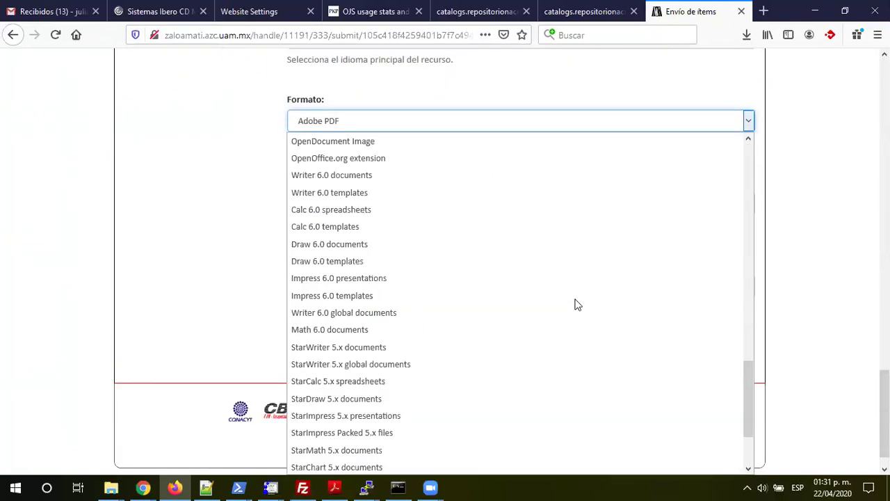
{"action": "scroll", "coordinate": [577, 304], "scroll_direction": "down", "scroll_amount": 2}
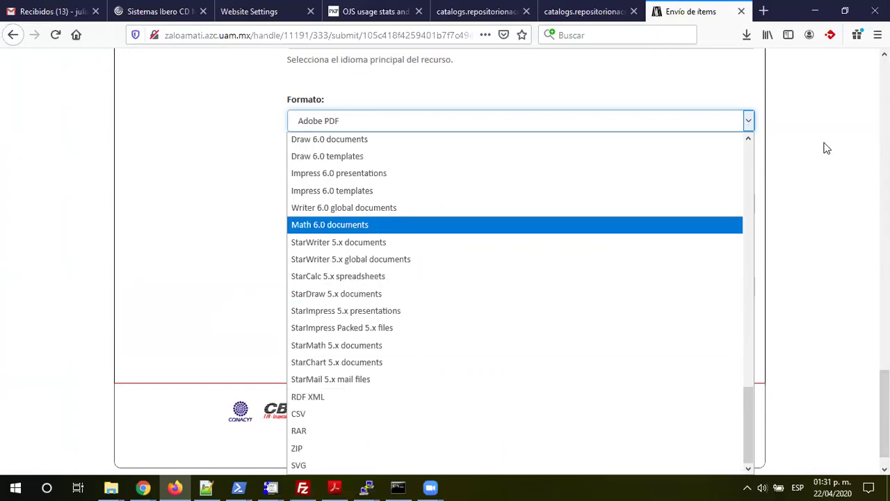
{"action": "left_click", "coordinate": [826, 148]}
{"action": "scroll", "coordinate": [769, 175], "scroll_direction": "up", "scroll_amount": 3}
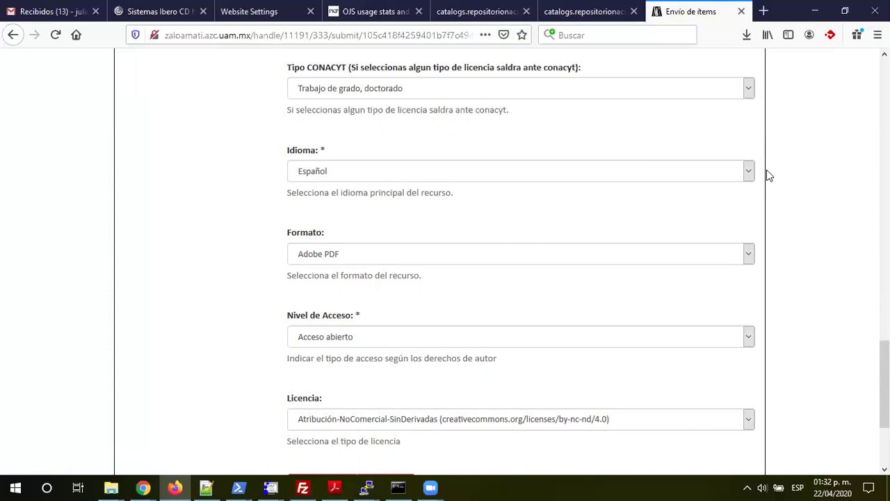
{"action": "scroll", "coordinate": [755, 195], "scroll_direction": "up", "scroll_amount": 10}
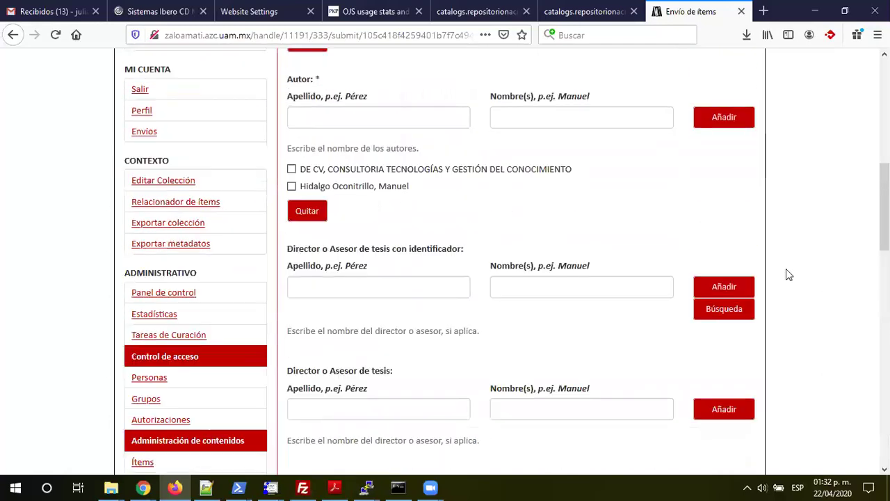
{"action": "scroll", "coordinate": [788, 275], "scroll_direction": "up", "scroll_amount": 6}
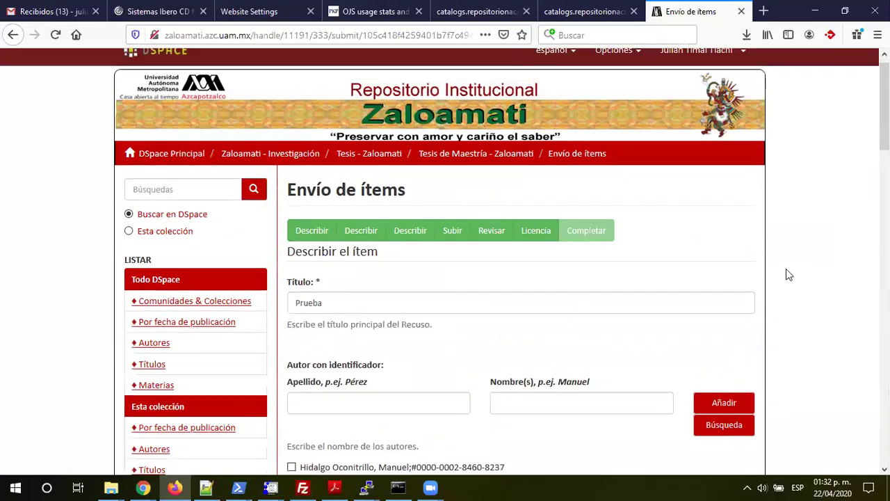
{"action": "scroll", "coordinate": [788, 275], "scroll_direction": "down", "scroll_amount": 1}
{"action": "scroll", "coordinate": [788, 273], "scroll_direction": "down", "scroll_amount": 15}
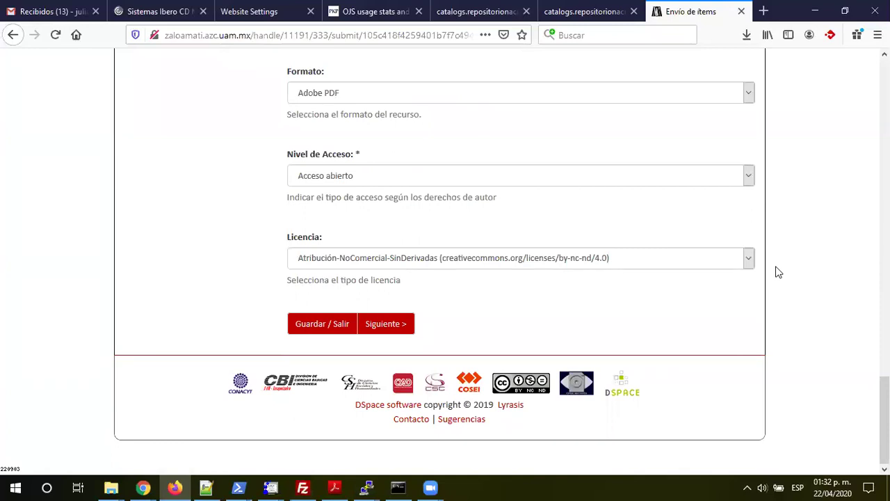
{"action": "scroll", "coordinate": [64, 306], "scroll_direction": "up", "scroll_amount": 10}
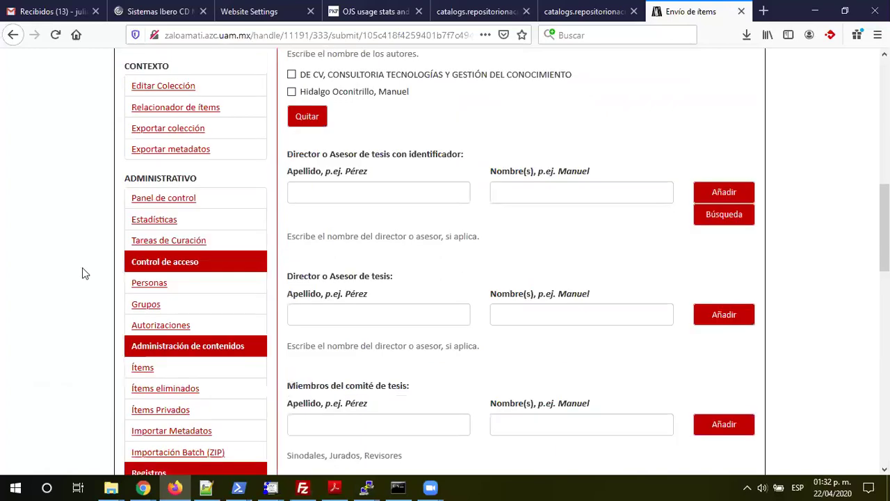
{"action": "scroll", "coordinate": [82, 273], "scroll_direction": "up", "scroll_amount": 8}
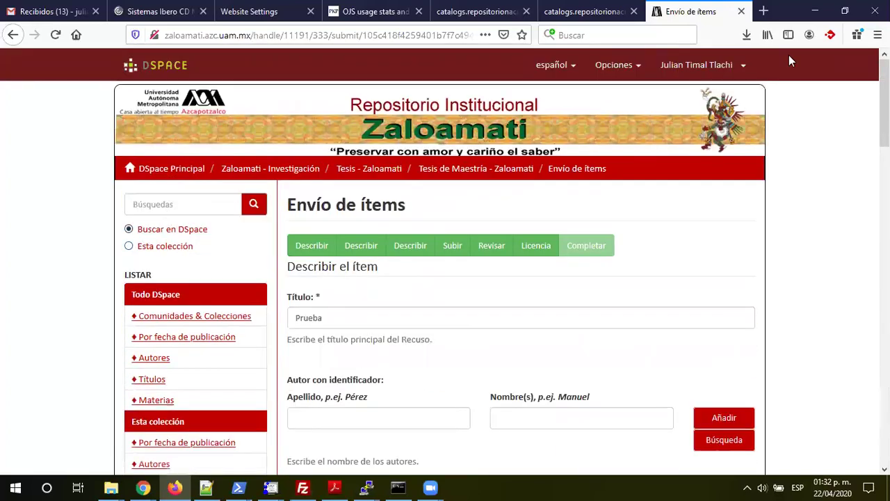
Step: Switch the DSpace interface language from español to English and glance at the Opciones site links
{"action": "left_click", "coordinate": [565, 66]}
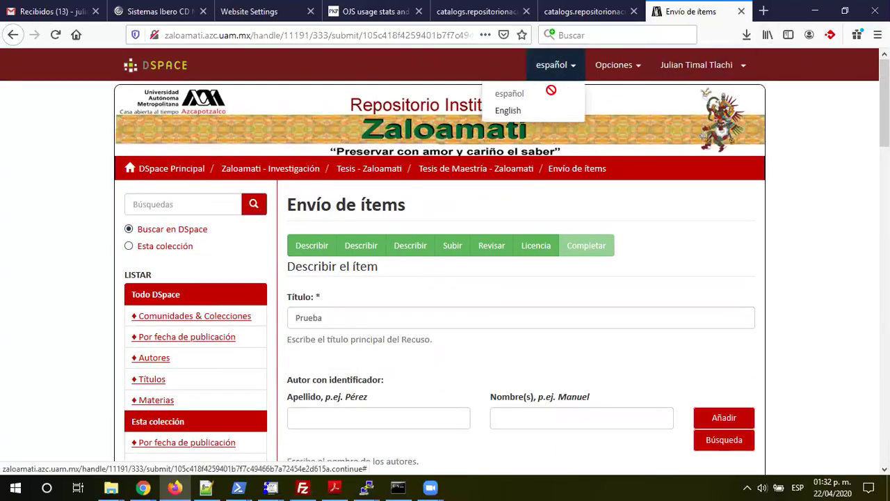
{"action": "left_click", "coordinate": [508, 110]}
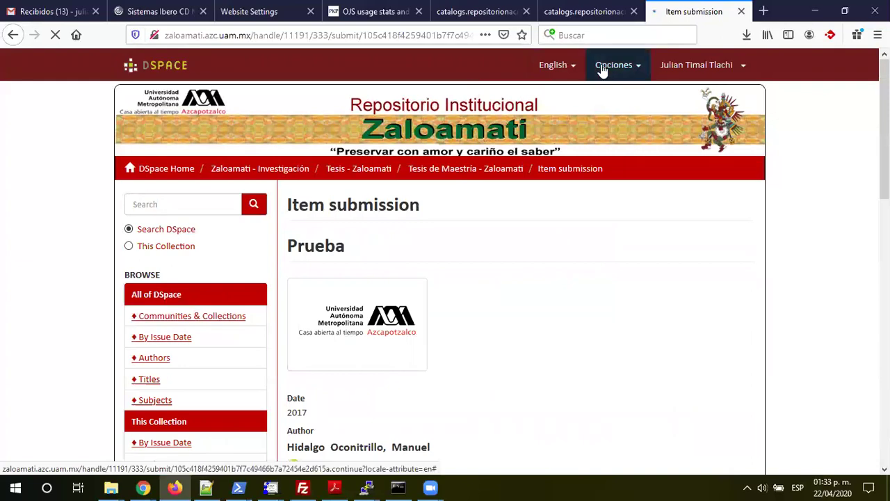
{"action": "left_click", "coordinate": [637, 70]}
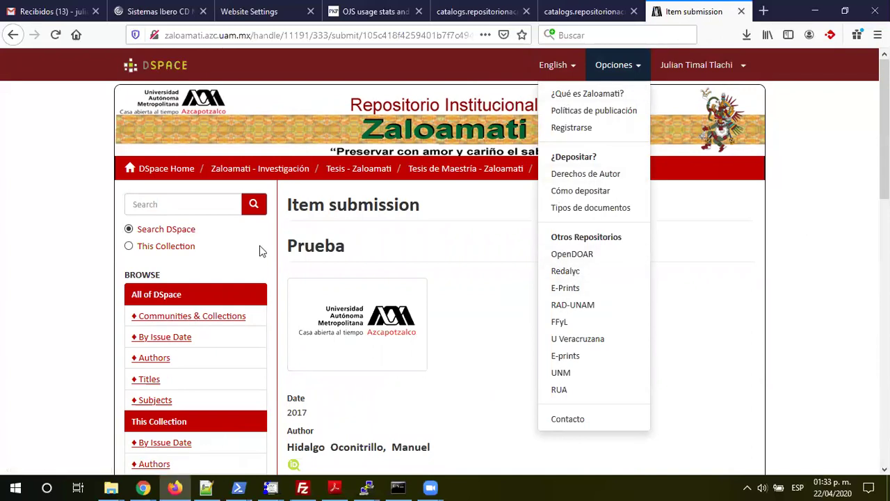
{"action": "left_click", "coordinate": [165, 234]}
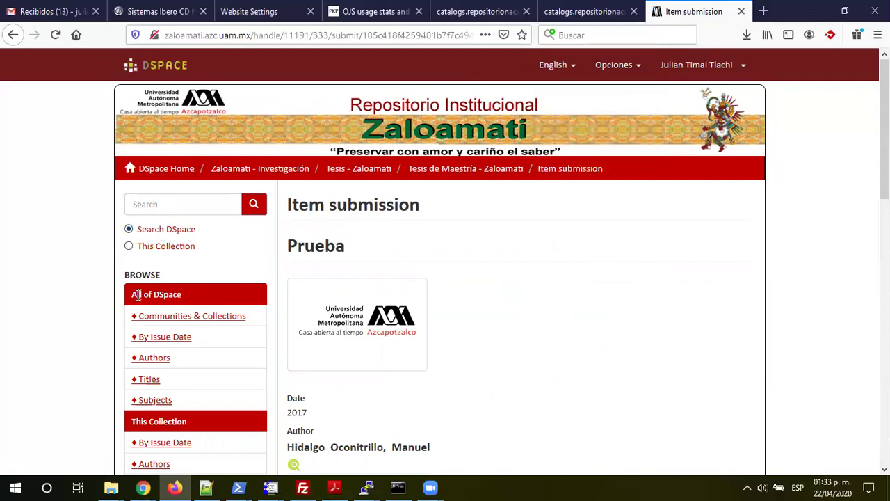
{"action": "scroll", "coordinate": [160, 322], "scroll_direction": "down", "scroll_amount": 5}
{"action": "scroll", "coordinate": [445, 292], "scroll_direction": "down", "scroll_amount": 4}
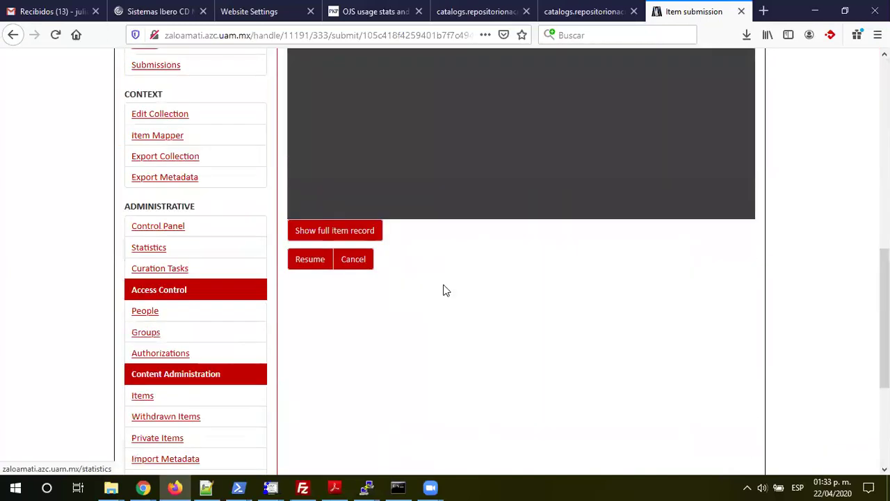
{"action": "scroll", "coordinate": [304, 379], "scroll_direction": "up", "scroll_amount": 2}
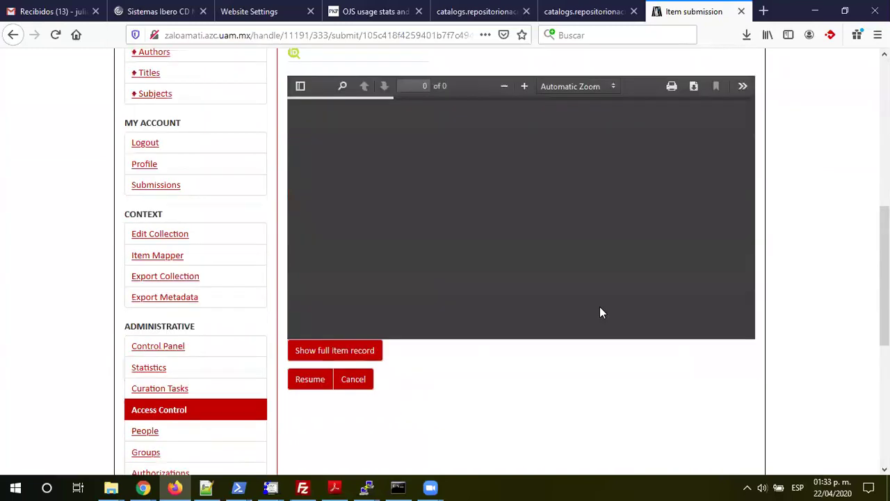
Step: Resume the Prueba submission and review its English Item submission form down to the end
{"action": "left_click", "coordinate": [324, 378]}
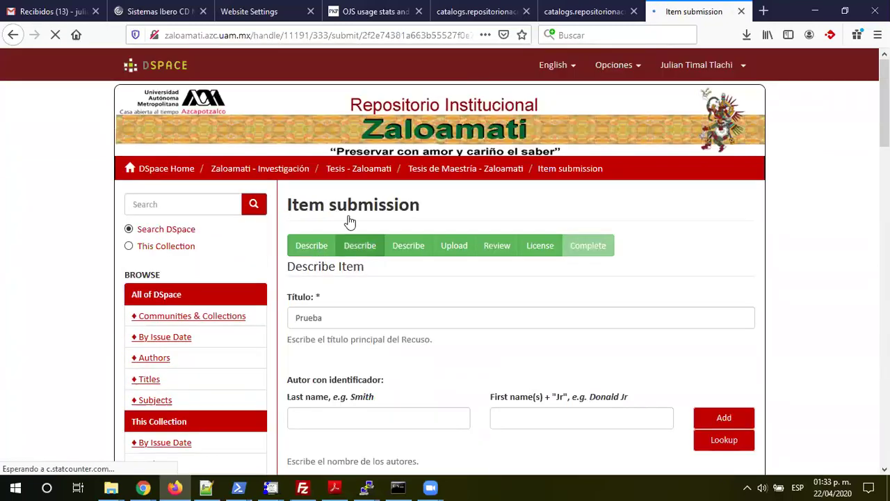
{"action": "left_click_drag", "start_coordinate": [455, 217], "coordinate": [292, 206]}
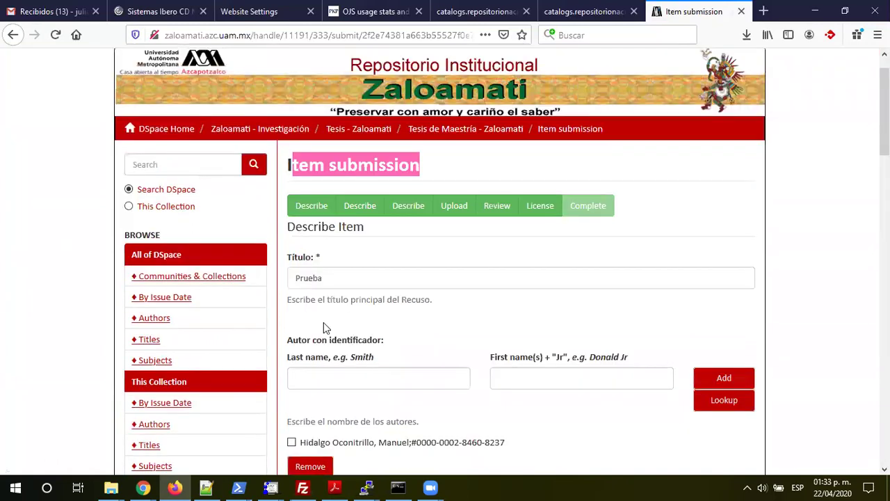
{"action": "scroll", "coordinate": [324, 323], "scroll_direction": "down", "scroll_amount": 2}
{"action": "left_click", "coordinate": [324, 328]}
{"action": "scroll", "coordinate": [323, 320], "scroll_direction": "down", "scroll_amount": 15}
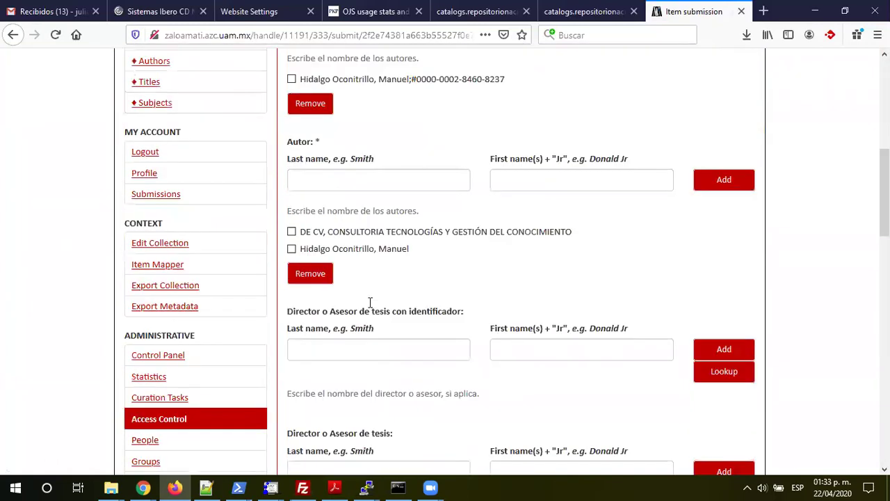
{"action": "scroll", "coordinate": [323, 209], "scroll_direction": "down", "scroll_amount": 10}
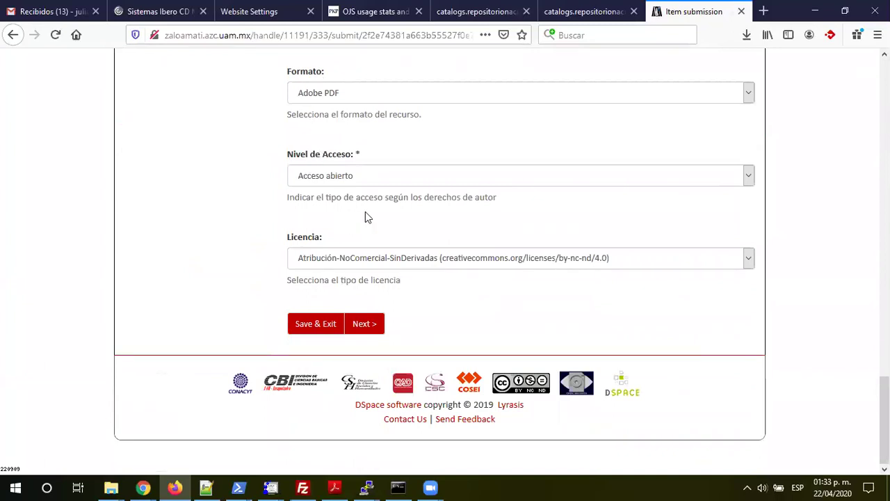
{"action": "left_click", "coordinate": [206, 487]}
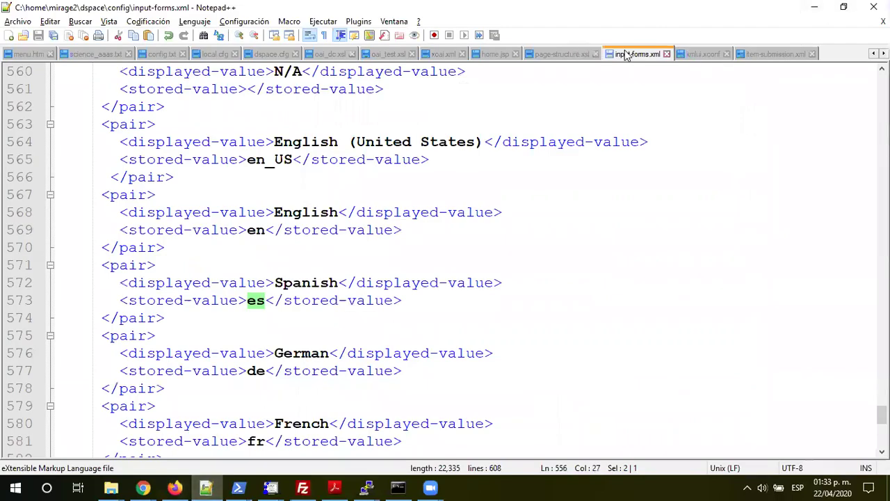
Step: Scroll input-forms.xml up to the form-map and select the thesis form and handle 20.500.12055/28
{"action": "scroll", "coordinate": [834, 246], "scroll_direction": "up", "scroll_amount": 8}
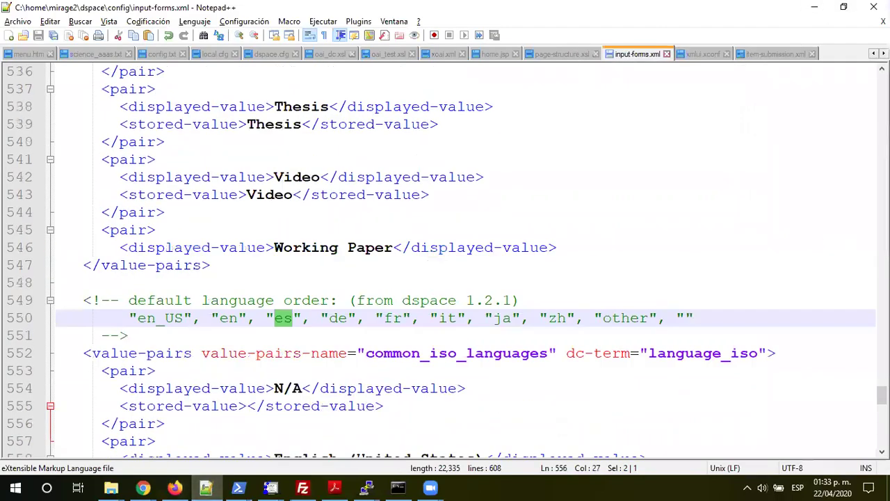
{"action": "scroll", "coordinate": [584, 159], "scroll_direction": "up", "scroll_amount": 20}
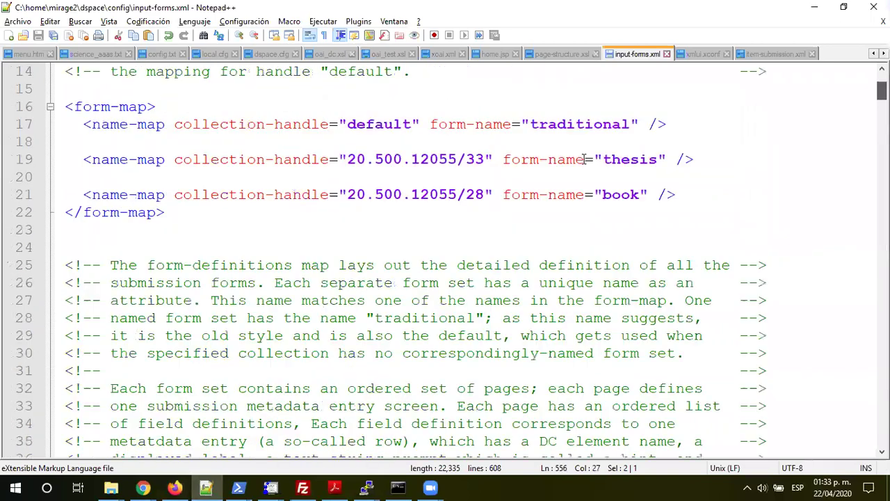
{"action": "scroll", "coordinate": [634, 300], "scroll_direction": "up", "scroll_amount": 2}
{"action": "left_click", "coordinate": [648, 283]}
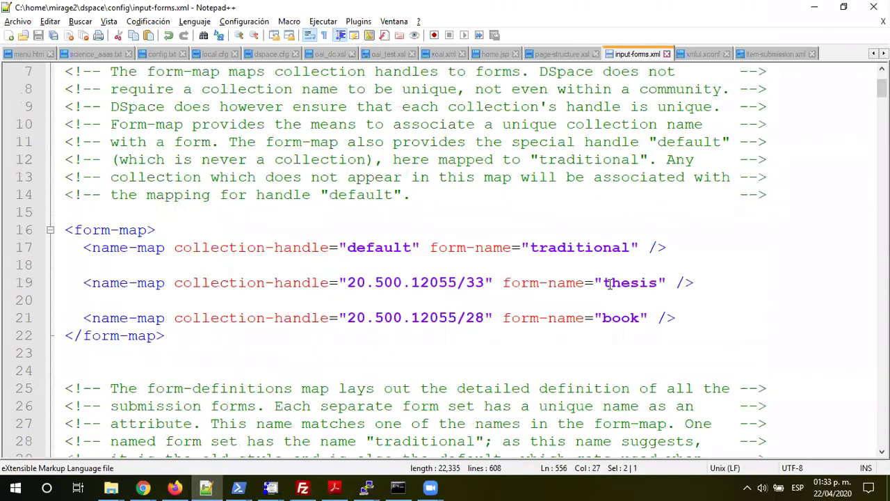
{"action": "left_click_drag", "start_coordinate": [605, 288], "coordinate": [602, 285]}
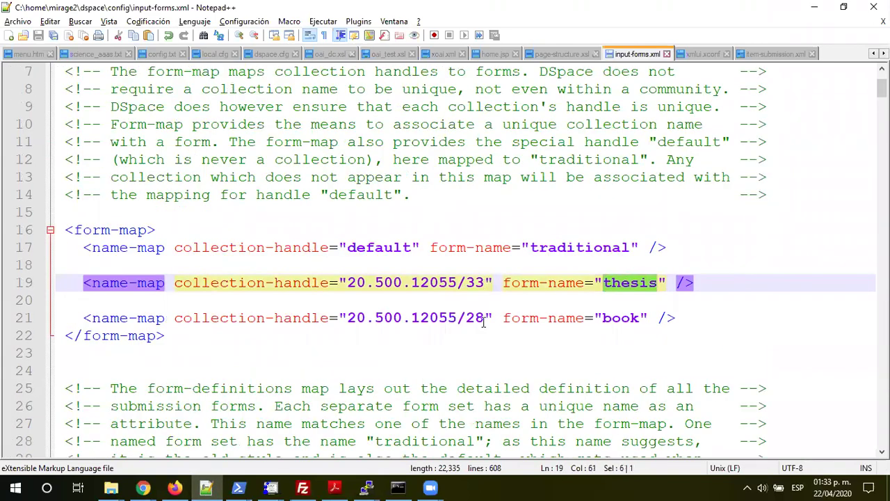
{"action": "left_click_drag", "start_coordinate": [484, 318], "coordinate": [355, 318]}
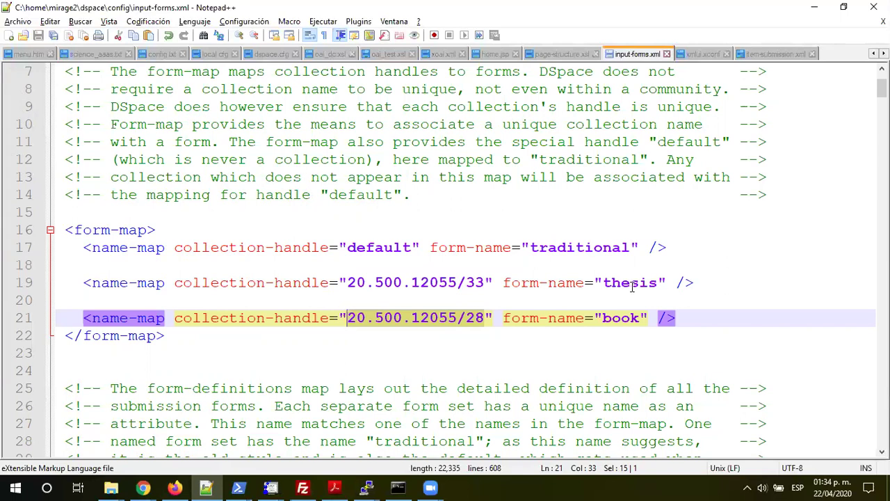
Step: Scroll input-forms.xml down to the <form name="thesis"> opening tag and its first page
{"action": "scroll", "coordinate": [631, 287], "scroll_direction": "down", "scroll_amount": 10}
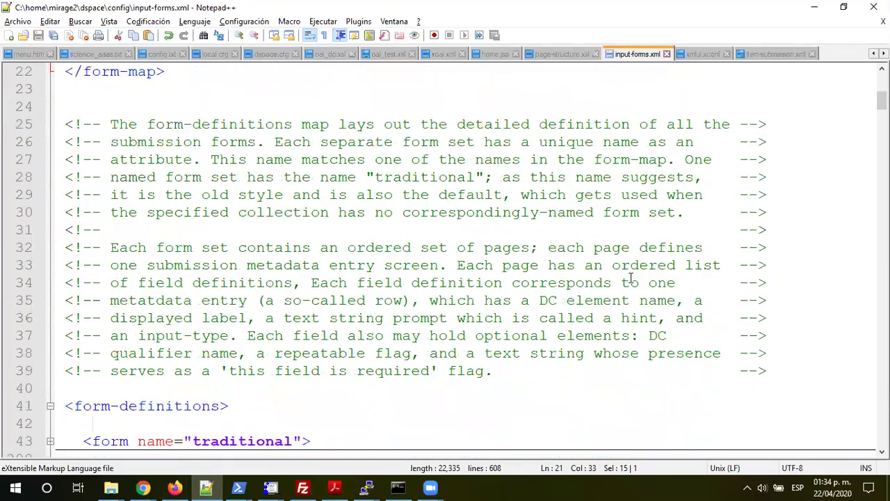
{"action": "scroll", "coordinate": [169, 282], "scroll_direction": "down", "scroll_amount": 2}
{"action": "left_click", "coordinate": [132, 141]}
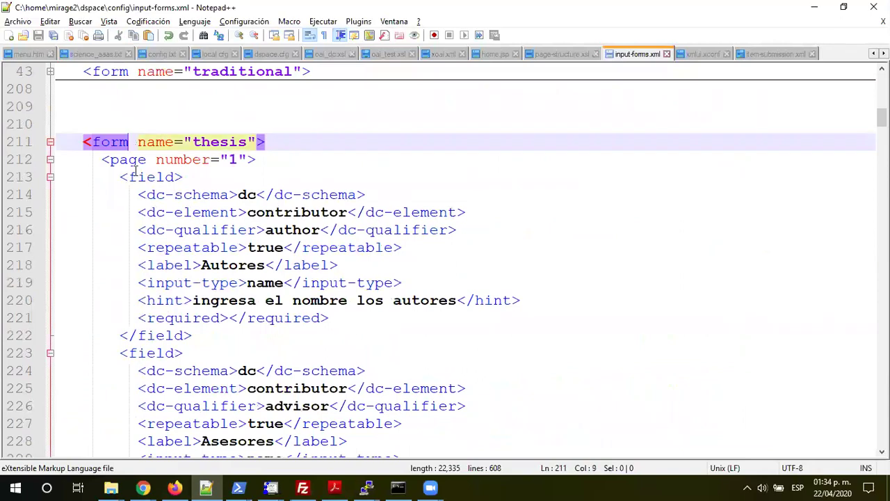
{"action": "left_click", "coordinate": [144, 160]}
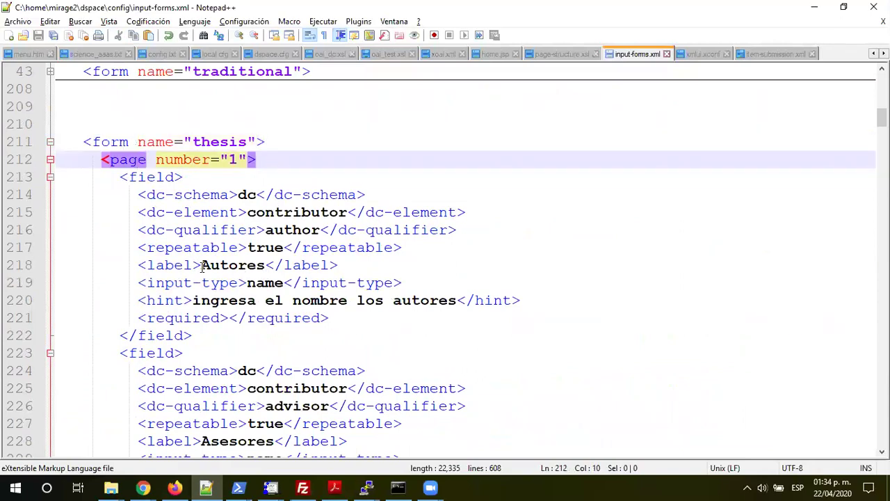
Step: Highlight the Autores label and the authors hint text of the dc.contributor.author field
{"action": "left_click_drag", "start_coordinate": [200, 265], "coordinate": [265, 265]}
{"action": "left_click", "coordinate": [165, 300]}
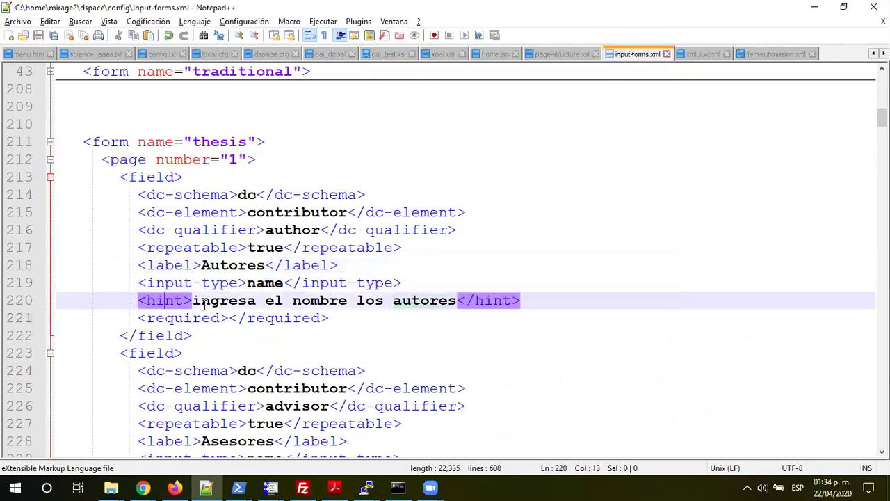
{"action": "left_click_drag", "start_coordinate": [193, 300], "coordinate": [459, 301]}
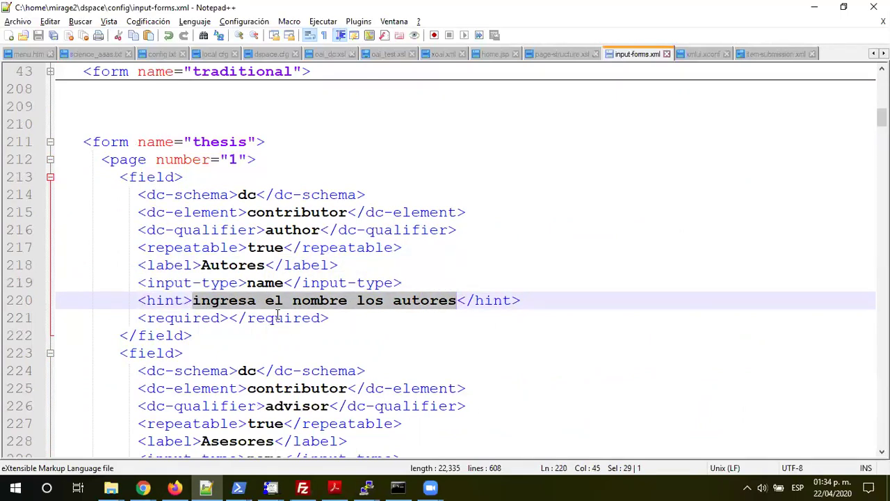
{"action": "left_click", "coordinate": [231, 265]}
{"action": "left_click", "coordinate": [237, 265]}
{"action": "left_click", "coordinate": [238, 300]}
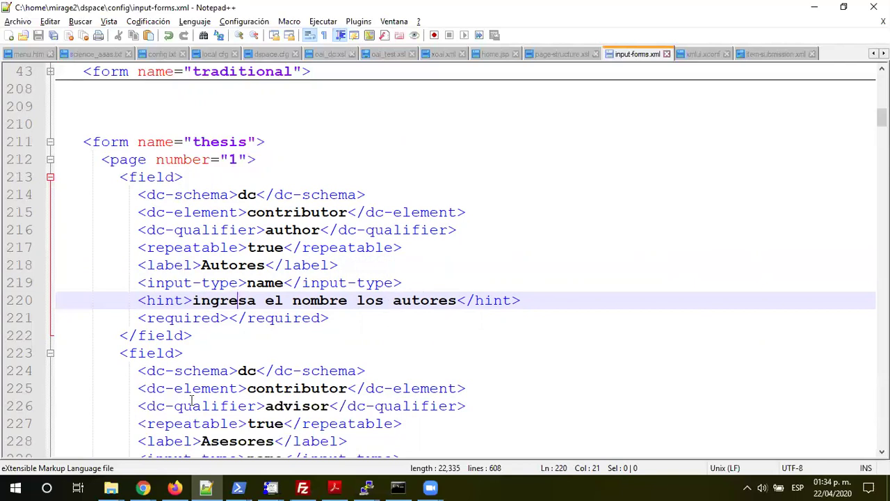
Step: From the config folder window, go up to mirage2 and into dspace > webapps
{"action": "mouse_move", "coordinate": [152, 485]}
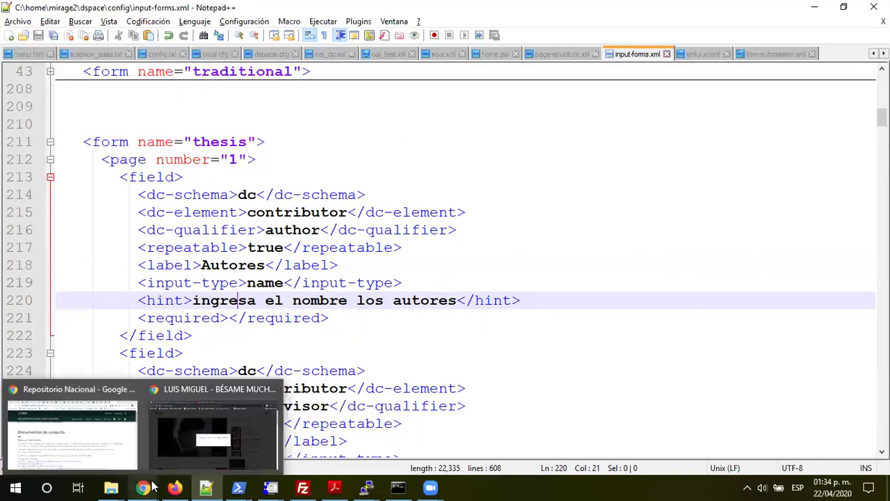
{"action": "mouse_move", "coordinate": [113, 487]}
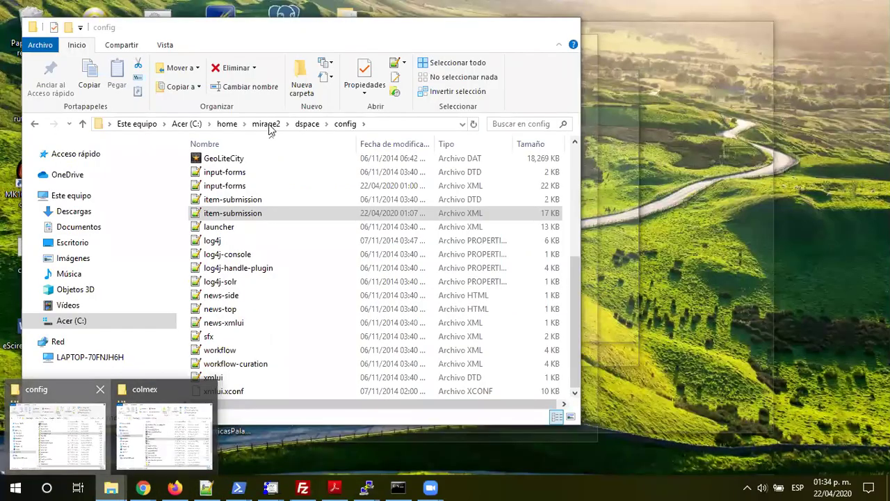
{"action": "left_click", "coordinate": [60, 418]}
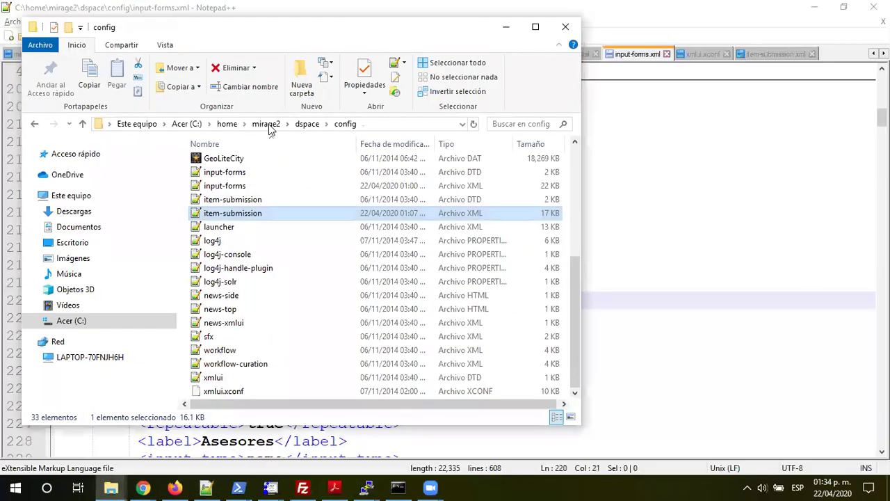
{"action": "left_click", "coordinate": [265, 123]}
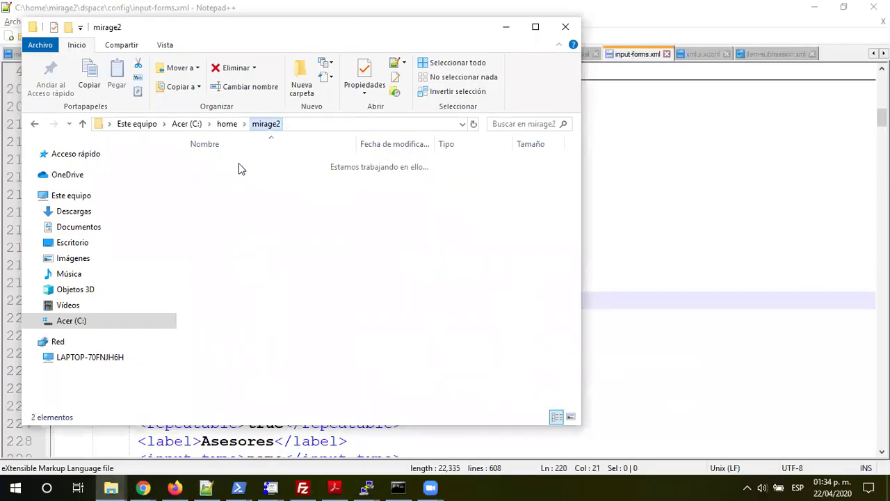
{"action": "double_click", "coordinate": [239, 163]}
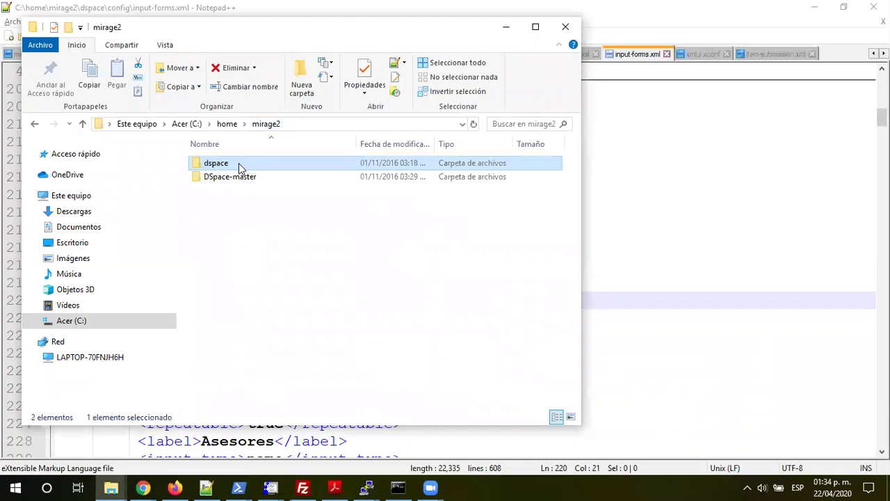
{"action": "double_click", "coordinate": [257, 361]}
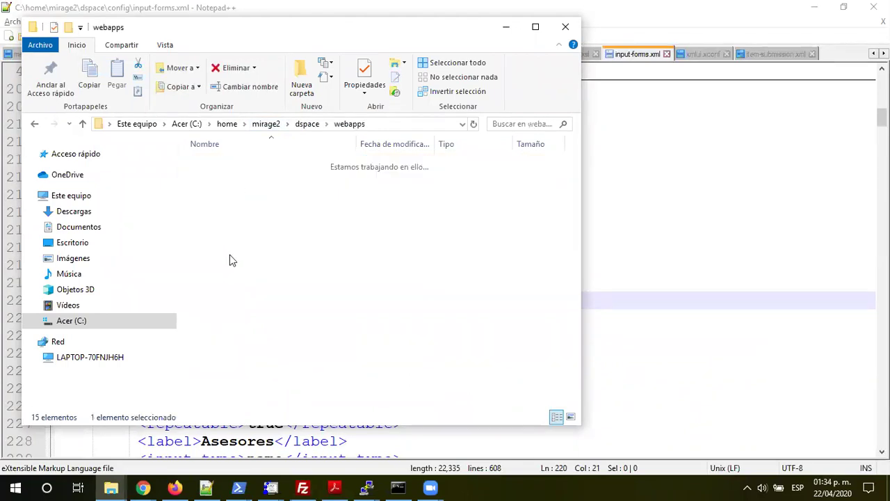
Step: Open xmlui > i18n and open messages_es.xml in the text editor
{"action": "left_click", "coordinate": [230, 256]}
{"action": "double_click", "coordinate": [232, 259]}
{"action": "left_click", "coordinate": [235, 179]}
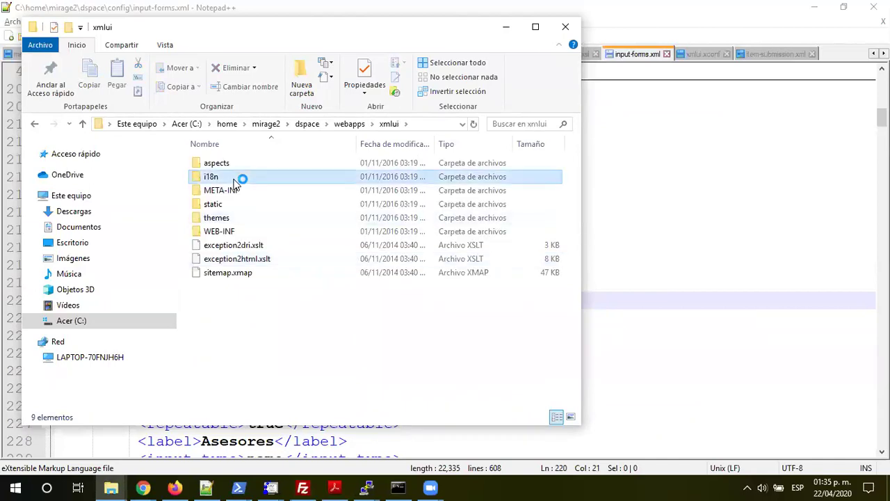
{"action": "double_click", "coordinate": [235, 178]}
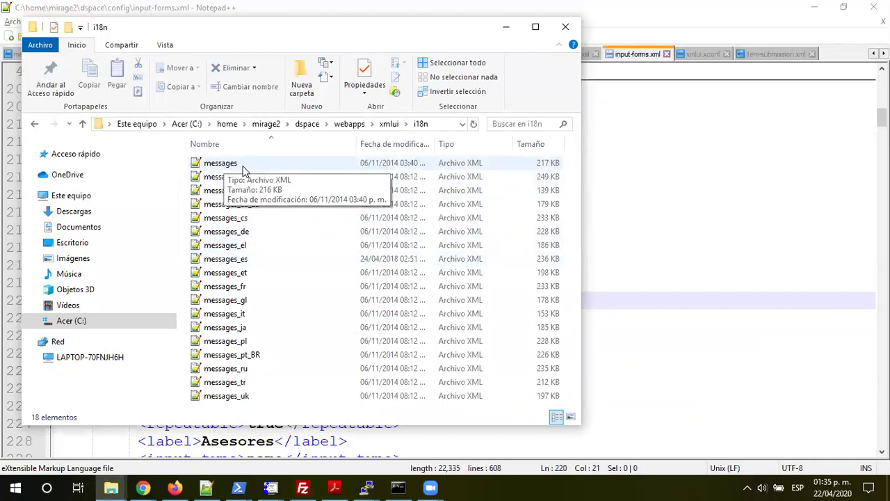
{"action": "left_click", "coordinate": [242, 259]}
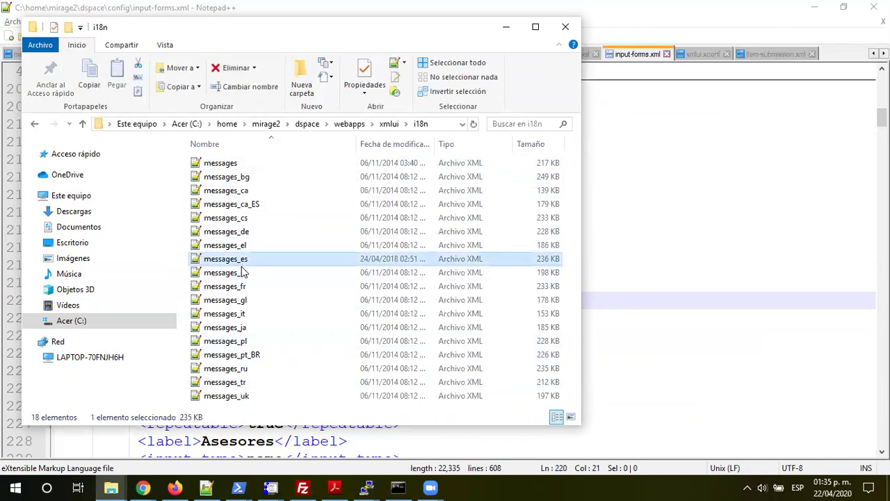
{"action": "right_click", "coordinate": [243, 263]}
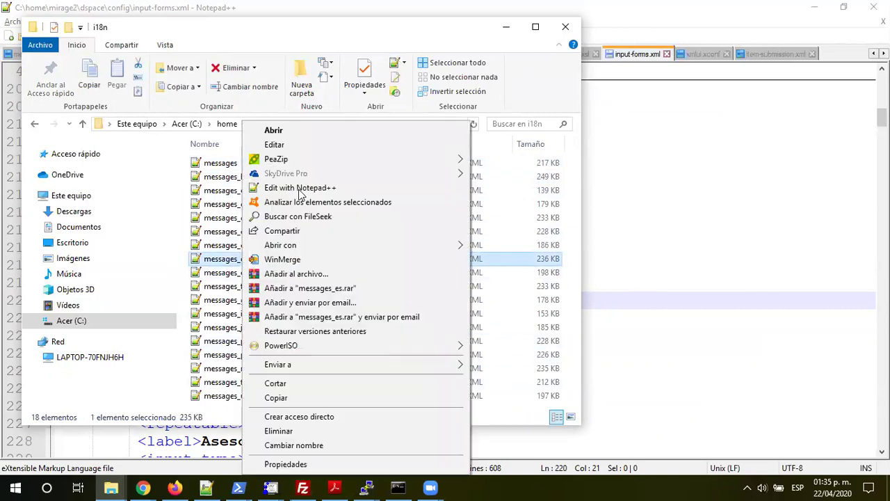
{"action": "left_click", "coordinate": [299, 189]}
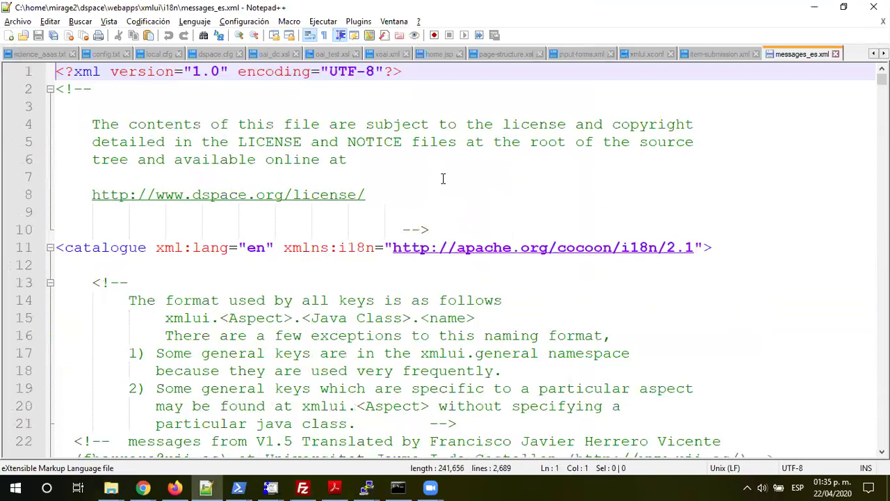
Step: Browse the Spanish messages in messages_es.xml to the end, highlighting the xmlui.general.go_home key
{"action": "scroll", "coordinate": [192, 214], "scroll_direction": "down", "scroll_amount": 8}
{"action": "left_click_drag", "start_coordinate": [184, 213], "coordinate": [361, 219]}
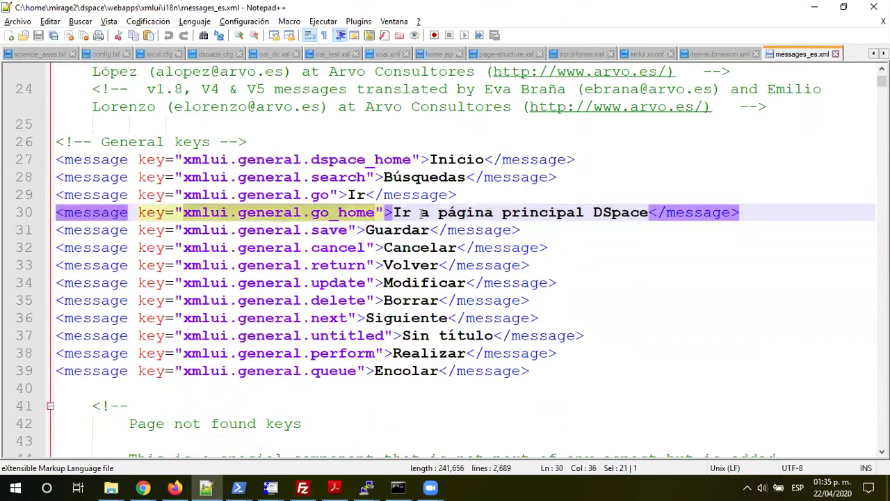
{"action": "scroll", "coordinate": [401, 339], "scroll_direction": "down", "scroll_amount": 8}
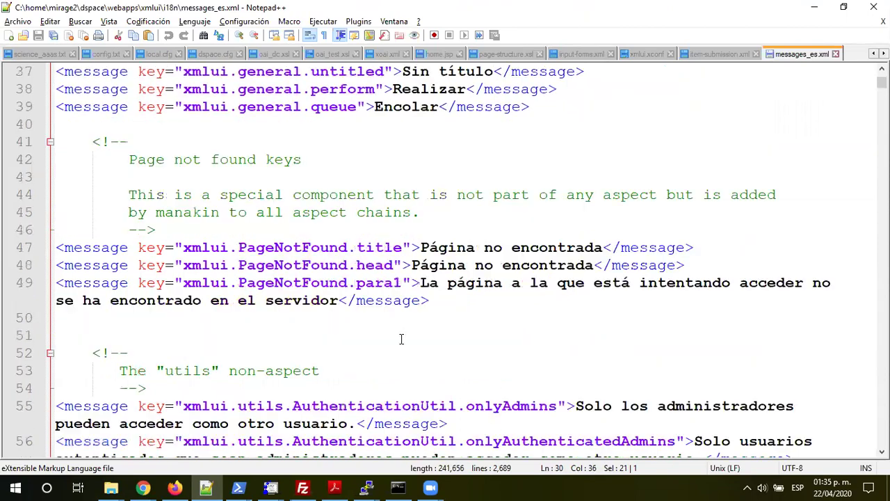
{"action": "scroll", "coordinate": [402, 338], "scroll_direction": "down", "scroll_amount": 2}
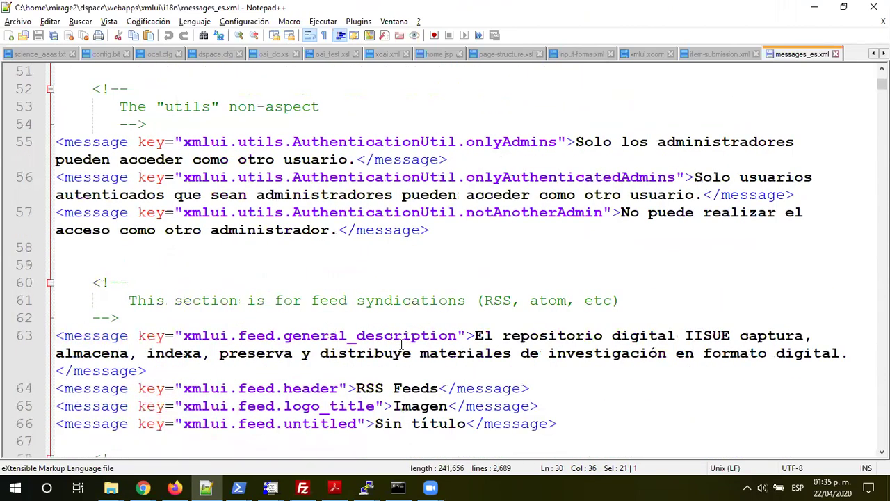
{"action": "scroll", "coordinate": [401, 339], "scroll_direction": "down", "scroll_amount": 12}
{"action": "scroll", "coordinate": [401, 341], "scroll_direction": "down", "scroll_amount": 10}
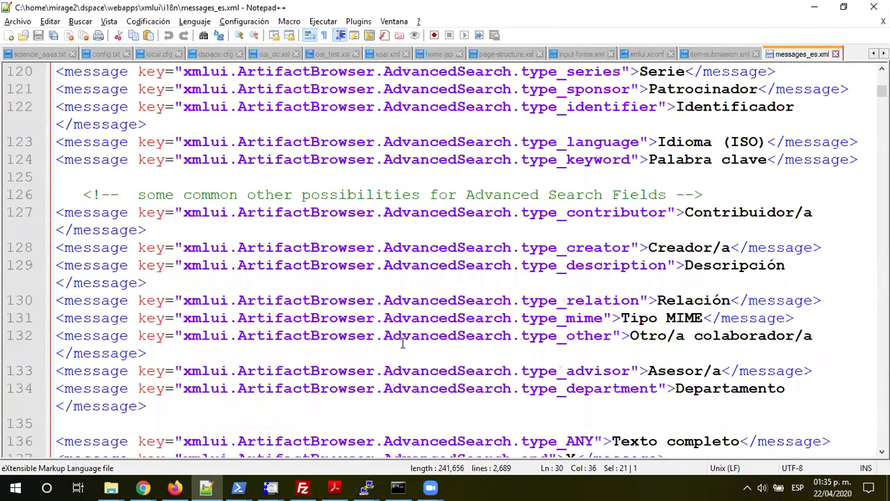
{"action": "scroll", "coordinate": [401, 341], "scroll_direction": "down", "scroll_amount": 16}
{"action": "left_click_drag", "start_coordinate": [881, 98], "coordinate": [882, 435]}
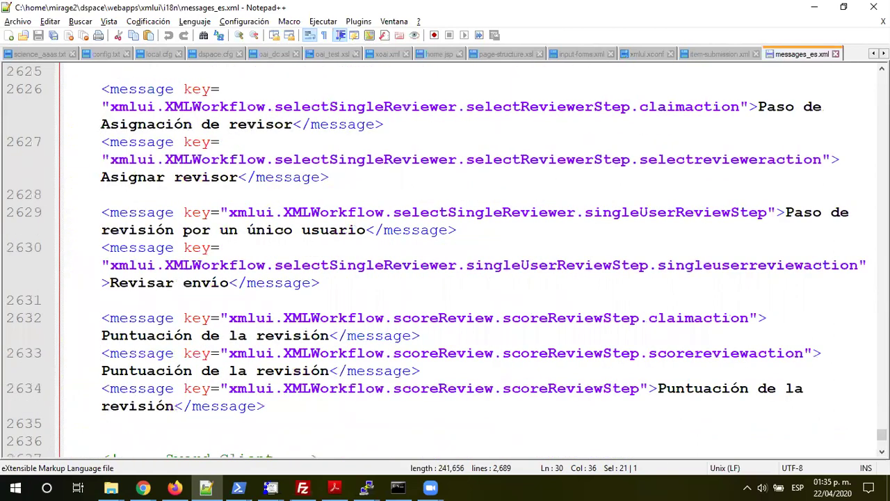
{"action": "scroll", "coordinate": [798, 358], "scroll_direction": "down", "scroll_amount": 10}
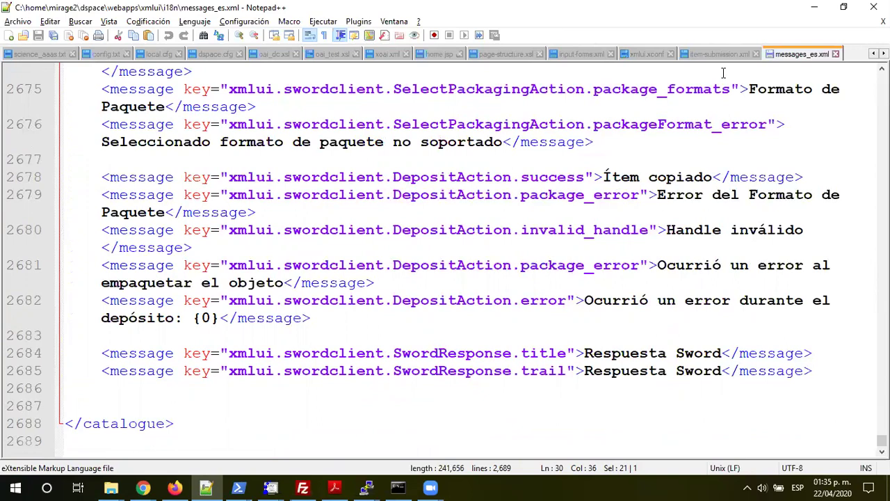
{"action": "scroll", "coordinate": [707, 50], "scroll_direction": "up", "scroll_amount": 3}
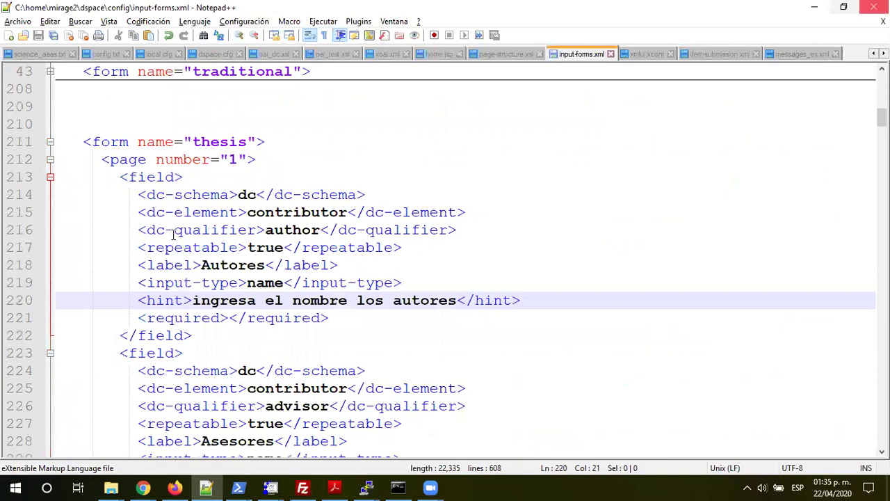
Step: Highlight the Autores label, then bring the Repositorio Nacional Chrome window to the front
{"action": "left_click_drag", "start_coordinate": [201, 265], "coordinate": [259, 268]}
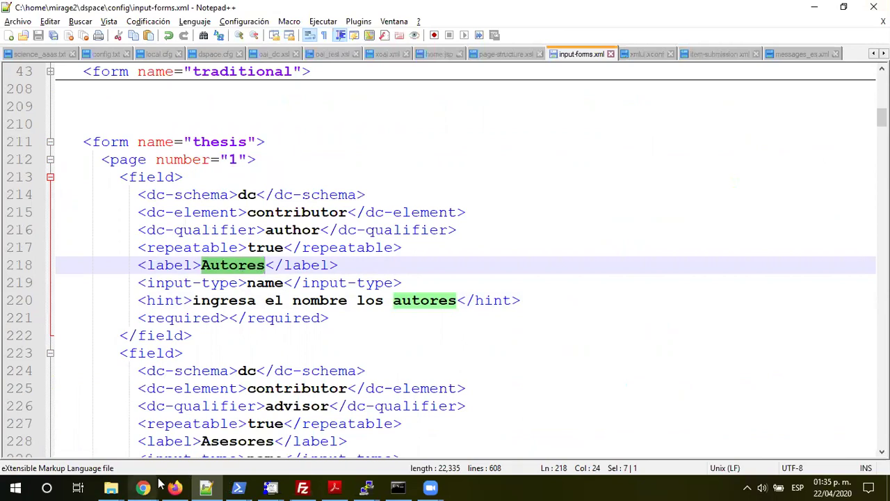
{"action": "mouse_move", "coordinate": [149, 485]}
{"action": "left_click", "coordinate": [212, 435]}
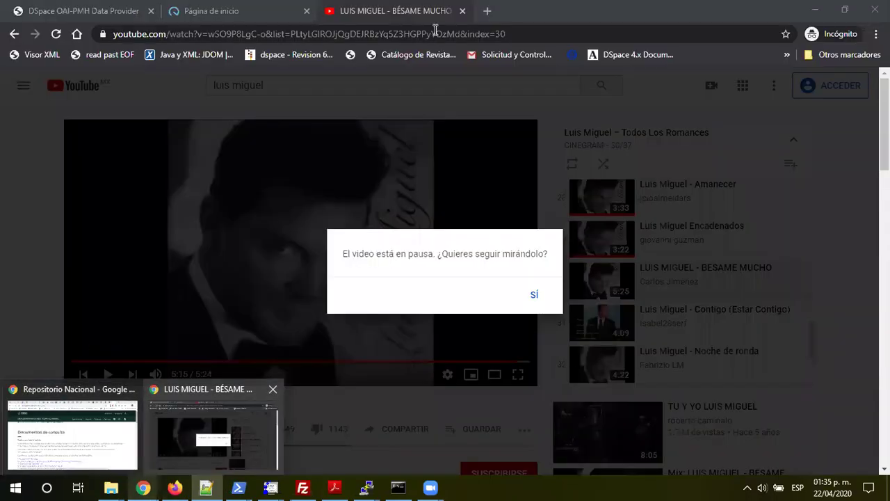
{"action": "key", "text": "alt+Tab"}
{"action": "key", "text": "Up"}
{"action": "key", "text": "Up"}
{"action": "key", "text": "Up"}
{"action": "key", "text": "Up"}
{"action": "key", "text": "Up"}
{"action": "key", "text": "Up"}
{"action": "key", "text": "Up"}
{"action": "key", "text": "Up"}
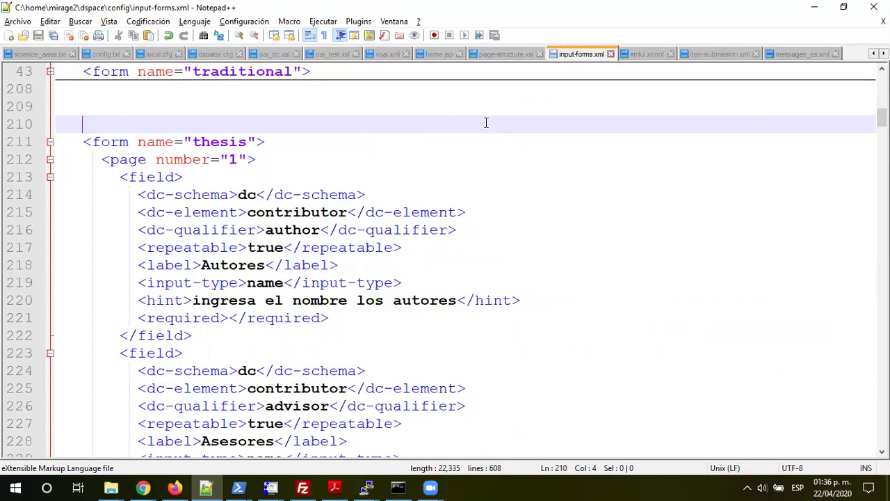
{"action": "left_click", "coordinate": [143, 487]}
{"action": "left_click", "coordinate": [73, 434]}
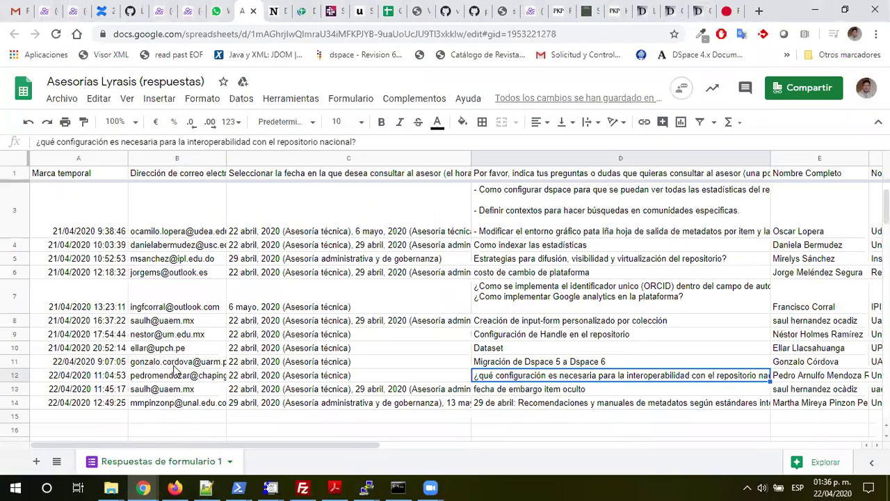
{"action": "left_click", "coordinate": [174, 322]}
{"action": "left_click", "coordinate": [182, 375]}
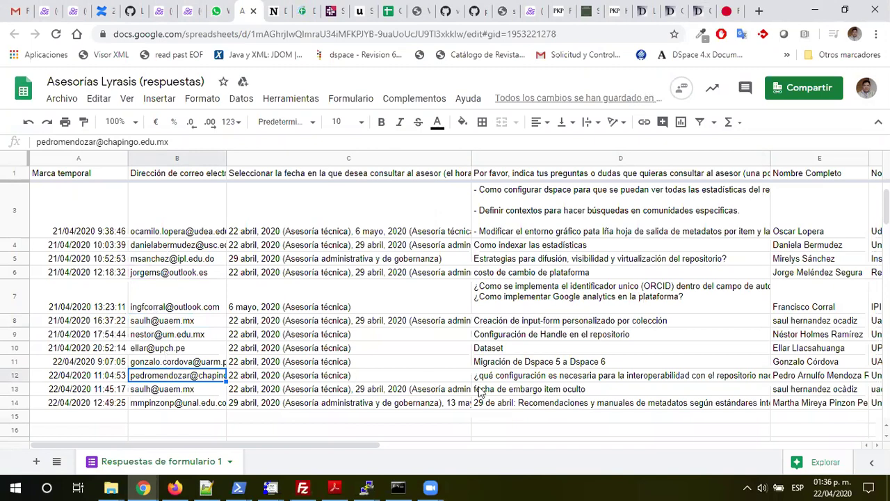
{"action": "left_click", "coordinate": [562, 379]}
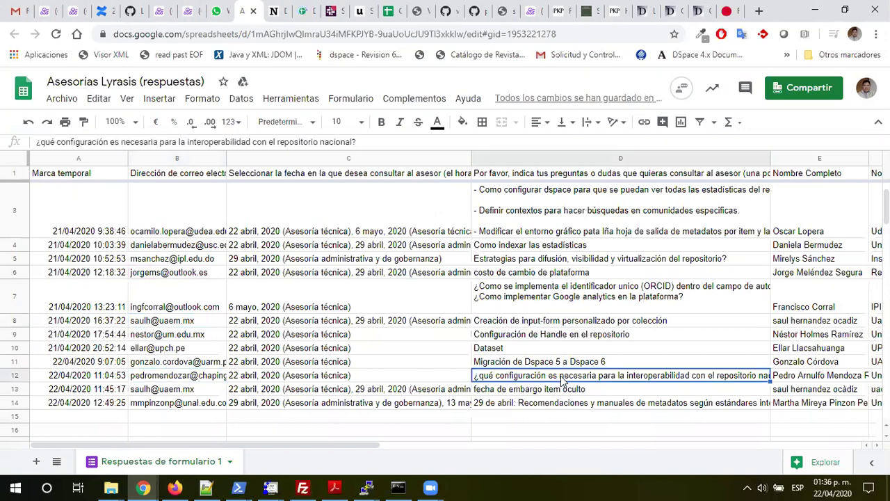
{"action": "scroll", "coordinate": [458, 351], "scroll_direction": "up", "scroll_amount": 1}
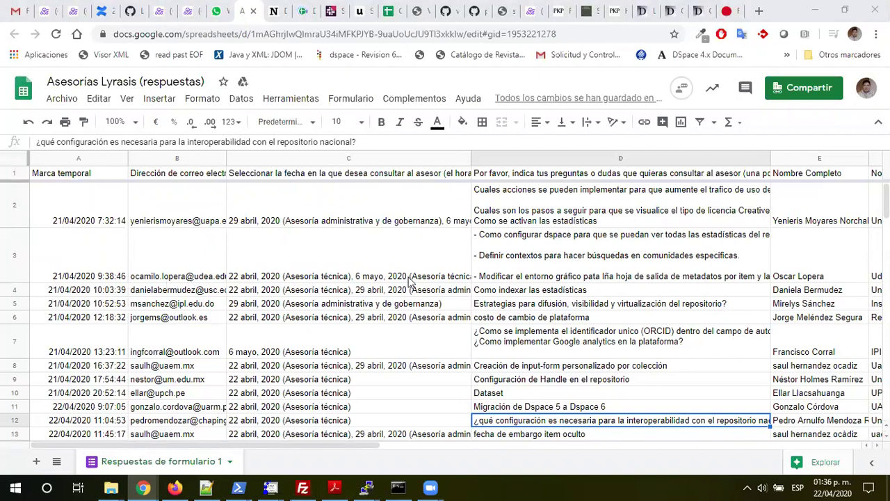
{"action": "left_click", "coordinate": [515, 279]}
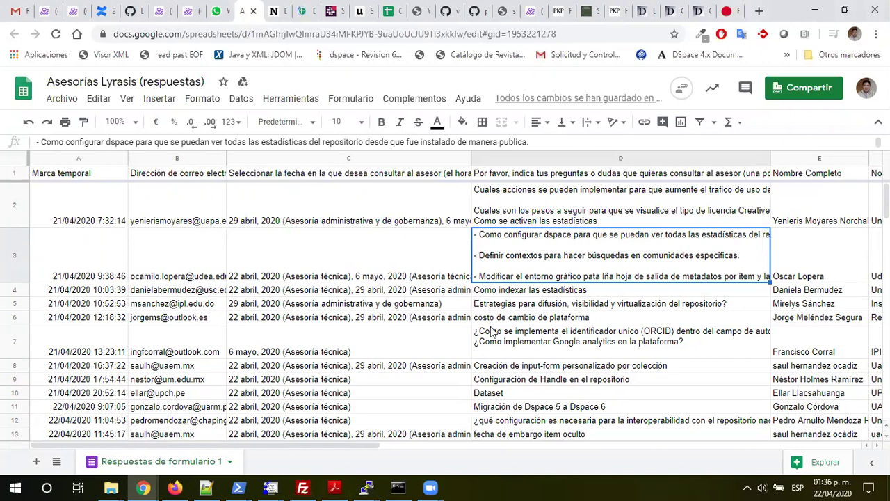
{"action": "scroll", "coordinate": [492, 332], "scroll_direction": "down", "scroll_amount": 1}
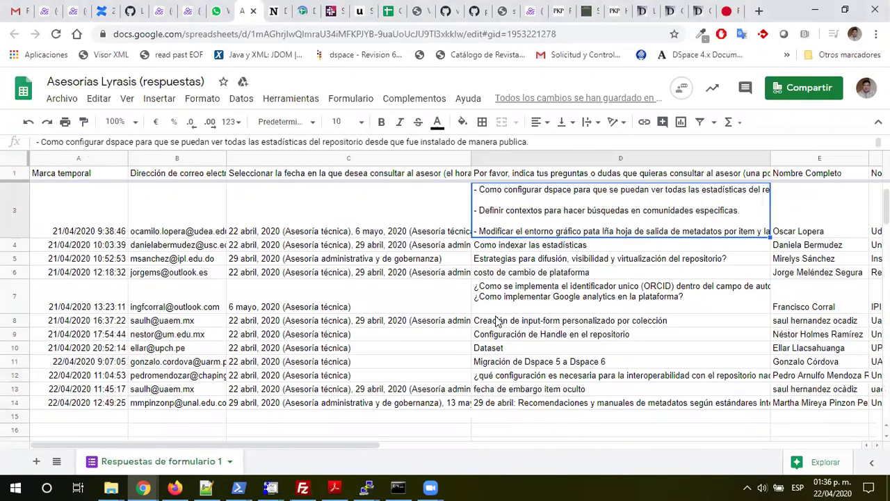
{"action": "scroll", "coordinate": [497, 321], "scroll_direction": "up", "scroll_amount": 1}
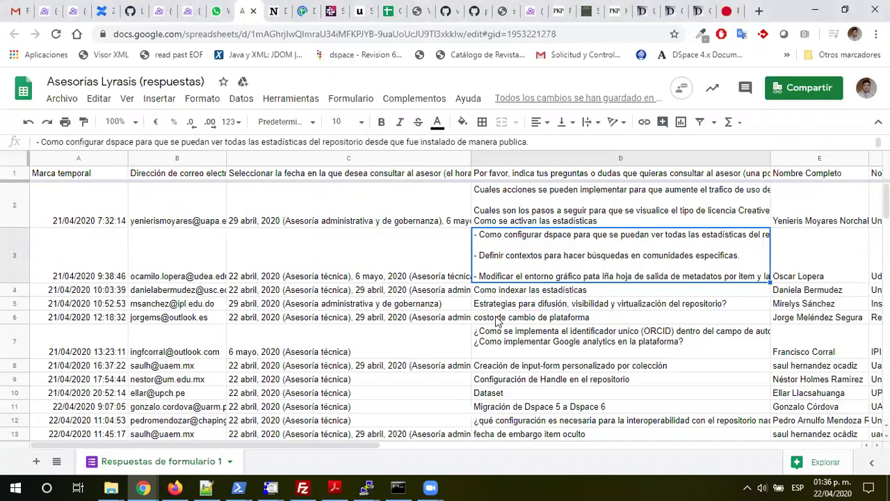
Step: Cycle through the open Chrome tabs to the Repositorio Nacional page
{"action": "left_click", "coordinate": [671, 10]}
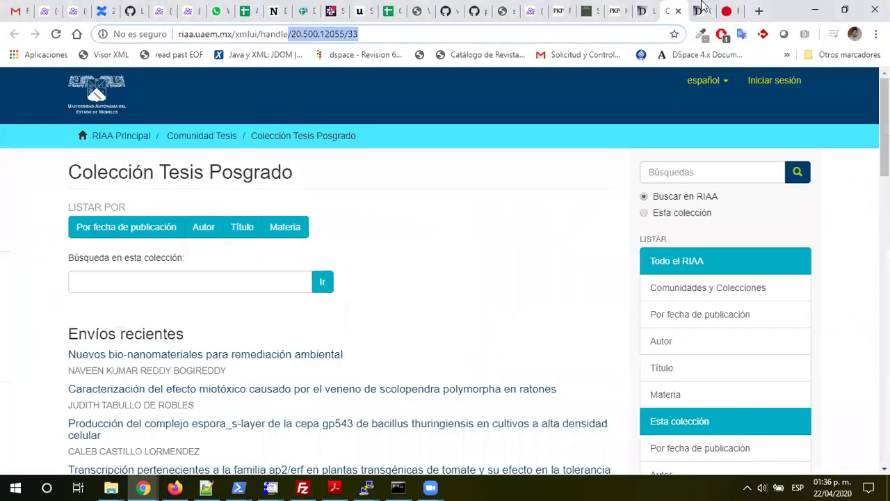
{"action": "left_click", "coordinate": [699, 11]}
{"action": "left_click", "coordinate": [645, 10]}
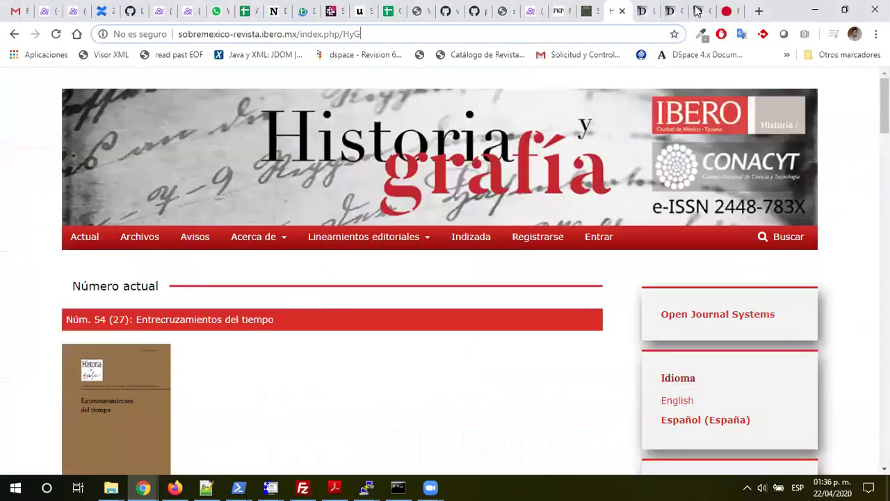
{"action": "left_click", "coordinate": [671, 11]}
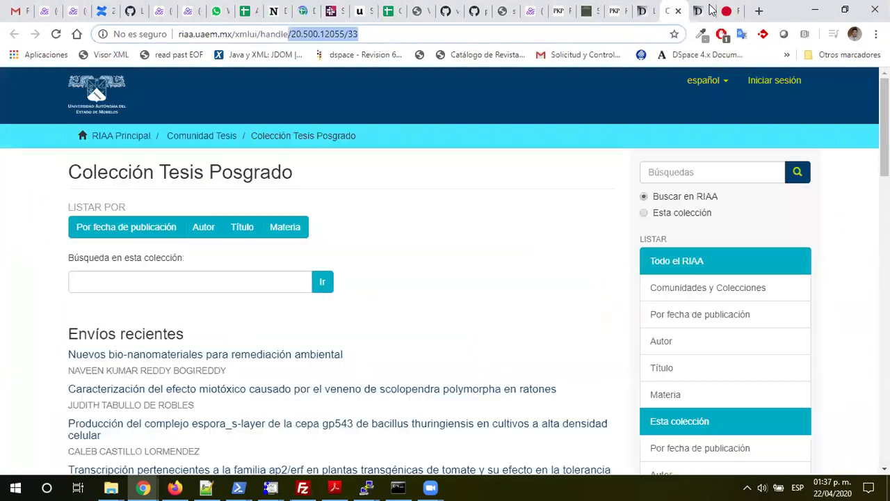
{"action": "key", "text": "ctrl+Tab"}
Step: Open the 2020-04-15 Webinar wiki page from the 'wiki' suggestions, then go back to the documentos page
{"action": "left_click", "coordinate": [625, 34]}
{"action": "type", "text": "wiki"}
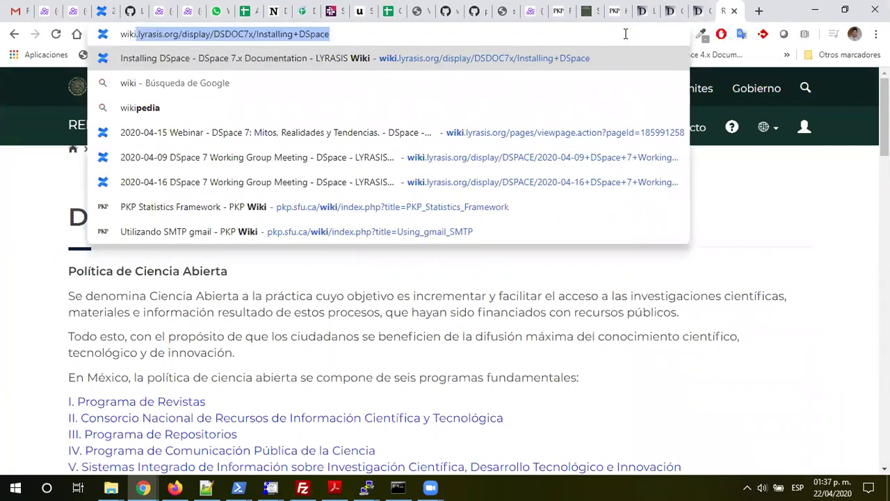
{"action": "key", "text": "Down"}
{"action": "key", "text": "Down"}
{"action": "key", "text": "Down"}
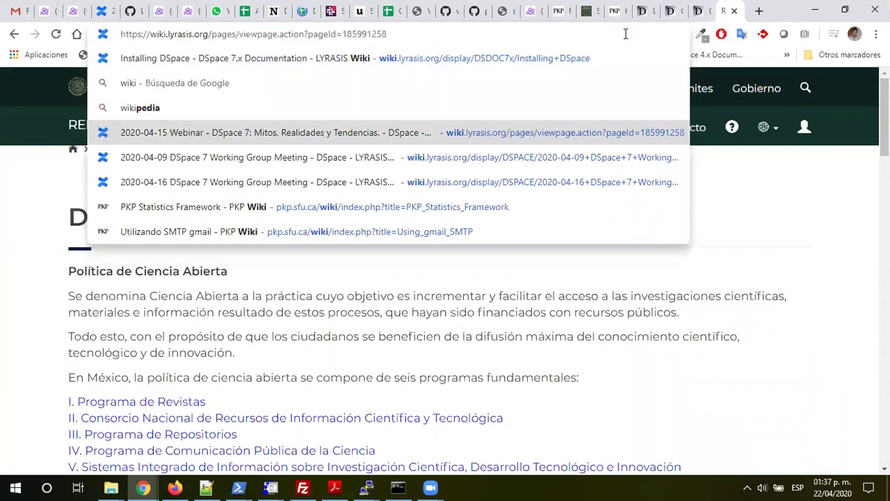
{"action": "key", "text": "Down"}
{"action": "key", "text": "Down"}
{"action": "key", "text": "Up"}
{"action": "key", "text": "Up"}
{"action": "key", "text": "Return"}
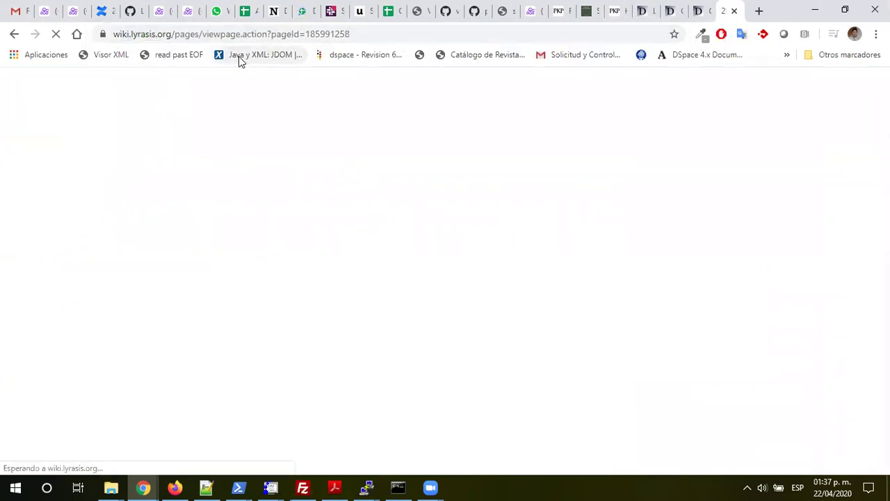
{"action": "key", "text": "alt+Left"}
{"action": "left_click", "coordinate": [586, 33]}
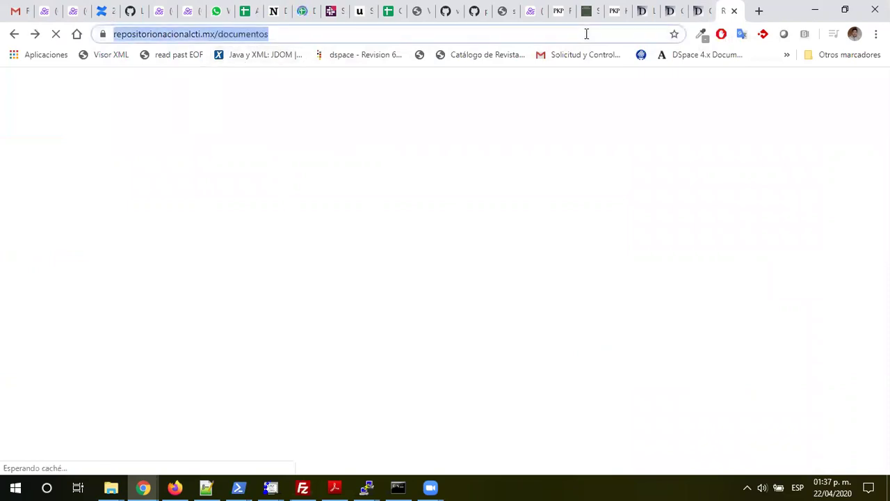
Step: Load the DSpace 7.x Installing DSpace page via the 'wiki' autocomplete and read its Installation Overview
{"action": "type", "text": "wiki.lyrasis.org/display/DSDOC7x/Installing+DSpace"}
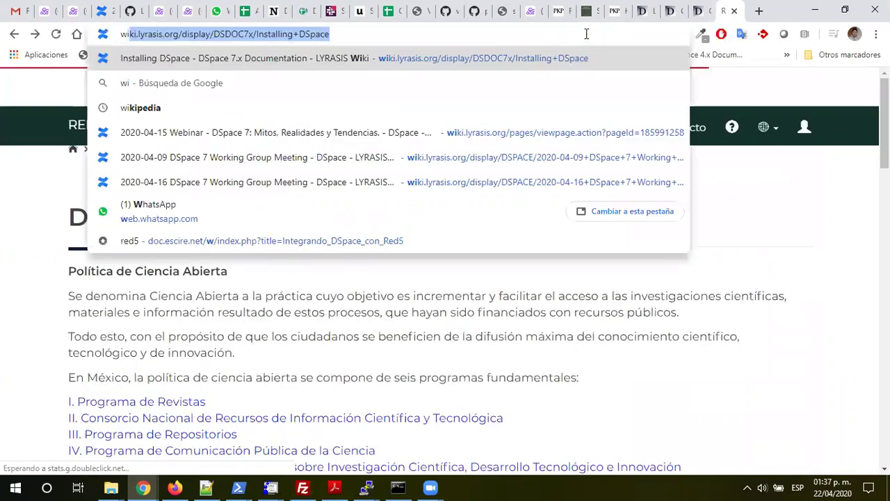
{"action": "key", "text": "Right"}
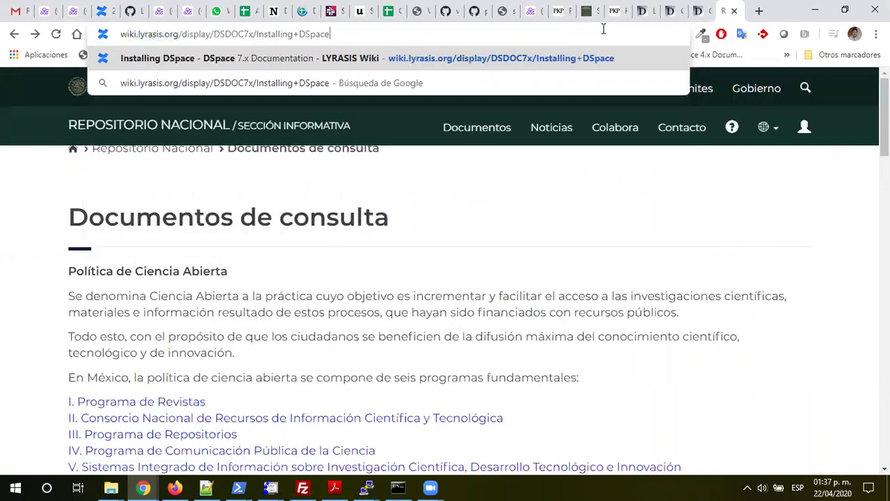
{"action": "key", "text": "Return"}
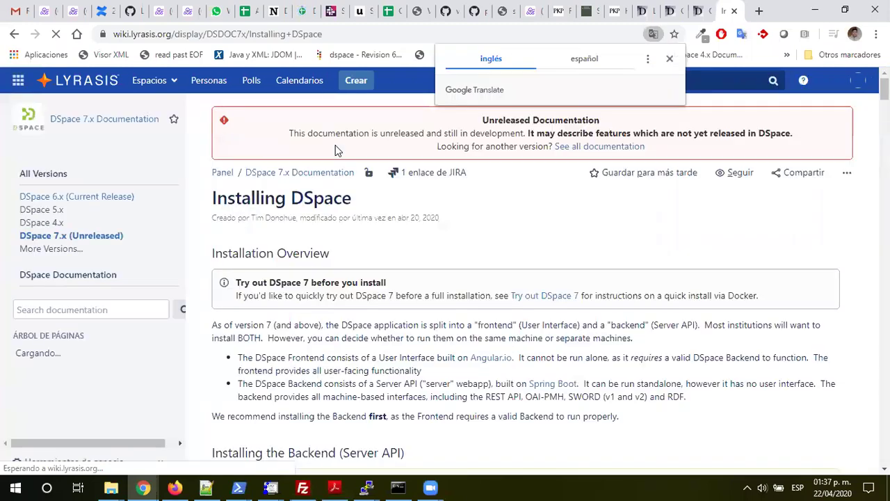
{"action": "scroll", "coordinate": [335, 151], "scroll_direction": "down", "scroll_amount": 4}
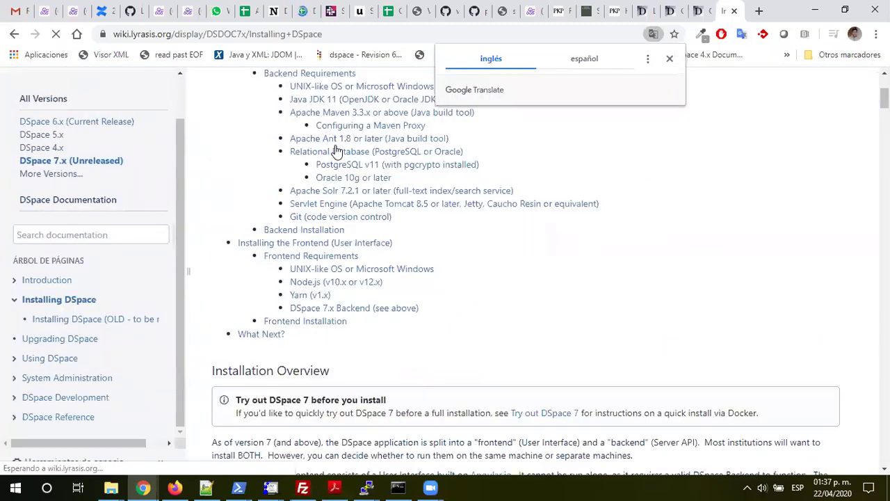
{"action": "scroll", "coordinate": [334, 150], "scroll_direction": "down", "scroll_amount": 8}
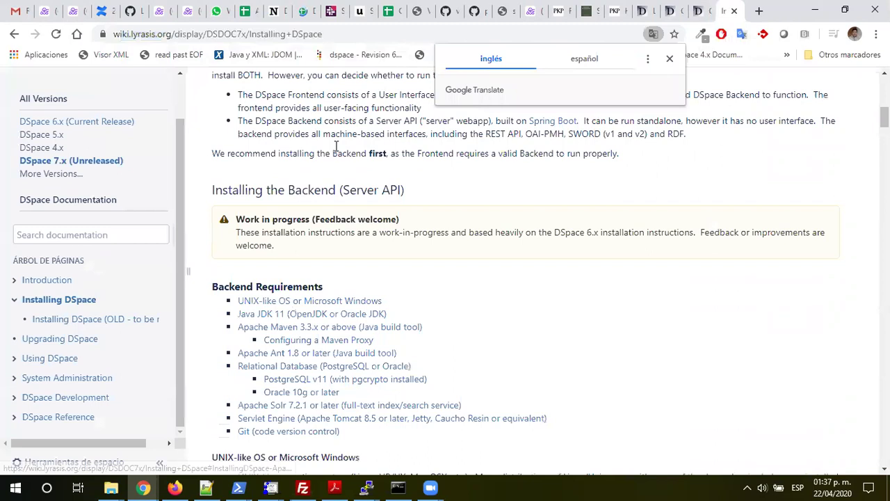
{"action": "scroll", "coordinate": [336, 151], "scroll_direction": "down", "scroll_amount": 7}
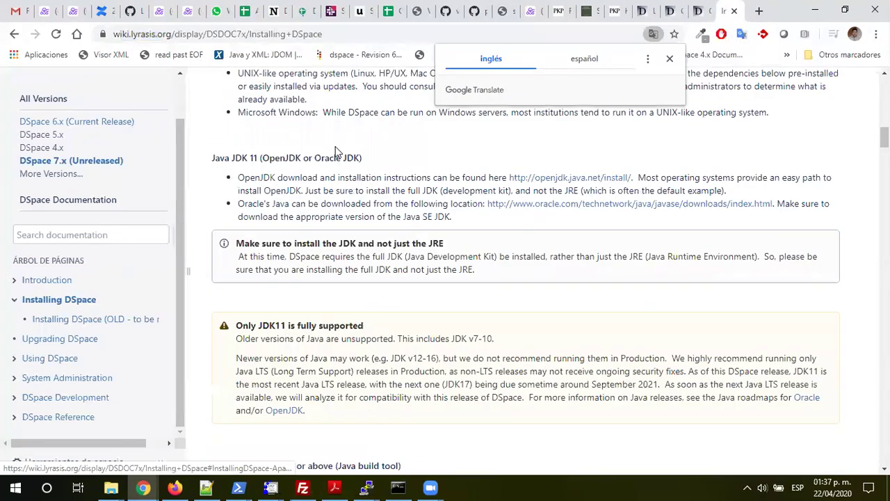
{"action": "scroll", "coordinate": [335, 146], "scroll_direction": "down", "scroll_amount": 3}
{"action": "scroll", "coordinate": [335, 149], "scroll_direction": "up", "scroll_amount": 10}
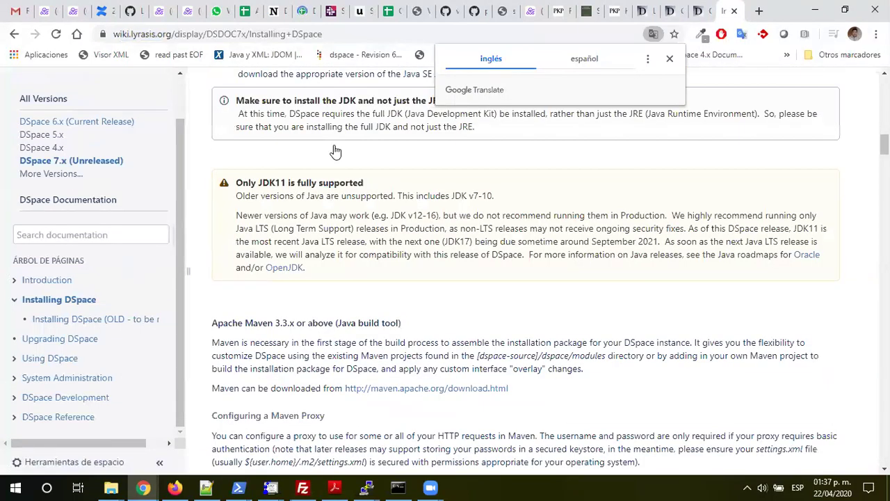
{"action": "scroll", "coordinate": [334, 149], "scroll_direction": "up", "scroll_amount": 10}
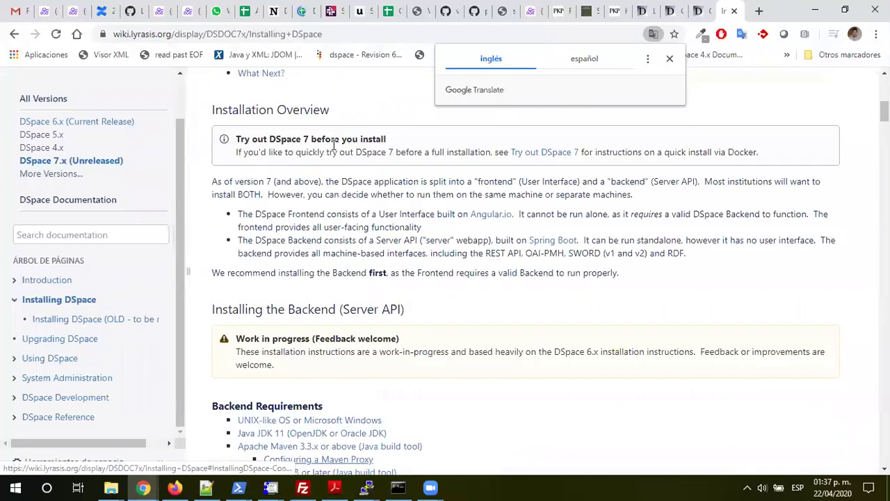
{"action": "scroll", "coordinate": [331, 150], "scroll_direction": "down", "scroll_amount": 5}
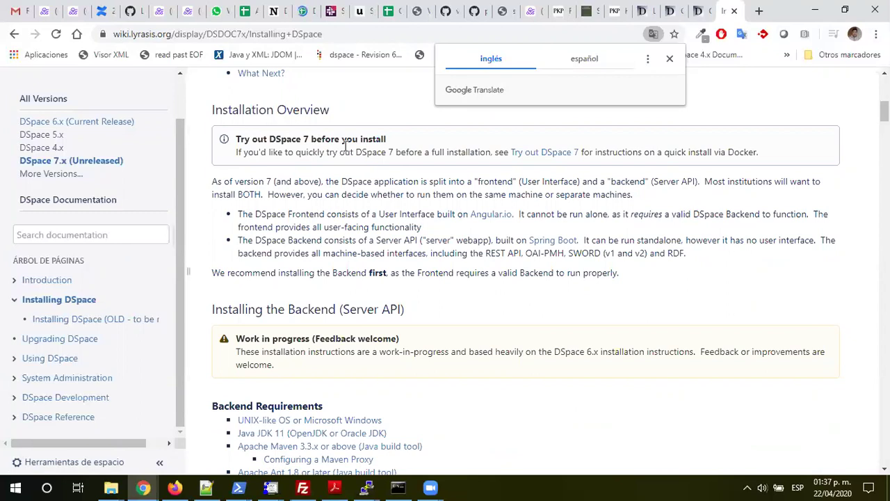
Step: Open the DSpace 6.x (Current Release) documentation and scroll its table of contents
{"action": "left_click", "coordinate": [127, 122]}
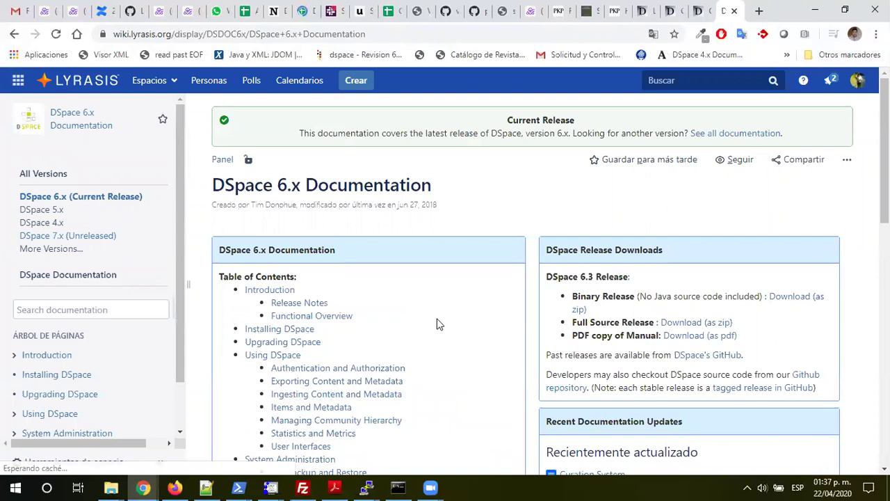
{"action": "scroll", "coordinate": [436, 316], "scroll_direction": "down", "scroll_amount": 2}
{"action": "scroll", "coordinate": [434, 312], "scroll_direction": "up", "scroll_amount": 1}
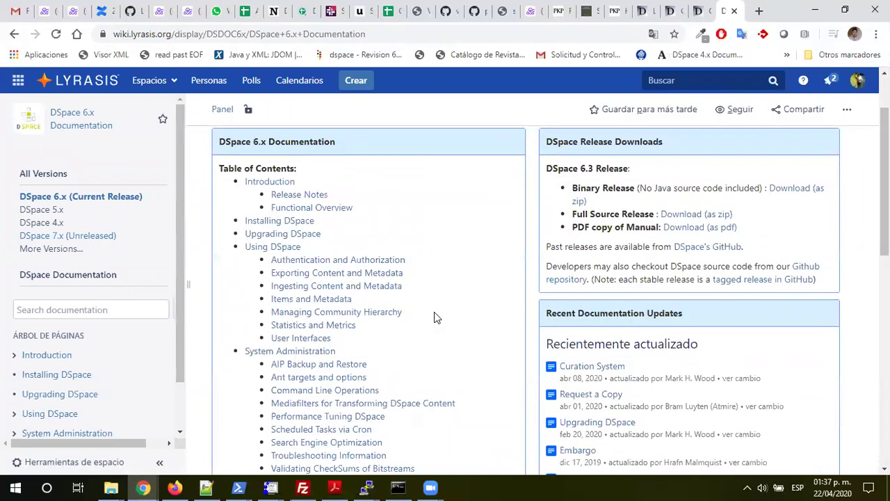
{"action": "scroll", "coordinate": [433, 311], "scroll_direction": "down", "scroll_amount": 1}
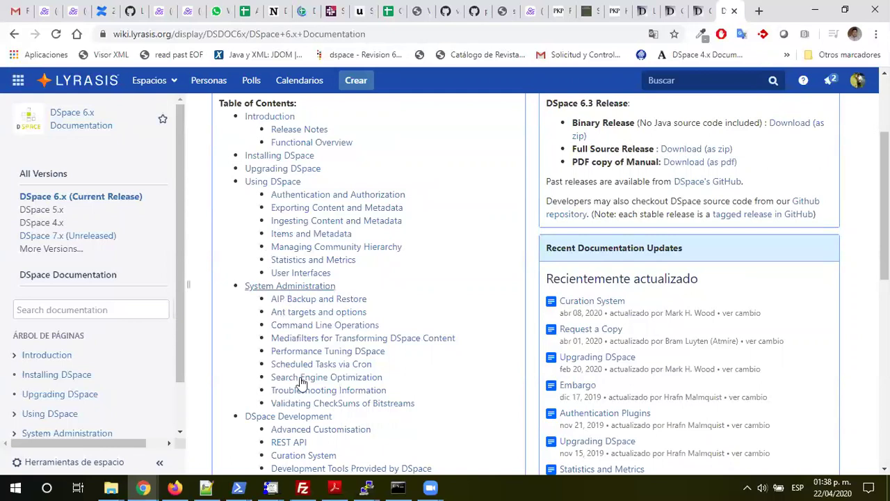
{"action": "scroll", "coordinate": [299, 355], "scroll_direction": "down", "scroll_amount": 1}
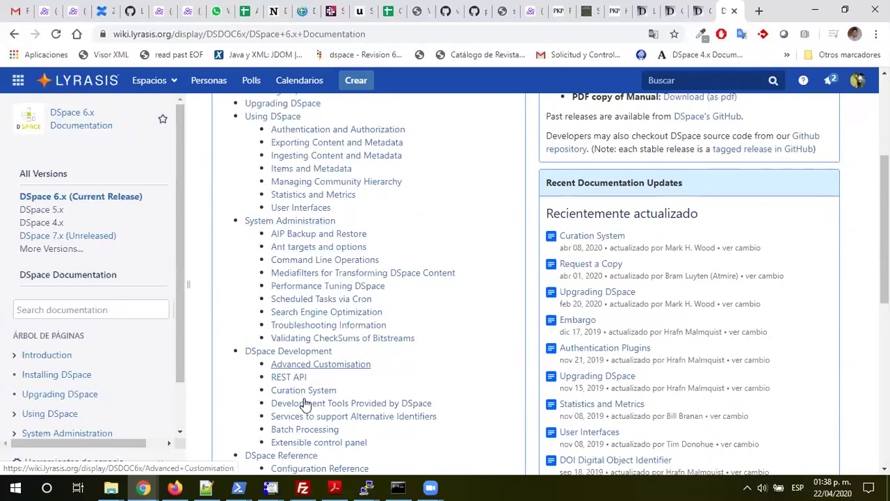
{"action": "scroll", "coordinate": [299, 356], "scroll_direction": "down", "scroll_amount": 2}
{"action": "scroll", "coordinate": [300, 355], "scroll_direction": "up", "scroll_amount": 5}
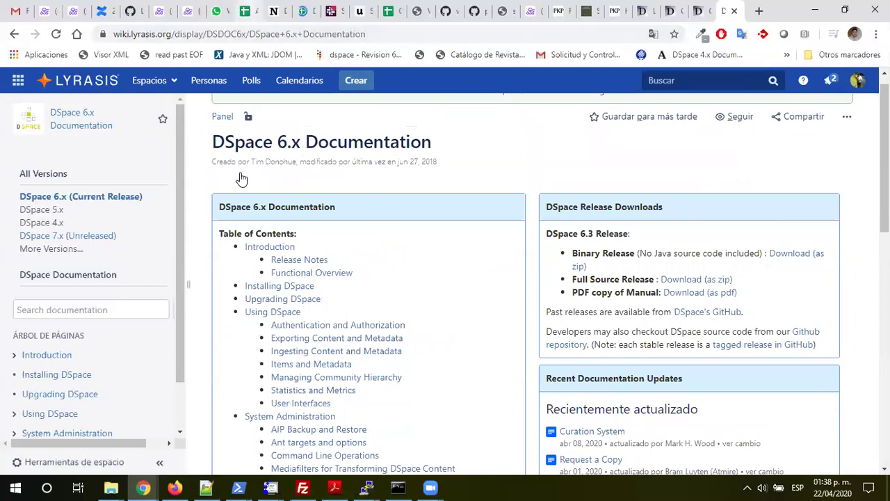
Step: Glance at the Asesorias Lyrasis spreadsheet, then return to the DSpace 6.x page and scroll it
{"action": "key", "text": "ctrl+Tab"}
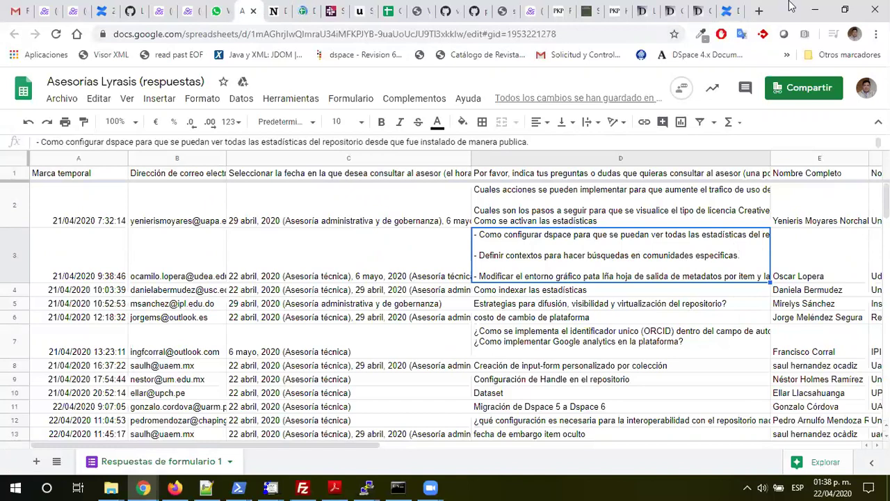
{"action": "left_click", "coordinate": [720, 10]}
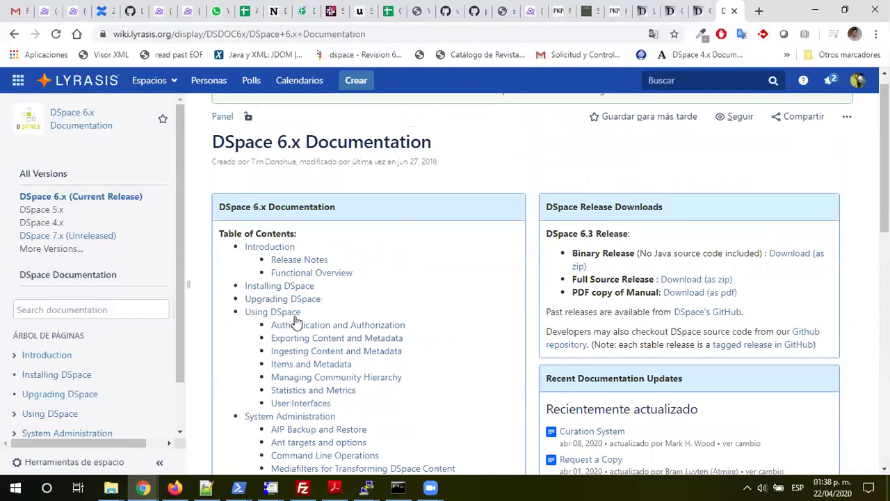
{"action": "scroll", "coordinate": [298, 311], "scroll_direction": "down", "scroll_amount": 3}
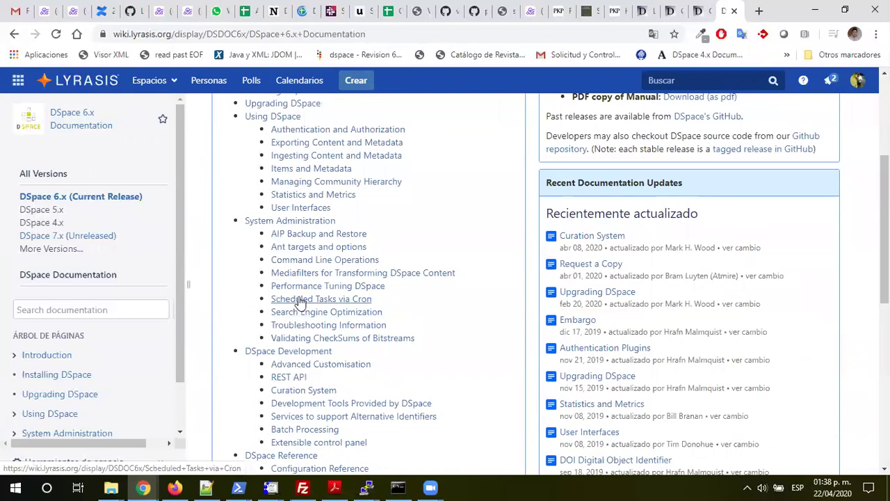
{"action": "scroll", "coordinate": [299, 304], "scroll_direction": "down", "scroll_amount": 2}
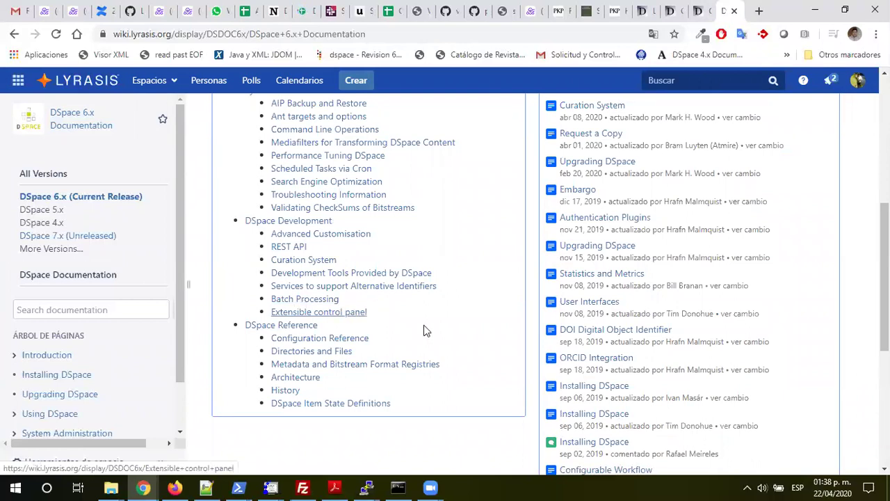
{"action": "scroll", "coordinate": [423, 325], "scroll_direction": "up", "scroll_amount": 4}
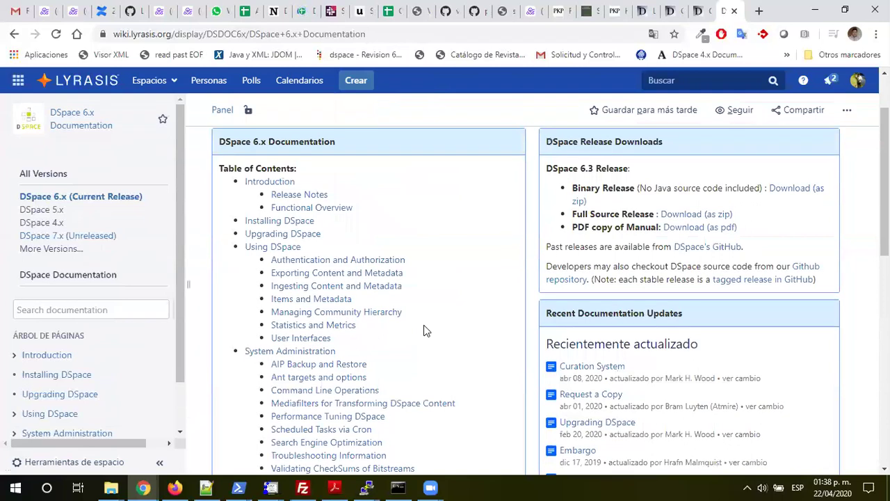
{"action": "scroll", "coordinate": [426, 325], "scroll_direction": "up", "scroll_amount": 2}
{"action": "scroll", "coordinate": [426, 325], "scroll_direction": "down", "scroll_amount": 3}
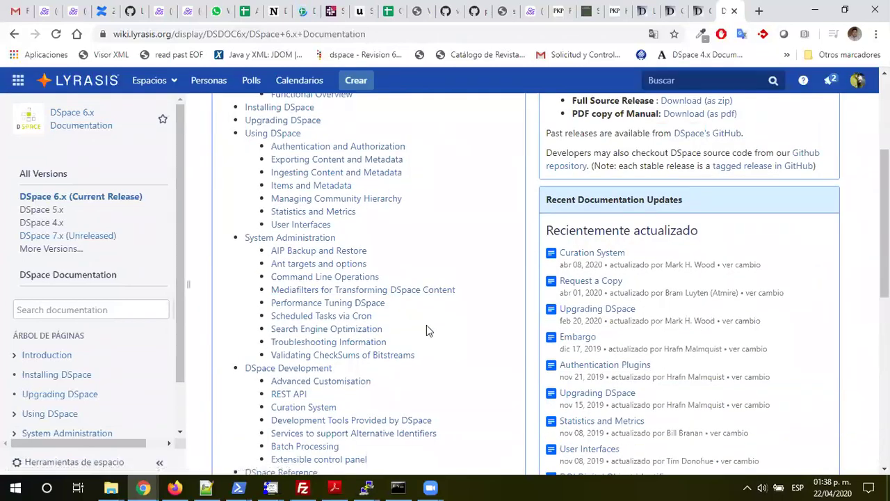
Step: Open Statistics and Metrics, then Google Analytics Statistics, highlighting the google-analytics.account.email property
{"action": "left_click", "coordinate": [313, 213]}
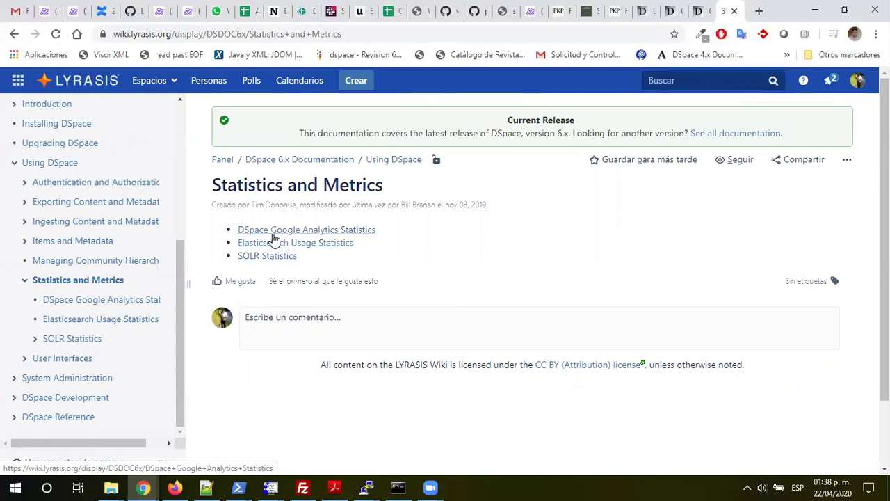
{"action": "left_click", "coordinate": [275, 239]}
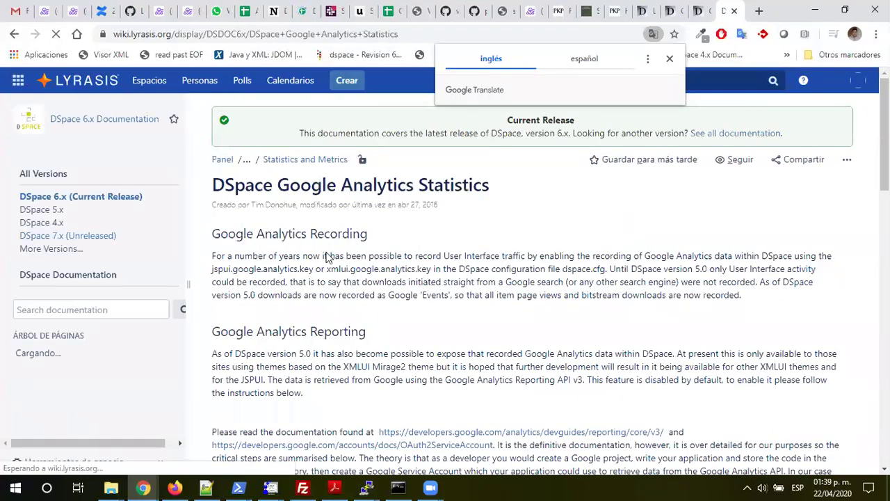
{"action": "scroll", "coordinate": [327, 254], "scroll_direction": "down", "scroll_amount": 15}
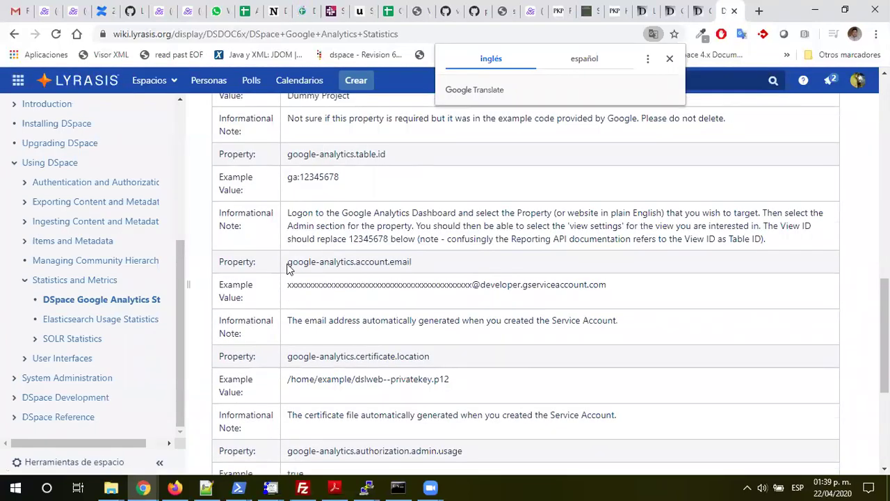
{"action": "left_click_drag", "start_coordinate": [286, 264], "coordinate": [426, 263]}
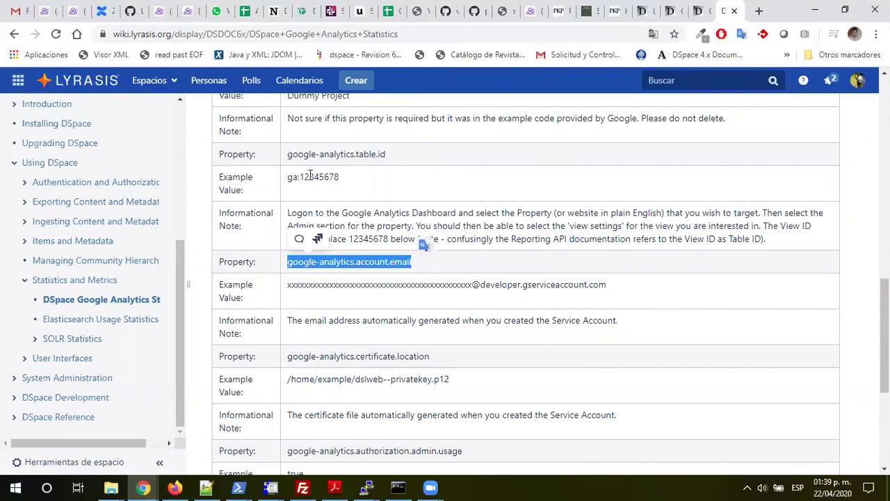
{"action": "scroll", "coordinate": [369, 279], "scroll_direction": "down", "scroll_amount": 2}
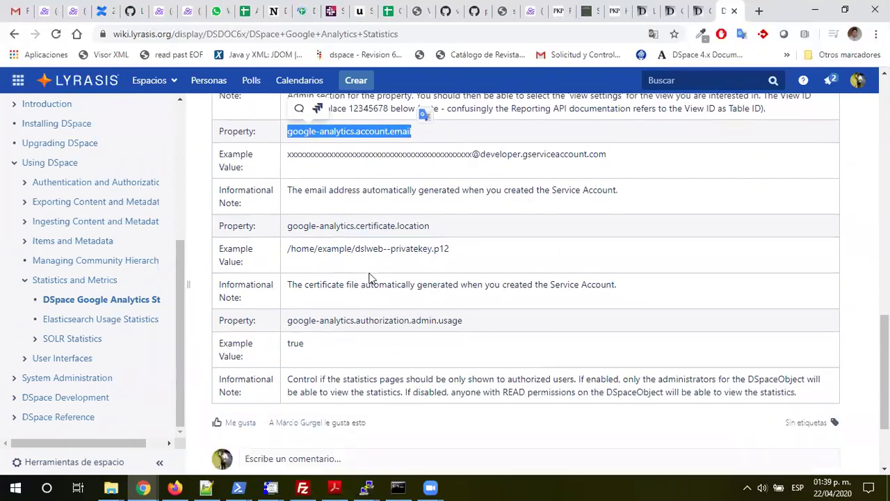
{"action": "left_click_drag", "start_coordinate": [356, 251], "coordinate": [509, 250]}
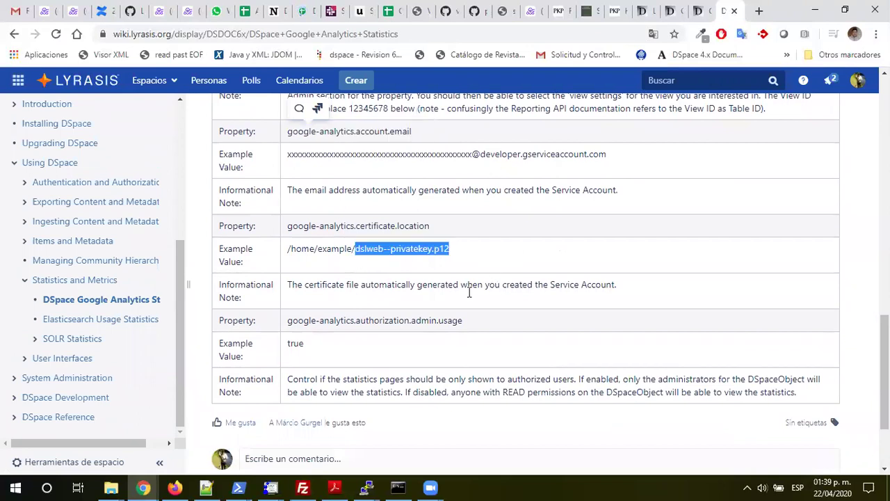
{"action": "scroll", "coordinate": [437, 299], "scroll_direction": "down", "scroll_amount": 2}
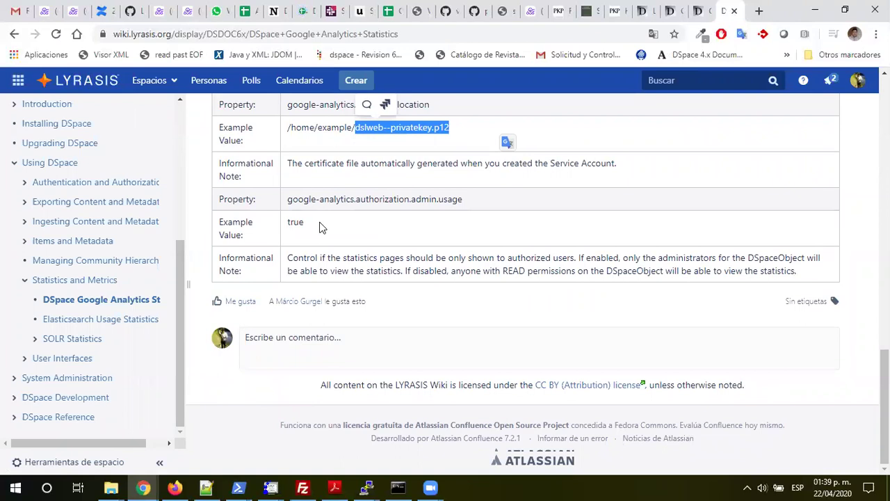
{"action": "scroll", "coordinate": [314, 253], "scroll_direction": "up", "scroll_amount": 2}
{"action": "scroll", "coordinate": [315, 253], "scroll_direction": "up", "scroll_amount": 10}
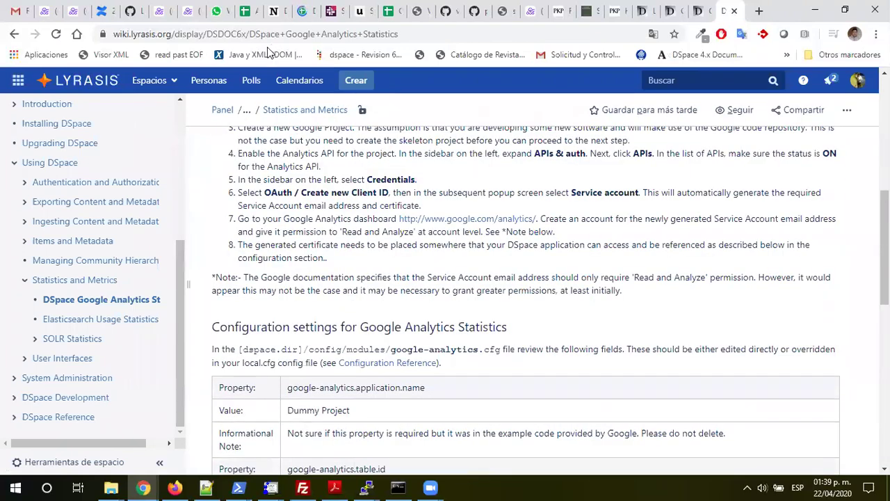
Step: Select the base of the page address, then return via the Statistics and Metrics breadcrumb
{"action": "left_click_drag", "start_coordinate": [246, 37], "coordinate": [113, 35]}
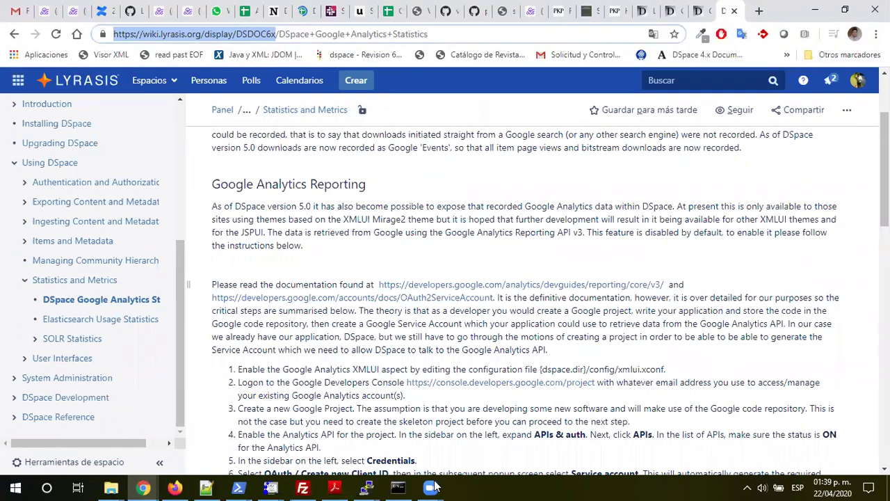
{"action": "left_click", "coordinate": [433, 487]}
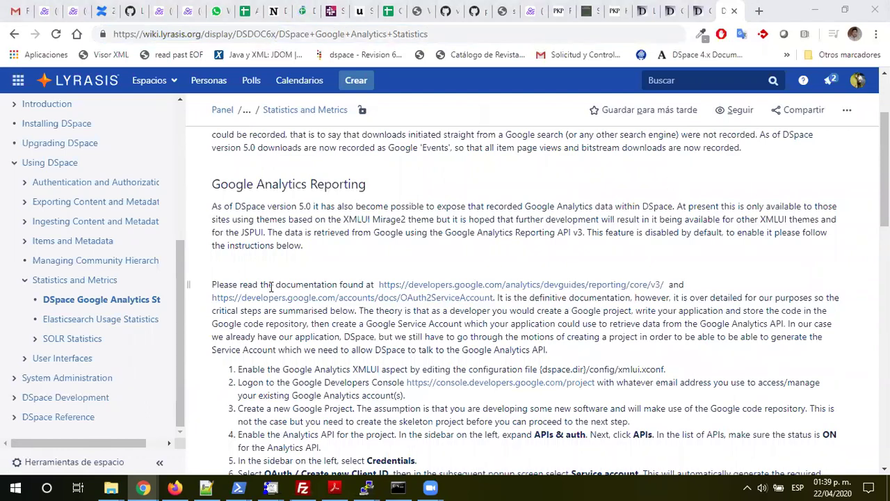
{"action": "scroll", "coordinate": [298, 162], "scroll_direction": "up", "scroll_amount": 3}
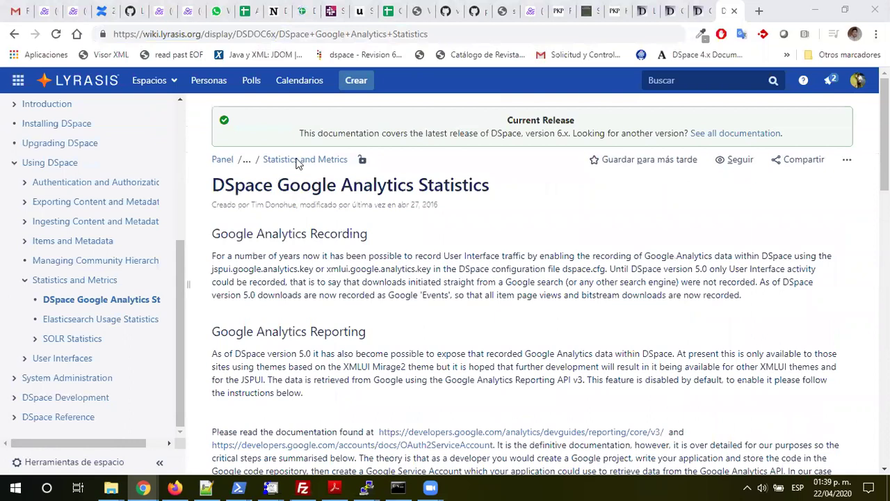
{"action": "left_click", "coordinate": [298, 162]}
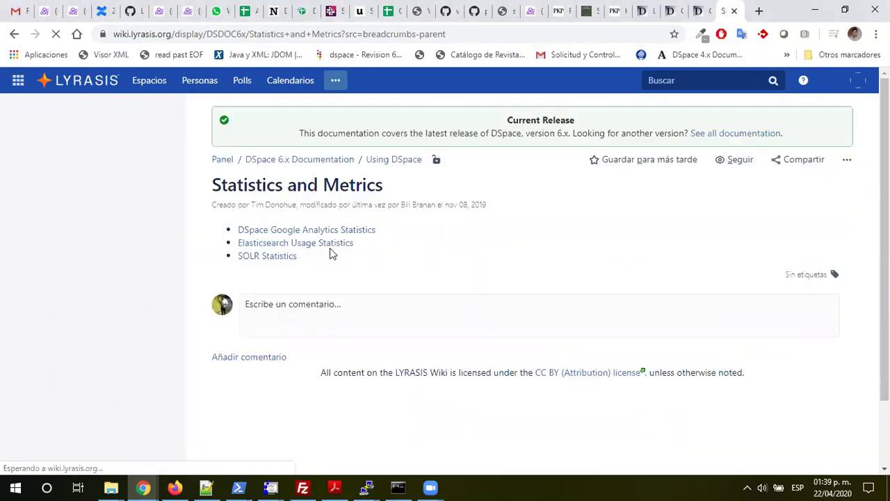
Step: Open the SOLR Statistics documentation page and dismiss the translation popup
{"action": "left_click", "coordinate": [257, 255]}
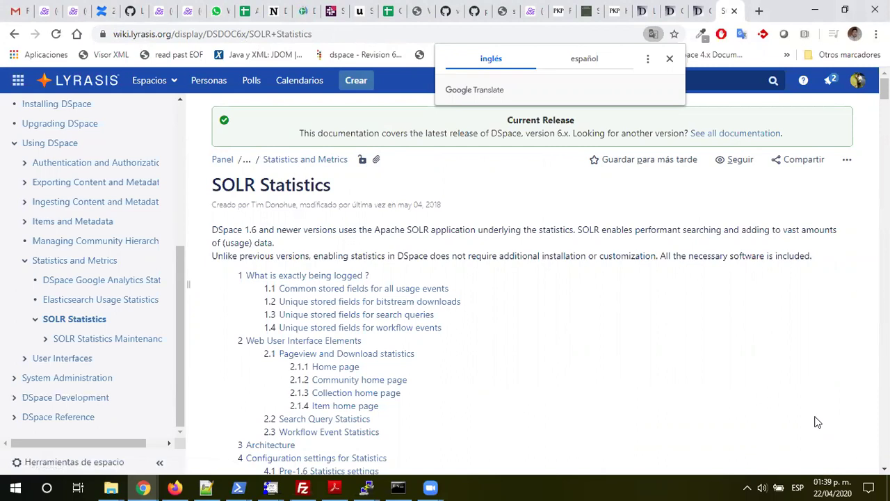
{"action": "scroll", "coordinate": [820, 421], "scroll_direction": "down", "scroll_amount": 2}
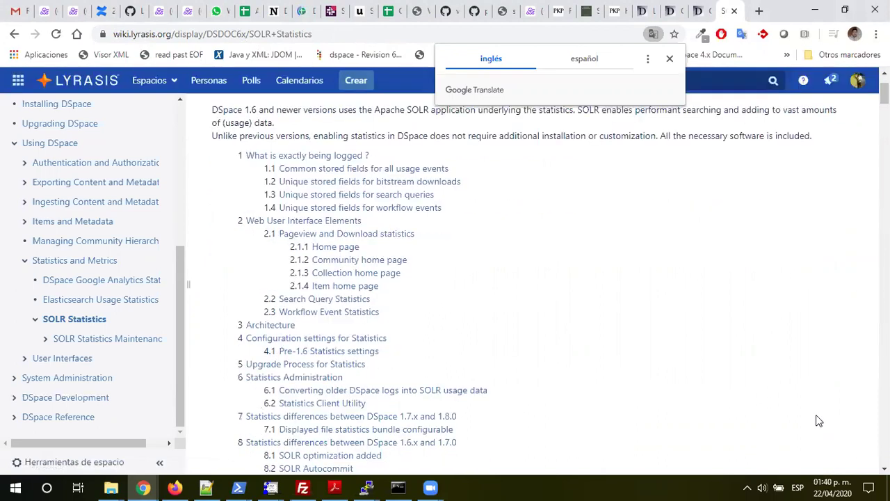
{"action": "scroll", "coordinate": [819, 420], "scroll_direction": "down", "scroll_amount": 5}
{"action": "scroll", "coordinate": [820, 421], "scroll_direction": "down", "scroll_amount": 2}
{"action": "scroll", "coordinate": [819, 420], "scroll_direction": "down", "scroll_amount": 2}
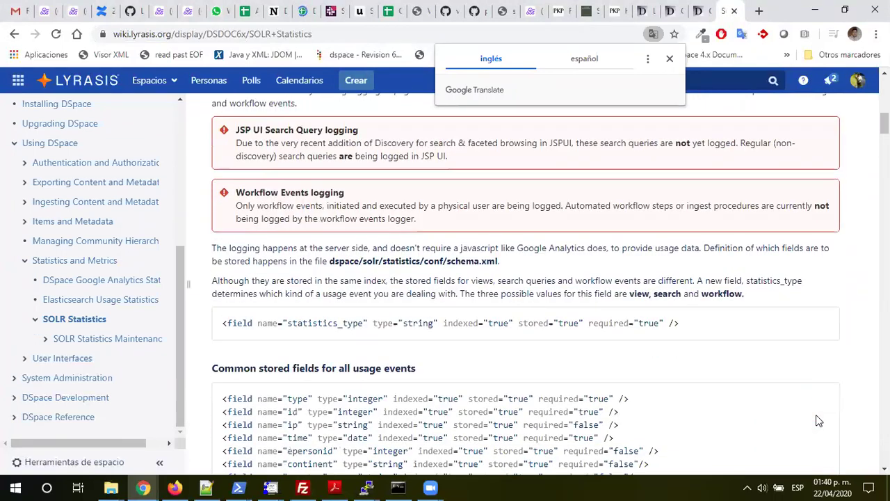
{"action": "scroll", "coordinate": [819, 421], "scroll_direction": "down", "scroll_amount": 2}
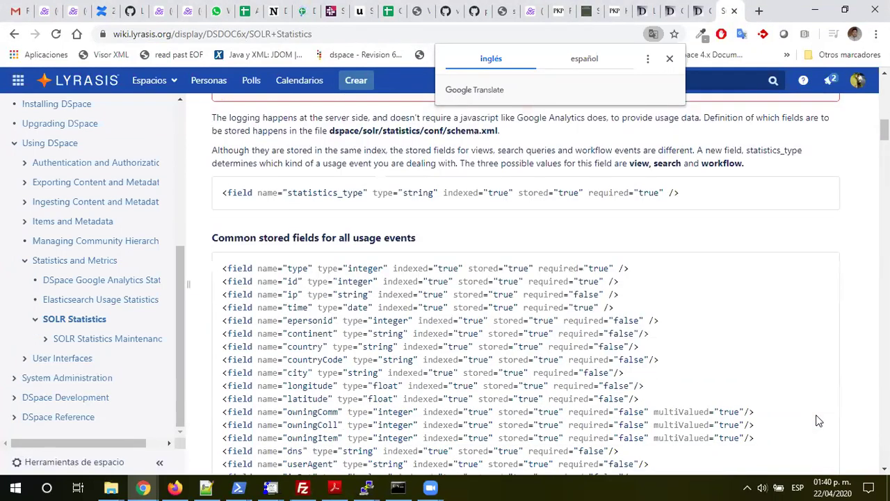
{"action": "scroll", "coordinate": [819, 421], "scroll_direction": "down", "scroll_amount": 2}
{"action": "scroll", "coordinate": [819, 421], "scroll_direction": "up", "scroll_amount": 2}
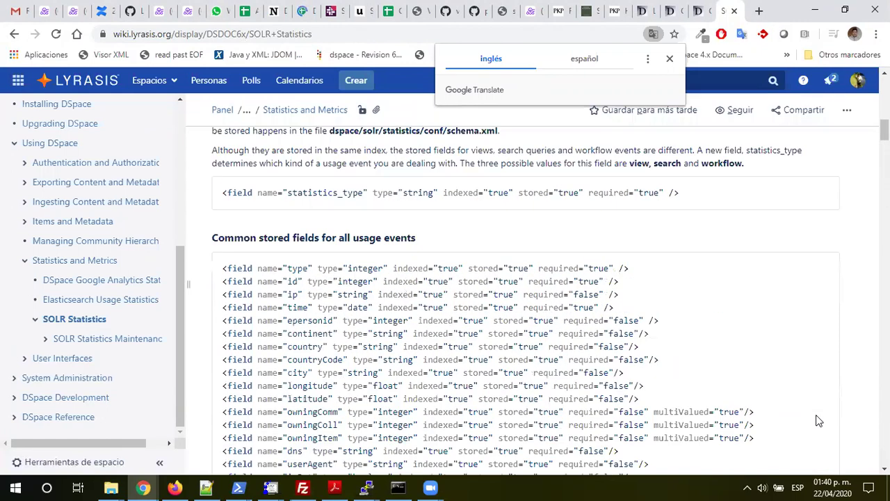
{"action": "scroll", "coordinate": [818, 419], "scroll_direction": "up", "scroll_amount": 1}
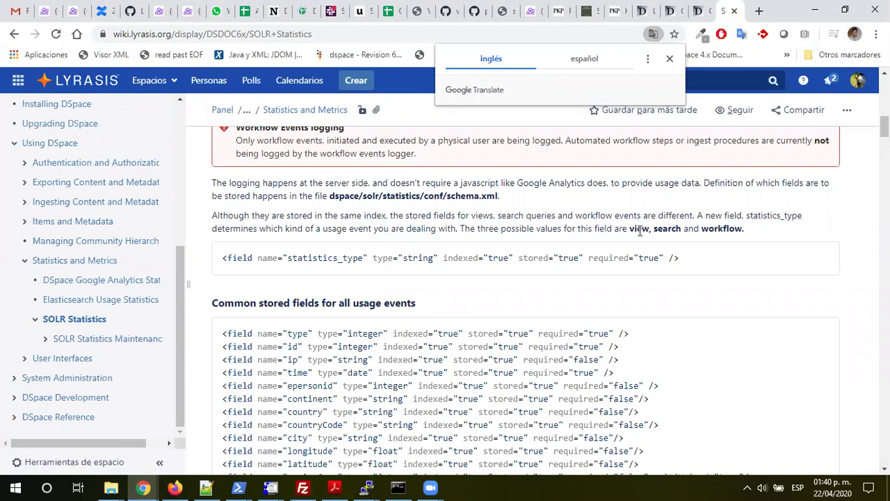
{"action": "left_click", "coordinate": [639, 231]}
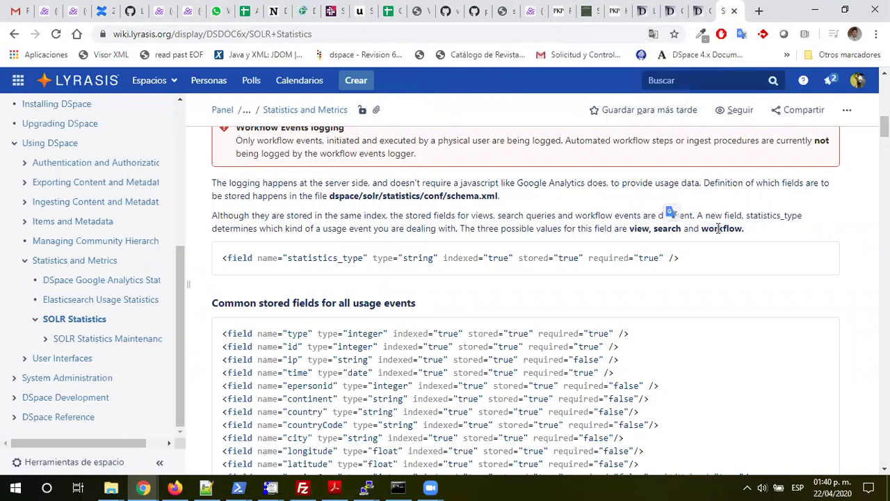
{"action": "left_click", "coordinate": [626, 263]}
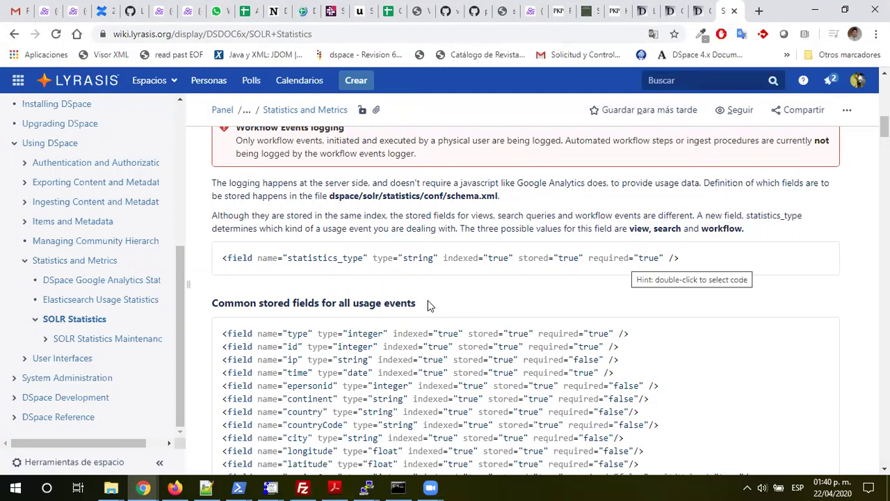
Step: Scroll to the usage-statistics.cfg paragraph and select 'config/' and 'usage-statistics' in its file path
{"action": "scroll", "coordinate": [429, 304], "scroll_direction": "down", "scroll_amount": 7}
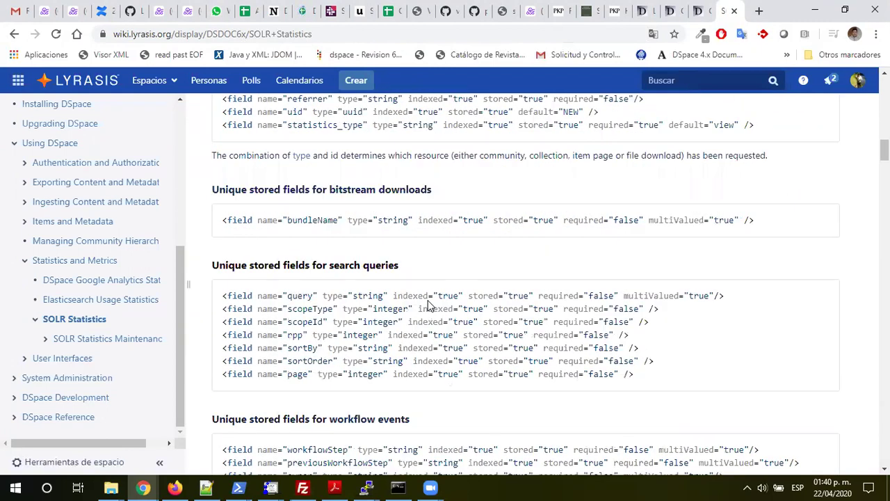
{"action": "scroll", "coordinate": [429, 305], "scroll_direction": "down", "scroll_amount": 2}
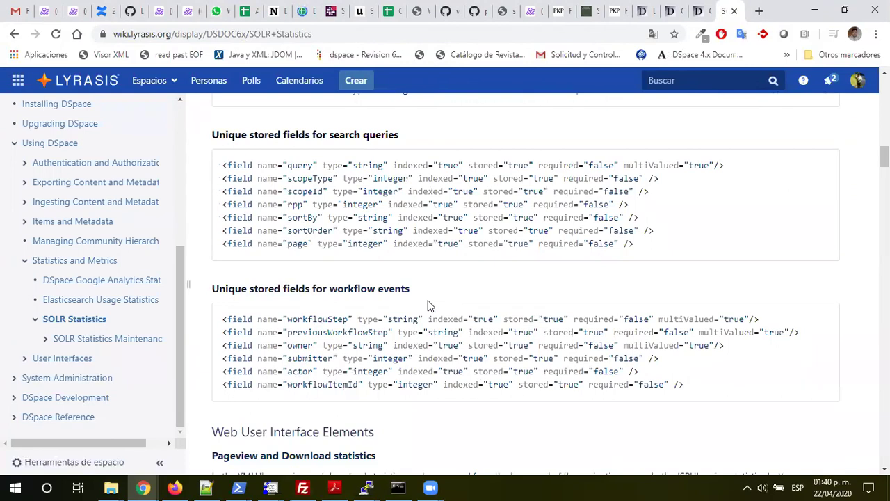
{"action": "scroll", "coordinate": [430, 305], "scroll_direction": "down", "scroll_amount": 9}
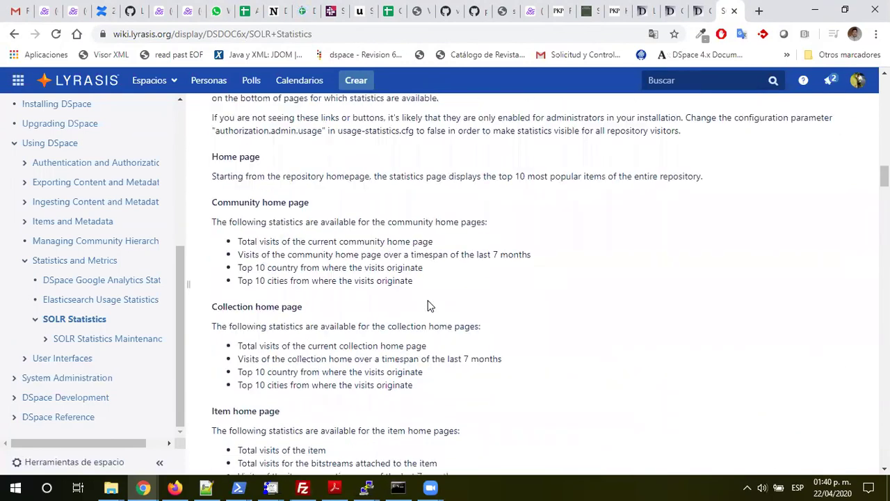
{"action": "scroll", "coordinate": [429, 305], "scroll_direction": "down", "scroll_amount": 4}
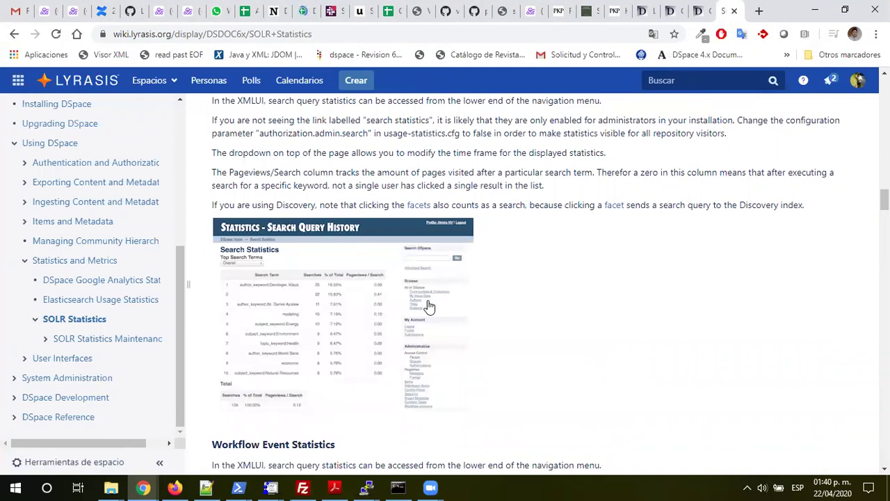
{"action": "scroll", "coordinate": [429, 304], "scroll_direction": "down", "scroll_amount": 2}
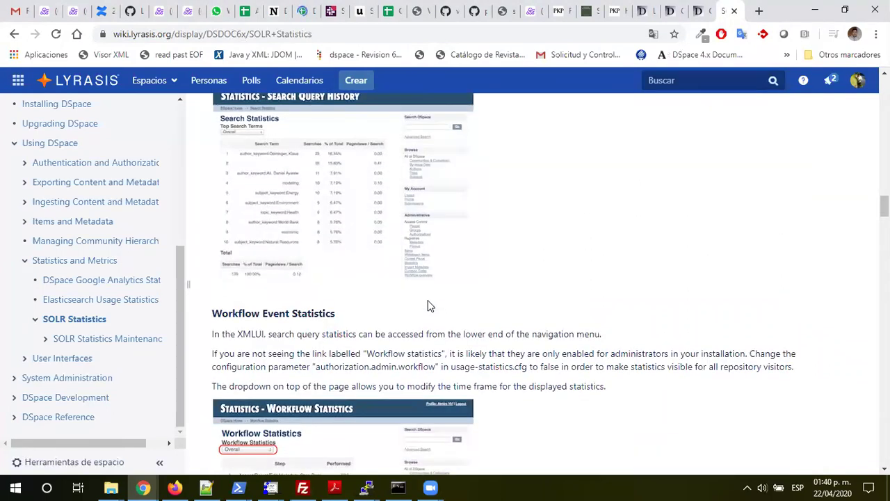
{"action": "scroll", "coordinate": [429, 304], "scroll_direction": "down", "scroll_amount": 3}
{"action": "scroll", "coordinate": [429, 306], "scroll_direction": "down", "scroll_amount": 3}
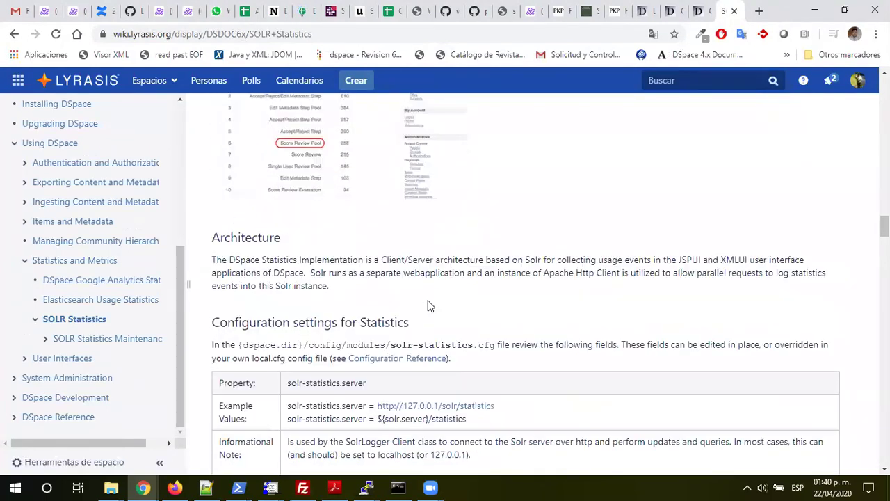
{"action": "scroll", "coordinate": [429, 306], "scroll_direction": "down", "scroll_amount": 3}
{"action": "scroll", "coordinate": [430, 306], "scroll_direction": "up", "scroll_amount": 1}
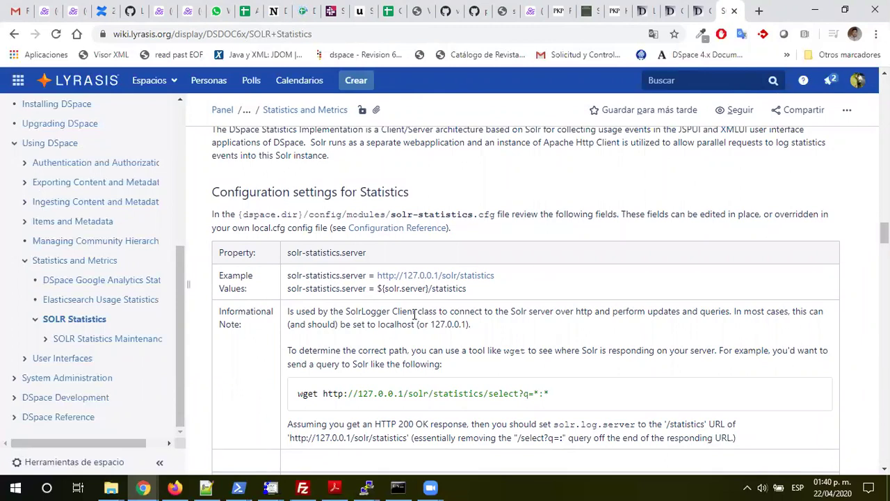
{"action": "scroll", "coordinate": [415, 315], "scroll_direction": "down", "scroll_amount": 3}
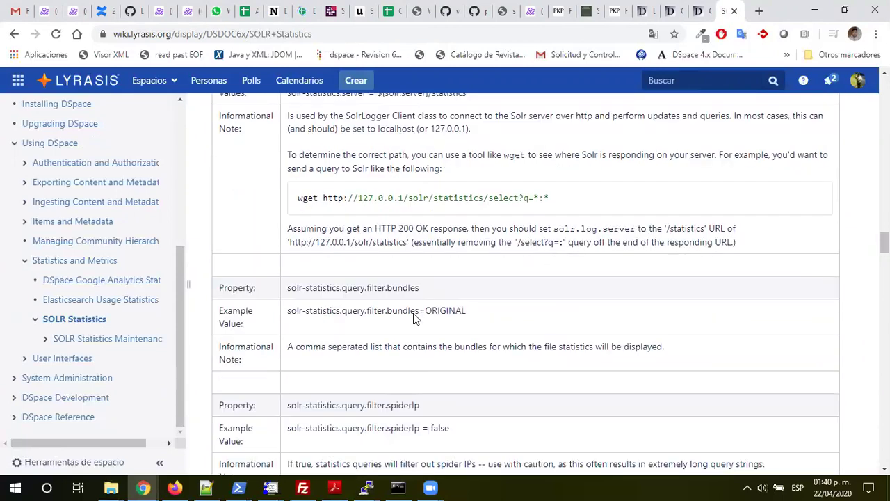
{"action": "scroll", "coordinate": [414, 315], "scroll_direction": "down", "scroll_amount": 1}
{"action": "scroll", "coordinate": [413, 318], "scroll_direction": "down", "scroll_amount": 2}
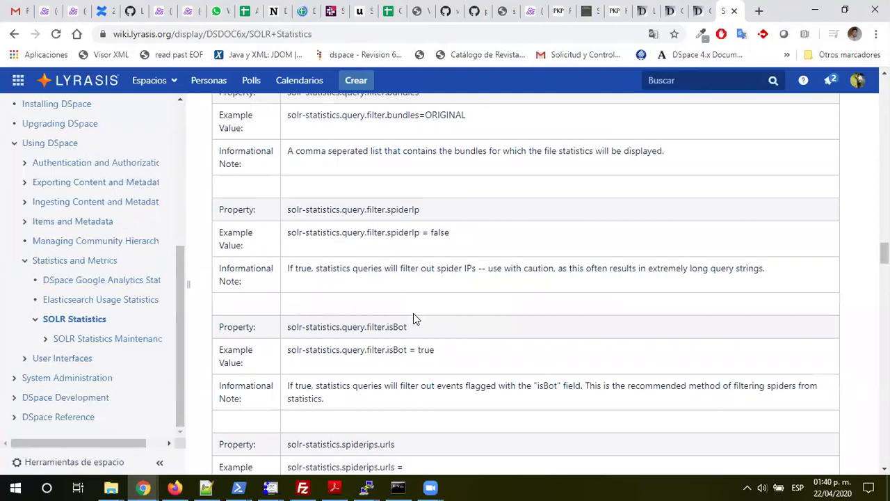
{"action": "scroll", "coordinate": [413, 318], "scroll_direction": "down", "scroll_amount": 2}
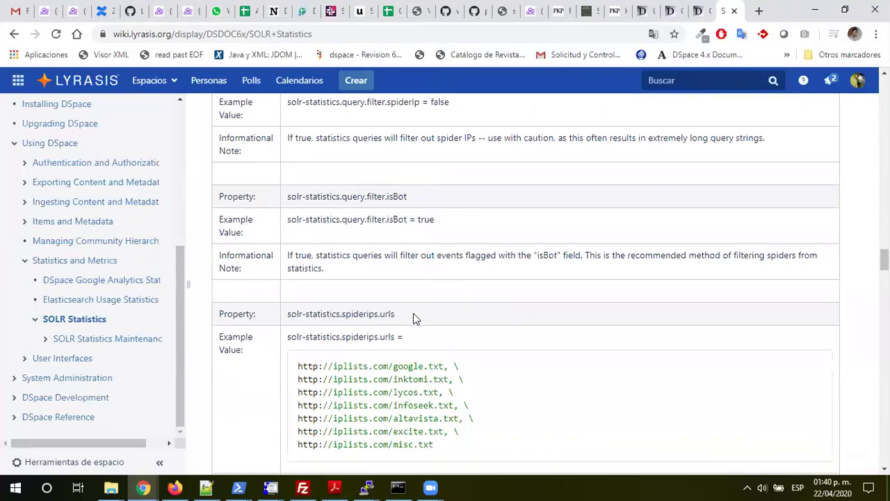
{"action": "scroll", "coordinate": [413, 318], "scroll_direction": "down", "scroll_amount": 1}
{"action": "scroll", "coordinate": [413, 318], "scroll_direction": "up", "scroll_amount": 10}
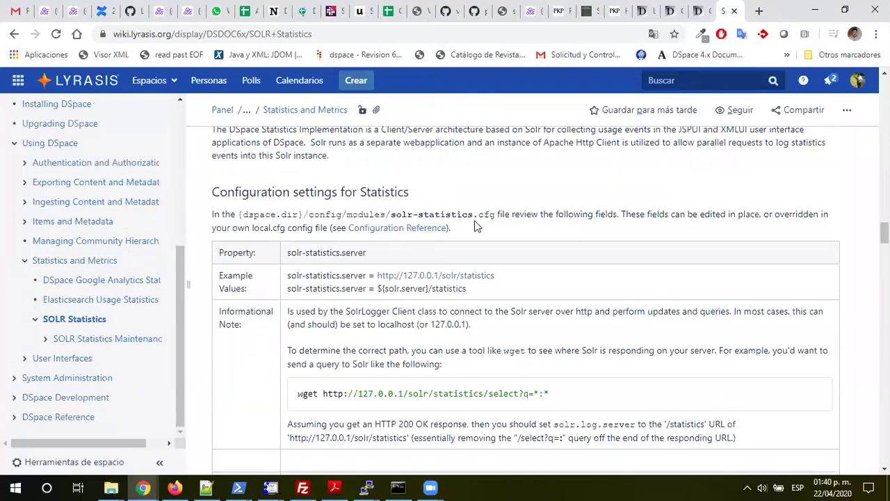
{"action": "scroll", "coordinate": [467, 308], "scroll_direction": "down", "scroll_amount": 5}
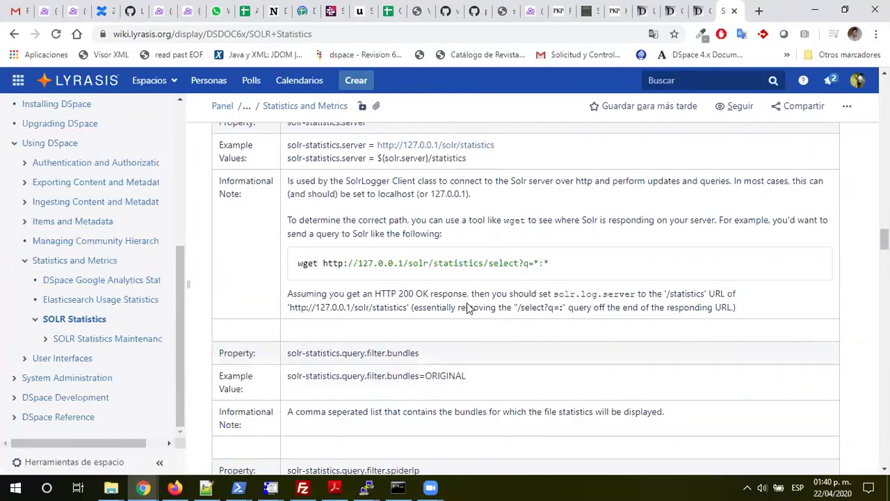
{"action": "scroll", "coordinate": [467, 308], "scroll_direction": "down", "scroll_amount": 7}
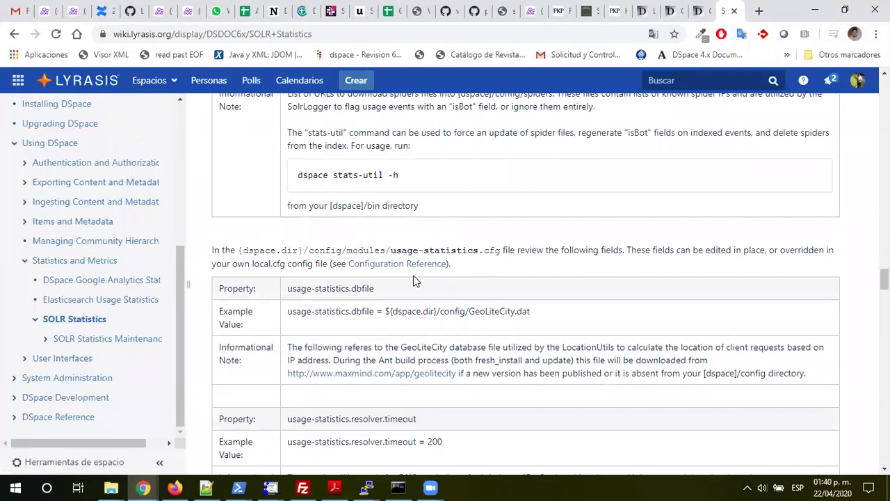
{"action": "scroll", "coordinate": [413, 276], "scroll_direction": "down", "scroll_amount": 2}
{"action": "scroll", "coordinate": [414, 279], "scroll_direction": "down", "scroll_amount": 1}
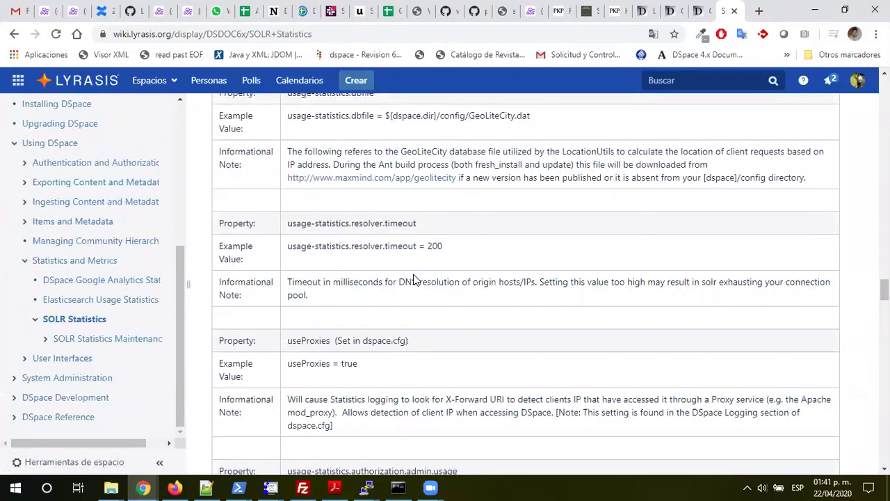
{"action": "scroll", "coordinate": [413, 279], "scroll_direction": "down", "scroll_amount": 2}
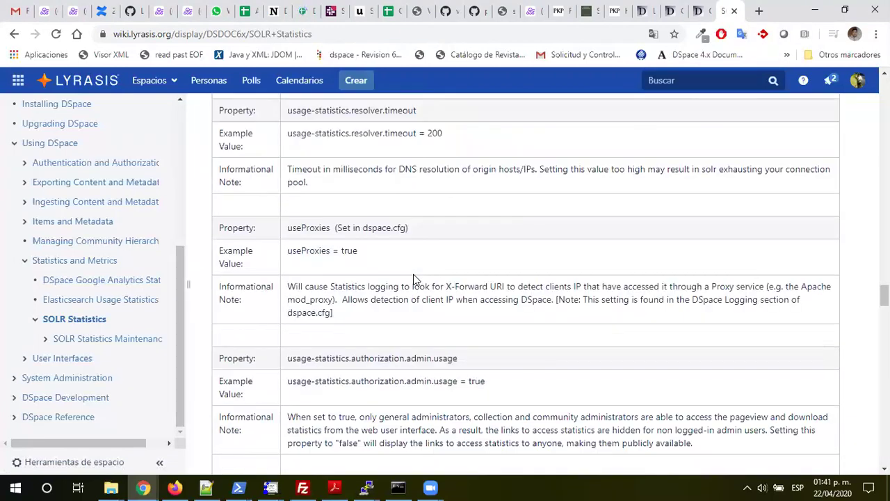
{"action": "scroll", "coordinate": [417, 279], "scroll_direction": "down", "scroll_amount": 3}
{"action": "scroll", "coordinate": [421, 306], "scroll_direction": "up", "scroll_amount": 8}
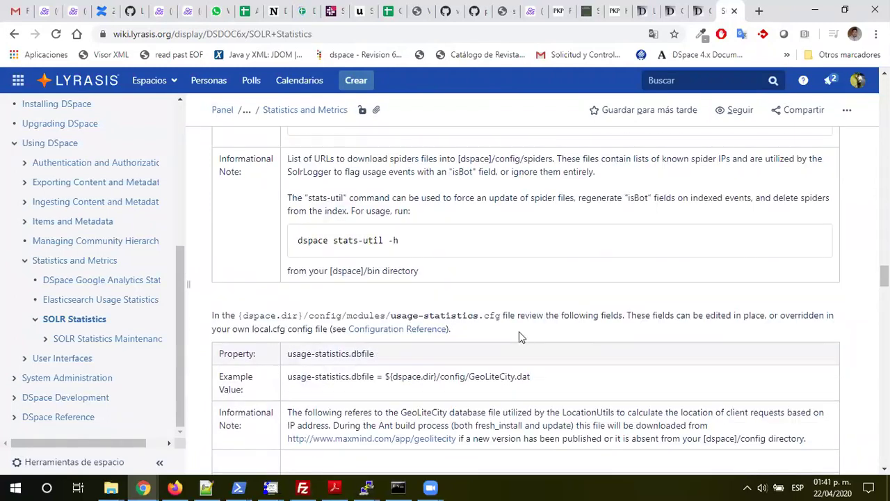
{"action": "left_click", "coordinate": [219, 316]}
{"action": "left_click_drag", "start_coordinate": [347, 316], "coordinate": [308, 316]}
{"action": "left_click_drag", "start_coordinate": [395, 316], "coordinate": [486, 317]}
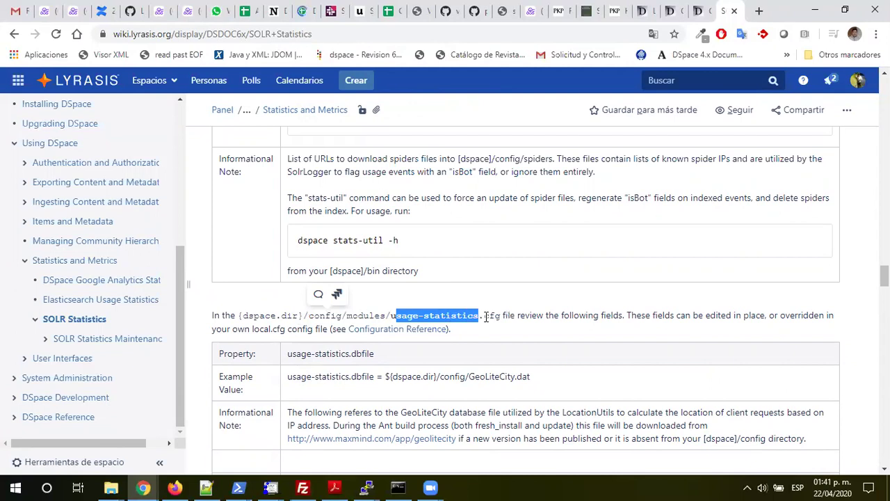
Step: From the i18n Explorer window, go up to dspace and open config/modules/usage-statistics.cfg with Notepad++
{"action": "left_click", "coordinate": [111, 487]}
{"action": "left_click", "coordinate": [43, 438]}
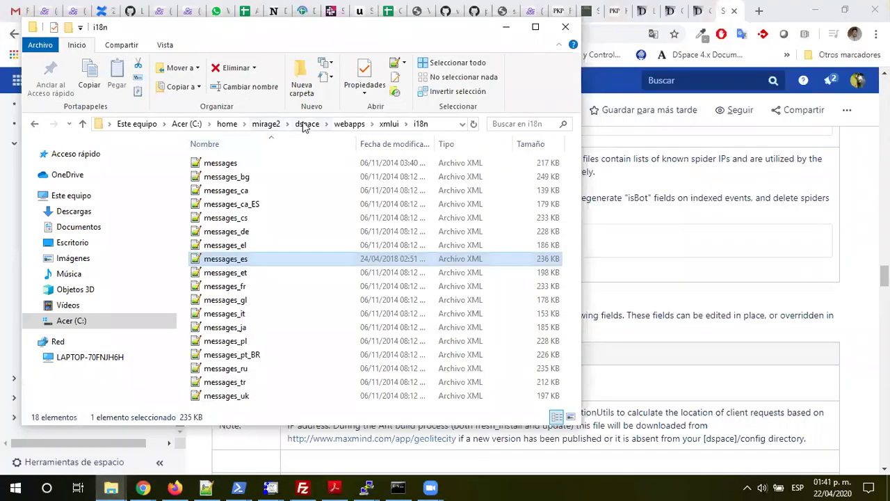
{"action": "left_click", "coordinate": [306, 124]}
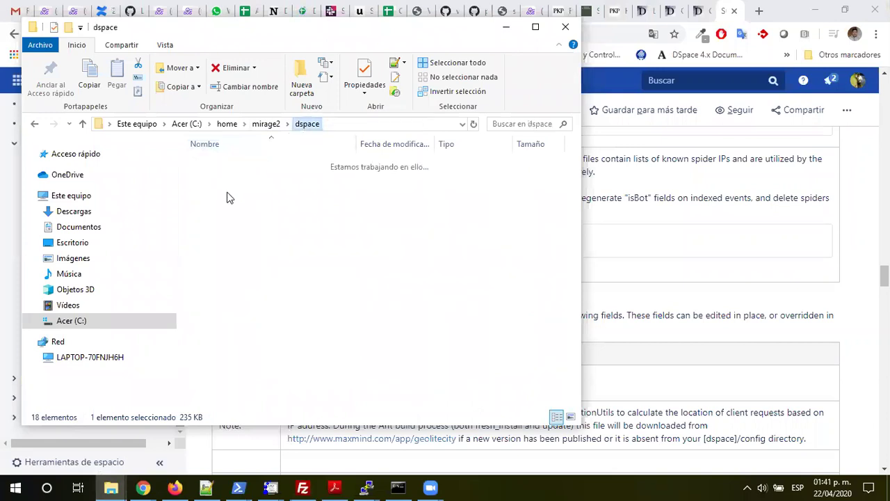
{"action": "double_click", "coordinate": [232, 193]}
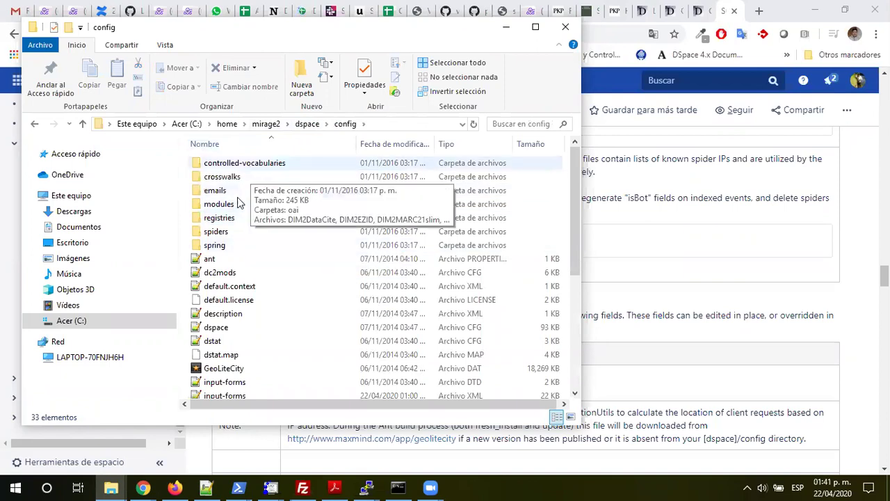
{"action": "double_click", "coordinate": [223, 203]}
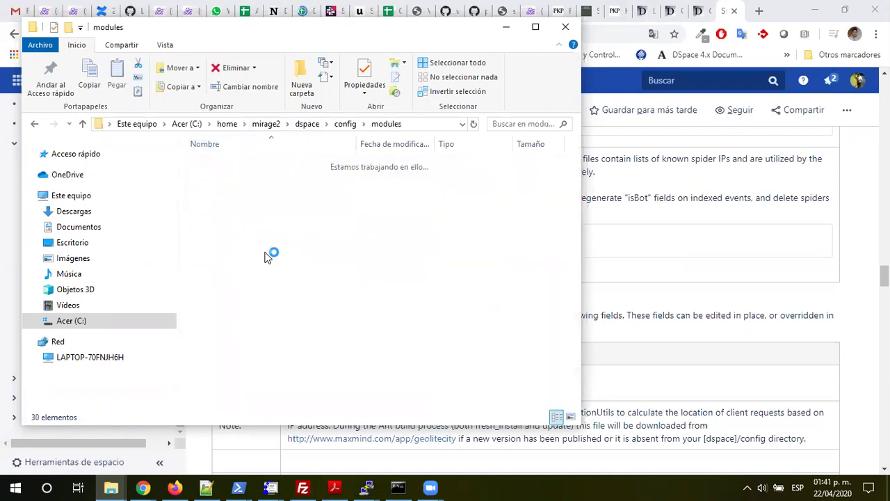
{"action": "scroll", "coordinate": [267, 258], "scroll_direction": "down", "scroll_amount": 4}
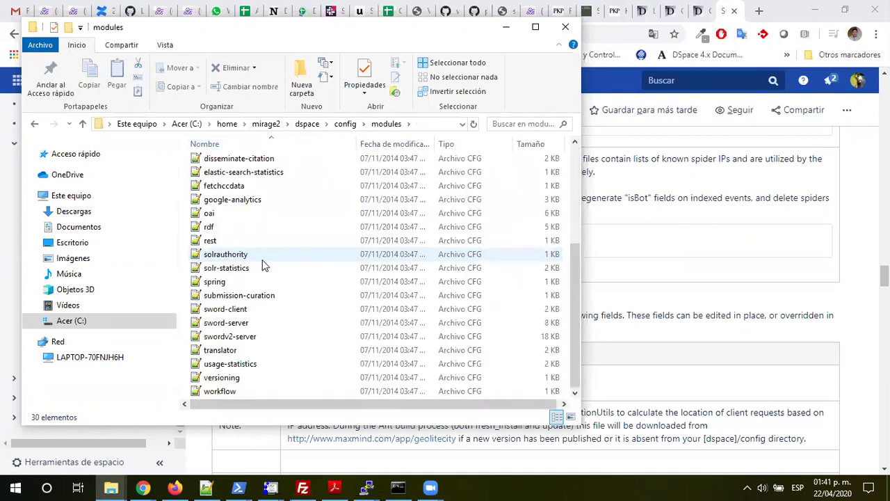
{"action": "left_click", "coordinate": [241, 367]}
{"action": "right_click", "coordinate": [240, 367]}
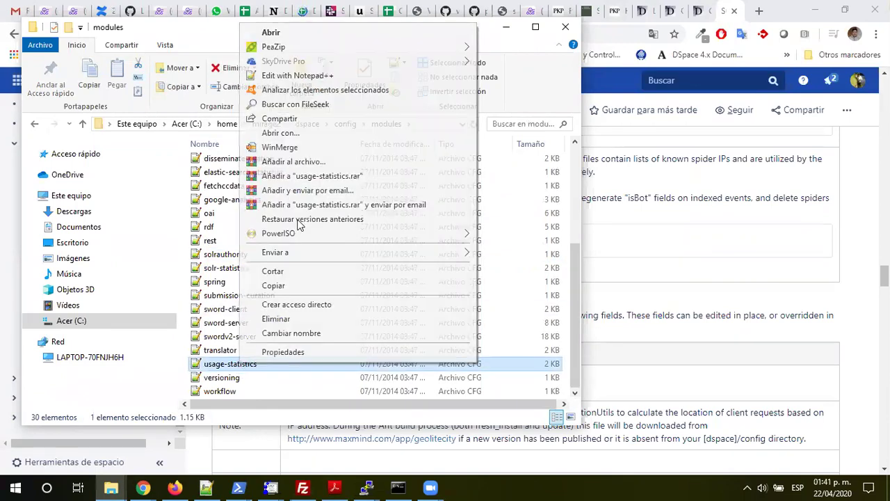
{"action": "left_click", "coordinate": [304, 75]}
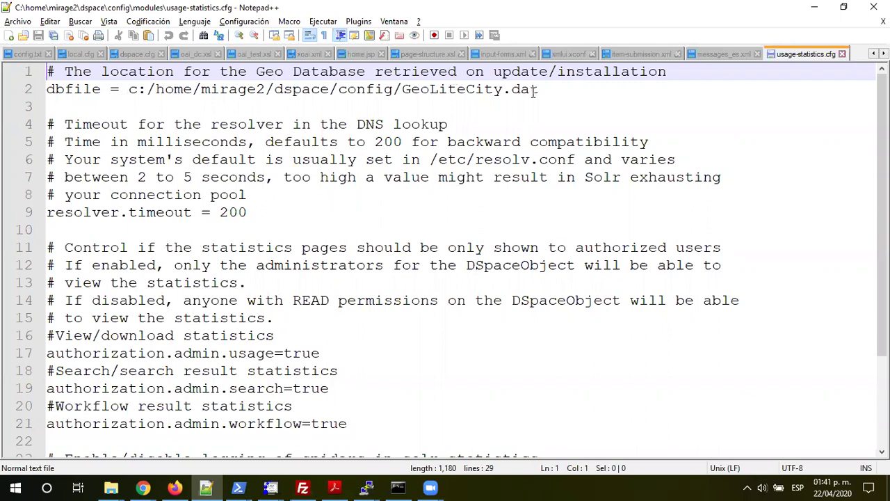
Step: Change authorization.admin.usage and authorization.admin.search from true to false in usage-statistics.cfg
{"action": "left_click_drag", "start_coordinate": [530, 89], "coordinate": [402, 91]}
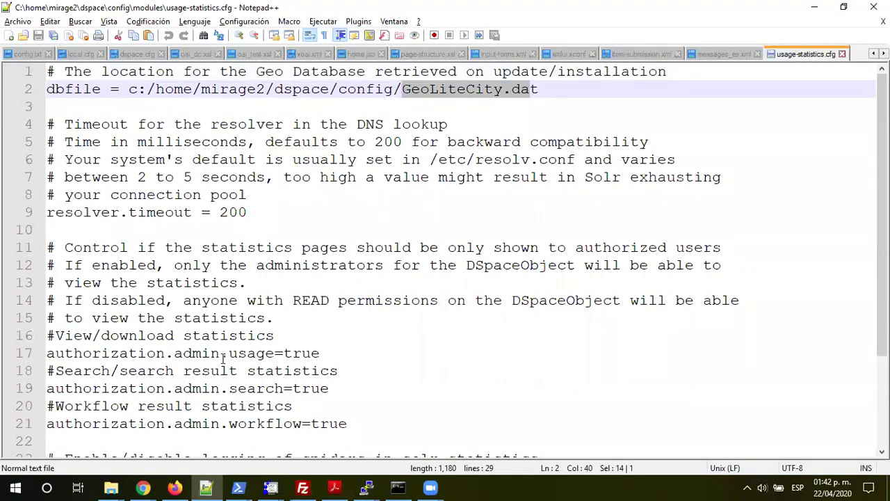
{"action": "left_click_drag", "start_coordinate": [326, 353], "coordinate": [287, 358]}
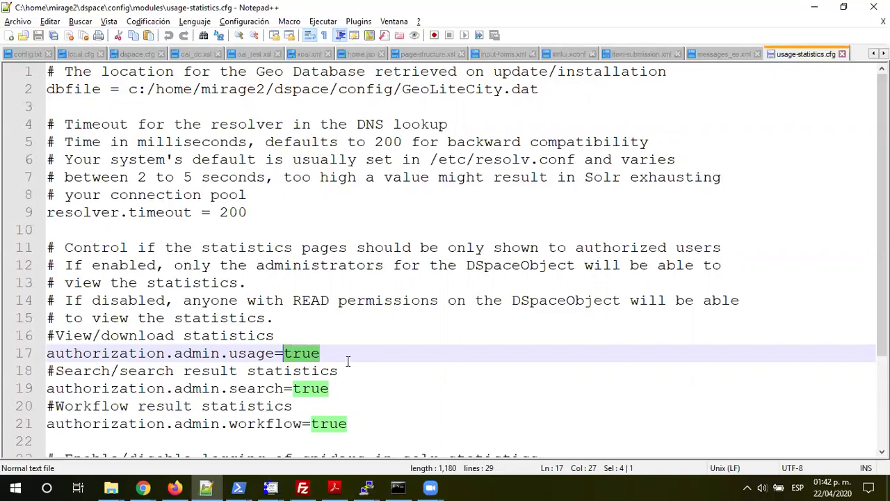
{"action": "type", "text": "fasle"}
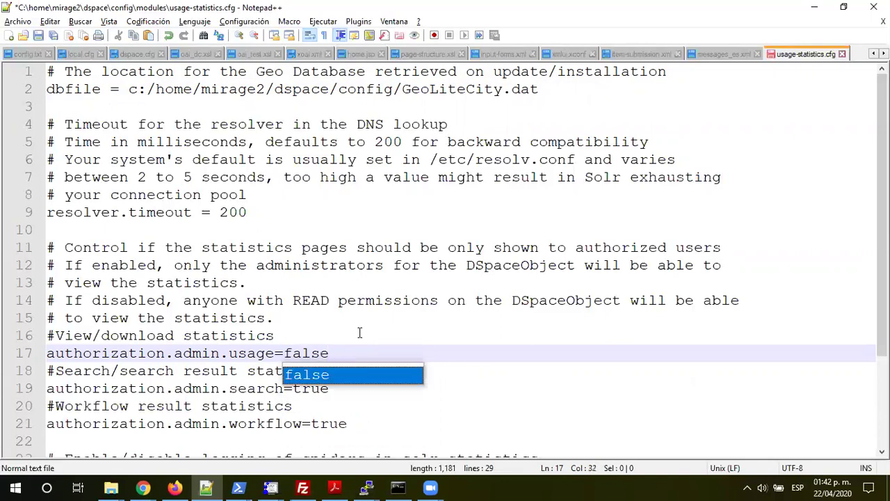
{"action": "left_click_drag", "start_coordinate": [359, 332], "coordinate": [376, 300]}
{"action": "scroll", "coordinate": [345, 351], "scroll_direction": "down", "scroll_amount": 1}
{"action": "left_click_drag", "start_coordinate": [329, 336], "coordinate": [295, 341]}
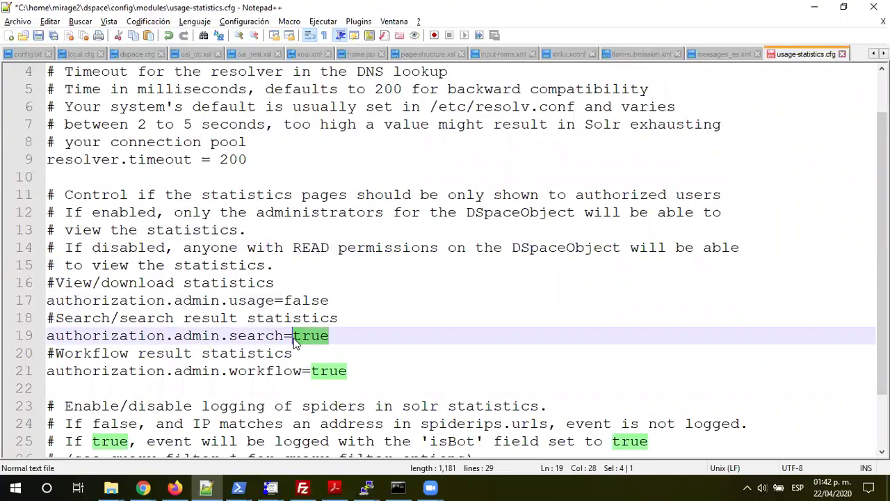
{"action": "type", "text": "false"}
{"action": "left_click", "coordinate": [296, 317]}
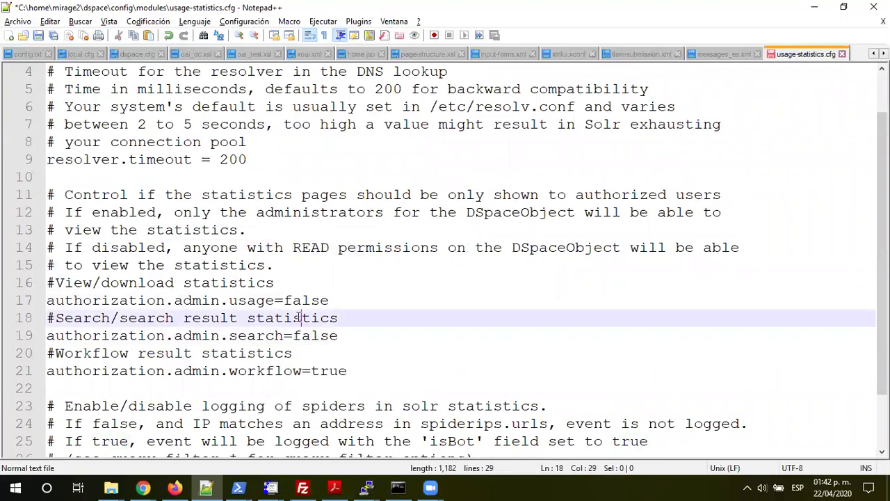
Step: Point out authorization.admin.workflow on line 21, leaving it set to true
{"action": "left_click_drag", "start_coordinate": [351, 371], "coordinate": [311, 372]}
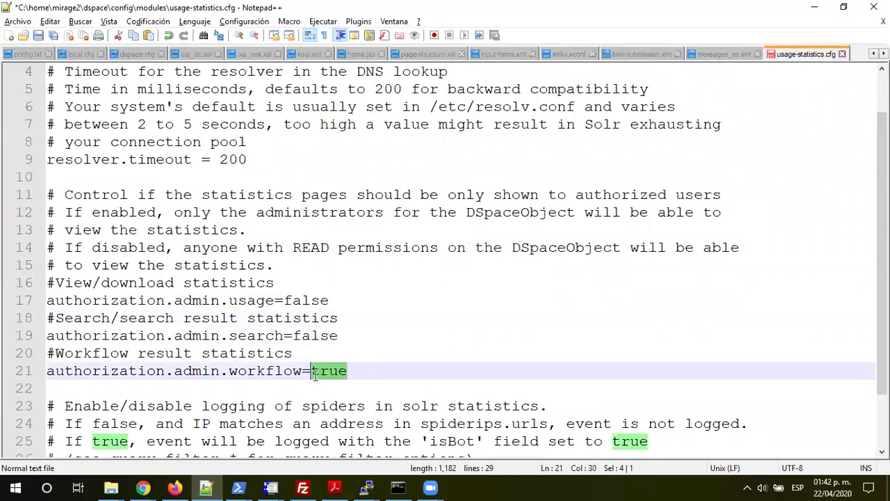
{"action": "scroll", "coordinate": [345, 376], "scroll_direction": "down", "scroll_amount": 2}
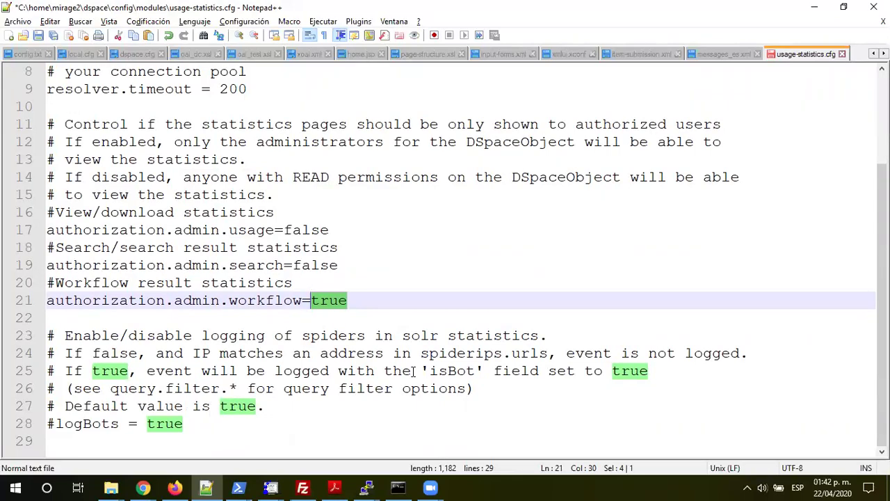
{"action": "left_click", "coordinate": [342, 265]}
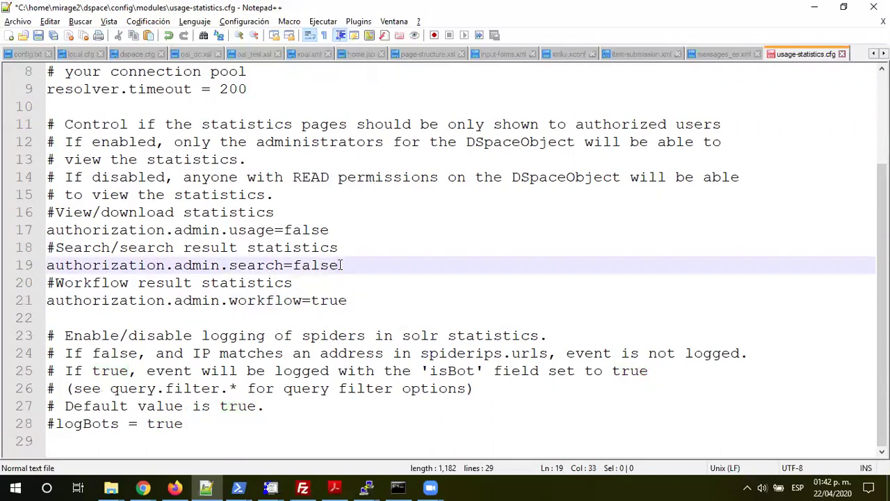
{"action": "left_click", "coordinate": [350, 300]}
{"action": "left_click", "coordinate": [313, 299], "text": "shift"}
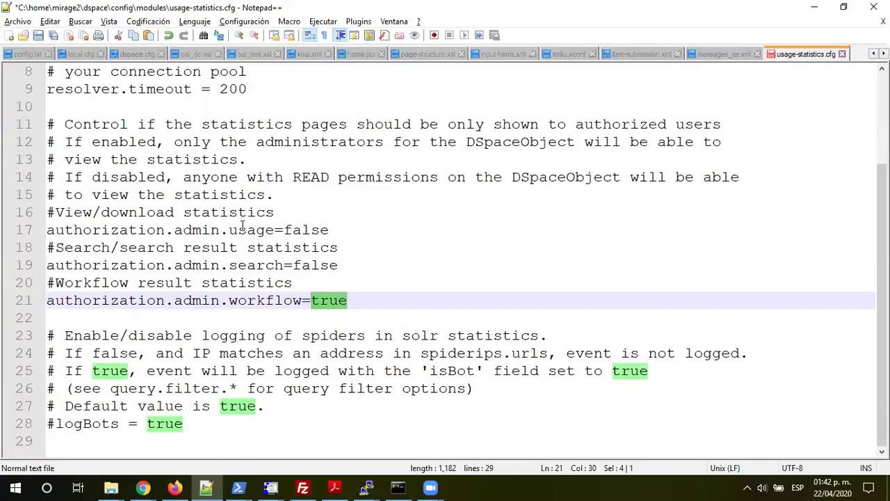
{"action": "left_click_drag", "start_coordinate": [122, 213], "coordinate": [146, 214]}
{"action": "left_click_drag", "start_coordinate": [128, 248], "coordinate": [146, 250]}
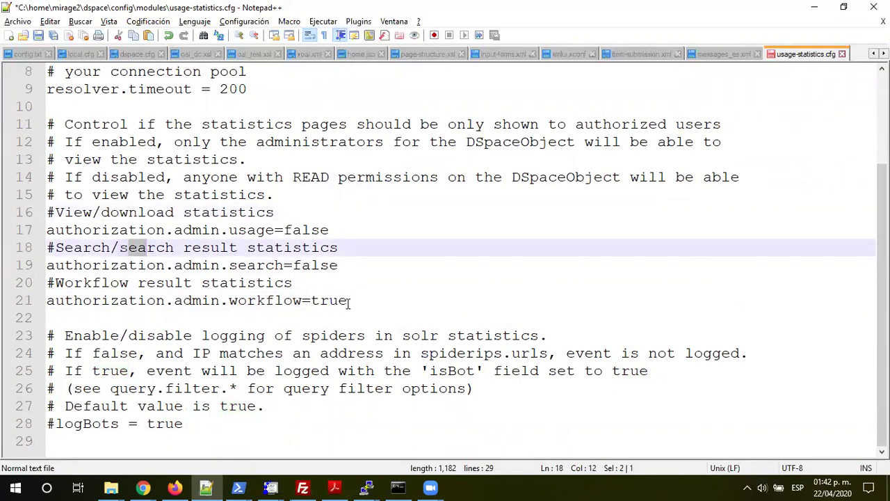
{"action": "left_click_drag", "start_coordinate": [348, 300], "coordinate": [313, 301]}
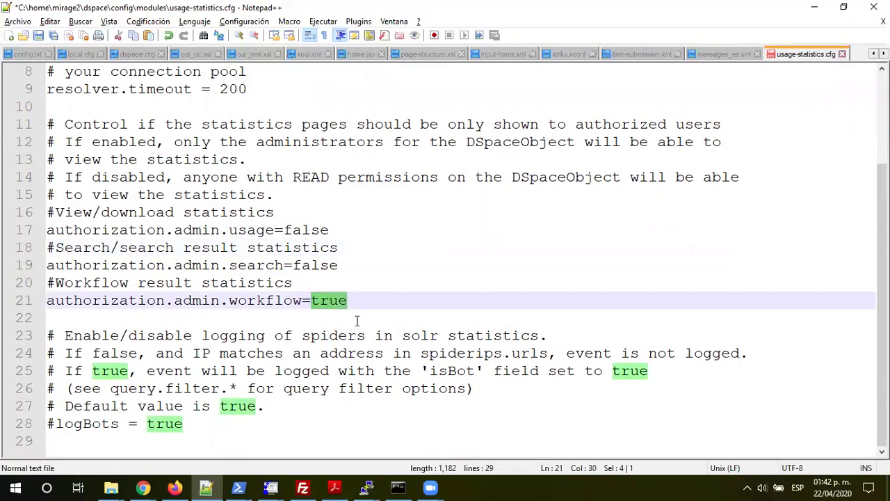
{"action": "key", "text": "alt+Tab"}
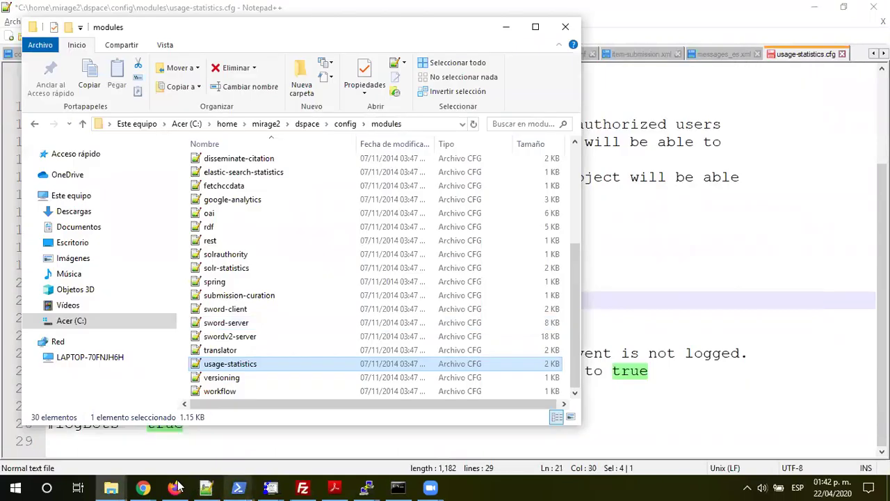
Step: Return from the submission form to the Zaloamati DSpace Home page via the breadcrumb
{"action": "left_click", "coordinate": [174, 487]}
{"action": "scroll", "coordinate": [234, 212], "scroll_direction": "up", "scroll_amount": 15}
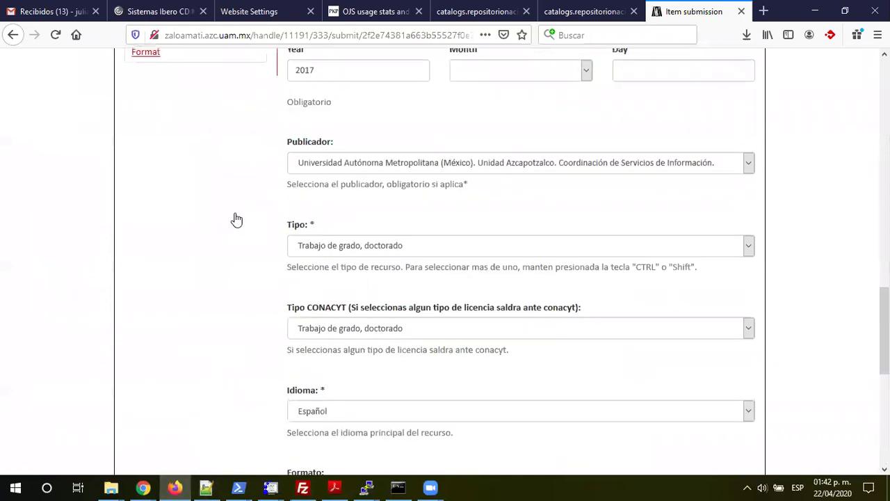
{"action": "scroll", "coordinate": [218, 210], "scroll_direction": "up", "scroll_amount": 10}
{"action": "left_click", "coordinate": [170, 76]}
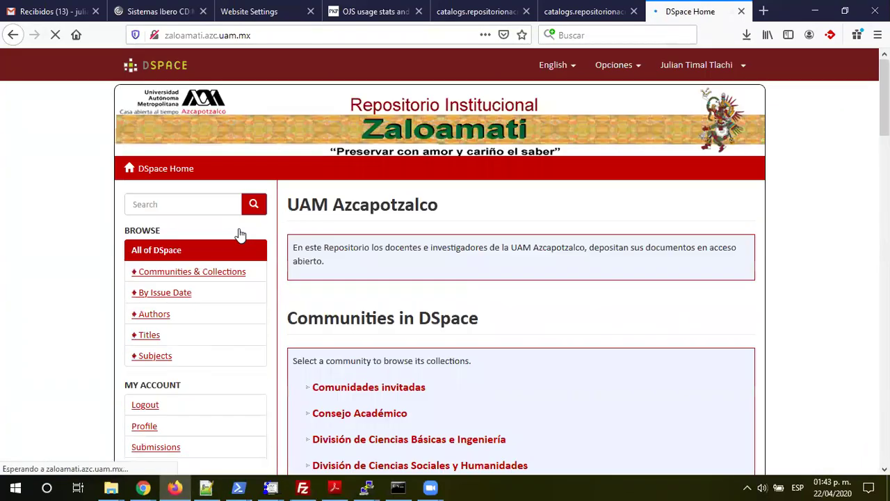
Step: Request View Workflow Statistics from the sidebar's STATISTICS box
{"action": "scroll", "coordinate": [238, 235], "scroll_direction": "down", "scroll_amount": 12}
{"action": "scroll", "coordinate": [239, 235], "scroll_direction": "down", "scroll_amount": 15}
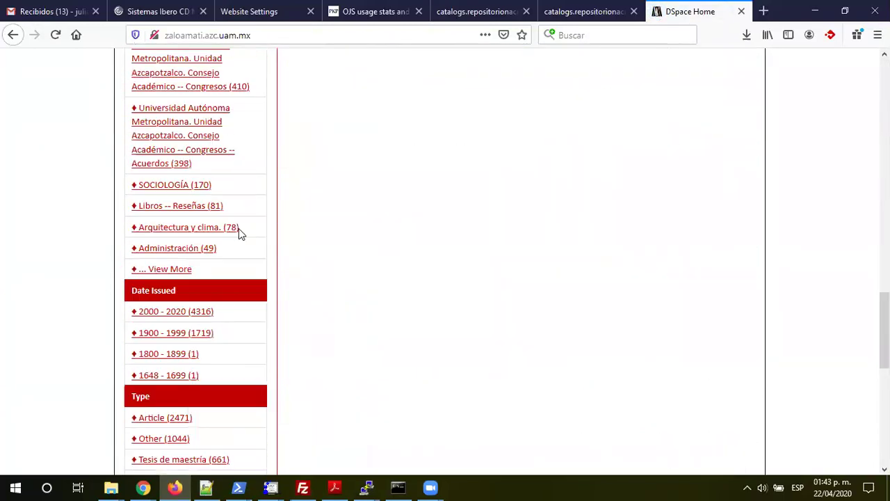
{"action": "scroll", "coordinate": [239, 230], "scroll_direction": "down", "scroll_amount": 3}
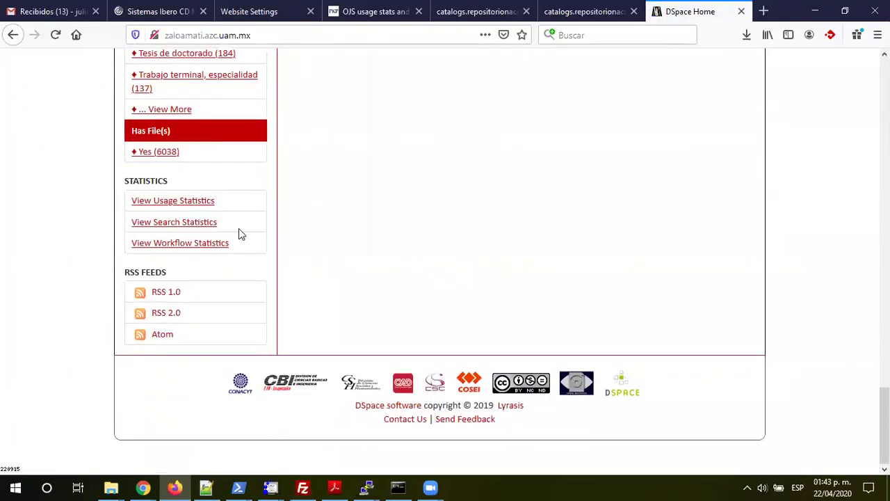
{"action": "left_click", "coordinate": [190, 206]}
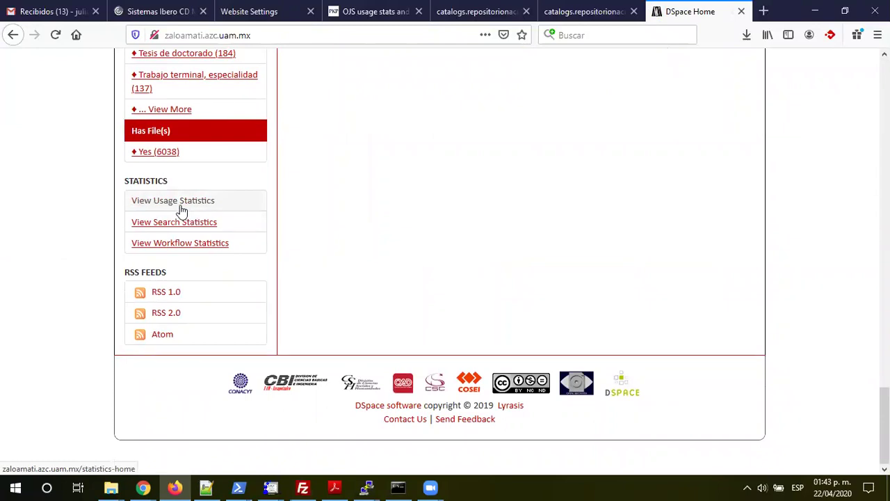
{"action": "left_click", "coordinate": [174, 246]}
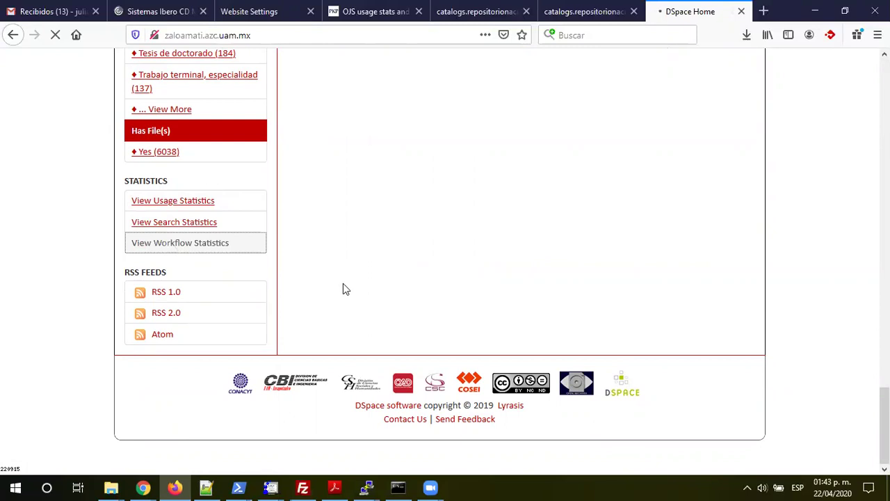
{"action": "scroll", "coordinate": [346, 288], "scroll_direction": "up", "scroll_amount": 12}
{"action": "scroll", "coordinate": [365, 284], "scroll_direction": "up", "scroll_amount": 5}
{"action": "scroll", "coordinate": [496, 202], "scroll_direction": "up", "scroll_amount": 4}
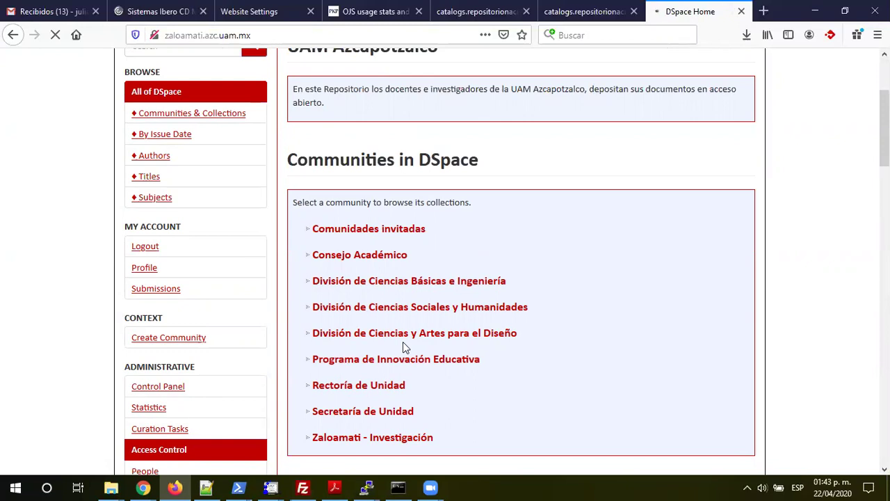
{"action": "left_click", "coordinate": [399, 487]}
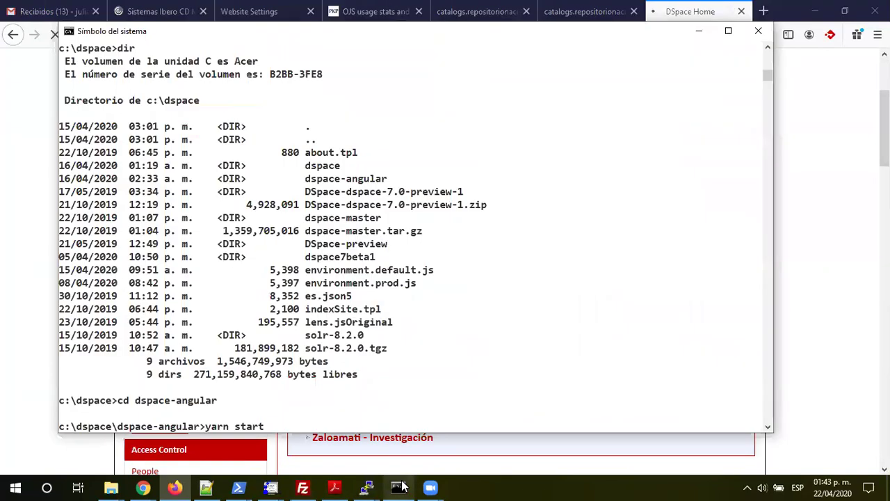
Step: Minimize the yarn start Command Prompt and open the Workflow Statistics reporting-period dropdown
{"action": "left_click", "coordinate": [701, 31]}
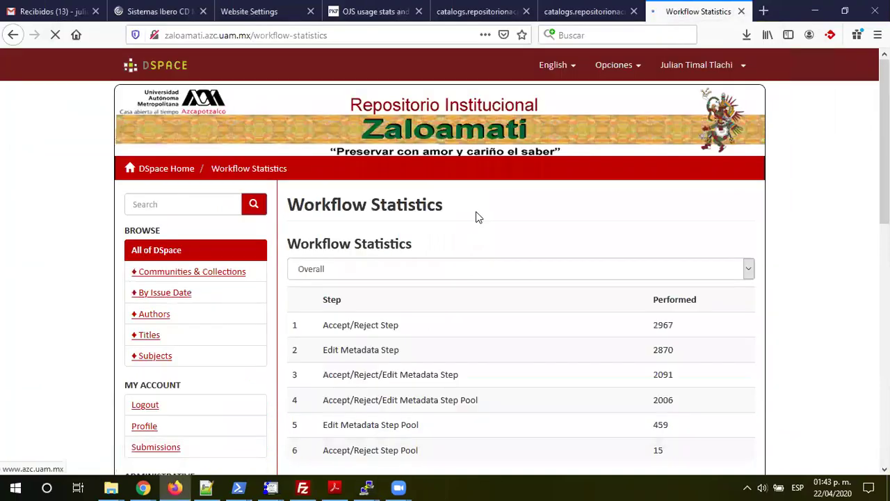
{"action": "scroll", "coordinate": [478, 217], "scroll_direction": "down", "scroll_amount": 3}
{"action": "left_click", "coordinate": [513, 137]}
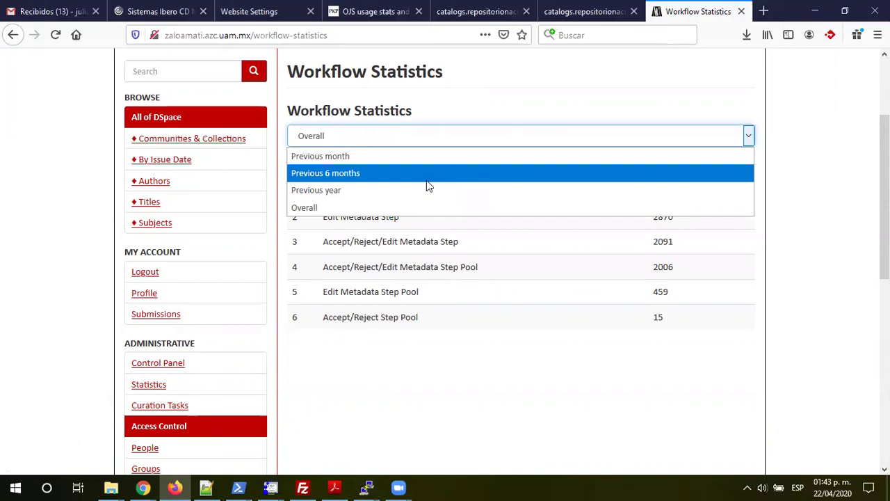
Step: Switch Workflow Statistics to Previous month and point out the 145 and 109 performed counts
{"action": "left_click", "coordinate": [389, 162]}
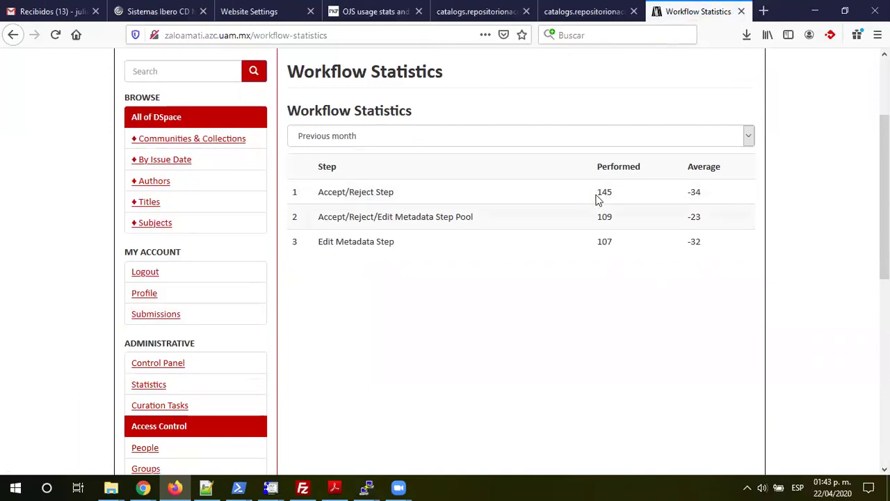
{"action": "left_click_drag", "start_coordinate": [598, 194], "coordinate": [614, 198]}
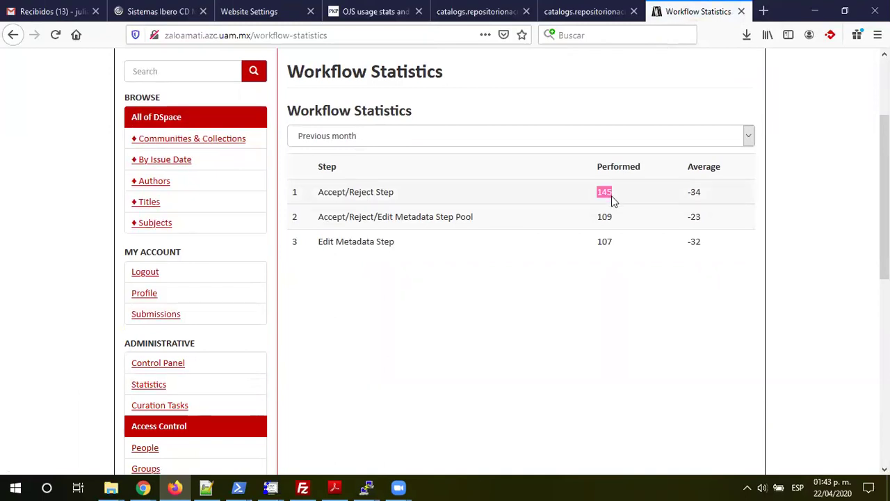
{"action": "left_click", "coordinate": [602, 214]}
{"action": "left_click_drag", "start_coordinate": [612, 217], "coordinate": [592, 218]}
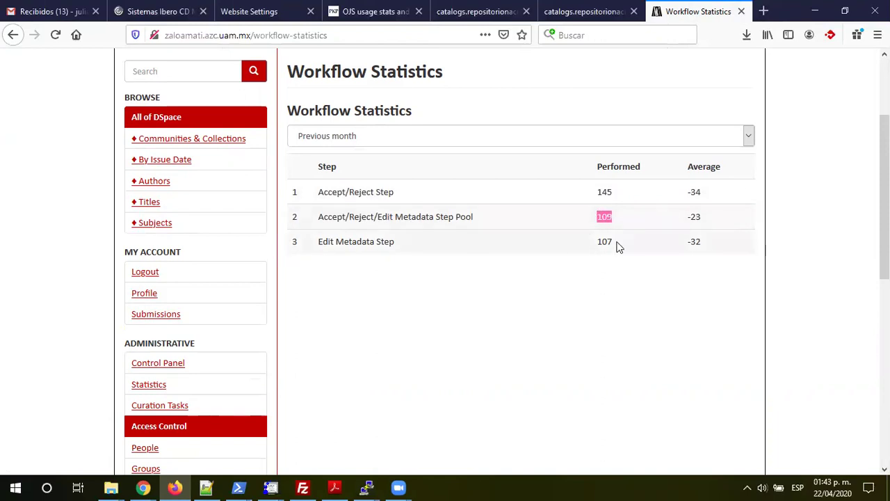
{"action": "scroll", "coordinate": [218, 275], "scroll_direction": "down", "scroll_amount": 10}
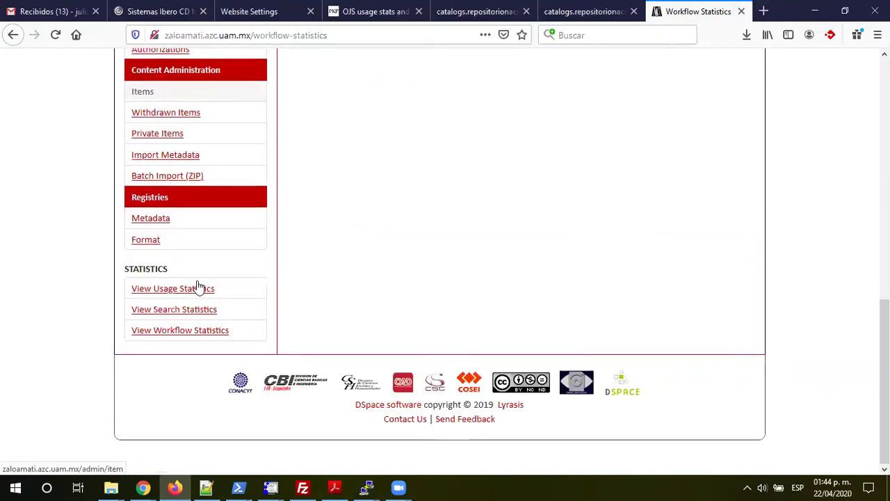
Step: Open View Usage Statistics and scroll the Total Visits table, led by 6742 views
{"action": "left_click", "coordinate": [199, 287]}
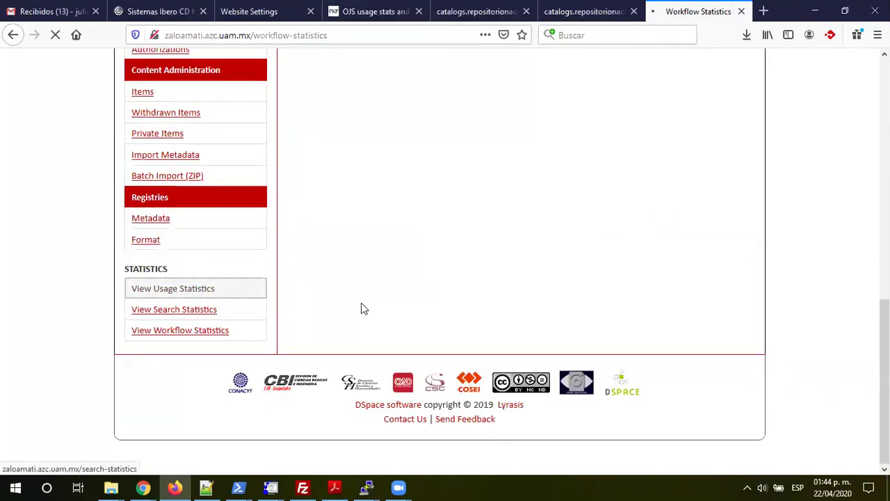
{"action": "scroll", "coordinate": [453, 260], "scroll_direction": "up", "scroll_amount": 4}
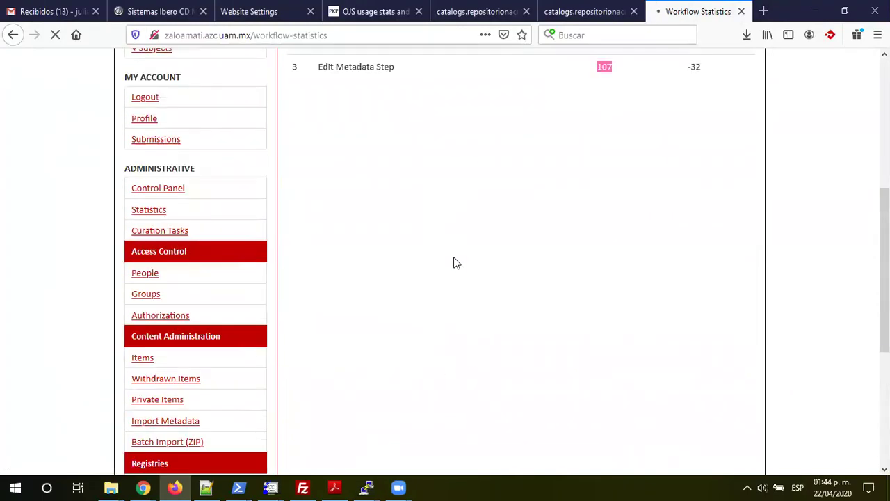
{"action": "scroll", "coordinate": [453, 263], "scroll_direction": "up", "scroll_amount": 5}
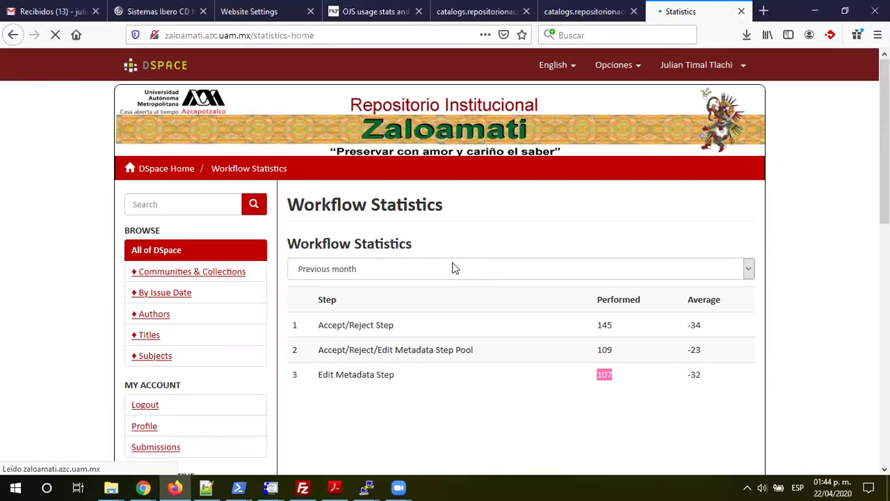
{"action": "scroll", "coordinate": [453, 269], "scroll_direction": "down", "scroll_amount": 5}
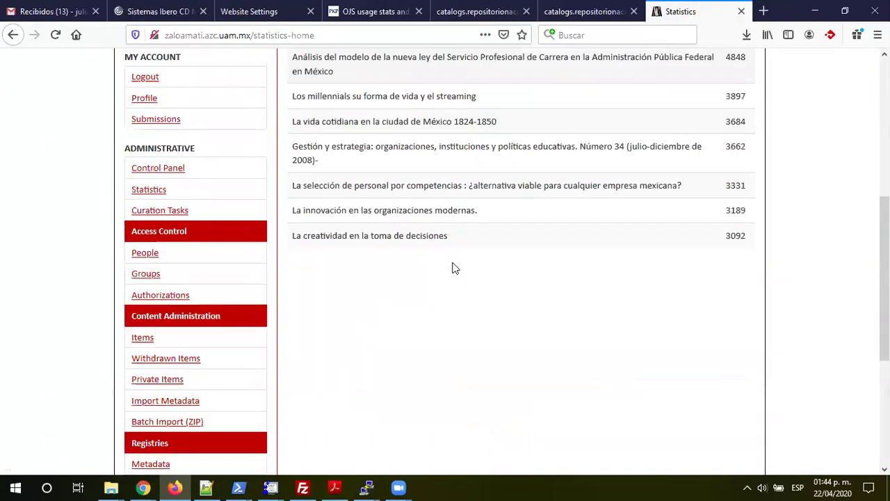
{"action": "scroll", "coordinate": [453, 268], "scroll_direction": "up", "scroll_amount": 1}
{"action": "scroll", "coordinate": [452, 269], "scroll_direction": "up", "scroll_amount": 3}
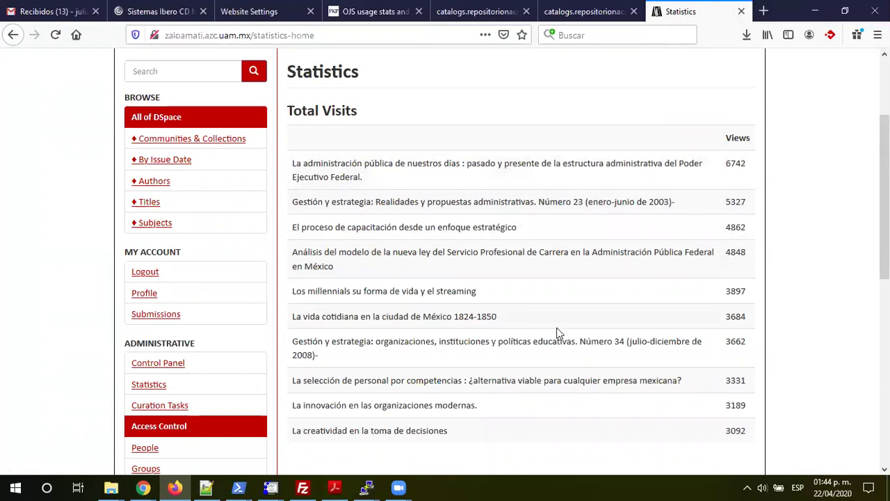
{"action": "scroll", "coordinate": [556, 332], "scroll_direction": "up", "scroll_amount": 3}
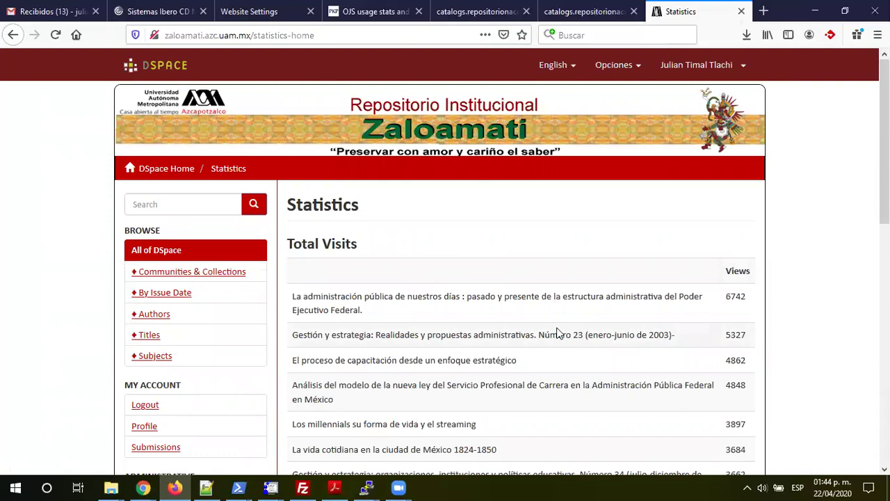
{"action": "scroll", "coordinate": [556, 333], "scroll_direction": "down", "scroll_amount": 3}
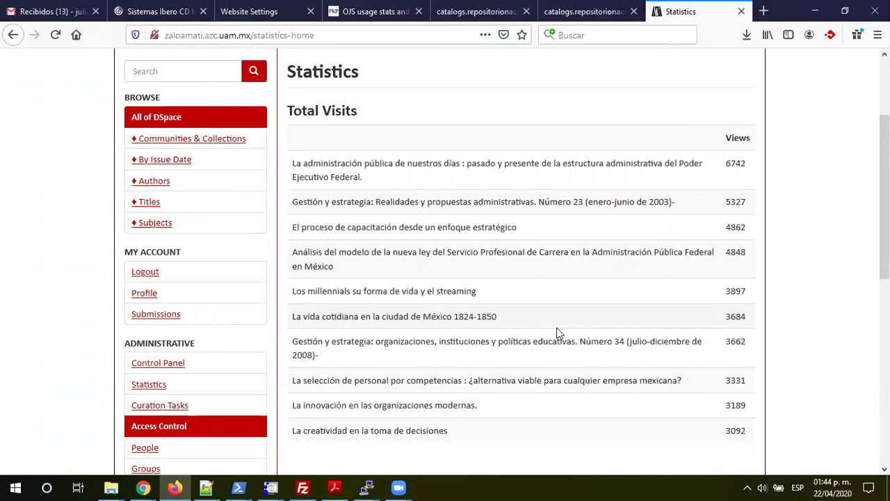
{"action": "scroll", "coordinate": [556, 332], "scroll_direction": "up", "scroll_amount": 3}
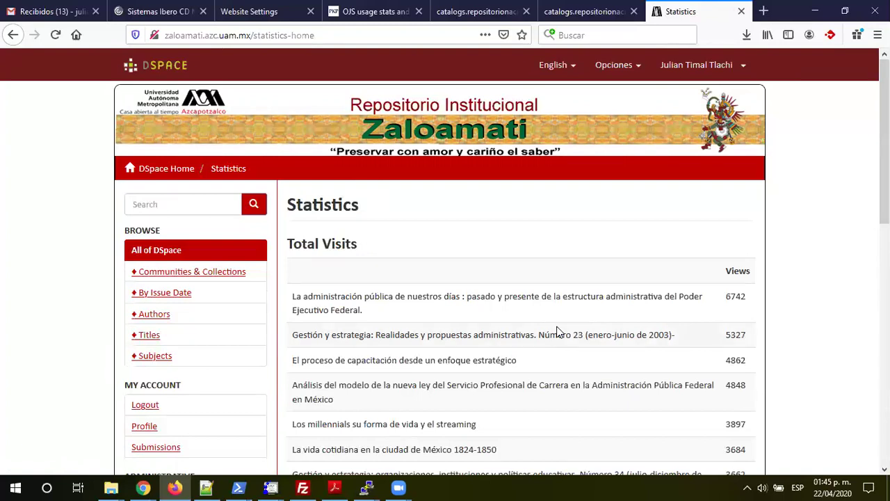
Step: Open the dspace/log folder and select checker, cocoon and dspace 2014-11-07 logs to compare sizes
{"action": "key", "text": "alt+Tab"}
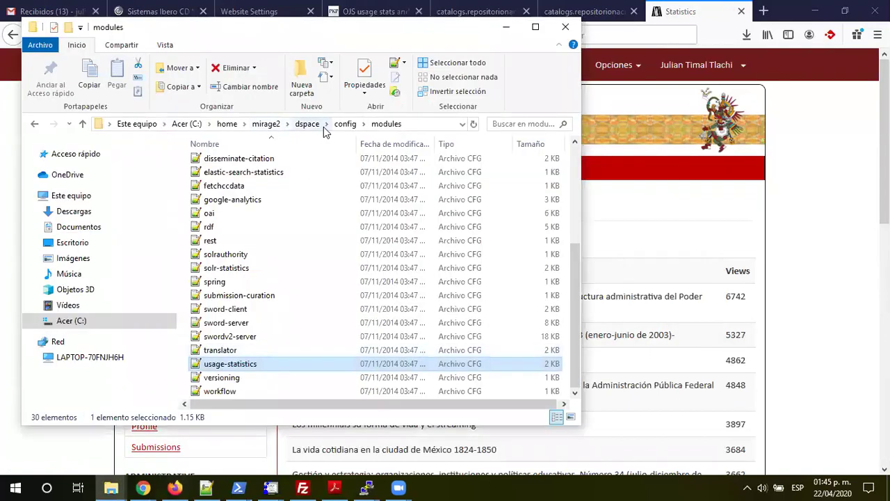
{"action": "left_click", "coordinate": [306, 124]}
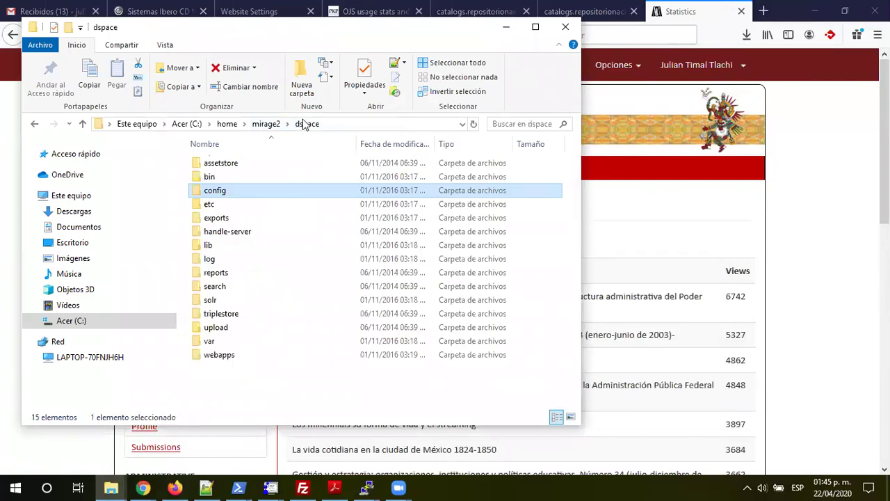
{"action": "left_click", "coordinate": [210, 260]}
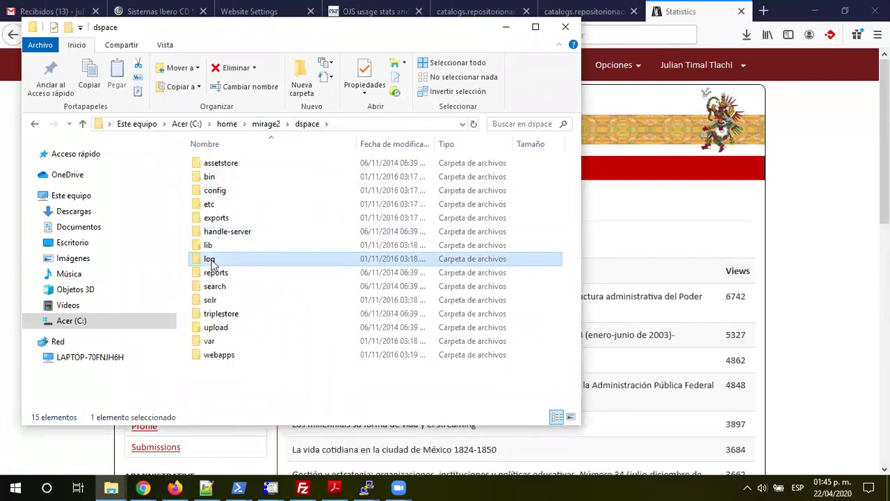
{"action": "double_click", "coordinate": [211, 260]}
{"action": "left_click", "coordinate": [257, 163]}
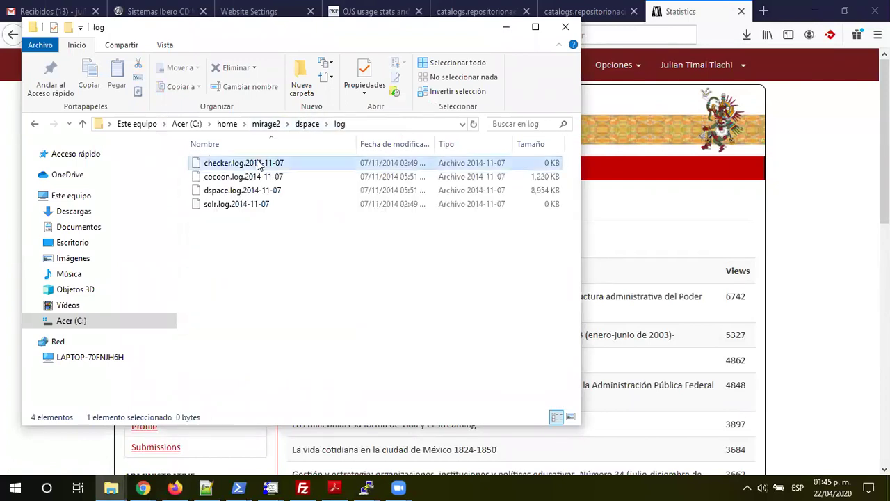
{"action": "left_click", "coordinate": [261, 177]}
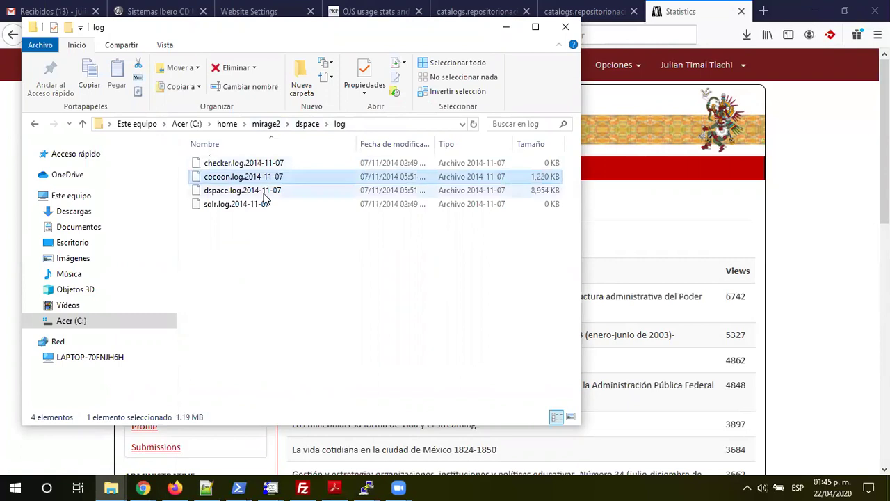
{"action": "left_click", "coordinate": [264, 194]}
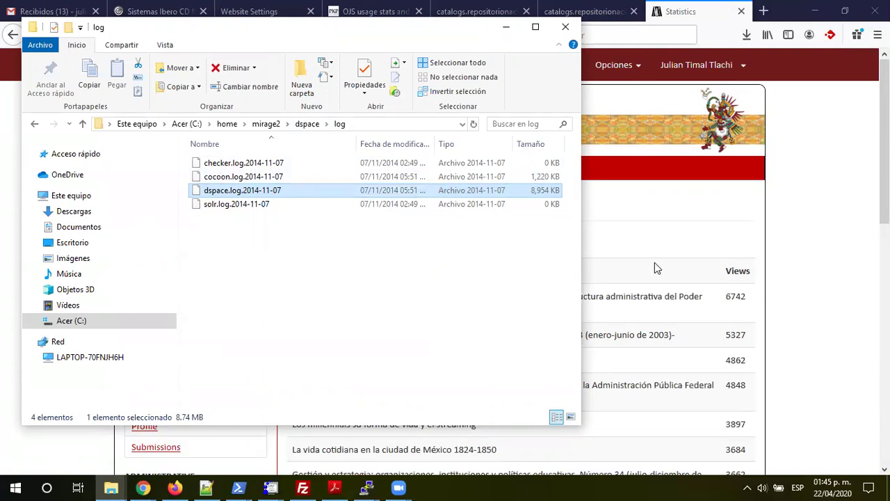
Step: Glance at the OJS usage stats forum page, then undo the last edit in usage-statistics.cfg
{"action": "left_click", "coordinate": [616, 205]}
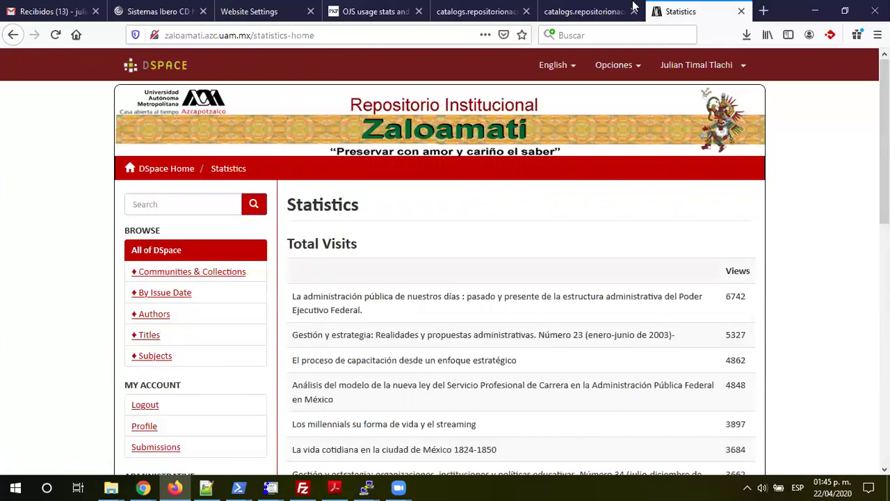
{"action": "left_click", "coordinate": [394, 10]}
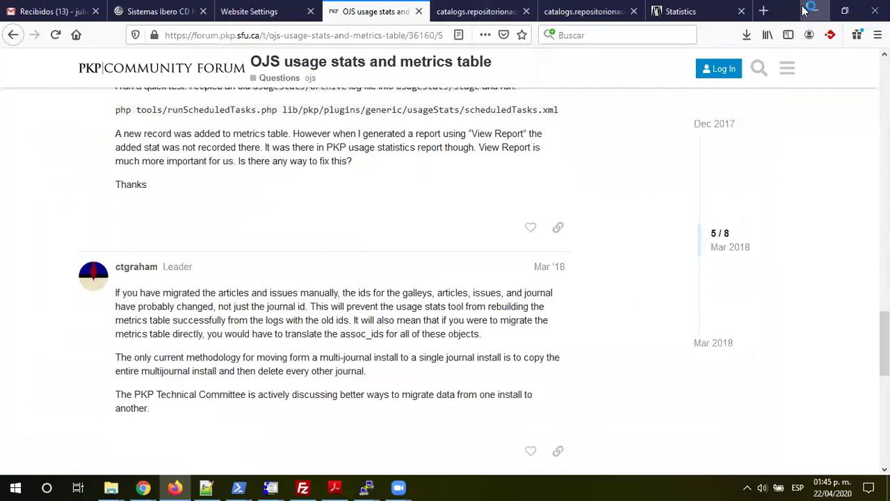
{"action": "left_click", "coordinate": [805, 10]}
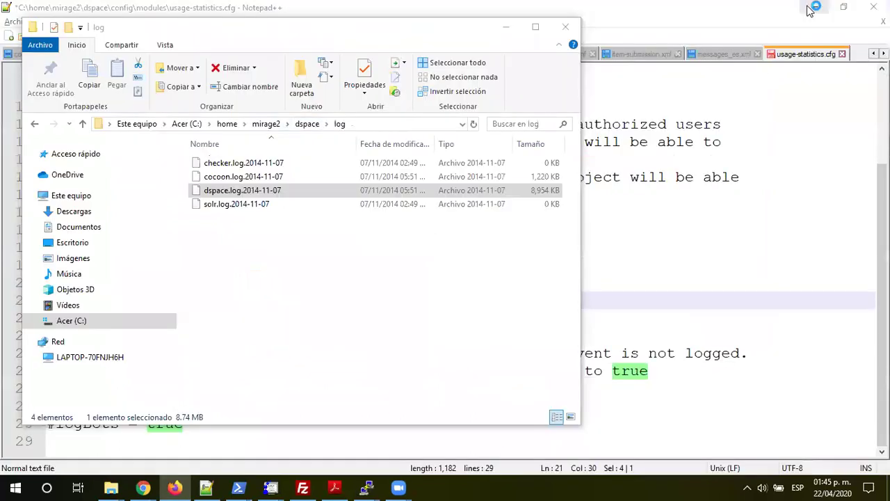
{"action": "left_click", "coordinate": [770, 88]}
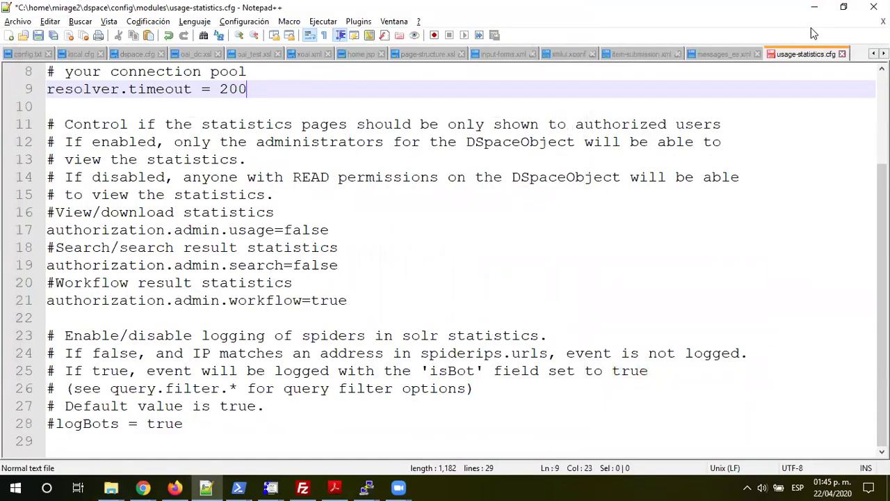
{"action": "key", "text": "ctrl+z"}
Step: Scroll the SOLR Statistics wiki page to the stats-util -b -r reindex command and mark its path
{"action": "left_click", "coordinate": [814, 7]}
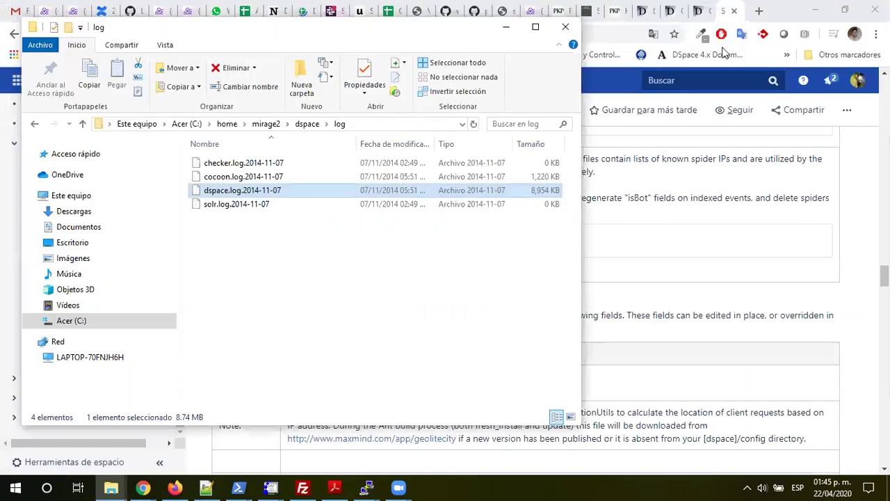
{"action": "left_click", "coordinate": [589, 278]}
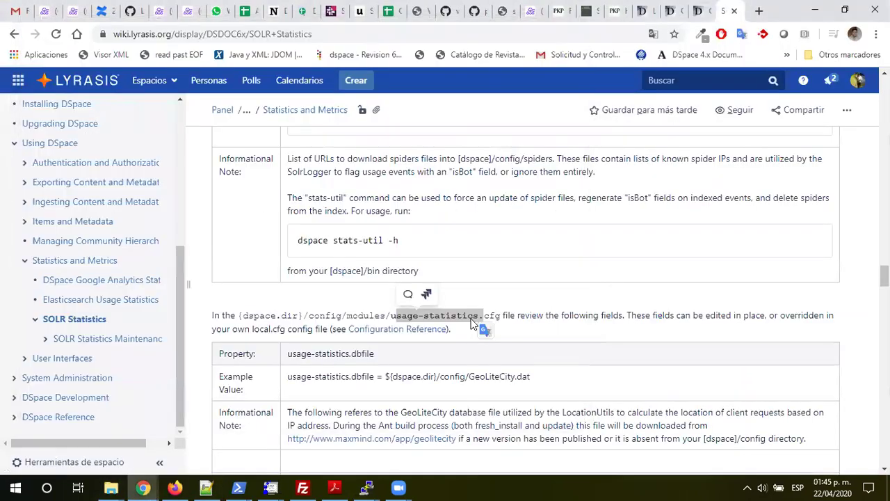
{"action": "scroll", "coordinate": [470, 324], "scroll_direction": "down", "scroll_amount": 12}
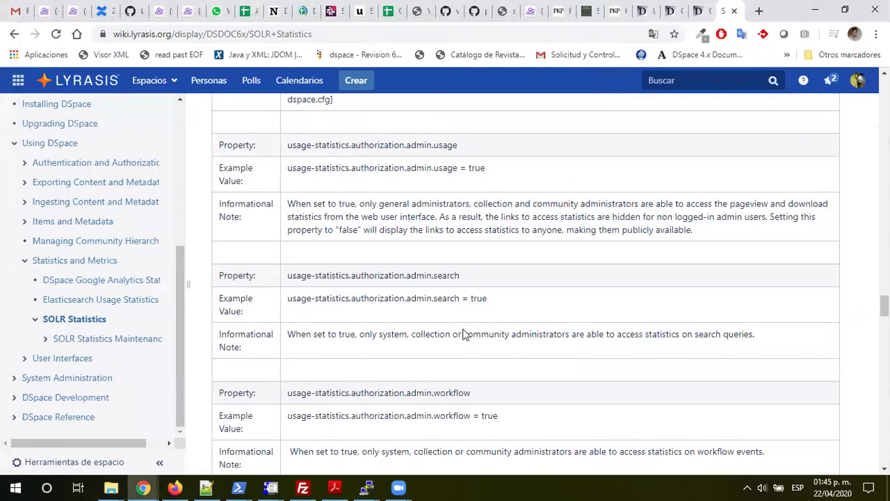
{"action": "scroll", "coordinate": [464, 335], "scroll_direction": "down", "scroll_amount": 4}
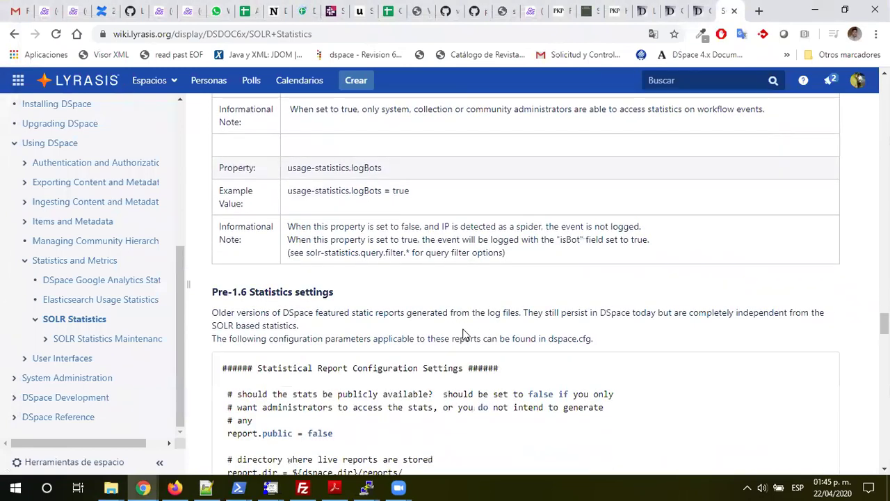
{"action": "scroll", "coordinate": [464, 335], "scroll_direction": "down", "scroll_amount": 2}
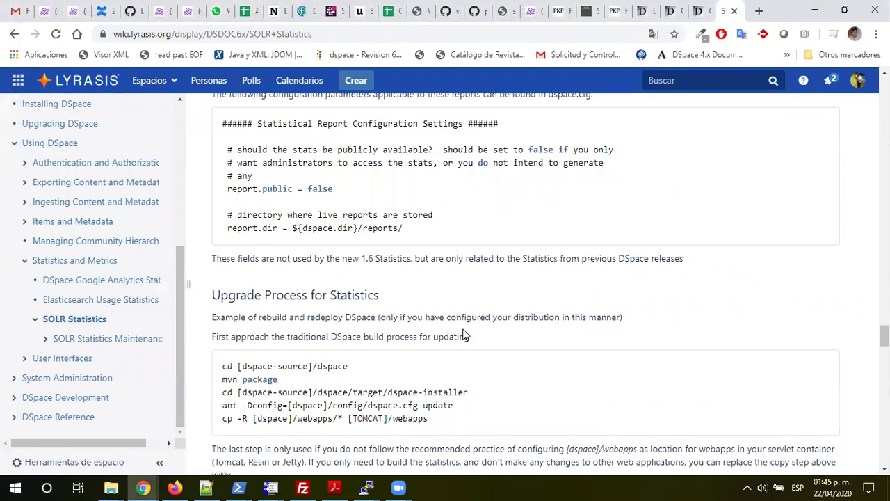
{"action": "scroll", "coordinate": [463, 334], "scroll_direction": "up", "scroll_amount": 2}
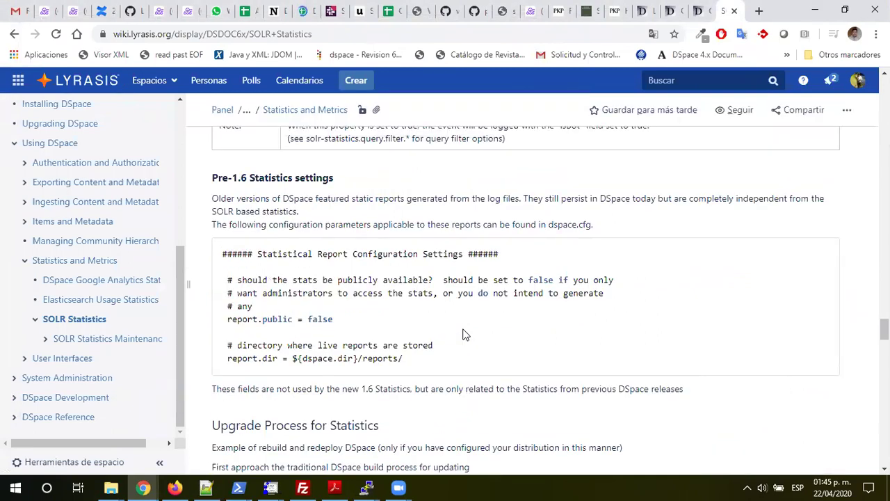
{"action": "scroll", "coordinate": [464, 334], "scroll_direction": "down", "scroll_amount": 4}
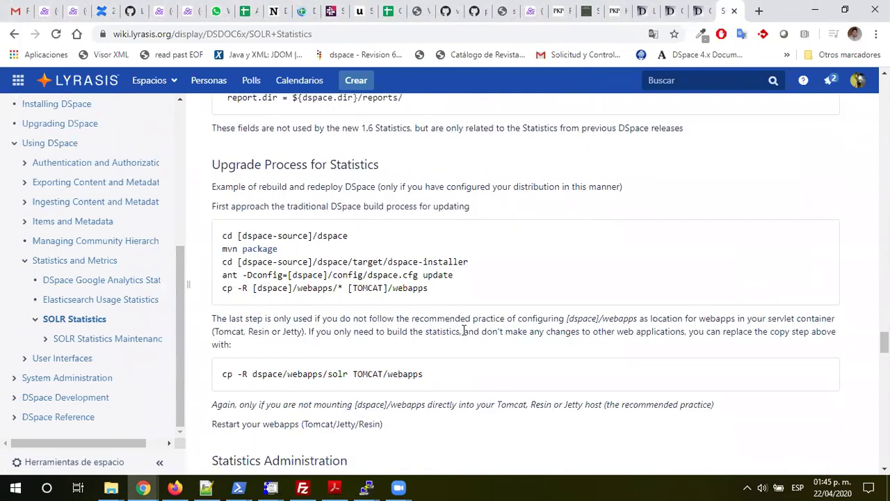
{"action": "scroll", "coordinate": [464, 331], "scroll_direction": "down", "scroll_amount": 2}
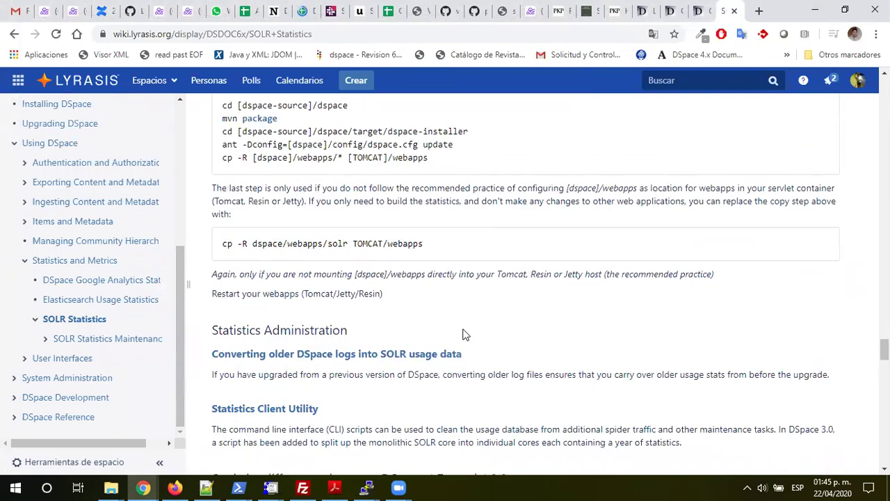
{"action": "scroll", "coordinate": [464, 335], "scroll_direction": "down", "scroll_amount": 1}
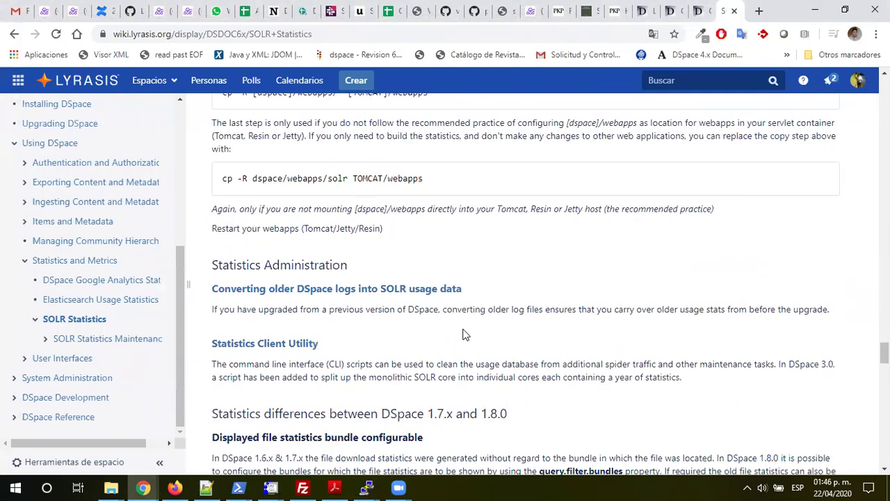
{"action": "scroll", "coordinate": [464, 334], "scroll_direction": "down", "scroll_amount": 1}
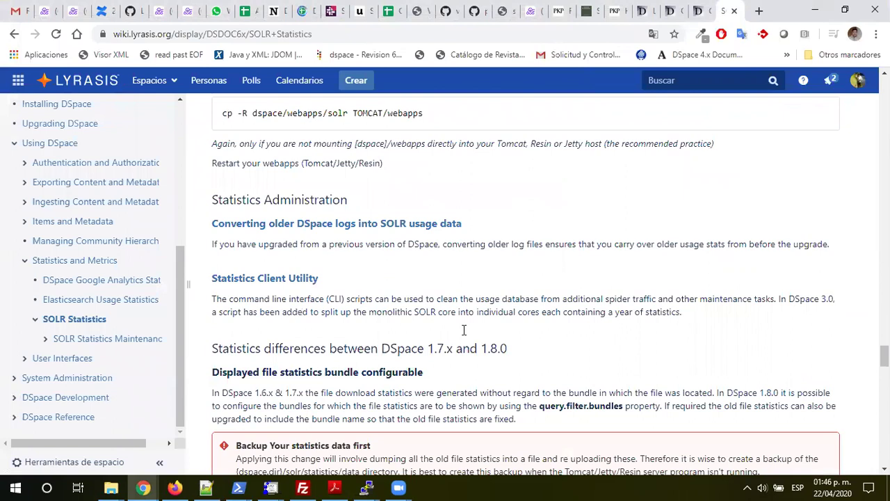
{"action": "scroll", "coordinate": [464, 335], "scroll_direction": "down", "scroll_amount": 3}
{"action": "scroll", "coordinate": [464, 331], "scroll_direction": "down", "scroll_amount": 1}
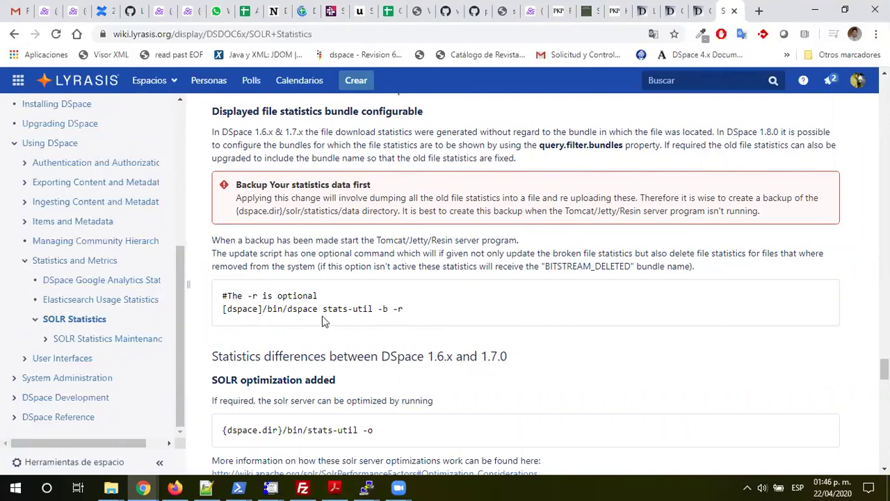
{"action": "left_click_drag", "start_coordinate": [268, 309], "coordinate": [402, 309]}
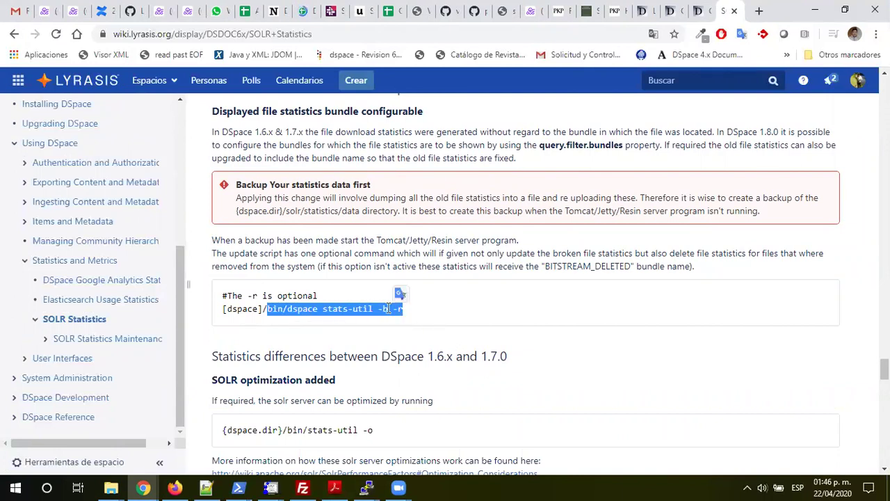
{"action": "left_click", "coordinate": [372, 308]}
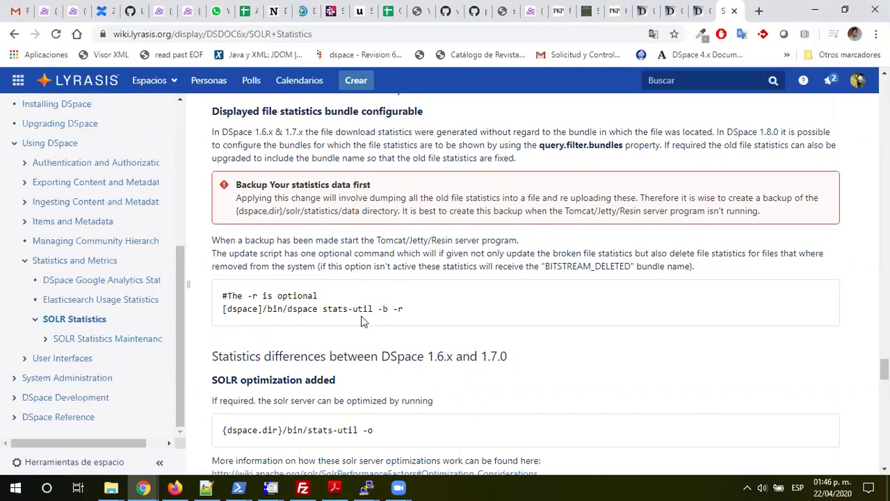
Step: Highlight stats-util in the -o optimize command and again in the reindex command
{"action": "scroll", "coordinate": [391, 328], "scroll_direction": "down", "scroll_amount": 2}
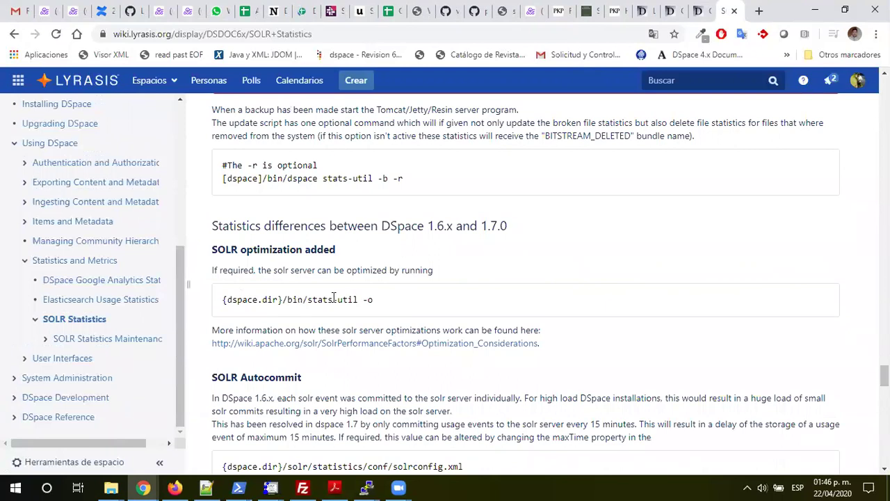
{"action": "scroll", "coordinate": [334, 349], "scroll_direction": "down", "scroll_amount": 3}
{"action": "scroll", "coordinate": [335, 353], "scroll_direction": "down", "scroll_amount": 2}
{"action": "scroll", "coordinate": [333, 351], "scroll_direction": "down", "scroll_amount": 1}
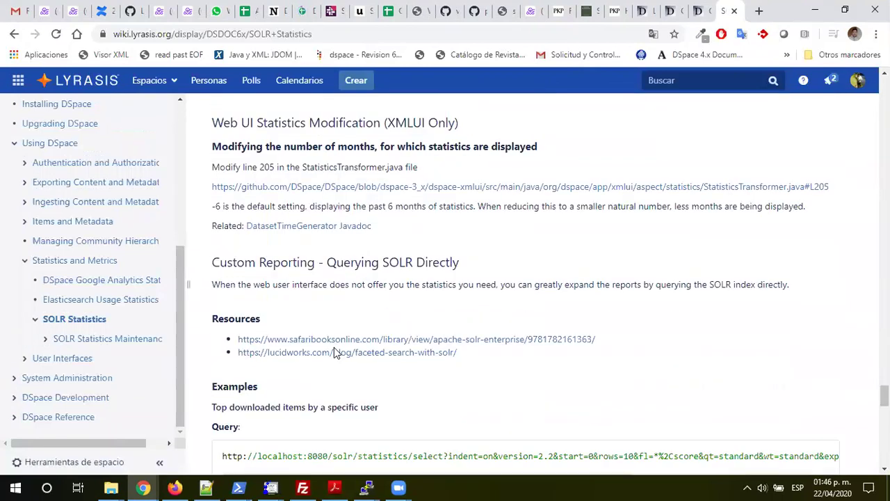
{"action": "scroll", "coordinate": [338, 354], "scroll_direction": "down", "scroll_amount": 4}
{"action": "scroll", "coordinate": [351, 396], "scroll_direction": "up", "scroll_amount": 5}
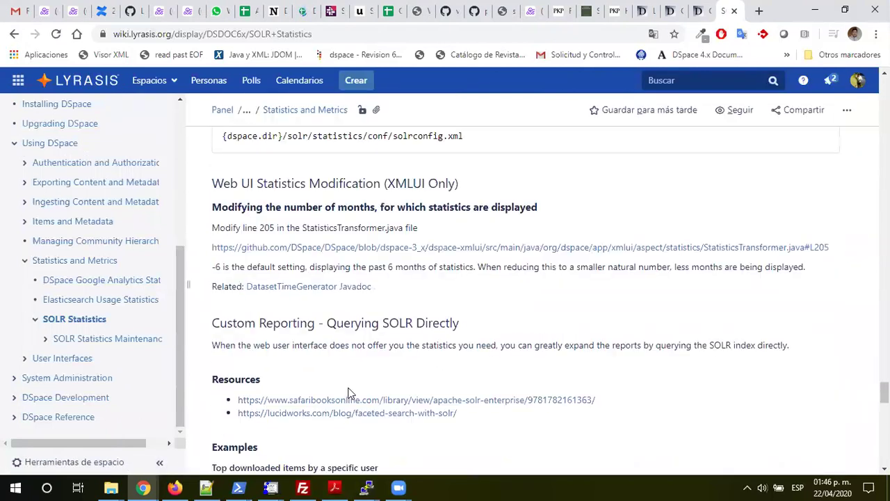
{"action": "scroll", "coordinate": [350, 393], "scroll_direction": "up", "scroll_amount": 4}
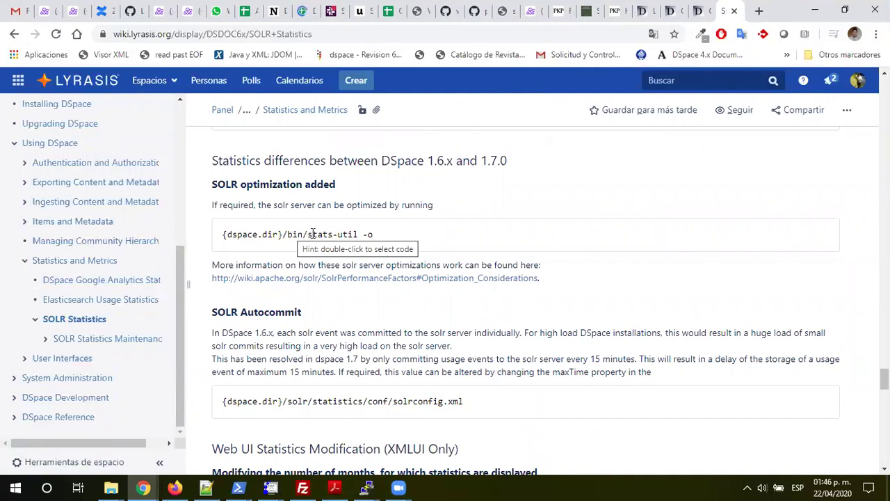
{"action": "left_click_drag", "start_coordinate": [308, 234], "coordinate": [361, 234]}
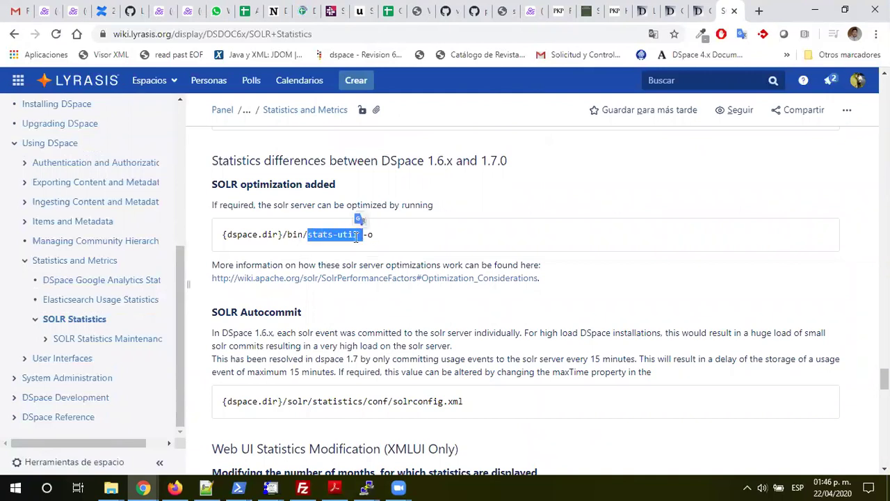
{"action": "scroll", "coordinate": [396, 390], "scroll_direction": "up", "scroll_amount": 1}
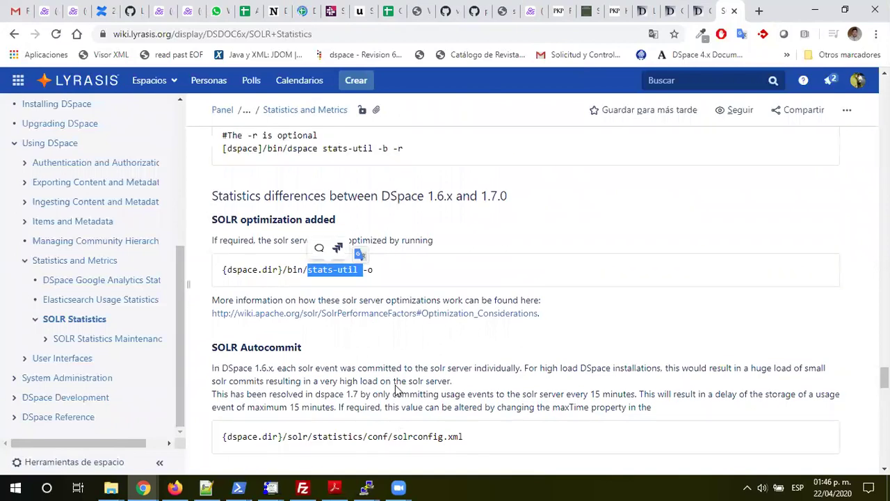
{"action": "scroll", "coordinate": [396, 389], "scroll_direction": "up", "scroll_amount": 3}
{"action": "left_click_drag", "start_coordinate": [323, 308], "coordinate": [374, 308]}
{"action": "left_click", "coordinate": [315, 311]}
{"action": "double_click", "coordinate": [315, 311]}
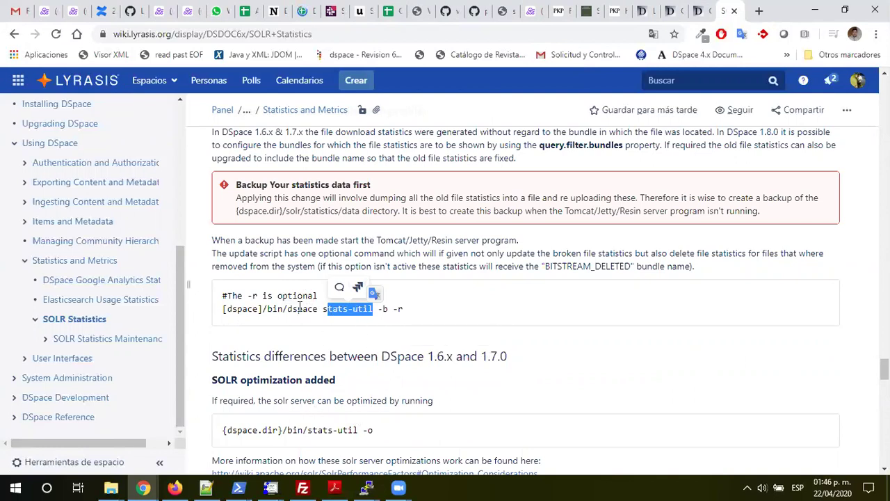
{"action": "scroll", "coordinate": [332, 344], "scroll_direction": "down", "scroll_amount": 1}
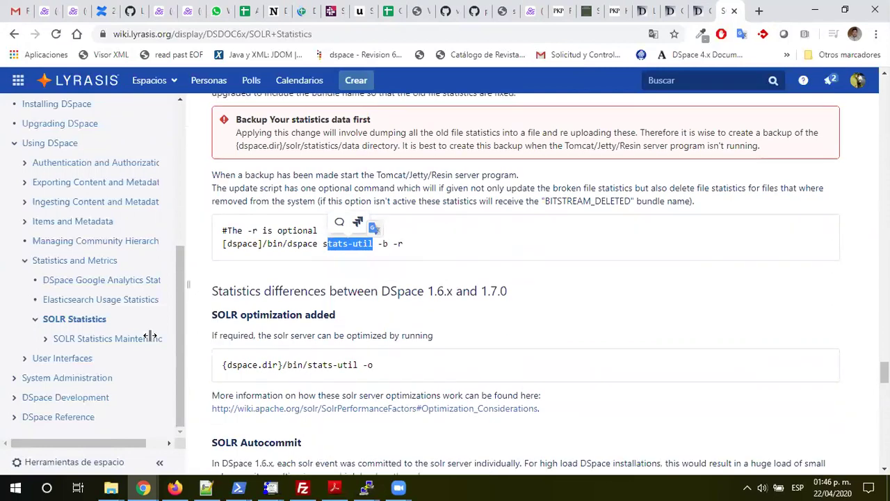
Step: Open SOLR Statistics Maintenance from the page tree and scroll through its sections
{"action": "left_click", "coordinate": [106, 338]}
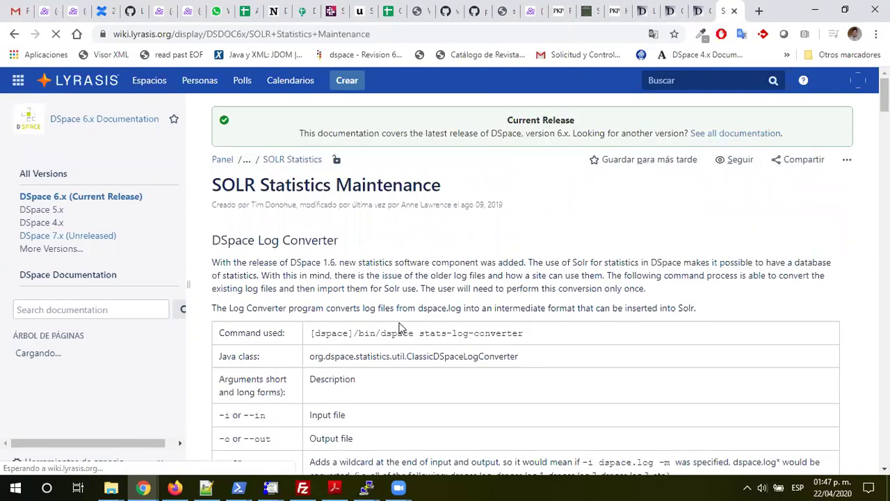
{"action": "scroll", "coordinate": [398, 323], "scroll_direction": "down", "scroll_amount": 3}
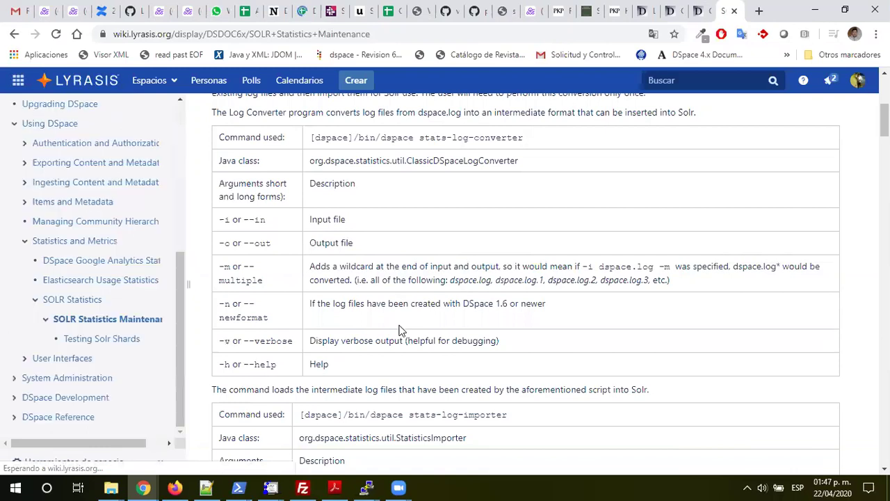
{"action": "scroll", "coordinate": [399, 331], "scroll_direction": "up", "scroll_amount": 2}
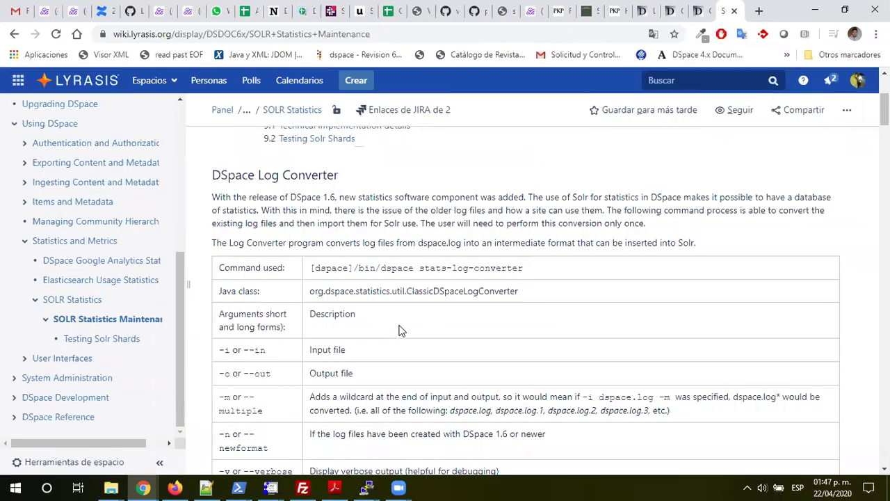
{"action": "scroll", "coordinate": [398, 330], "scroll_direction": "down", "scroll_amount": 7}
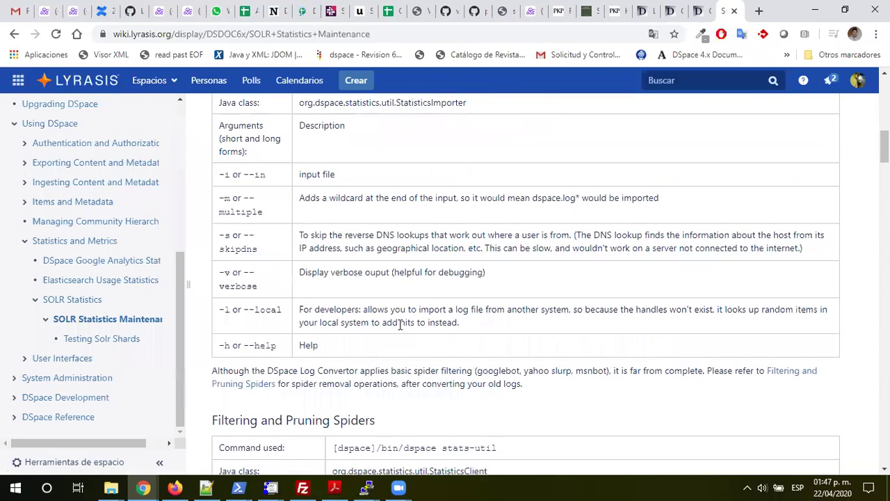
{"action": "scroll", "coordinate": [400, 325], "scroll_direction": "down", "scroll_amount": 6}
{"action": "scroll", "coordinate": [400, 331], "scroll_direction": "down", "scroll_amount": 4}
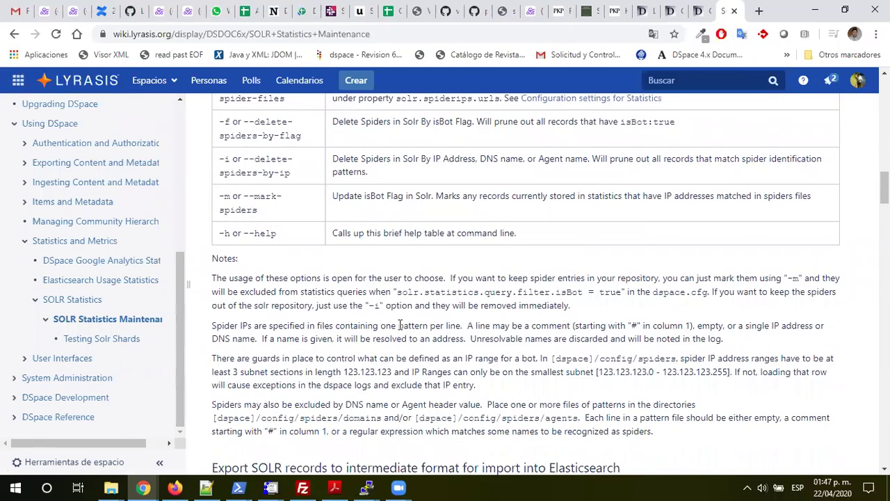
{"action": "scroll", "coordinate": [400, 327], "scroll_direction": "down", "scroll_amount": 1}
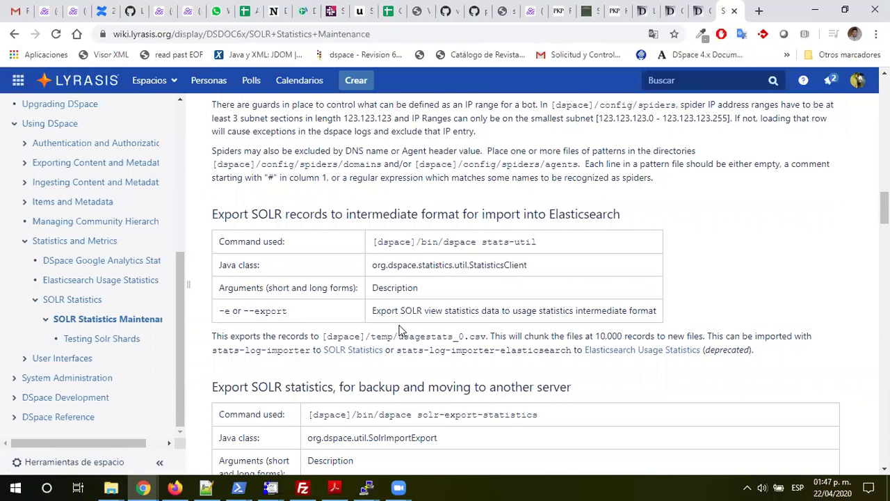
{"action": "scroll", "coordinate": [362, 229], "scroll_direction": "up", "scroll_amount": 4}
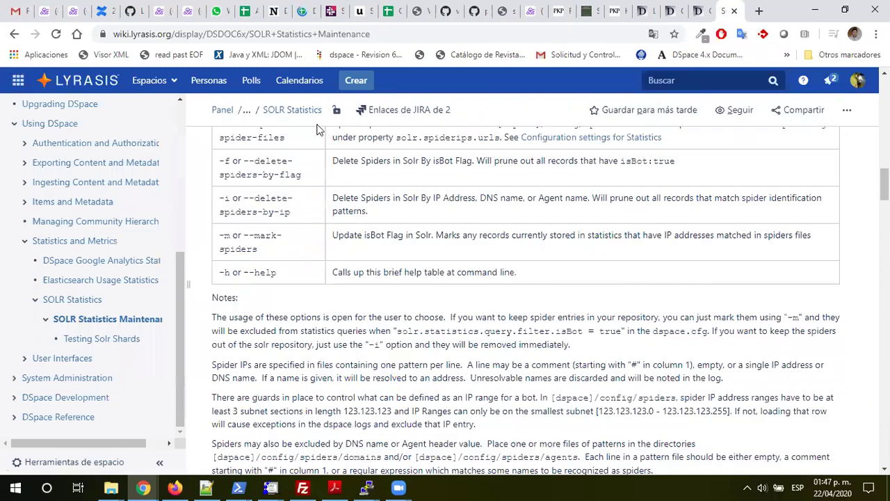
{"action": "scroll", "coordinate": [324, 129], "scroll_direction": "up", "scroll_amount": 1}
{"action": "scroll", "coordinate": [547, 267], "scroll_direction": "up", "scroll_amount": 4}
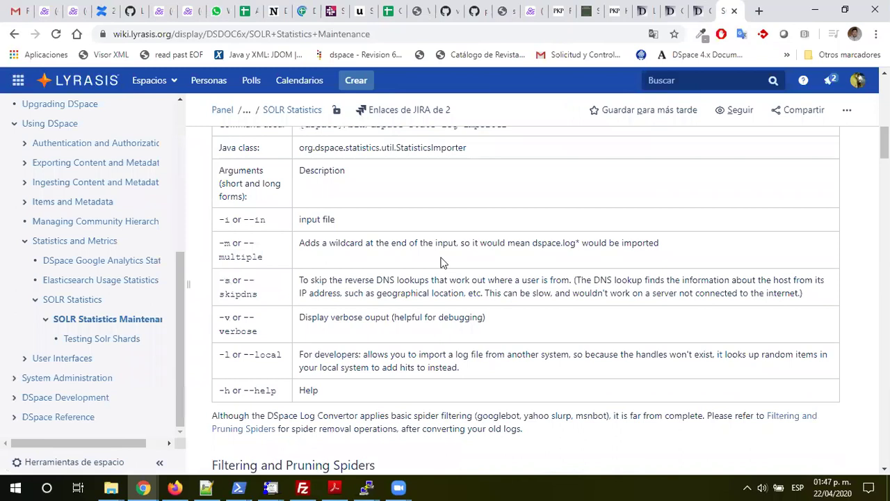
{"action": "scroll", "coordinate": [445, 264], "scroll_direction": "up", "scroll_amount": 3}
{"action": "scroll", "coordinate": [447, 266], "scroll_direction": "up", "scroll_amount": 3}
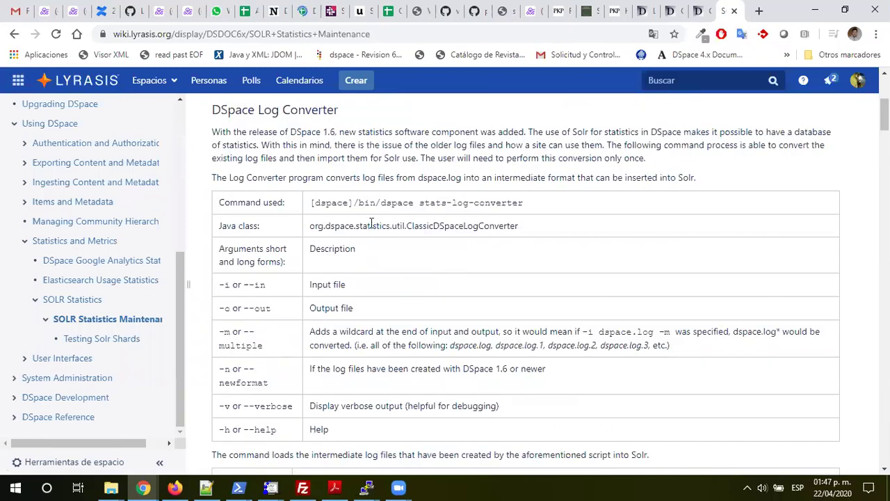
Step: Highlight DSpace version 1.6, the stats-log-converter command, and dspace.log in the multiple-files example
{"action": "left_click_drag", "start_coordinate": [328, 131], "coordinate": [336, 137]}
{"action": "left_click", "coordinate": [330, 134]}
{"action": "double_click", "coordinate": [329, 132]}
{"action": "left_click", "coordinate": [492, 208]}
{"action": "left_click_drag", "start_coordinate": [492, 207], "coordinate": [430, 203]}
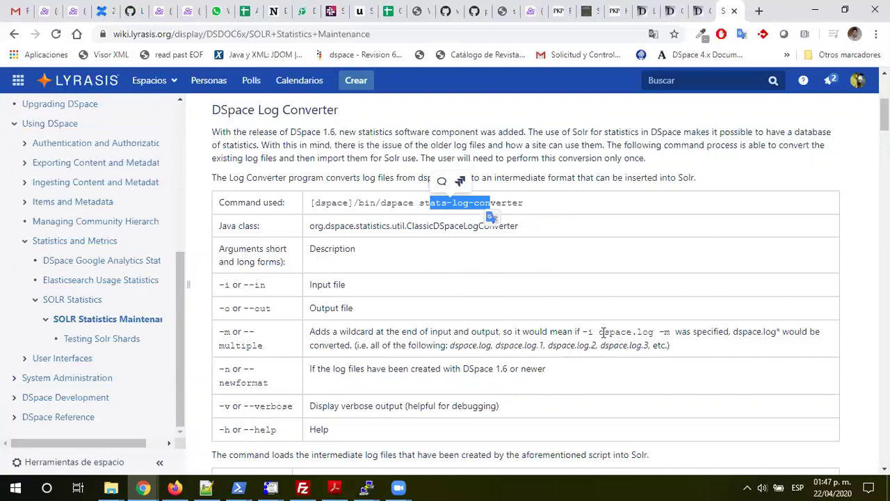
{"action": "left_click_drag", "start_coordinate": [602, 332], "coordinate": [621, 332]}
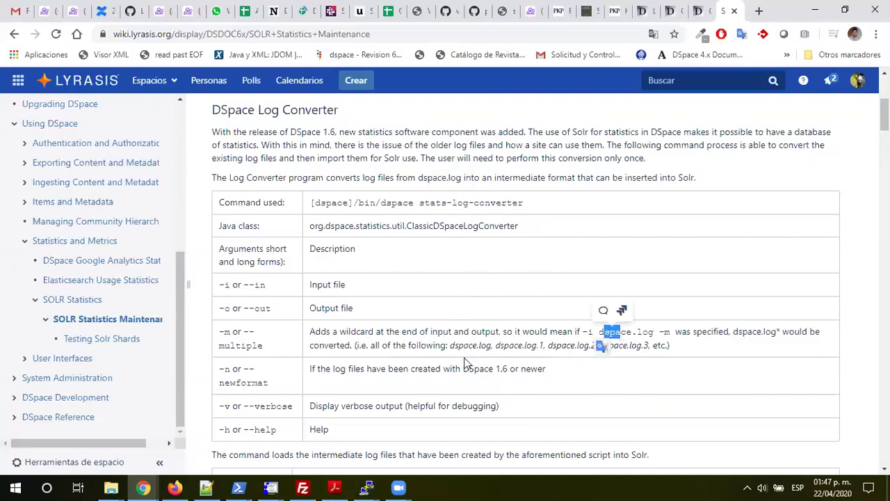
{"action": "scroll", "coordinate": [465, 363], "scroll_direction": "down", "scroll_amount": 3}
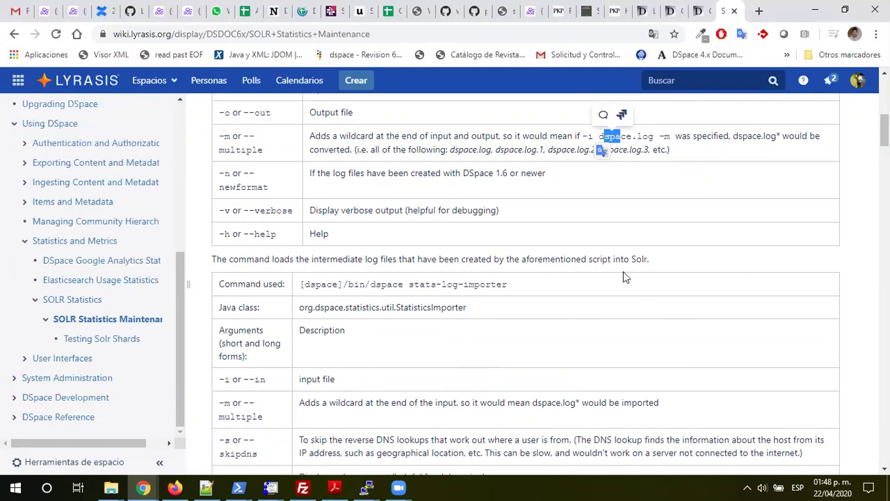
{"action": "scroll", "coordinate": [549, 280], "scroll_direction": "up", "scroll_amount": 4}
{"action": "scroll", "coordinate": [647, 322], "scroll_direction": "down", "scroll_amount": 3}
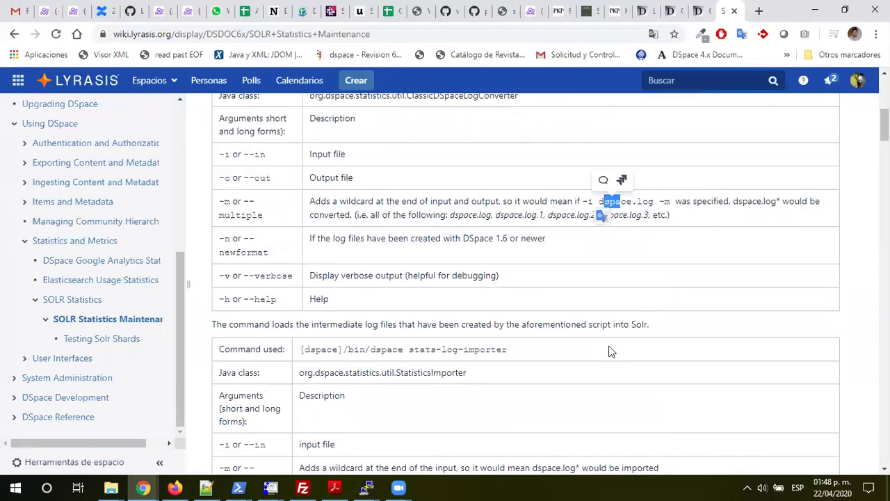
{"action": "scroll", "coordinate": [609, 351], "scroll_direction": "down", "scroll_amount": 8}
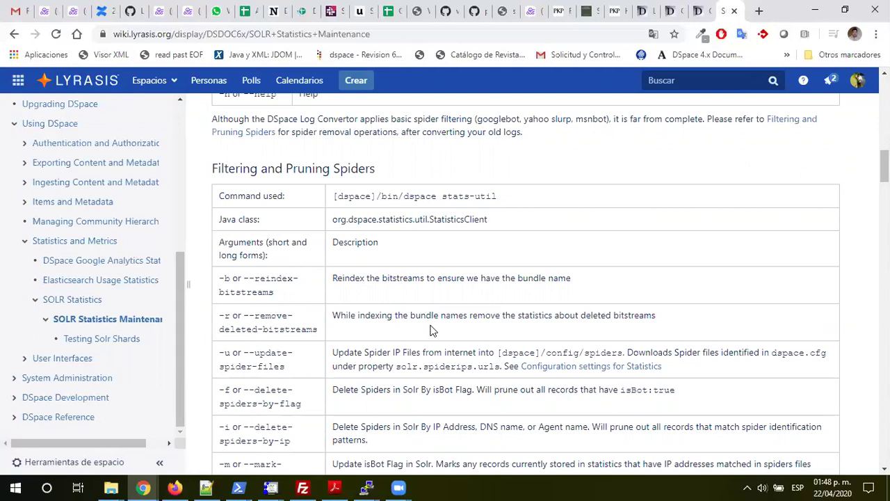
{"action": "scroll", "coordinate": [429, 330], "scroll_direction": "down", "scroll_amount": 2}
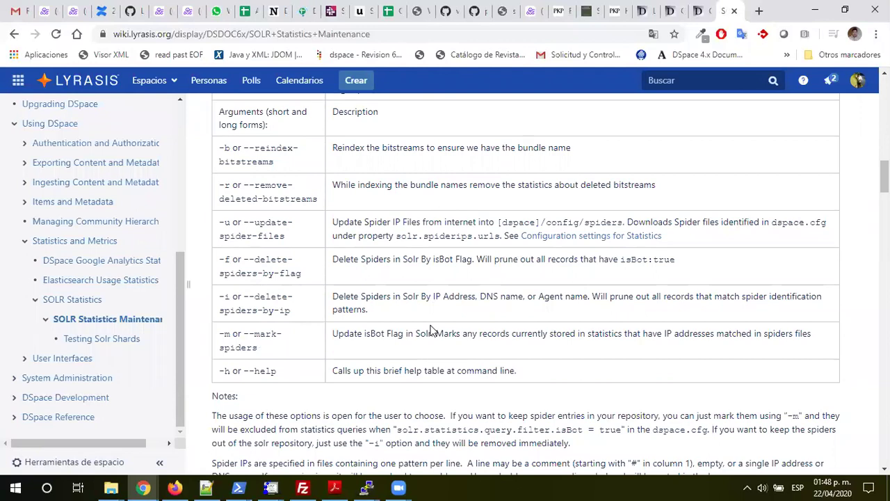
{"action": "scroll", "coordinate": [430, 330], "scroll_direction": "down", "scroll_amount": 4}
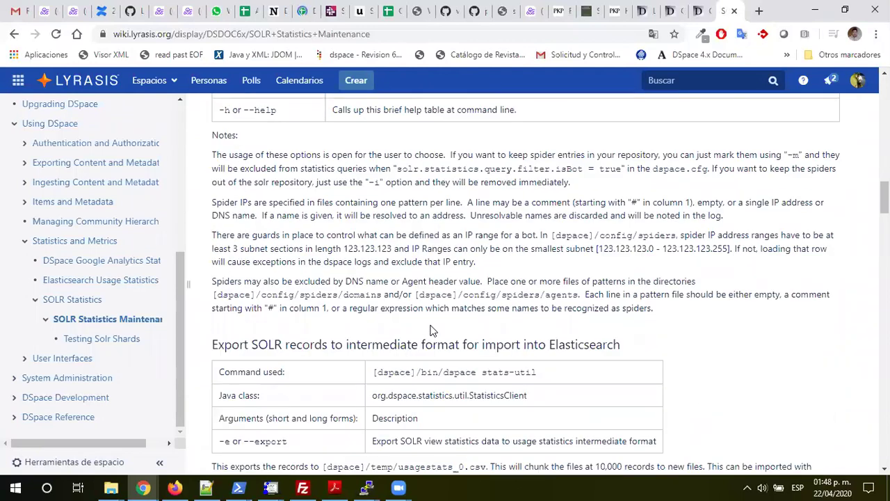
{"action": "scroll", "coordinate": [430, 330], "scroll_direction": "down", "scroll_amount": 5}
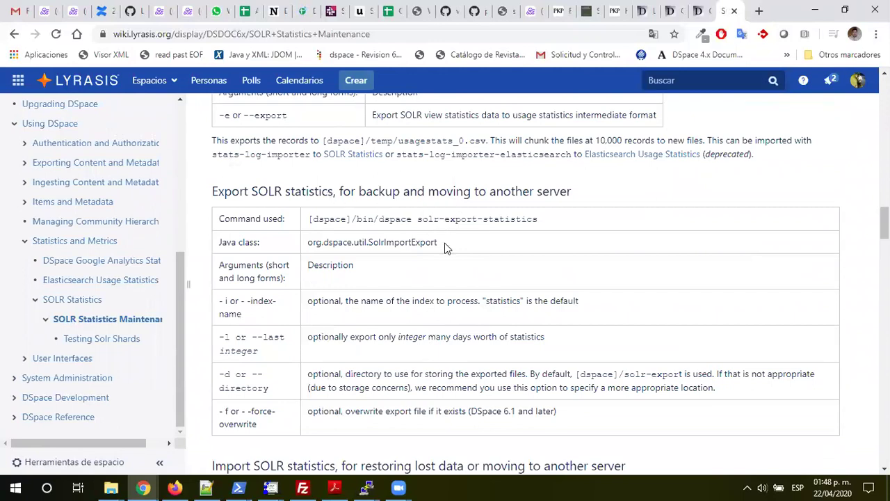
{"action": "left_click_drag", "start_coordinate": [273, 192], "coordinate": [320, 191]}
{"action": "scroll", "coordinate": [461, 233], "scroll_direction": "up", "scroll_amount": 10}
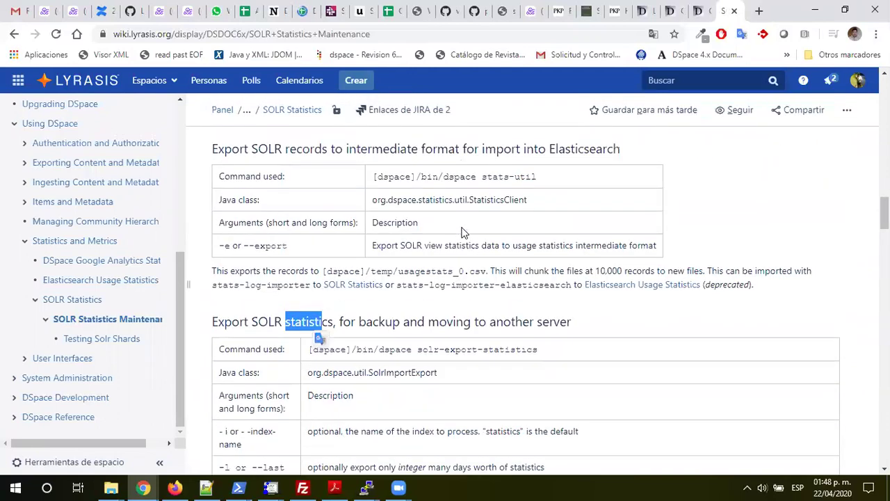
{"action": "scroll", "coordinate": [446, 259], "scroll_direction": "up", "scroll_amount": 15}
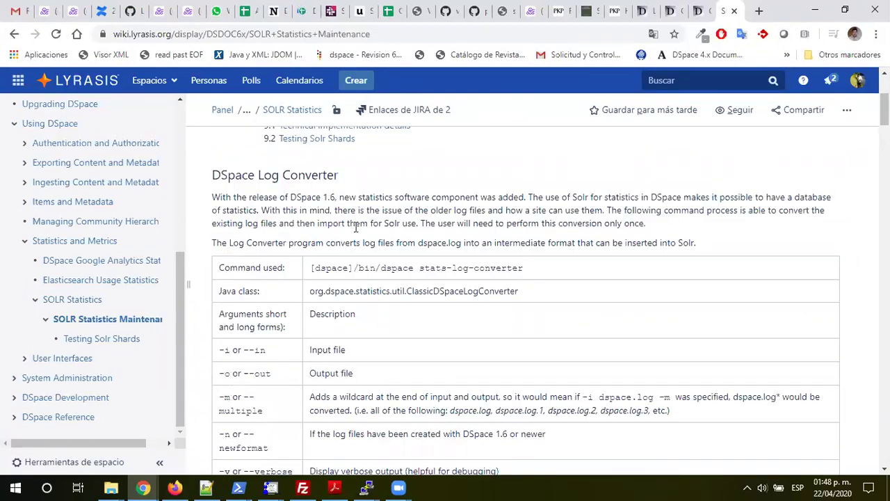
{"action": "scroll", "coordinate": [394, 279], "scroll_direction": "down", "scroll_amount": 8}
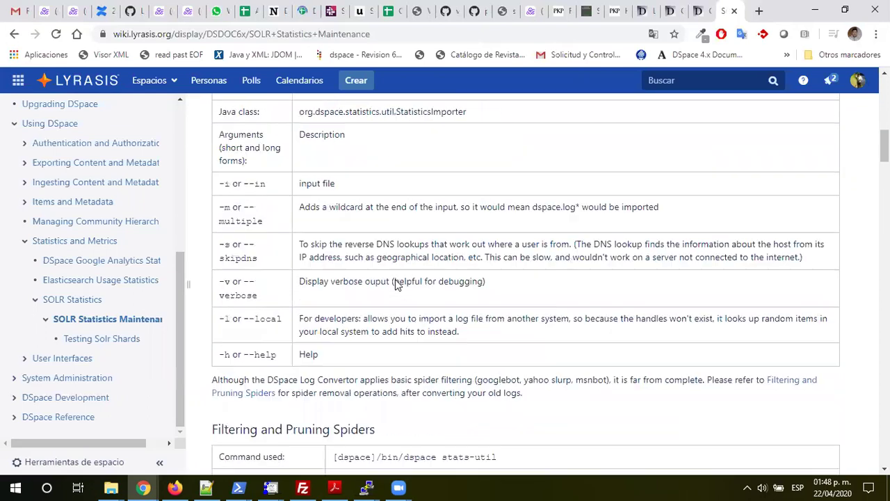
{"action": "scroll", "coordinate": [397, 278], "scroll_direction": "down", "scroll_amount": 4}
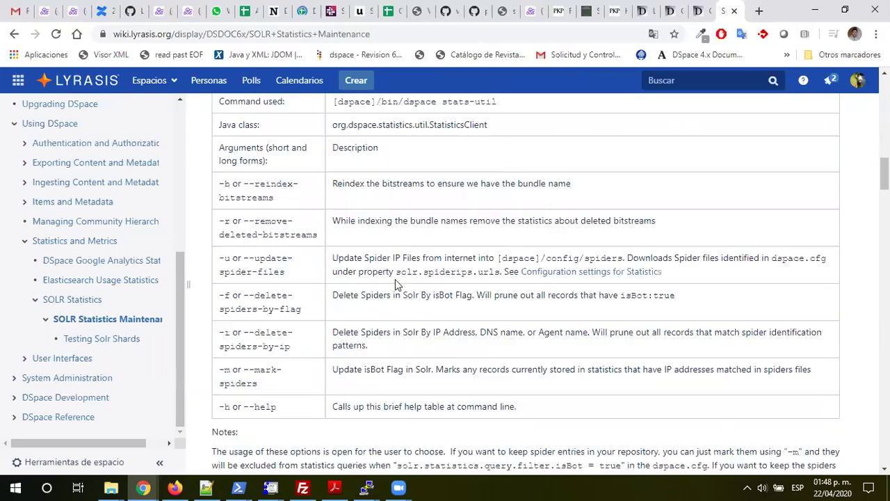
{"action": "scroll", "coordinate": [396, 278], "scroll_direction": "down", "scroll_amount": 2}
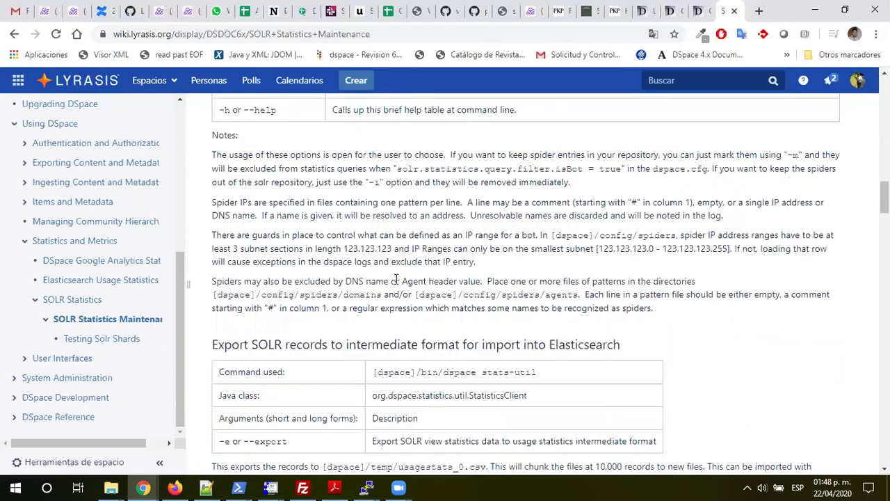
{"action": "scroll", "coordinate": [395, 278], "scroll_direction": "down", "scroll_amount": 1}
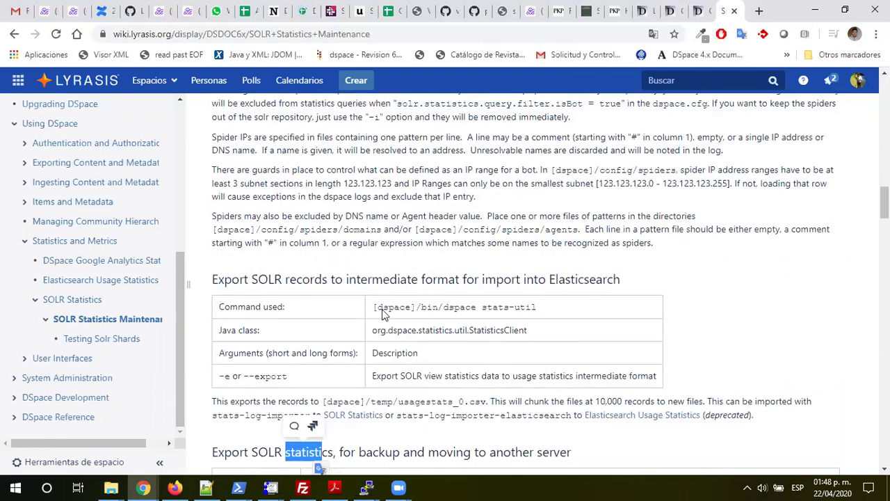
{"action": "left_click_drag", "start_coordinate": [430, 307], "coordinate": [511, 313]}
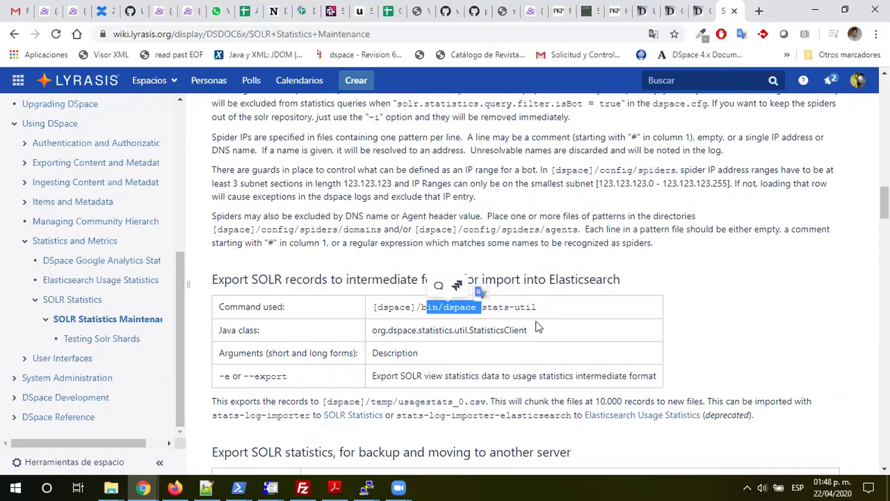
{"action": "scroll", "coordinate": [537, 327], "scroll_direction": "down", "scroll_amount": 2}
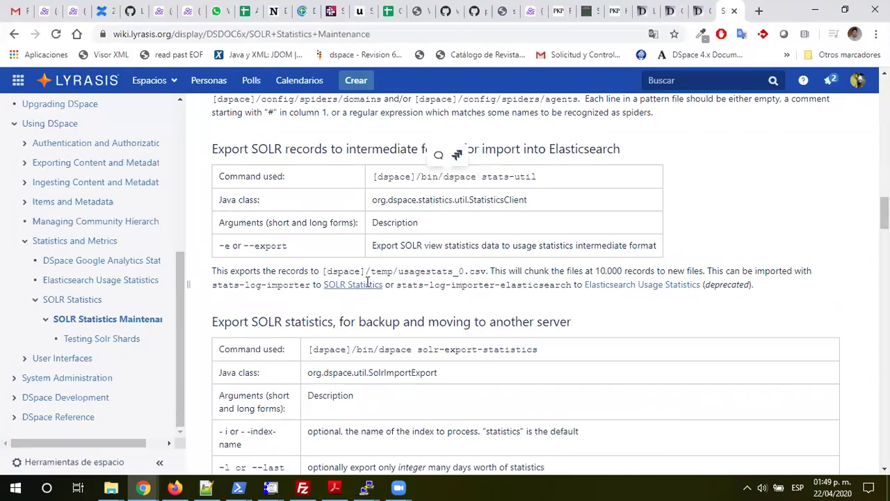
{"action": "left_click_drag", "start_coordinate": [382, 286], "coordinate": [364, 285]}
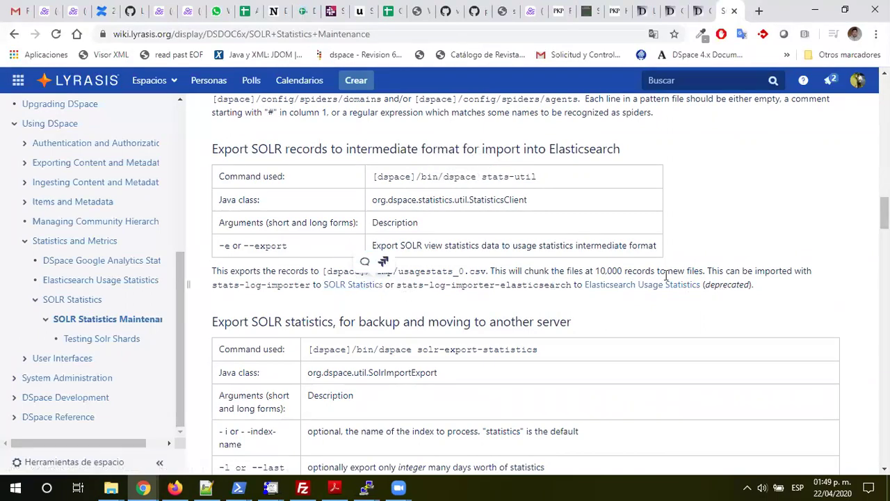
{"action": "left_click_drag", "start_coordinate": [723, 286], "coordinate": [662, 273]}
{"action": "left_click_drag", "start_coordinate": [573, 285], "coordinate": [752, 283]}
{"action": "left_click", "coordinate": [744, 285]}
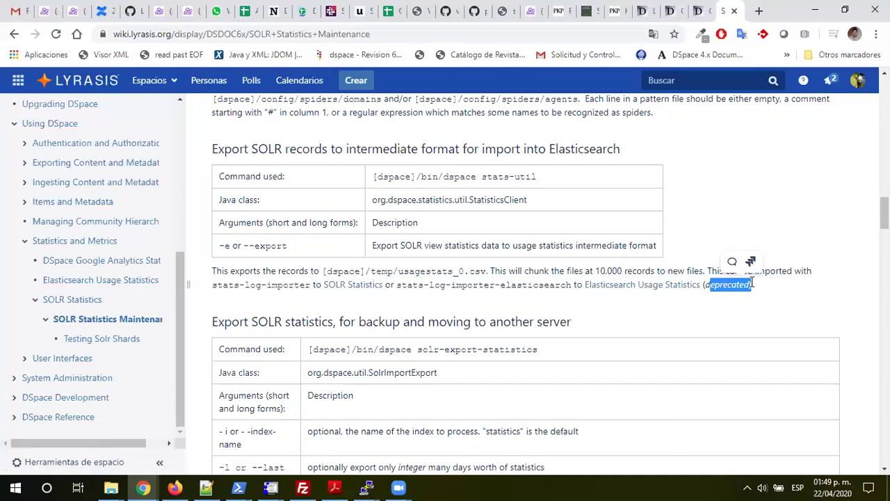
{"action": "left_click", "coordinate": [529, 311]}
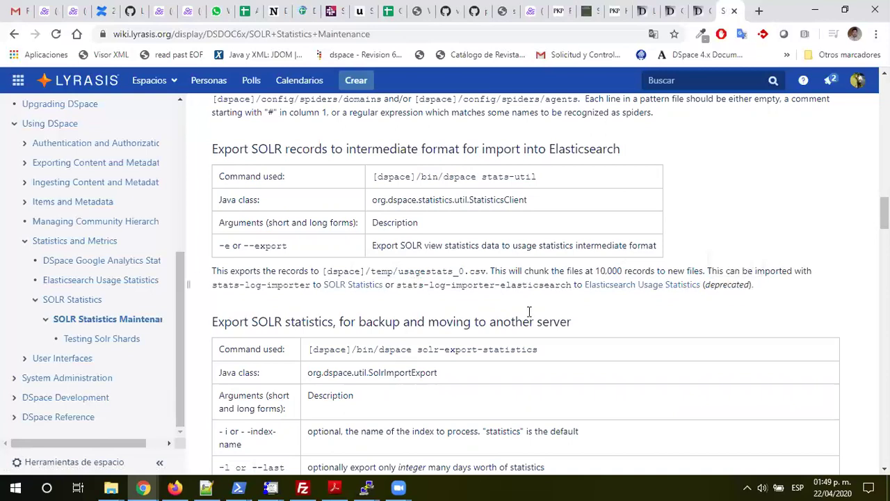
{"action": "left_click_drag", "start_coordinate": [283, 284], "coordinate": [310, 286]}
{"action": "scroll", "coordinate": [344, 334], "scroll_direction": "down", "scroll_amount": 2}
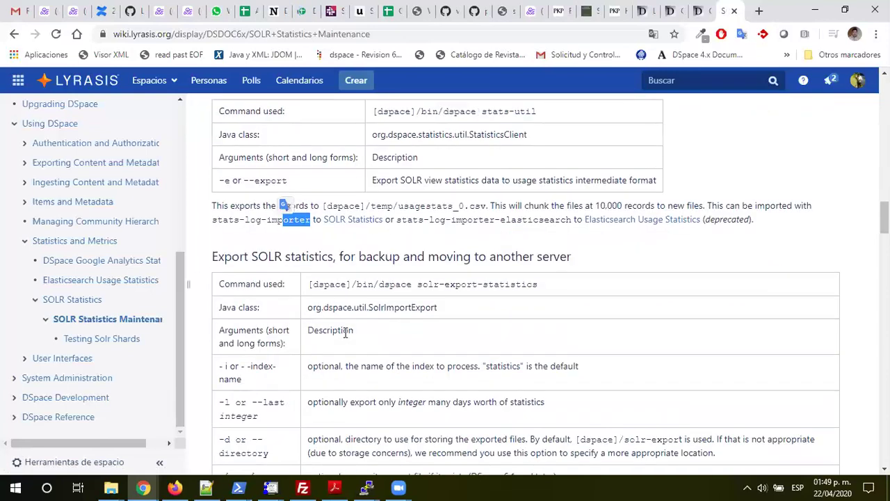
{"action": "scroll", "coordinate": [344, 336], "scroll_direction": "down", "scroll_amount": 2}
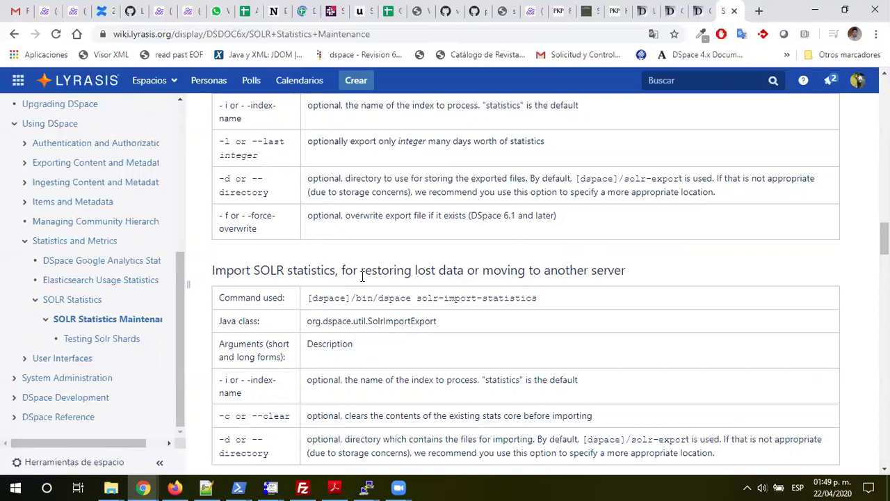
{"action": "scroll", "coordinate": [523, 326], "scroll_direction": "down", "scroll_amount": 3}
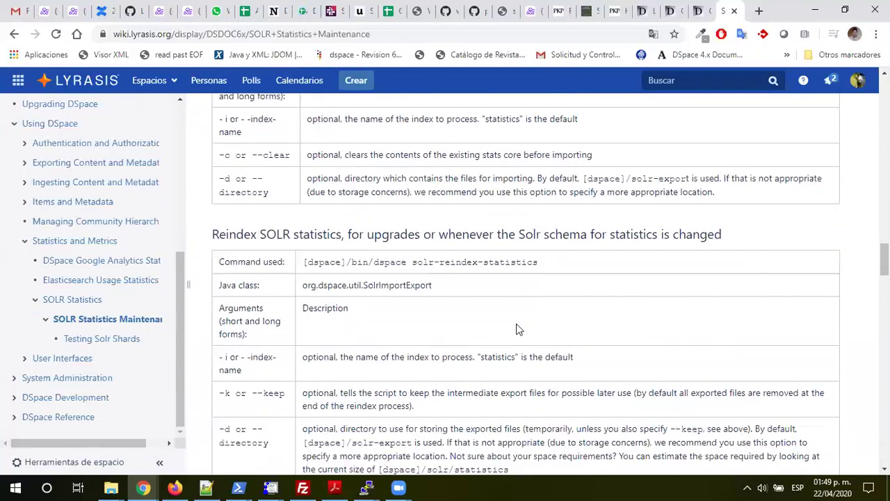
{"action": "scroll", "coordinate": [516, 323], "scroll_direction": "down", "scroll_amount": 3}
{"action": "scroll", "coordinate": [410, 261], "scroll_direction": "up", "scroll_amount": 3}
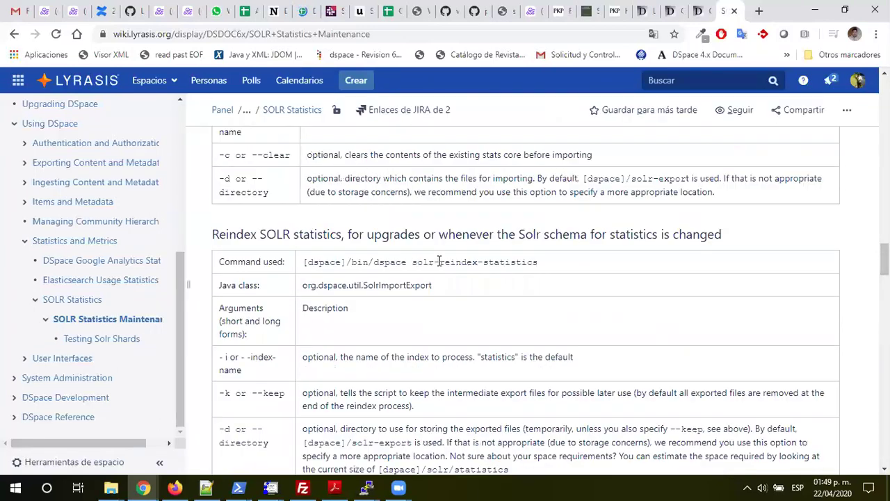
{"action": "left_click_drag", "start_coordinate": [534, 261], "coordinate": [414, 264]}
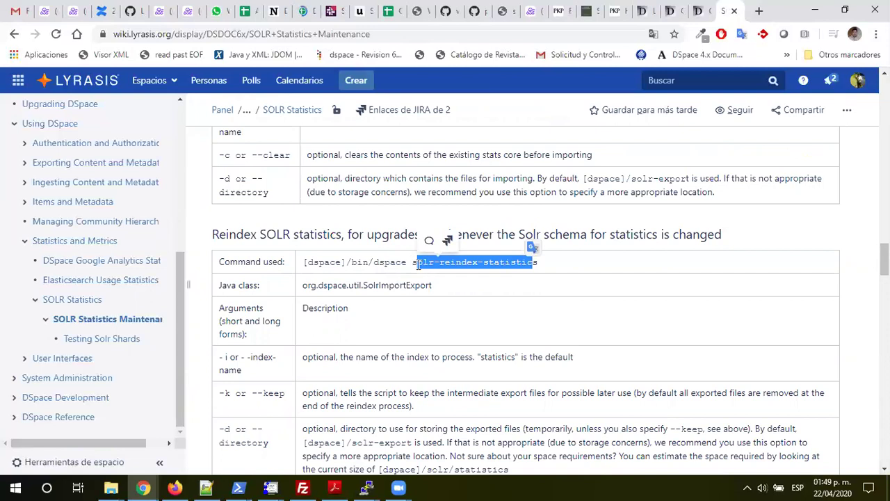
{"action": "left_click", "coordinate": [499, 285]}
{"action": "scroll", "coordinate": [501, 305], "scroll_direction": "down", "scroll_amount": 2}
{"action": "scroll", "coordinate": [499, 306], "scroll_direction": "down", "scroll_amount": 3}
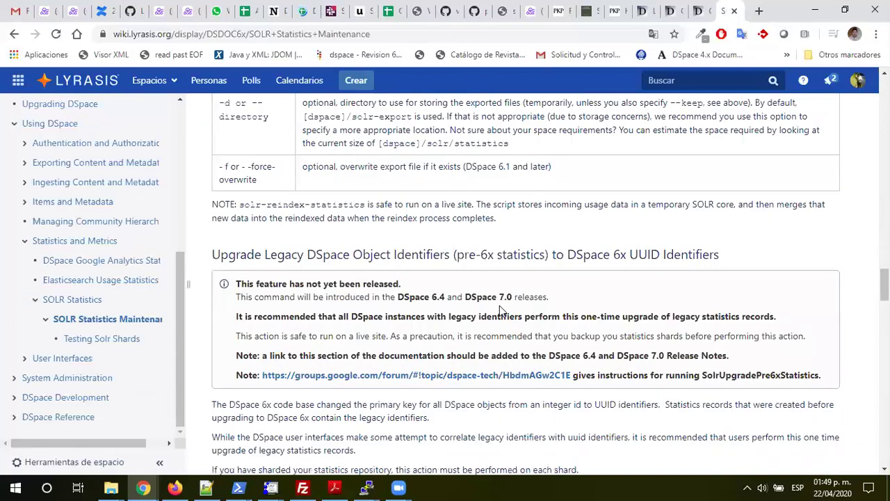
{"action": "scroll", "coordinate": [500, 310], "scroll_direction": "down", "scroll_amount": 5}
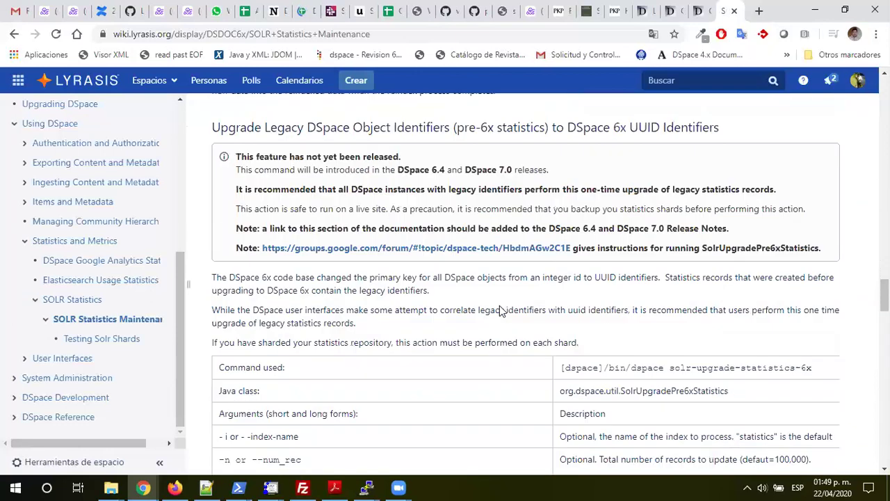
{"action": "scroll", "coordinate": [500, 310], "scroll_direction": "down", "scroll_amount": 2}
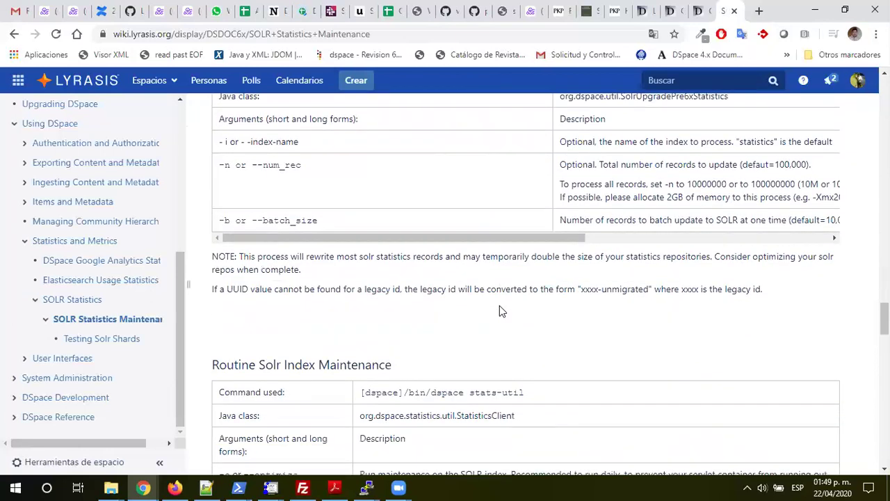
{"action": "scroll", "coordinate": [499, 305], "scroll_direction": "down", "scroll_amount": 2}
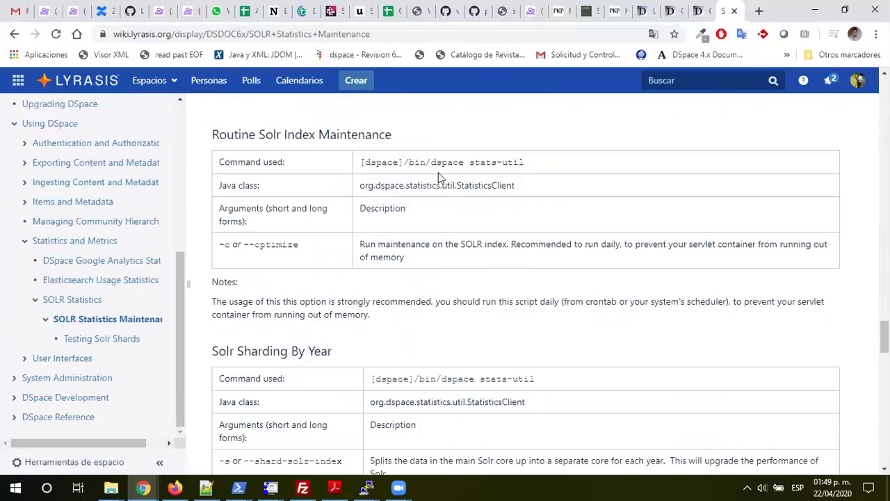
{"action": "scroll", "coordinate": [413, 313], "scroll_direction": "down", "scroll_amount": 3}
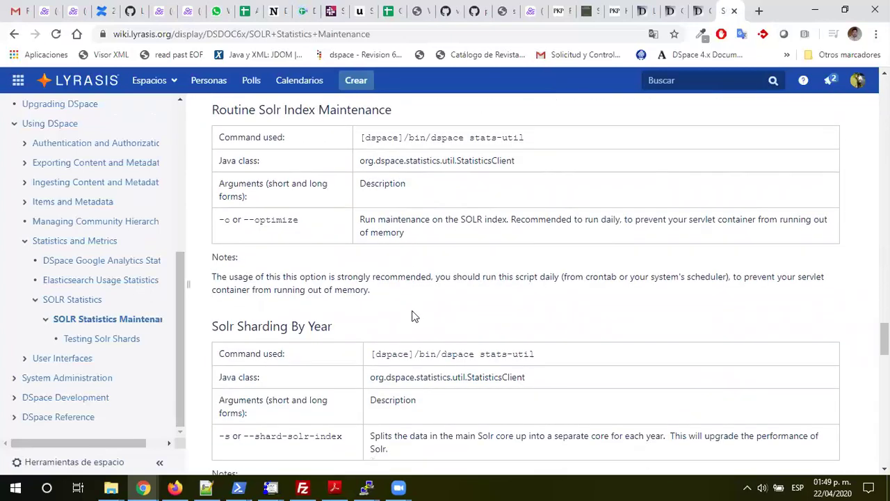
{"action": "scroll", "coordinate": [413, 315], "scroll_direction": "down", "scroll_amount": 2}
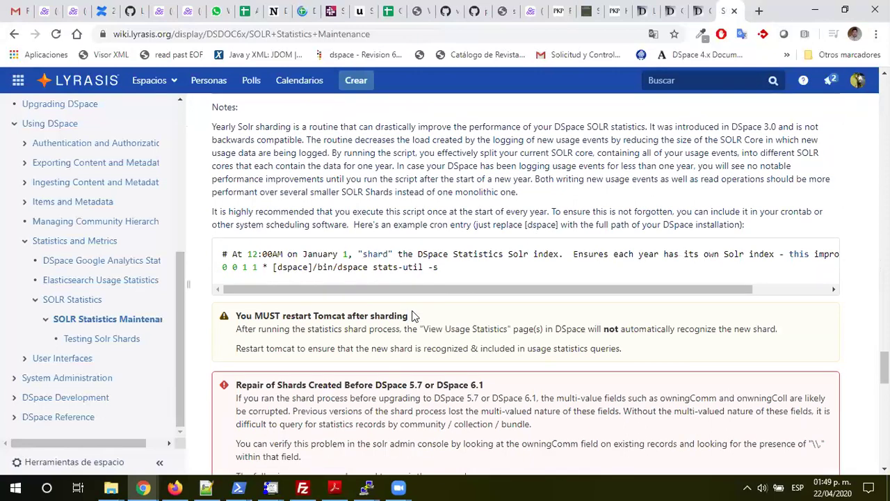
{"action": "left_click_drag", "start_coordinate": [428, 287], "coordinate": [626, 278]}
{"action": "scroll", "coordinate": [381, 295], "scroll_direction": "left", "scroll_amount": 3}
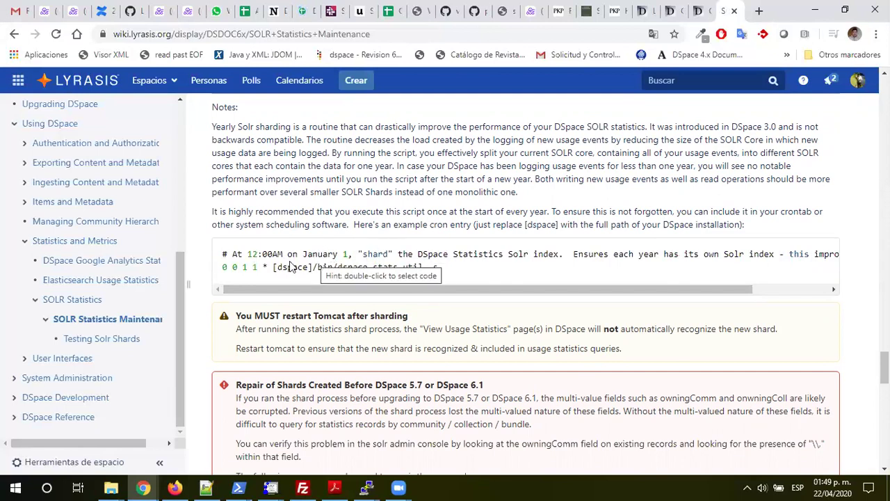
{"action": "left_click_drag", "start_coordinate": [292, 254], "coordinate": [724, 255]}
{"action": "left_click_drag", "start_coordinate": [699, 289], "coordinate": [796, 290]}
{"action": "left_click_drag", "start_coordinate": [622, 292], "coordinate": [424, 336]}
{"action": "scroll", "coordinate": [424, 337], "scroll_direction": "down", "scroll_amount": 5}
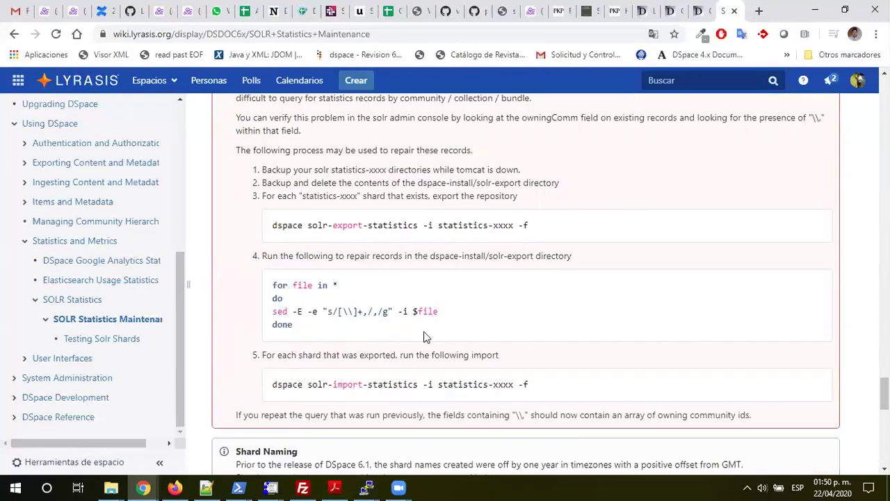
{"action": "scroll", "coordinate": [425, 334], "scroll_direction": "down", "scroll_amount": 2}
{"action": "scroll", "coordinate": [424, 332], "scroll_direction": "down", "scroll_amount": 4}
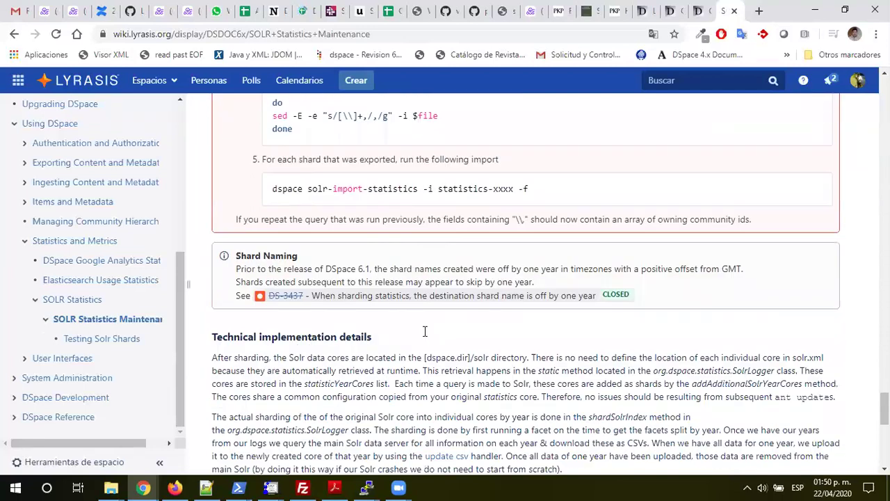
{"action": "scroll", "coordinate": [425, 331], "scroll_direction": "down", "scroll_amount": 3}
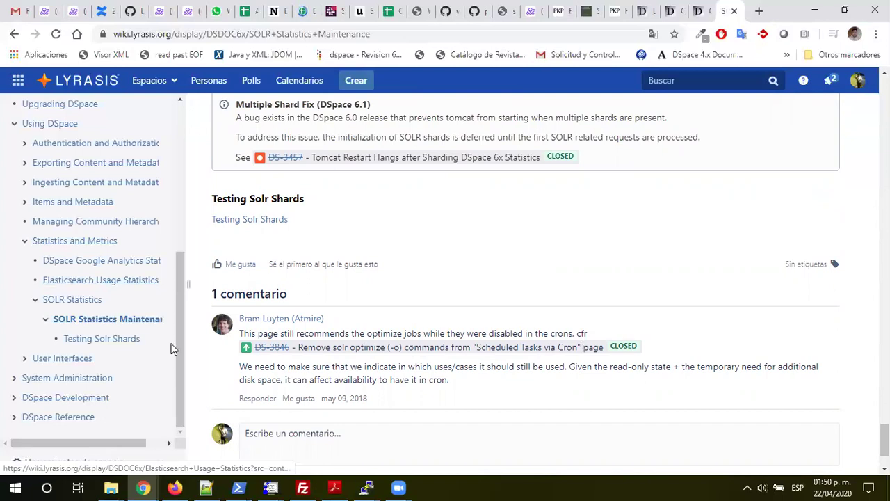
{"action": "scroll", "coordinate": [94, 359], "scroll_direction": "down", "scroll_amount": 2}
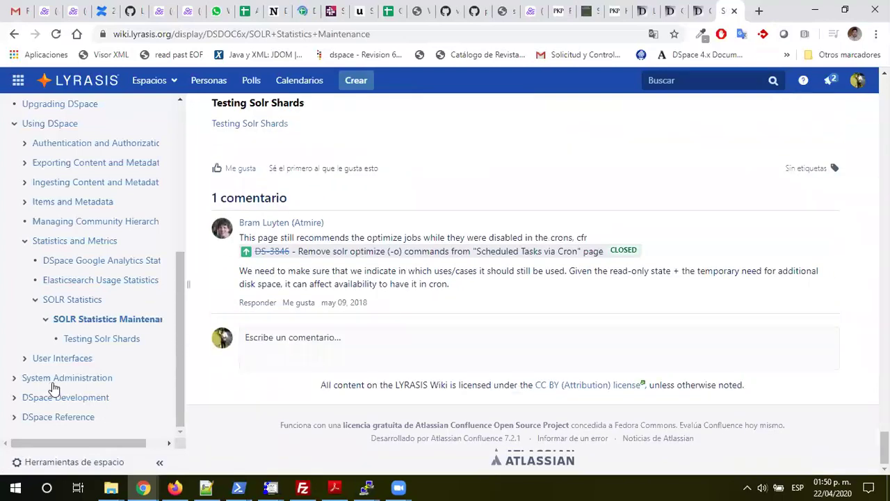
{"action": "scroll", "coordinate": [109, 367], "scroll_direction": "up", "scroll_amount": 1}
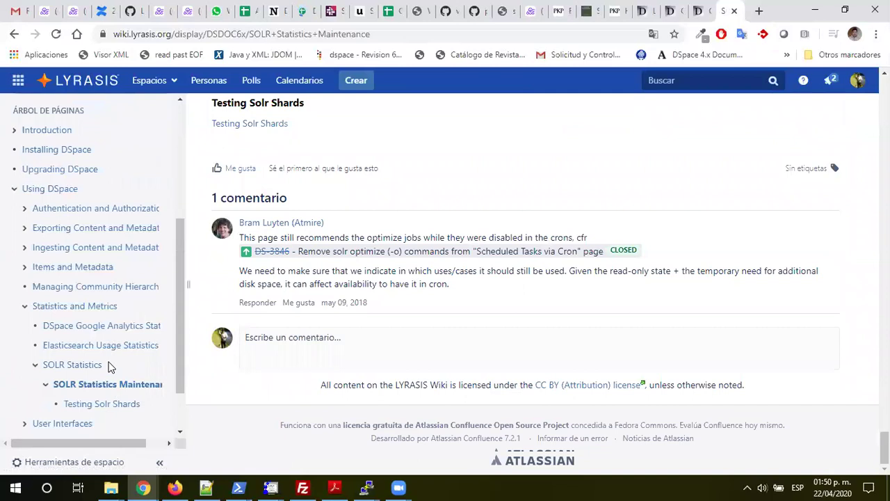
{"action": "scroll", "coordinate": [109, 363], "scroll_direction": "up", "scroll_amount": 2}
Step: Search the documentation for 'crontab' and open the Re: Performance Tuning DSpace result
{"action": "left_click", "coordinate": [111, 215]}
{"action": "type", "text": "crob"}
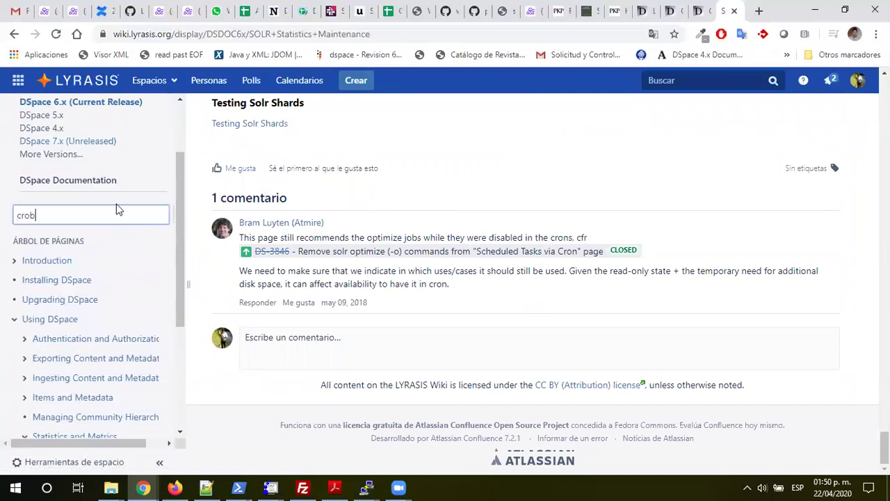
{"action": "key", "text": "BackSpace"}
{"action": "type", "text": "n"}
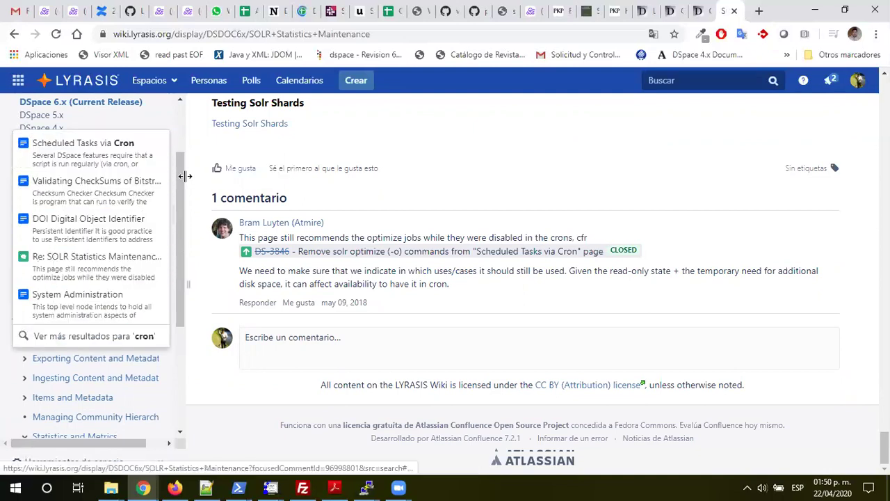
{"action": "left_click", "coordinate": [201, 144]}
{"action": "left_click", "coordinate": [103, 217]}
{"action": "type", "text": "tab"}
{"action": "key", "text": "Return"}
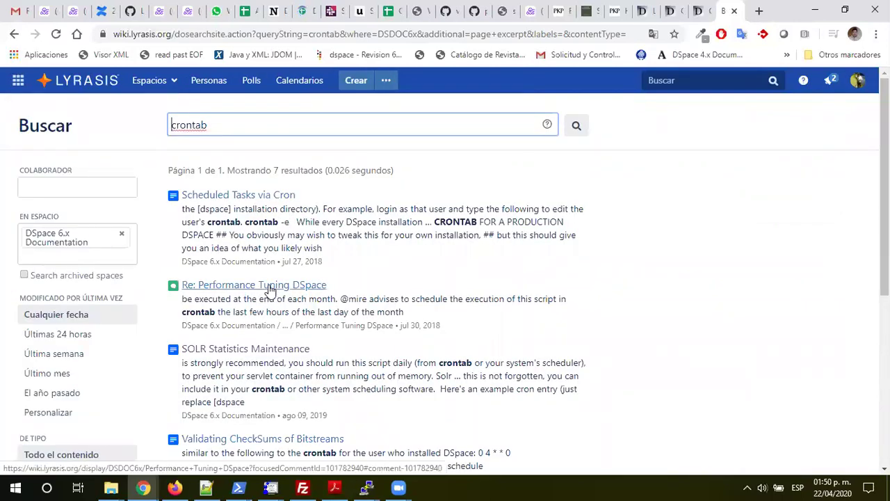
{"action": "left_click", "coordinate": [270, 290]}
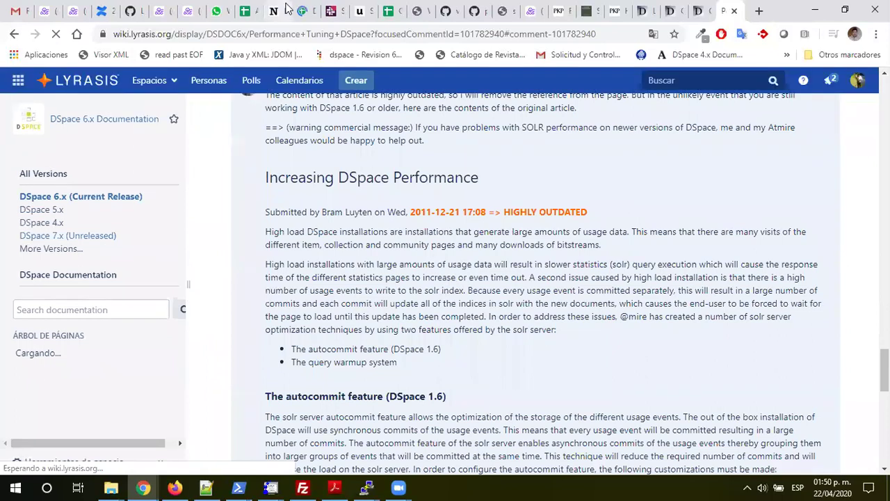
{"action": "key", "text": "ctrl+shift+Tab"}
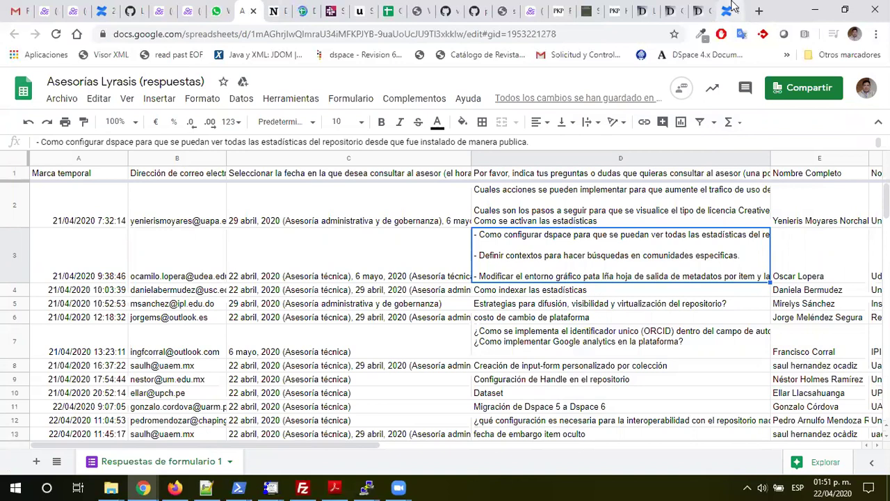
Step: Go back to the Performance Tuning wiki page and open Scheduled Tasks via Cron from the page tree
{"action": "left_click", "coordinate": [726, 11]}
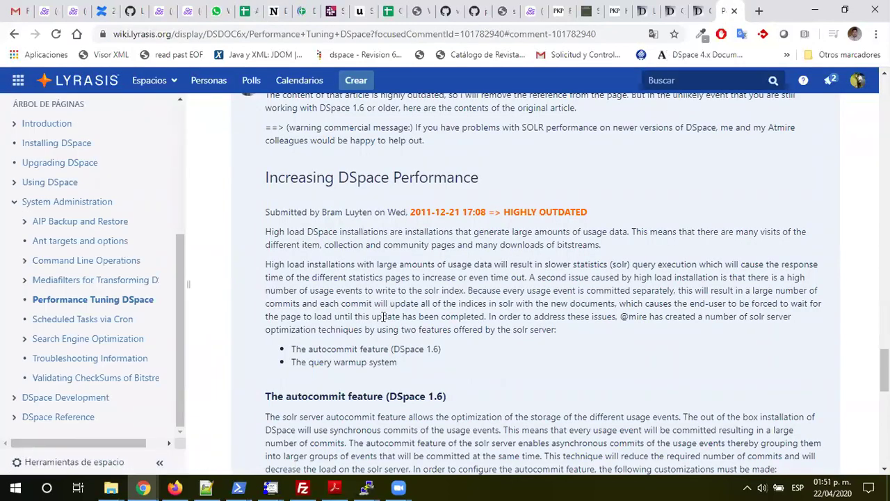
{"action": "scroll", "coordinate": [393, 310], "scroll_direction": "down", "scroll_amount": 12}
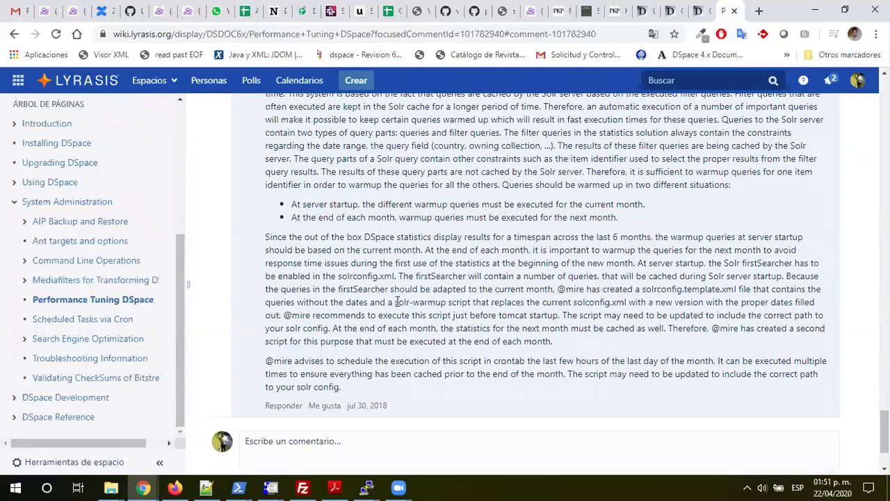
{"action": "scroll", "coordinate": [397, 301], "scroll_direction": "up", "scroll_amount": 8}
{"action": "scroll", "coordinate": [397, 301], "scroll_direction": "up", "scroll_amount": 2}
{"action": "scroll", "coordinate": [397, 301], "scroll_direction": "down", "scroll_amount": 9}
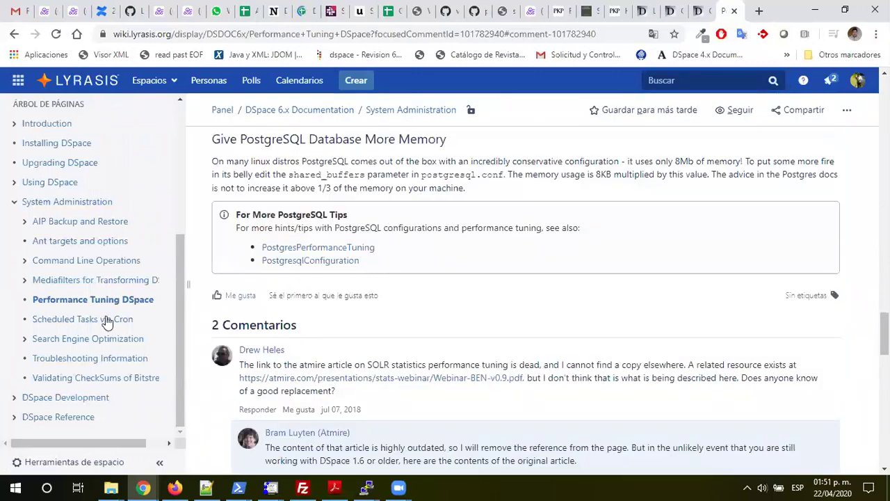
{"action": "left_click", "coordinate": [110, 320]}
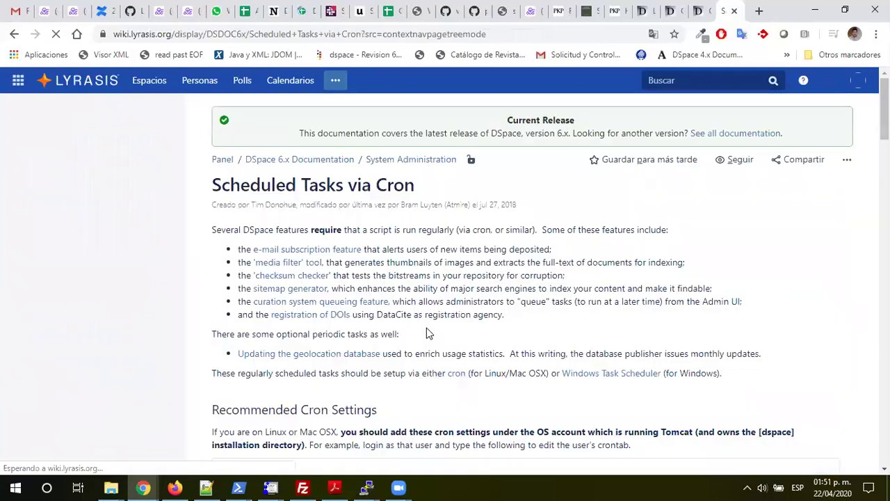
{"action": "scroll", "coordinate": [428, 332], "scroll_direction": "down", "scroll_amount": 3}
{"action": "scroll", "coordinate": [430, 332], "scroll_direction": "down", "scroll_amount": 4}
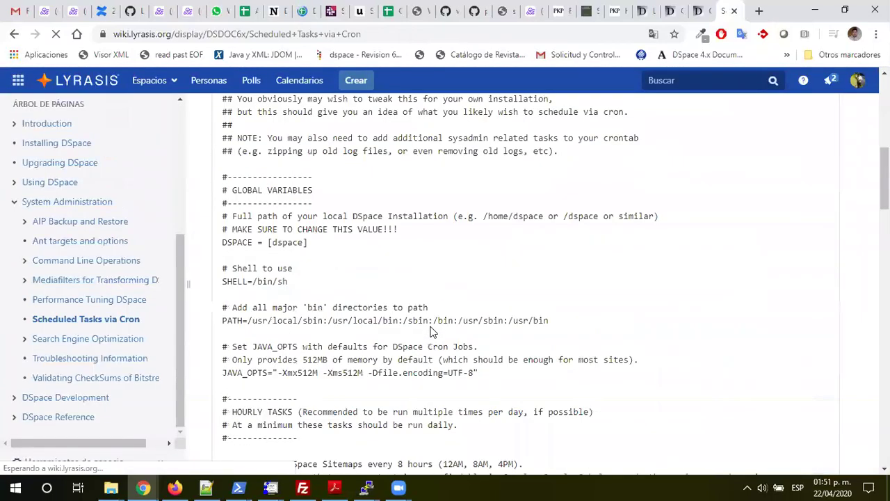
{"action": "scroll", "coordinate": [430, 332], "scroll_direction": "down", "scroll_amount": 3}
{"action": "scroll", "coordinate": [430, 332], "scroll_direction": "down", "scroll_amount": 2}
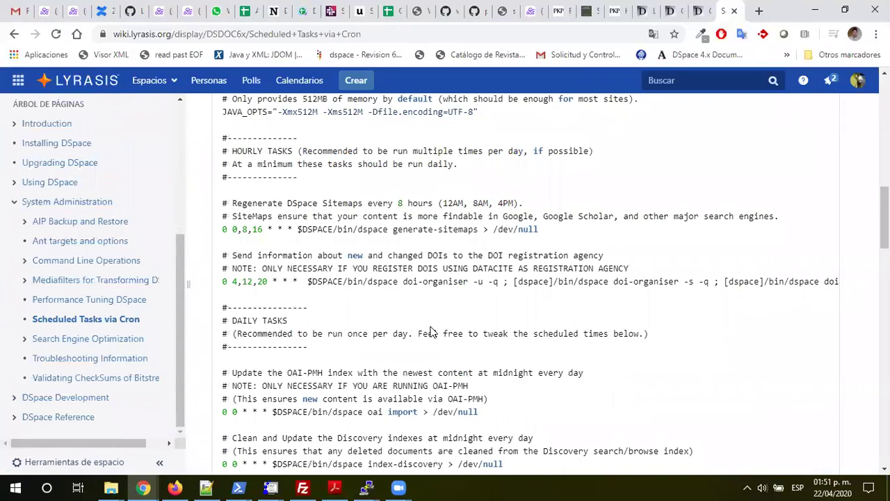
{"action": "scroll", "coordinate": [429, 331], "scroll_direction": "down", "scroll_amount": 3}
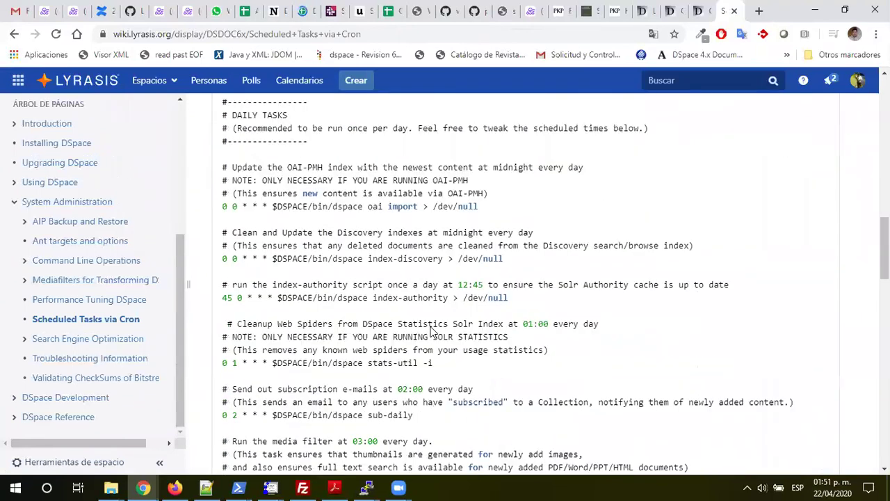
{"action": "scroll", "coordinate": [430, 332], "scroll_direction": "down", "scroll_amount": 3}
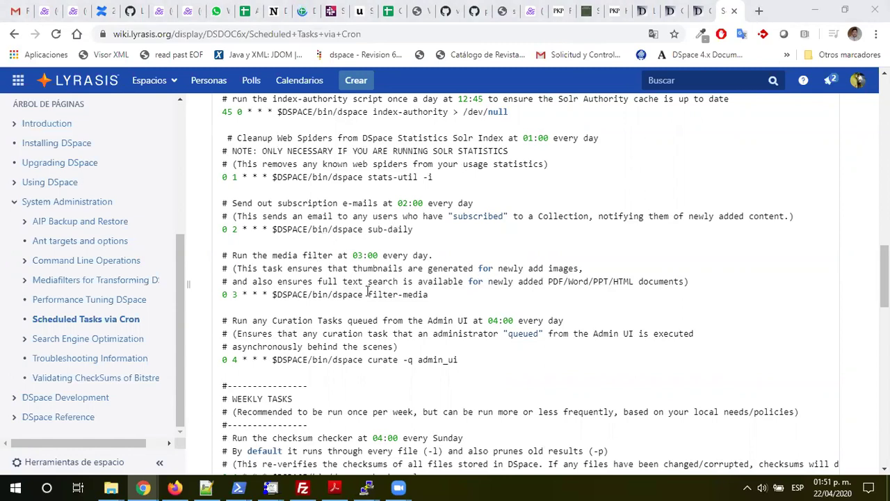
{"action": "double_click", "coordinate": [393, 177]}
{"action": "left_click_drag", "start_coordinate": [248, 177], "coordinate": [267, 177]}
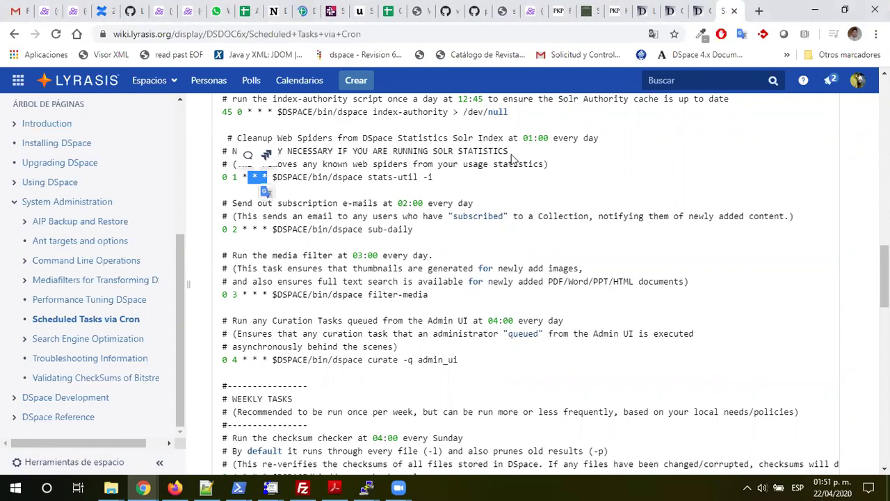
{"action": "left_click_drag", "start_coordinate": [600, 138], "coordinate": [566, 141]}
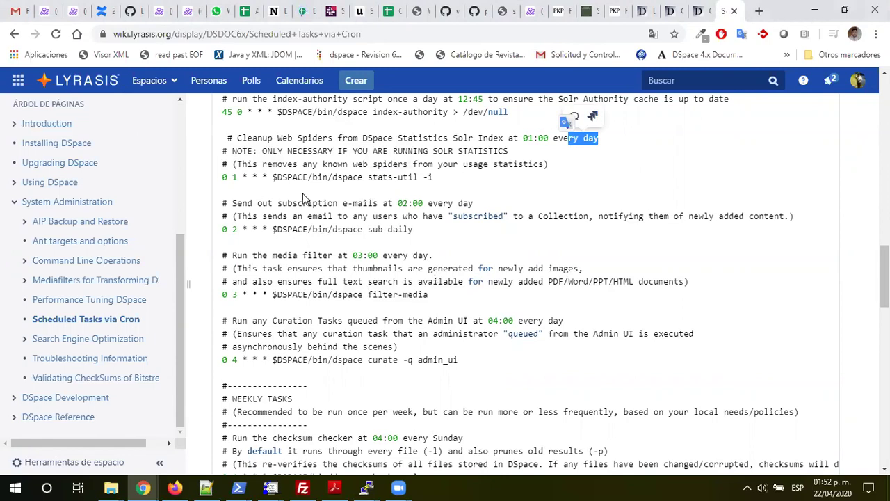
{"action": "scroll", "coordinate": [300, 229], "scroll_direction": "up", "scroll_amount": 8}
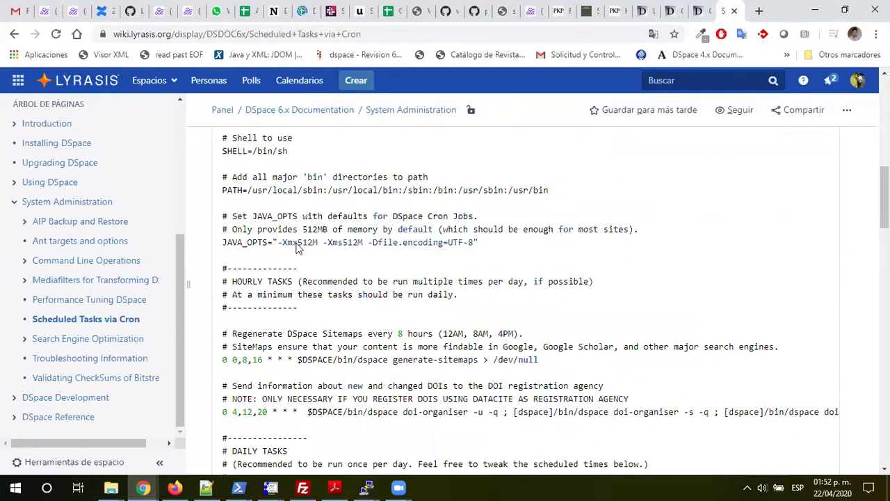
{"action": "scroll", "coordinate": [297, 244], "scroll_direction": "down", "scroll_amount": 7}
{"action": "scroll", "coordinate": [298, 249], "scroll_direction": "down", "scroll_amount": 5}
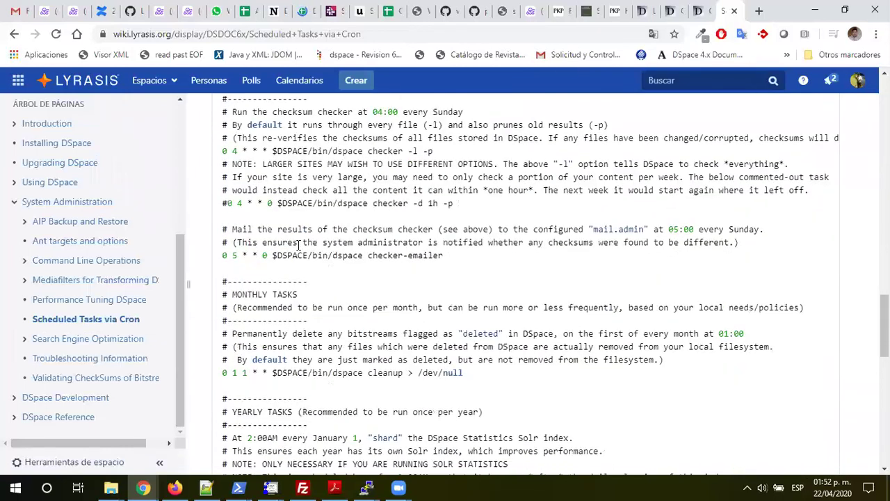
{"action": "scroll", "coordinate": [299, 244], "scroll_direction": "down", "scroll_amount": 3}
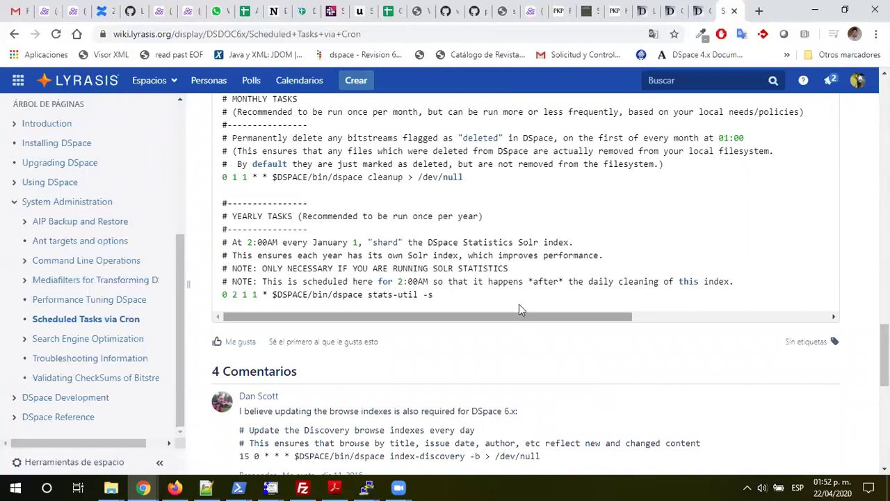
{"action": "left_click", "coordinate": [379, 32]}
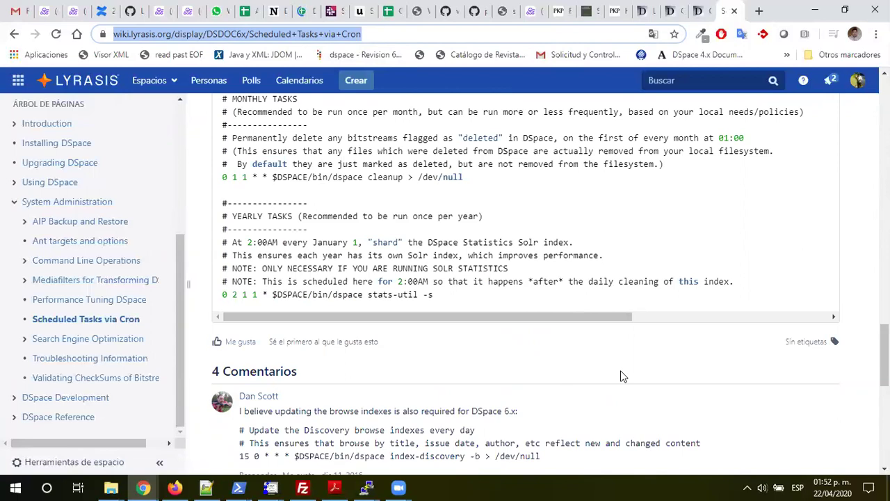
{"action": "key", "text": "alt+Tab"}
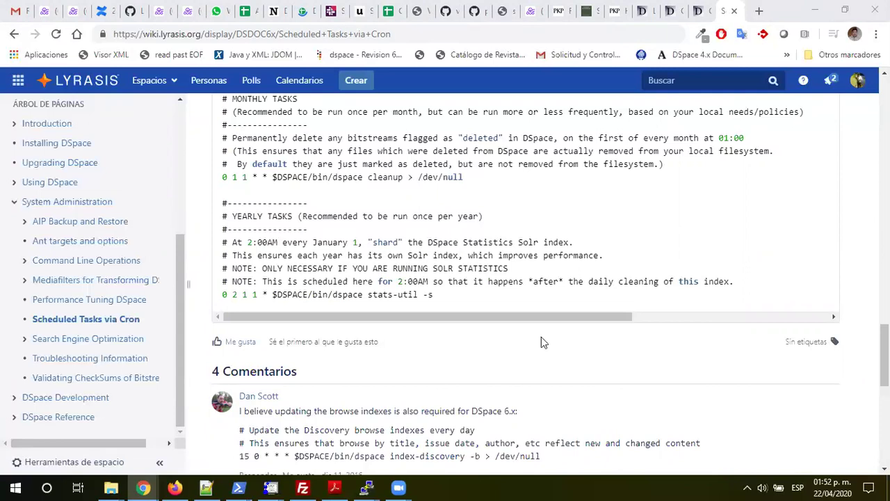
Step: Switch to the Asesorias Lyrasis (respuestas) spreadsheet and select e-mail cell B13
{"action": "left_click", "coordinate": [244, 10]}
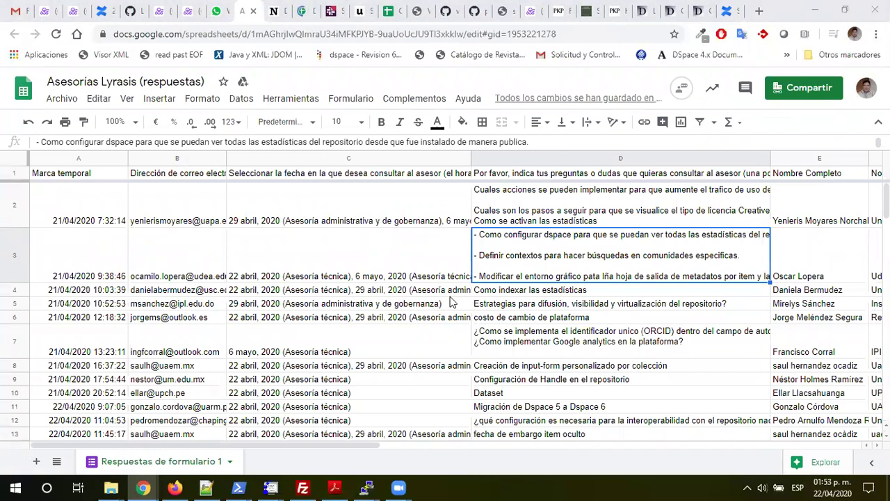
{"action": "scroll", "coordinate": [450, 301], "scroll_direction": "down", "scroll_amount": 2}
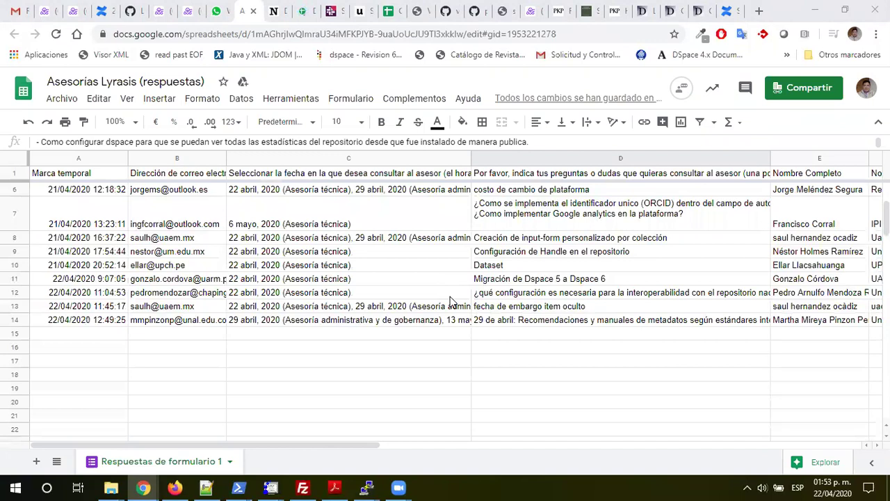
{"action": "scroll", "coordinate": [449, 301], "scroll_direction": "up", "scroll_amount": 2}
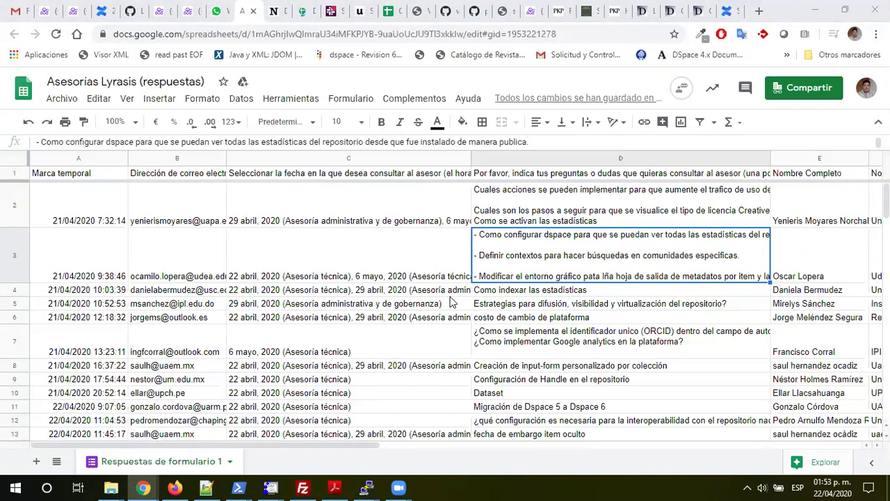
{"action": "scroll", "coordinate": [477, 278], "scroll_direction": "down", "scroll_amount": 3}
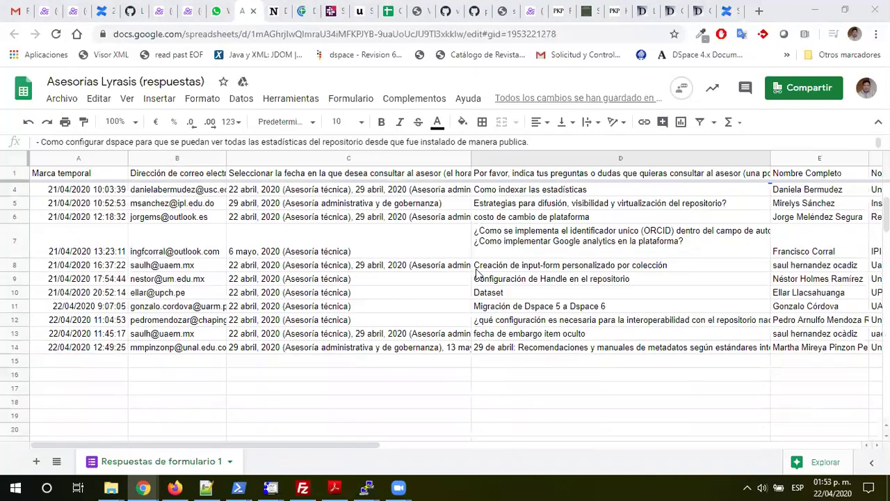
{"action": "left_click", "coordinate": [170, 335]}
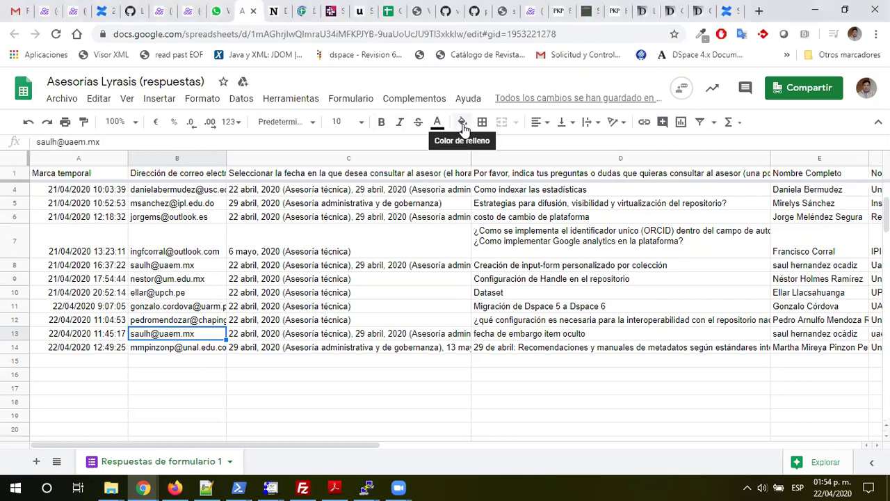
Step: Give e-mail cells B13, B8 and B12 a bright green fill
{"action": "double_click", "coordinate": [460, 127]}
{"action": "left_click", "coordinate": [459, 125]}
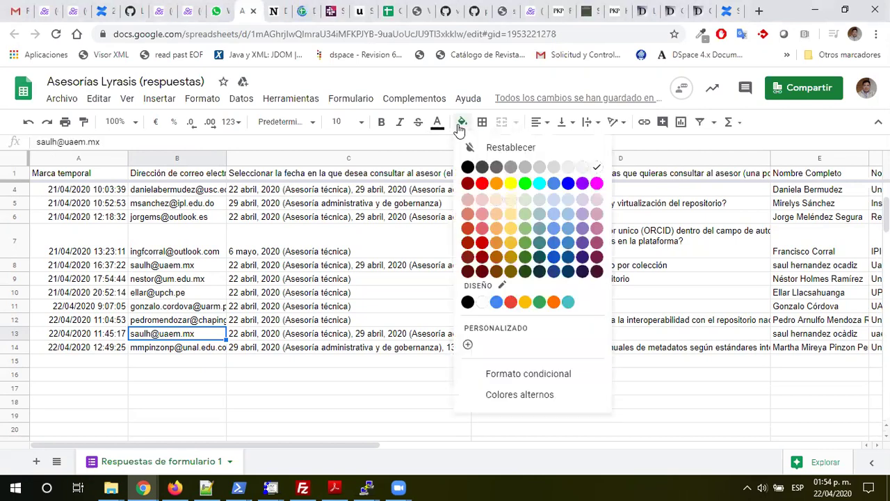
{"action": "left_click", "coordinate": [527, 185]}
{"action": "left_click", "coordinate": [195, 271]}
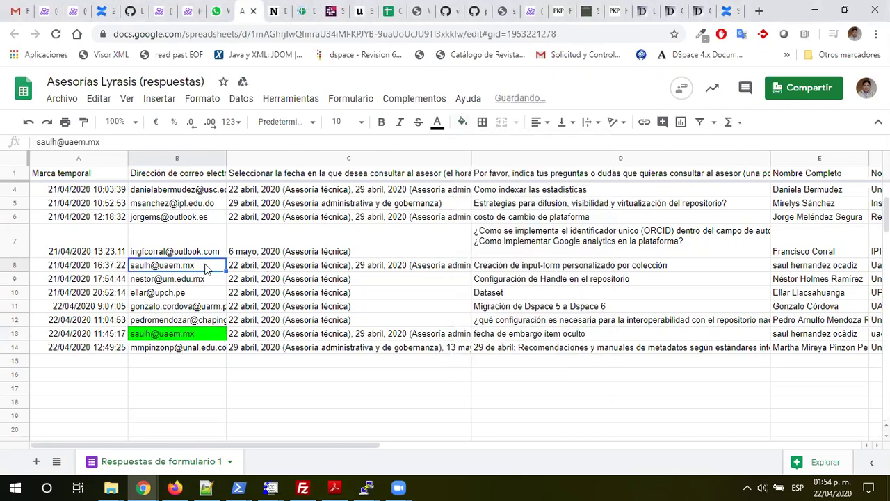
{"action": "left_click", "coordinate": [462, 124]}
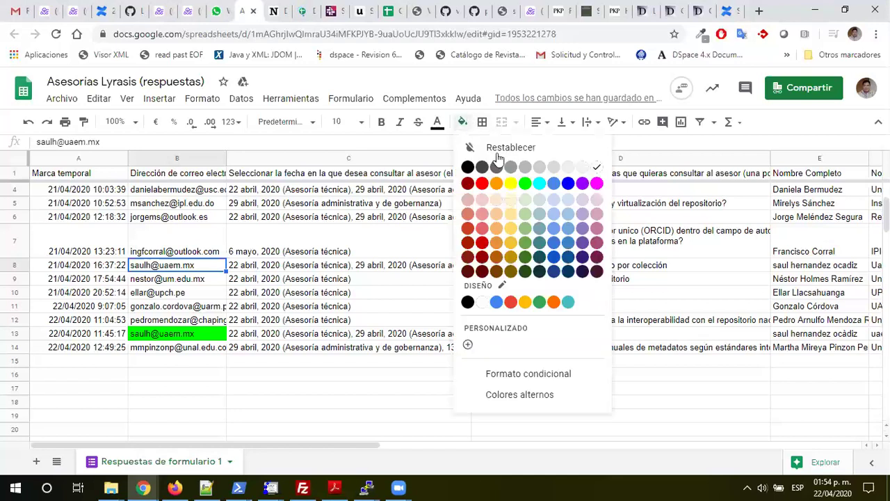
{"action": "left_click", "coordinate": [524, 183]}
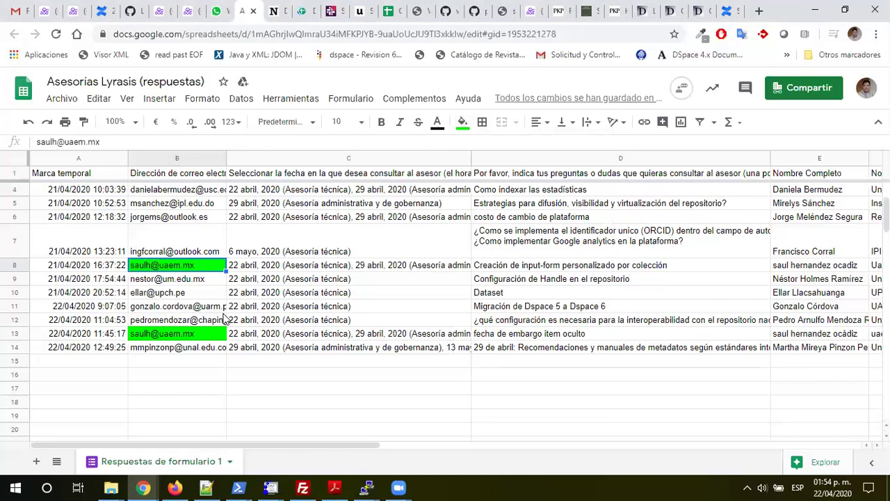
{"action": "scroll", "coordinate": [224, 318], "scroll_direction": "up", "scroll_amount": 2}
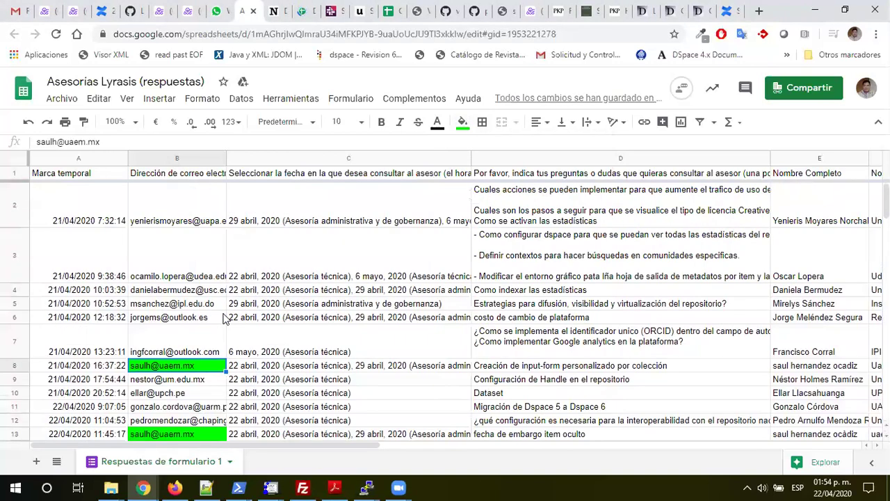
{"action": "scroll", "coordinate": [224, 318], "scroll_direction": "down", "scroll_amount": 1}
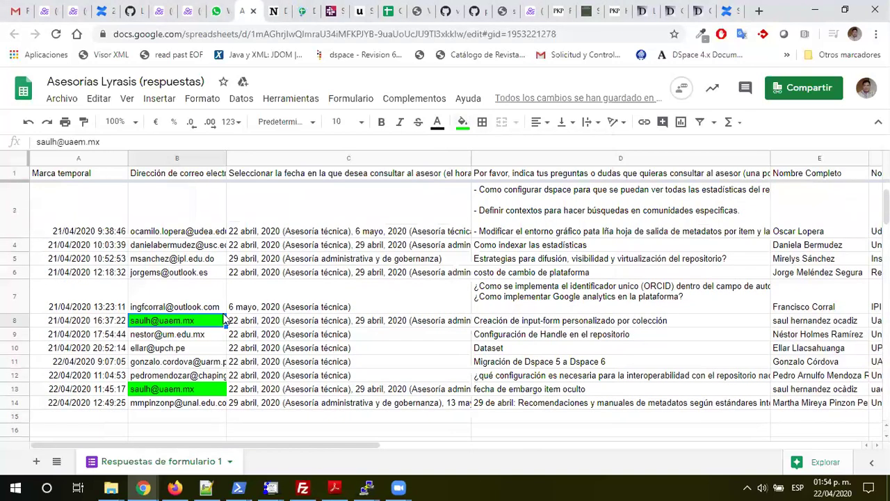
{"action": "scroll", "coordinate": [224, 318], "scroll_direction": "down", "scroll_amount": 1}
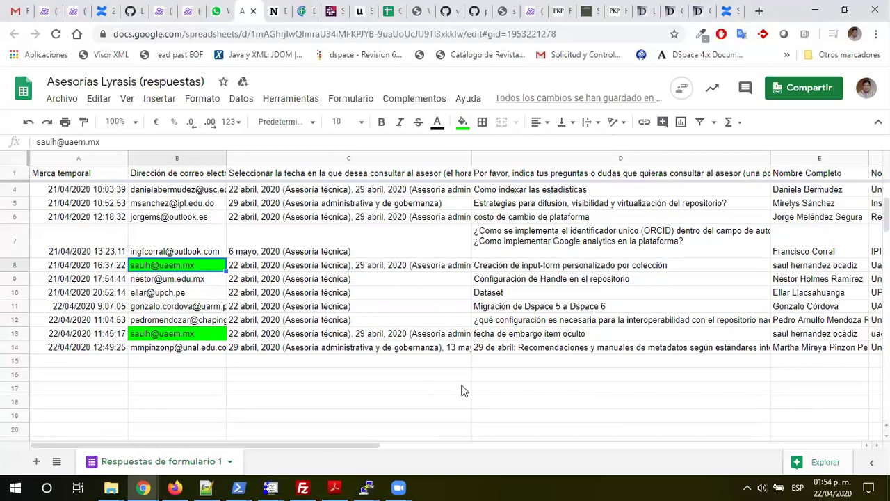
{"action": "left_click", "coordinate": [217, 324]}
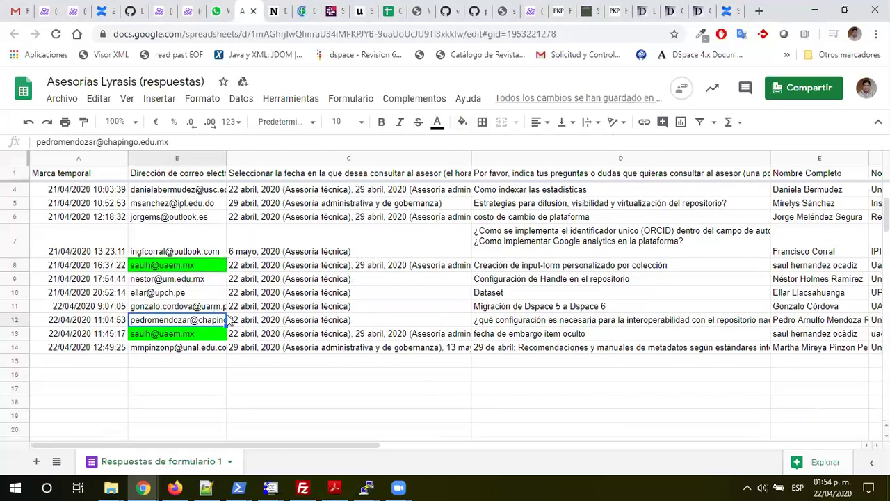
{"action": "left_click", "coordinate": [470, 123]}
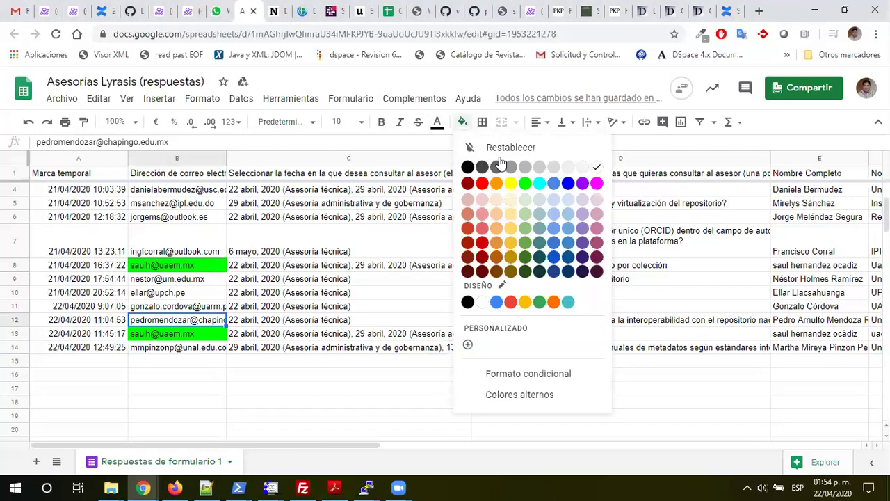
{"action": "left_click", "coordinate": [525, 183]}
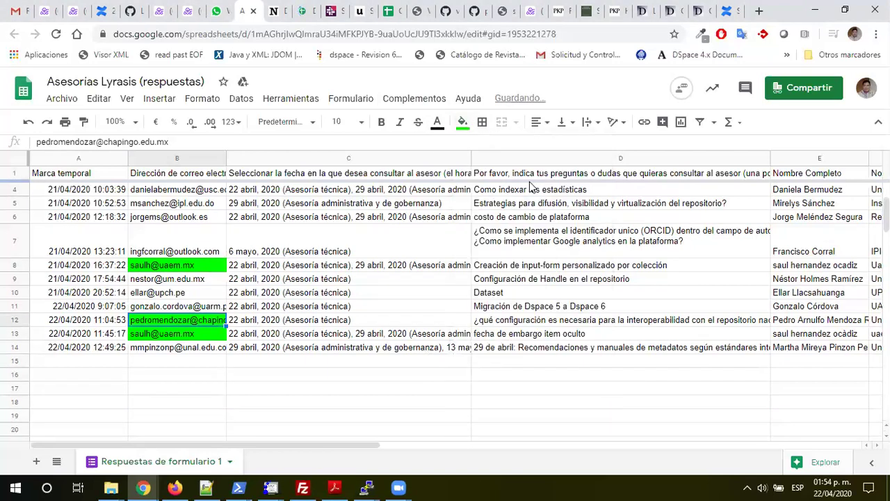